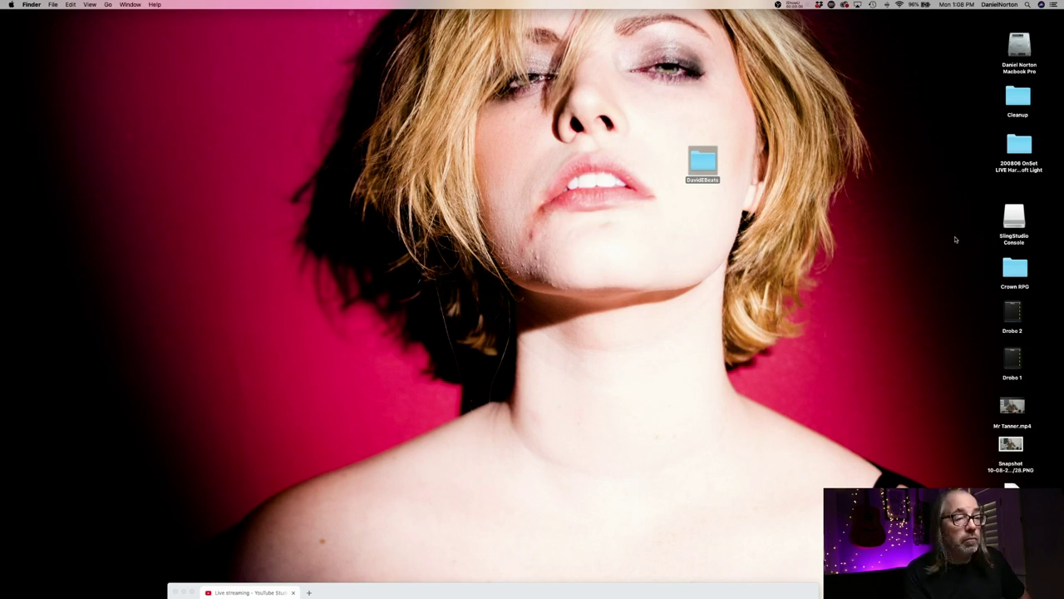
Open the DavidEBeats desktop folder down to 04072010 > DavidEBeatsWhiteHouseBand and enlarge its Finder window
double_click(703, 164)
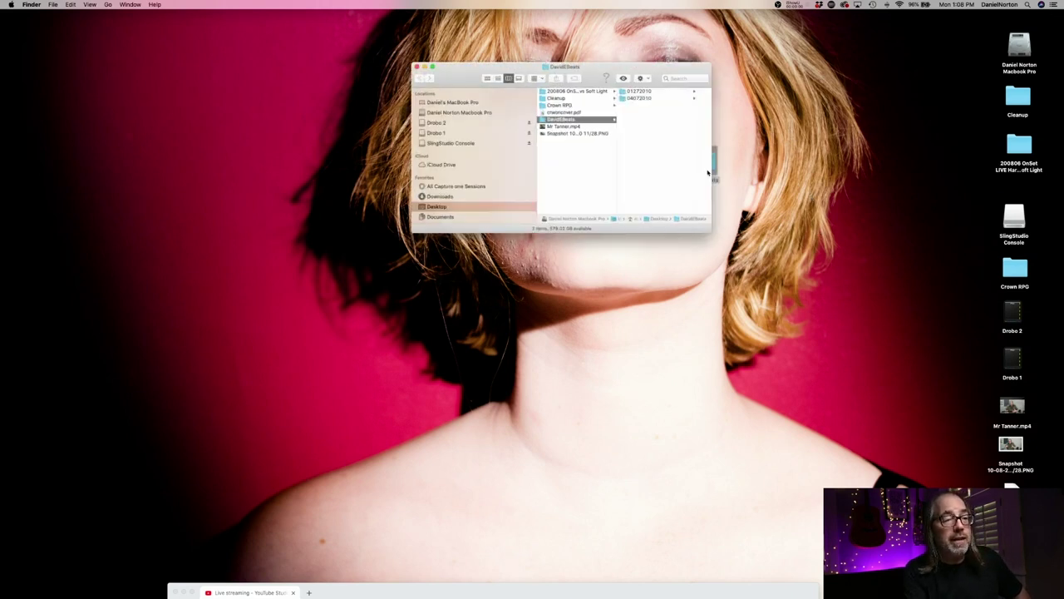
drag(587, 64, 761, 131)
click(826, 161)
click(827, 154)
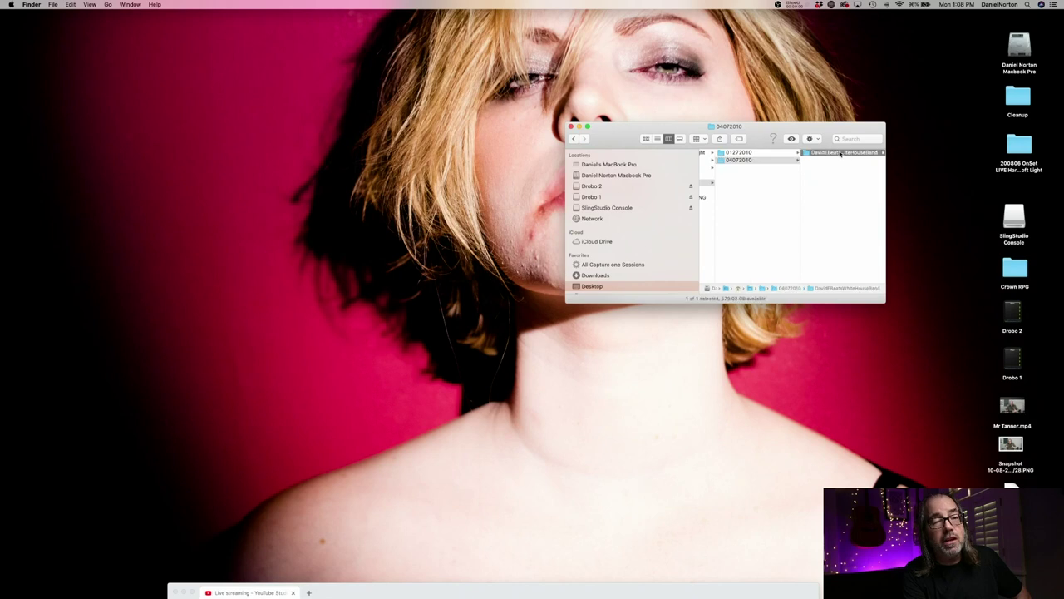
drag(846, 130, 761, 132)
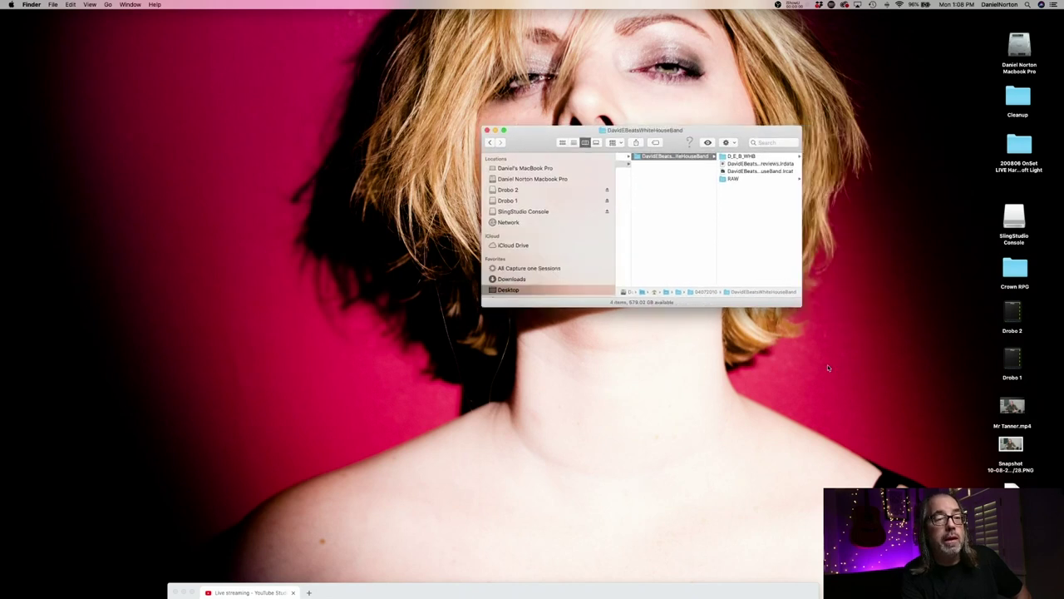
drag(799, 304, 895, 376)
drag(839, 139, 703, 139)
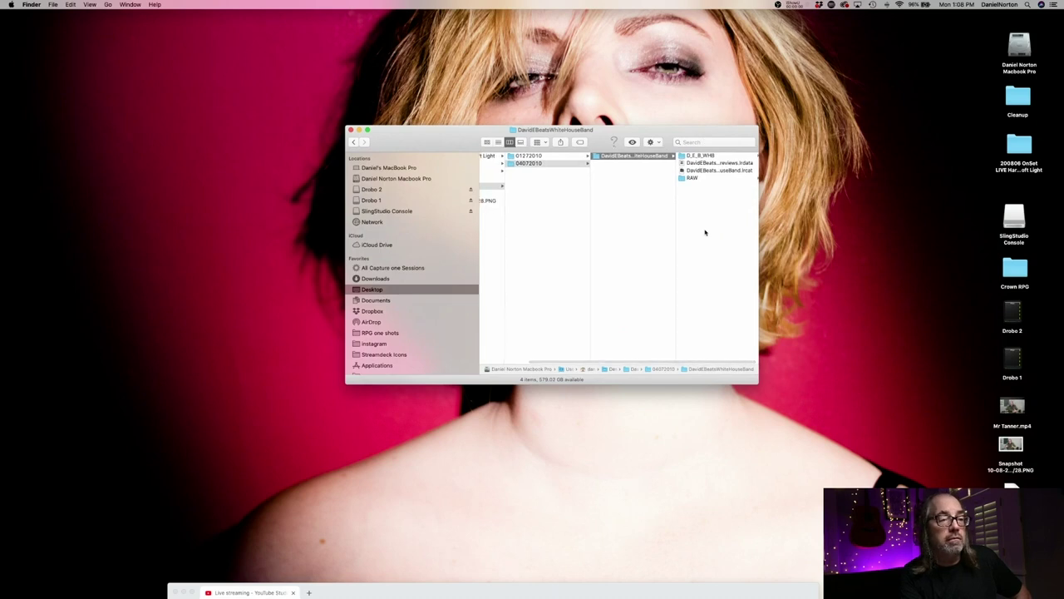
Look through the RAW subfolder and preview the image DavidEBeatsWhiteHouse-6245.CR2
click(691, 178)
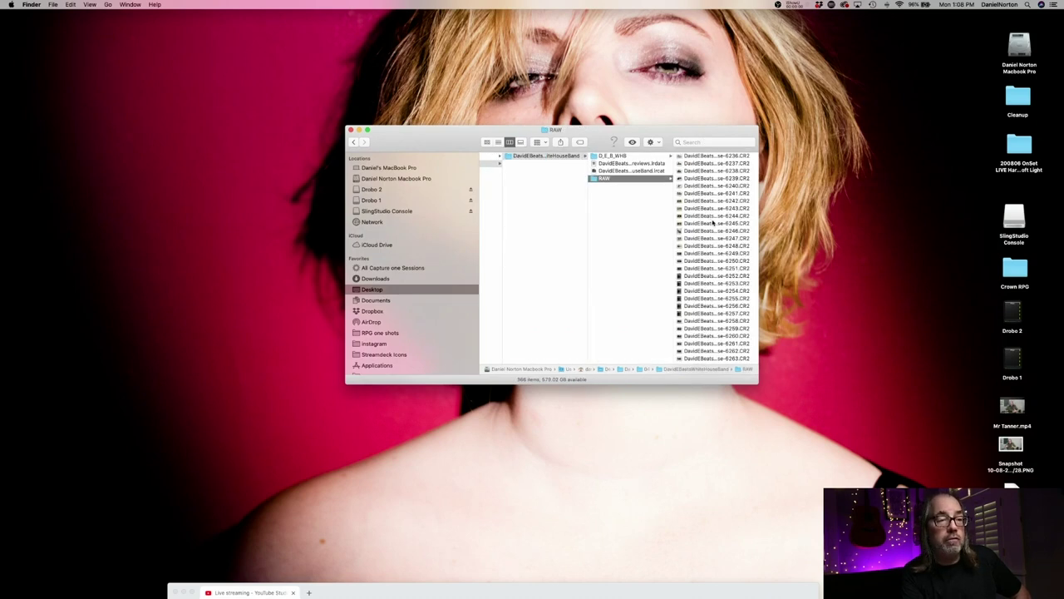
click(712, 223)
scroll(657, 229, left, 10)
scroll(618, 231, right, 10)
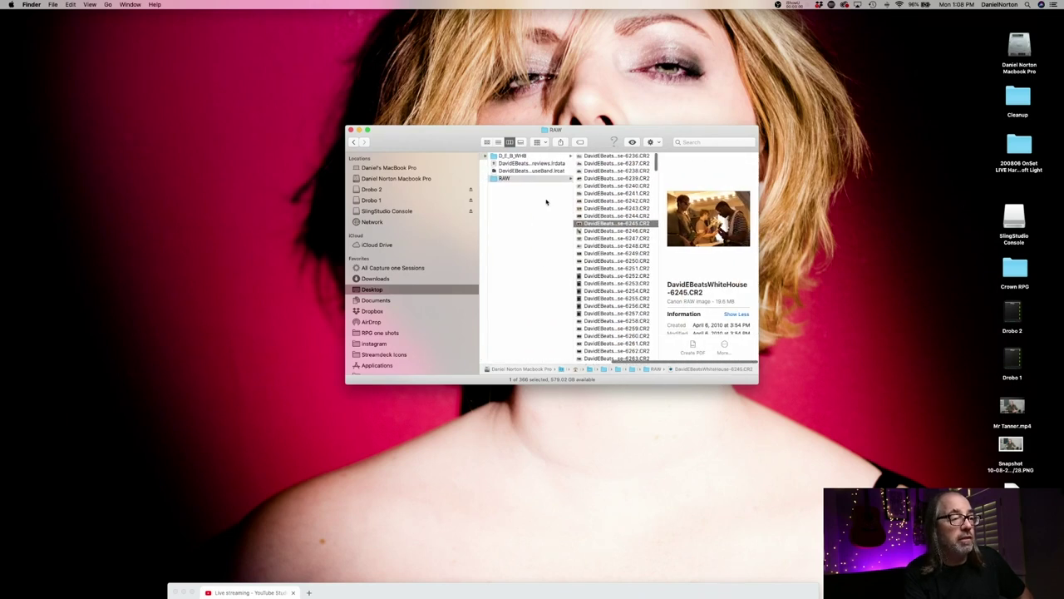
Open the DavidEBeatsWhiteHouseBand.lrcat catalog in Lightroom Classic, allowing Desktop folder access and upgrading the catalog
click(534, 179)
click(525, 170)
double_click(493, 172)
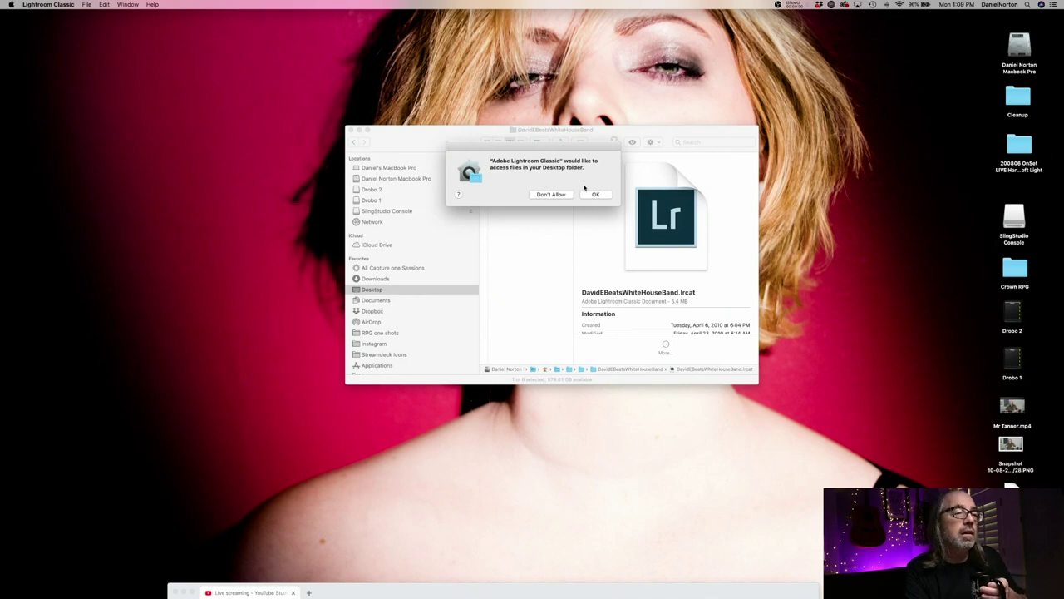
click(597, 195)
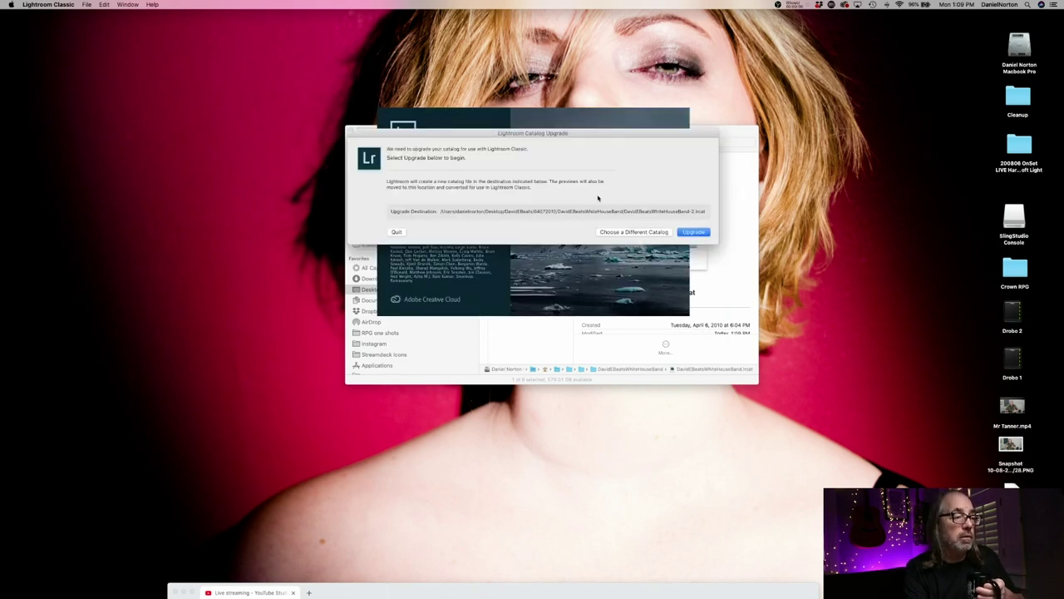
click(703, 232)
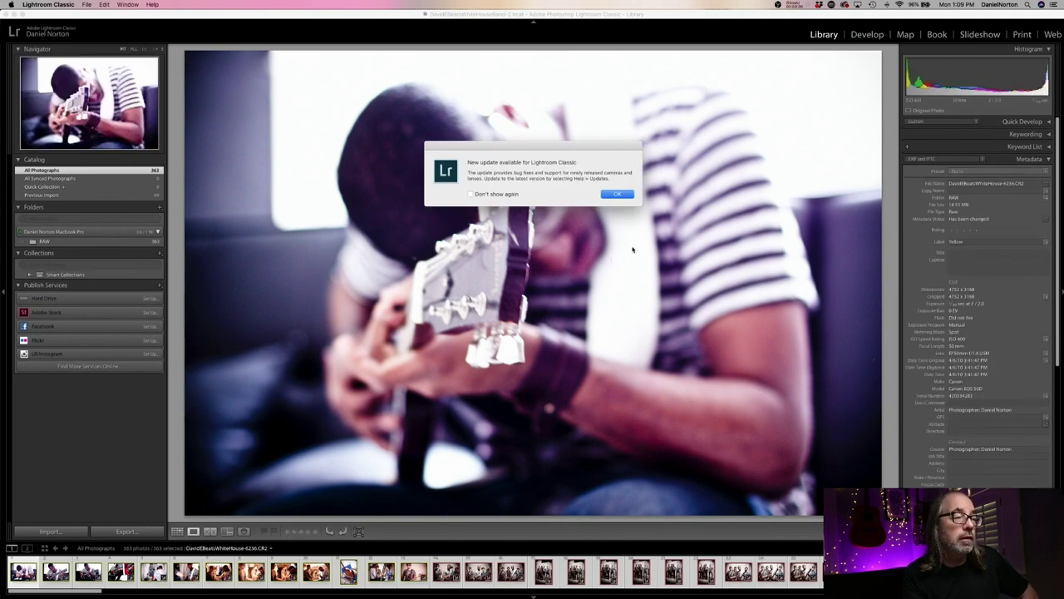
click(617, 193)
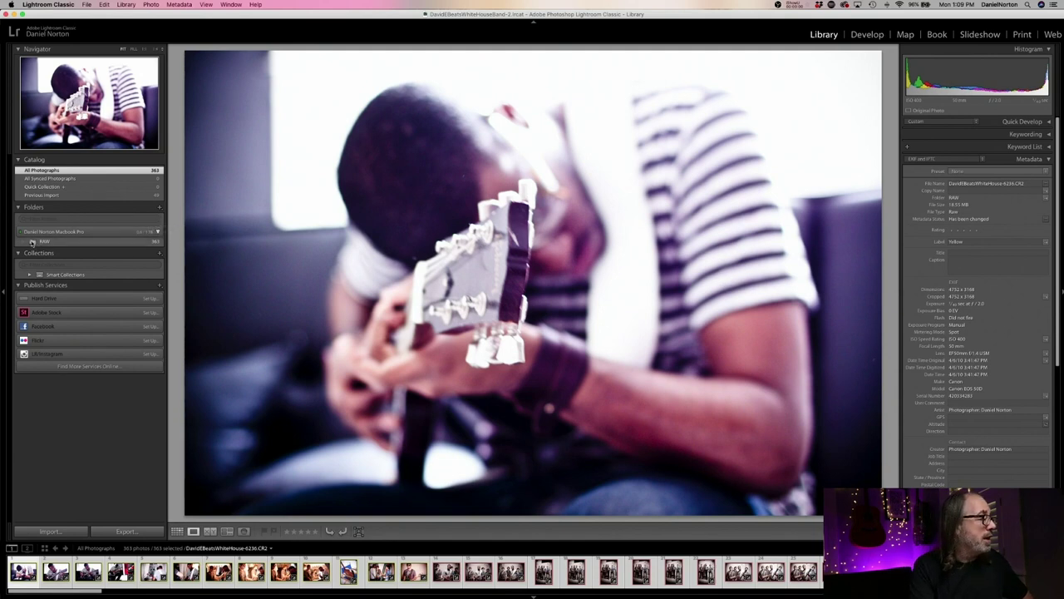
Show the photos of the RAW folder in Grid view and cycle the grid cell style
click(32, 241)
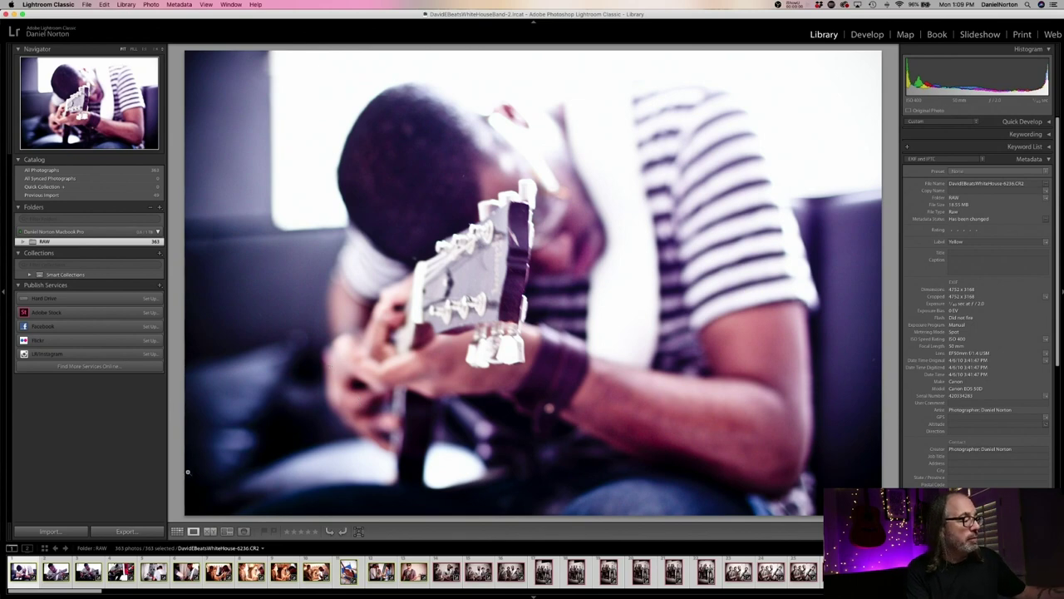
click(177, 531)
key(j)
scroll(584, 364, down, 1)
scroll(584, 363, up, 1)
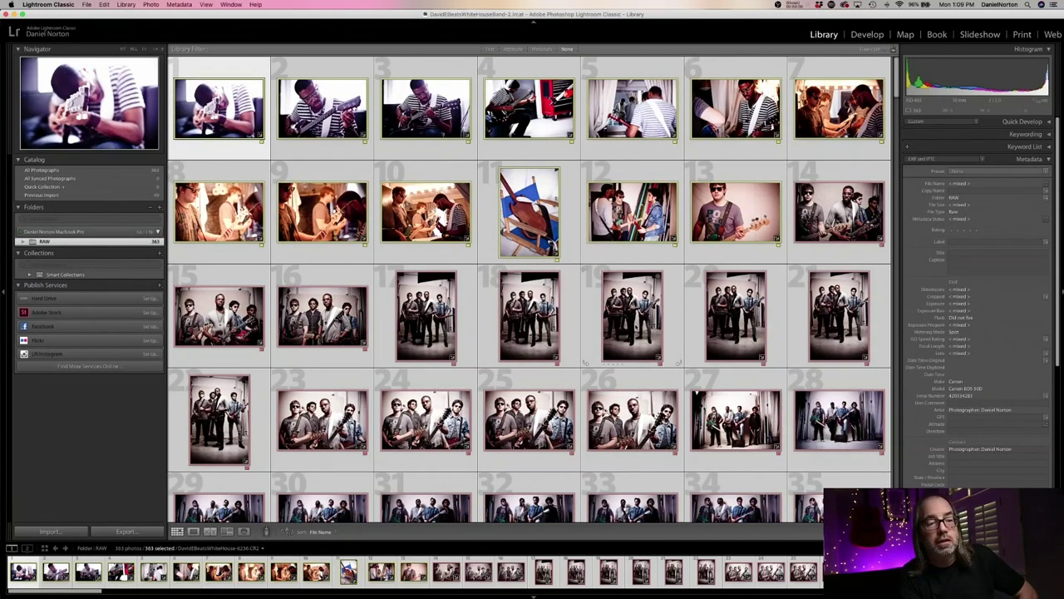
Open group photo DavidEBeatsWhiteHouse-6263.CR2 enlarged, switch it to the Develop module and widen the adjustment panel
click(792, 464)
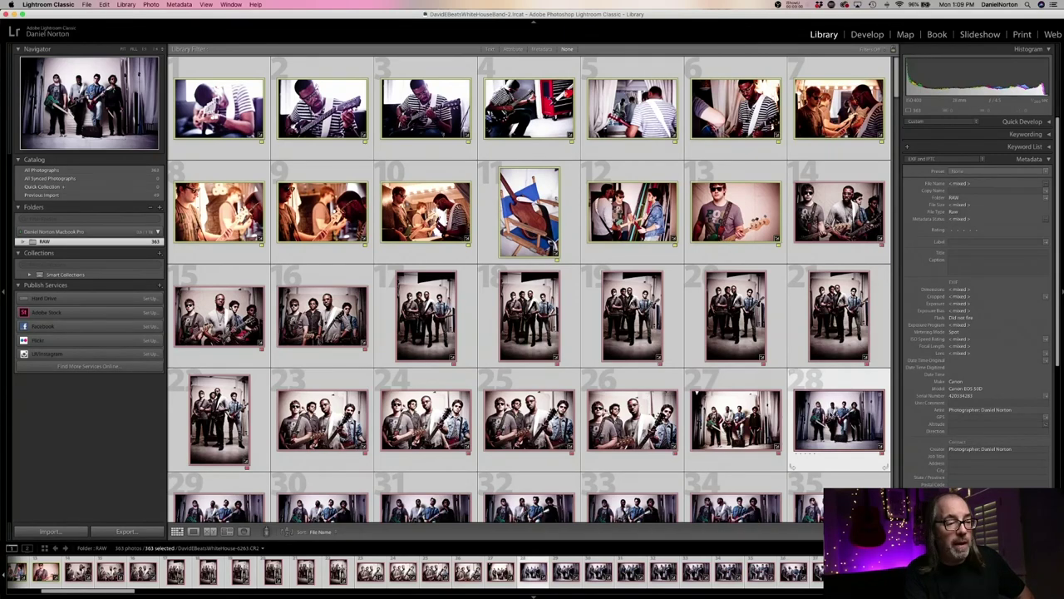
key(e)
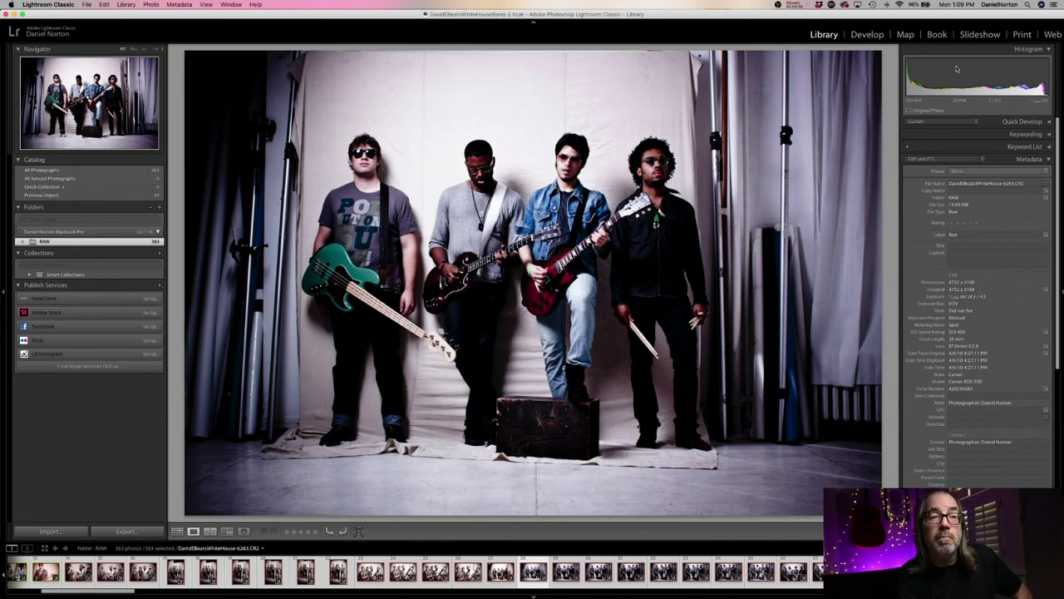
click(866, 34)
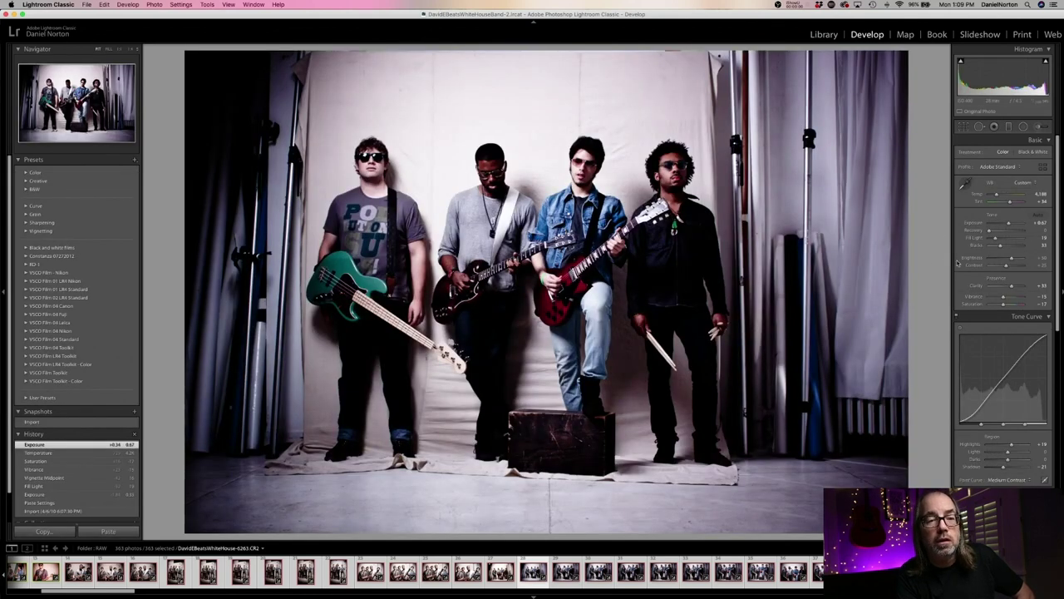
drag(950, 261, 921, 260)
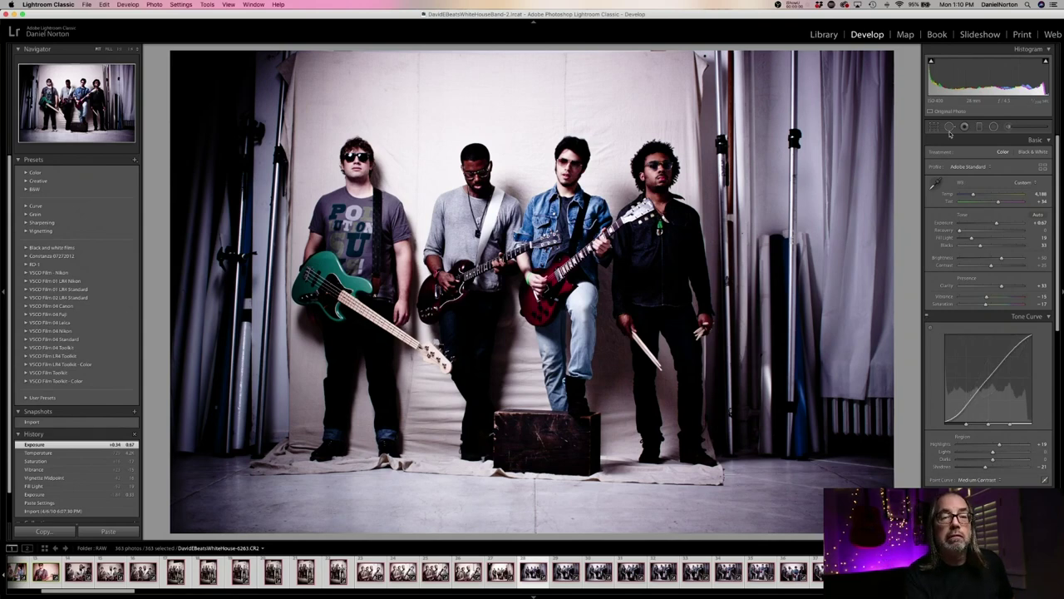
Return to the Library module and examine the camera and exposure metadata of the group photo
click(824, 35)
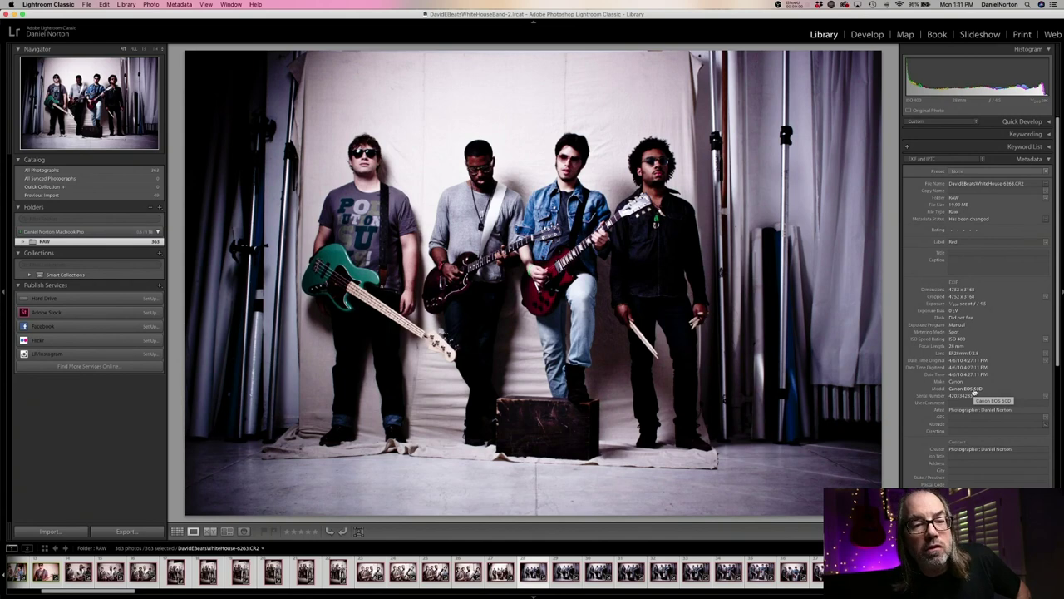
scroll(971, 301, down, 1)
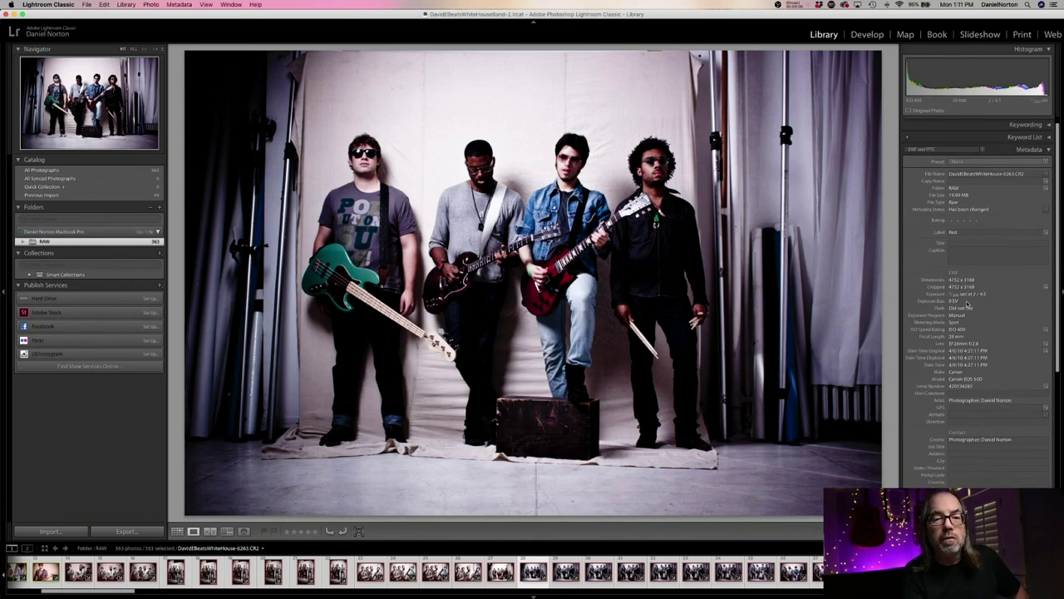
scroll(965, 296, up, 1)
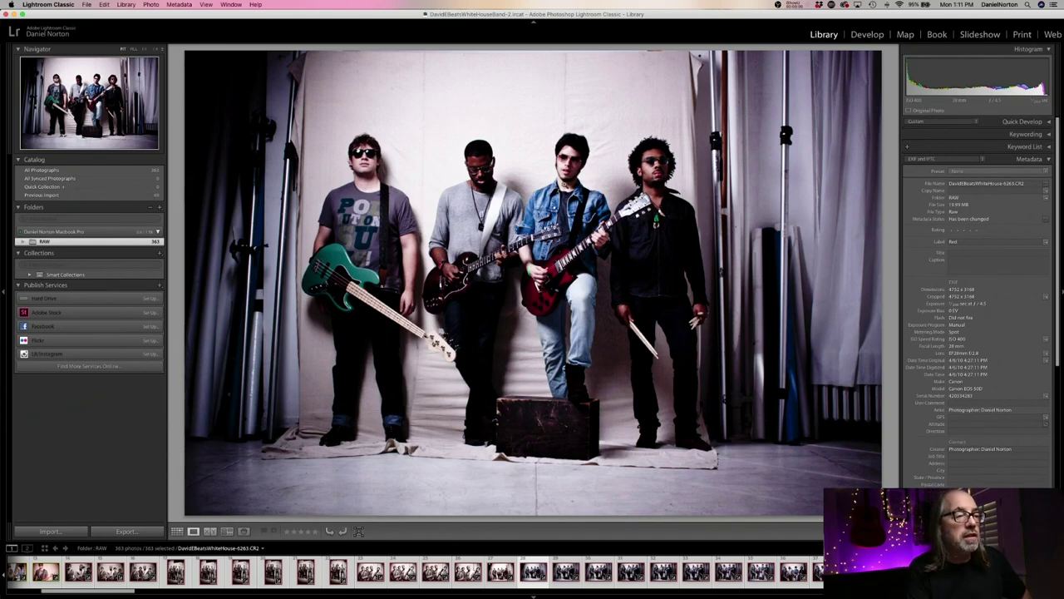
scroll(974, 257, up, 1)
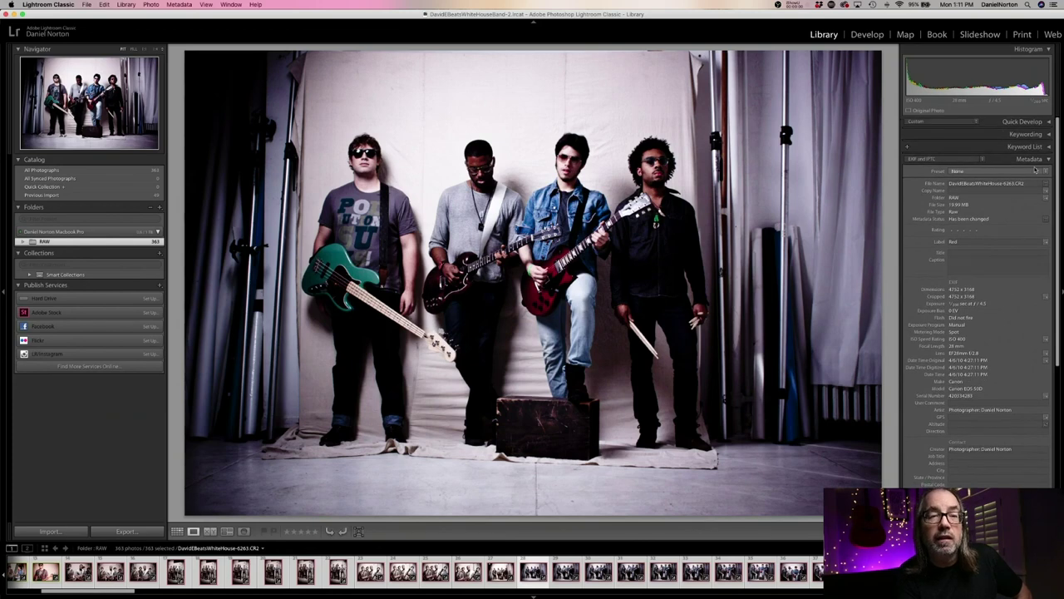
In the Develop module, disable the group photo's Tone Curve and HSL/Color adjustments
click(873, 42)
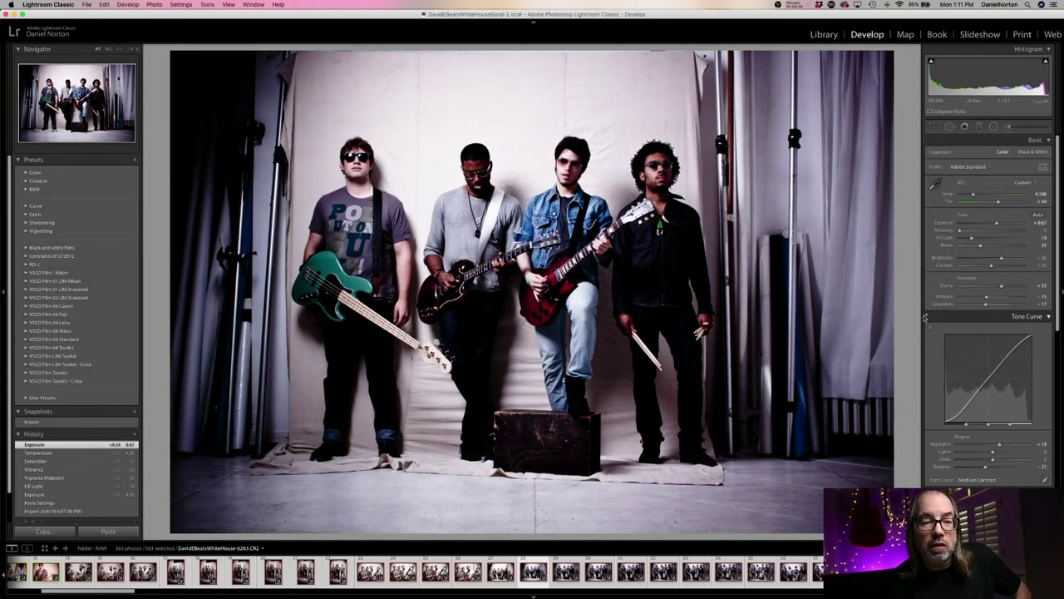
click(928, 317)
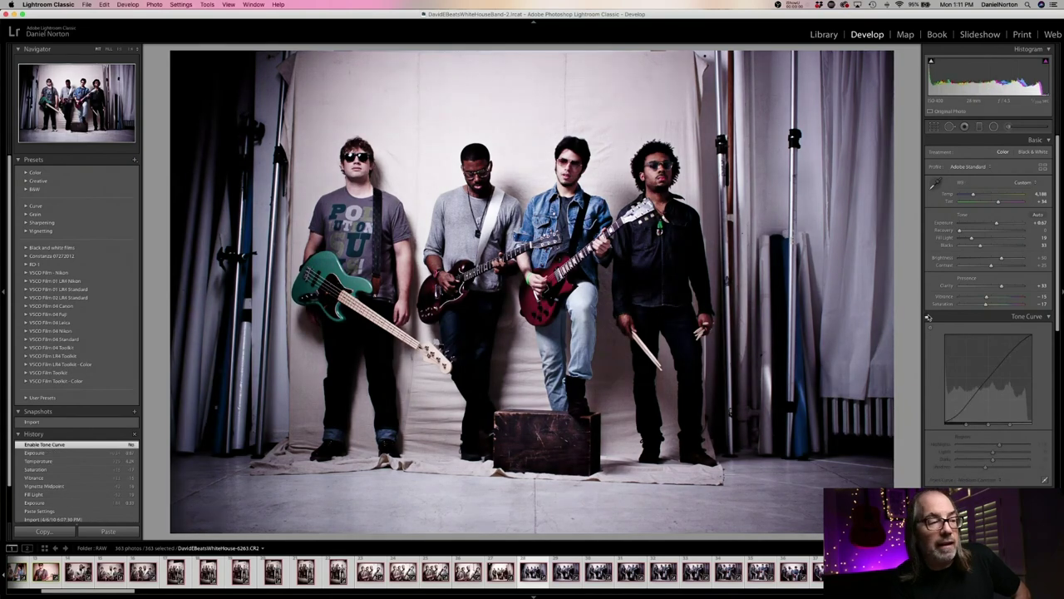
scroll(929, 425, down, 3)
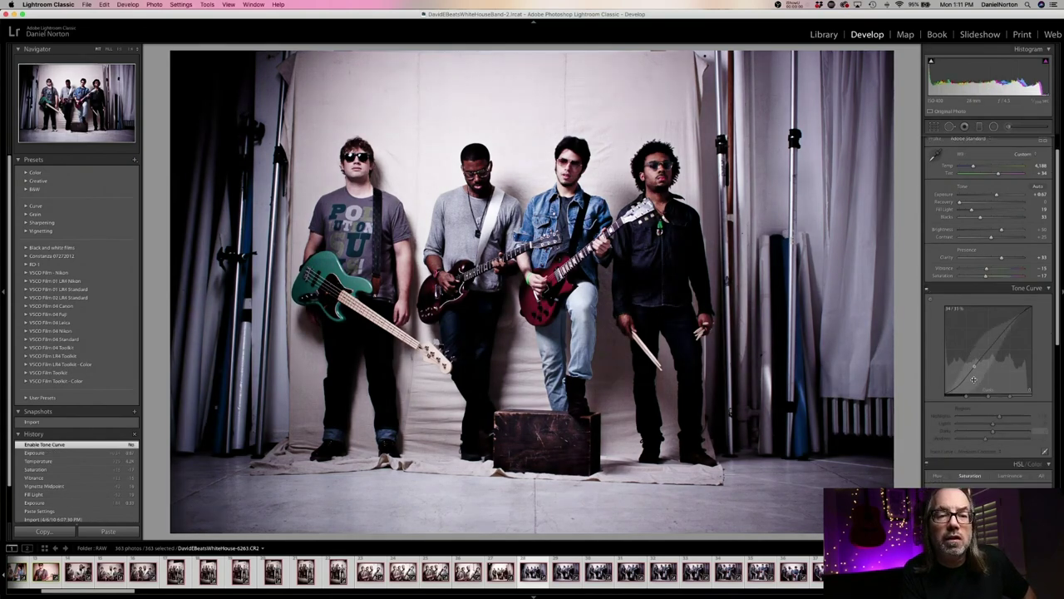
click(928, 419)
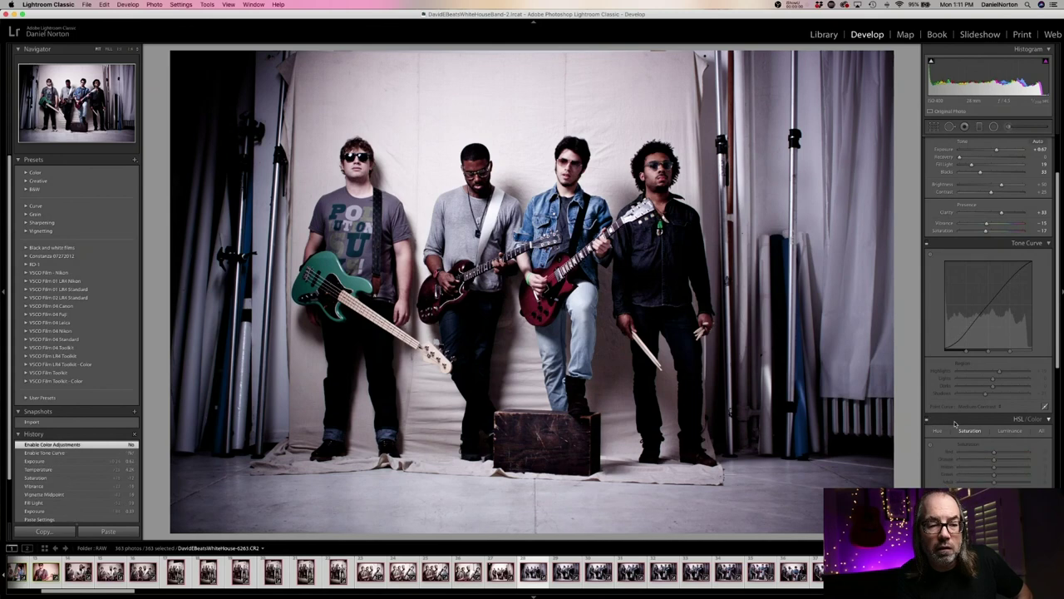
Toggle Split Toning and Detail off and back on to check their effect on the group photo
scroll(954, 423, down, 4)
scroll(955, 422, down, 1)
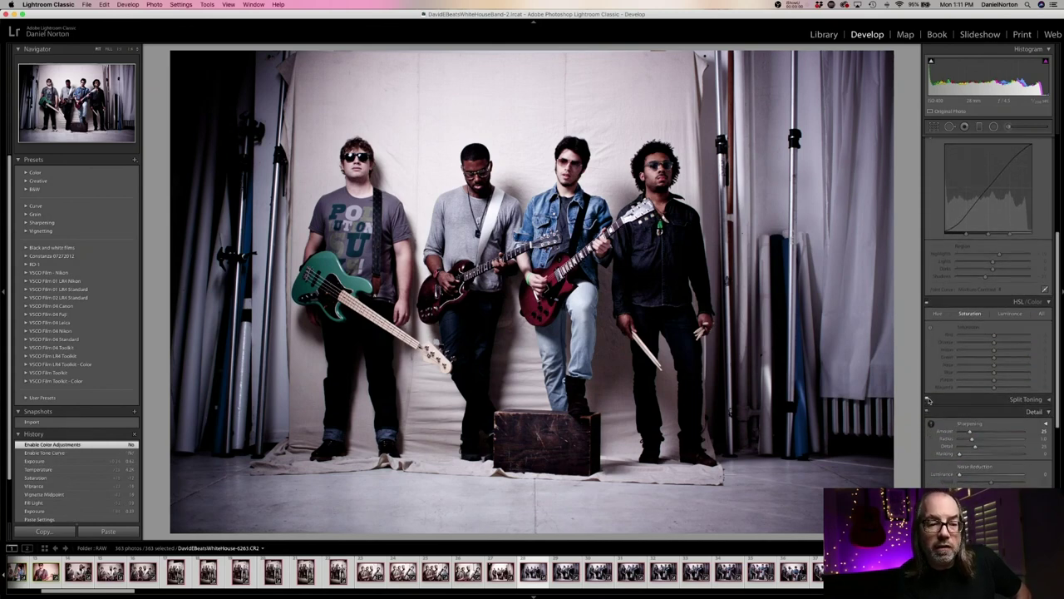
click(929, 400)
click(928, 411)
click(928, 410)
click(929, 400)
scroll(945, 413, down, 6)
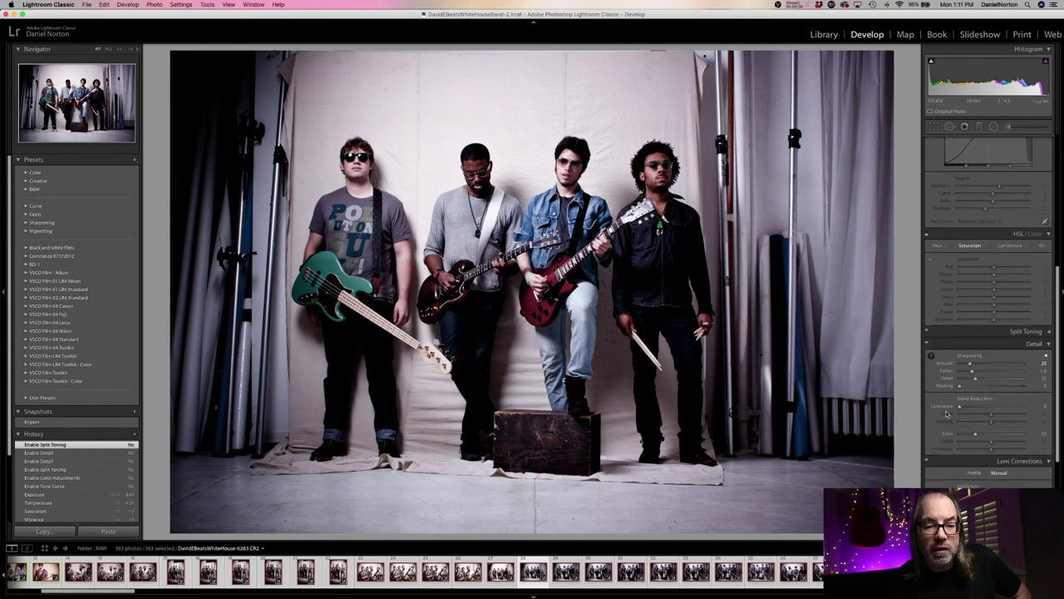
scroll(946, 413, down, 2)
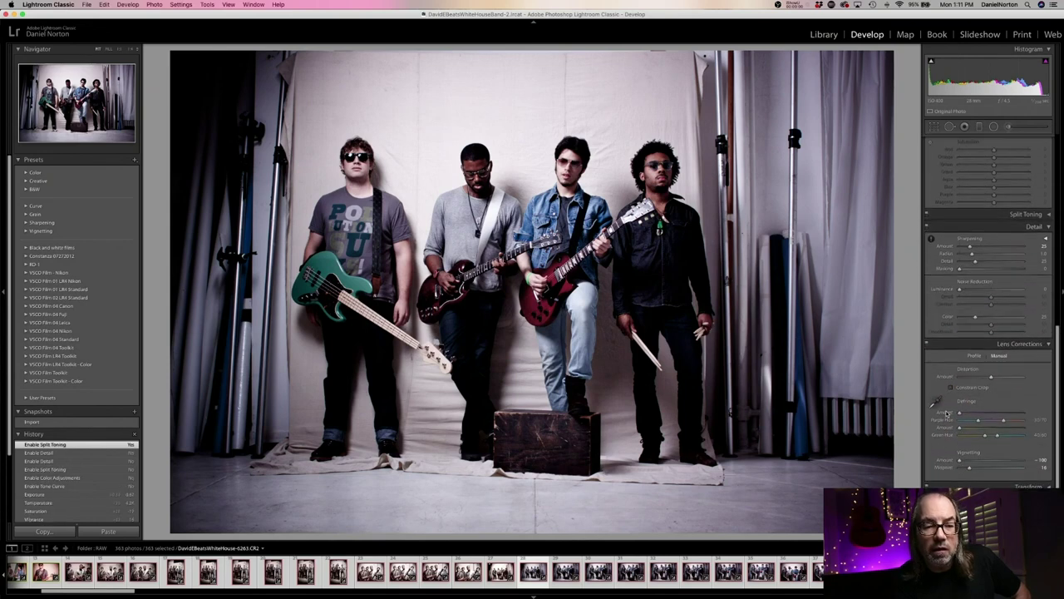
Compare the group photo with and without Lens Corrections several times, leaving Lens Corrections disabled
click(928, 345)
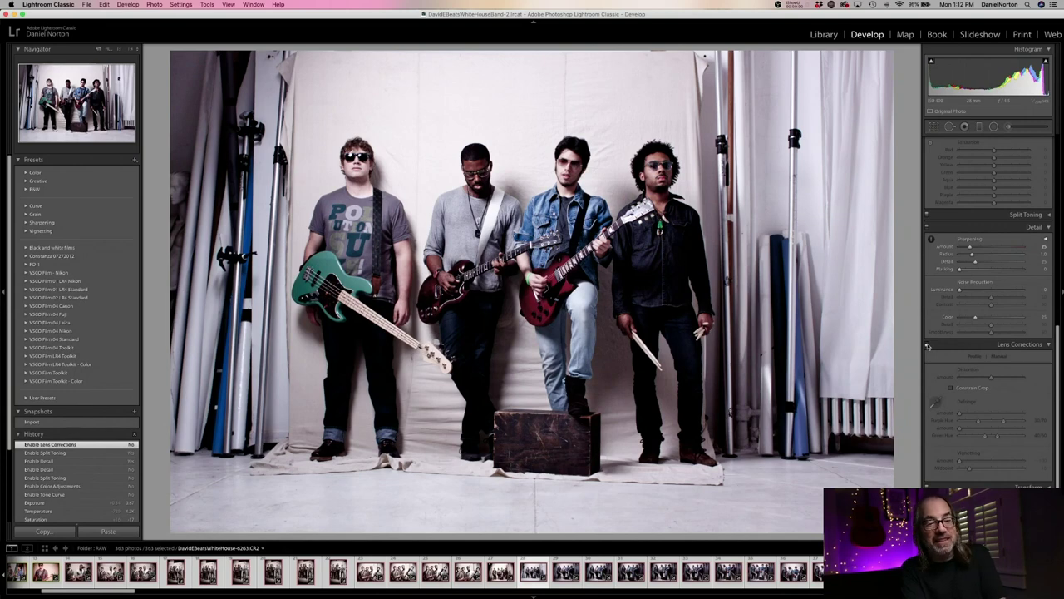
click(927, 345)
click(928, 345)
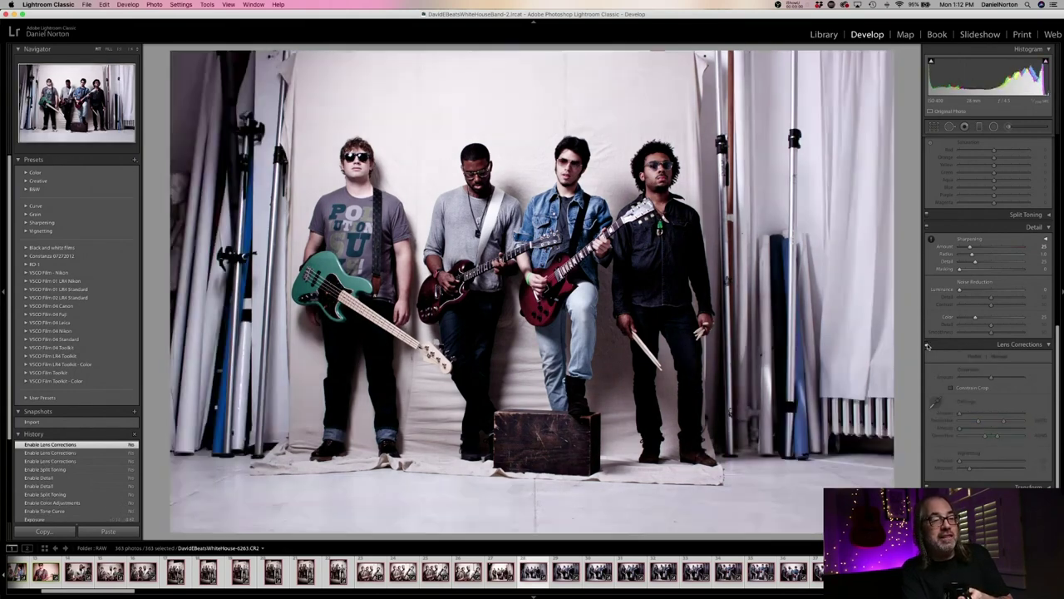
click(928, 345)
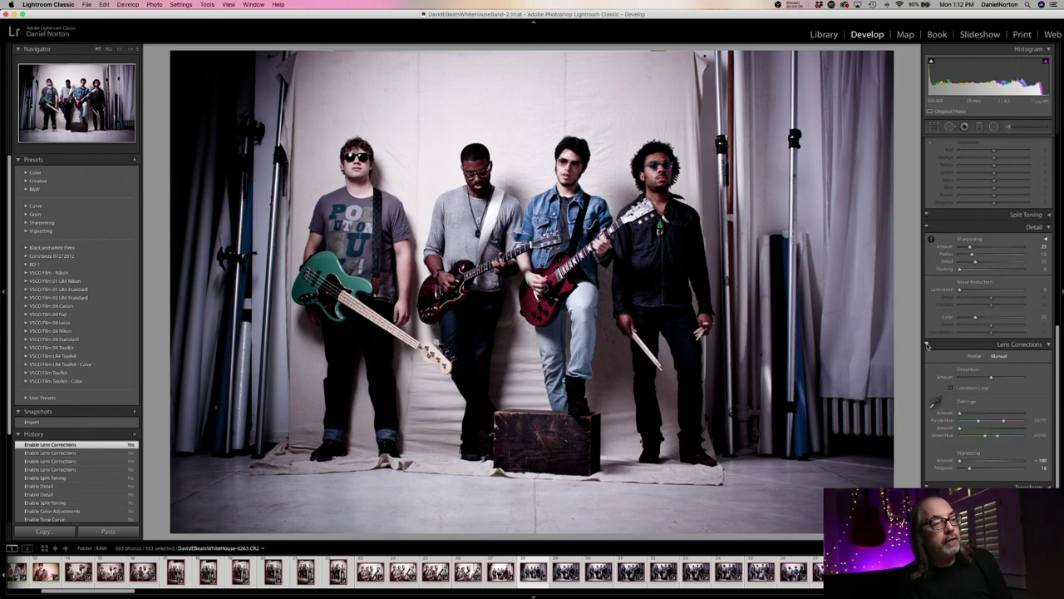
click(928, 344)
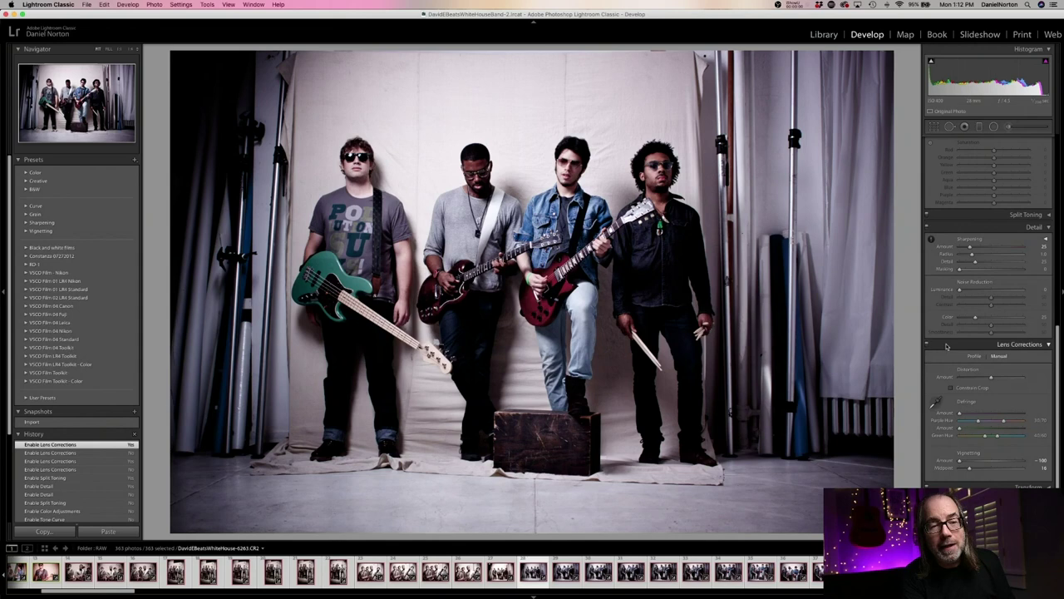
click(927, 344)
click(927, 345)
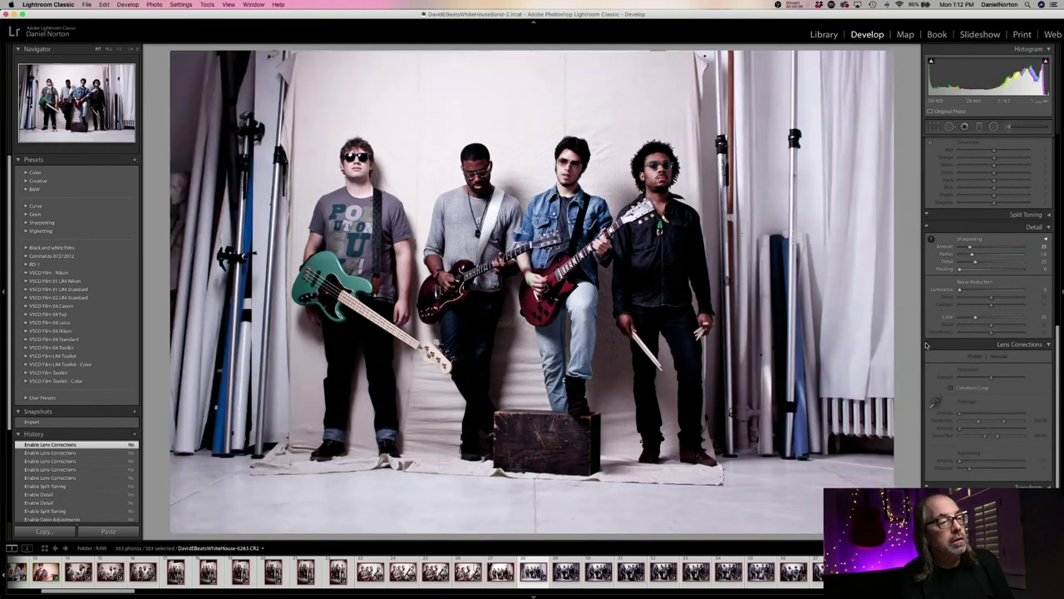
click(927, 344)
click(927, 344)
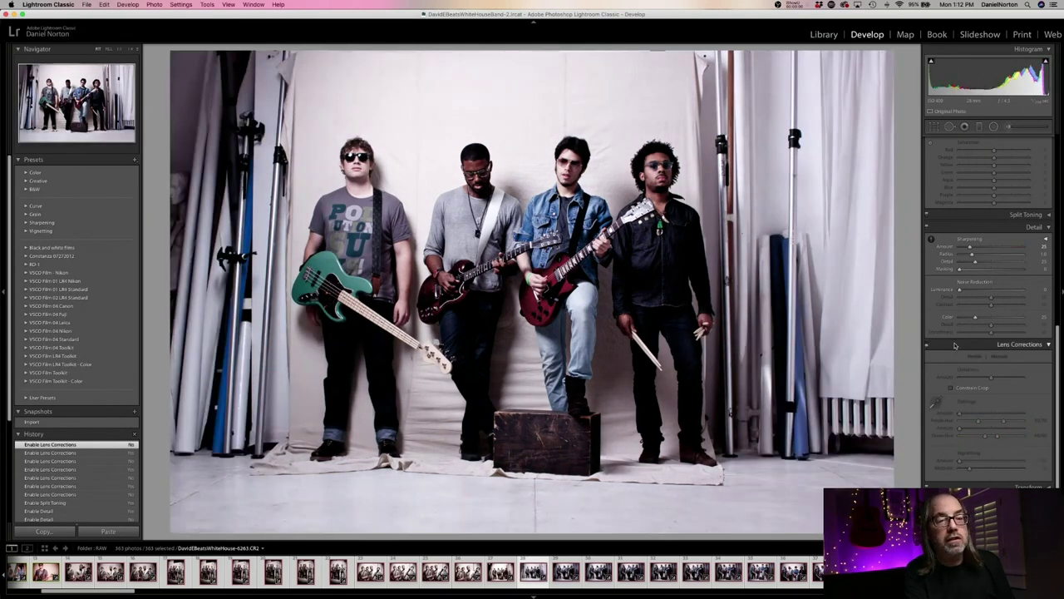
Compare the group photo with the Tone Curve on and off several times, including a close-up of the guitarists, leaving it disabled
scroll(953, 348, up, 4)
scroll(956, 349, up, 7)
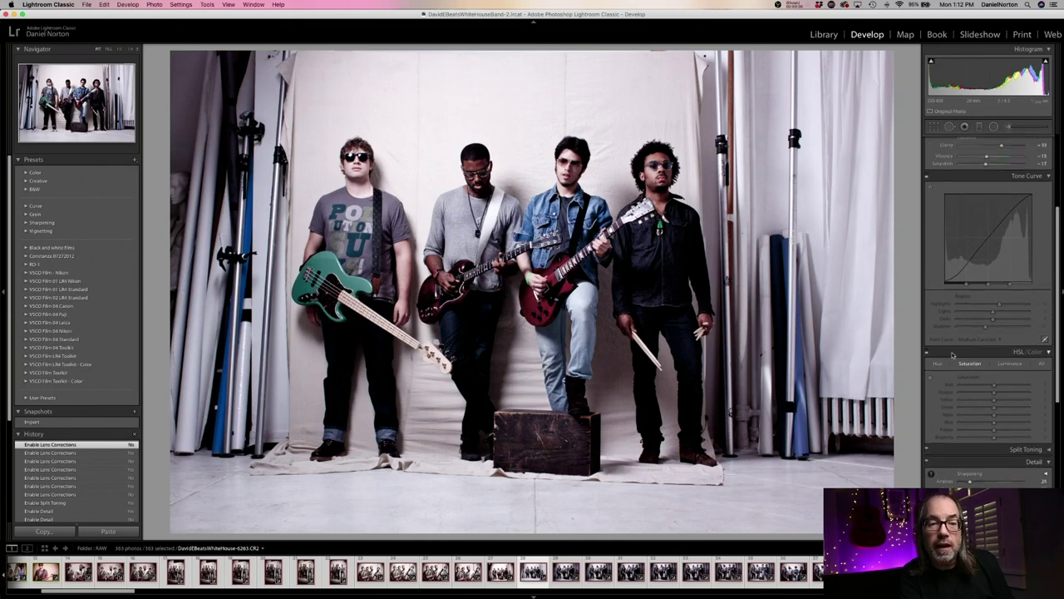
click(927, 256)
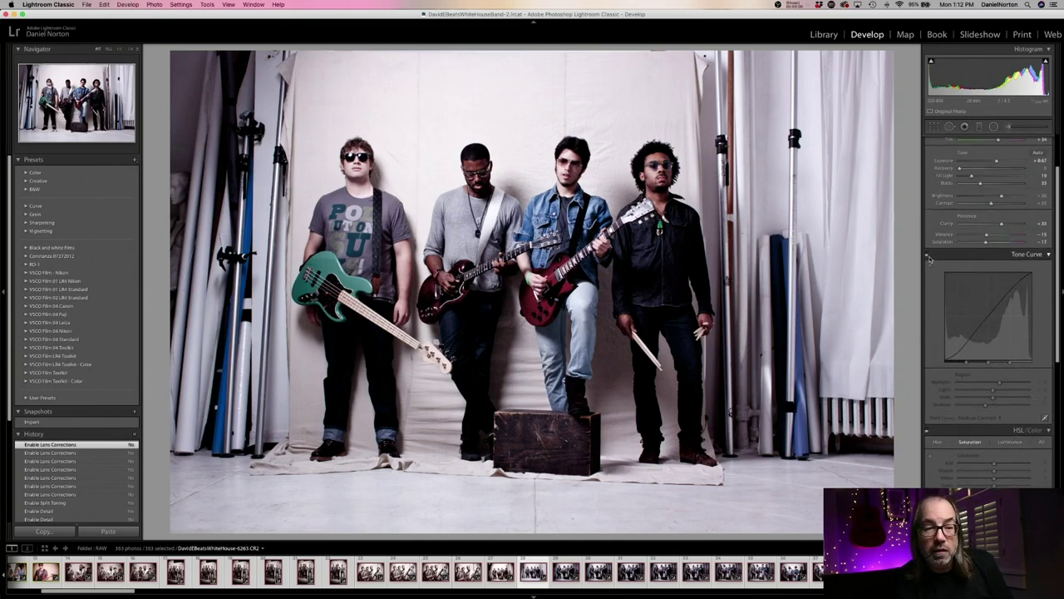
click(927, 256)
click(927, 256)
click(927, 256)
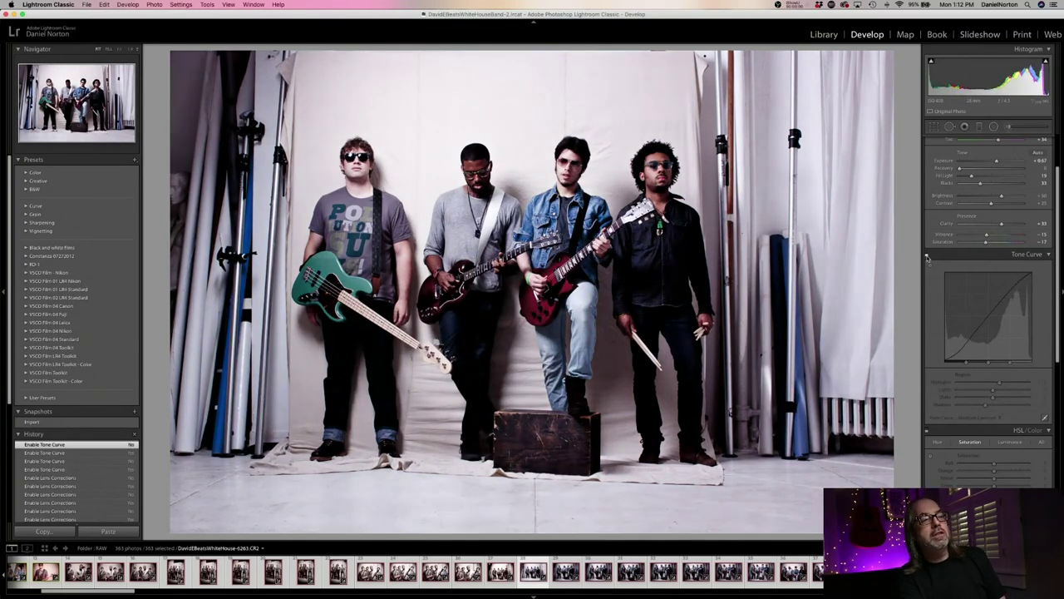
click(927, 256)
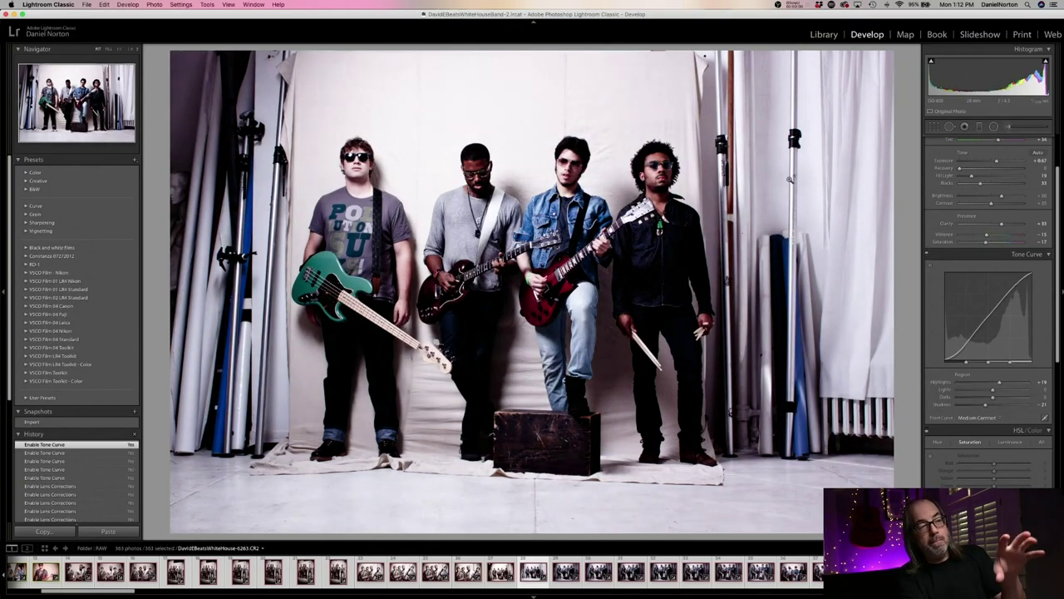
click(563, 166)
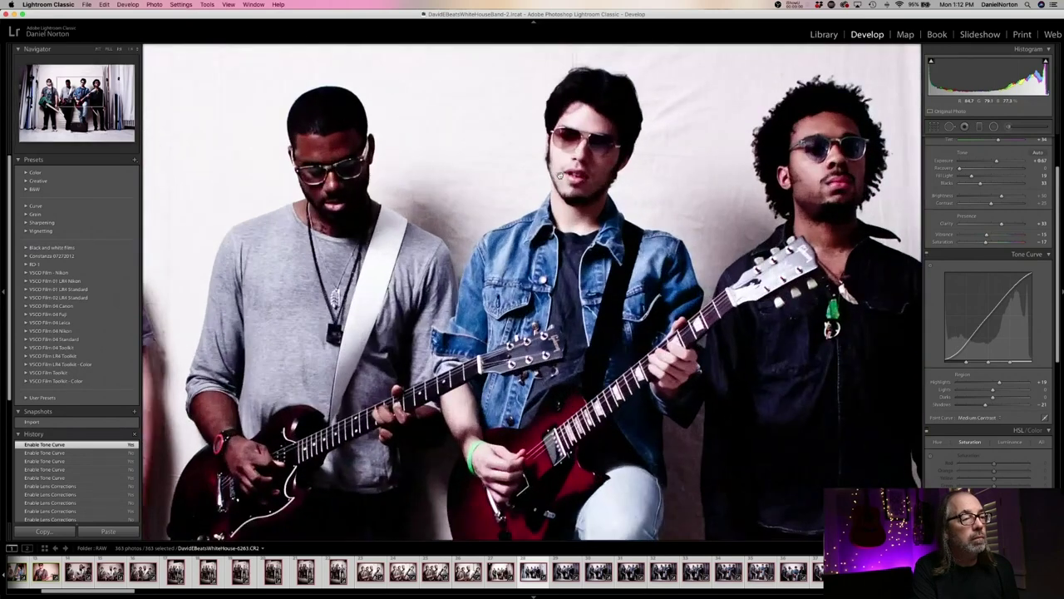
click(927, 255)
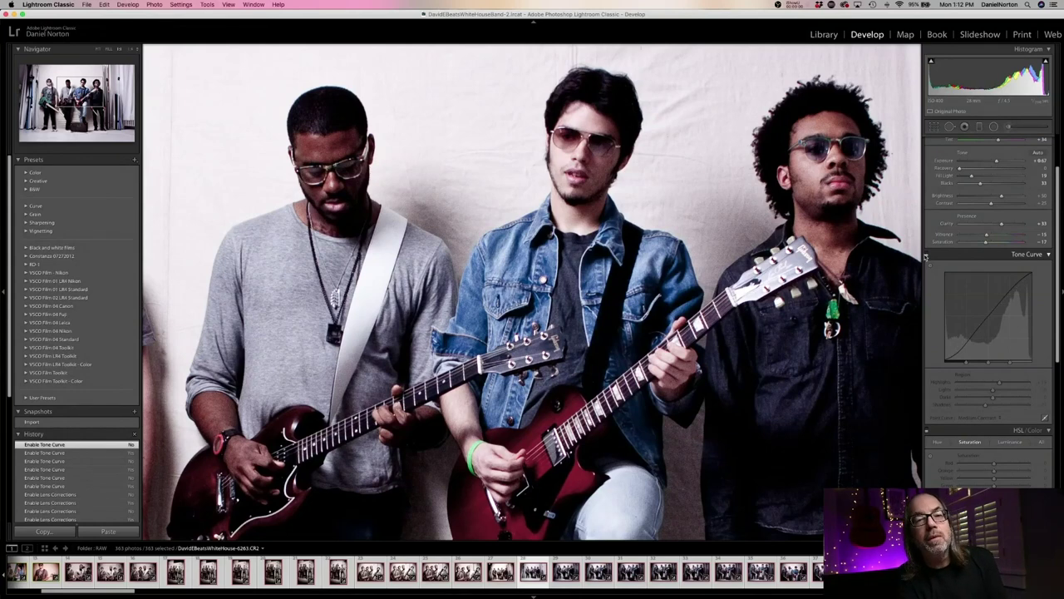
Test the photo's Basic exposure at a darker -0.75, reset it to zero, and settle on +0.70
scroll(1024, 224, up, 2)
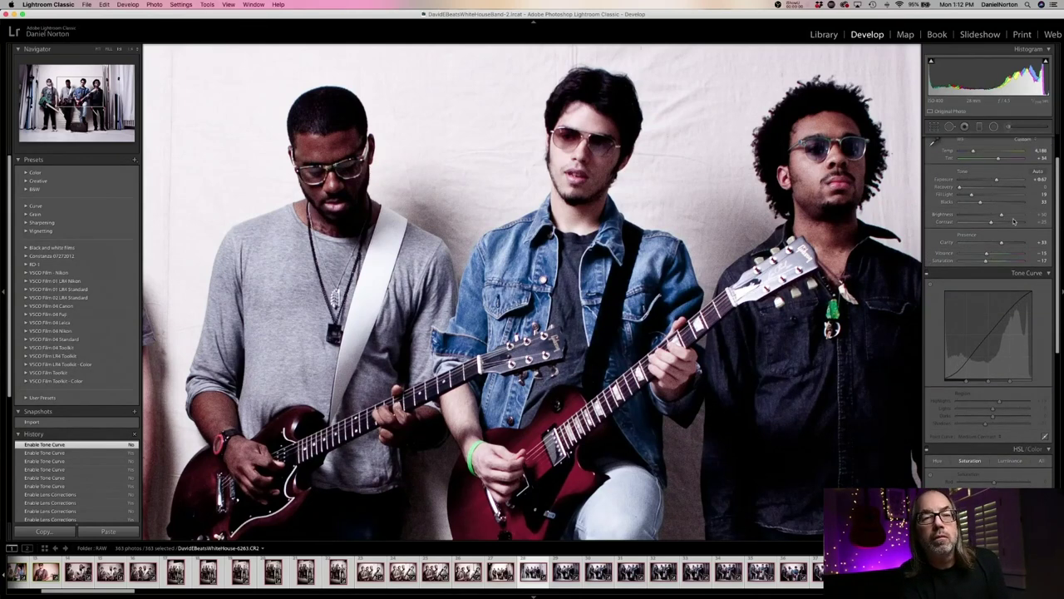
scroll(1009, 241, up, 2)
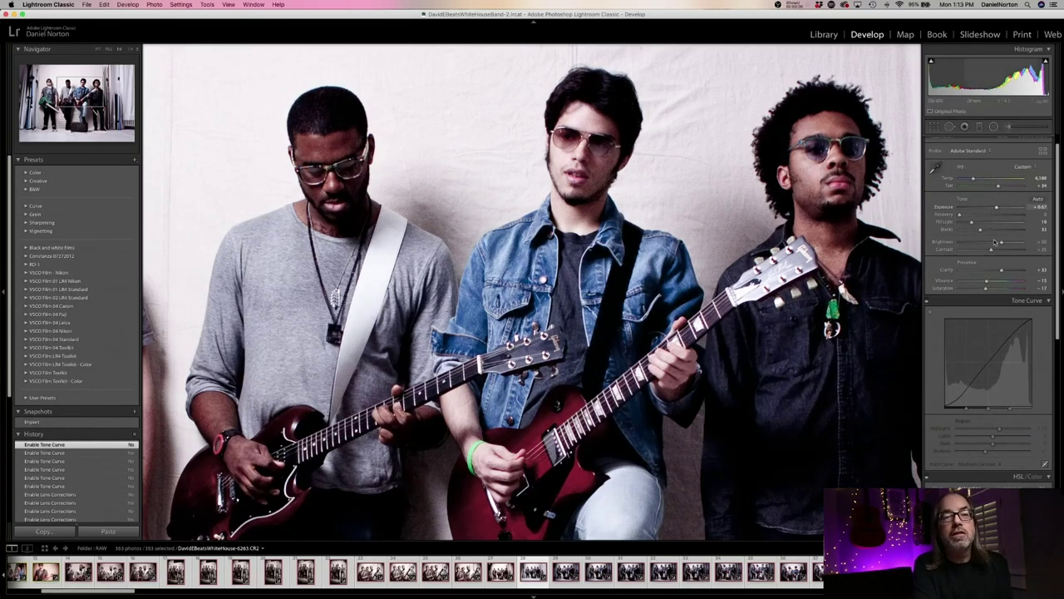
scroll(1006, 215, up, 2)
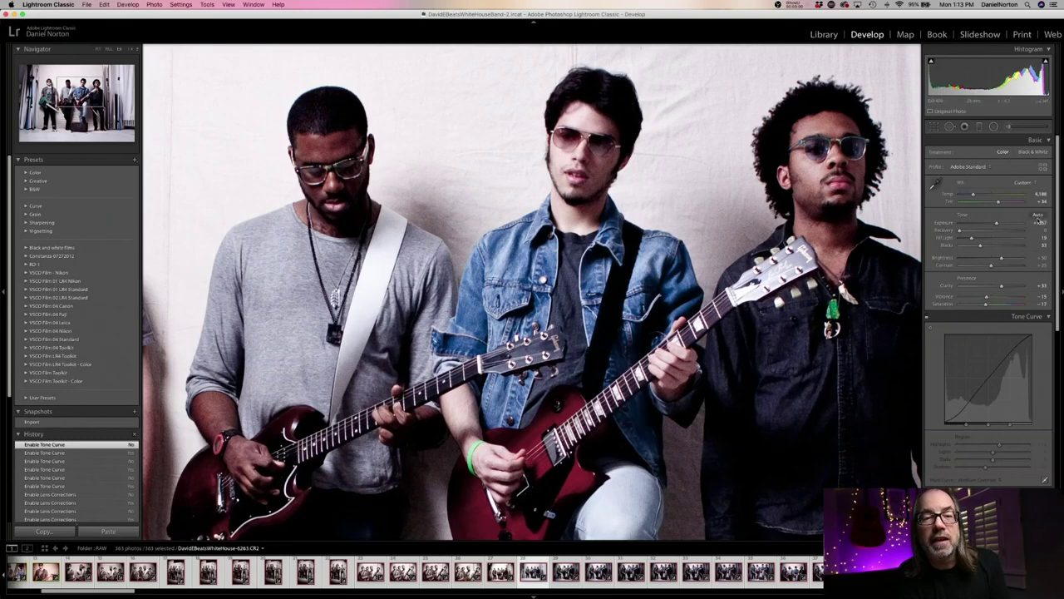
scroll(1018, 221, down, 1)
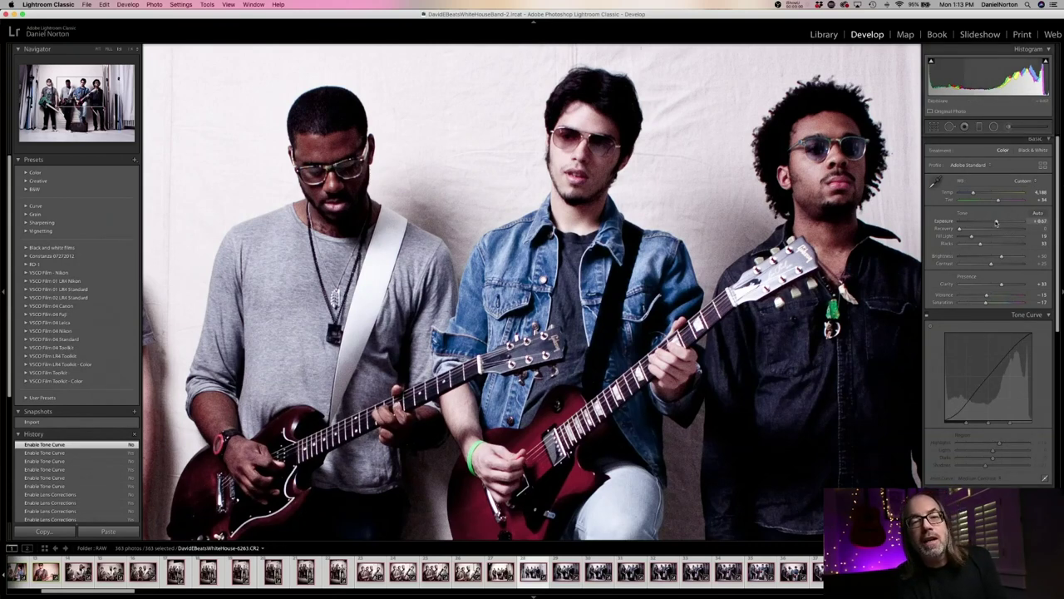
scroll(997, 222, down, 1)
scroll(996, 222, down, 1)
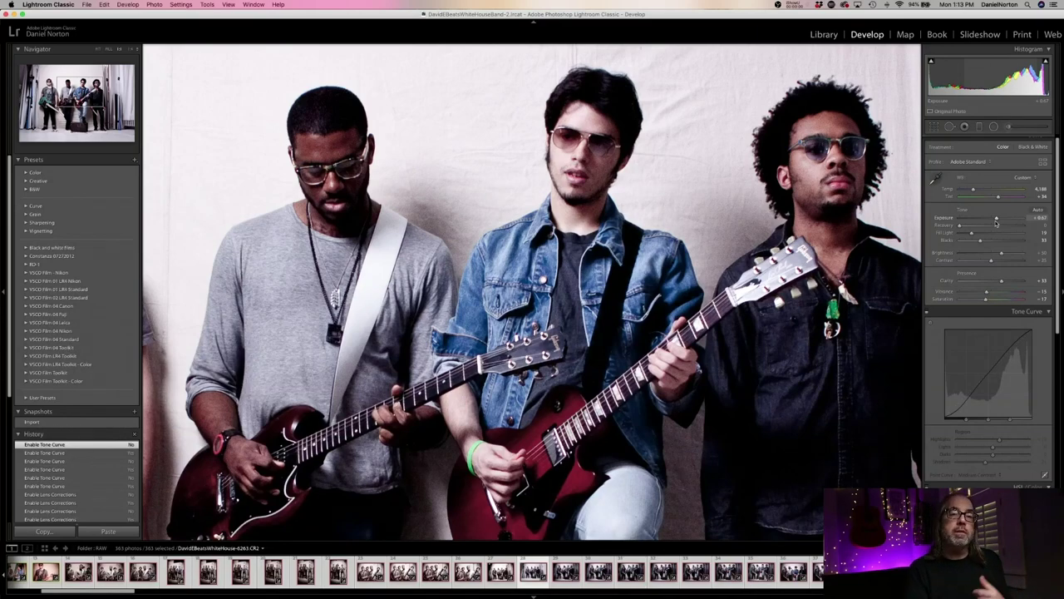
drag(996, 219, 985, 218)
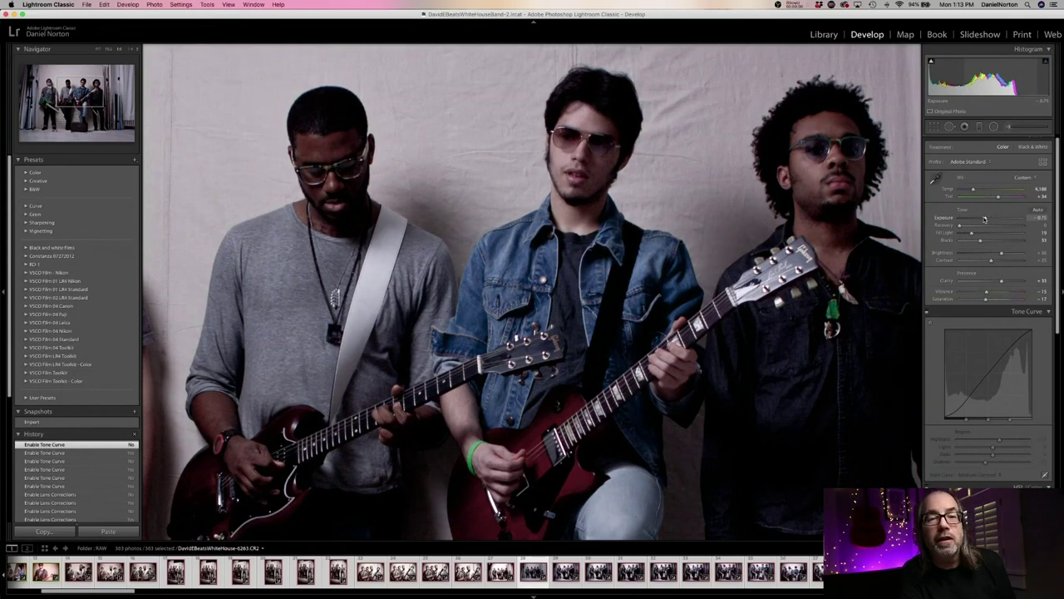
double_click(984, 219)
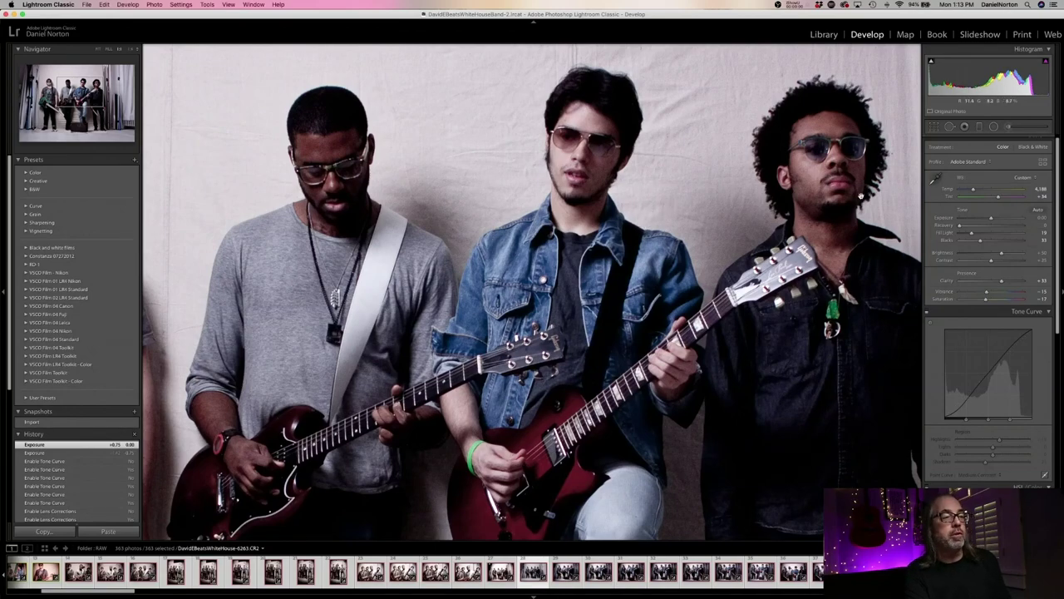
drag(990, 218, 998, 219)
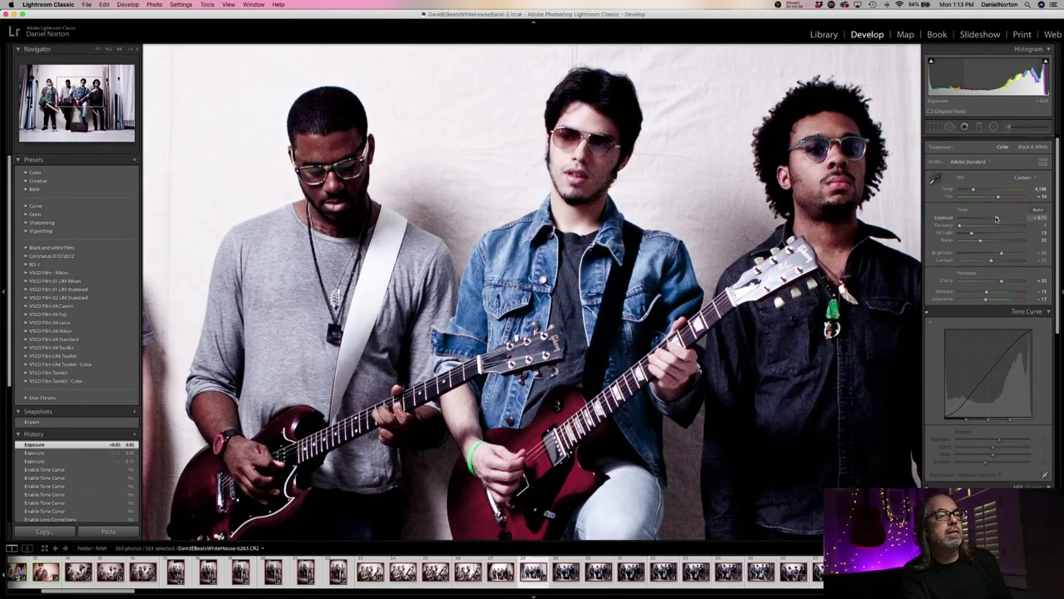
drag(998, 218, 997, 219)
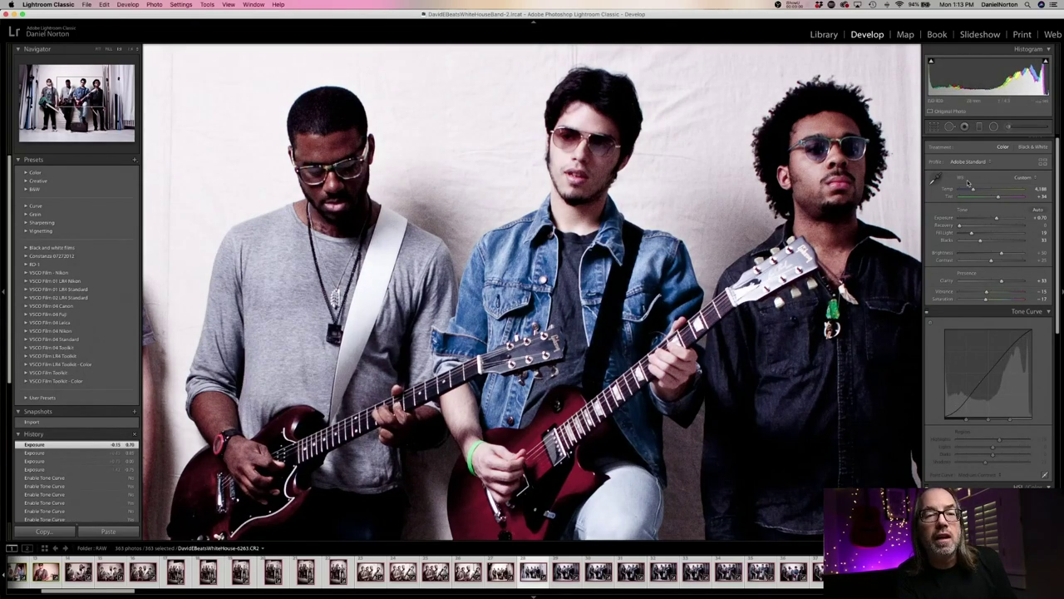
Re-enable the Tone Curve and examine the photo's settings from Tone Curve through HSL/Color, Detail and Lens Corrections to Transform
click(928, 313)
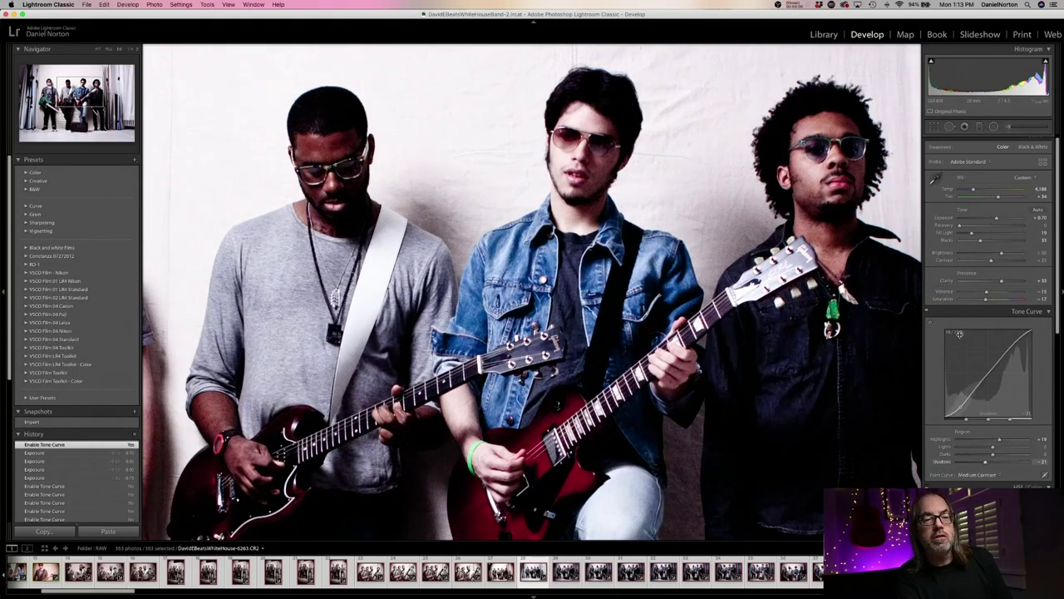
scroll(959, 334, down, 4)
scroll(973, 341, down, 1)
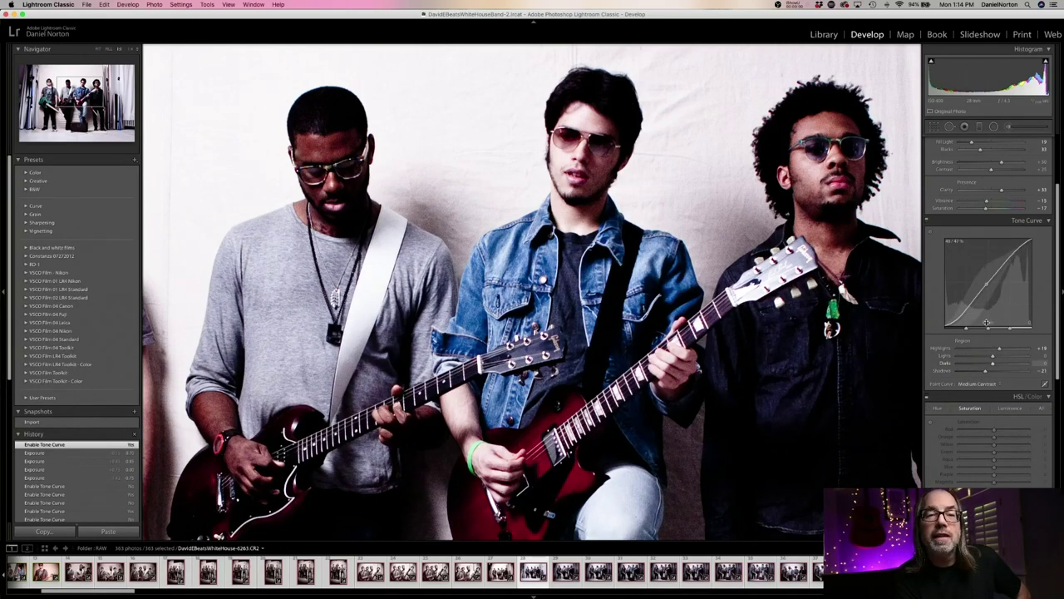
scroll(986, 323, down, 5)
scroll(986, 322, down, 4)
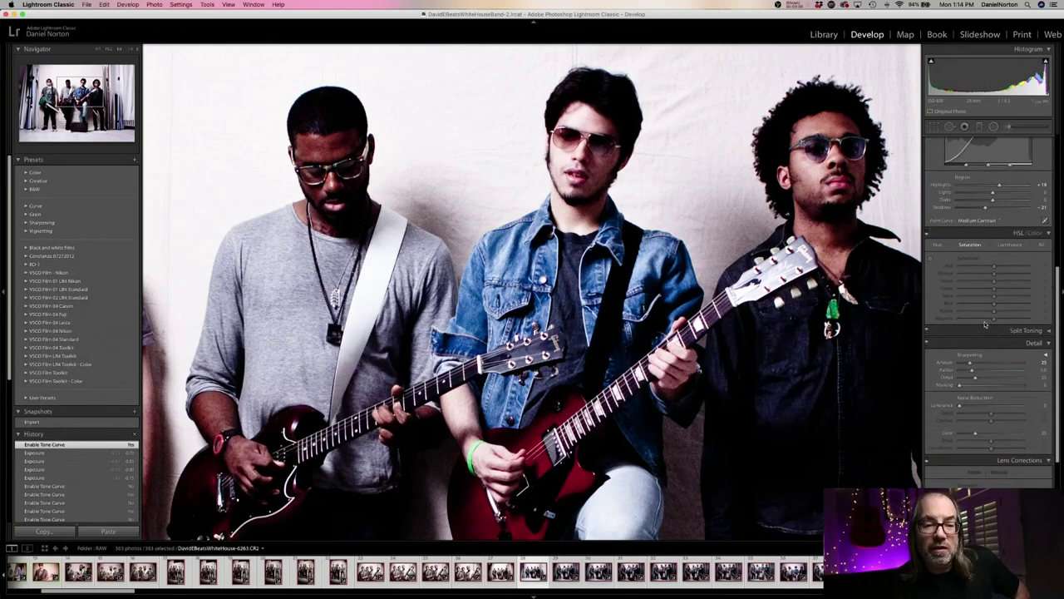
scroll(985, 322, down, 2)
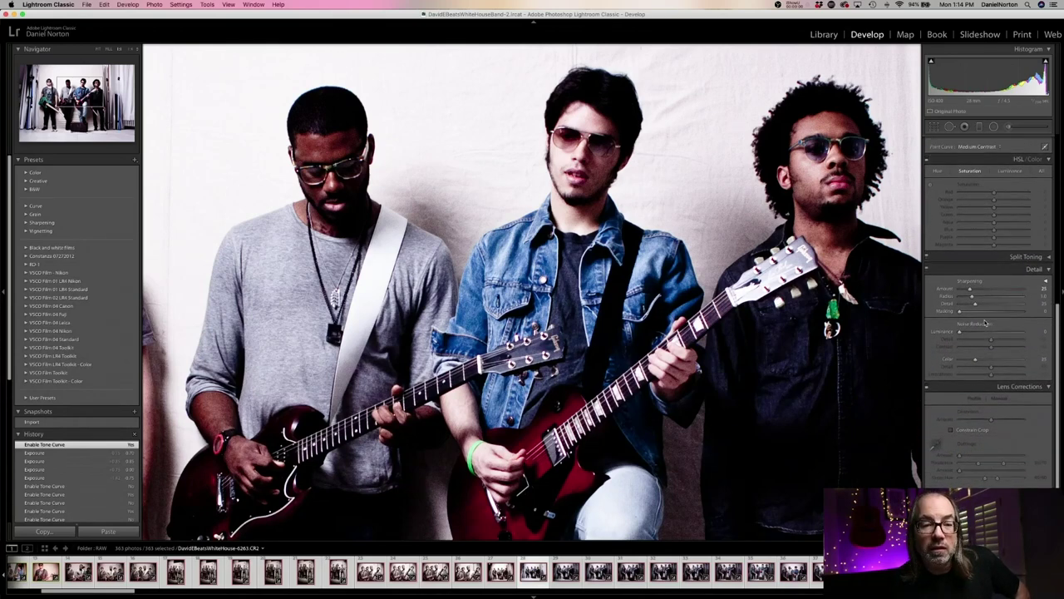
scroll(986, 322, down, 3)
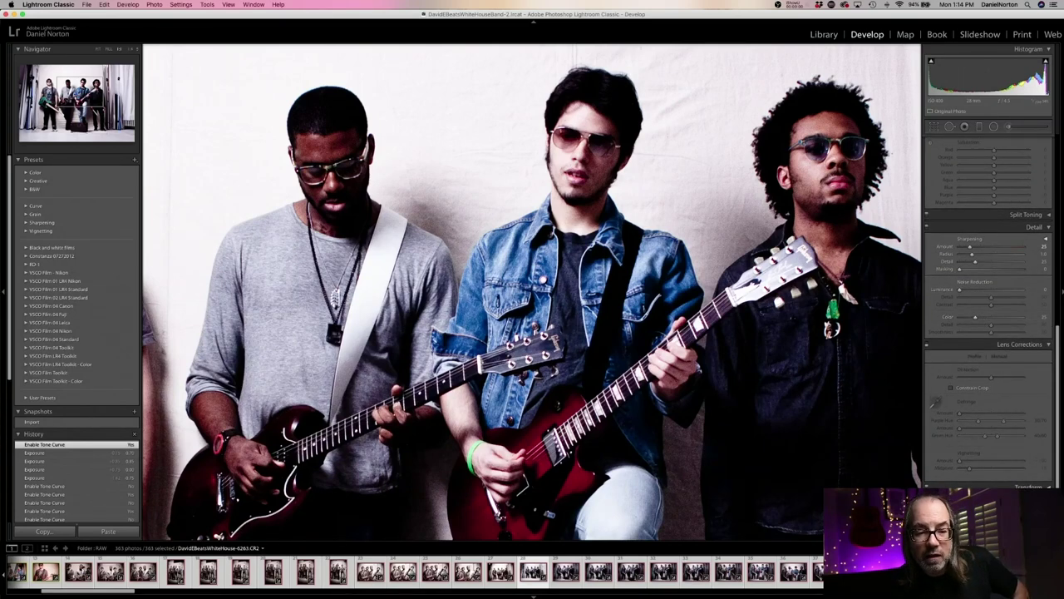
scroll(987, 332, down, 6)
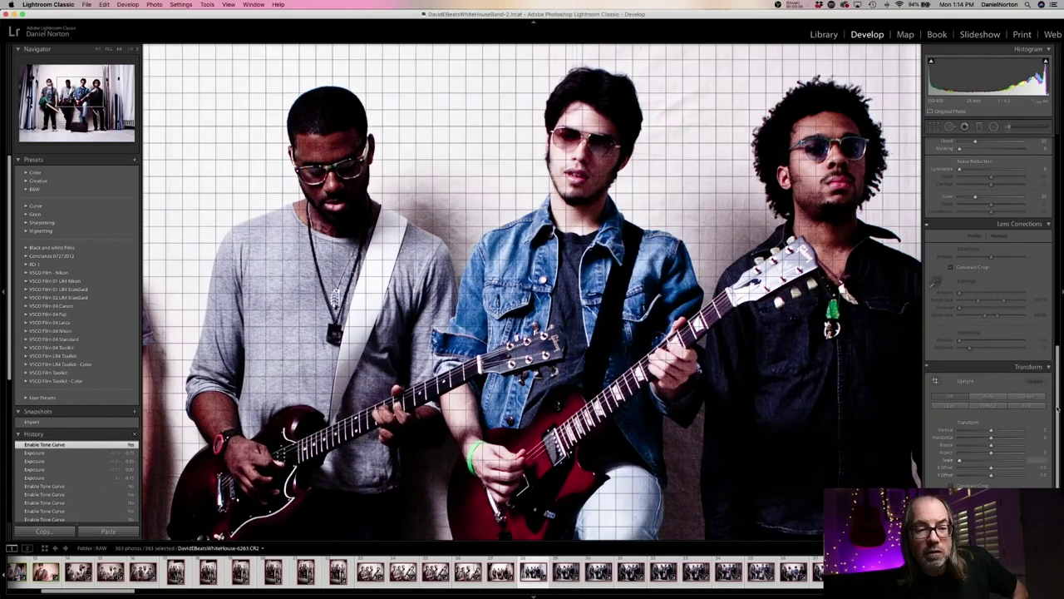
Set the Tone Curve's shadow split to 23 and return the photo to the full view
scroll(1034, 374, up, 10)
scroll(1034, 374, up, 8)
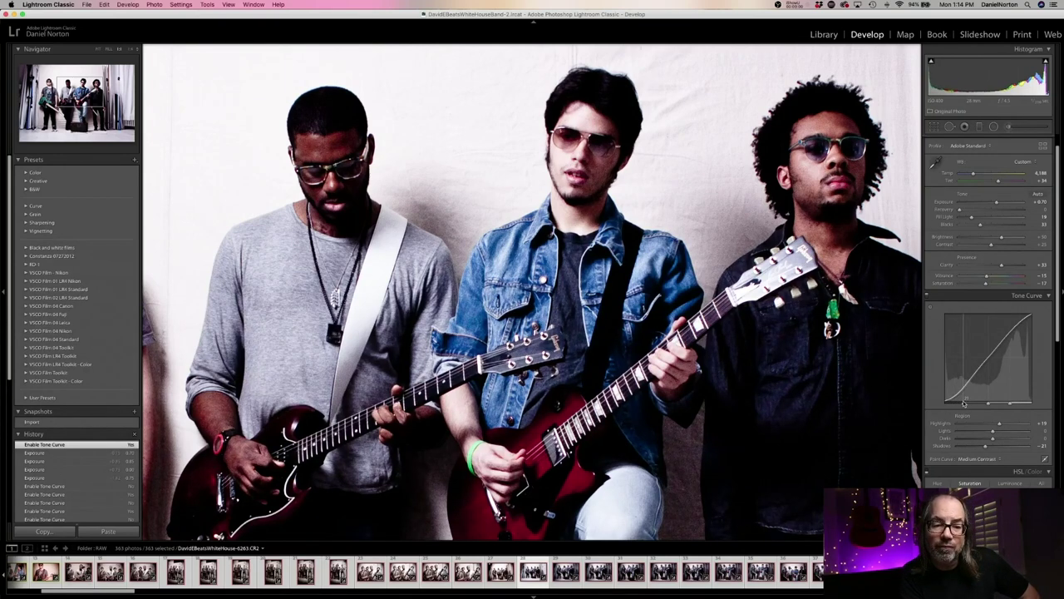
drag(965, 403, 963, 403)
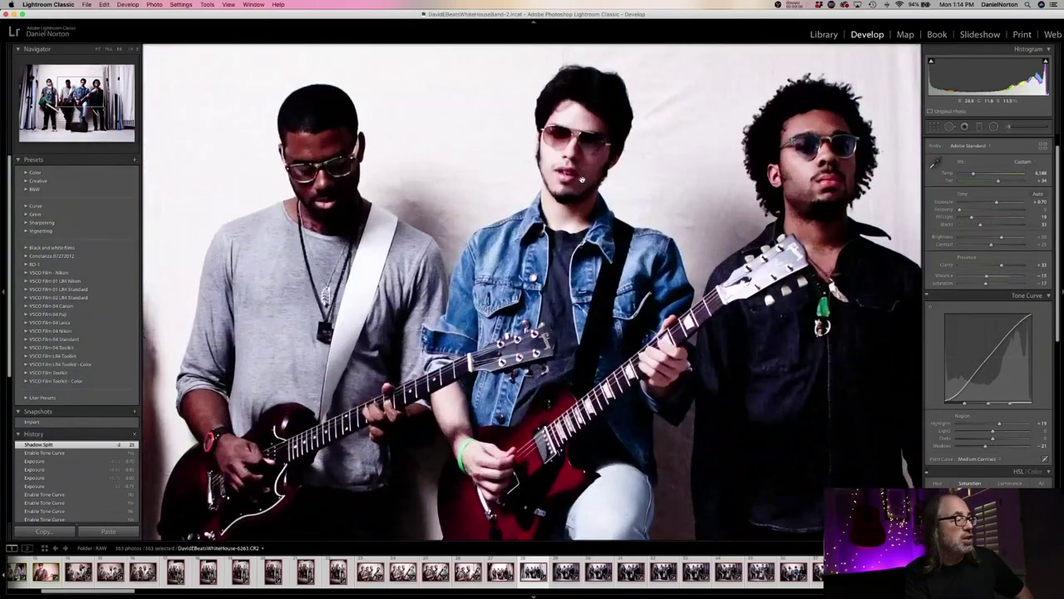
click(582, 179)
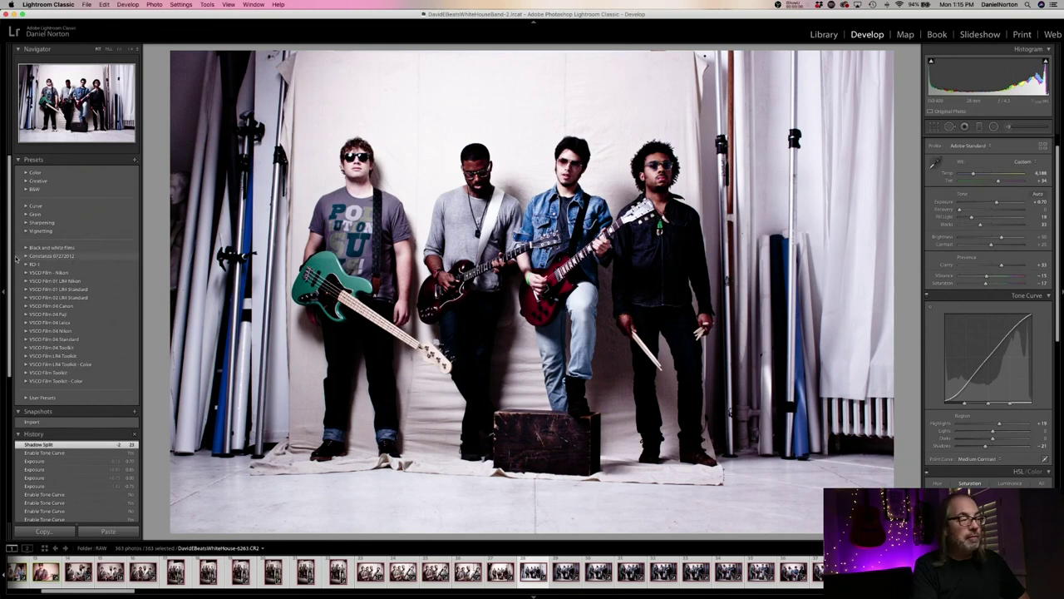
Look through the old preset groups and preview the Agfa Scala 200 and Fuji Astia 100F presets from VSCO Film 04 Fuji
click(59, 256)
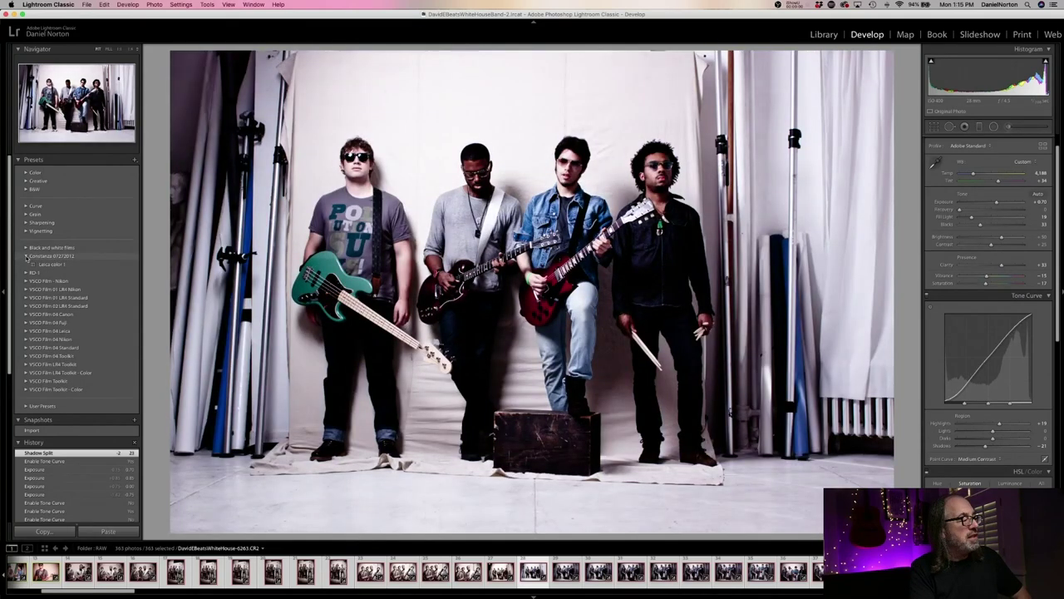
click(28, 256)
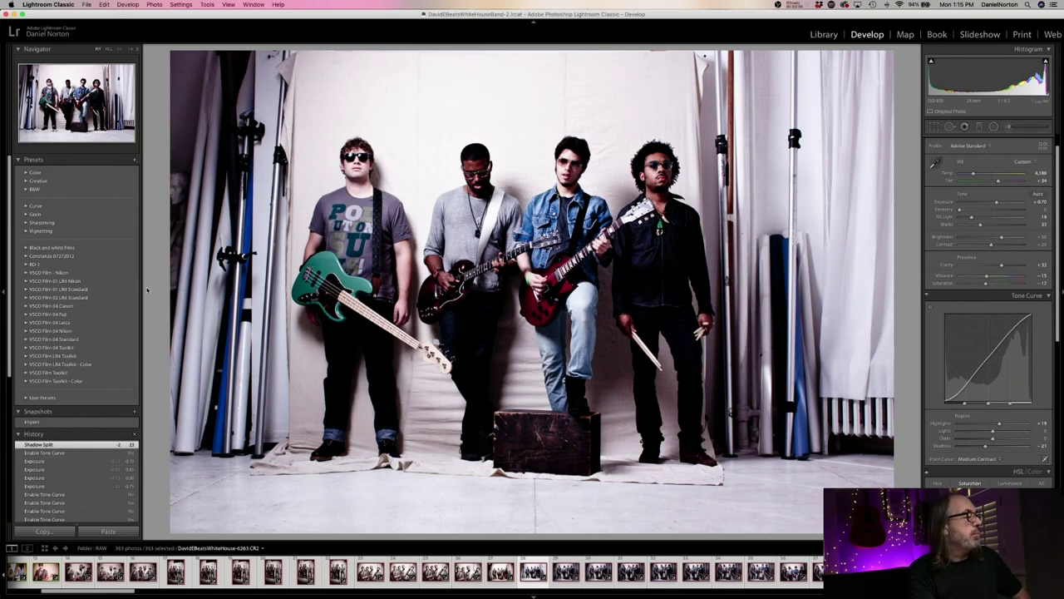
scroll(67, 291, down, 1)
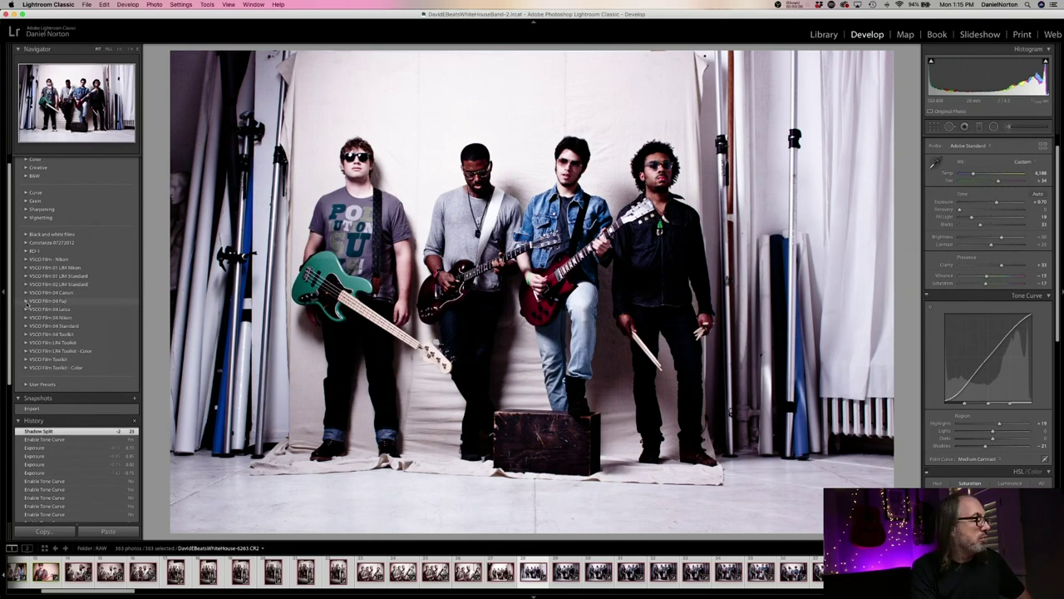
click(27, 302)
click(63, 310)
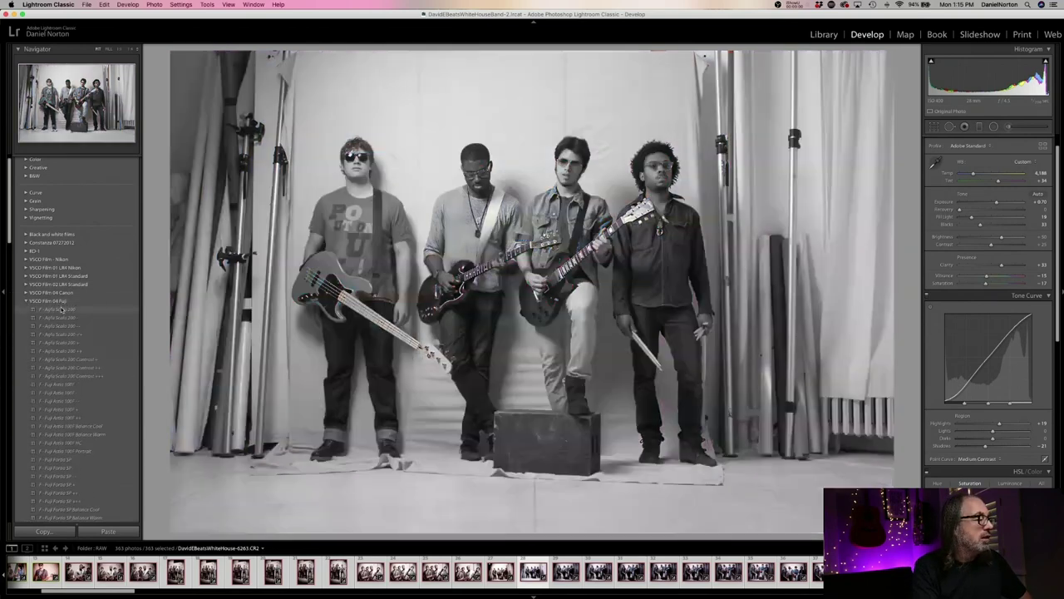
click(61, 386)
click(25, 302)
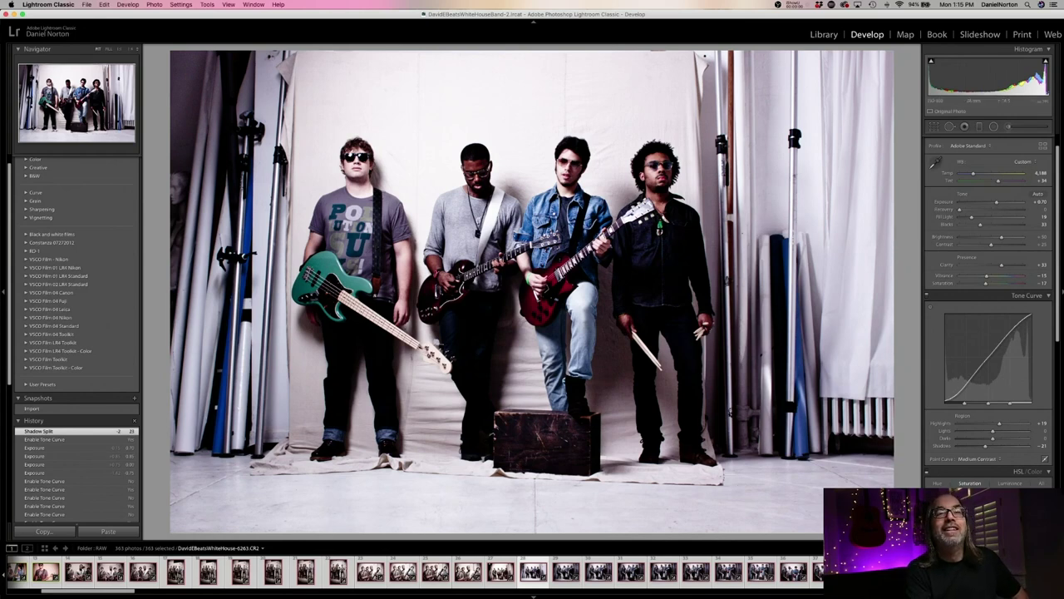
Turn on Do Not Disturb in the macOS Notification Center, check the notifications, and dismiss Siri
click(1041, 4)
scroll(1037, 38, up, 2)
click(1048, 61)
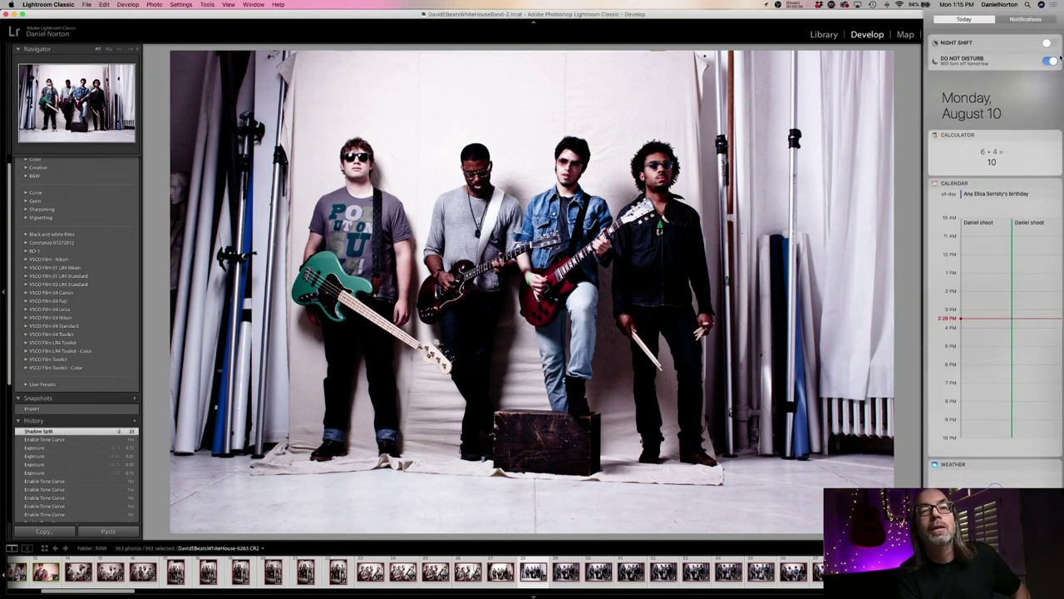
scroll(997, 62, down, 2)
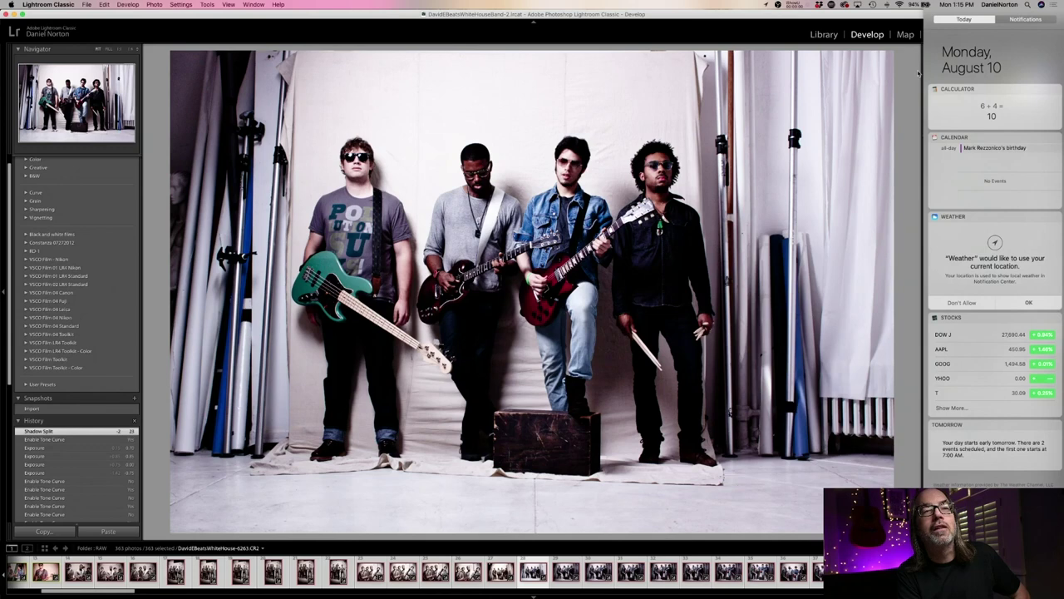
click(1022, 18)
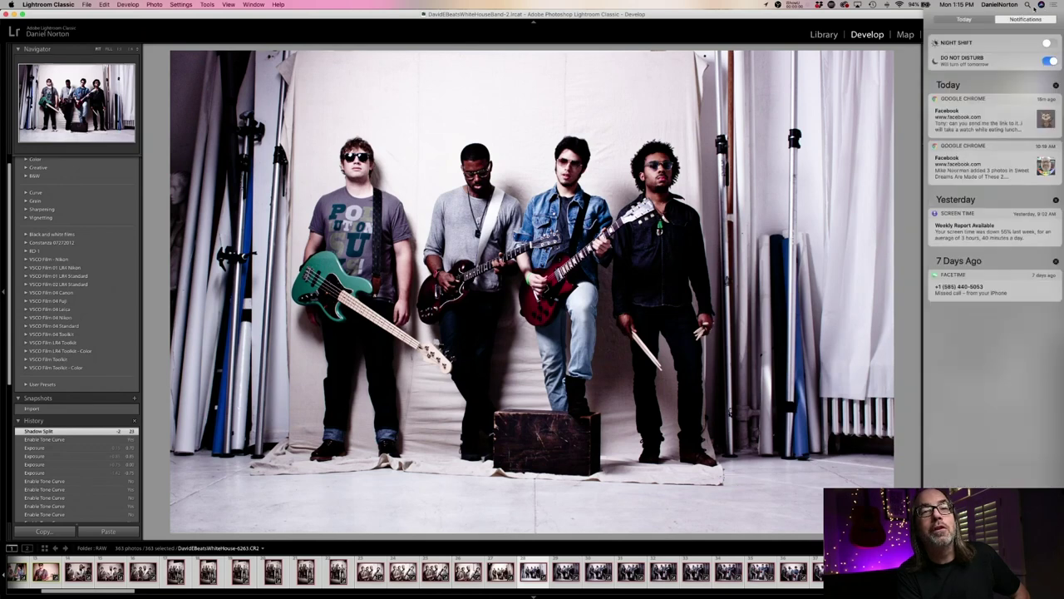
scroll(1012, 15, right, 3)
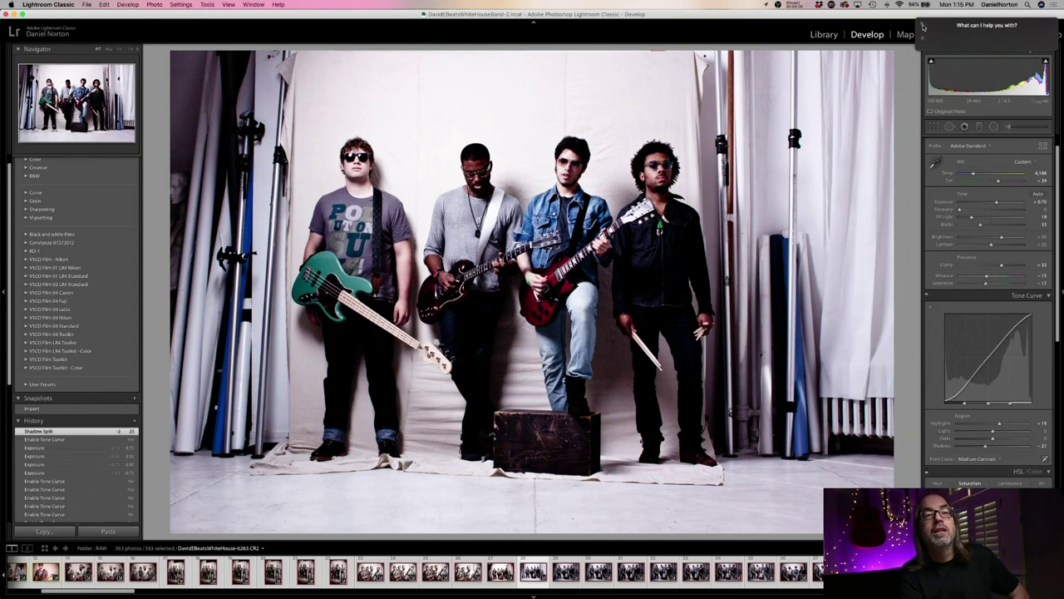
click(920, 24)
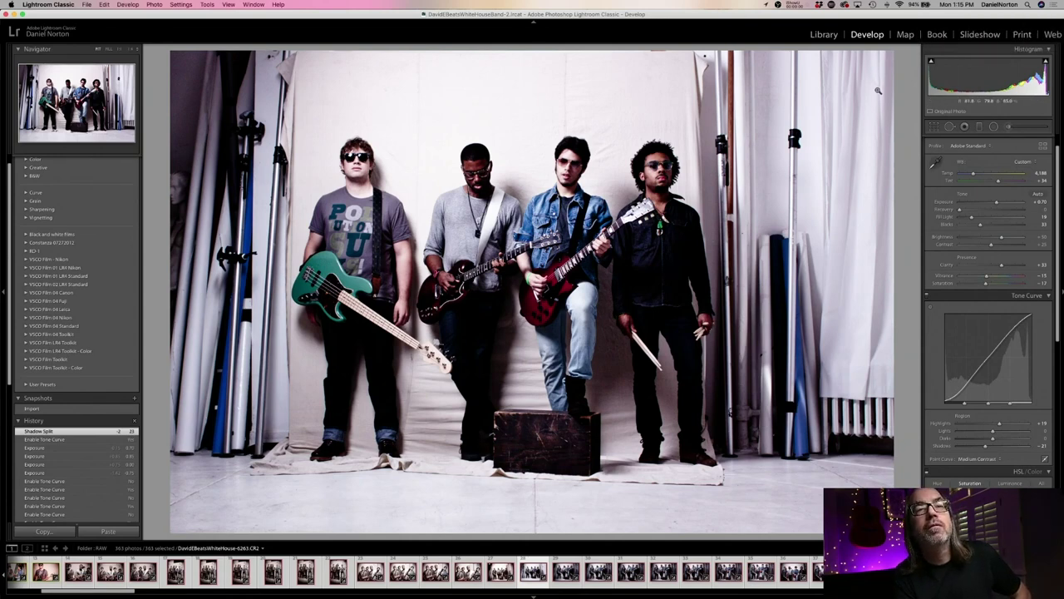
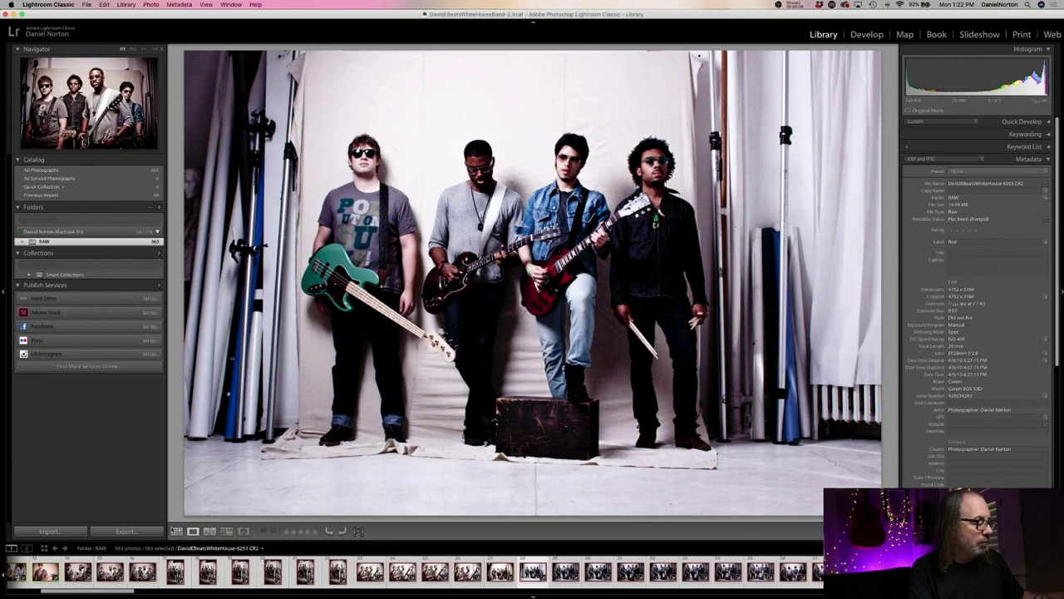
Show the shoot as a thumbnail grid and browse to the guitarist portraits by the window, making photo 96 active
click(176, 531)
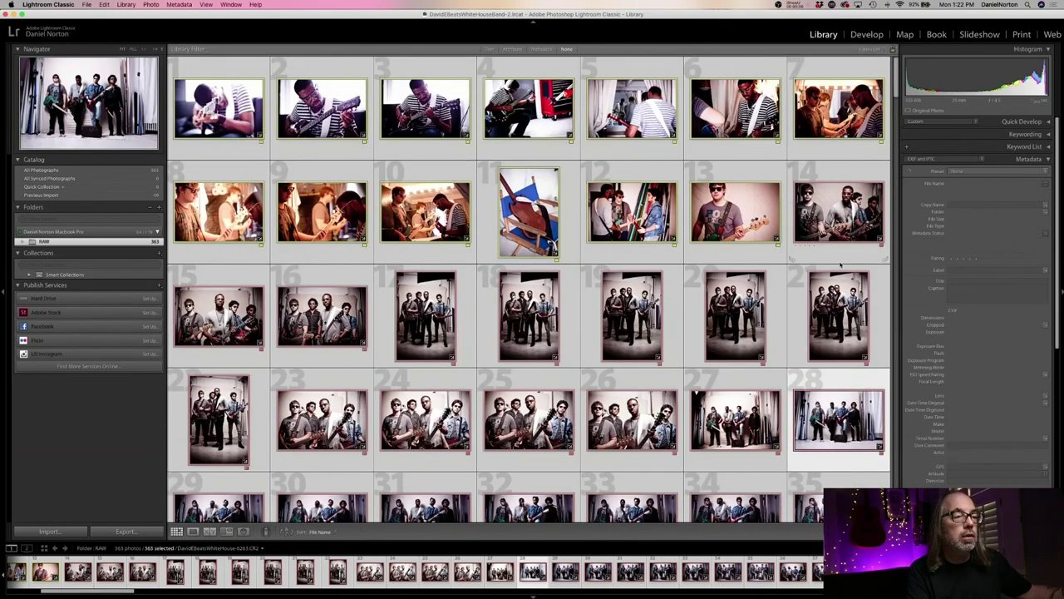
super+click(218, 108)
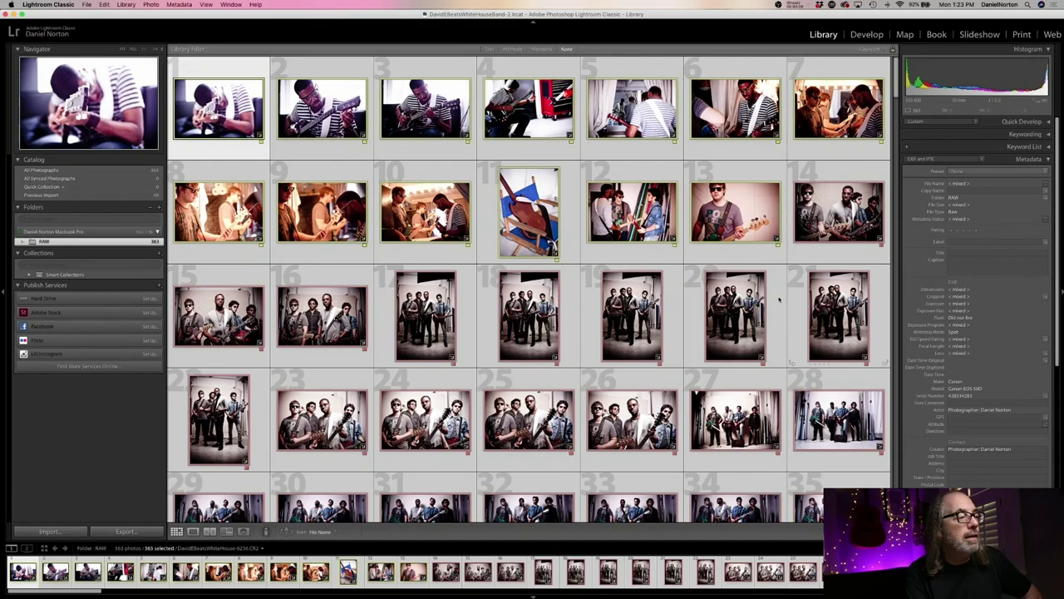
key(j)
scroll(634, 303, down, 15)
key(j)
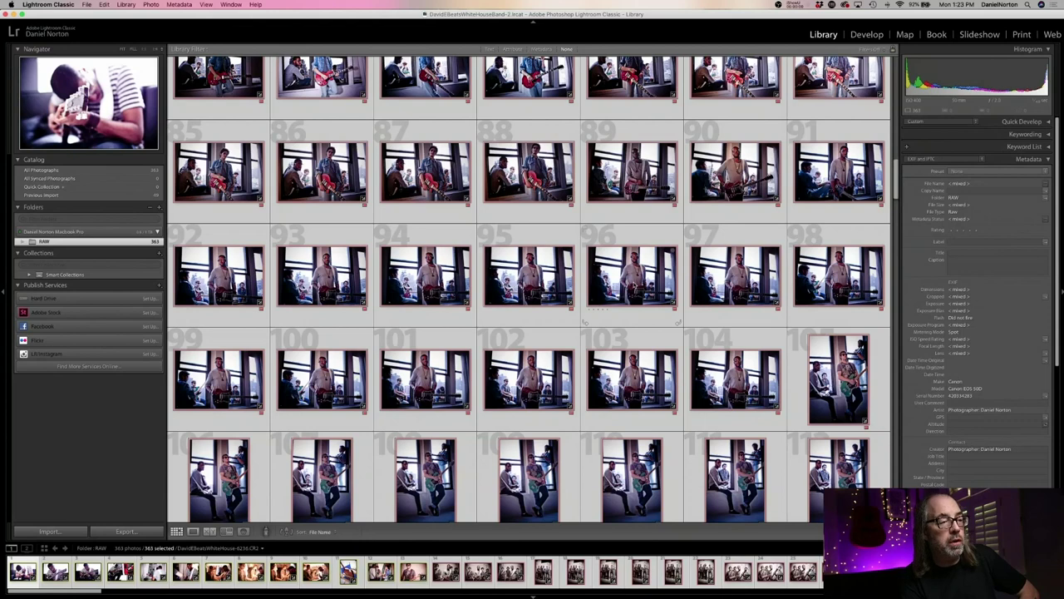
click(585, 321)
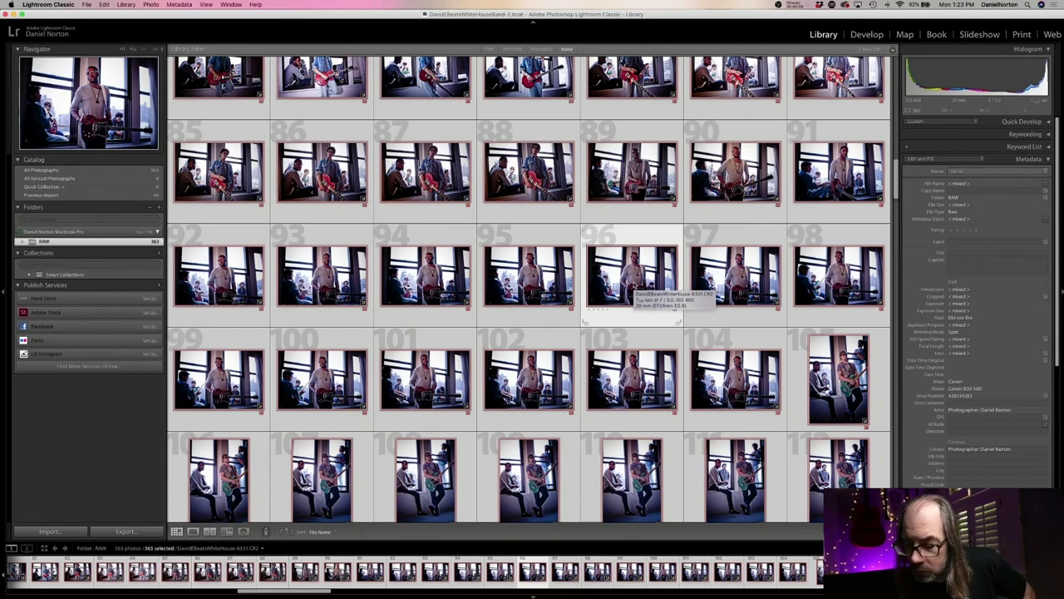
View photo 95 enlarged and step back to the earlier window portrait of the guitarist facing the camera
scroll(633, 287, down, 1)
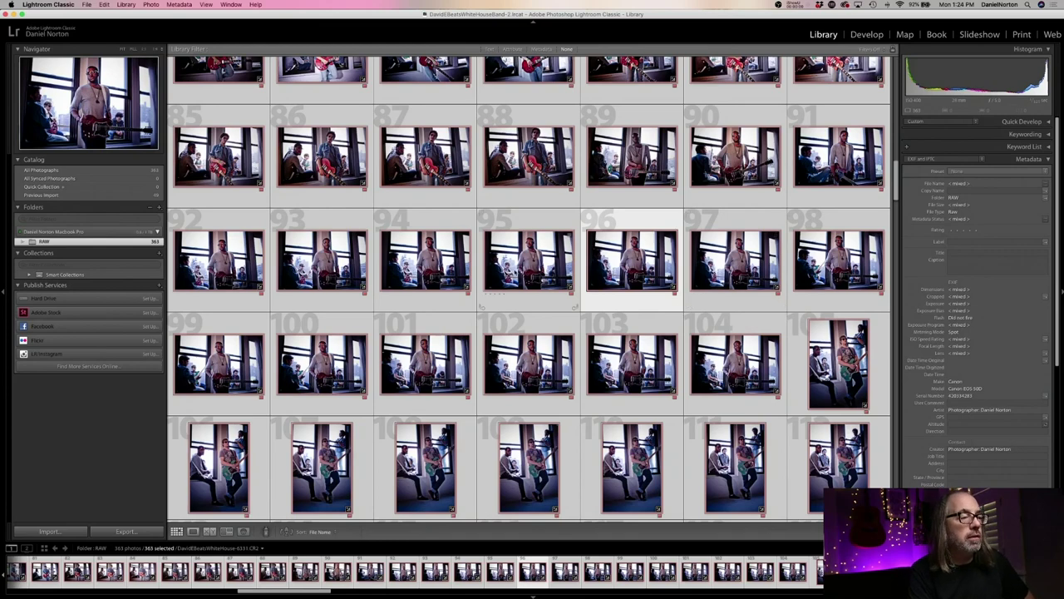
key(e)
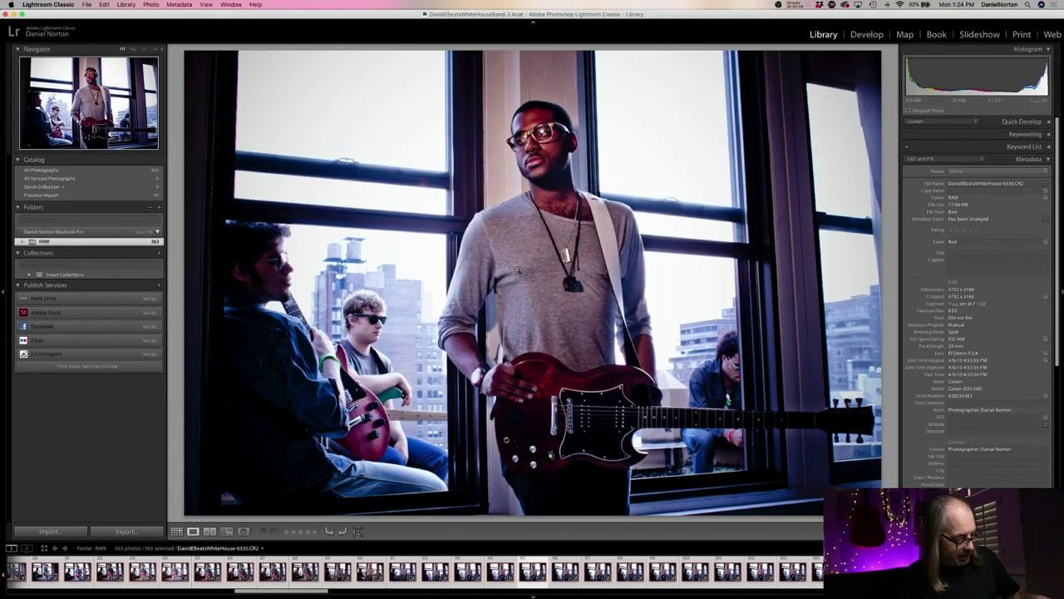
key(g)
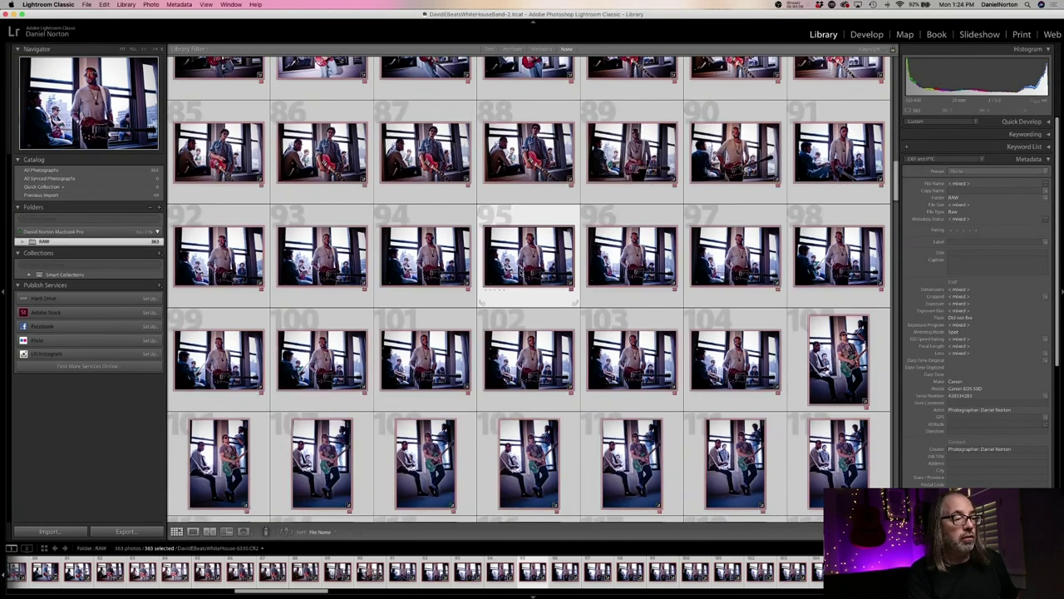
key(e)
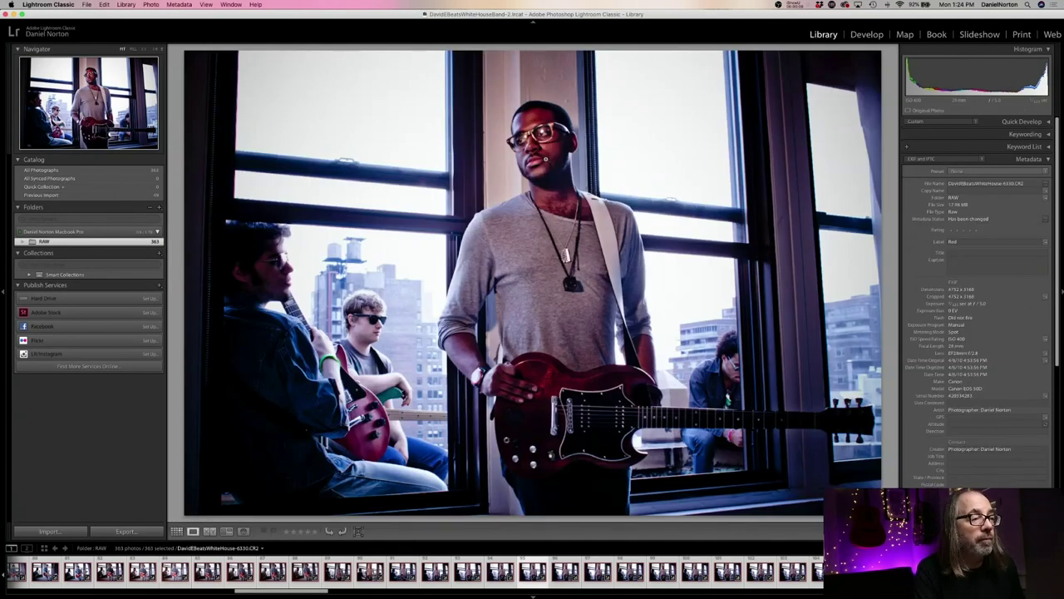
key(Left)
key(Left)
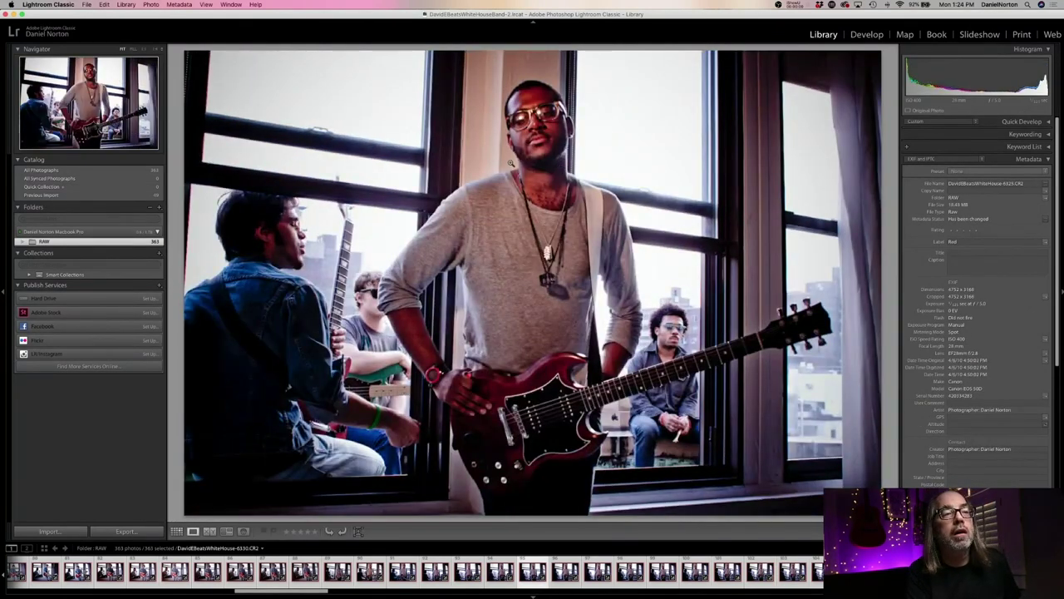
Open the portrait in Develop, compare it with its unedited version and inspect the guitarist's face close up
click(867, 34)
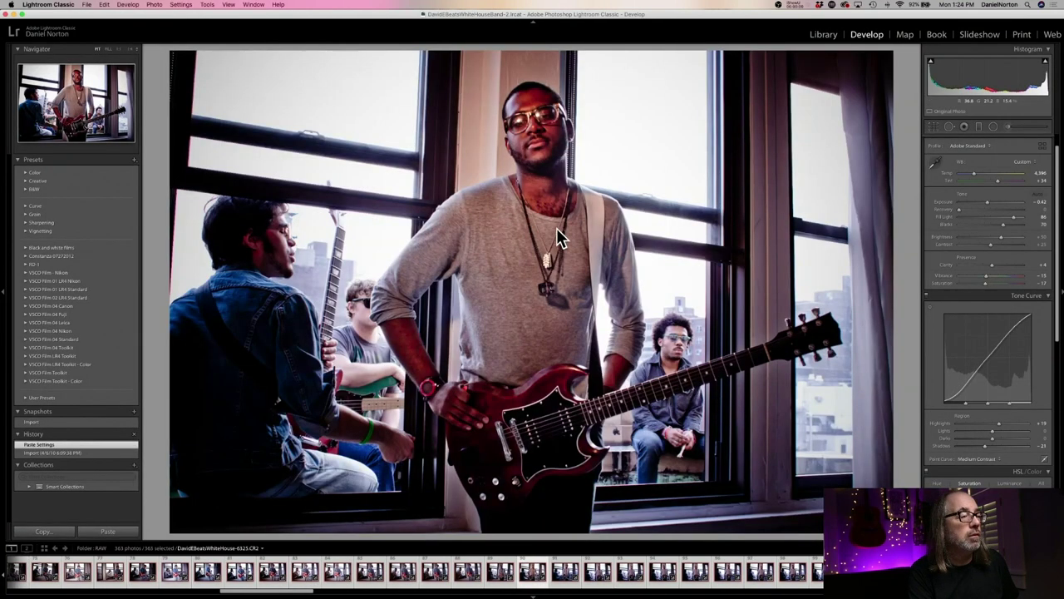
key(backslash)
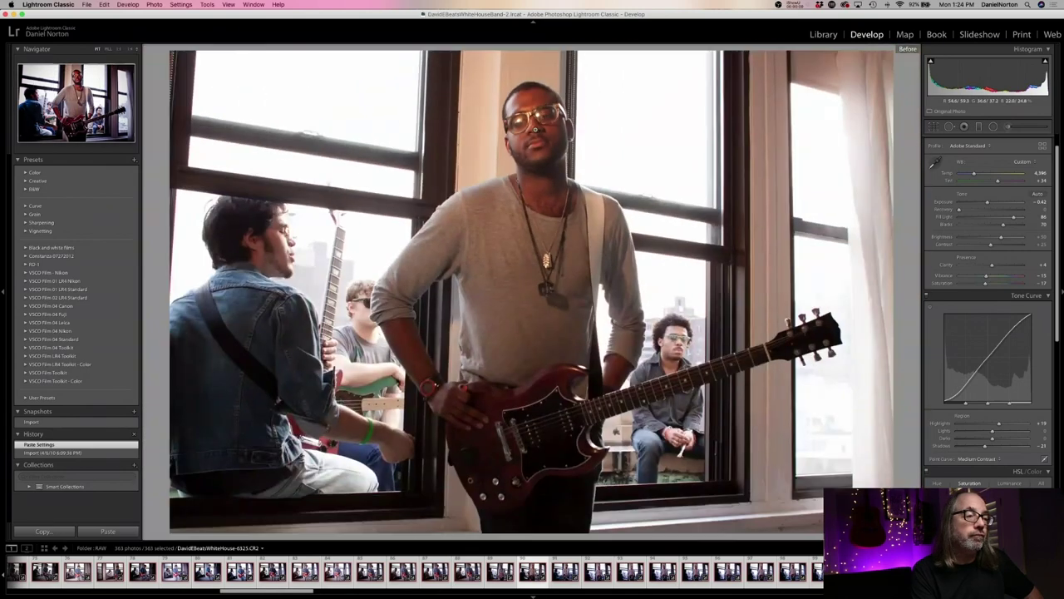
click(536, 131)
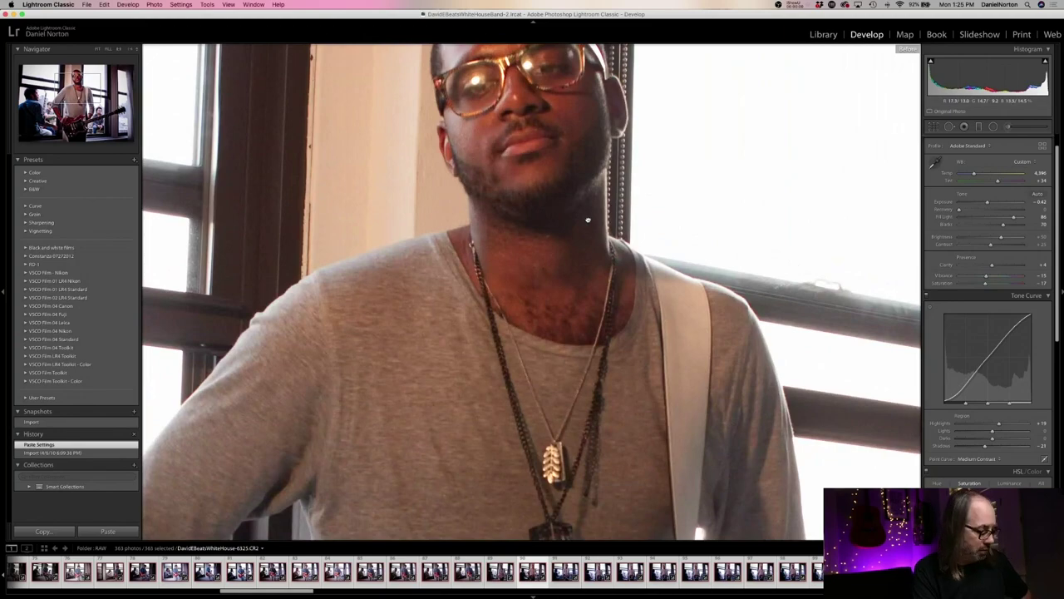
click(588, 221)
click(588, 220)
click(588, 220)
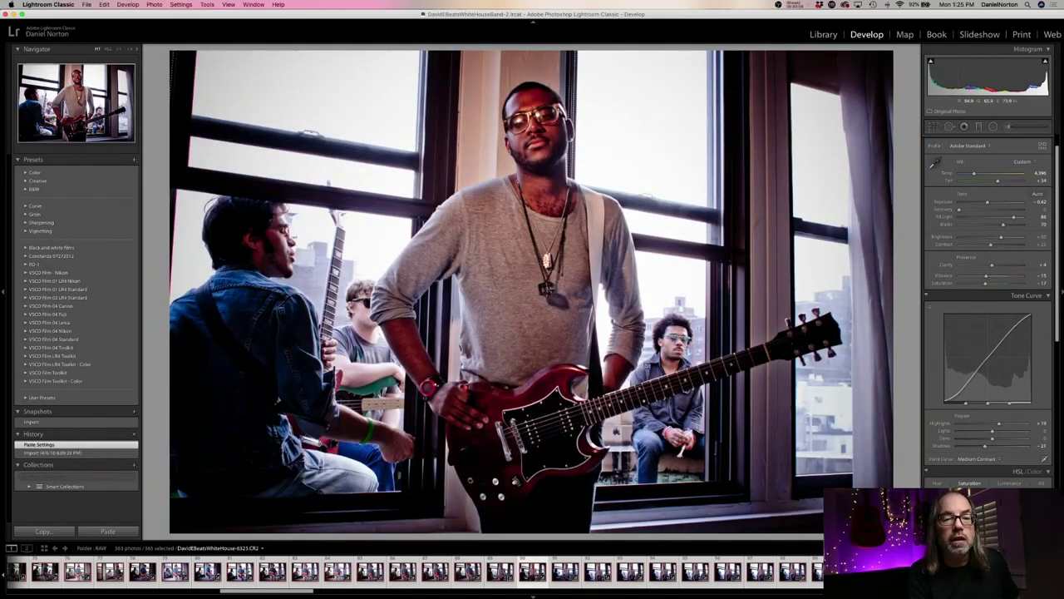
Check the following window portraits in Develop, return to the Library grid and open photo 103 enlarged
key(Right)
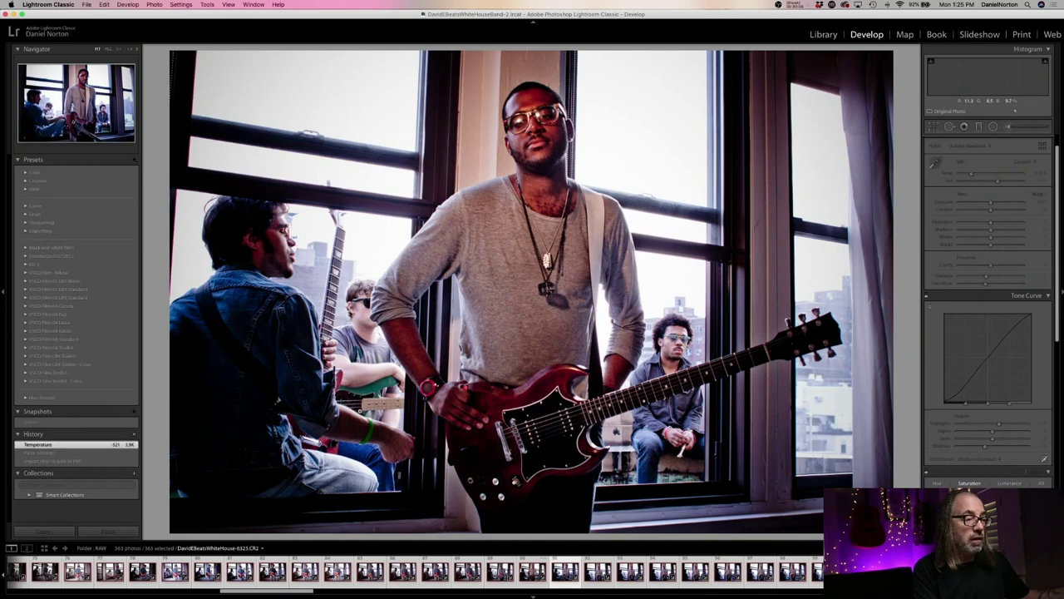
key(Right)
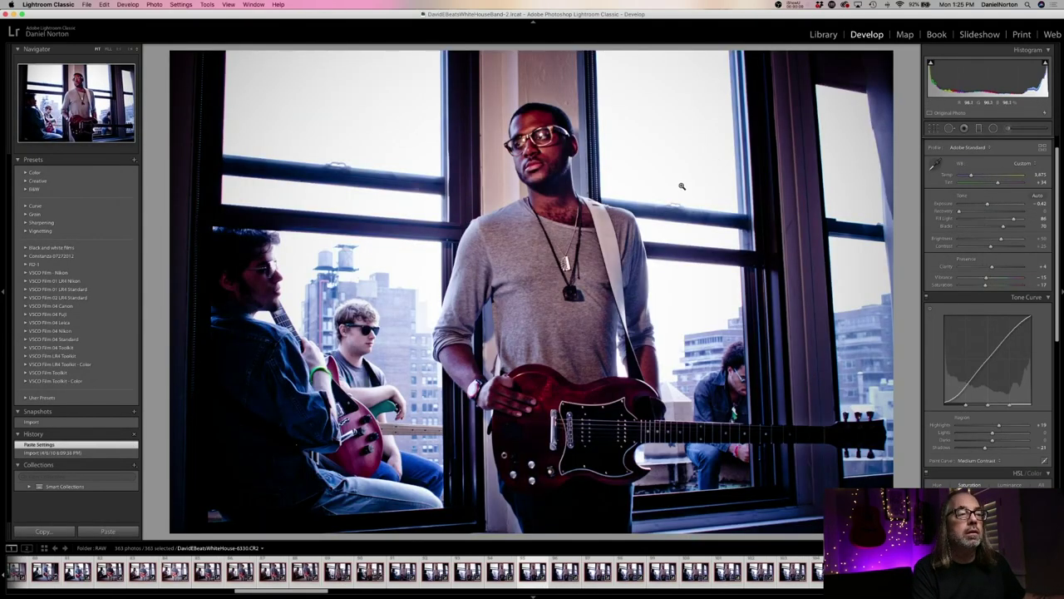
click(825, 35)
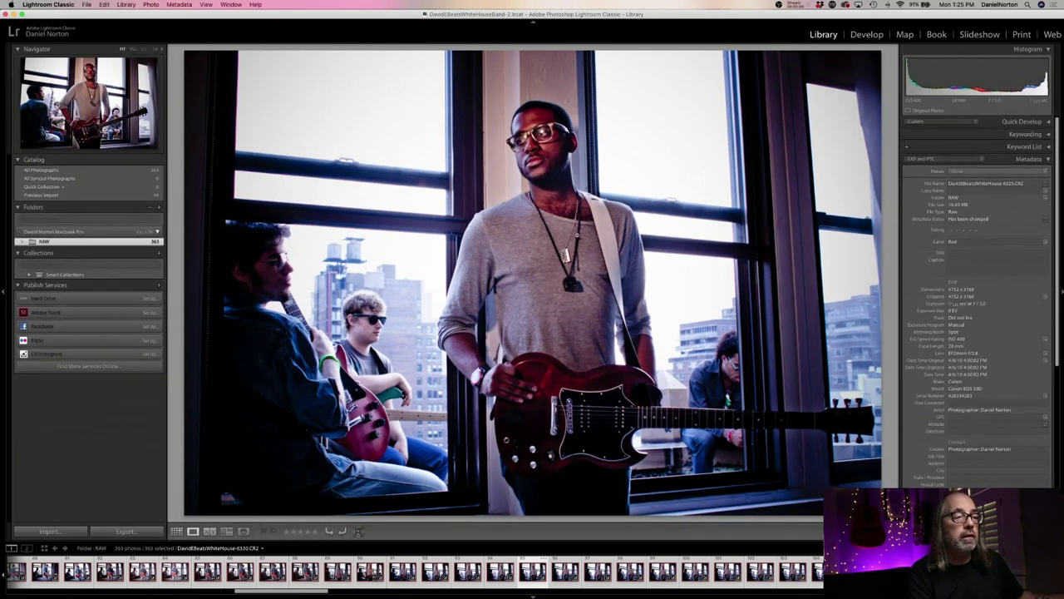
click(177, 531)
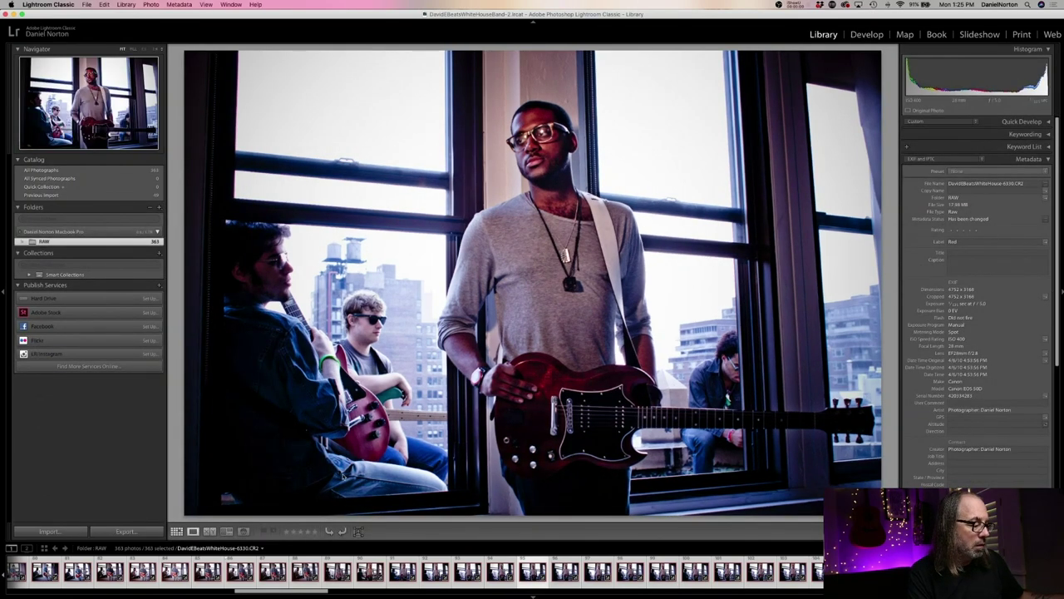
scroll(686, 406, down, 2)
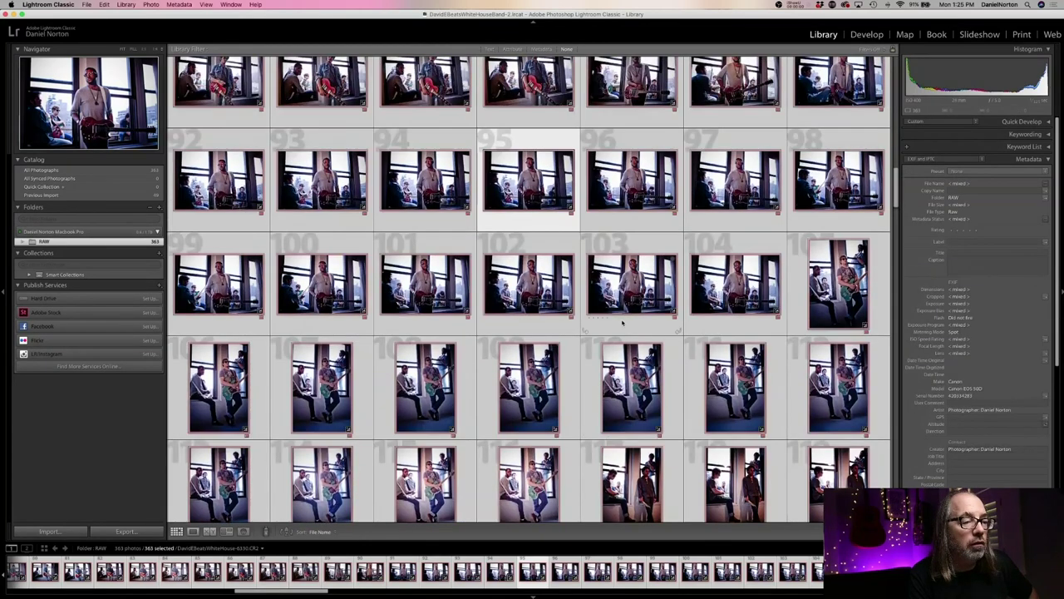
click(622, 323)
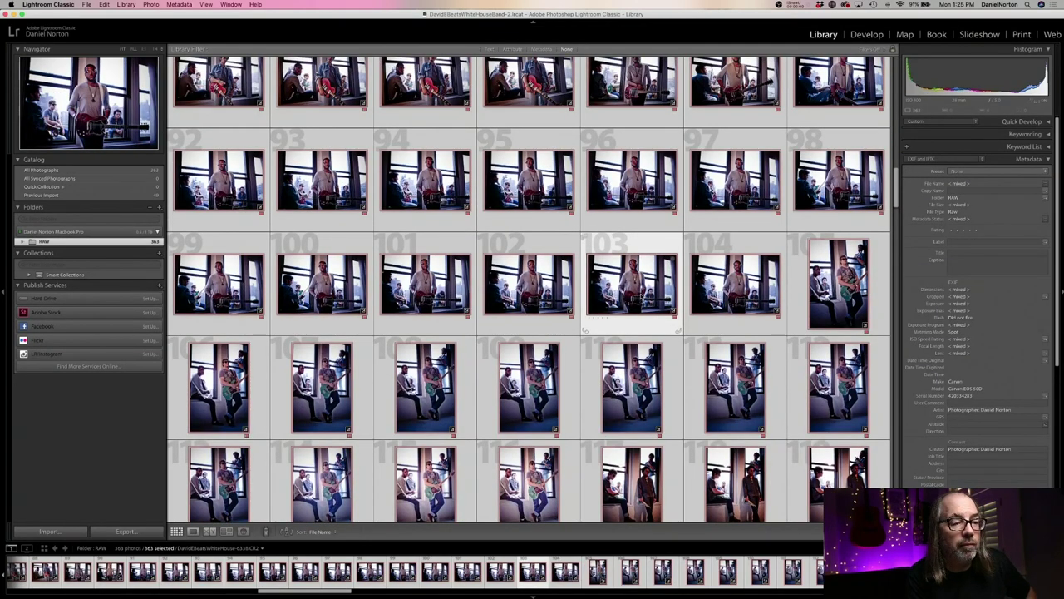
double_click(641, 295)
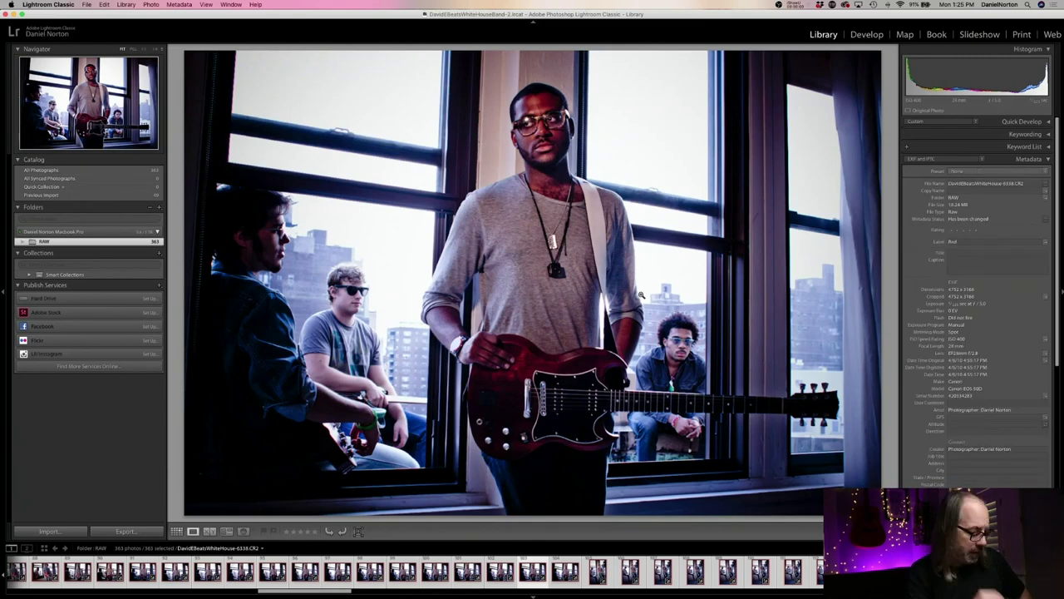
Compare photo 103 with the preceding frames of the guitarist by the window
key(Left)
key(Left)
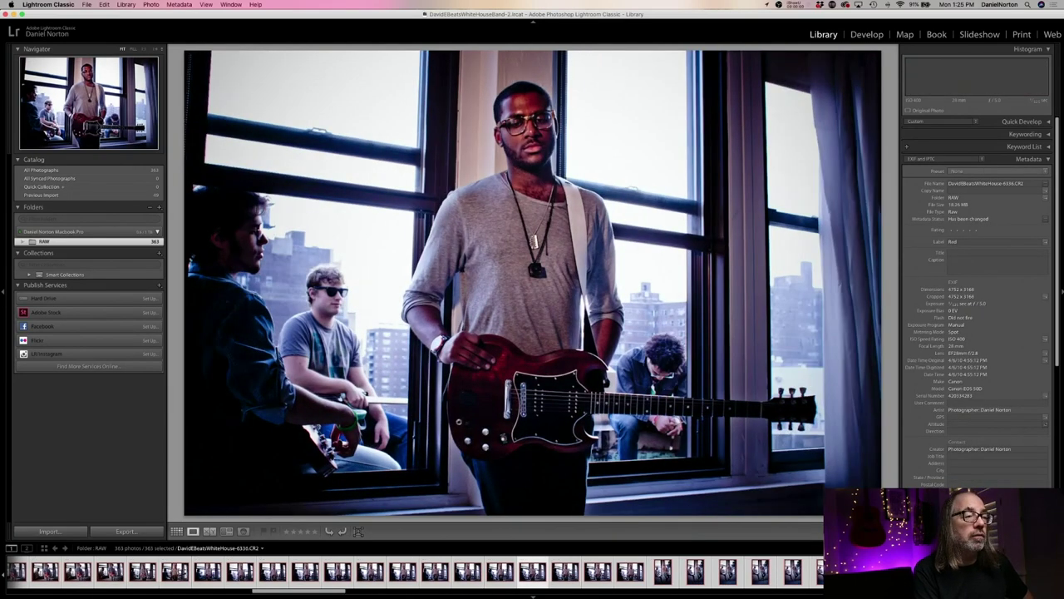
key(Right)
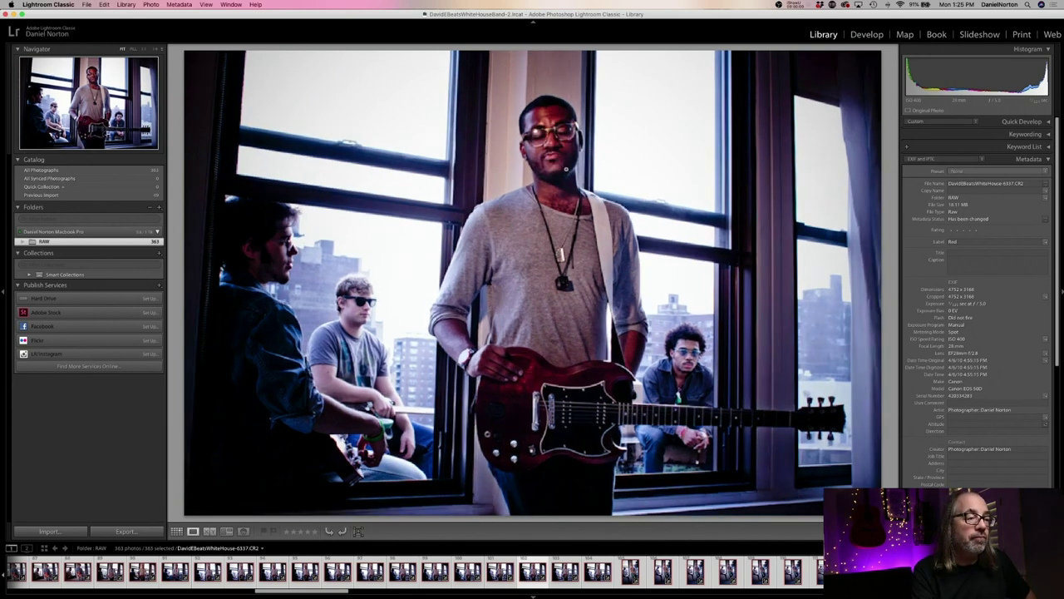
key(Left)
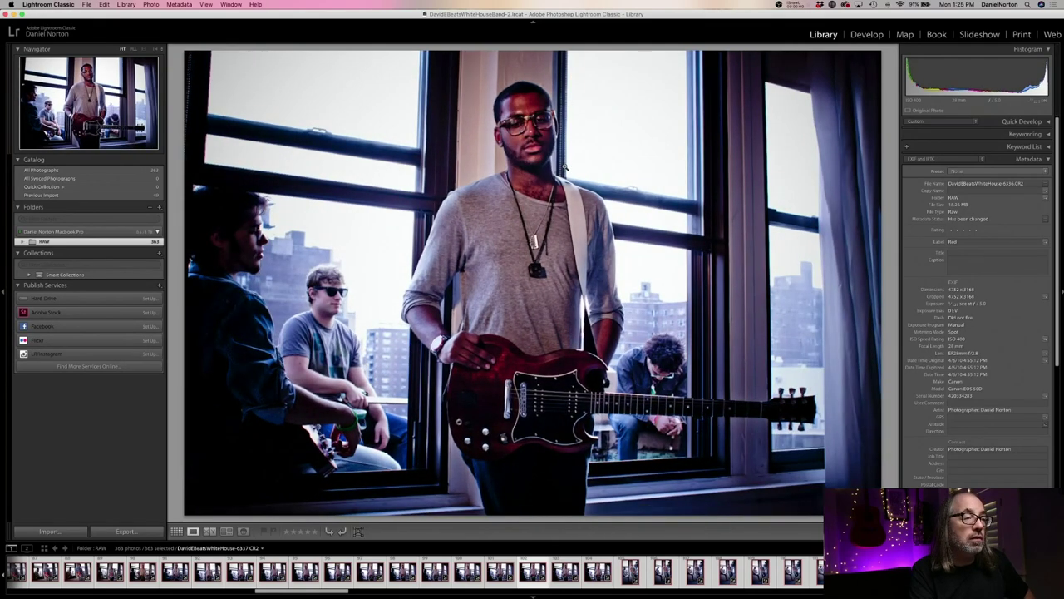
key(Left)
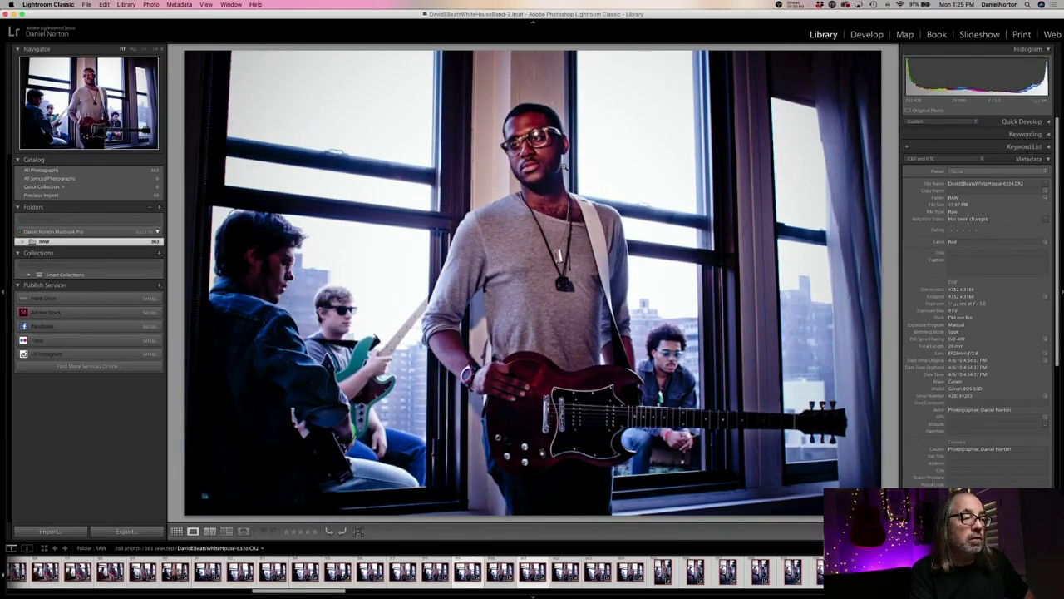
key(Left)
key(Right)
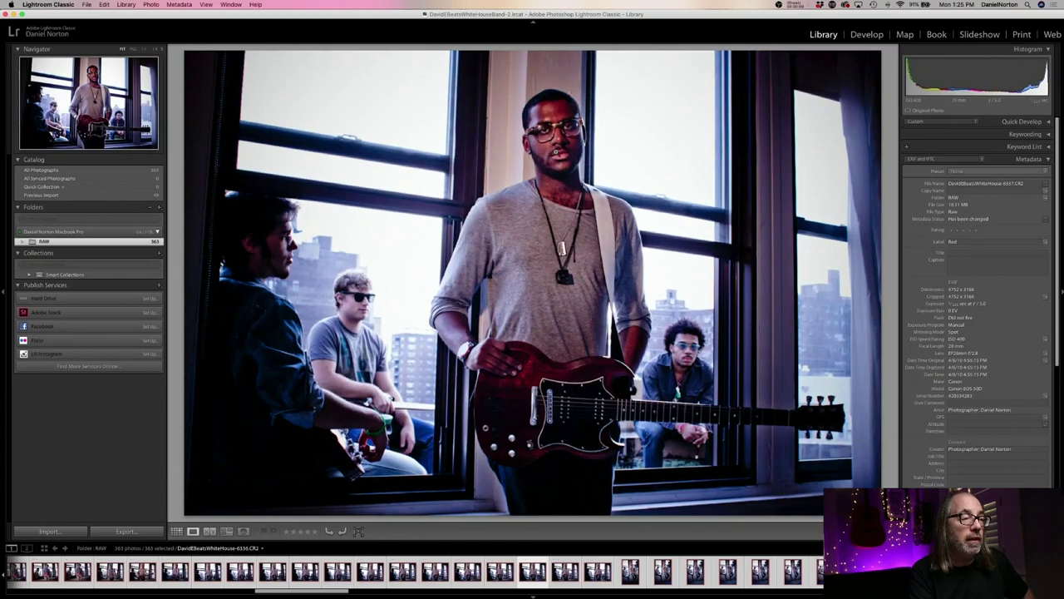
Reopen photo 102 from the grid, inspect the guitarist's face close up and return to the full view
key(g)
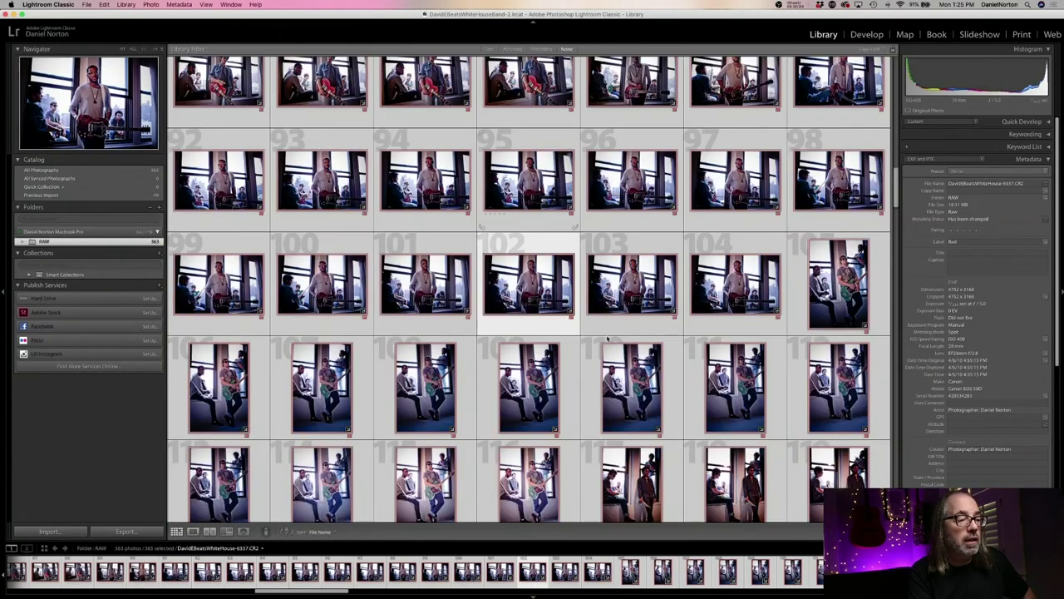
click(632, 300)
key(Left)
key(e)
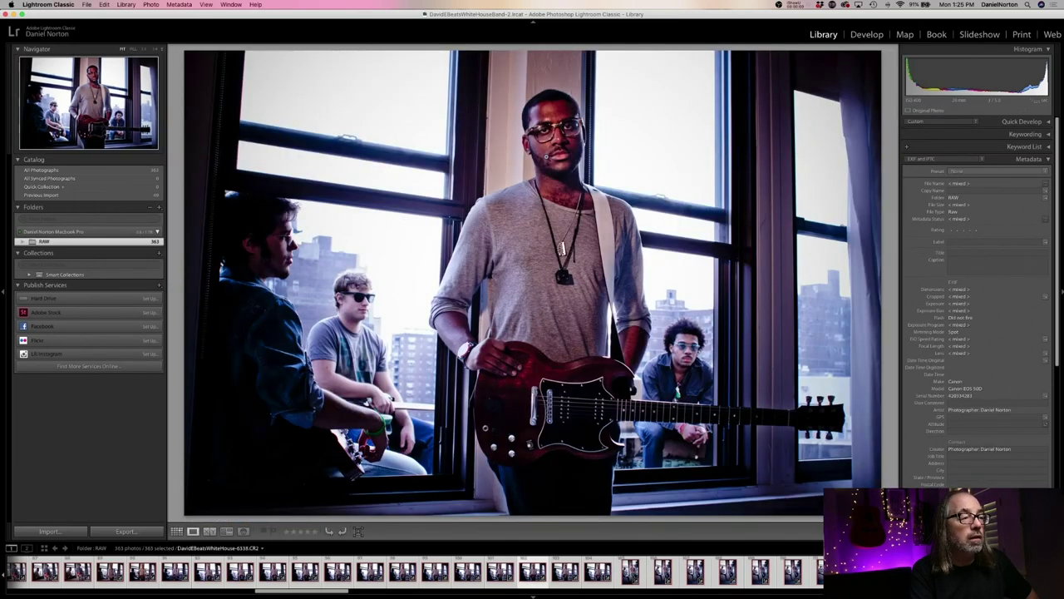
click(548, 152)
click(549, 150)
click(549, 141)
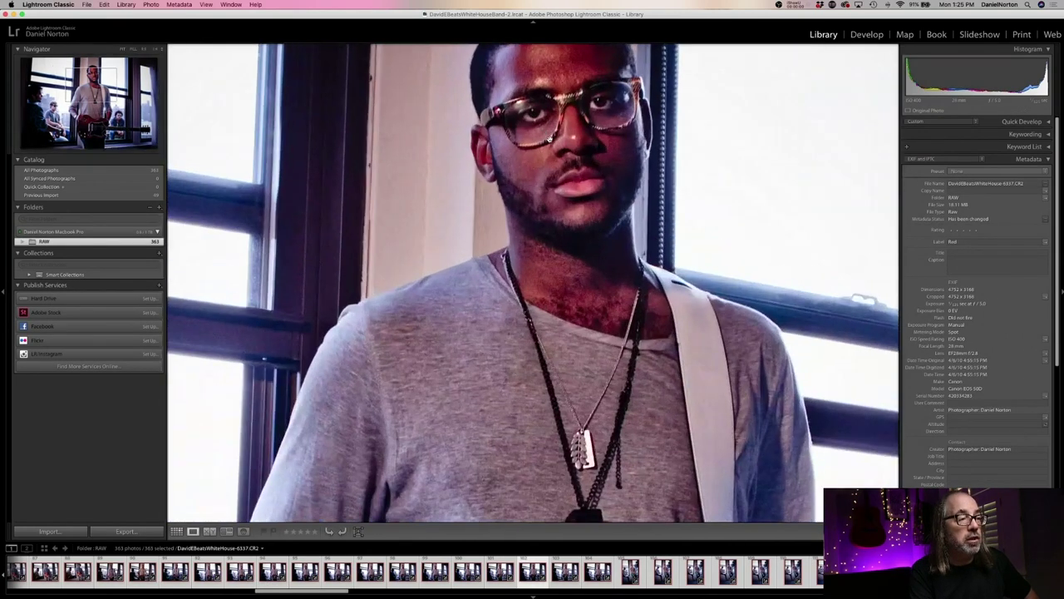
drag(571, 178, 597, 251)
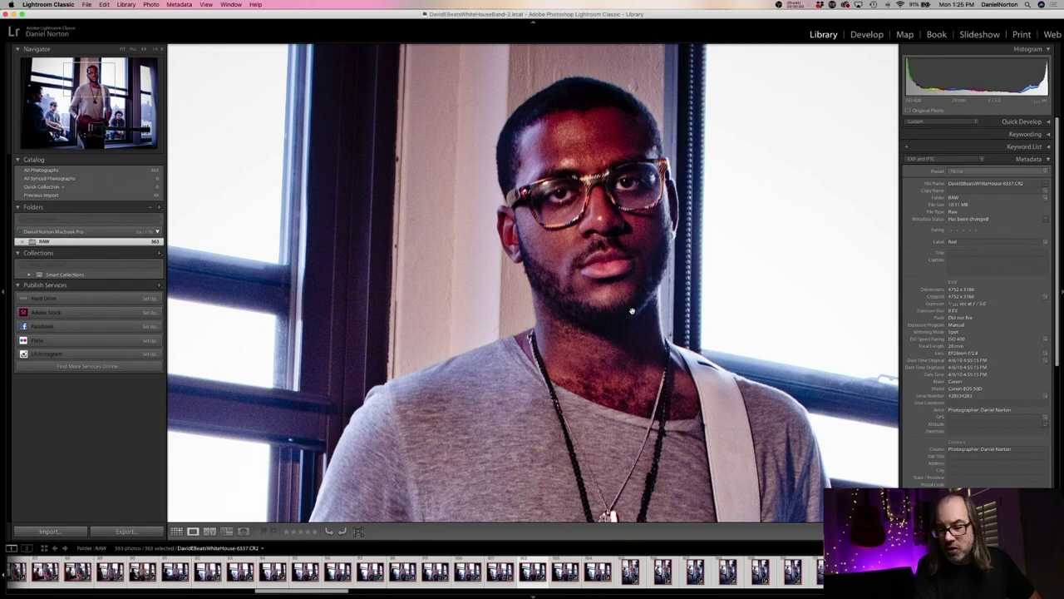
click(584, 253)
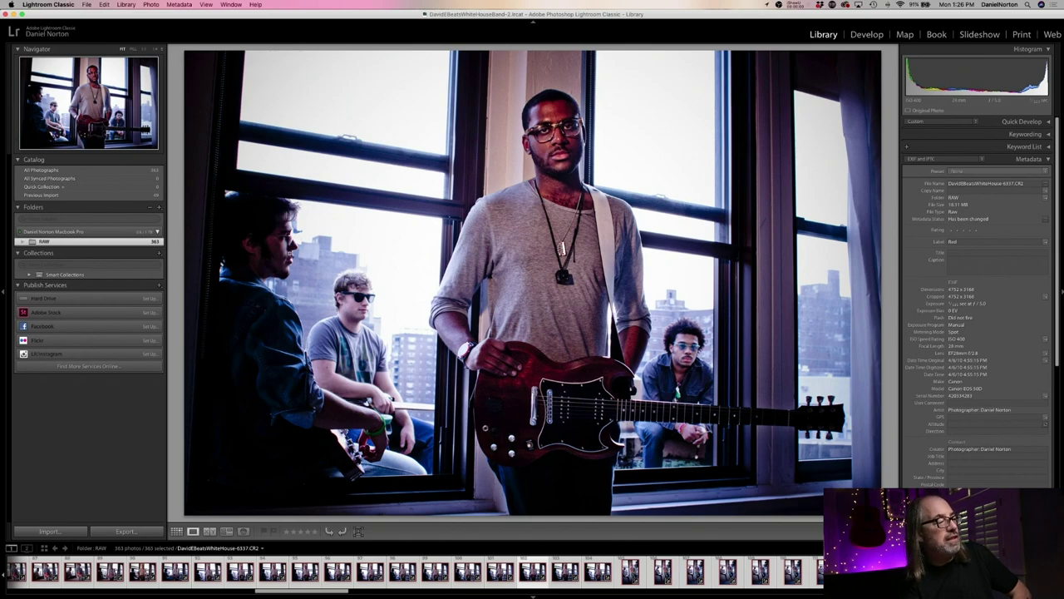
Go through the neighbouring window portraits and inspect the guitar headstock in photo 95 close up
key(Right)
key(Right)
key(Right)
key(Right)
key(Right)
key(Right)
key(Left)
key(Left)
key(Left)
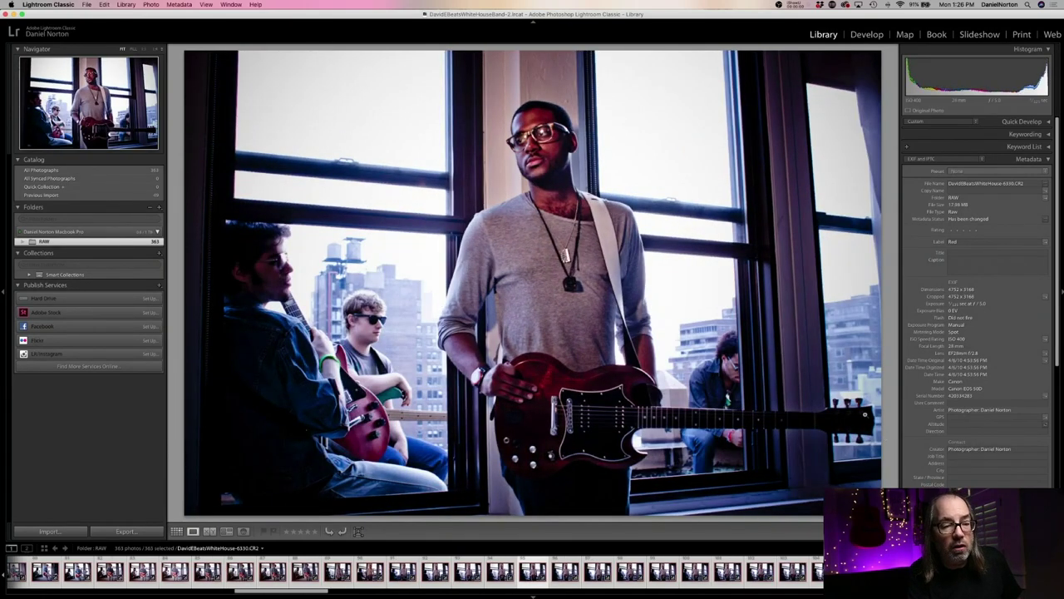
click(866, 407)
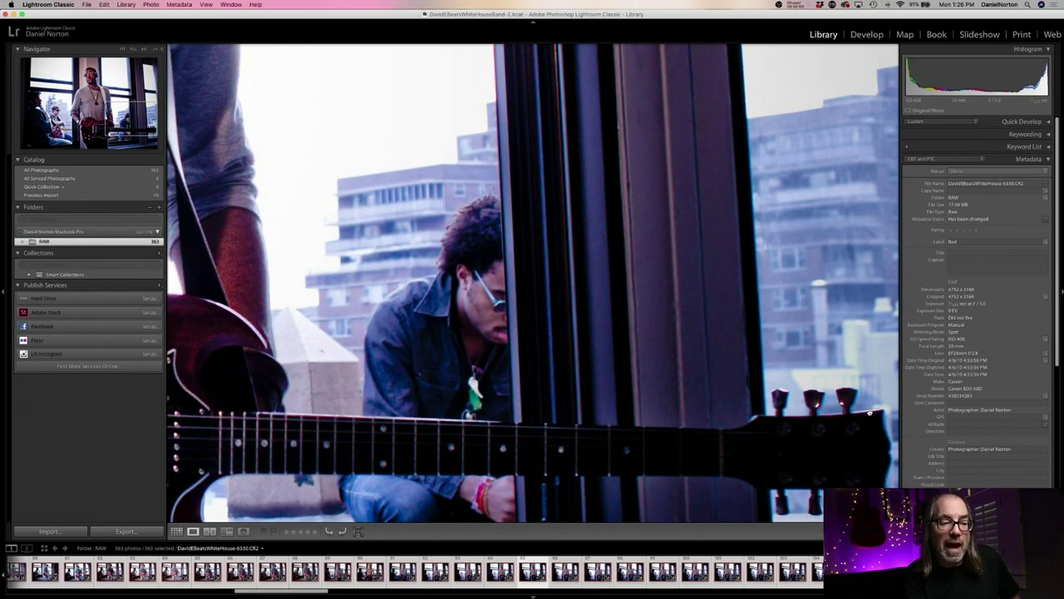
click(867, 410)
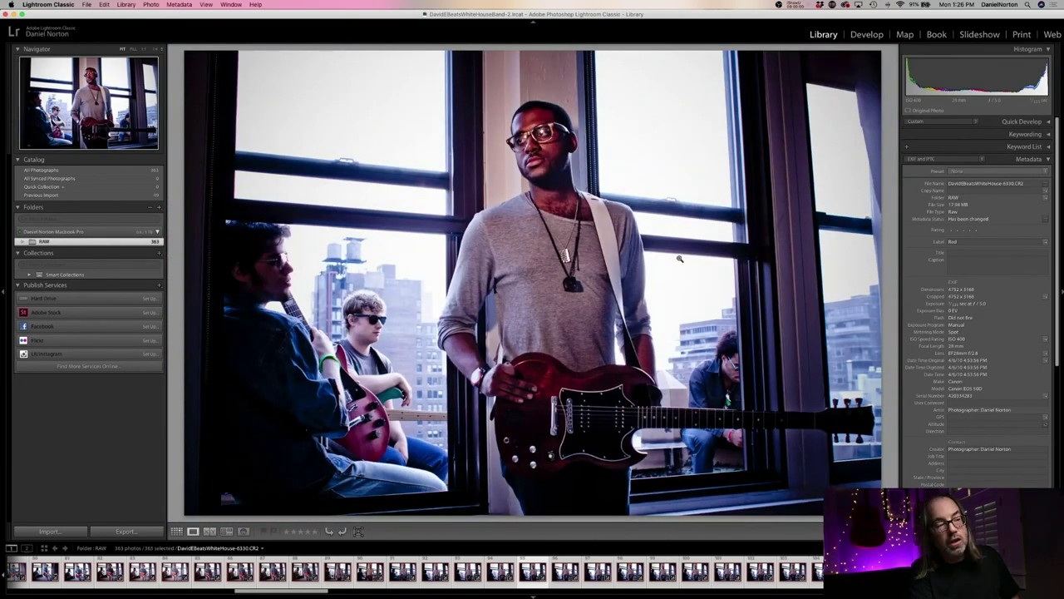
Step forward from photo 95 to photo 102 and go back to the thumbnail grid
key(Right)
key(Right)
key(Right)
key(Right)
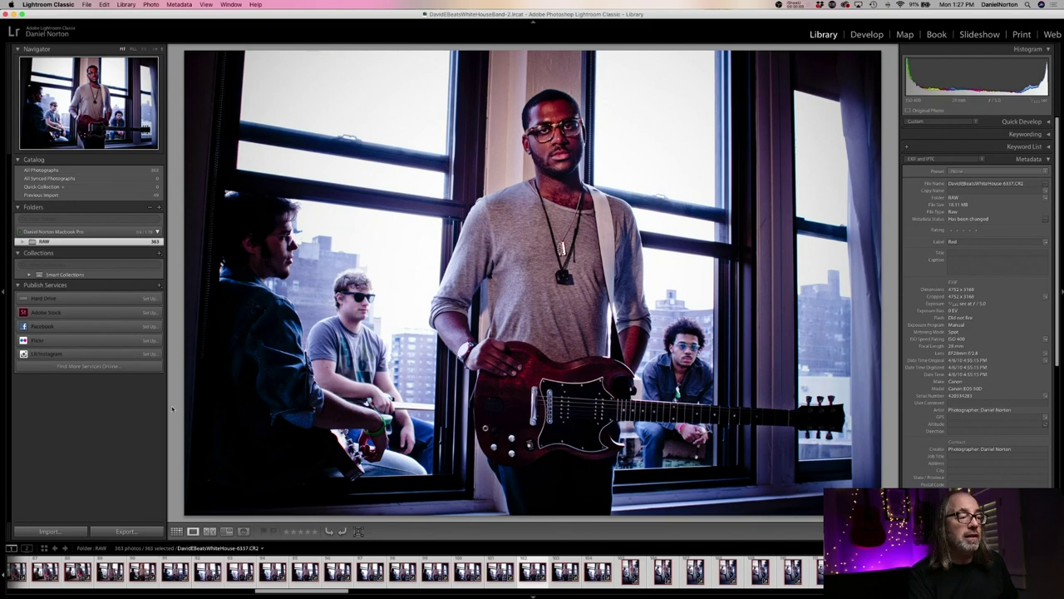
click(338, 292)
key(g)
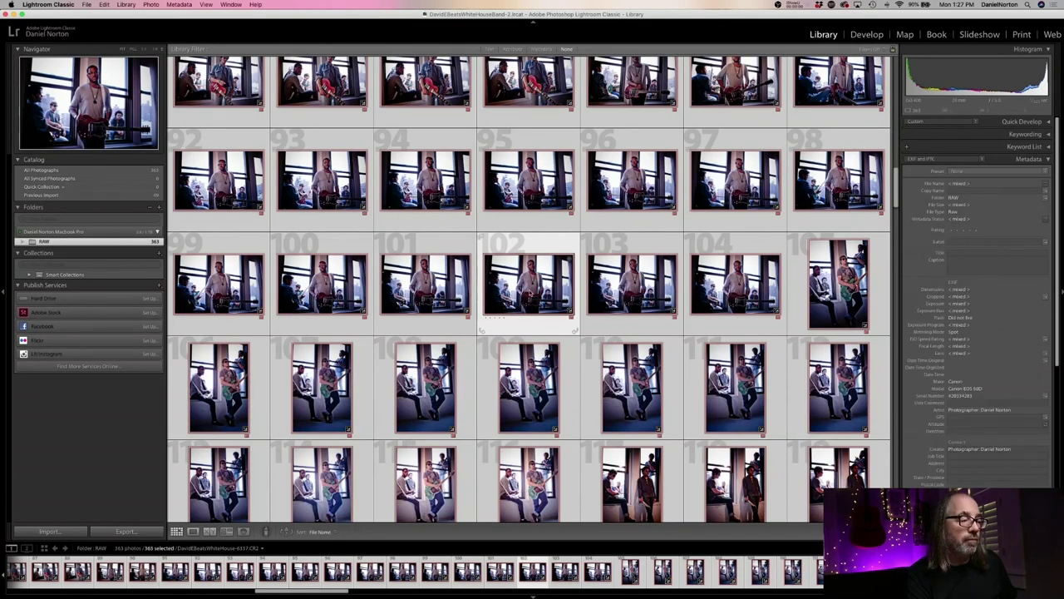
Inspect the musicians in the background of photo 102 close up, return to the full view and open the photo in Develop
key(z)
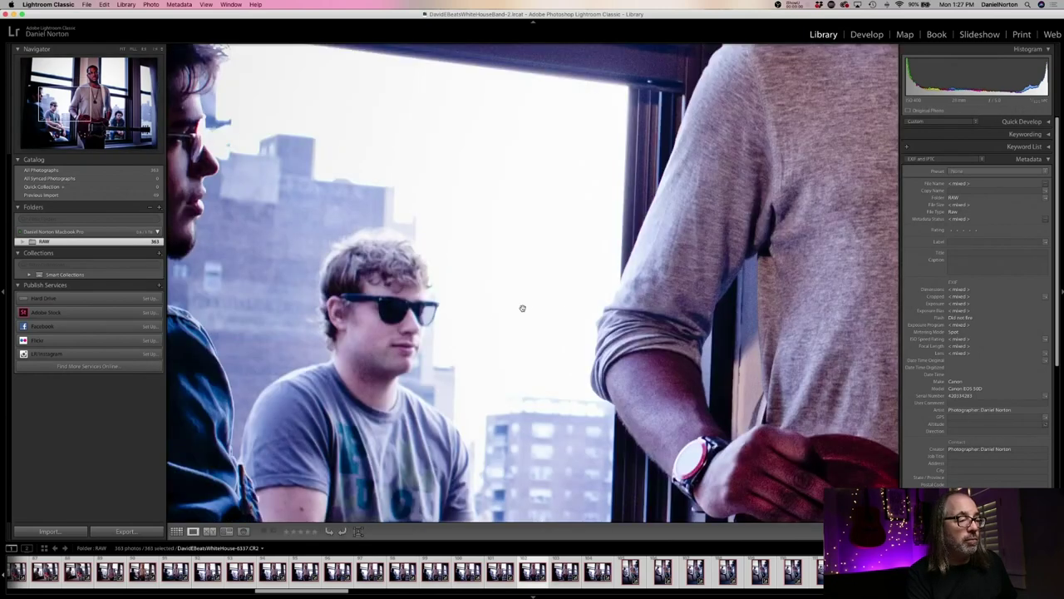
click(379, 309)
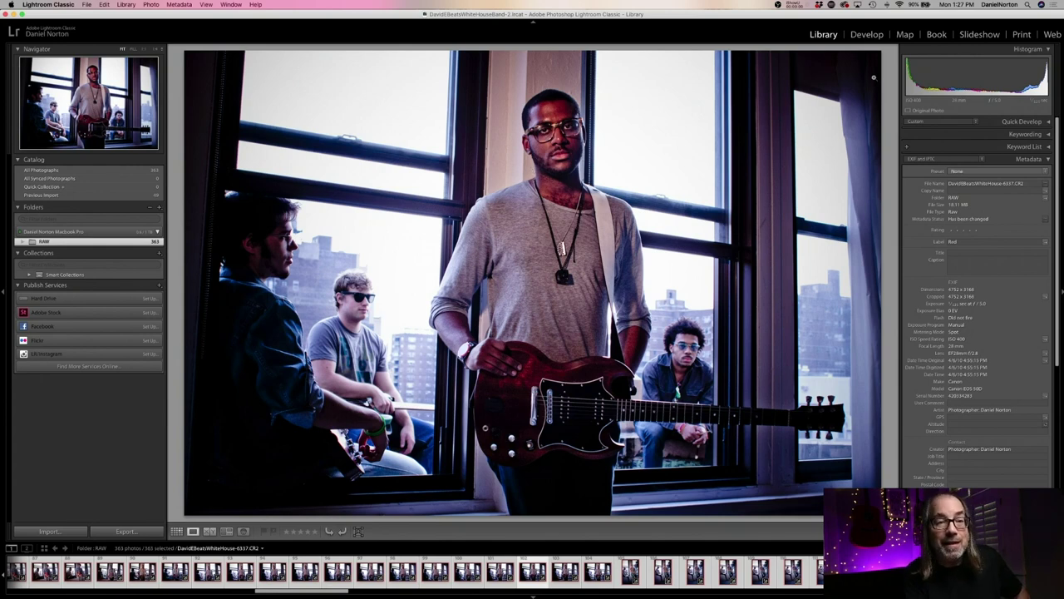
click(873, 36)
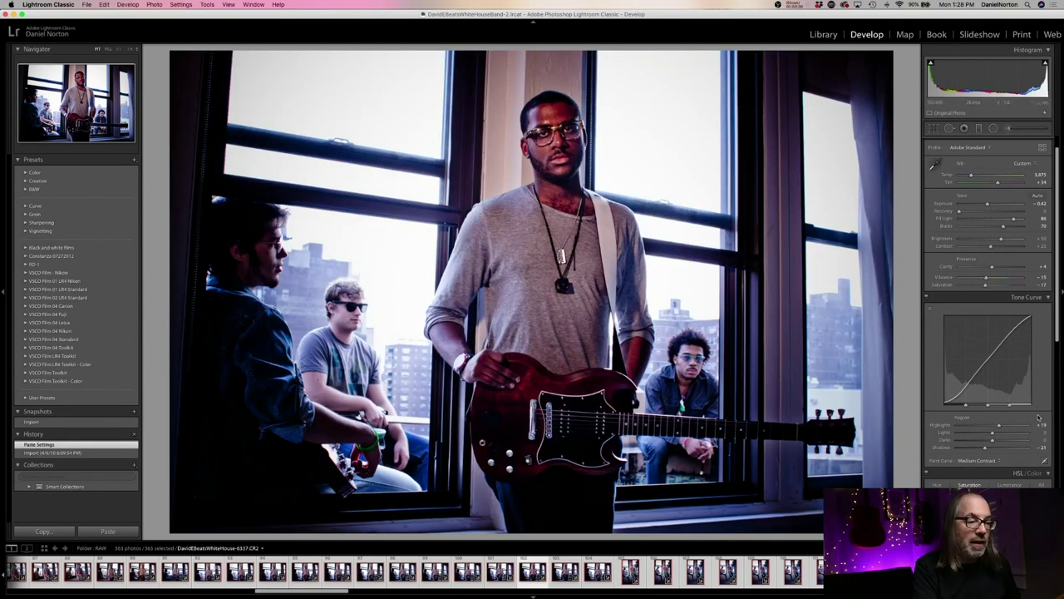
Look back through the earlier window portraits in Develop to find the frame of the guitarist with hand on hip
scroll(289, 579, up, 2)
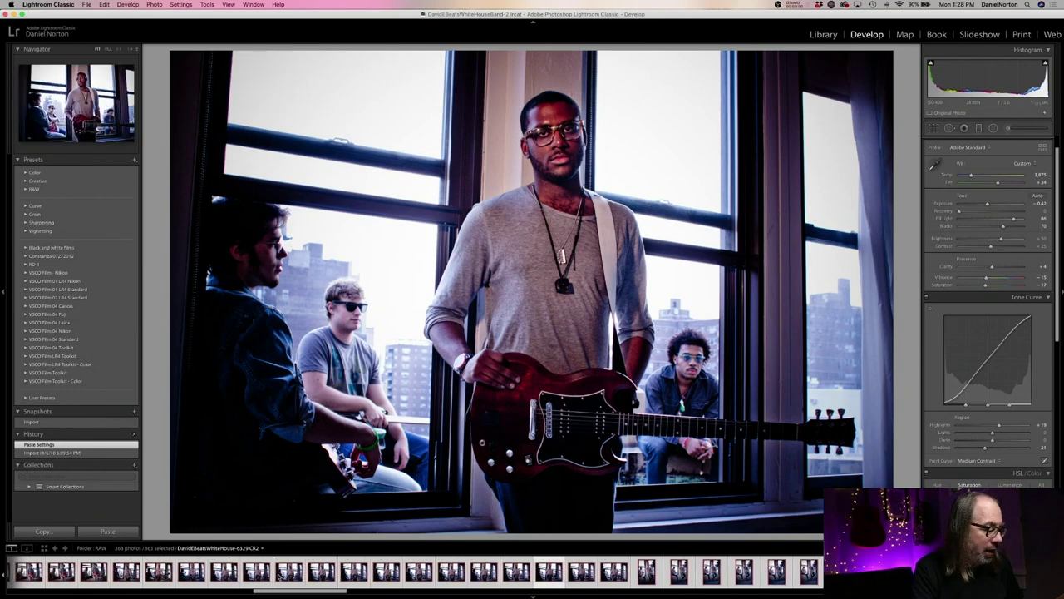
click(123, 571)
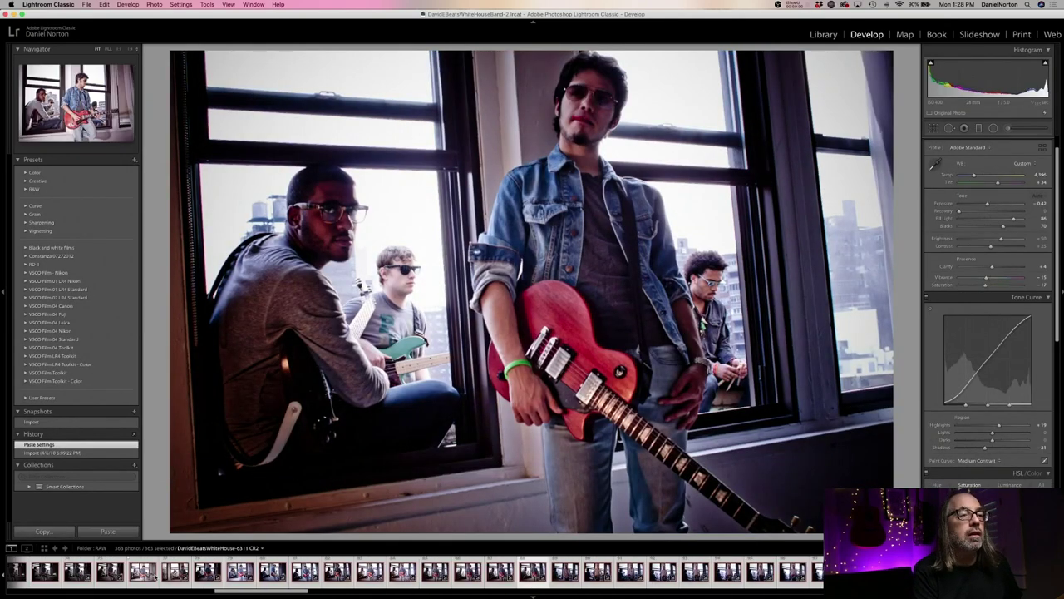
click(145, 573)
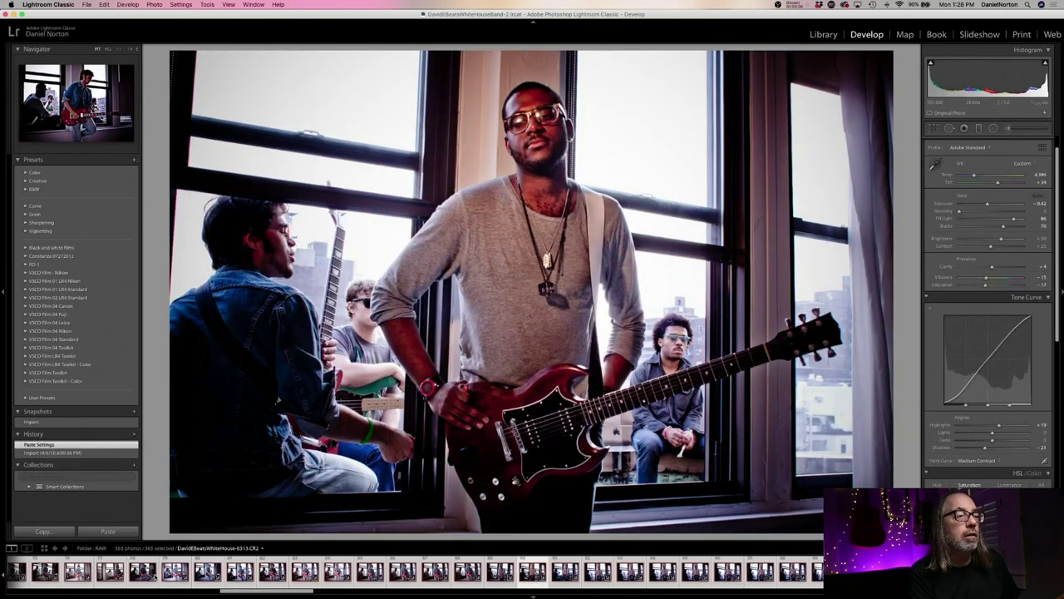
click(153, 573)
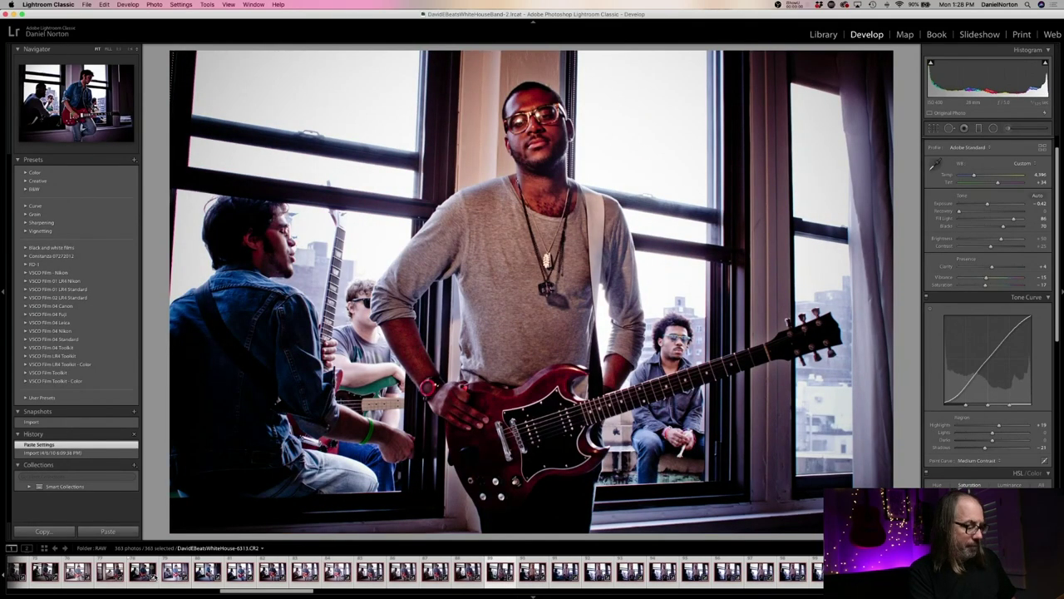
click(153, 574)
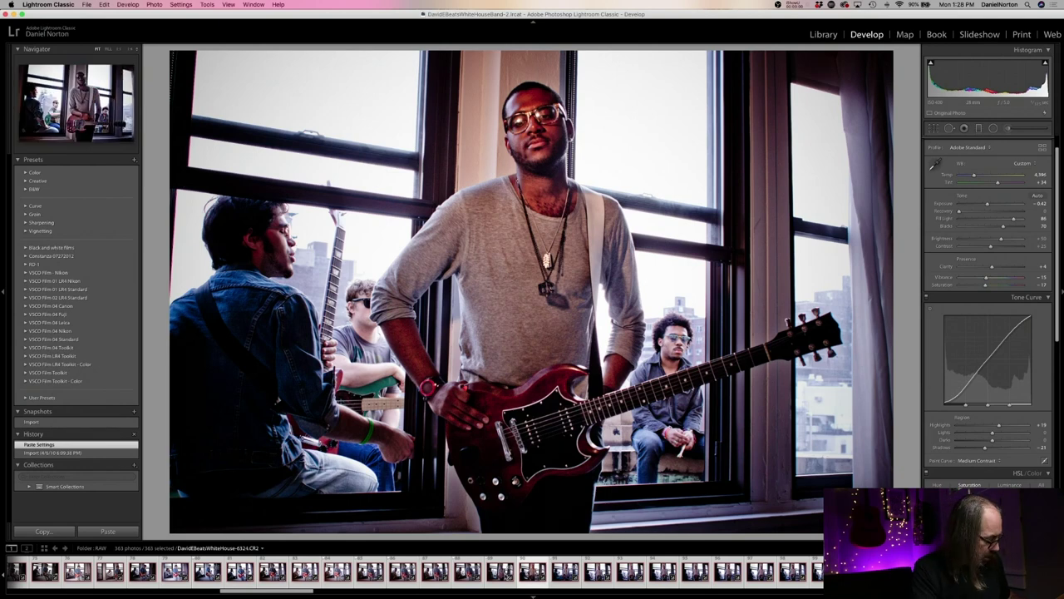
Select photos 6324 and 6325 together and show them side by side in the Library's Compare view
shift+click(500, 572)
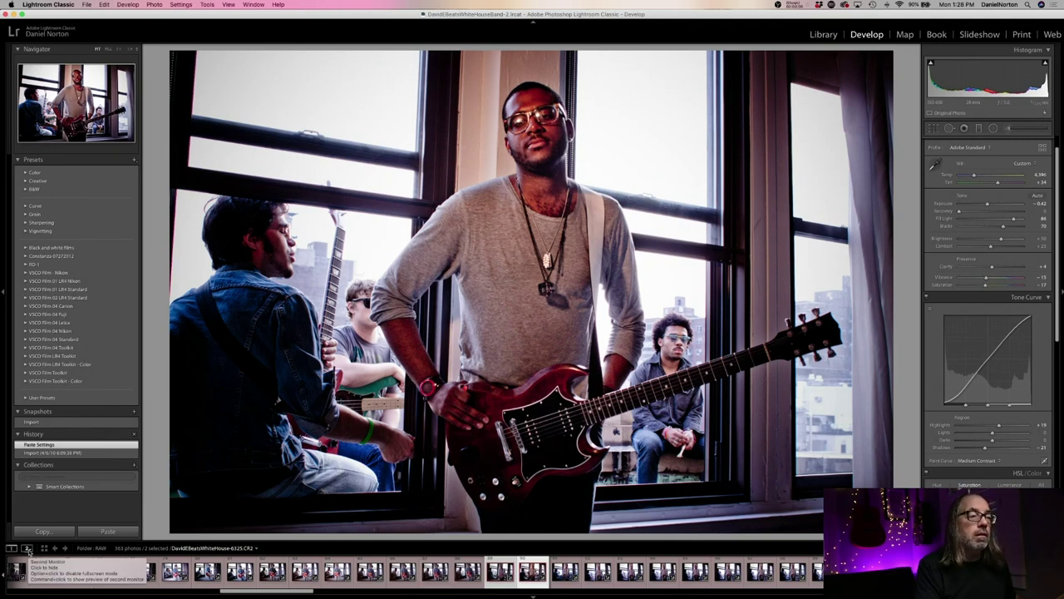
click(821, 37)
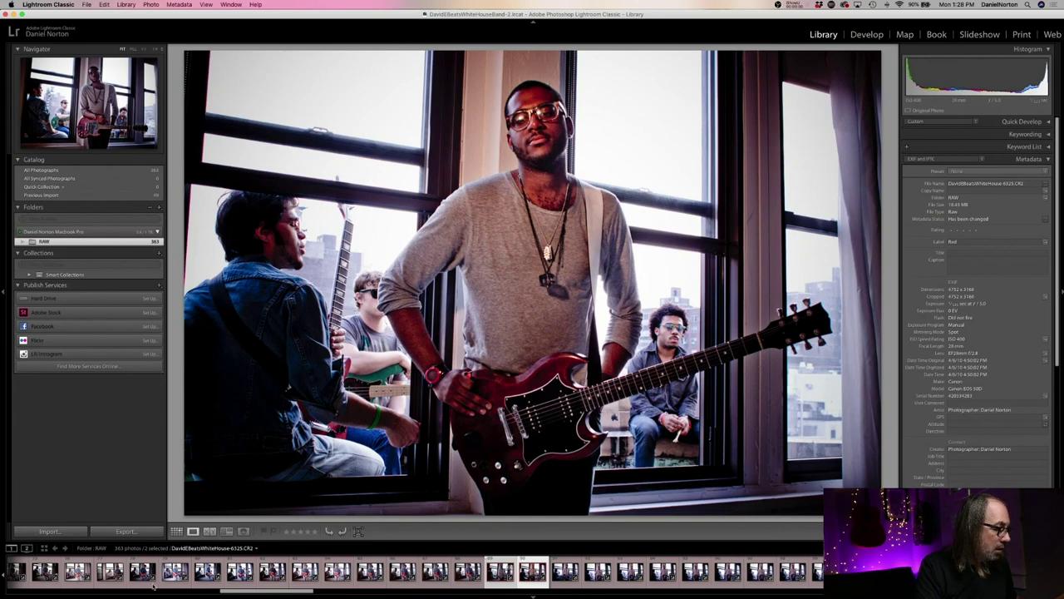
click(501, 572)
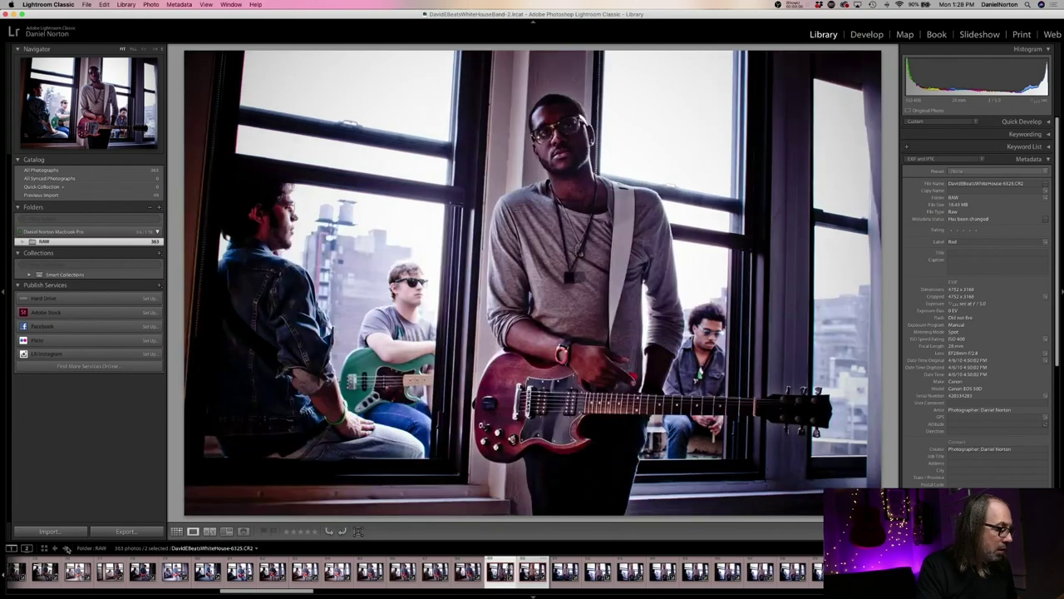
click(210, 531)
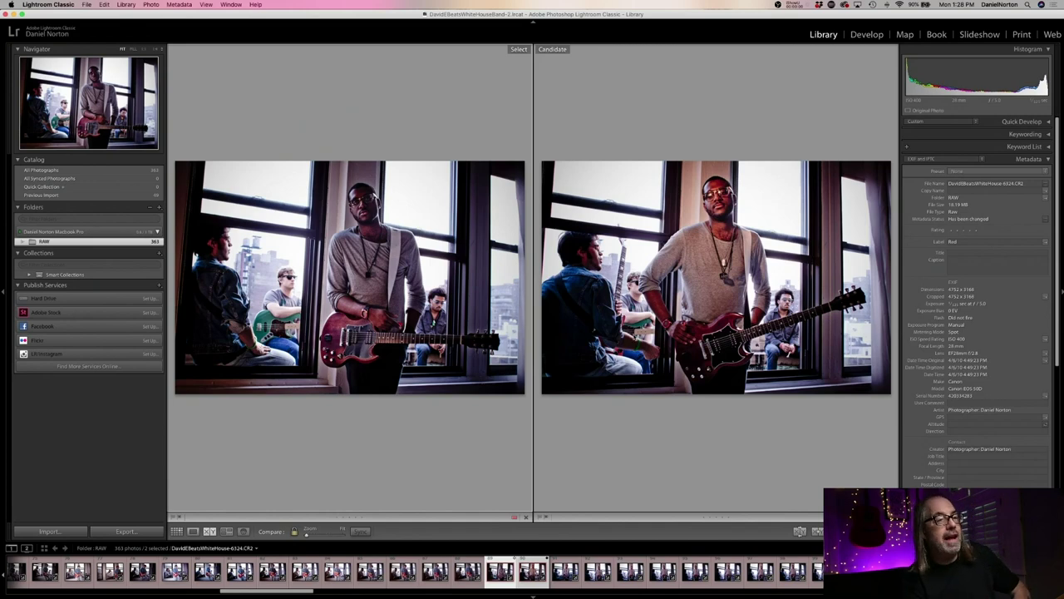
Compare the guitarist's face in photos 6324 and 6325 close up and return both to the full view
click(372, 209)
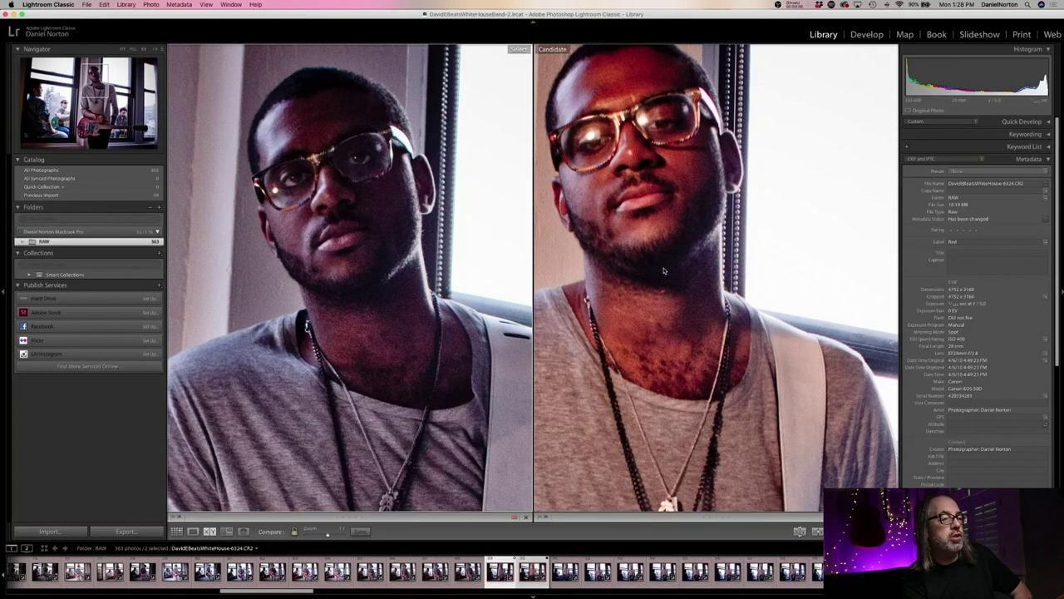
click(387, 212)
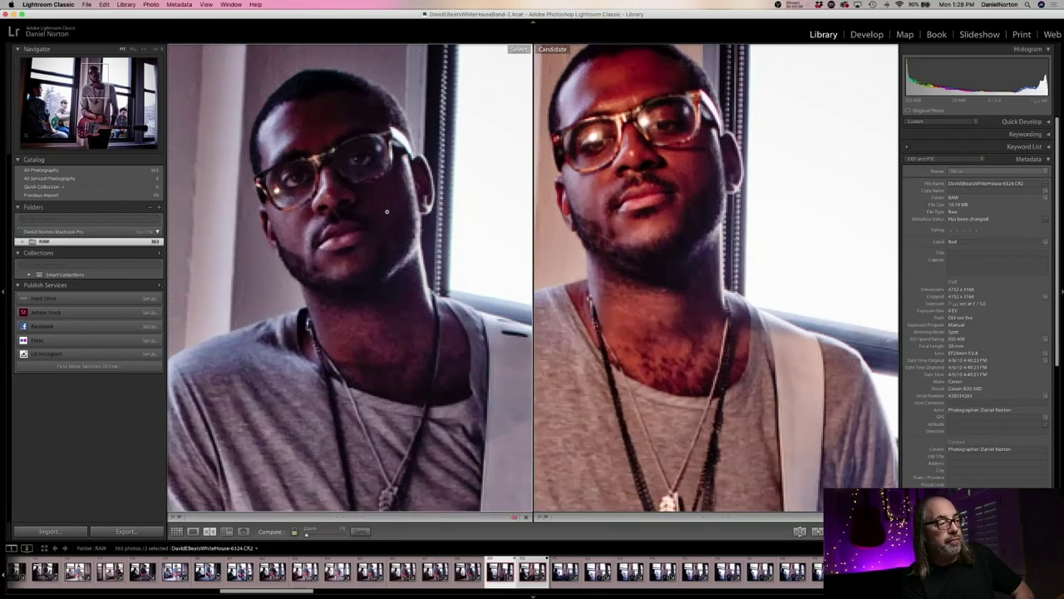
click(386, 211)
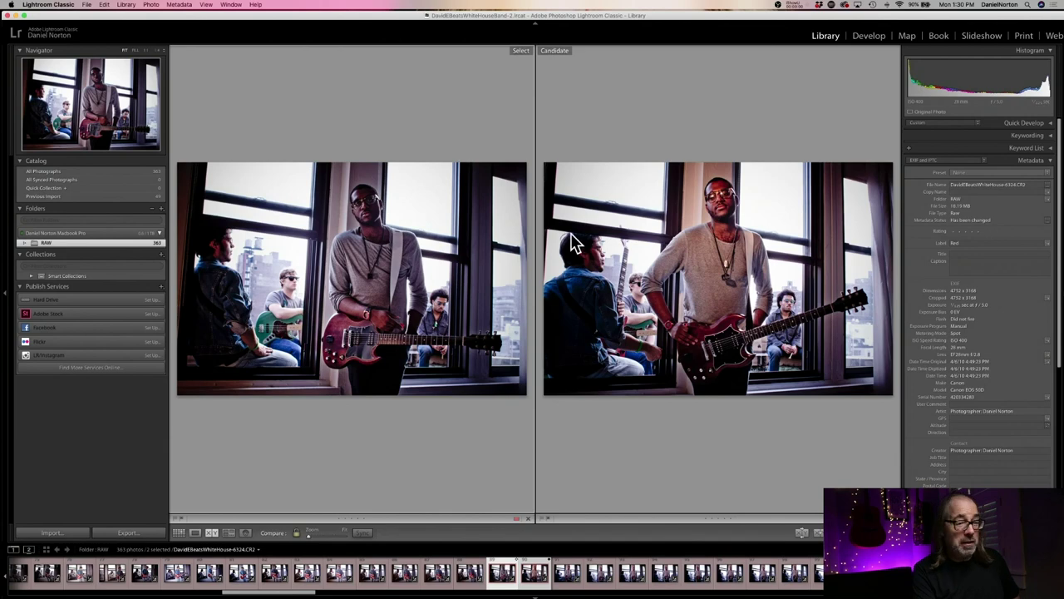
Set photo 6314 as the Select image and compare its front guitarist and seated musician with photo 6325 close up
click(180, 574)
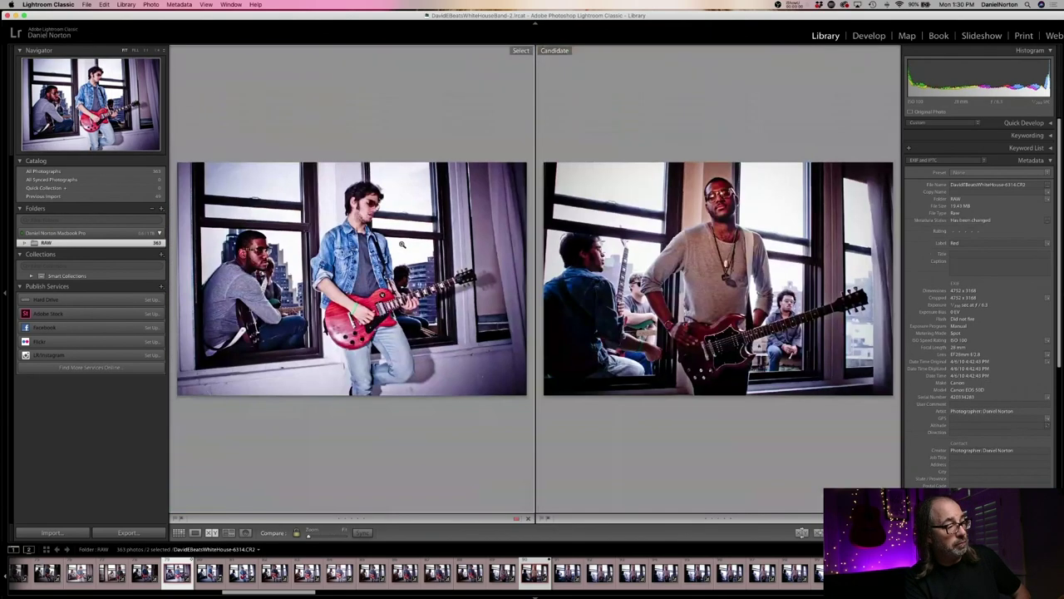
click(376, 228)
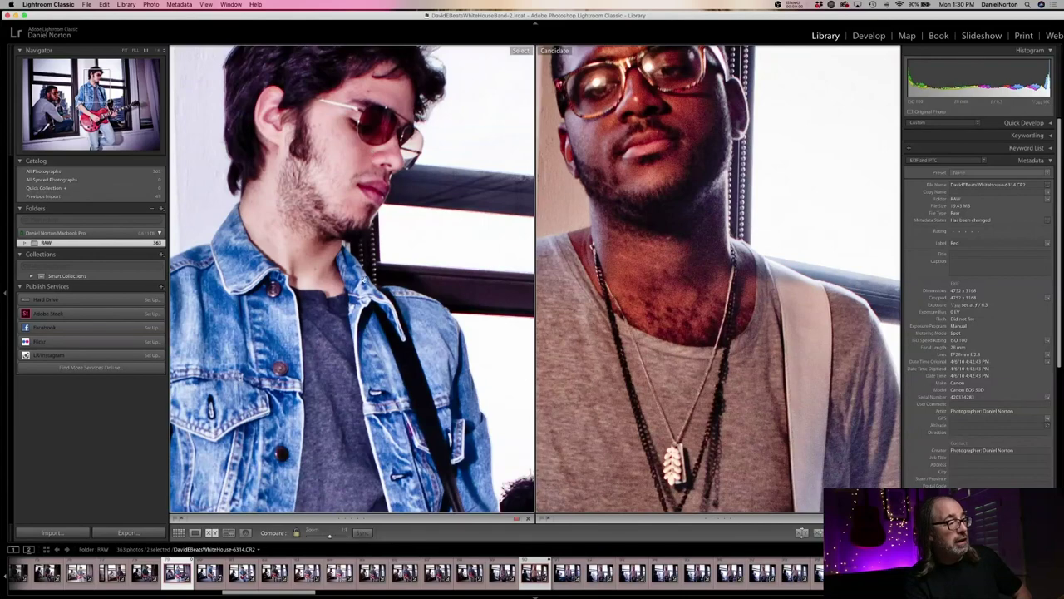
click(351, 208)
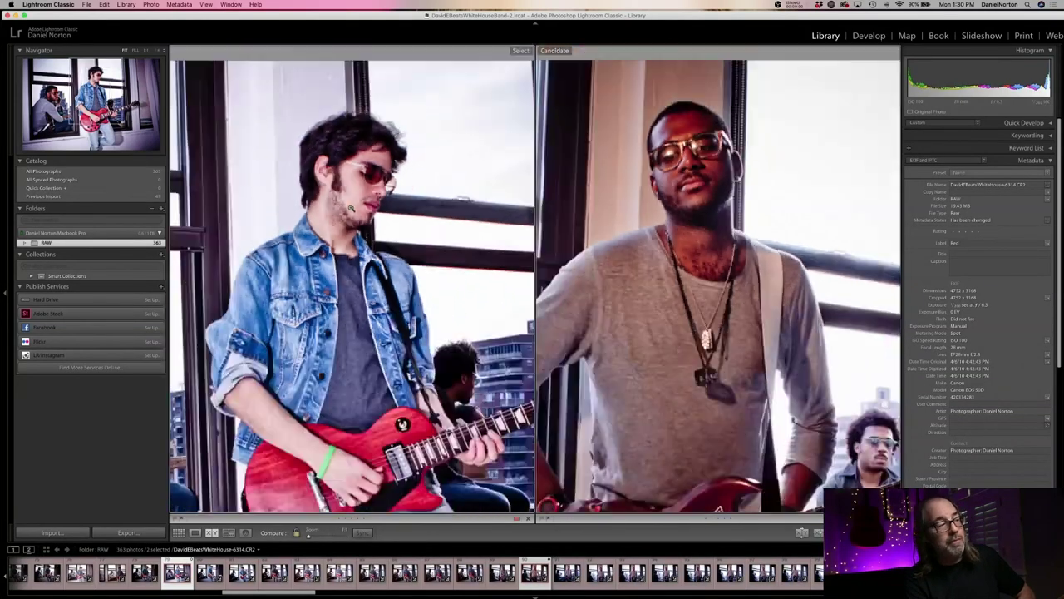
click(258, 249)
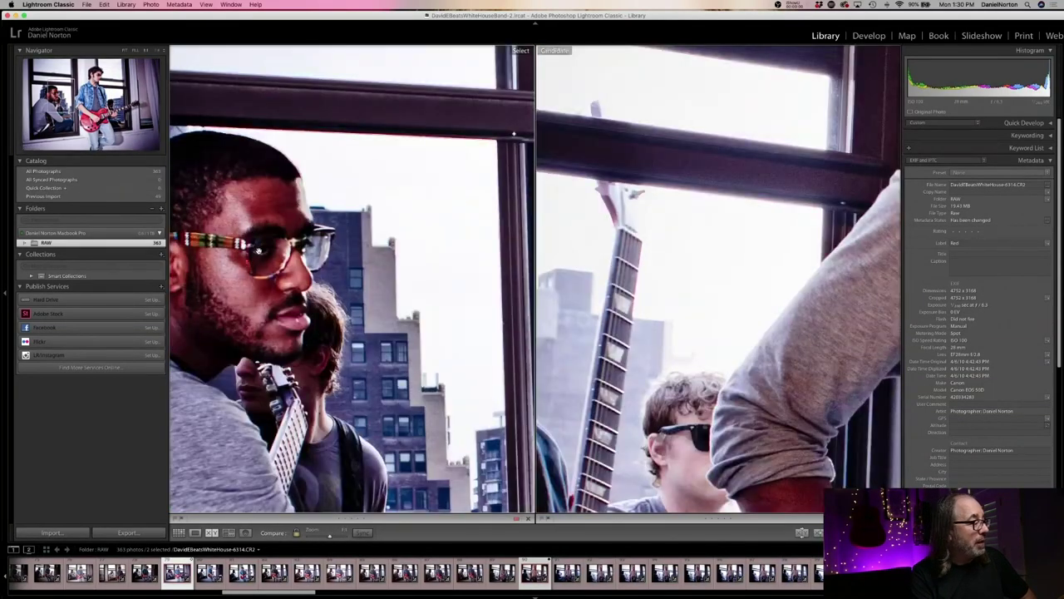
click(259, 249)
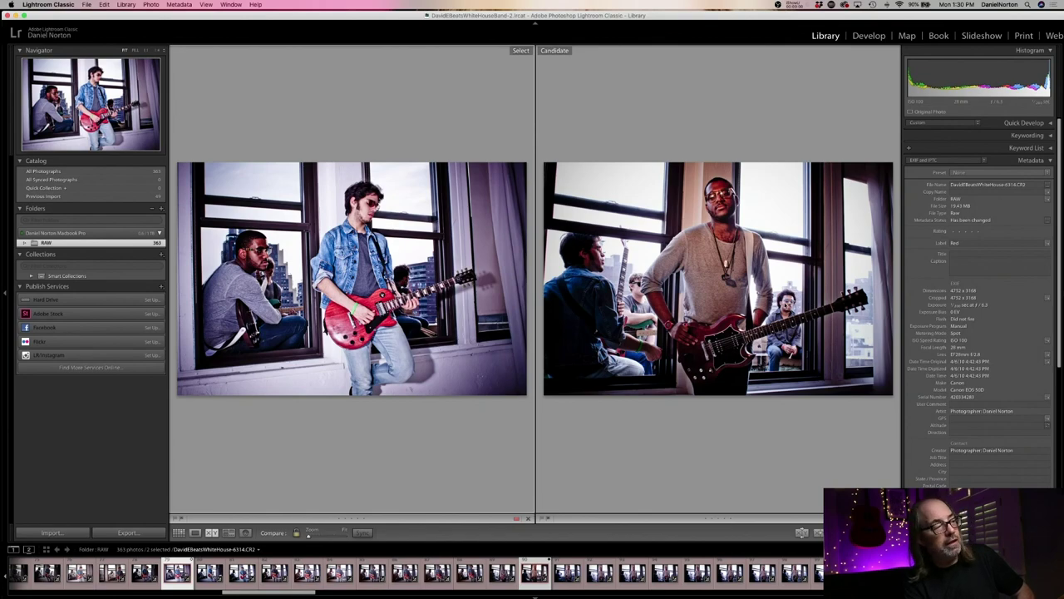
Compare the curly-haired musician in the background and the guitars of photos 6314 and 6325 close up
click(786, 306)
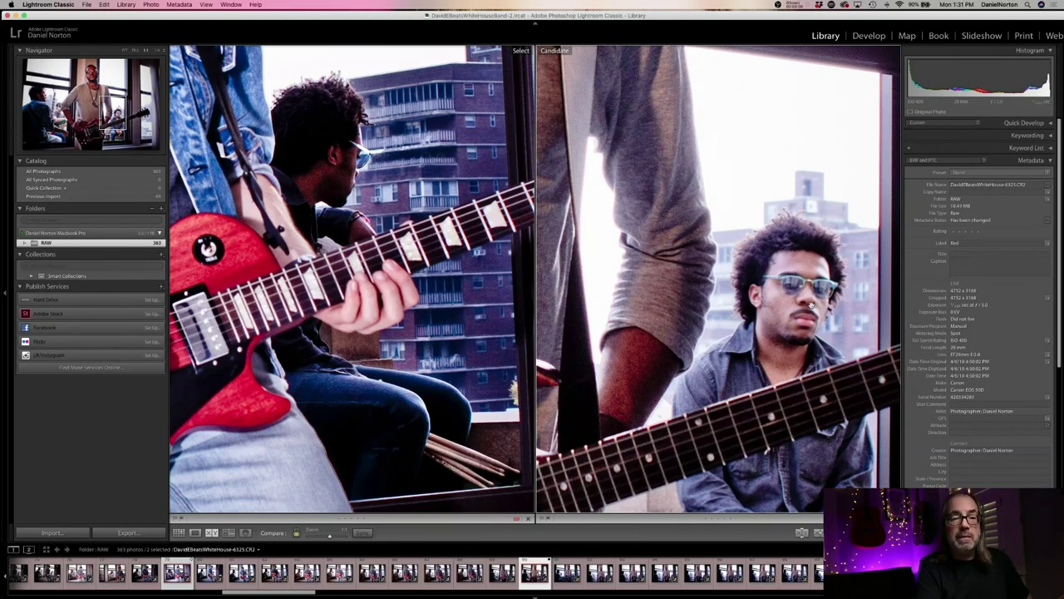
click(810, 306)
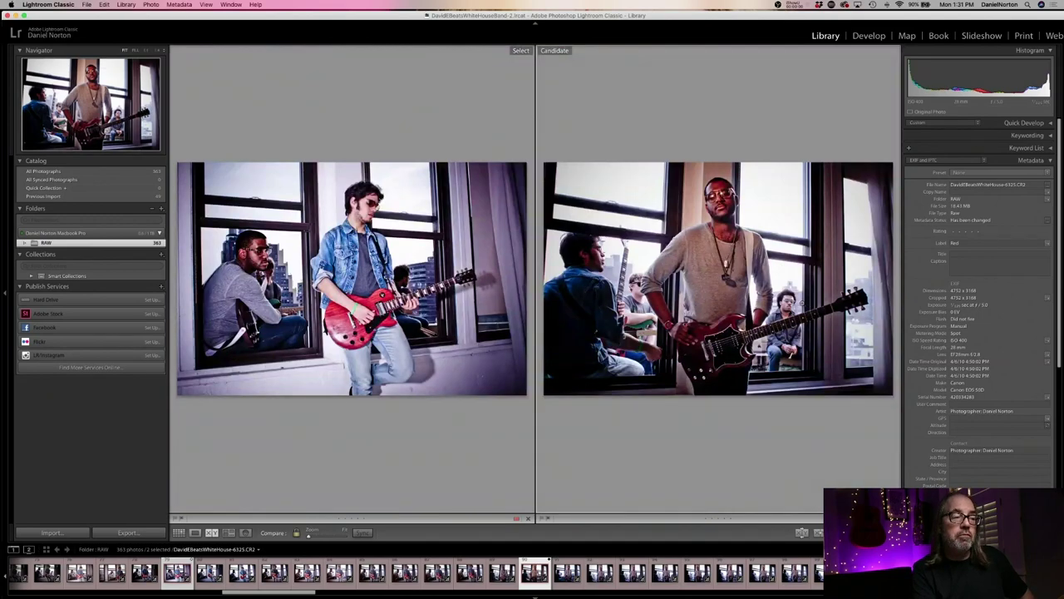
click(784, 306)
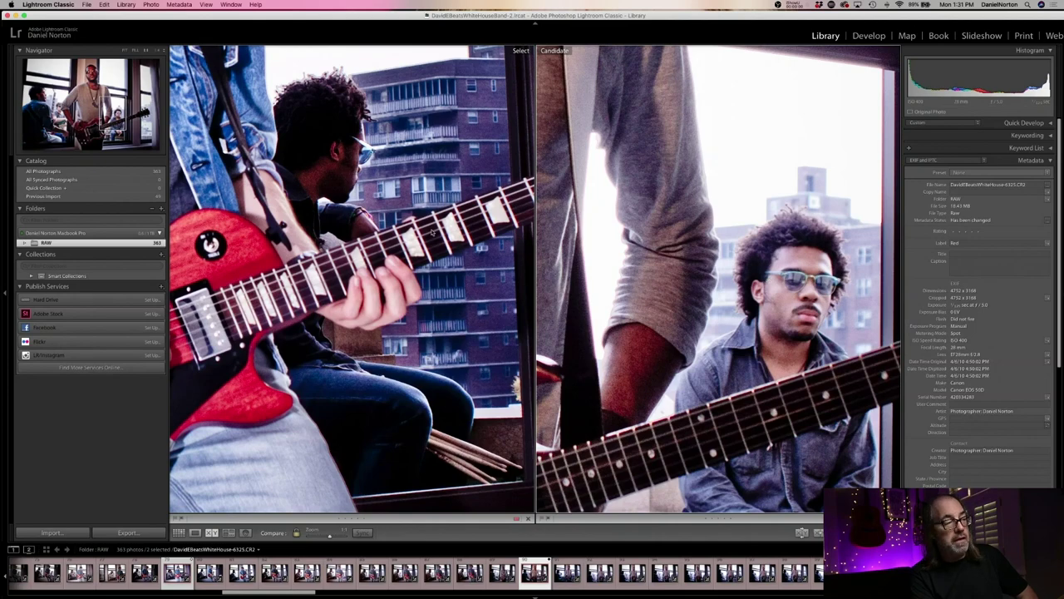
click(607, 313)
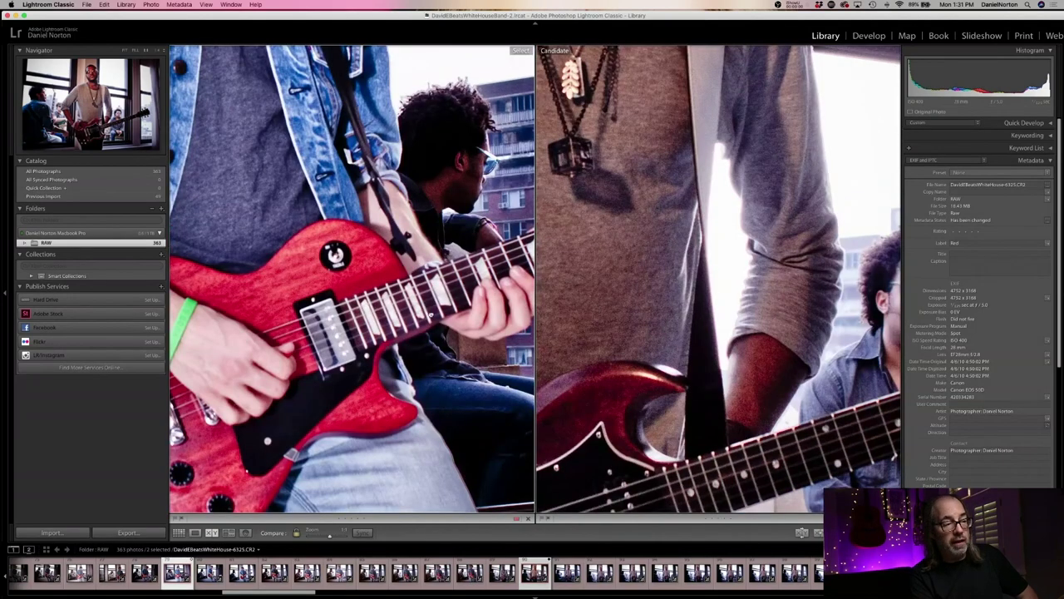
Compare the seated musicians and the bassist in both photos close up, then return to the full side-by-side view
key(Left)
key(Left)
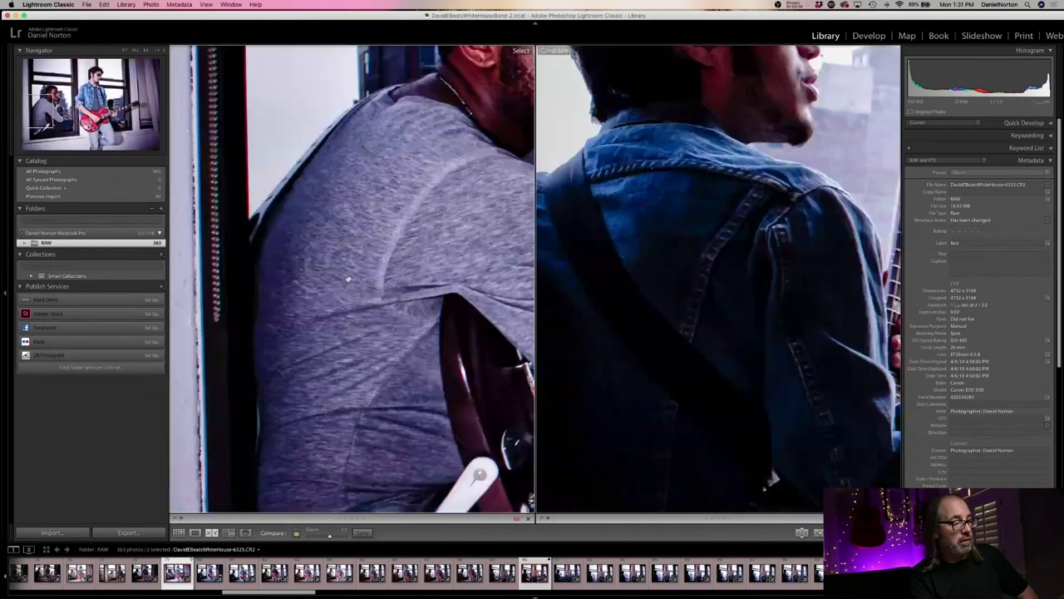
key(Left)
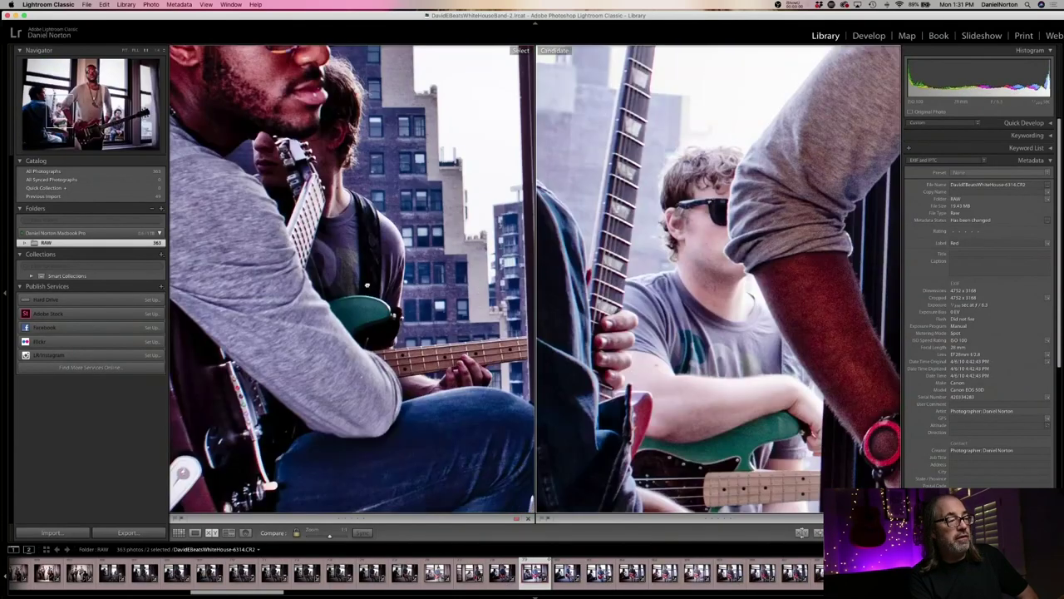
drag(329, 254, 196, 252)
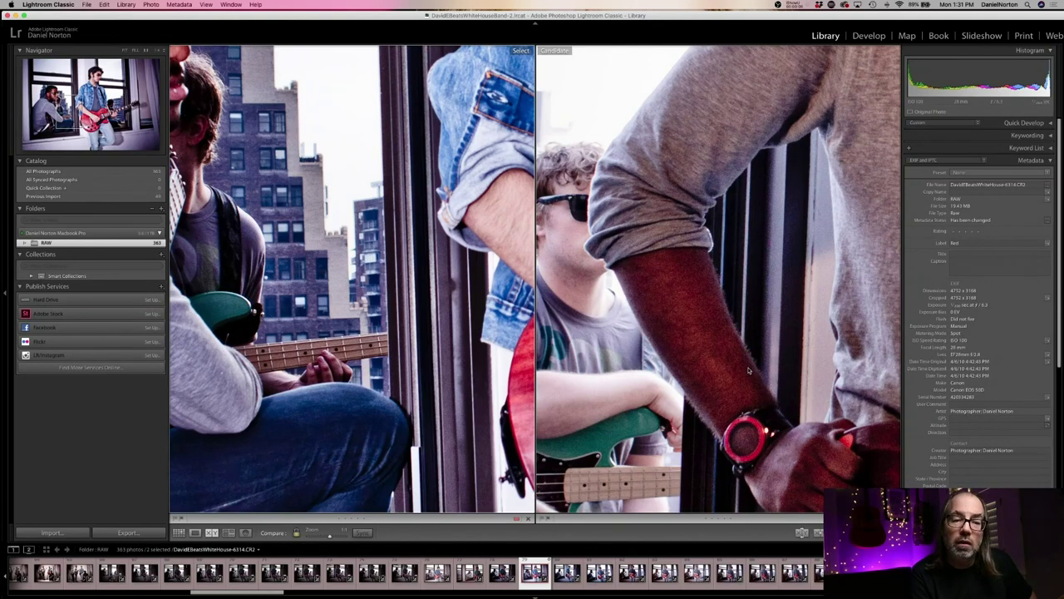
key(Left)
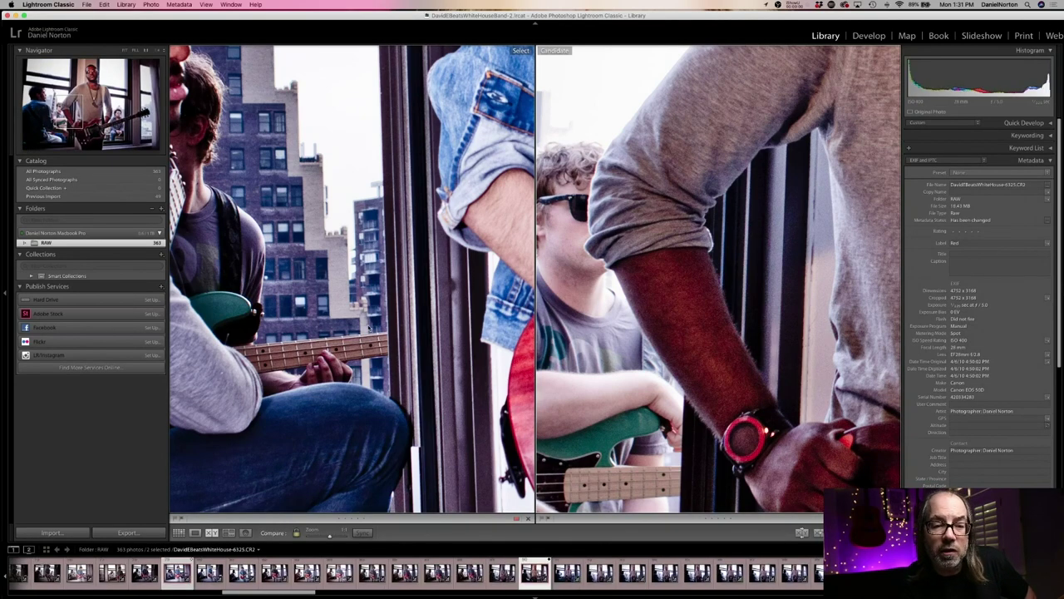
key(Left)
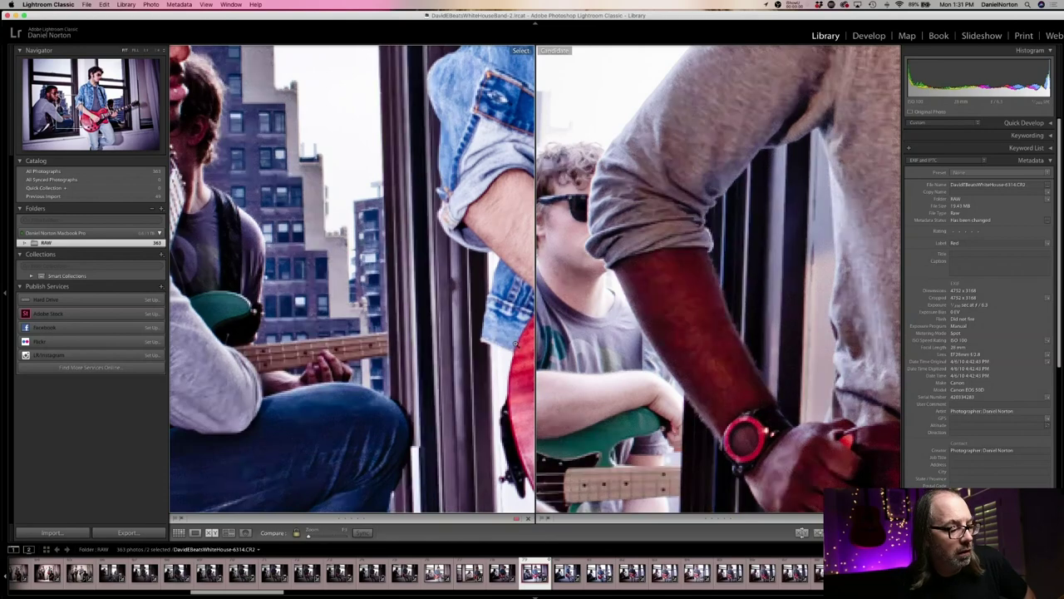
click(492, 340)
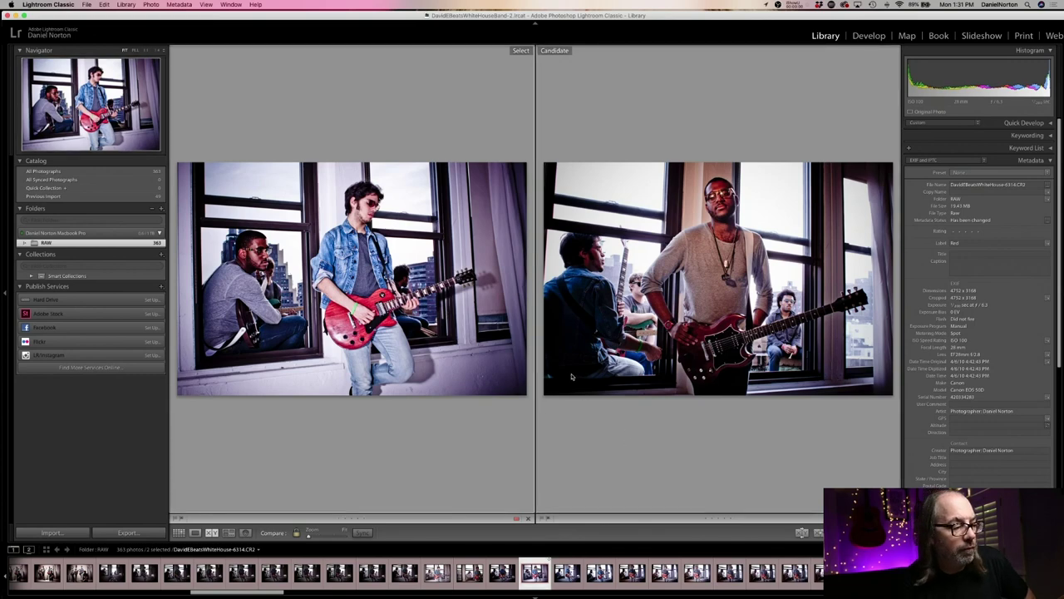
Compare the shadow detail below the seated musicians in both photos close up and return to the full view
click(472, 371)
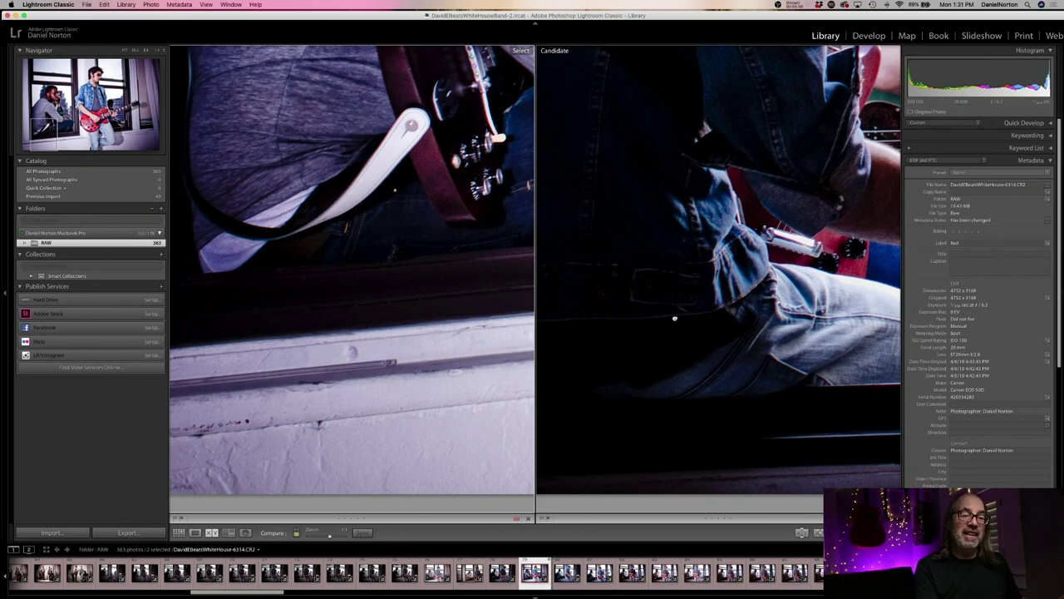
key(Right)
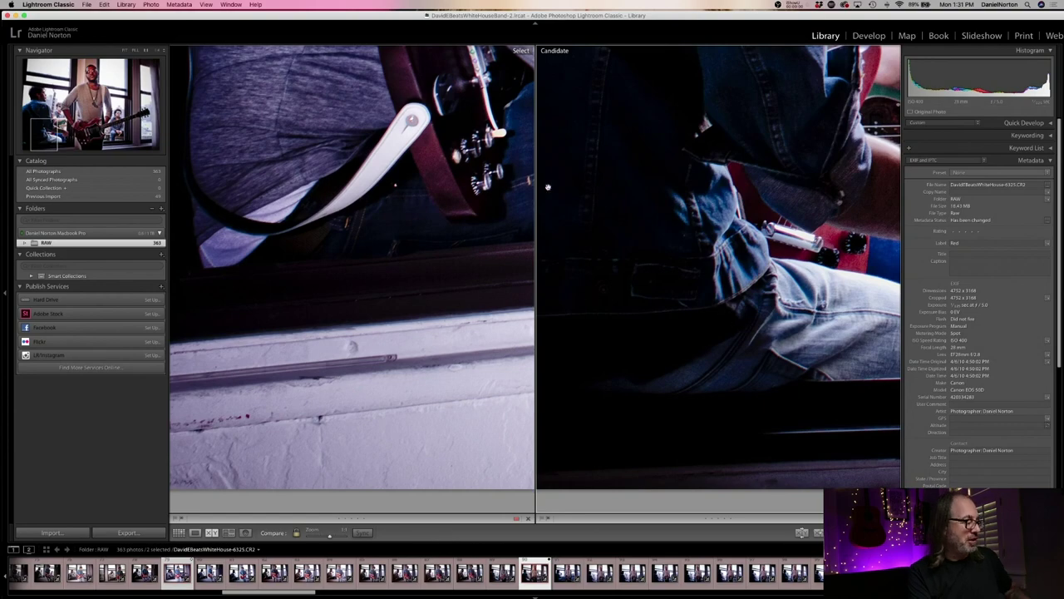
click(597, 211)
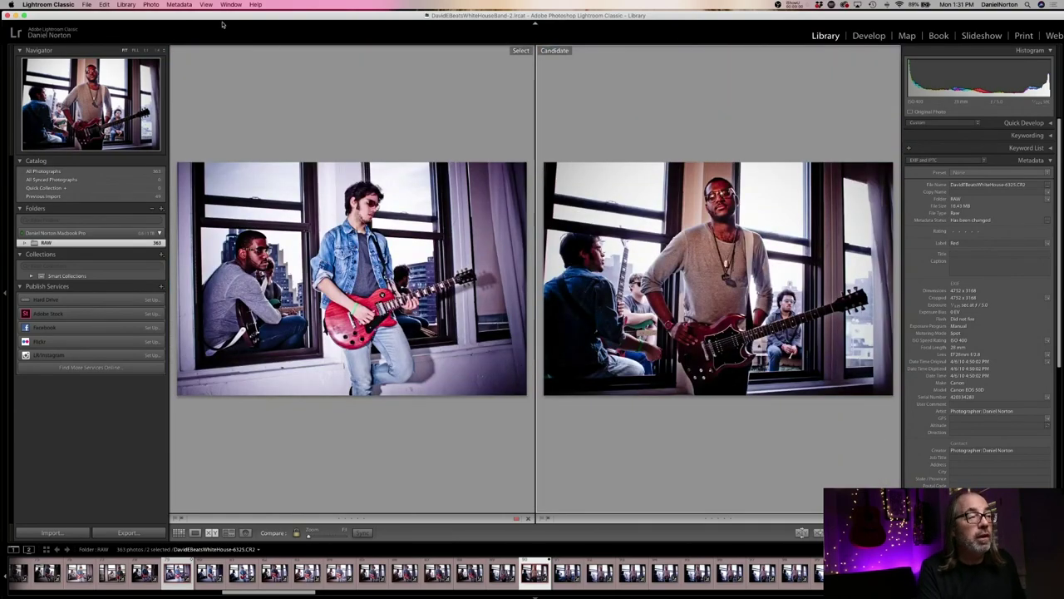
Quit Lightroom Classic, confirm quitting, and switch to Capture One 20
drag(224, 15, 223, 15)
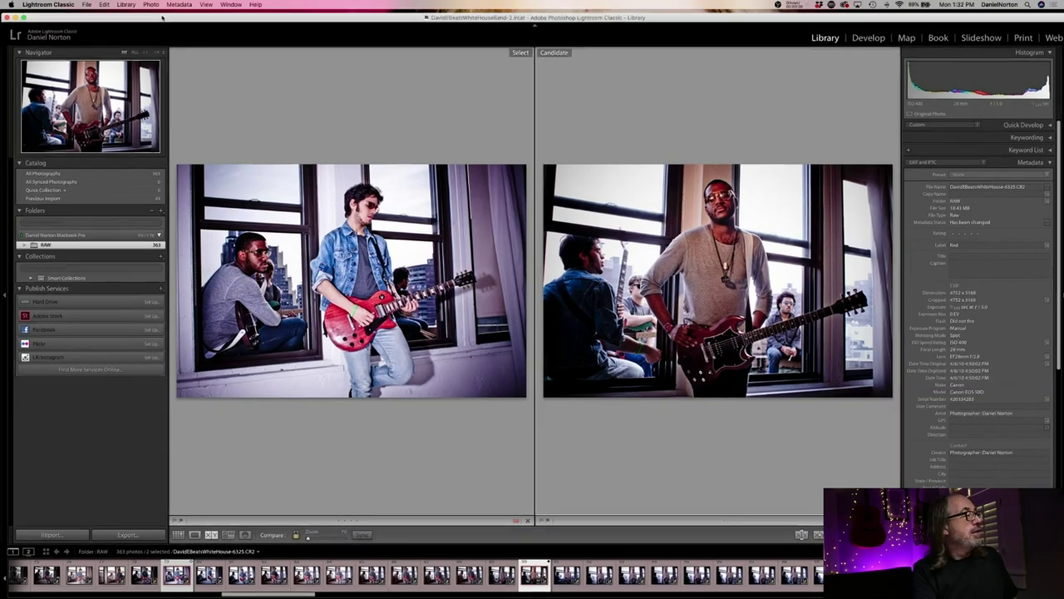
key(super+q)
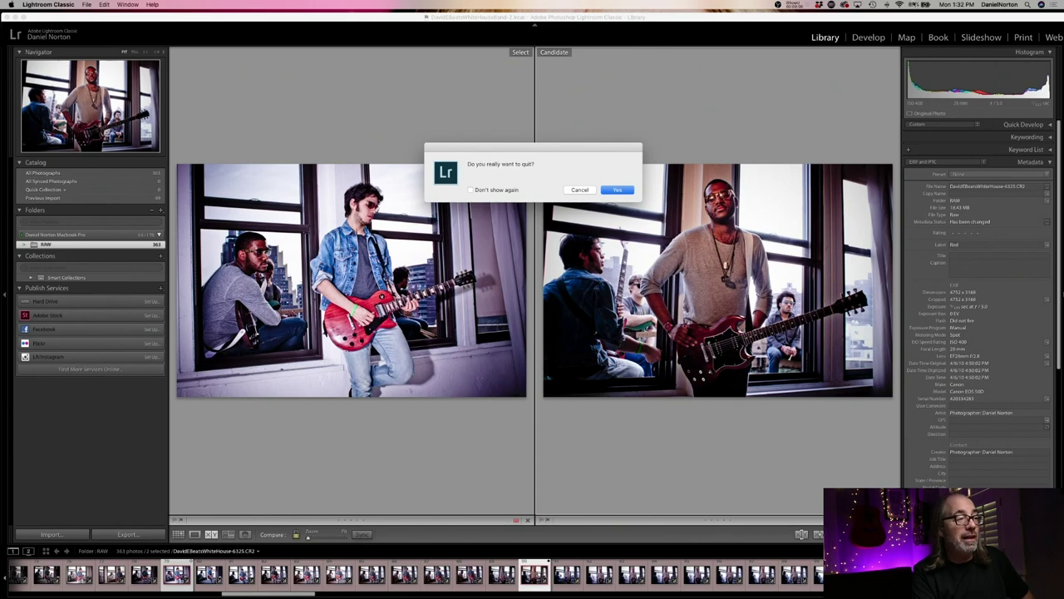
click(614, 189)
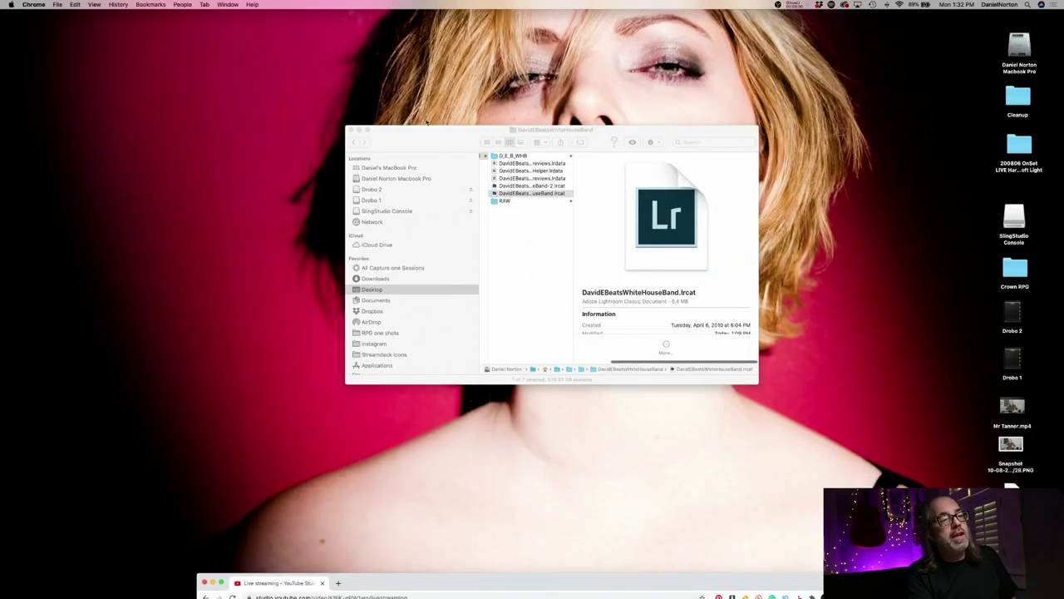
drag(427, 128, 638, 56)
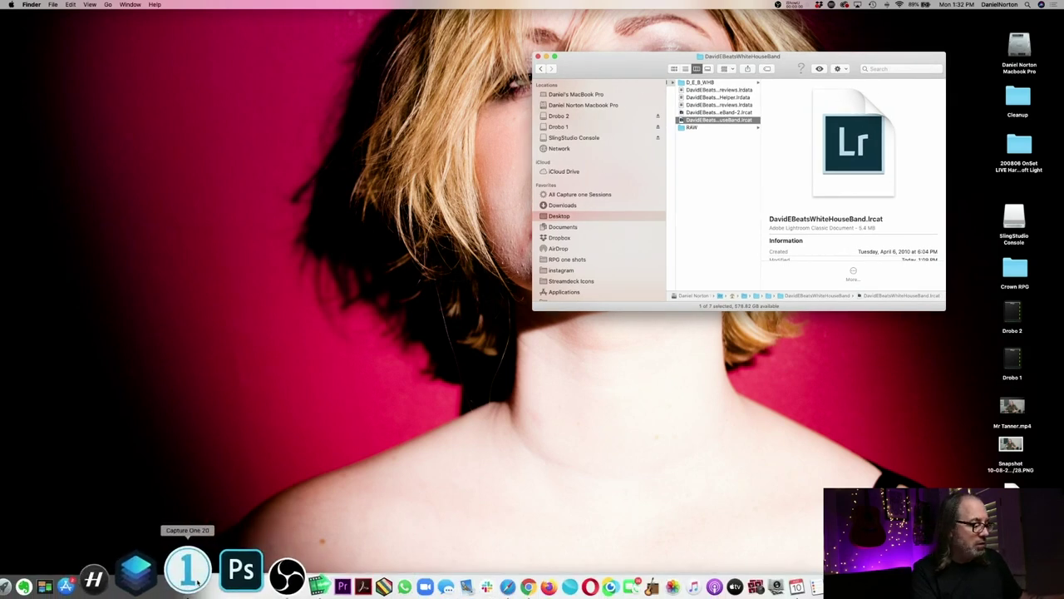
click(186, 572)
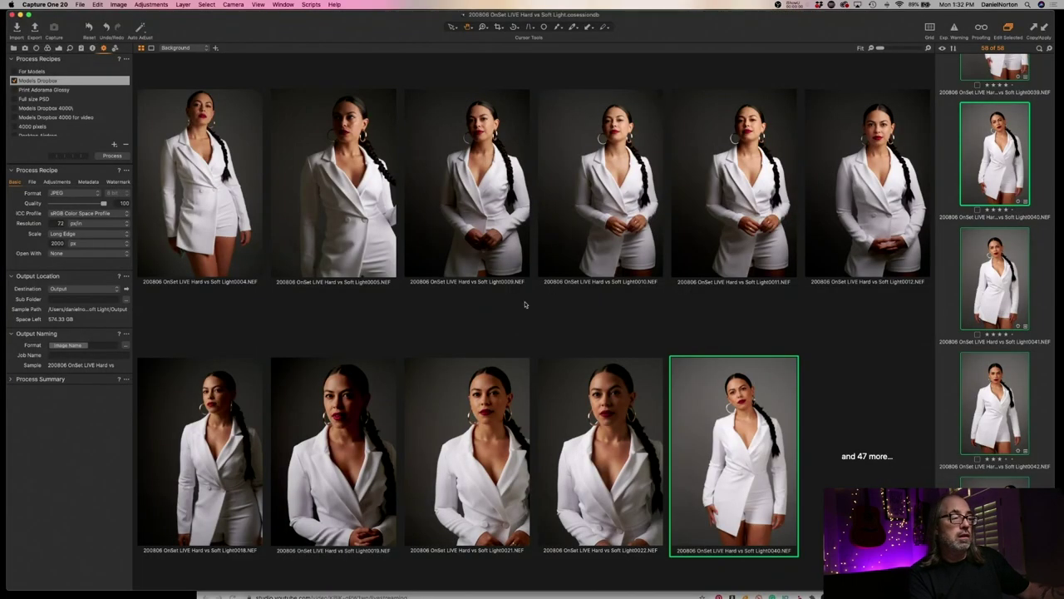
Create a new session named "David E Beats 2020" on the Desktop with the Blank template
click(79, 5)
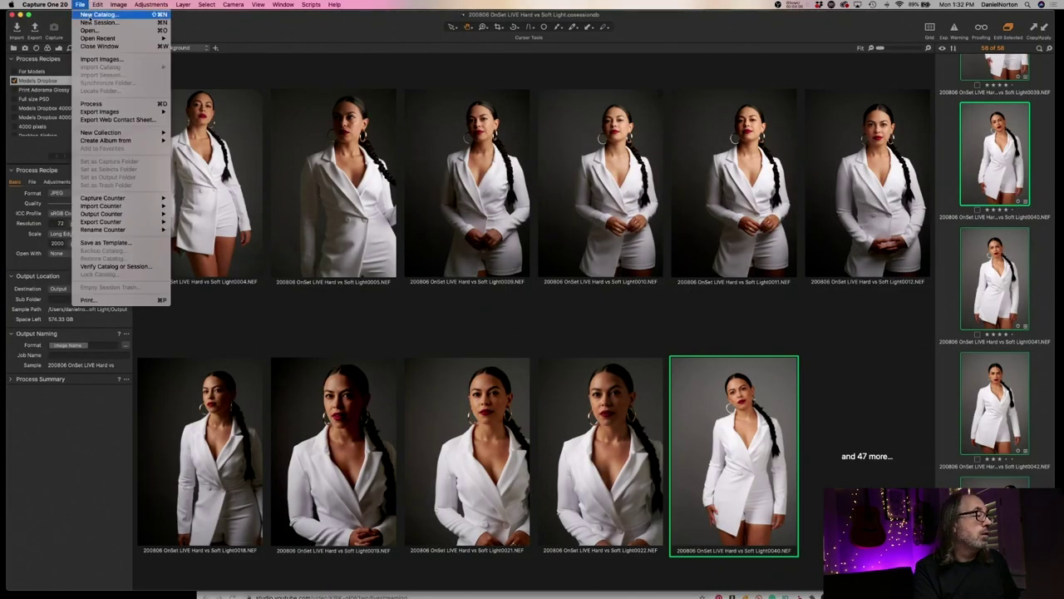
click(90, 22)
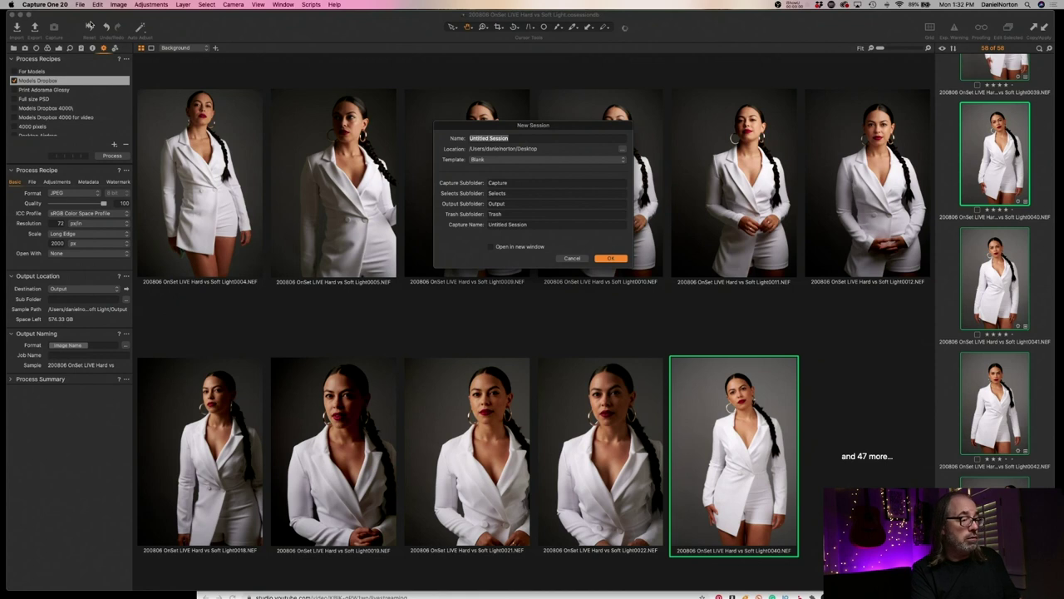
text(David E beats)
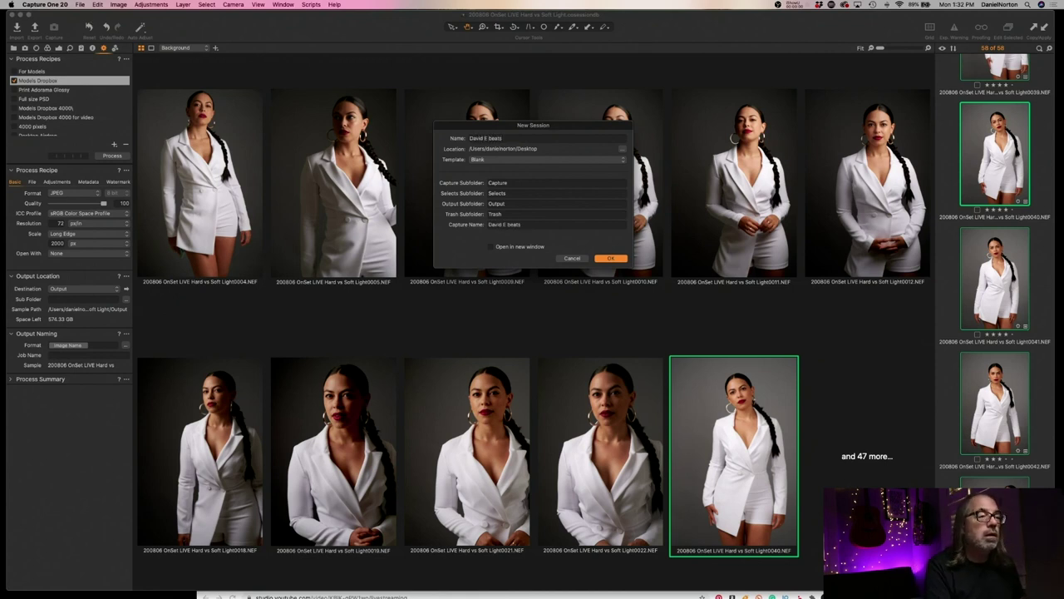
key(BackSpace)
key(BackSpace)
key(BackSpace)
key(BackSpace)
text(Bea)
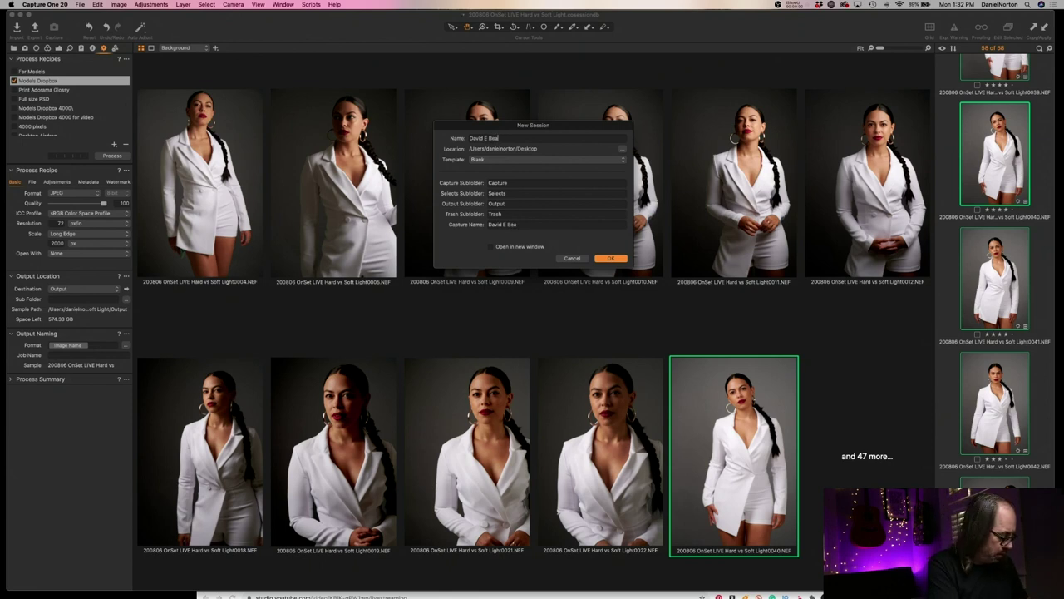
text(t 2020)
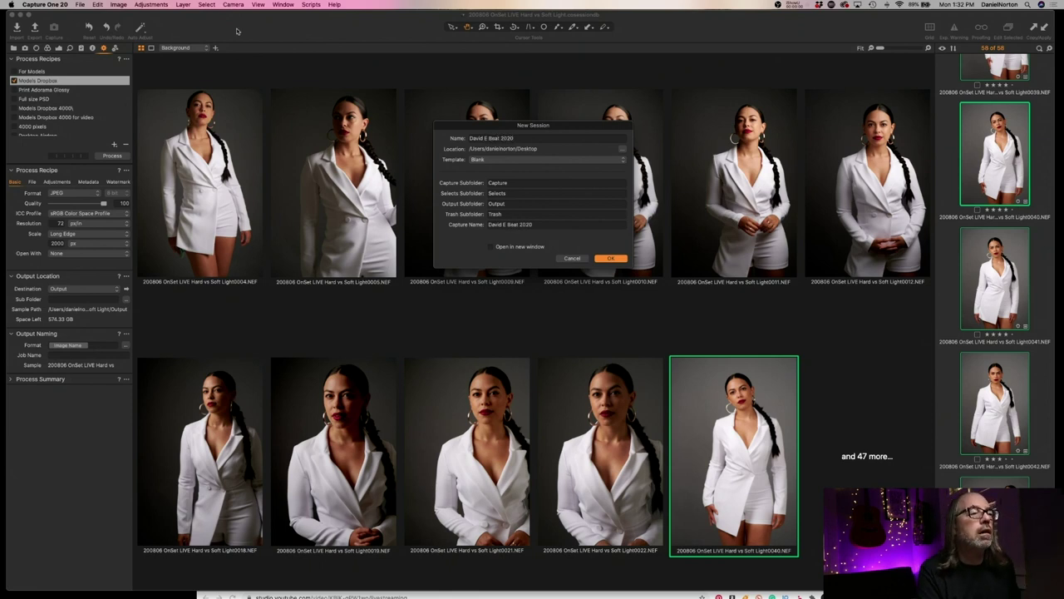
text(s)
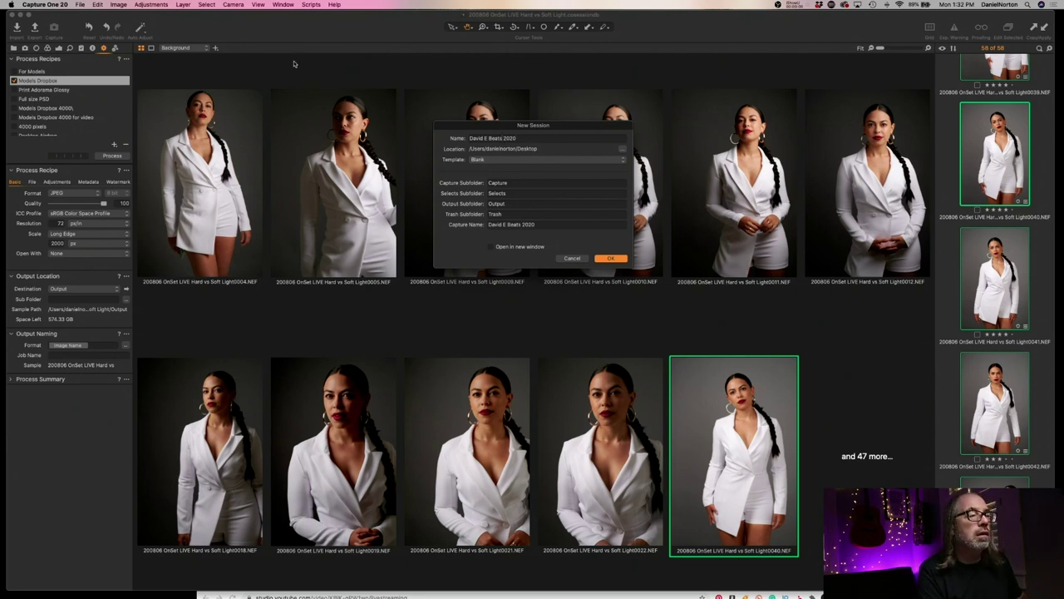
click(610, 258)
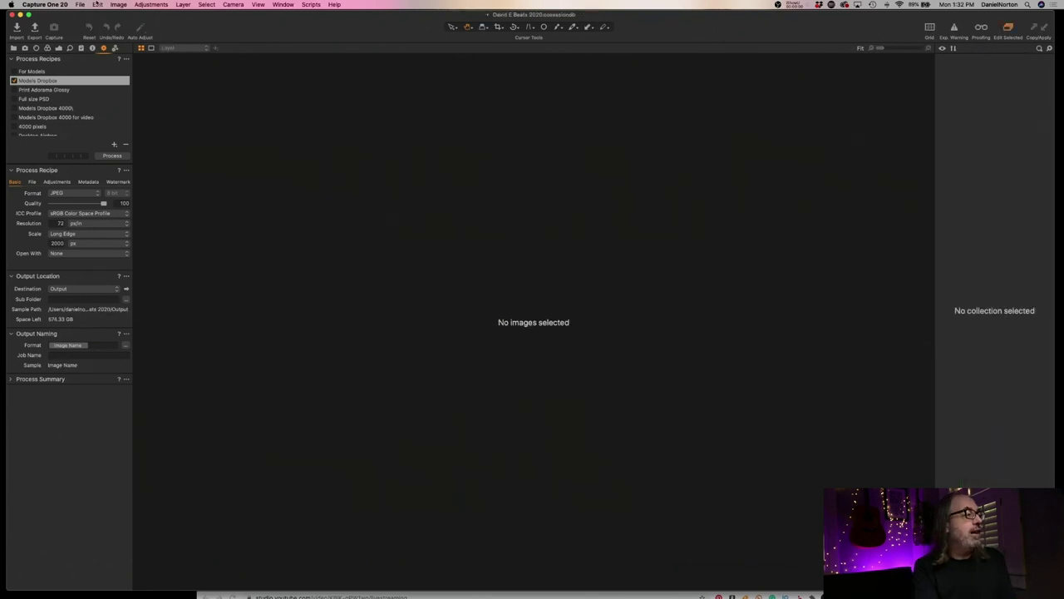
Start an image import with the RAW folder in DavidEBeats/04072010/DavidEBeatsWhiteHouseBand on the Desktop as its source
click(80, 4)
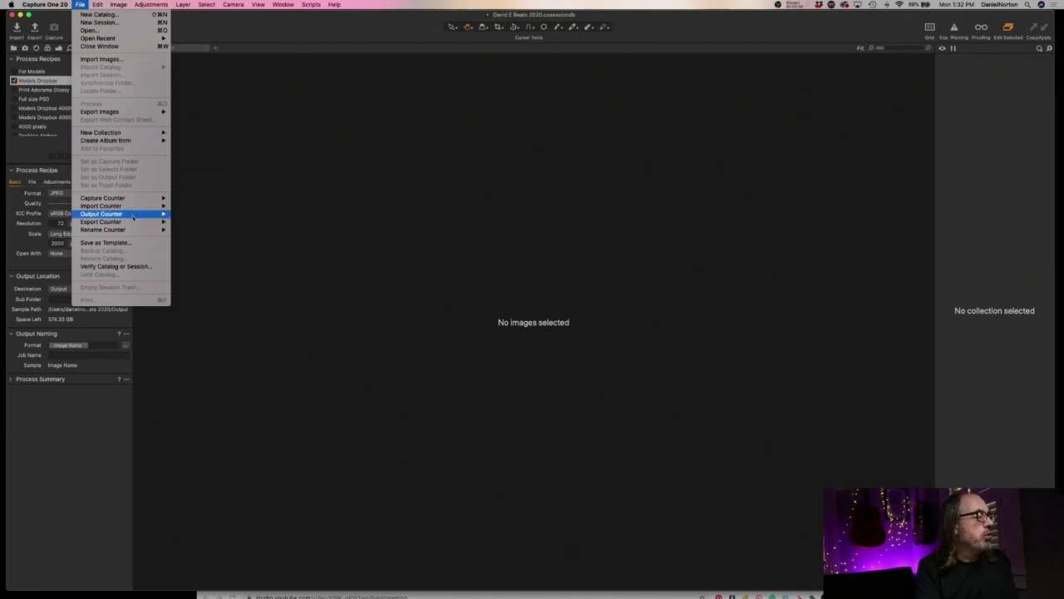
mouse_move(126, 205)
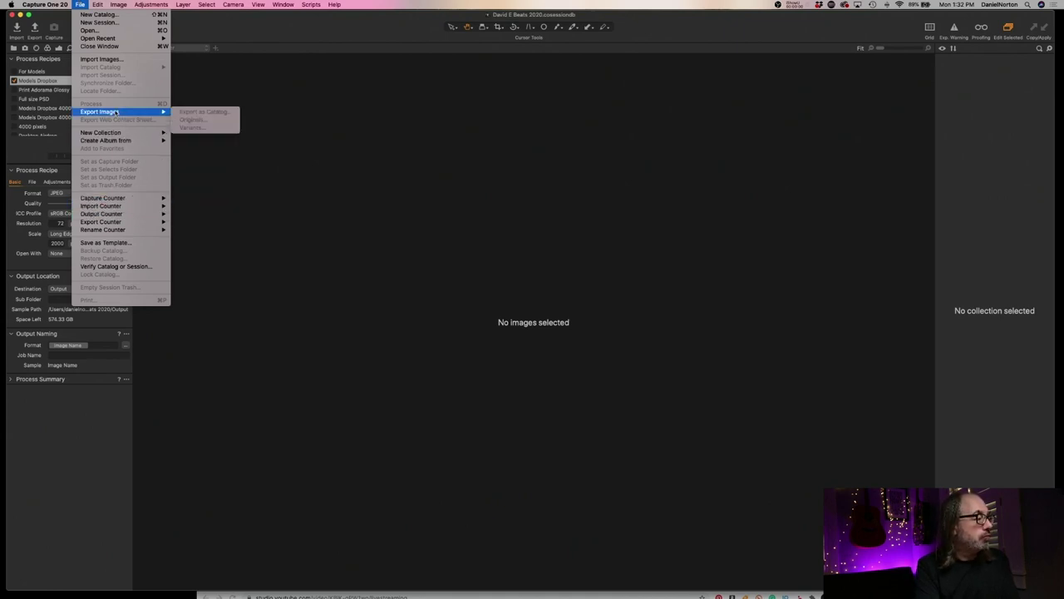
click(100, 59)
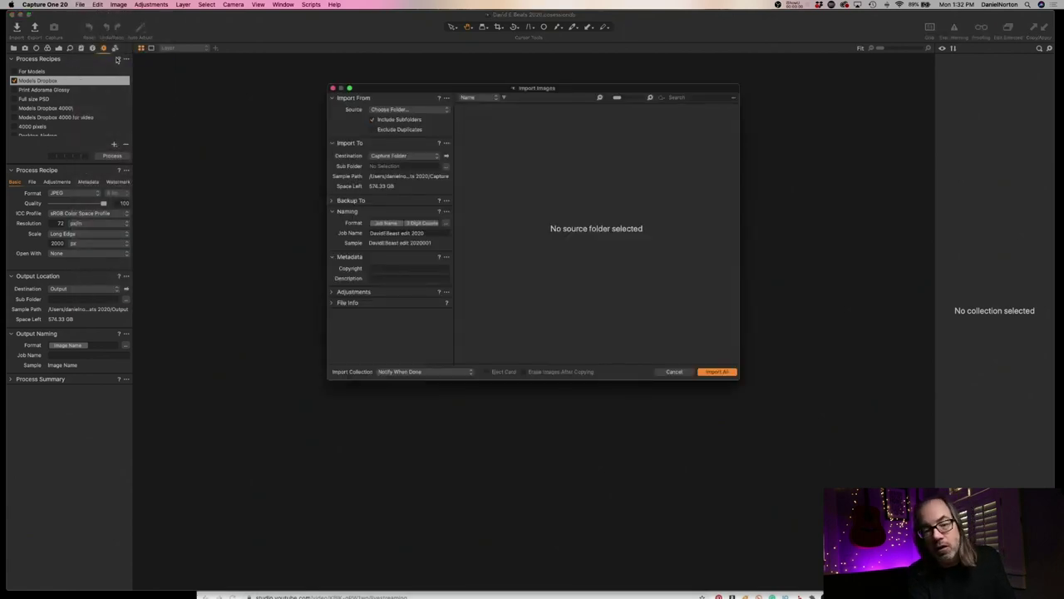
click(416, 109)
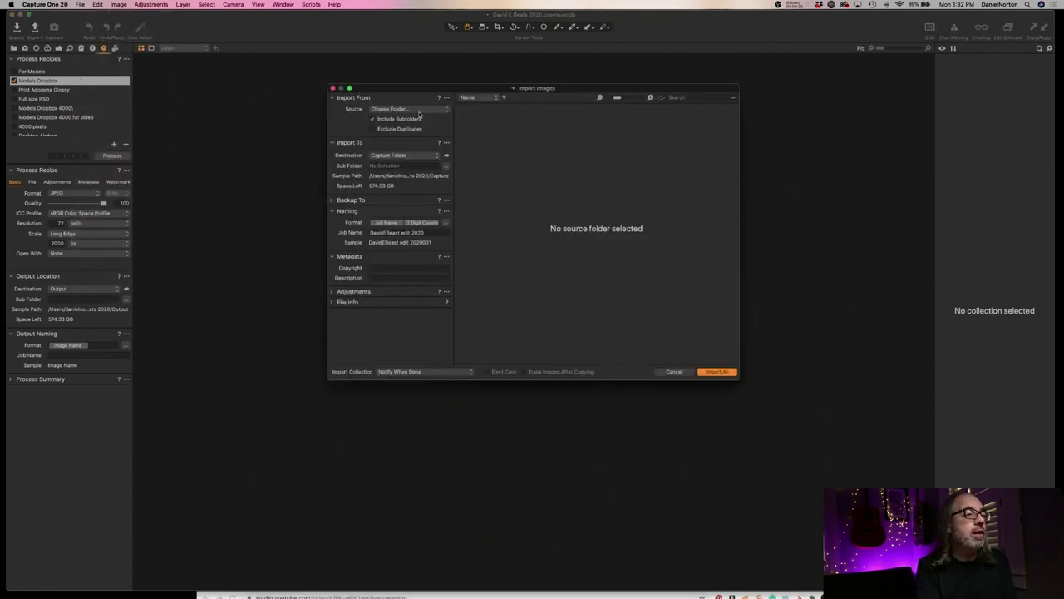
click(446, 110)
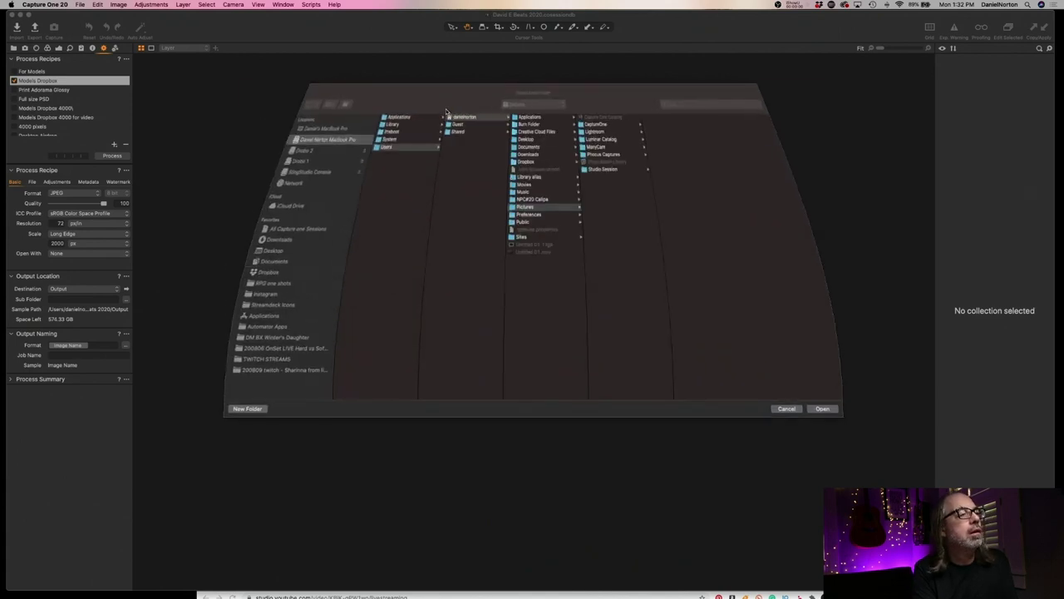
click(251, 251)
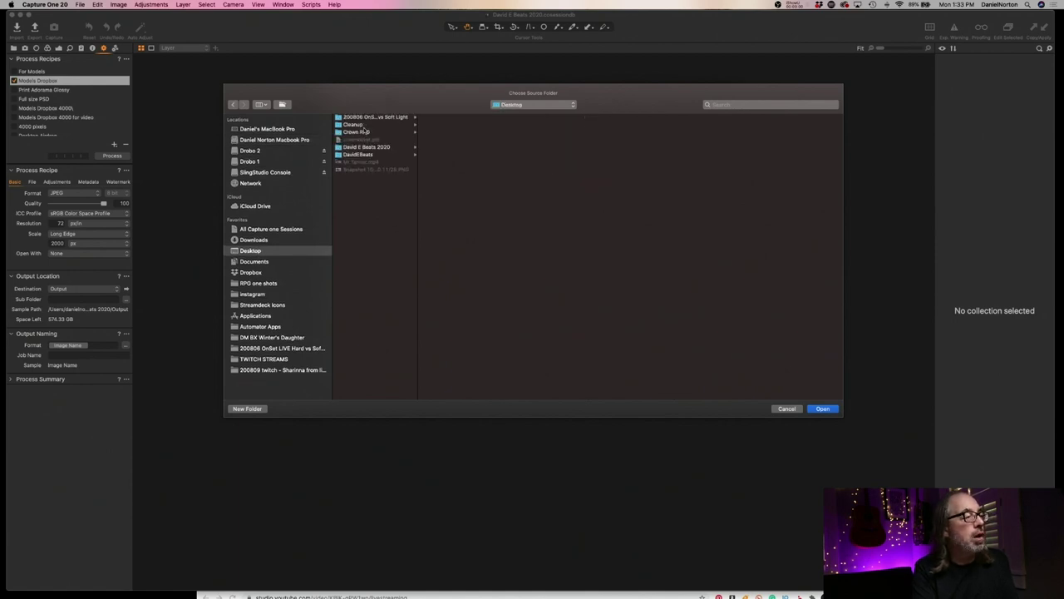
click(366, 154)
click(445, 124)
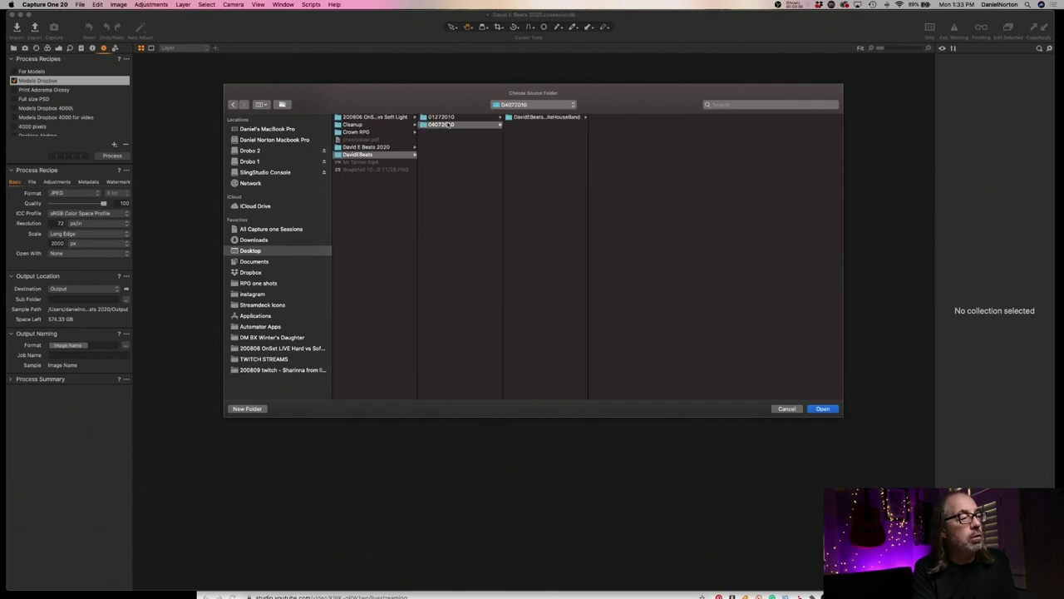
click(536, 117)
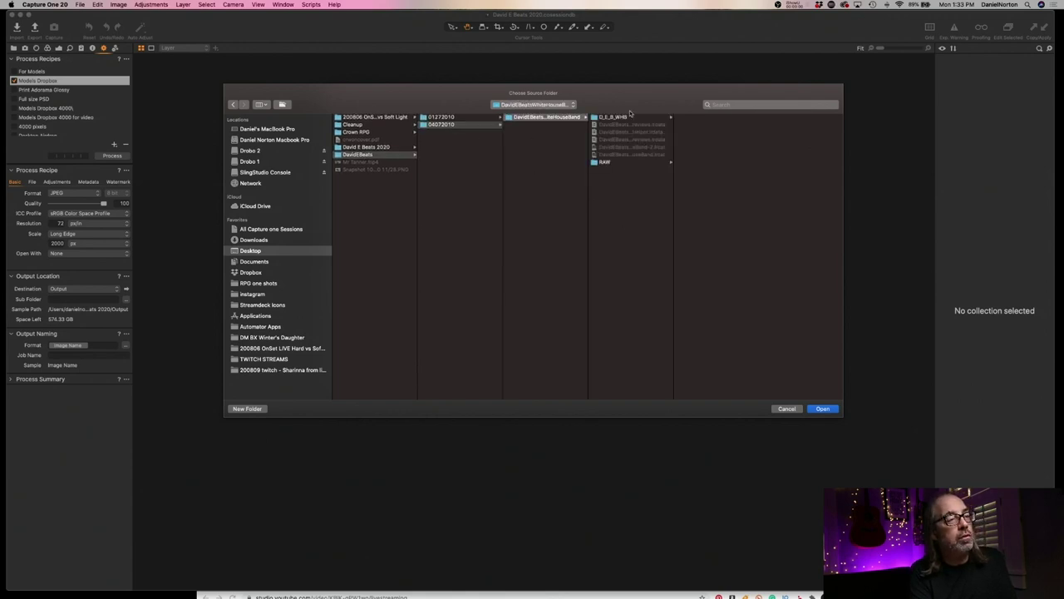
click(603, 162)
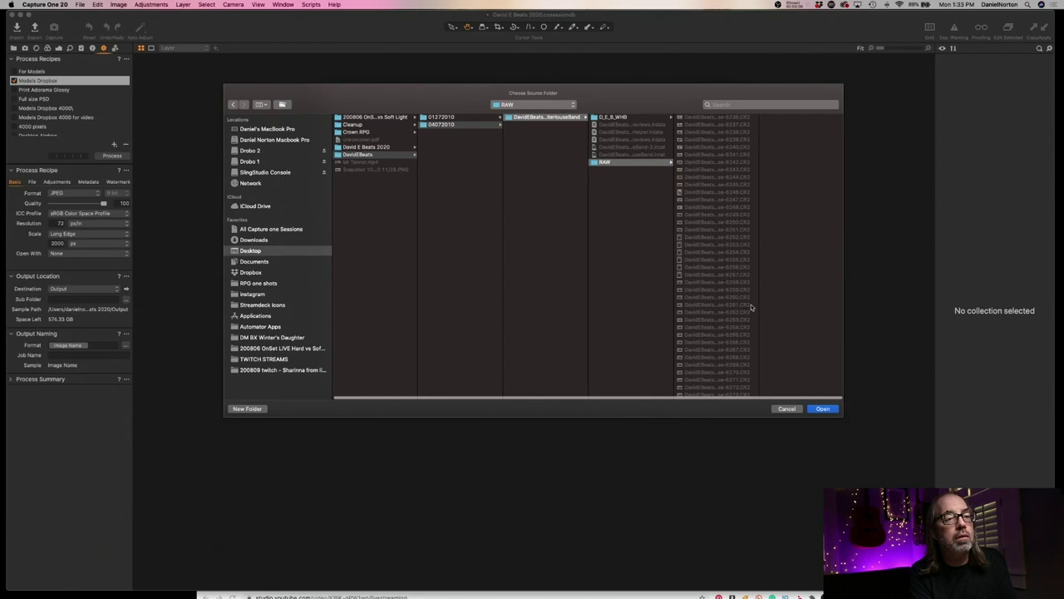
click(822, 409)
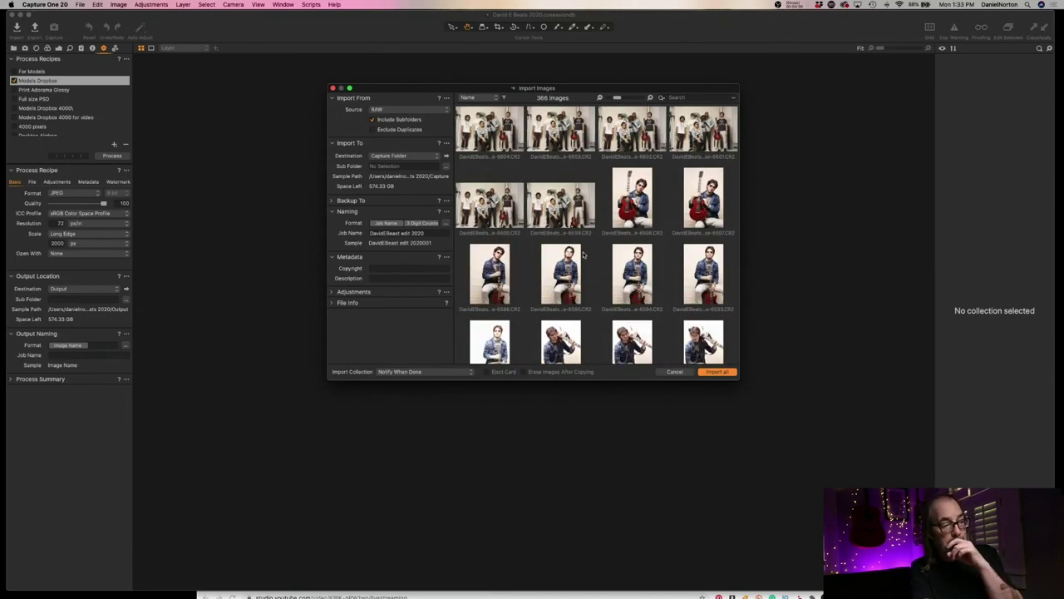
Set the import job name to "DavidEBeast edit 2020_", import all images and go to the imported collection
scroll(621, 267, up, 1)
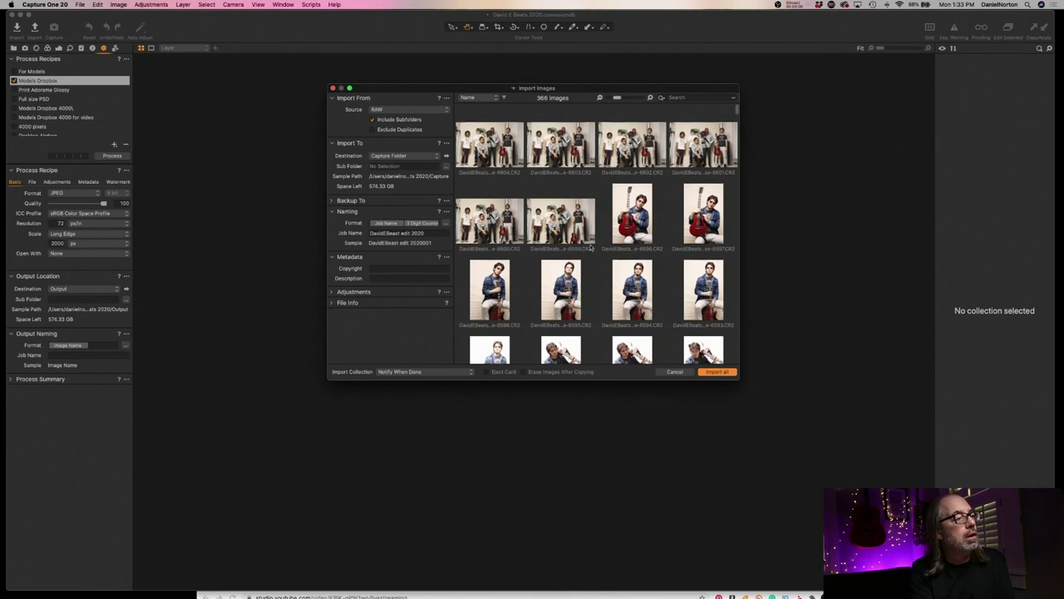
click(333, 293)
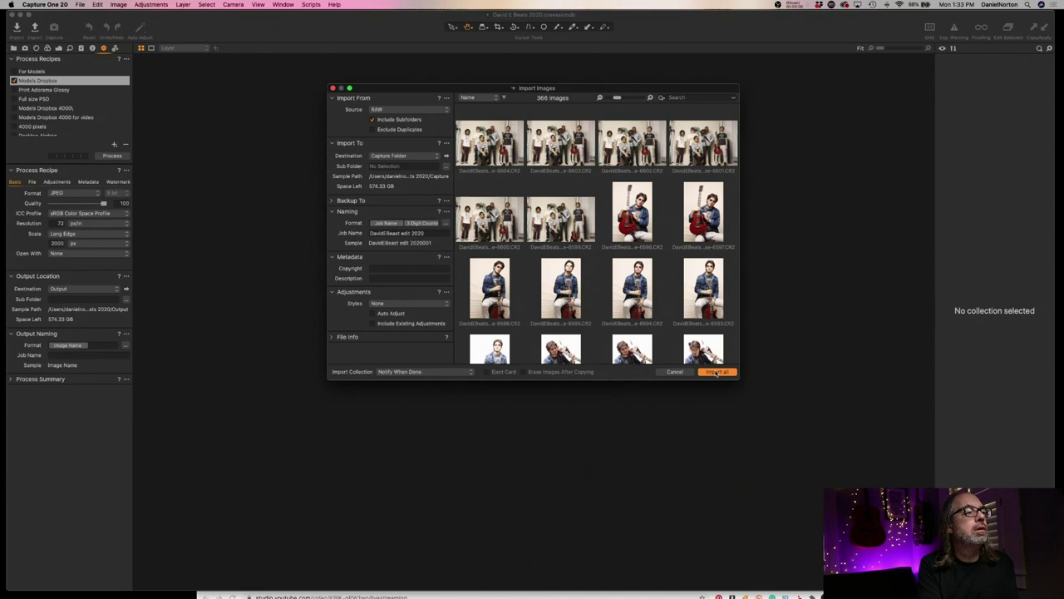
click(424, 233)
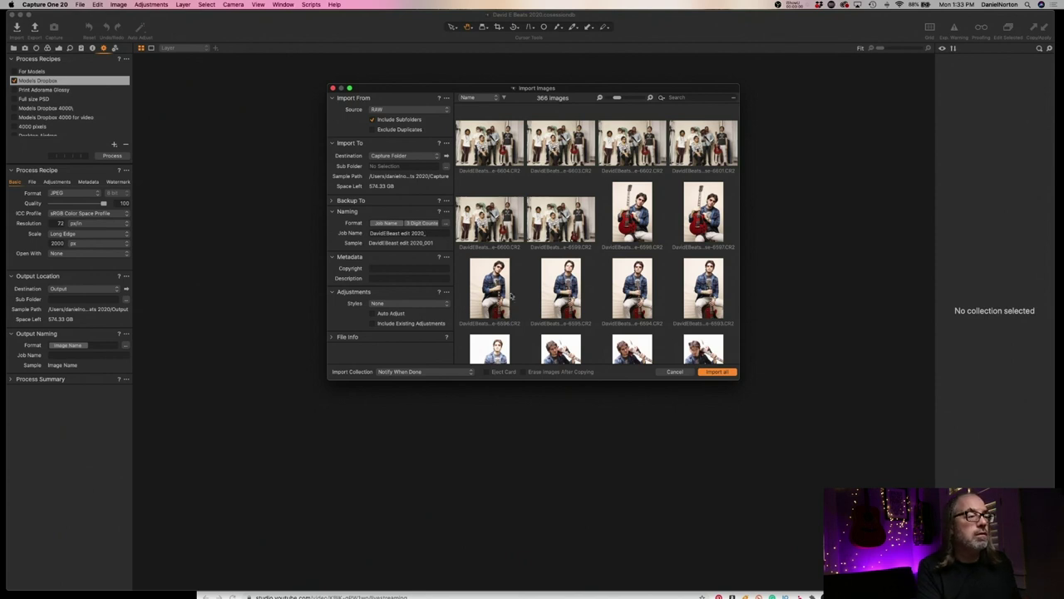
click(714, 372)
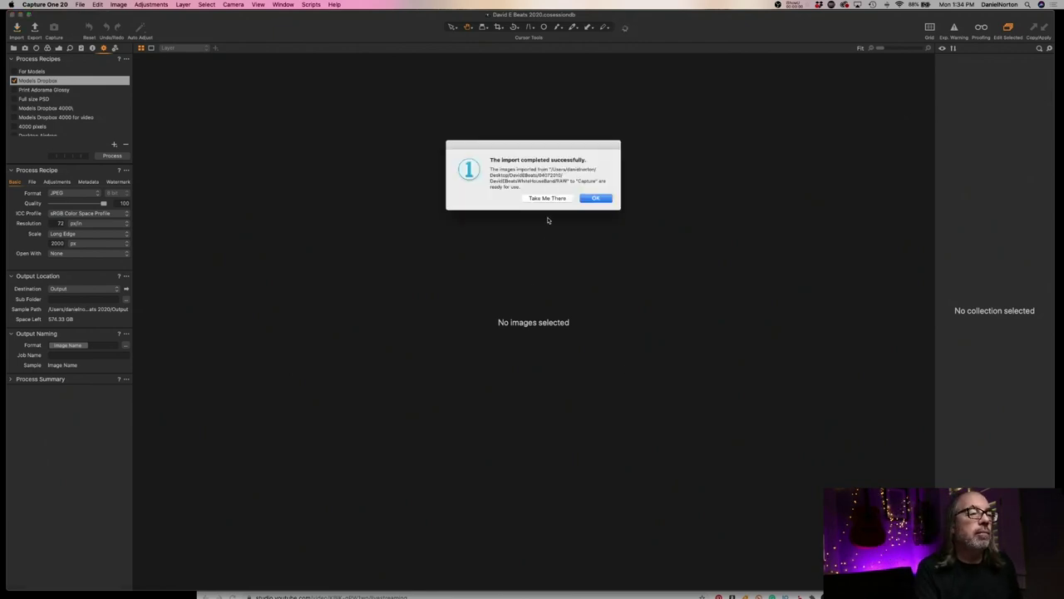
click(557, 199)
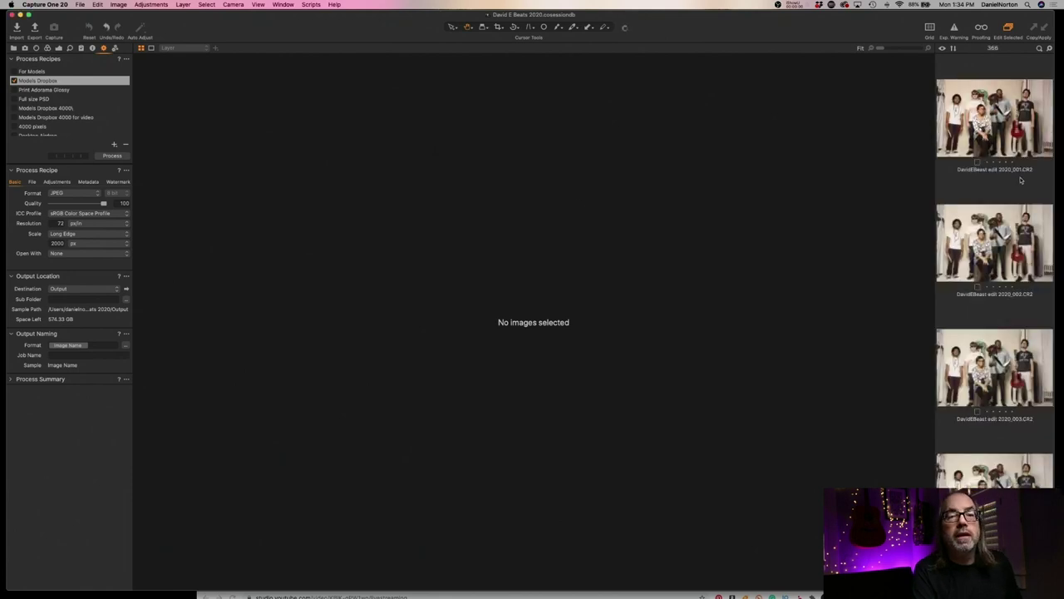
Examine the seated woman in group shot 001 close up, and view guitarist portraits 007 and 014
click(973, 116)
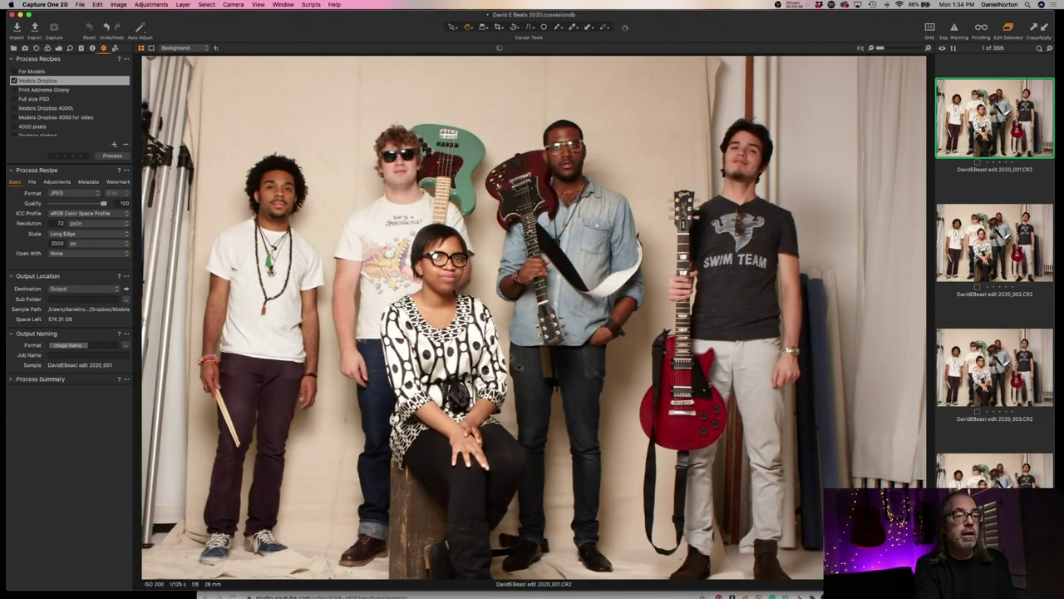
click(416, 248)
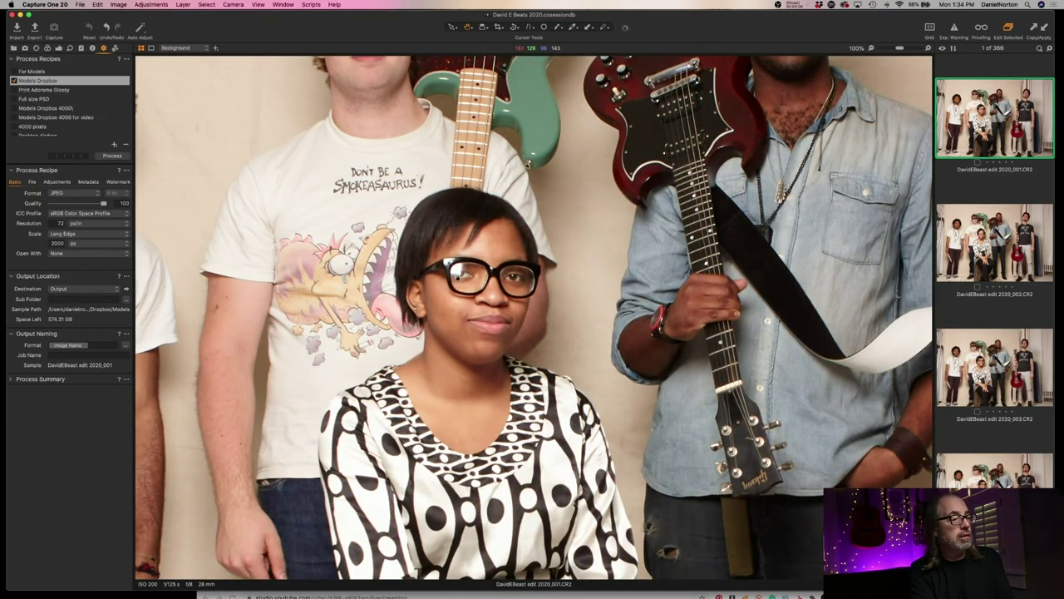
click(464, 279)
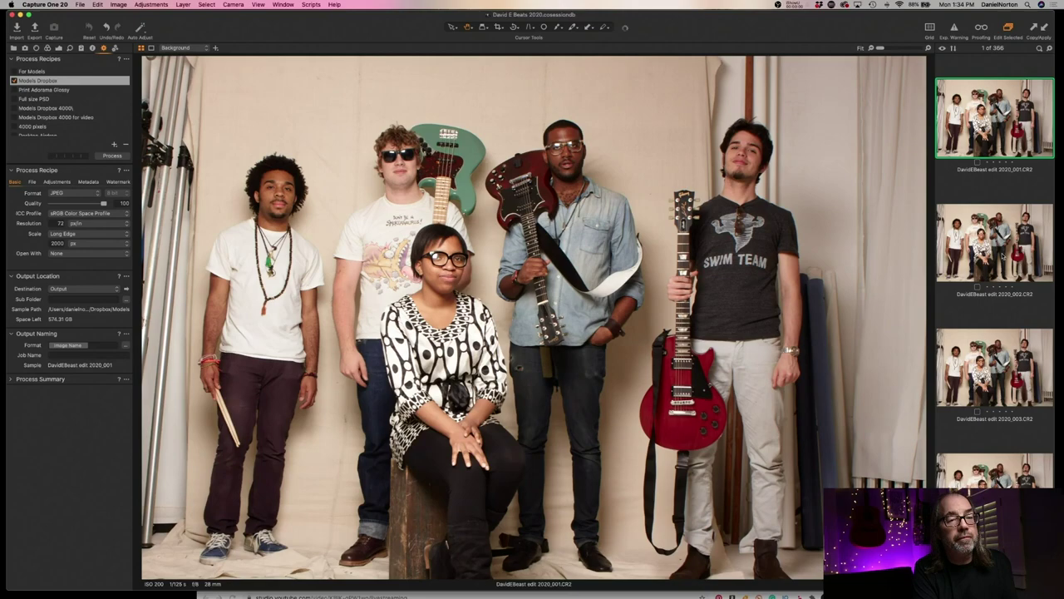
scroll(994, 274, down, 5)
click(994, 247)
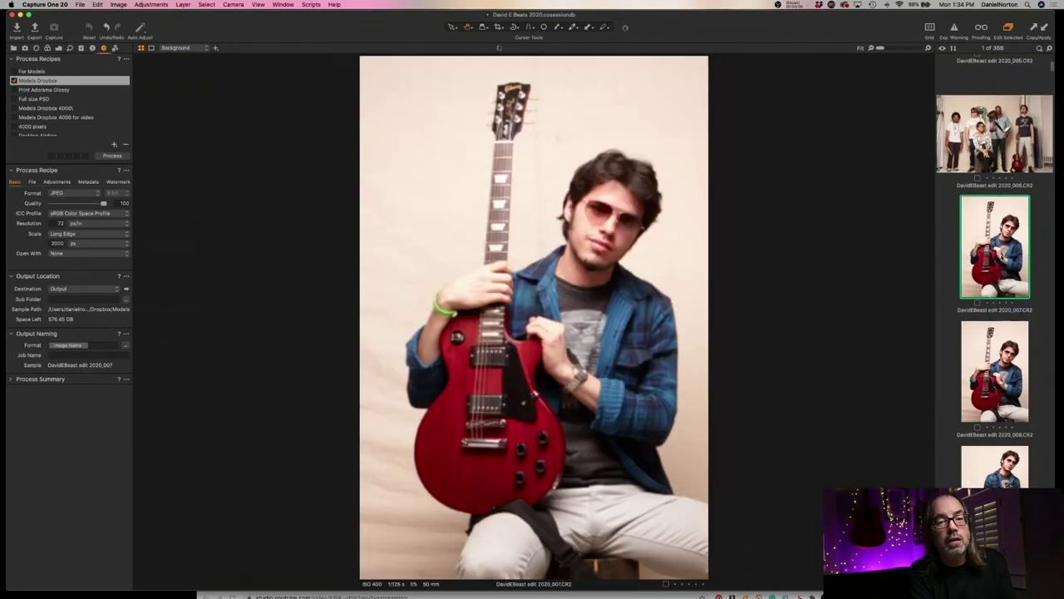
scroll(995, 249, down, 5)
click(998, 265)
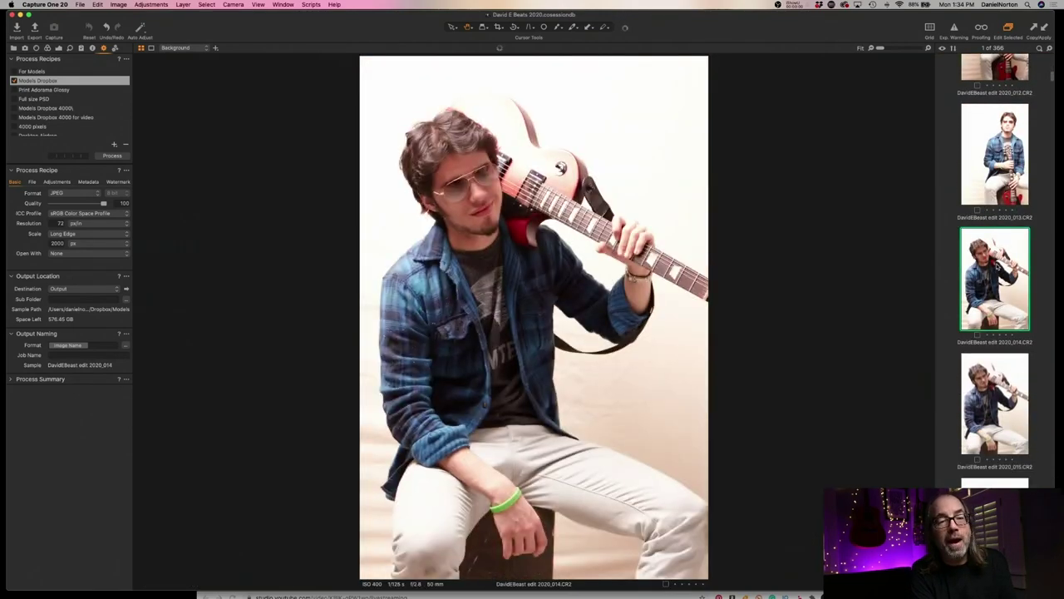
Open group shot 006 and examine the guitarist in the denim shirt at 100%
scroll(994, 275, up, 8)
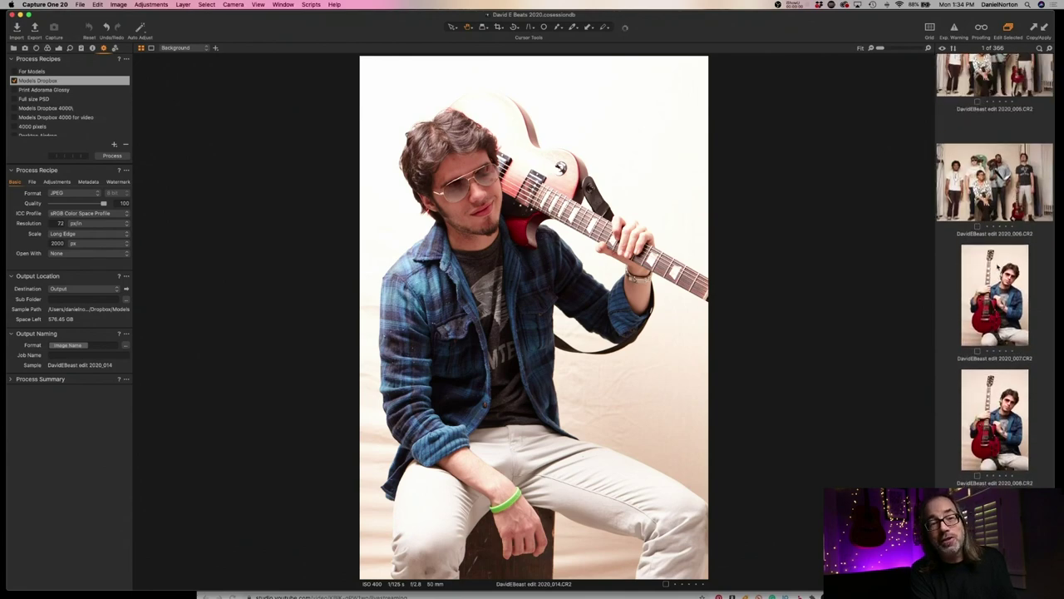
click(998, 268)
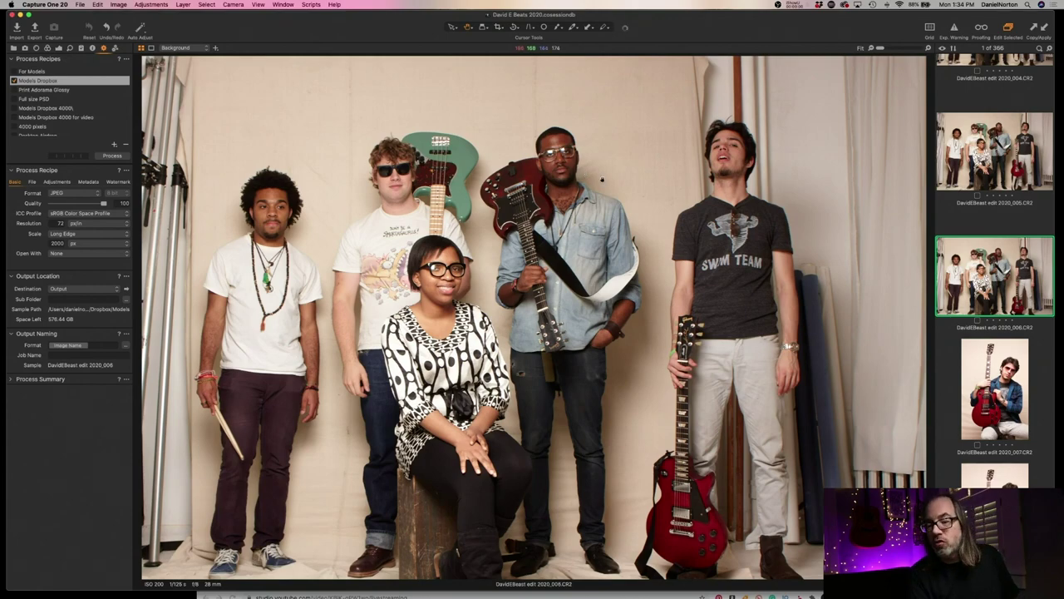
scroll(594, 181, up, 3)
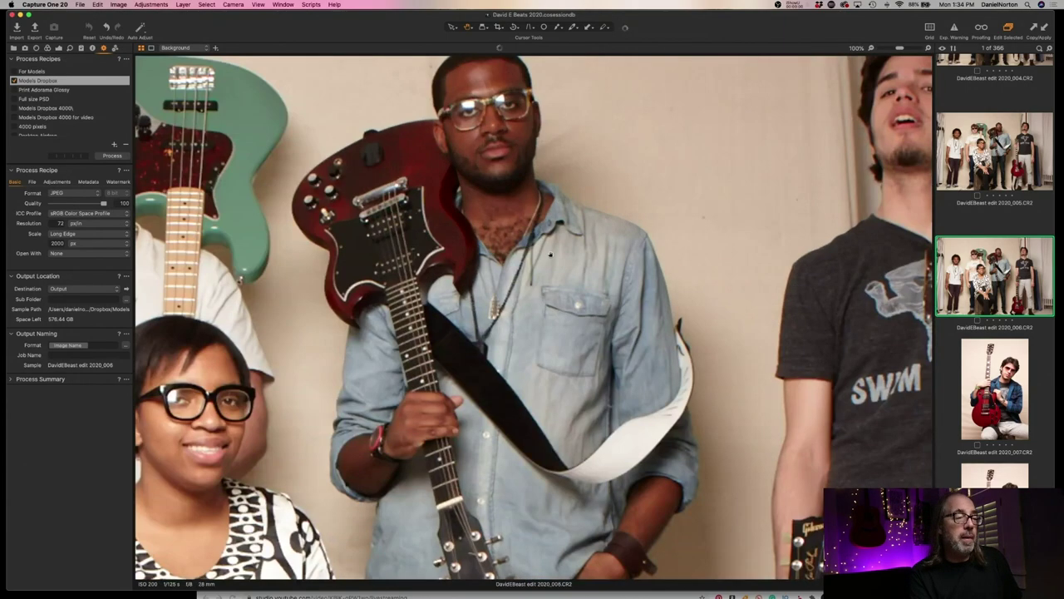
Return group shot 006 to full view, and browse the guitarist portraits from 007 through to jump shot 019
scroll(551, 251, up, 3)
scroll(572, 278, down, 5)
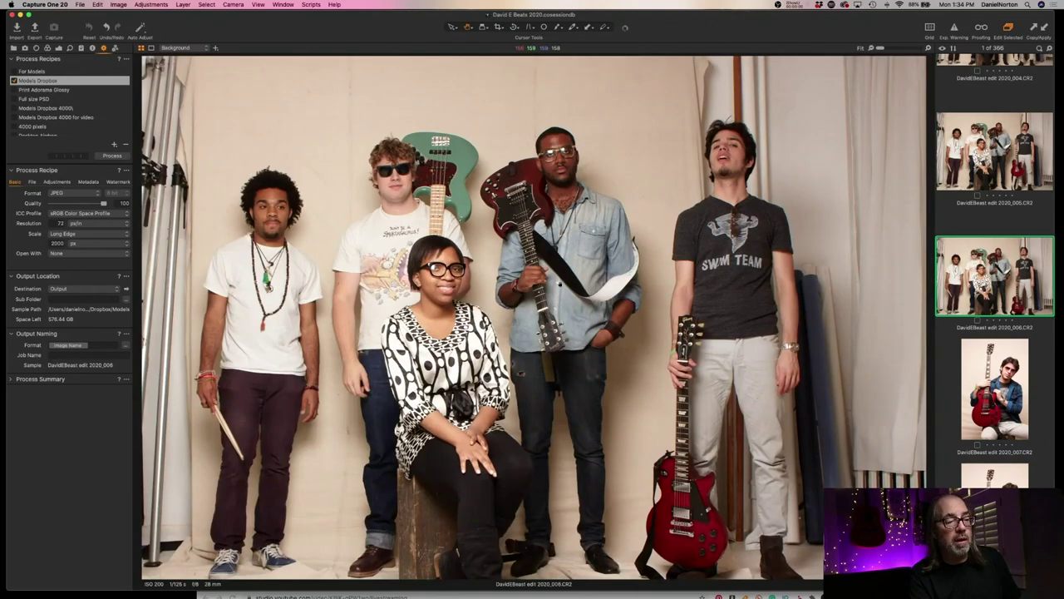
click(994, 389)
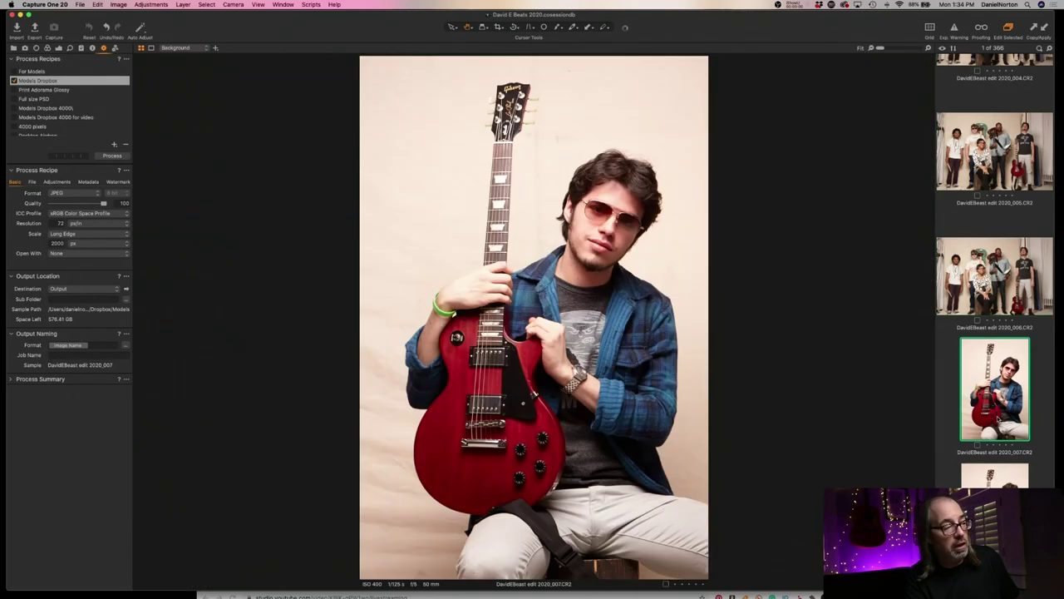
key(Down)
key(Down)
key(Down)
key(Down)
key(Down)
key(Down)
key(Down)
key(Down)
key(Down)
key(Down)
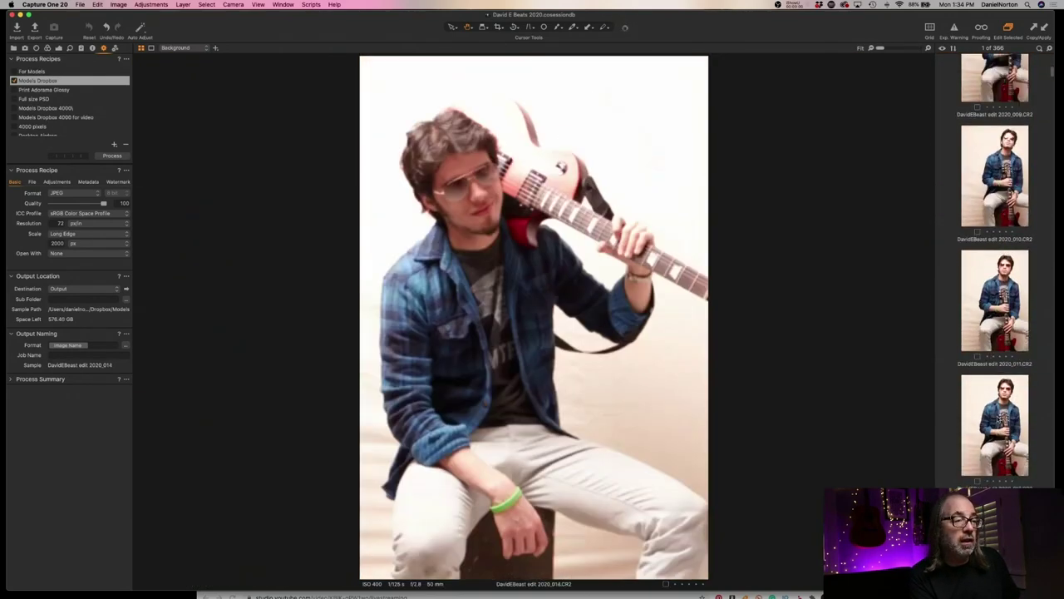
key(Down)
key(Down)
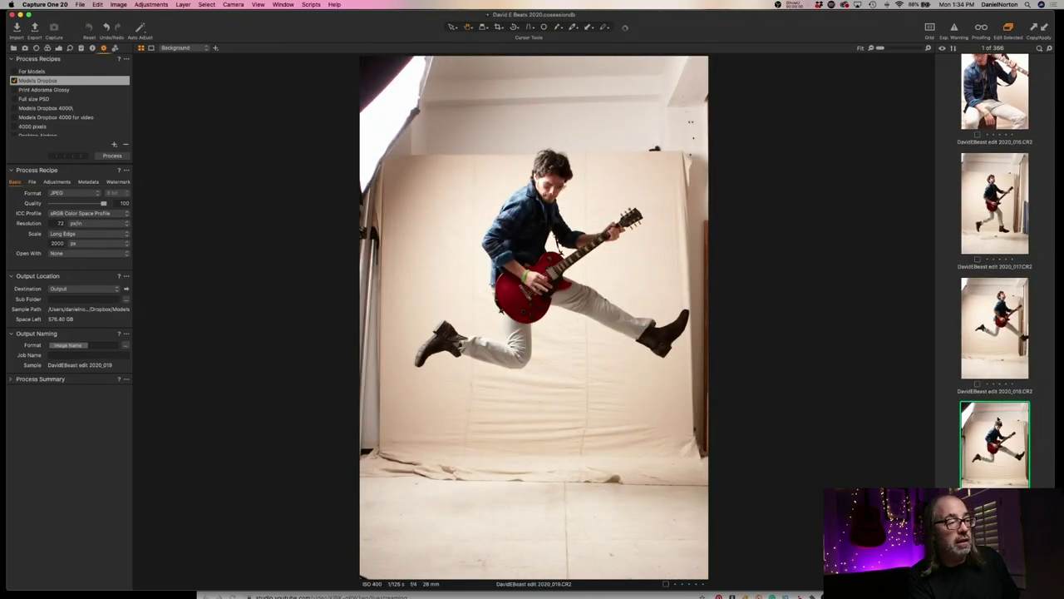
key(Down)
click(997, 419)
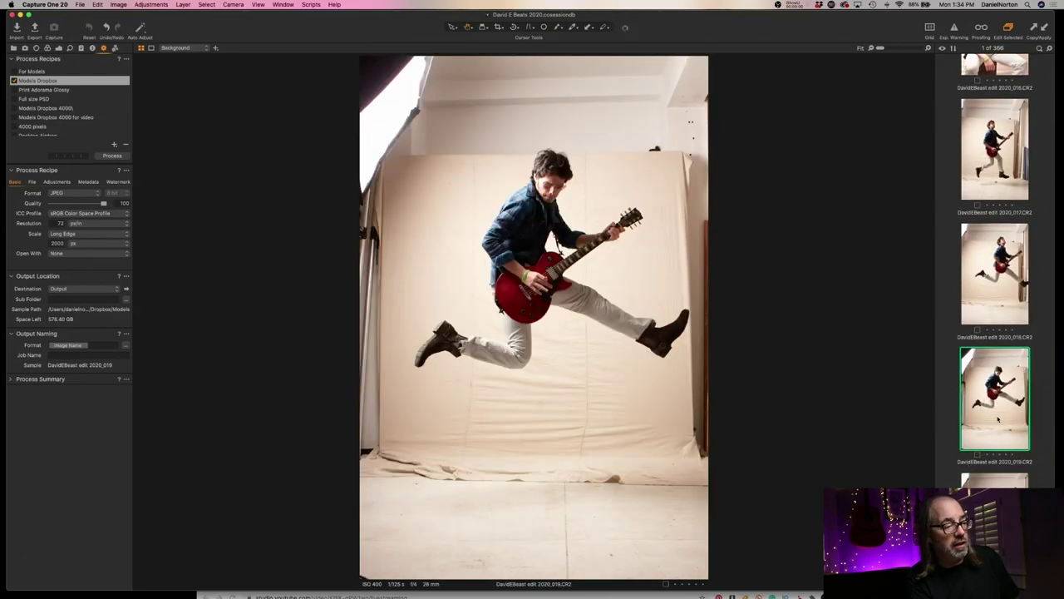
Compare jump shot 019 with the neighbouring jump shots 017, 018 and 020, returning to 019
key(Down)
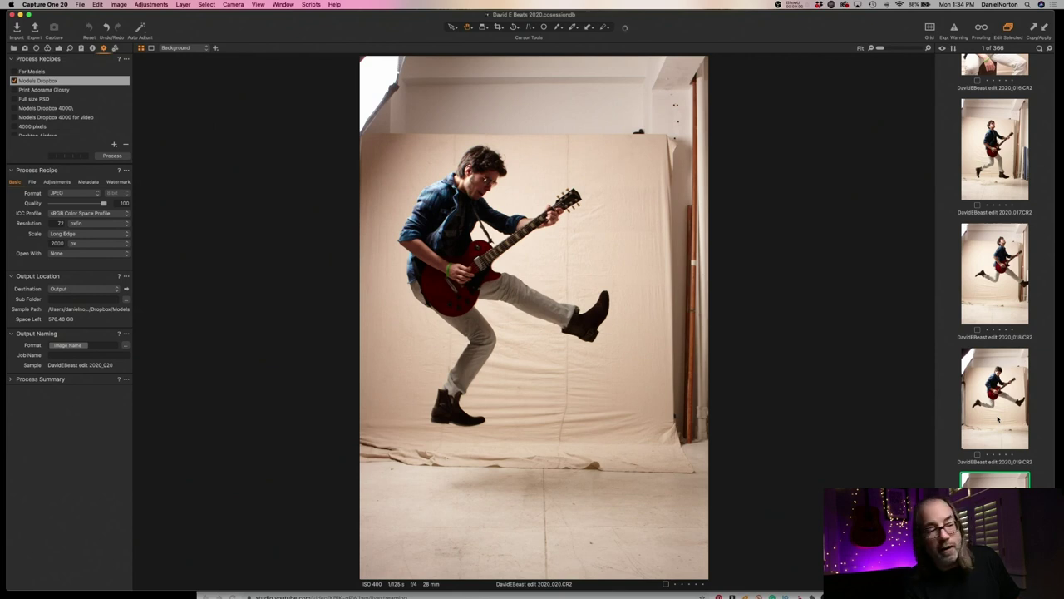
click(998, 419)
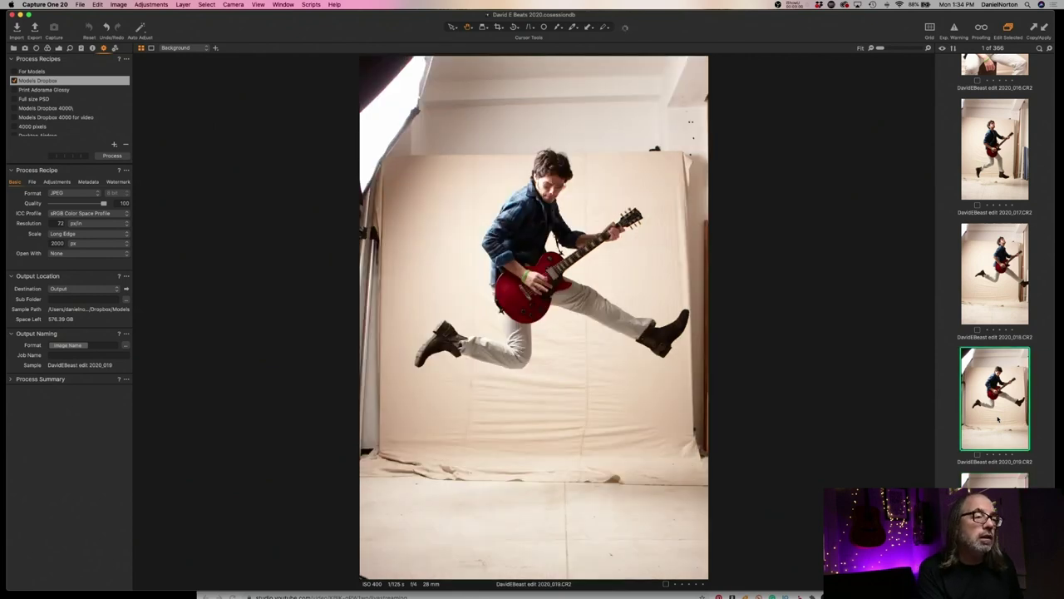
key(Up)
key(Up)
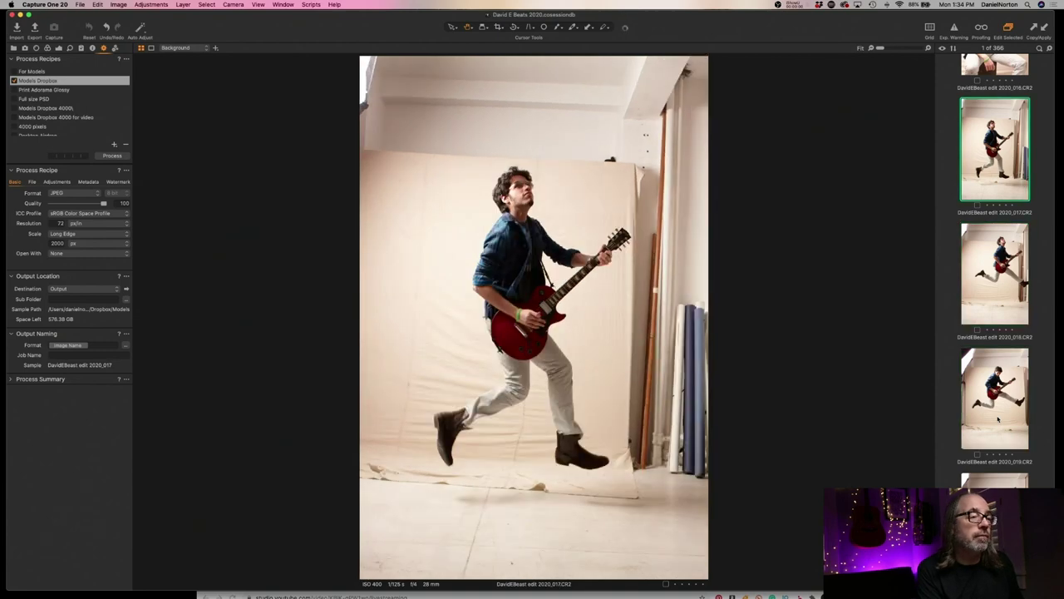
key(Up)
key(Down)
key(Down)
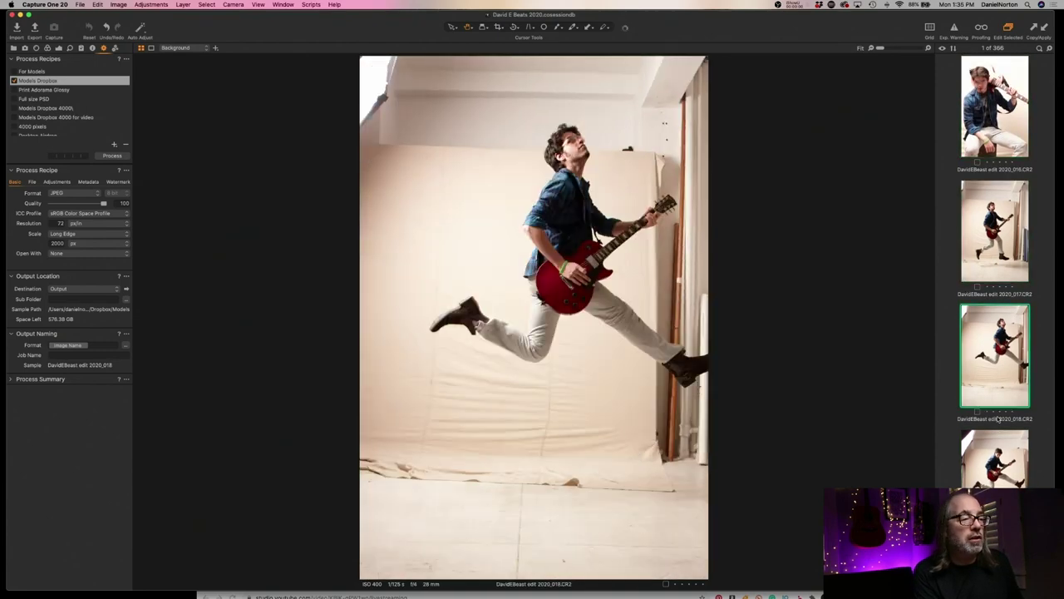
key(Down)
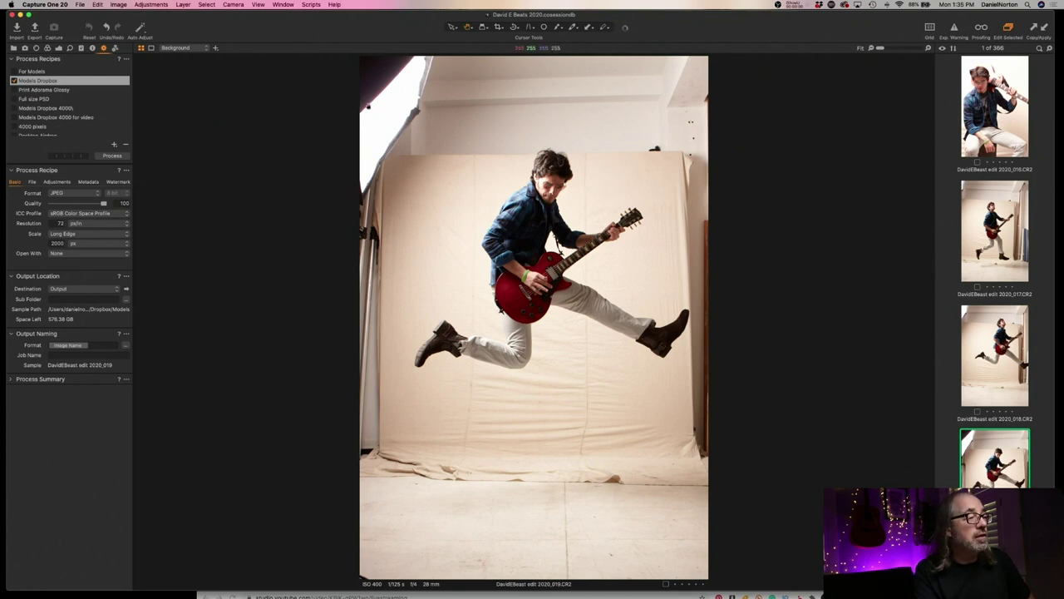
Examine the guitarist's face, shirt and guitar in jump shot 019 at 100%, and return to the full view
key(z)
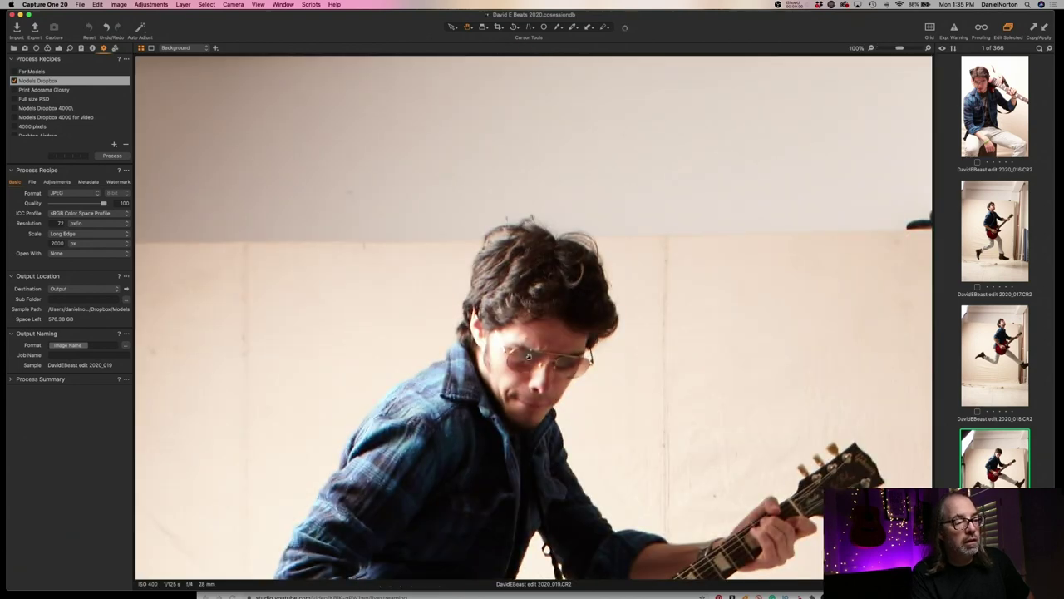
drag(583, 491, 584, 283)
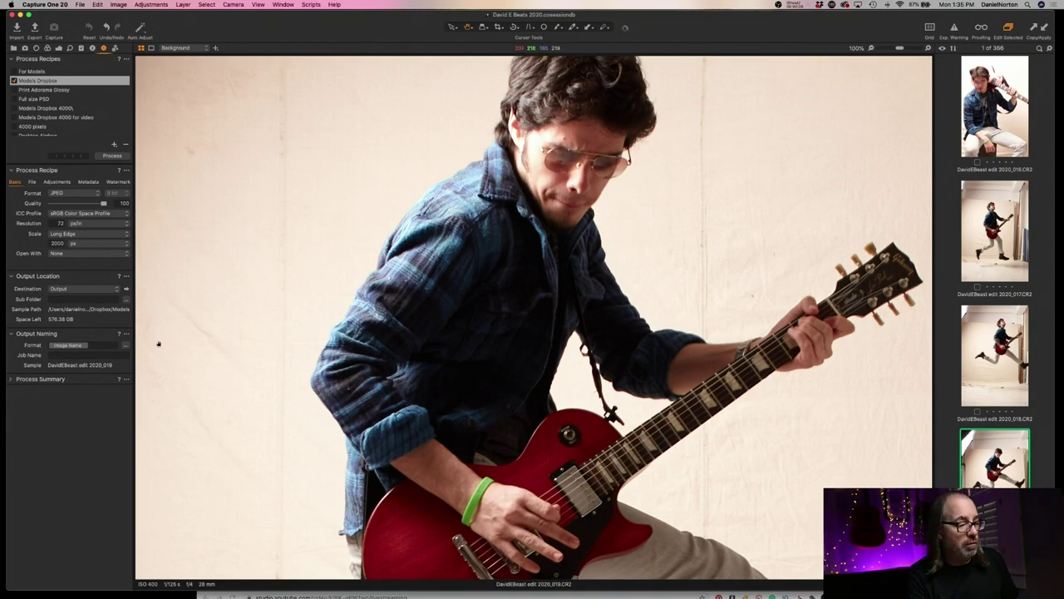
double_click(570, 260)
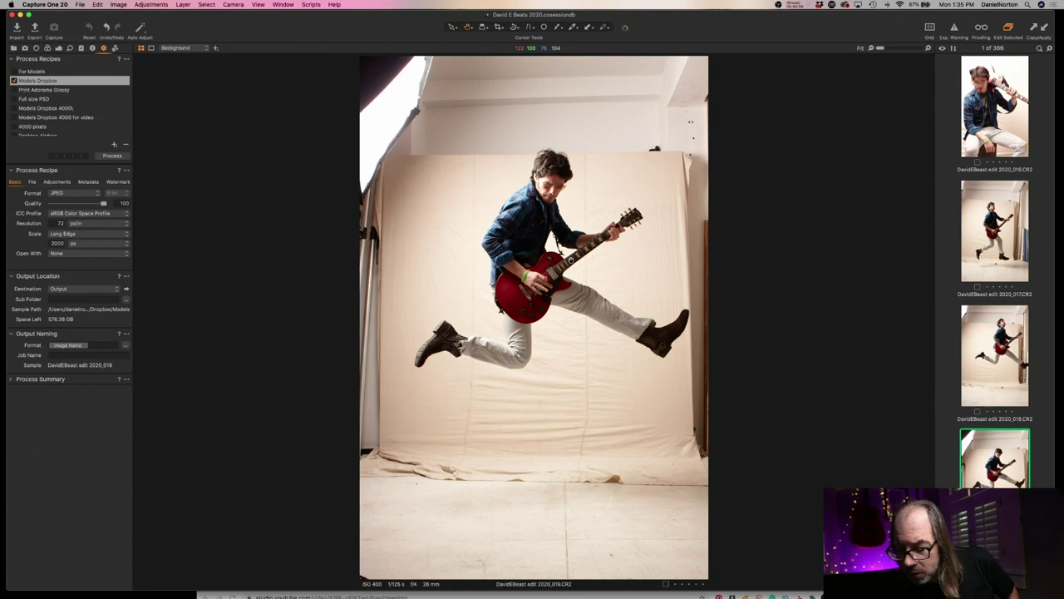
Browse the jump shots following 019 past 025, and go back to the dark frame 024
key(Down)
key(Down)
key(Down)
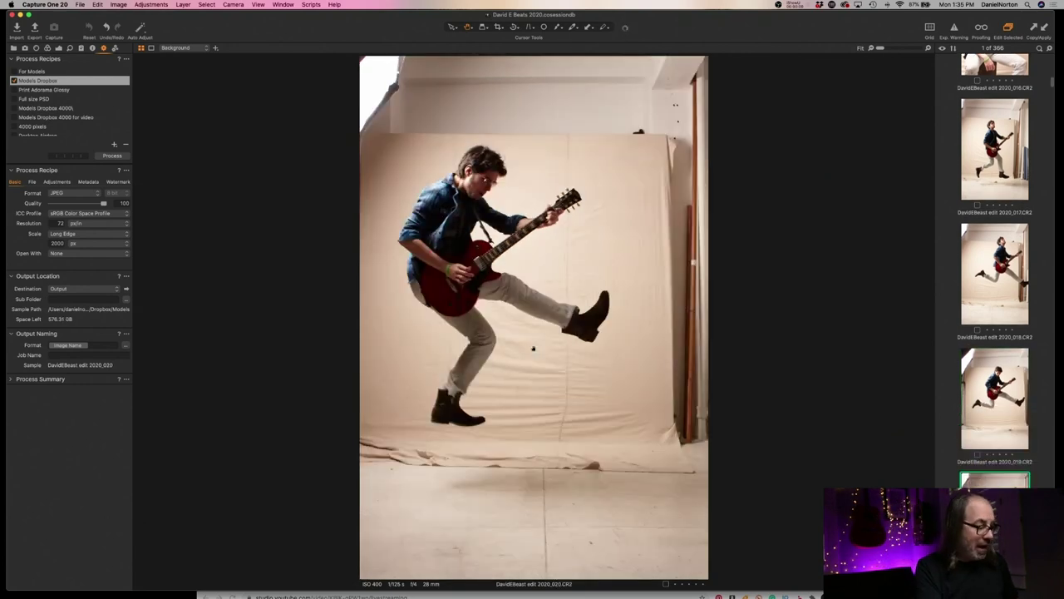
key(Down)
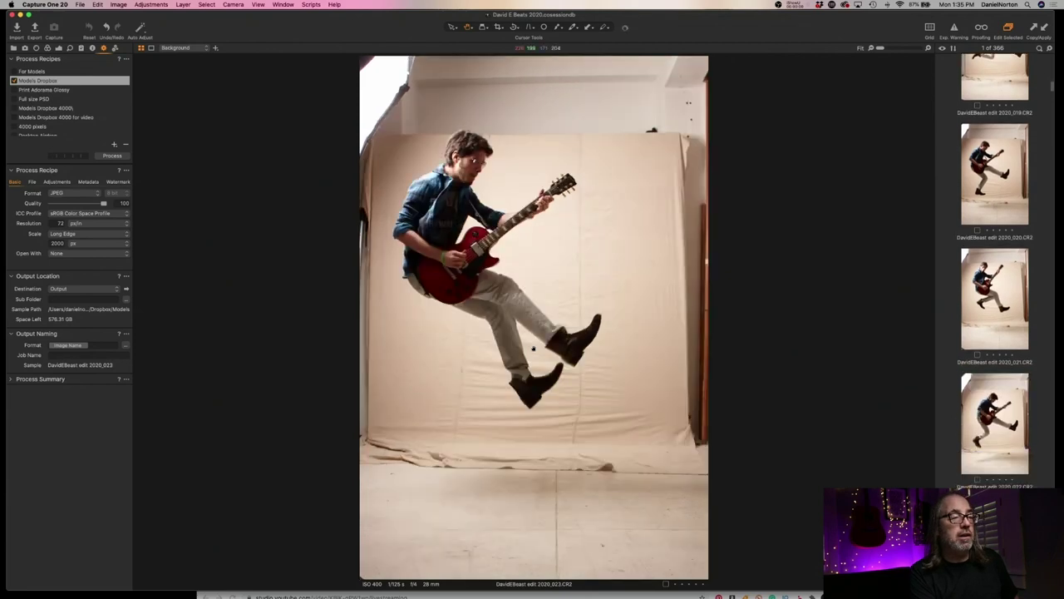
key(Down)
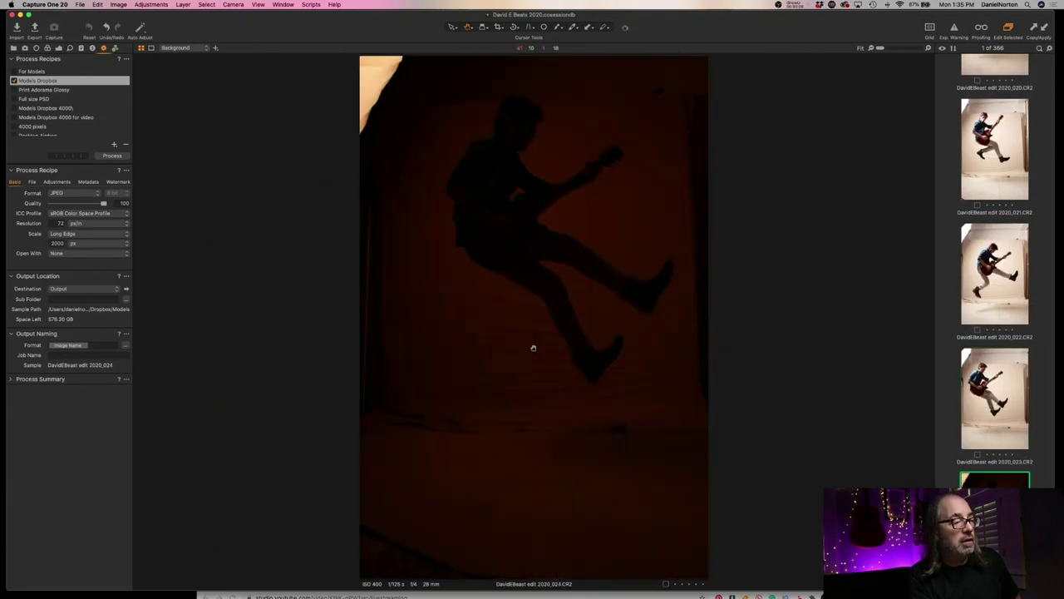
key(Down)
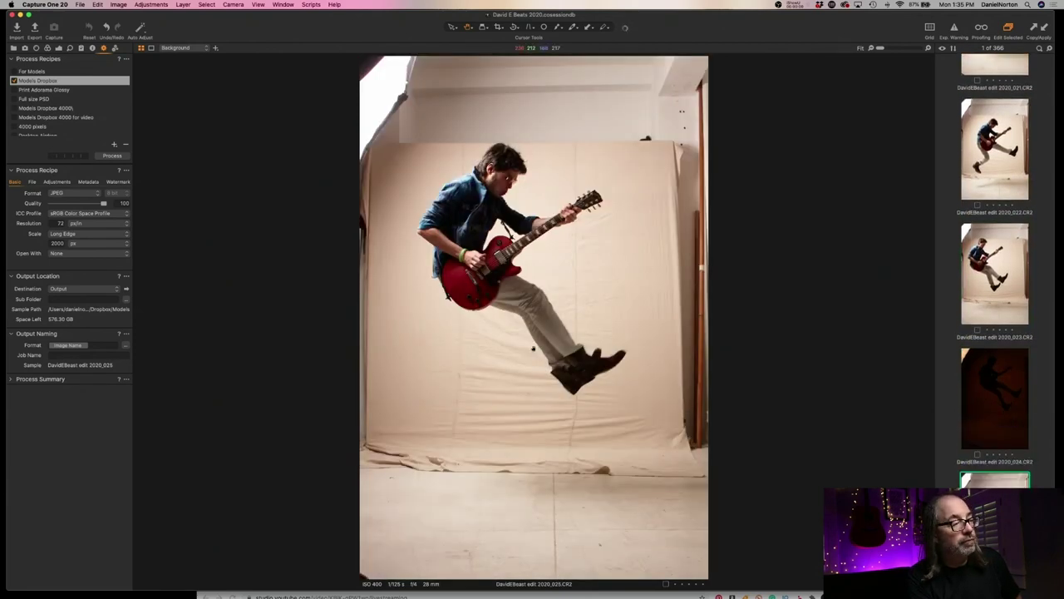
key(Down)
key(Up)
key(Up)
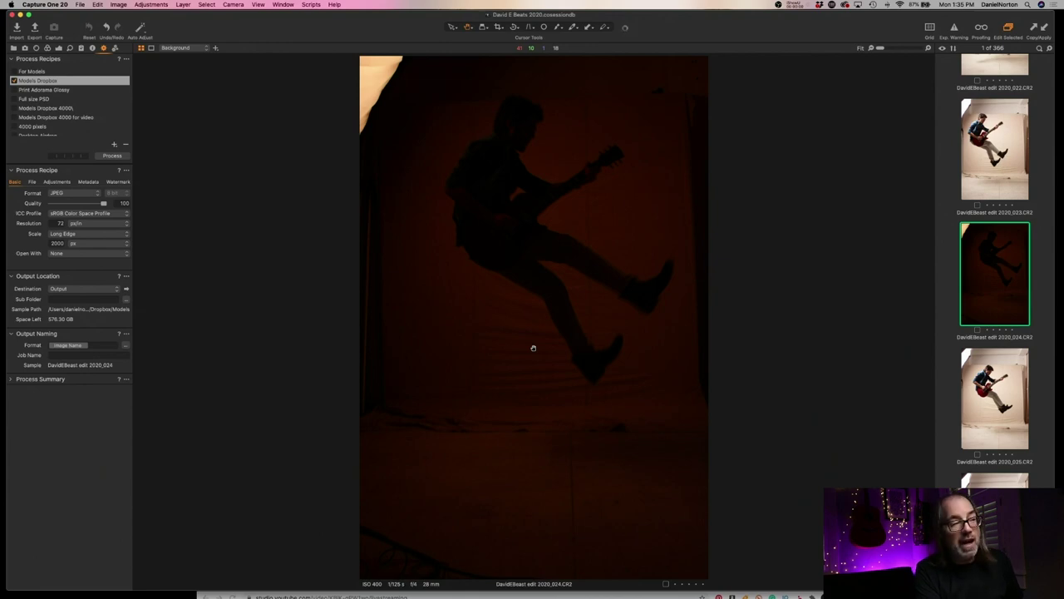
Go back from dark frame 024 through the earlier jump shots to review shot 017
key(Up)
key(Up)
key(Up)
key(Up)
key(Up)
key(Up)
key(Up)
key(Up)
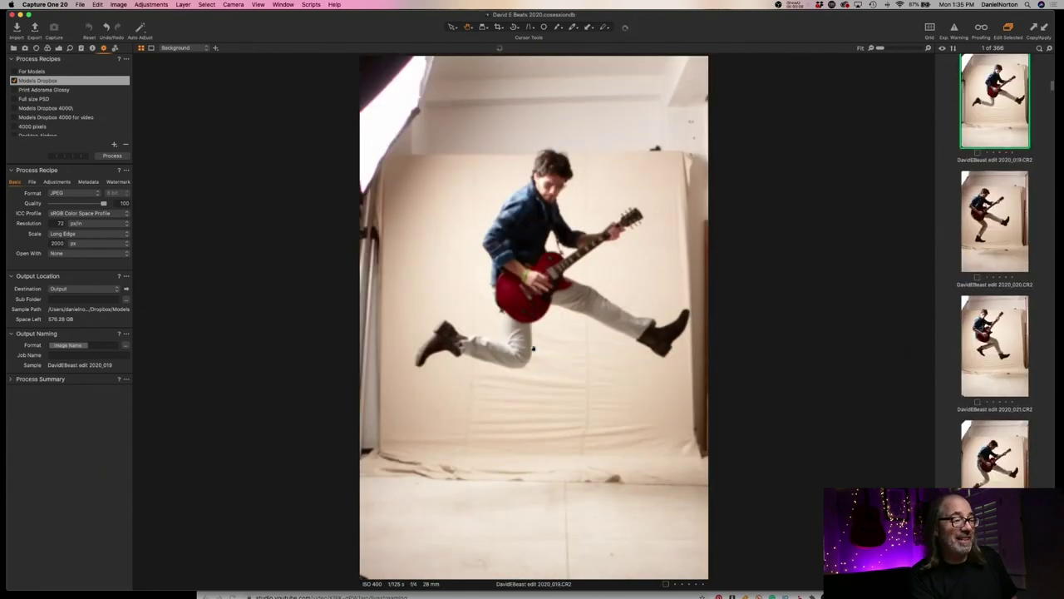
key(Down)
key(Down)
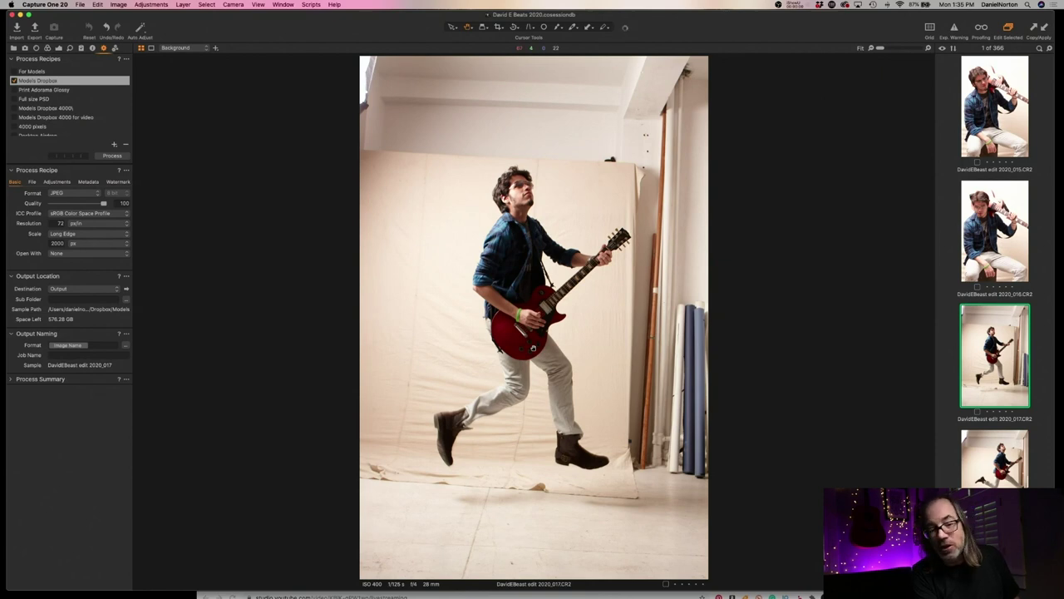
Review the jump sequence in order from shot 017 to shot 025
key(Down)
key(Down)
key(Down)
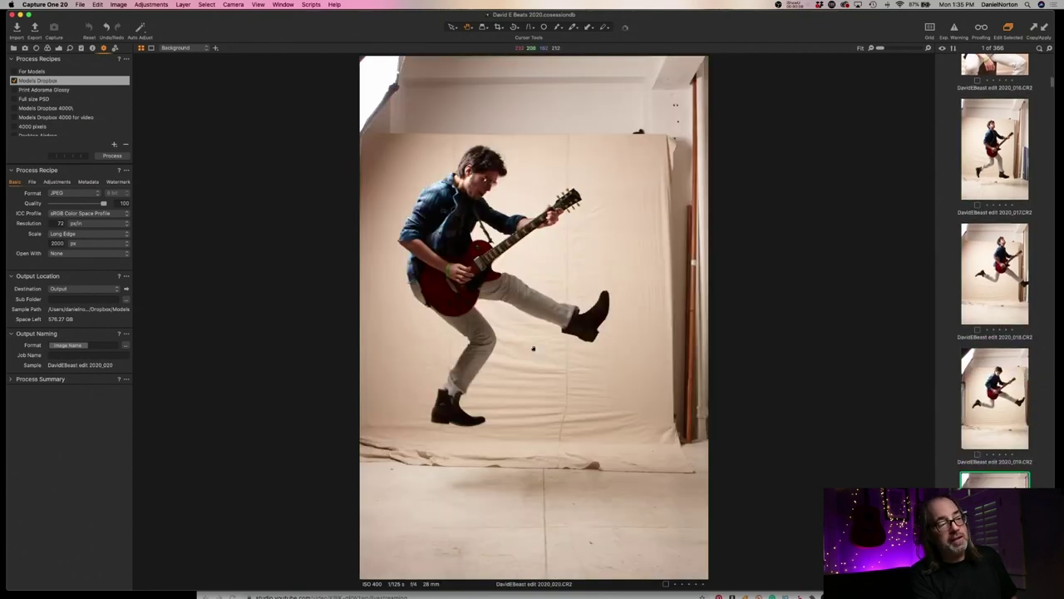
key(Down)
key(Down)
key(Down)
key(Down)
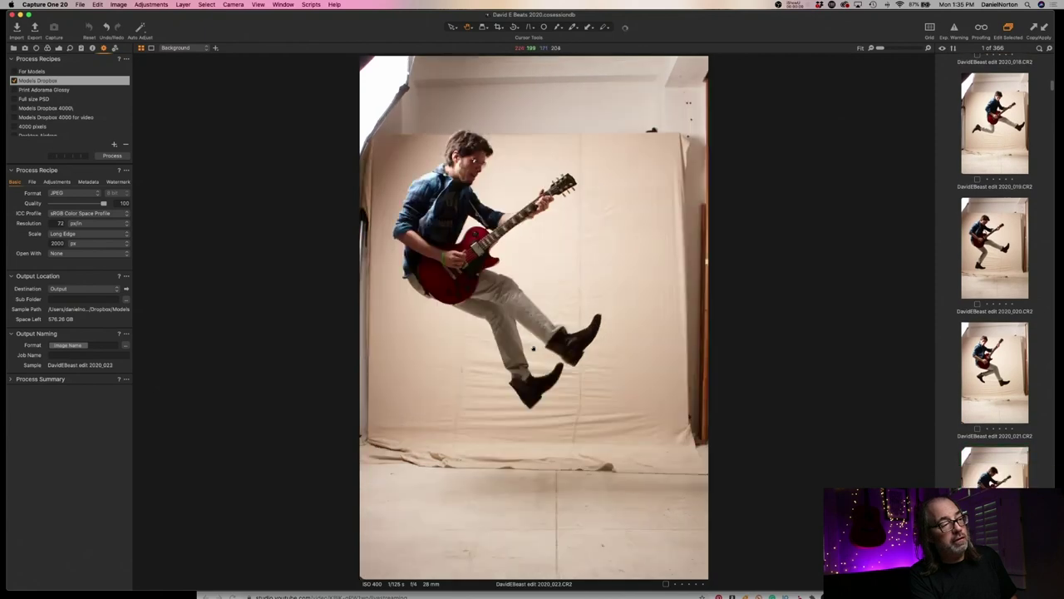
key(Down)
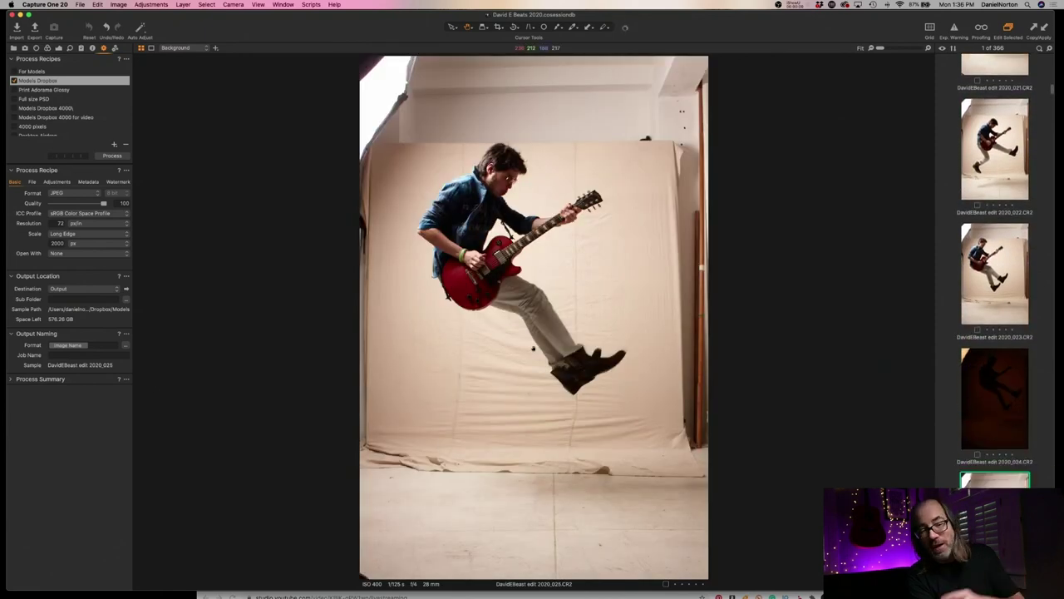
Browse the standing guitarist portraits from 026 to 044, and go back to portrait 042
key(Down)
key(Down)
key(Down)
key(Down)
key(Down)
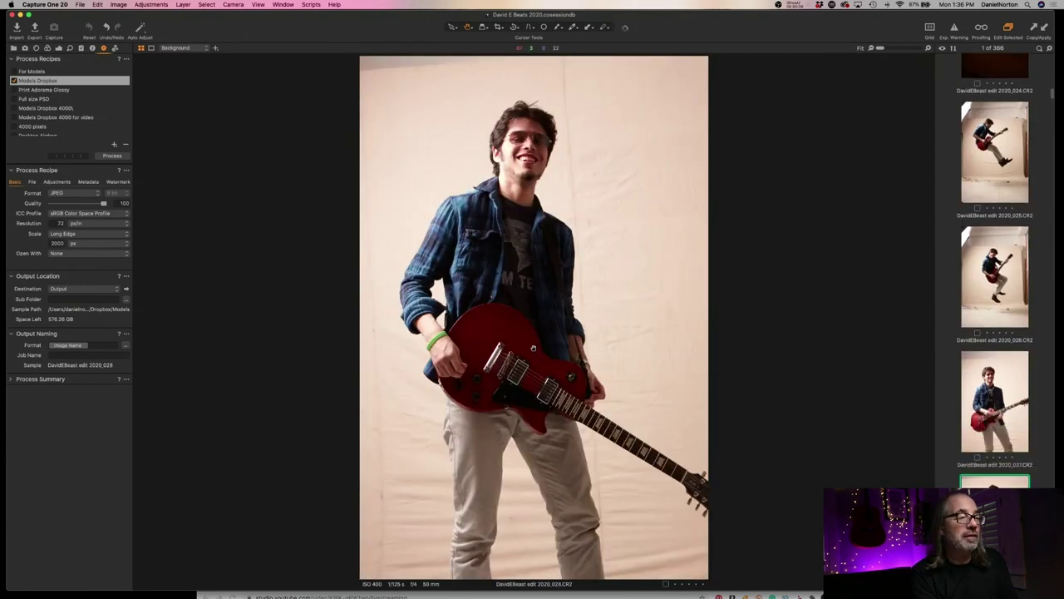
key(Down)
key(Down)
key(Down)
key(Down)
key(Down)
key(Down)
key(Down)
key(Down)
key(Down)
key(Down)
key(Down)
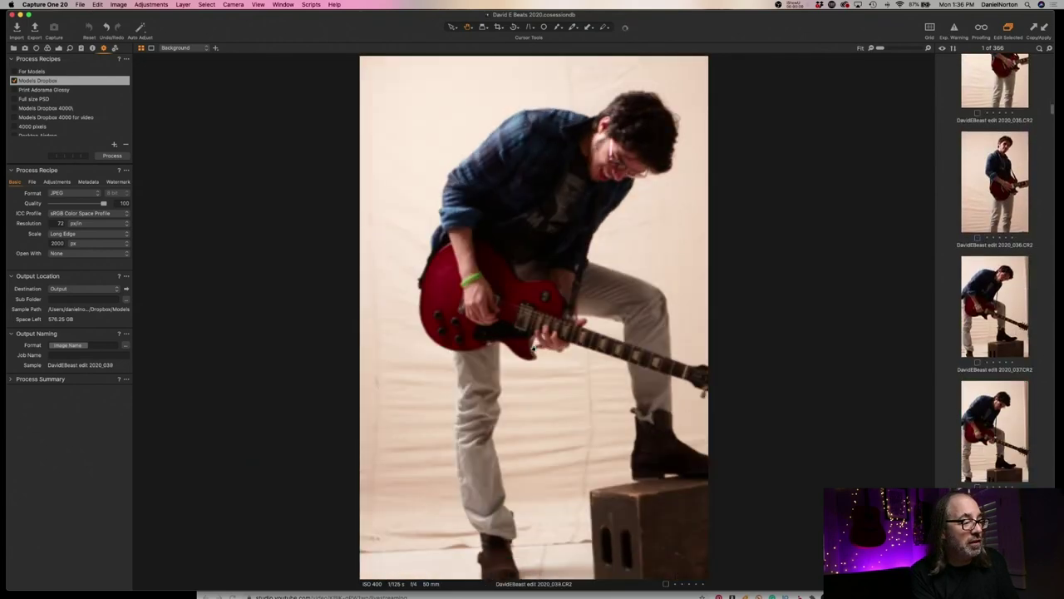
key(Down)
key(Down)
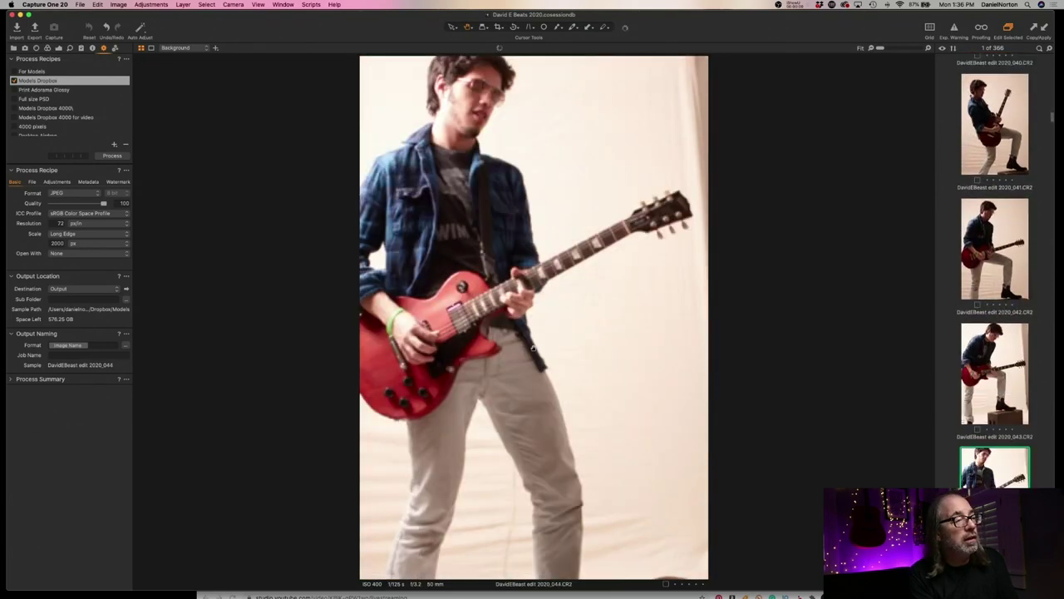
key(Up)
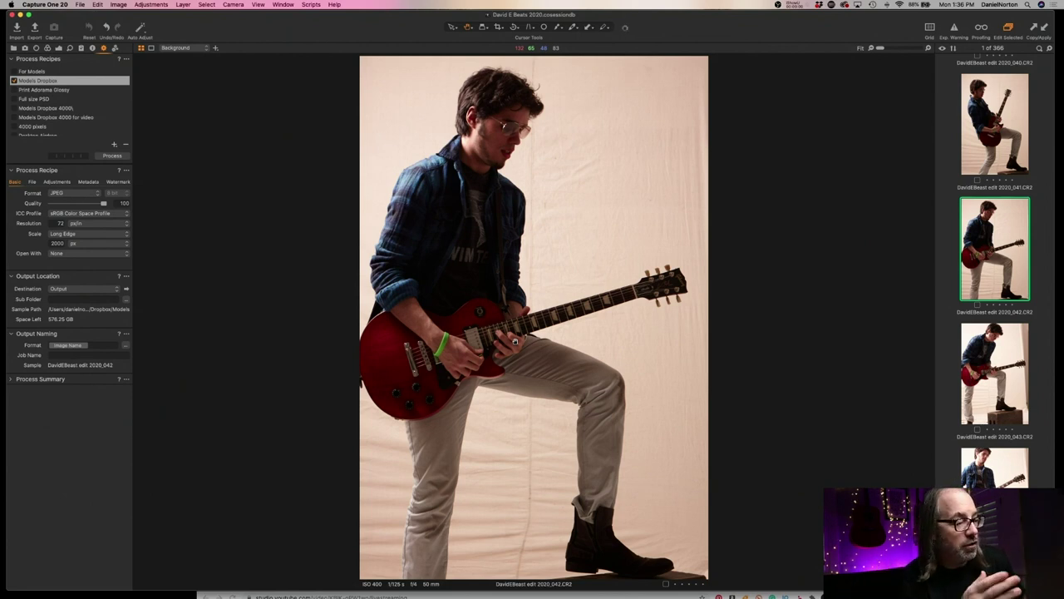
Browse from guitarist portrait 042 through portraits 044 and 049 to the rooftop drummer shot 054
key(Right)
key(Right)
key(Right)
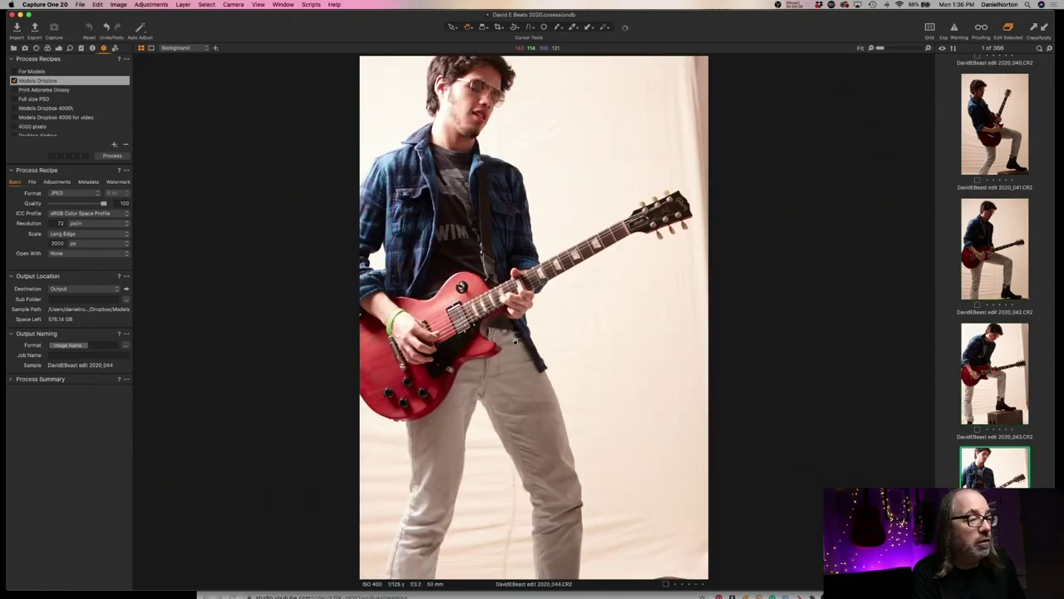
key(Right)
key(Right)
key(Right)
key(Right)
key(Right)
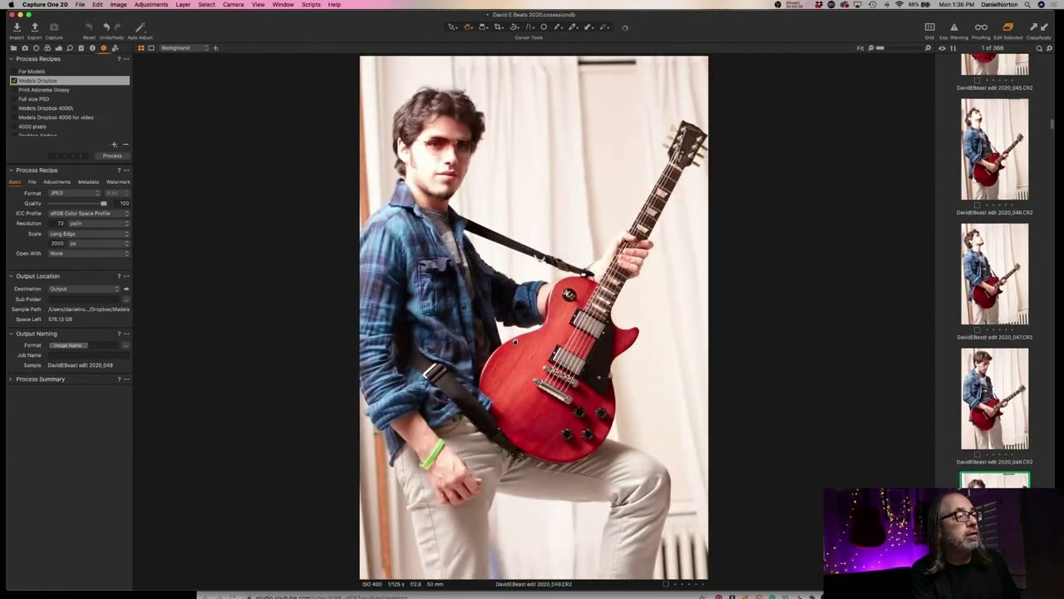
key(Right)
key(Right)
key(Right)
key(Right)
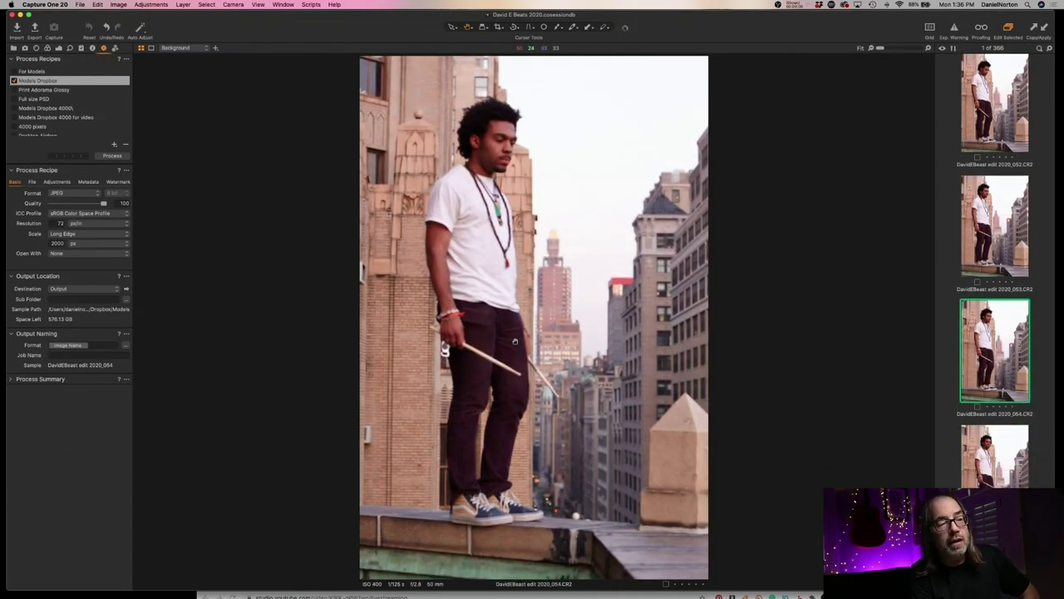
Review the rooftop drummer shots up to 060, reopen shot 054, and bring the thumbnails back to group shot 001
key(Right)
key(Right)
key(Right)
key(Right)
key(Right)
key(Right)
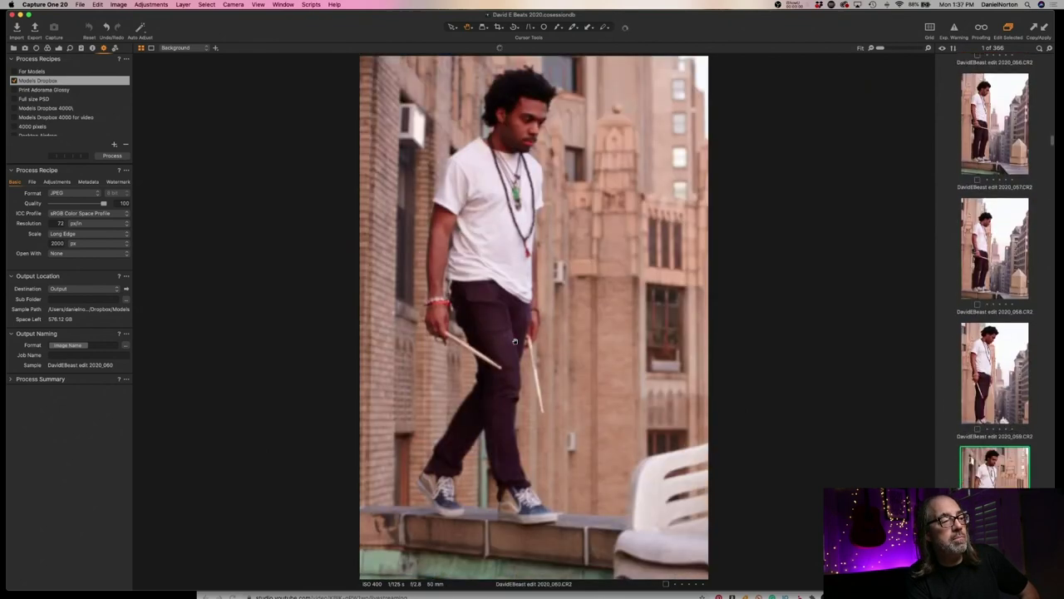
key(Left)
key(Left)
key(Left)
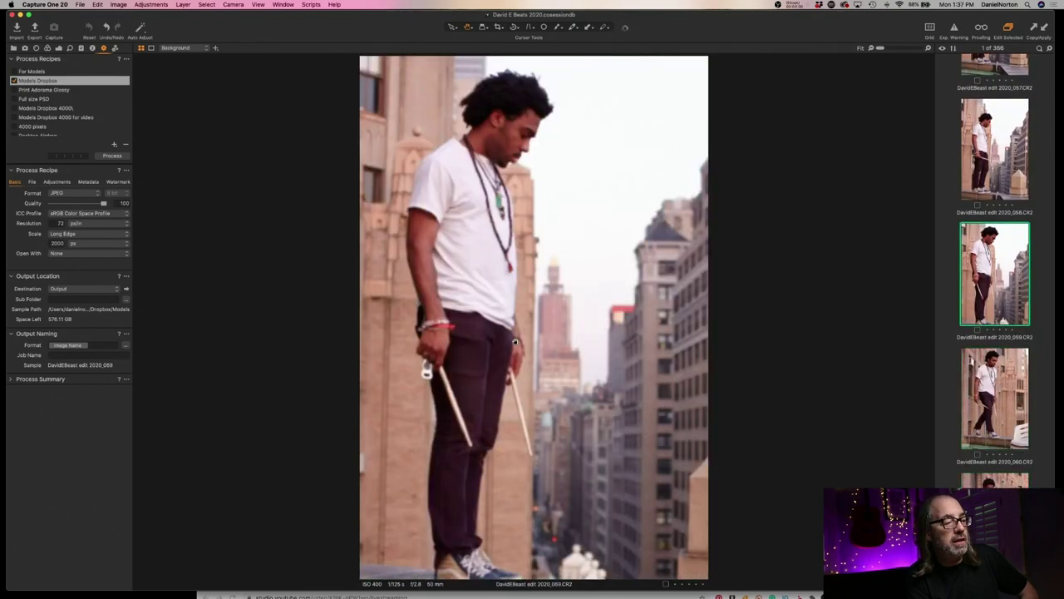
key(Left)
key(Left)
key(Left)
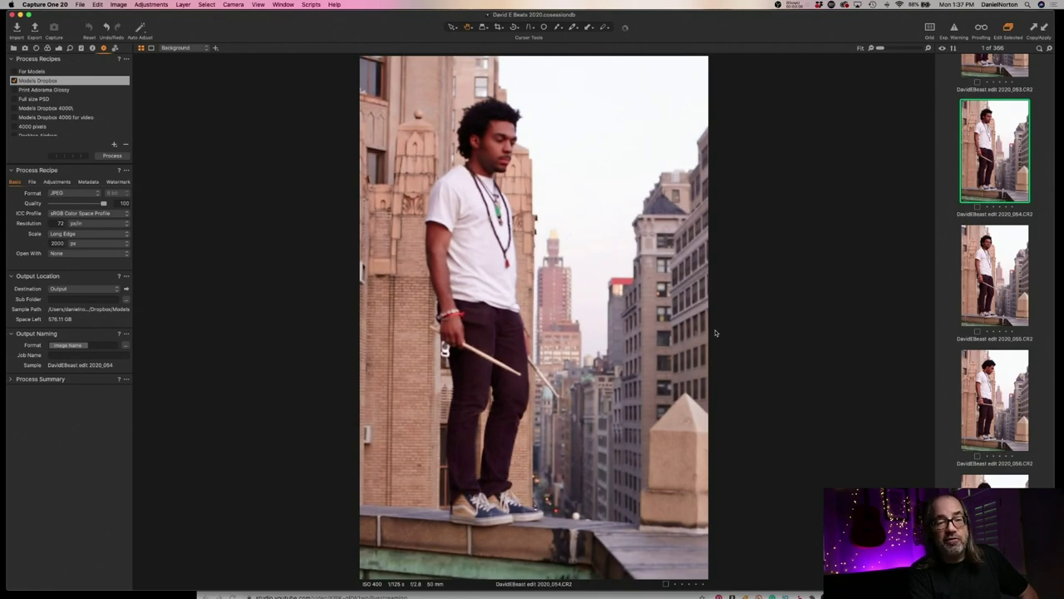
scroll(985, 330, up, 20)
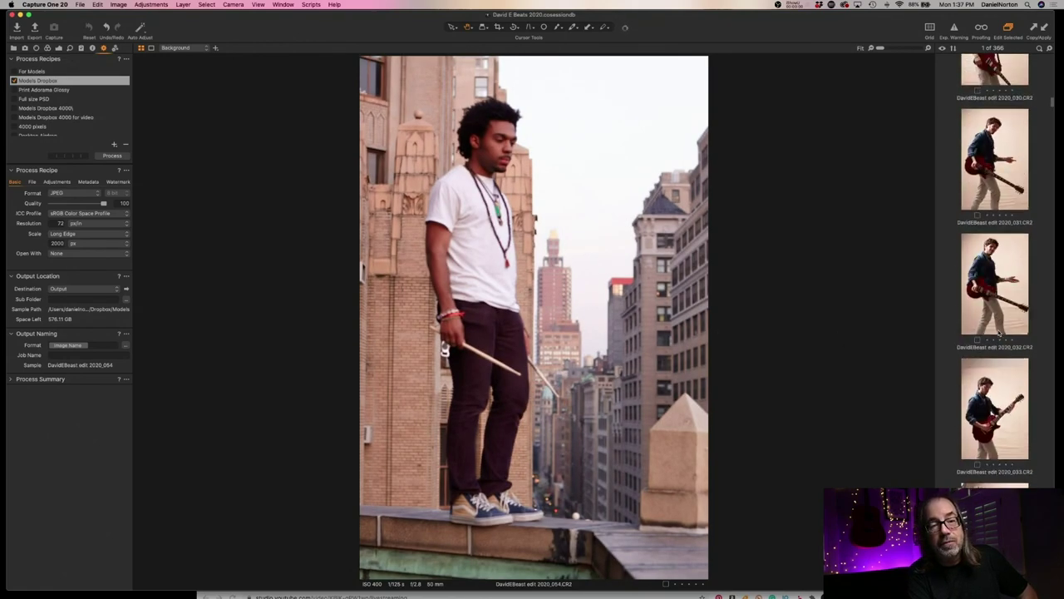
scroll(997, 333, up, 15)
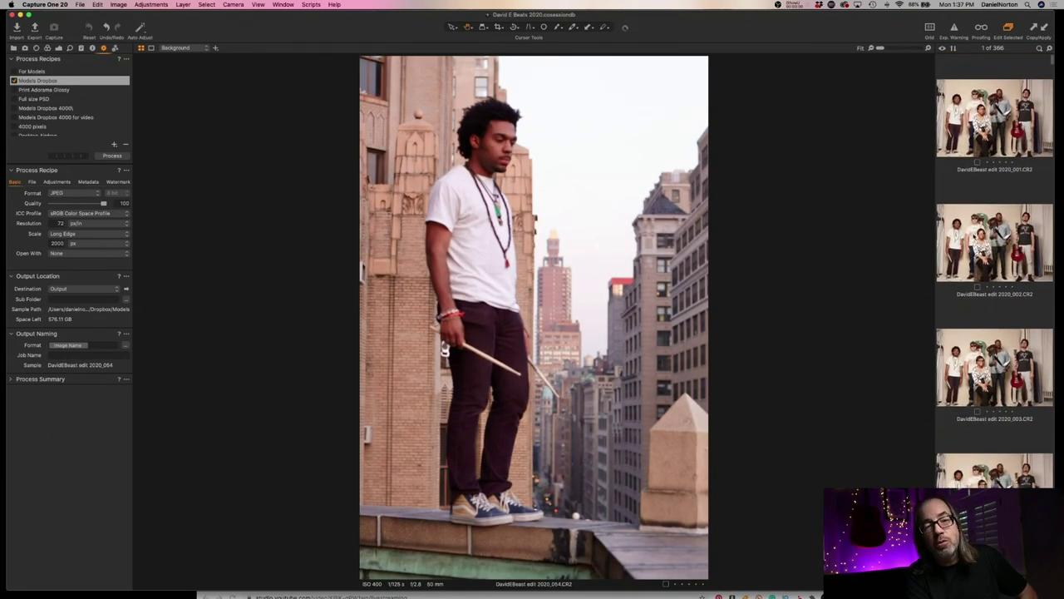
Review the studio group shots from 002 to 006 and continue to seated guitarist portrait 007
click(995, 241)
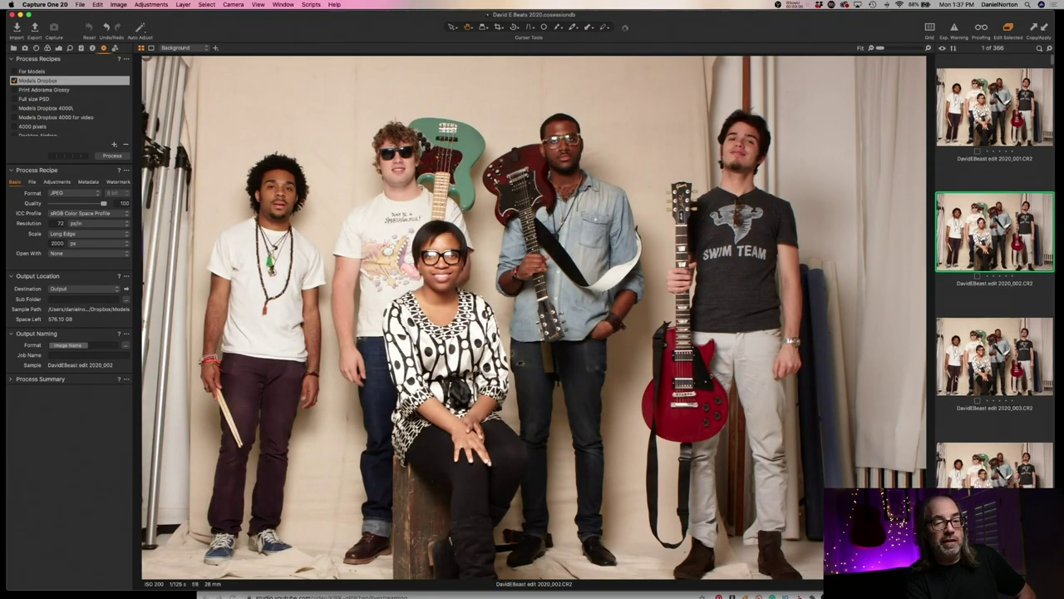
key(Down)
key(Down)
key(Down)
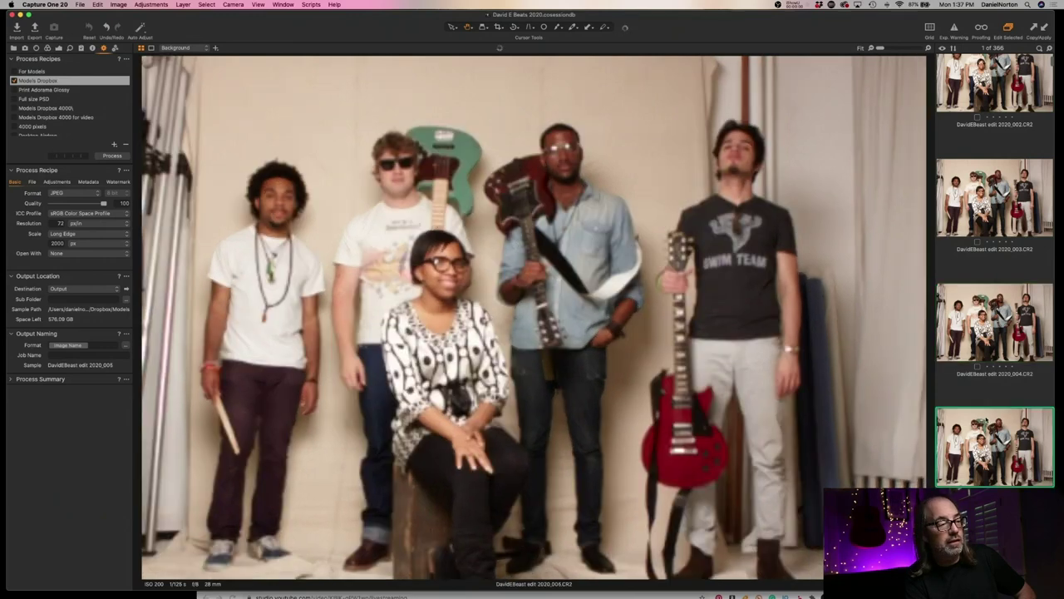
key(Down)
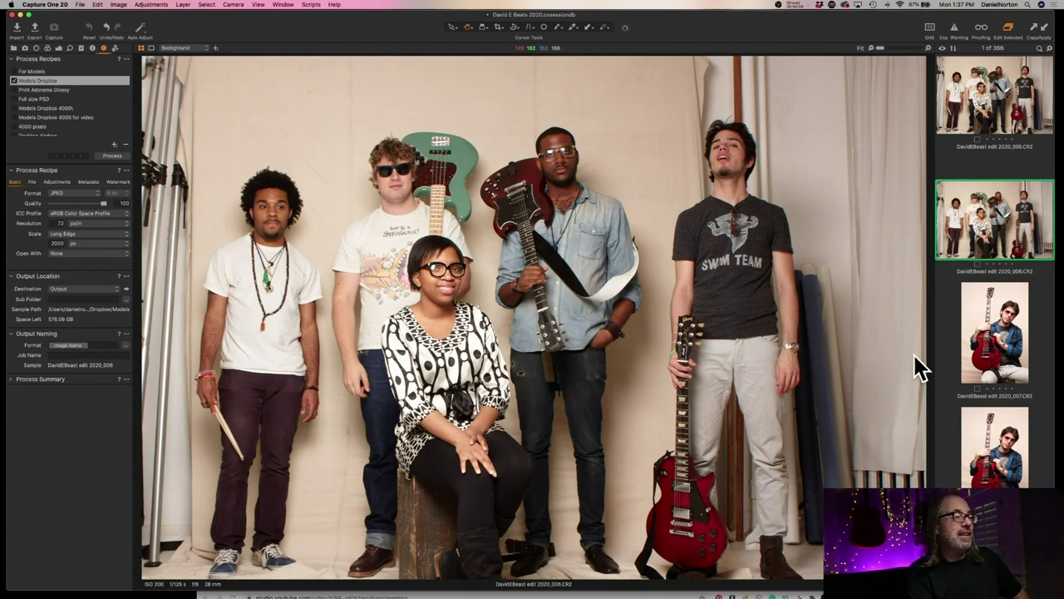
key(Down)
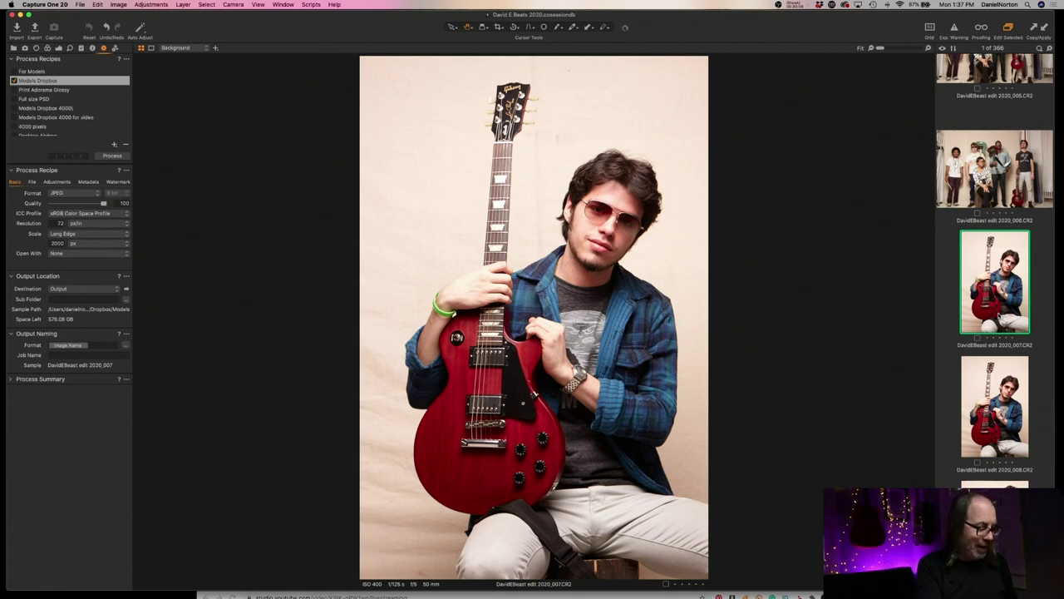
Browse from the last group shot through the seated guitarist portraits to jump shot 018
click(995, 169)
key(Down)
key(Down)
key(Down)
key(Down)
key(Down)
key(Down)
key(Down)
key(Down)
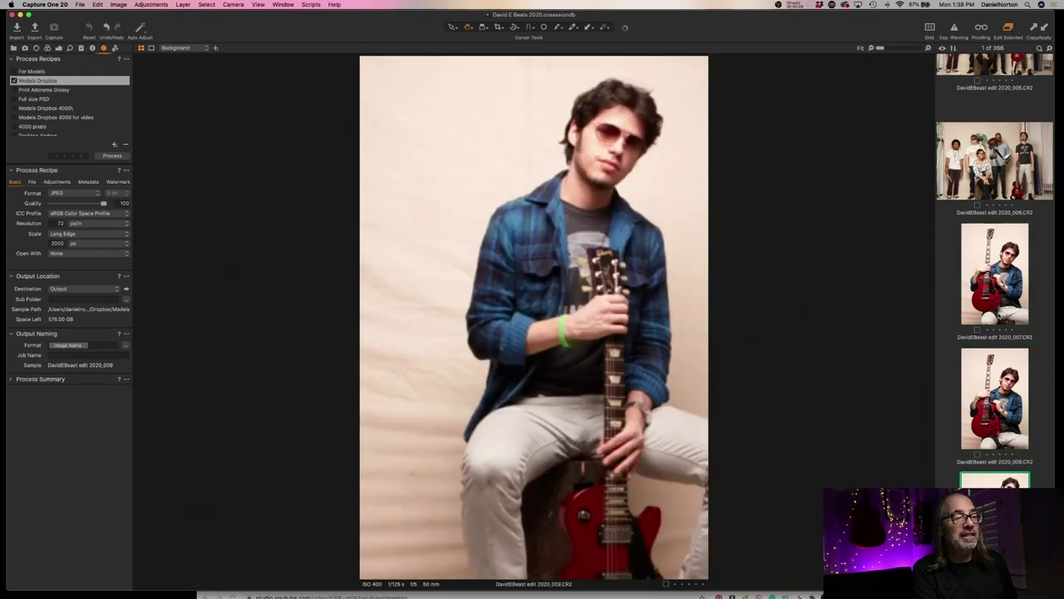
key(Down)
key(Down)
key(Down)
key(Down)
key(Down)
key(Down)
key(Down)
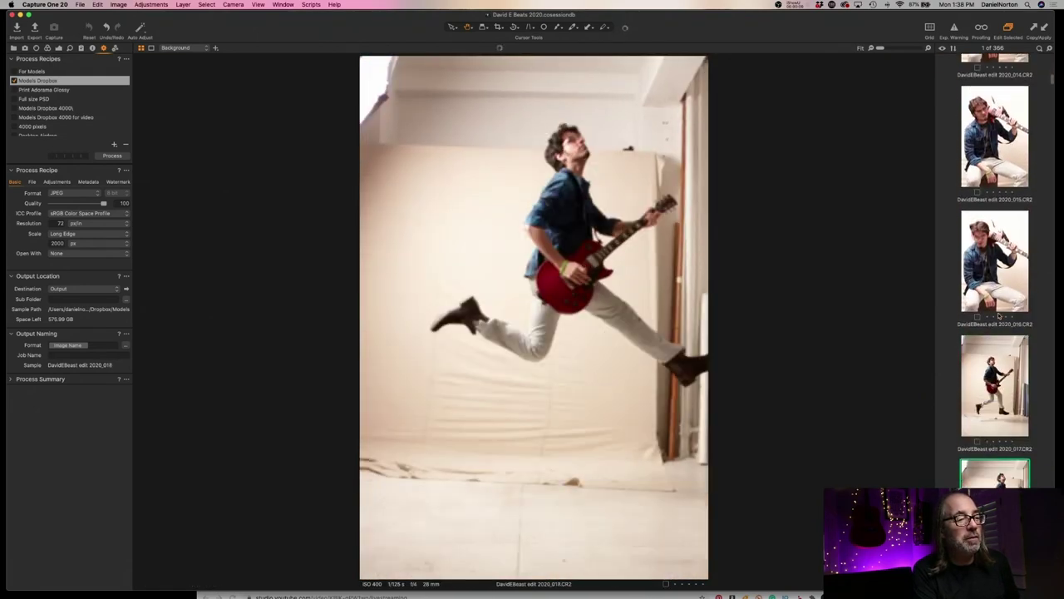
Review the guitarist's jump sequence from 018 through 026 and continue to standing portrait 029
key(Down)
key(Down)
key(Down)
key(Down)
key(Down)
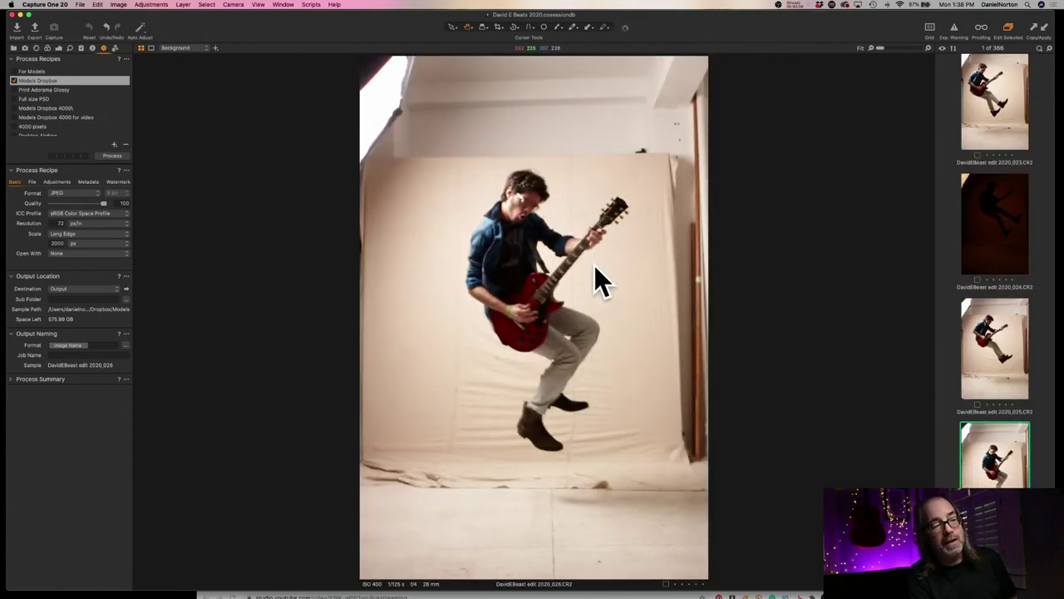
key(Down)
key(Down)
key(Down)
key(Down)
key(Down)
key(Down)
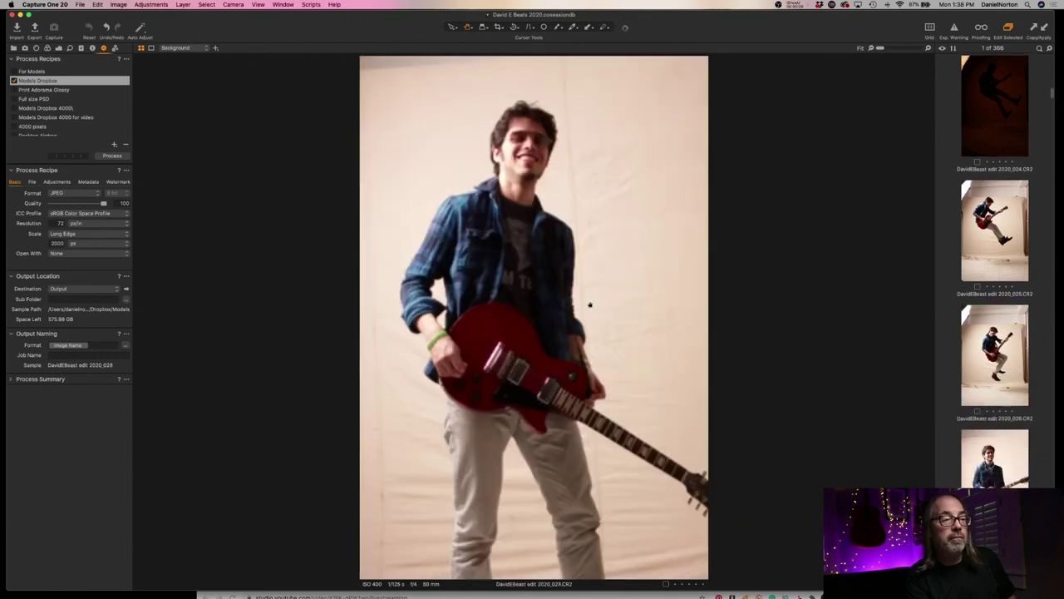
Browse the standing guitarist portraits from 029 to the white-curtain portrait 046
key(Down)
key(Down)
key(Down)
key(Down)
key(Down)
key(Down)
key(Down)
key(Down)
key(Down)
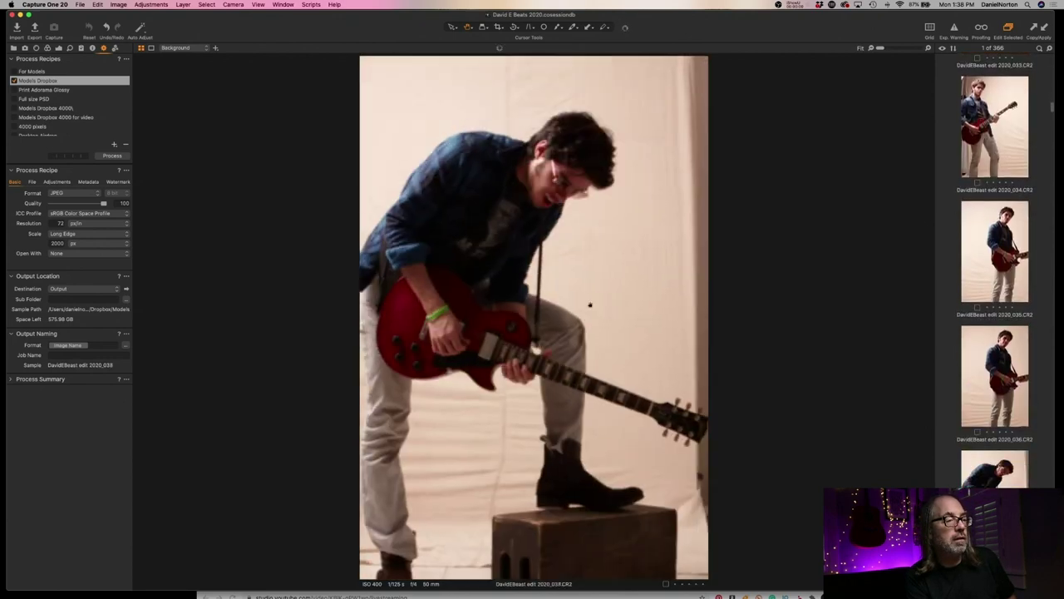
key(Down)
key(Down)
key(Down)
key(Down)
key(Down)
key(Down)
key(Down)
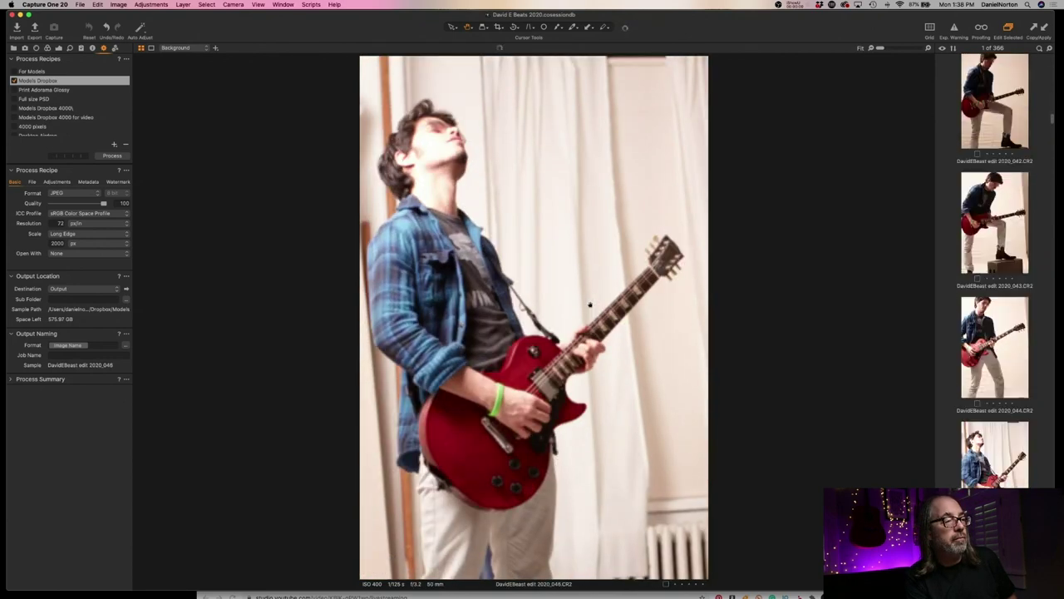
Continue to rooftop drummer shot 054, then go back through the white-curtain guitarist portraits to 045
key(Down)
key(Down)
key(Down)
key(Down)
key(Down)
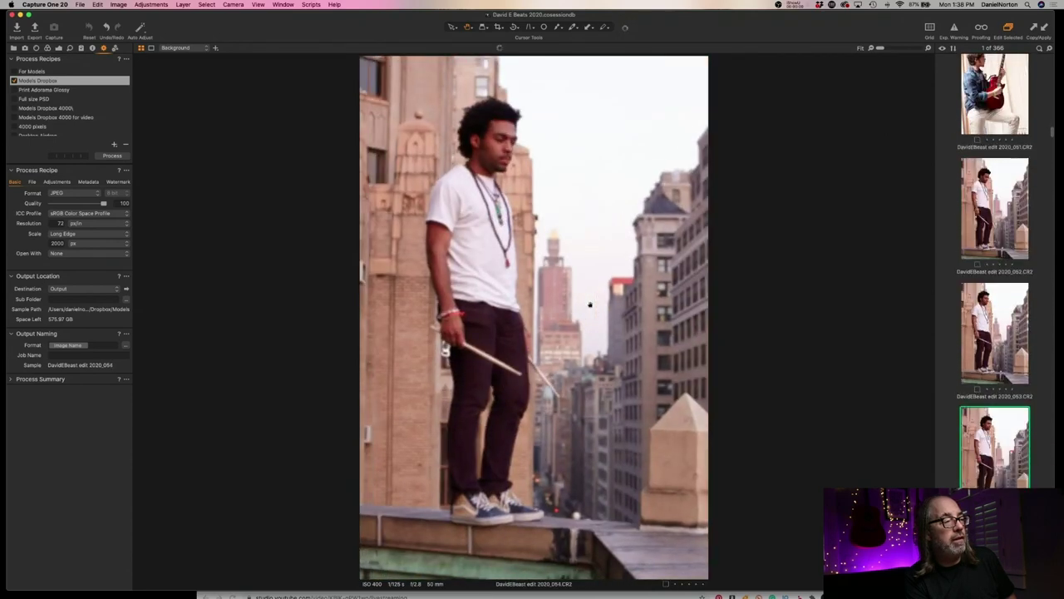
key(Up)
key(Up)
key(Up)
key(Up)
key(Up)
key(Up)
key(Up)
key(Up)
key(Up)
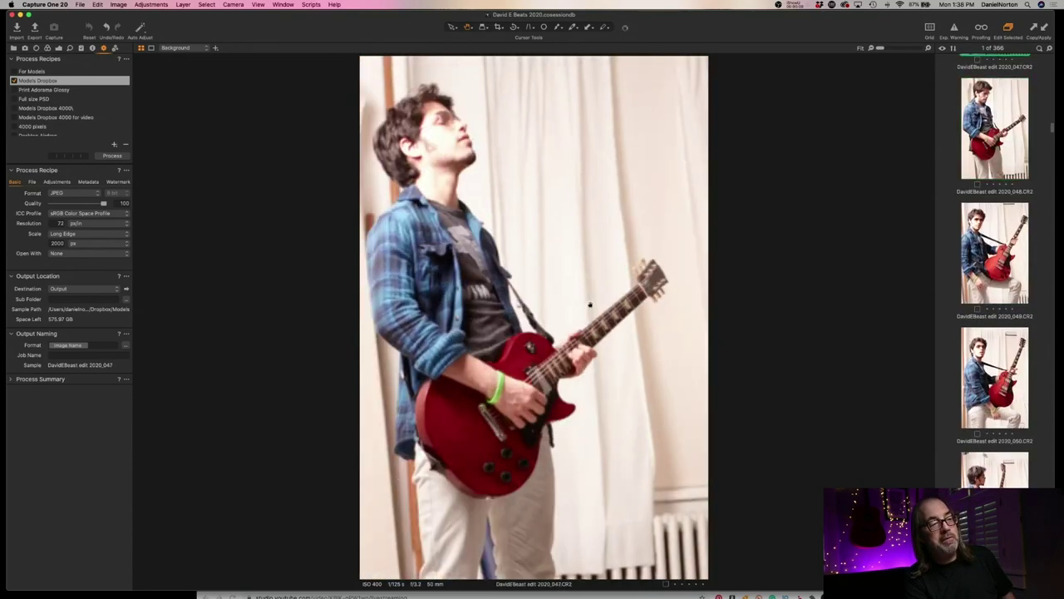
key(Up)
key(Down)
key(Down)
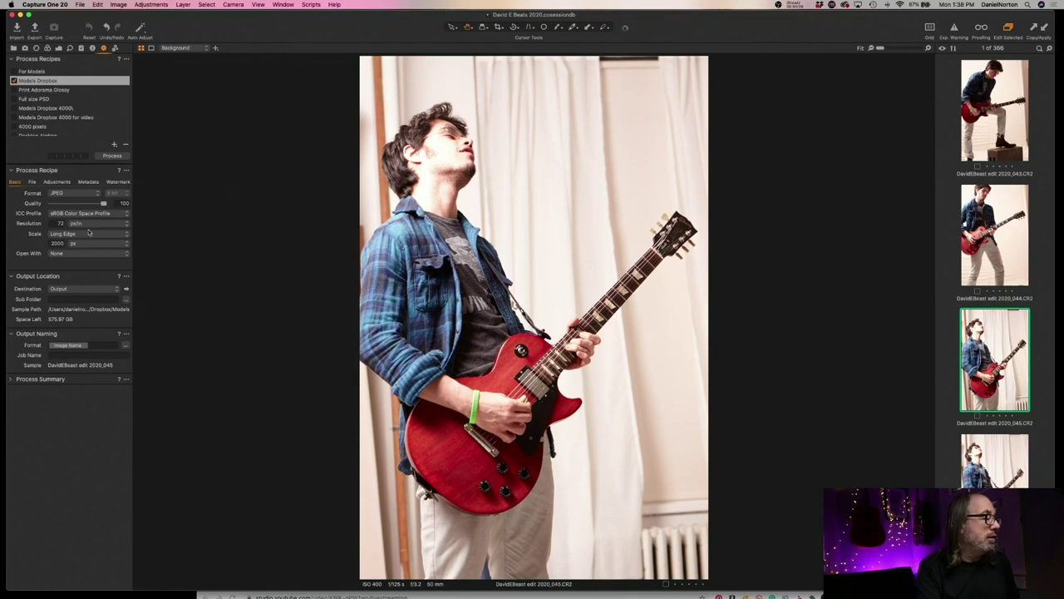
Adjust guitarist portrait 045 by cooling the white balance to about 5290 K and setting Levels to shadow 18 and midtone -0.03
click(26, 48)
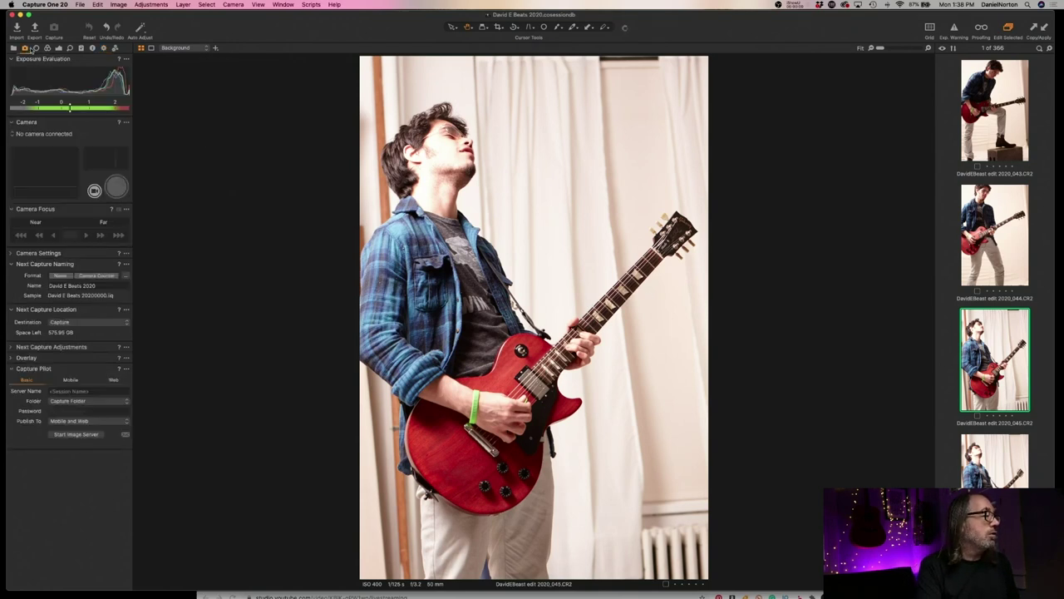
click(58, 48)
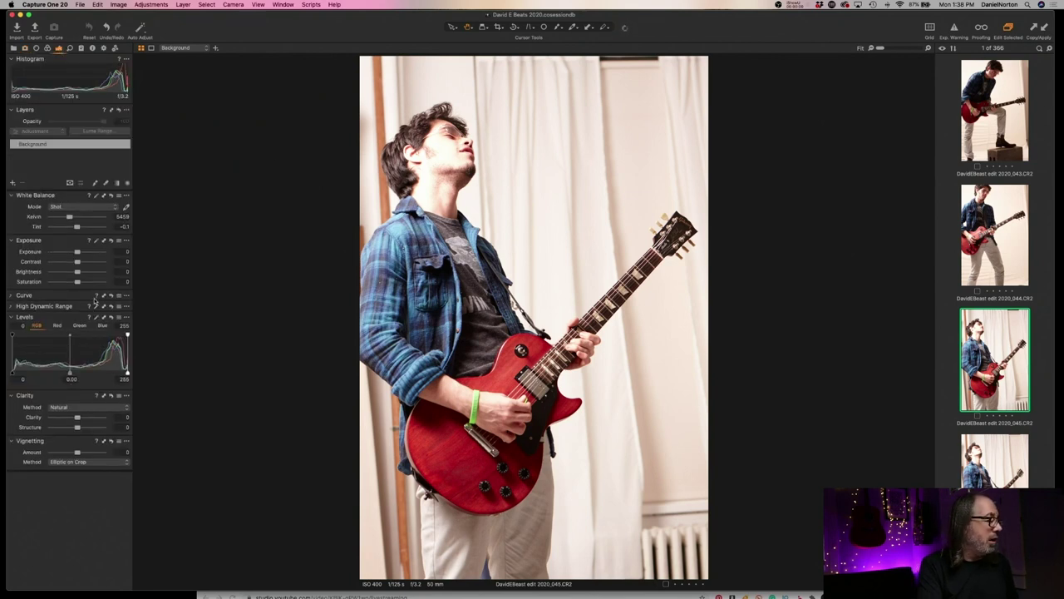
drag(18, 372, 126, 373)
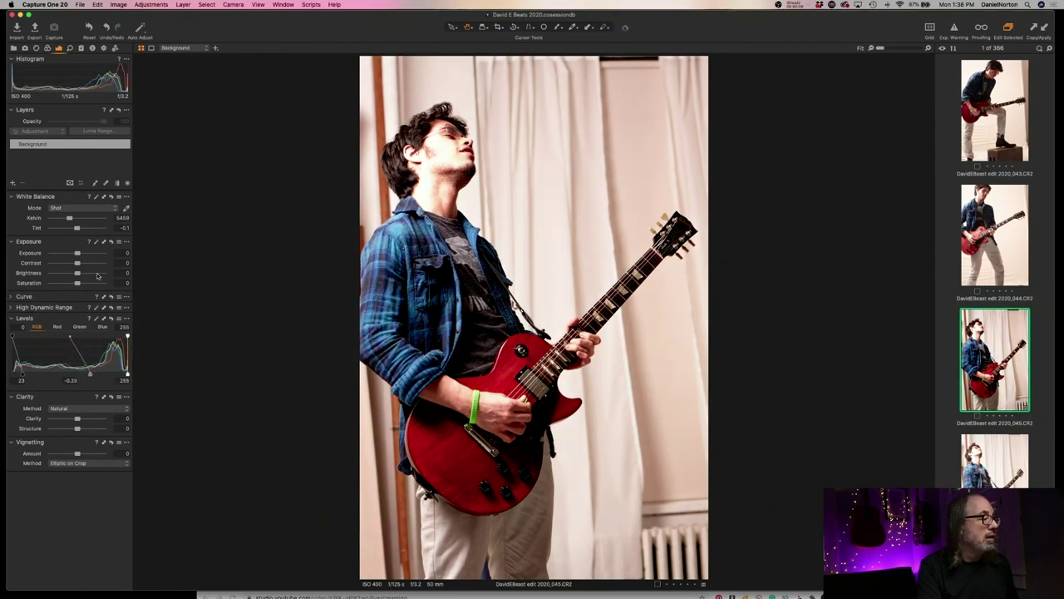
drag(71, 219, 69, 218)
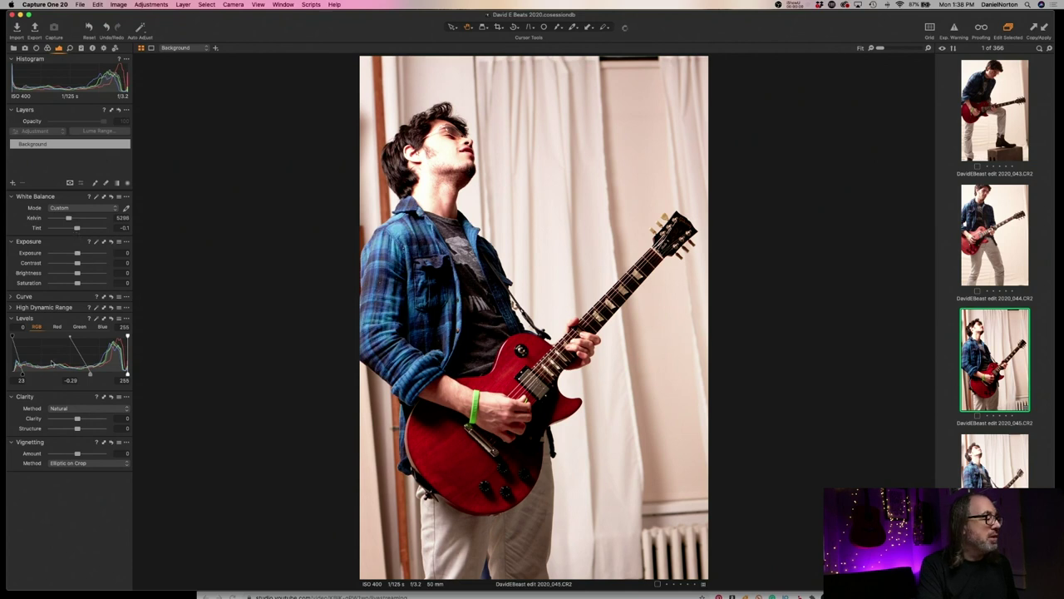
drag(24, 377, 20, 376)
drag(89, 375, 75, 376)
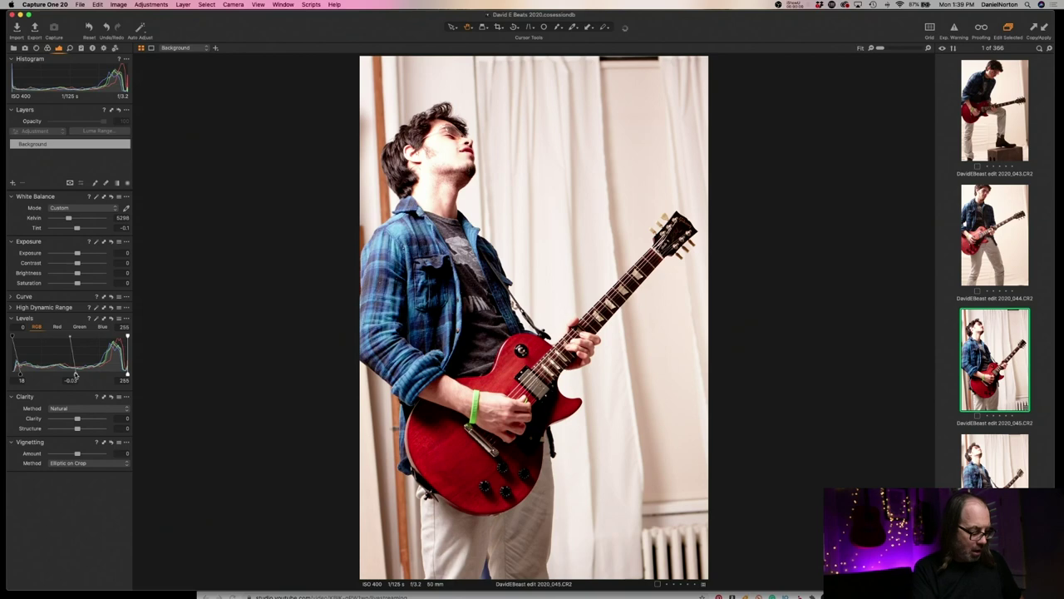
Browse from guitarist portrait 045 to rooftop drummer shots 054 and 055
key(Down)
key(Down)
key(Down)
key(Down)
key(Down)
key(Down)
key(Down)
key(Down)
key(Down)
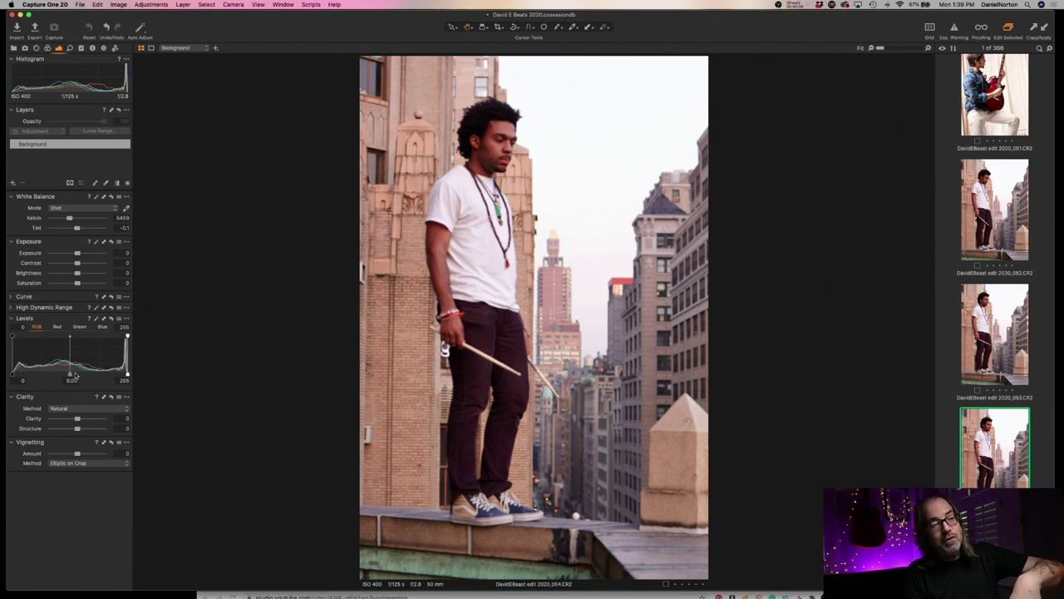
key(Down)
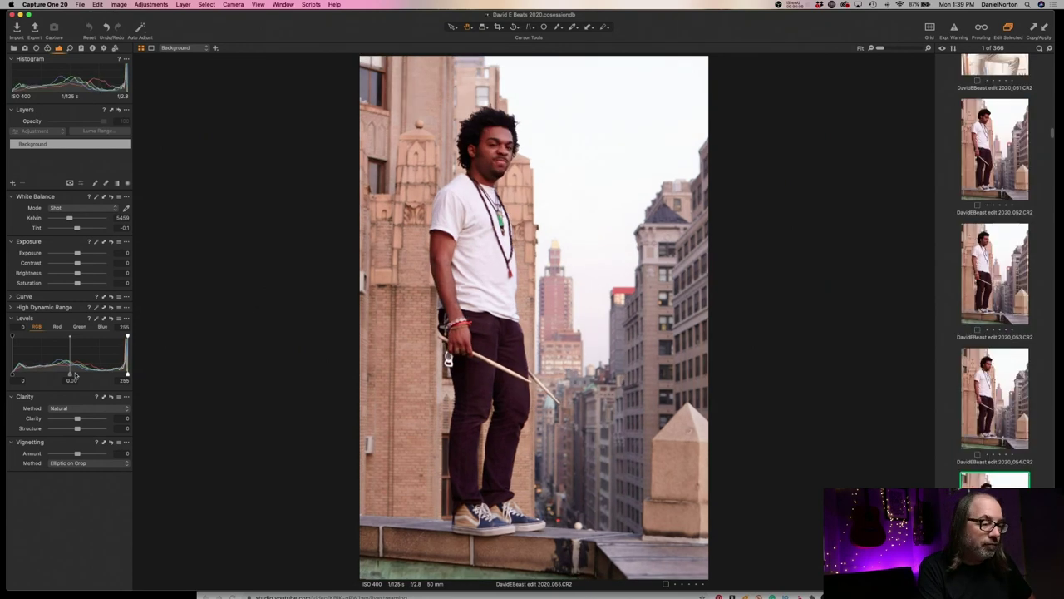
Review the rooftop drummer shots from 055 to the brick-wall shot 061
key(Down)
key(Down)
key(Down)
key(Down)
key(Down)
key(Down)
key(Down)
key(Down)
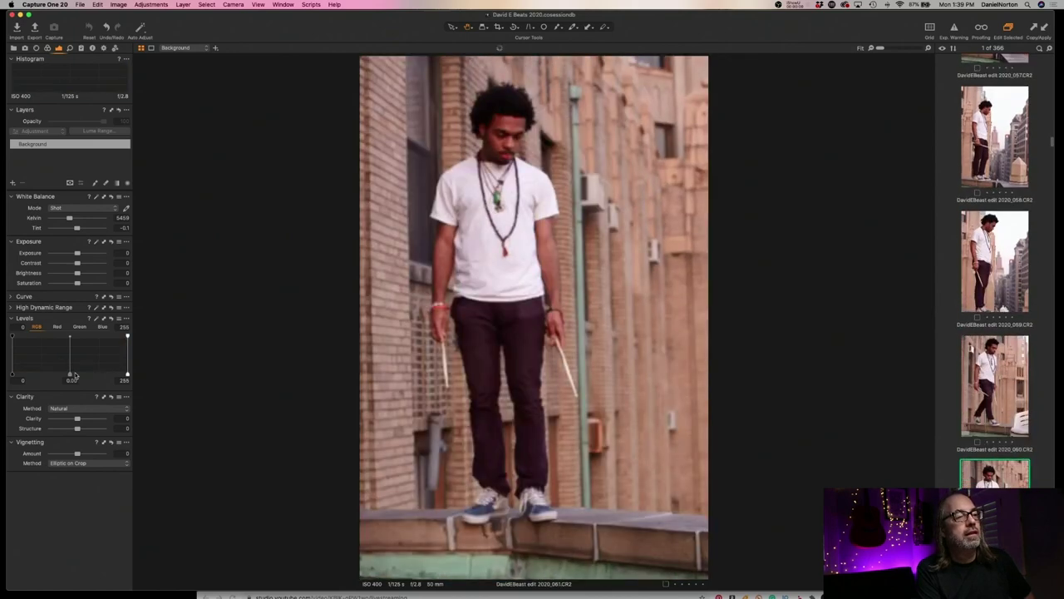
Compare the dressing-room drummer portraits around 064 and go back through 063 to 062
key(Up)
key(Down)
key(Down)
key(Up)
key(Down)
key(Up)
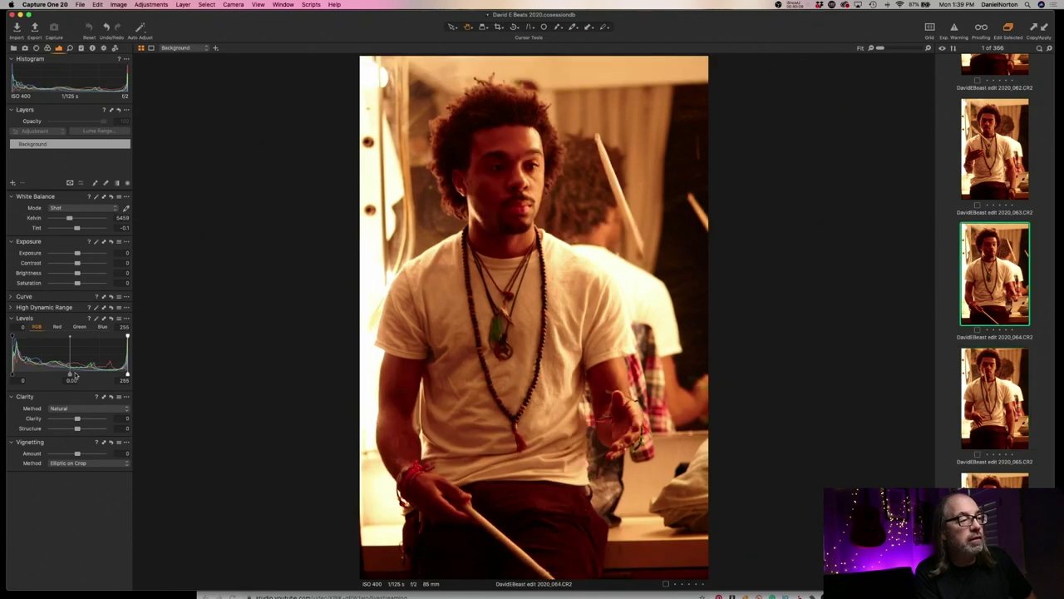
key(Up)
key(Up)
key(Down)
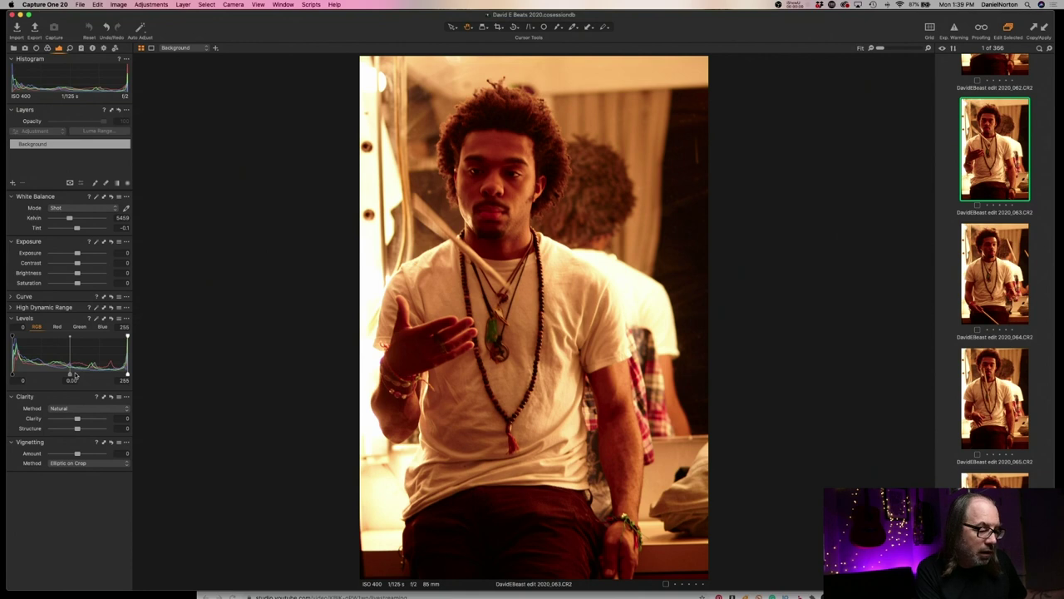
key(Up)
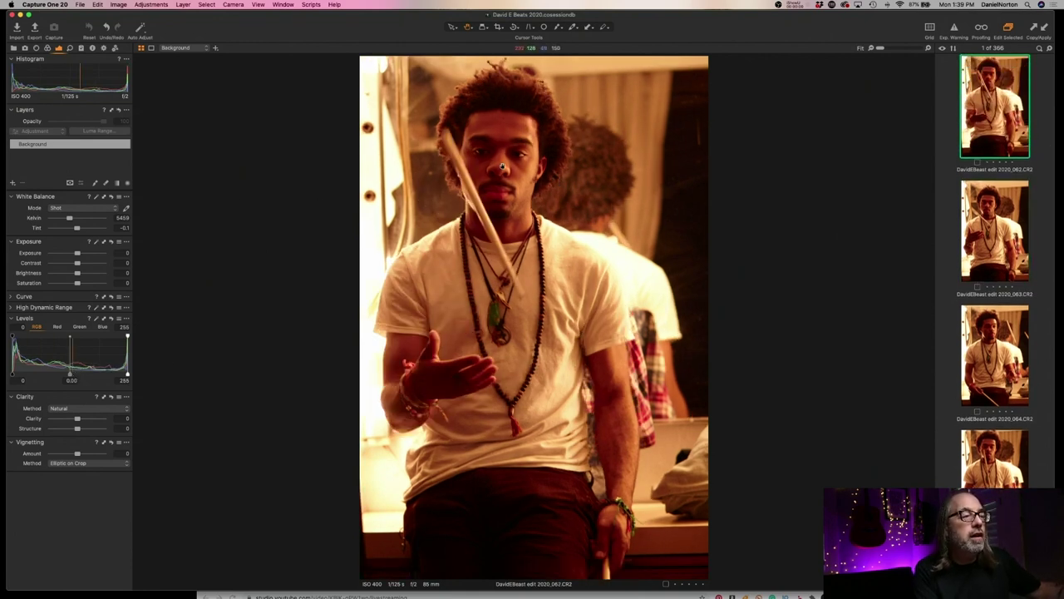
Inspect the drummer's face and necklaces in portrait 062 at 100%, then return to the full image
click(498, 166)
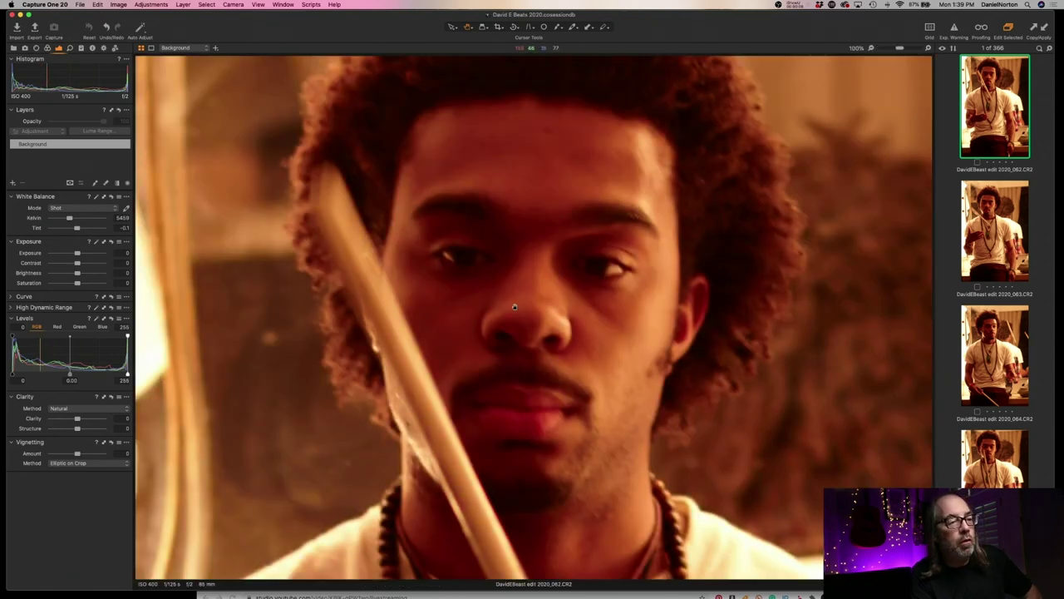
scroll(530, 320, down, 10)
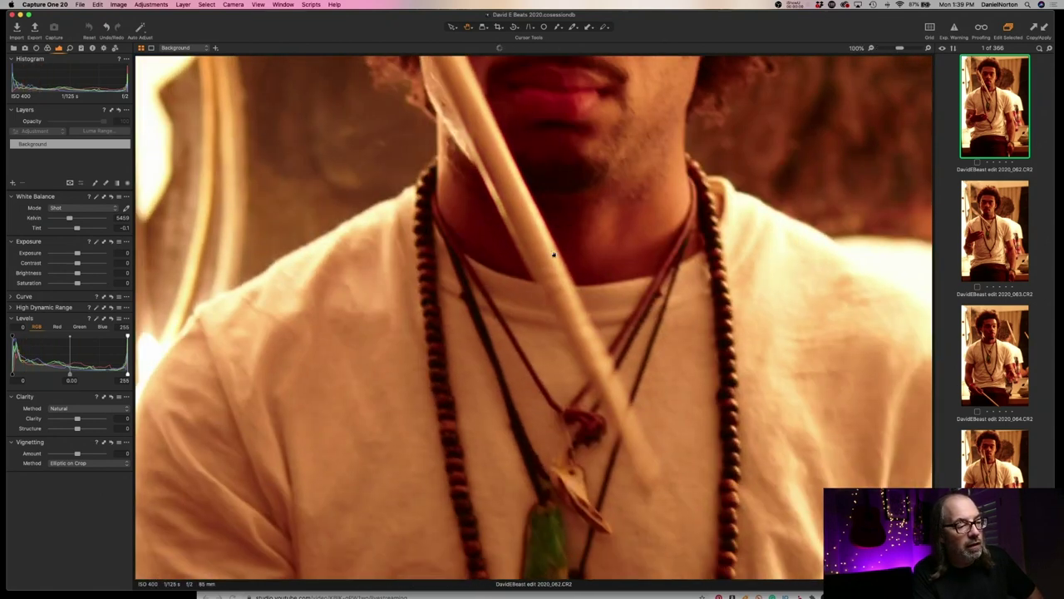
click(553, 255)
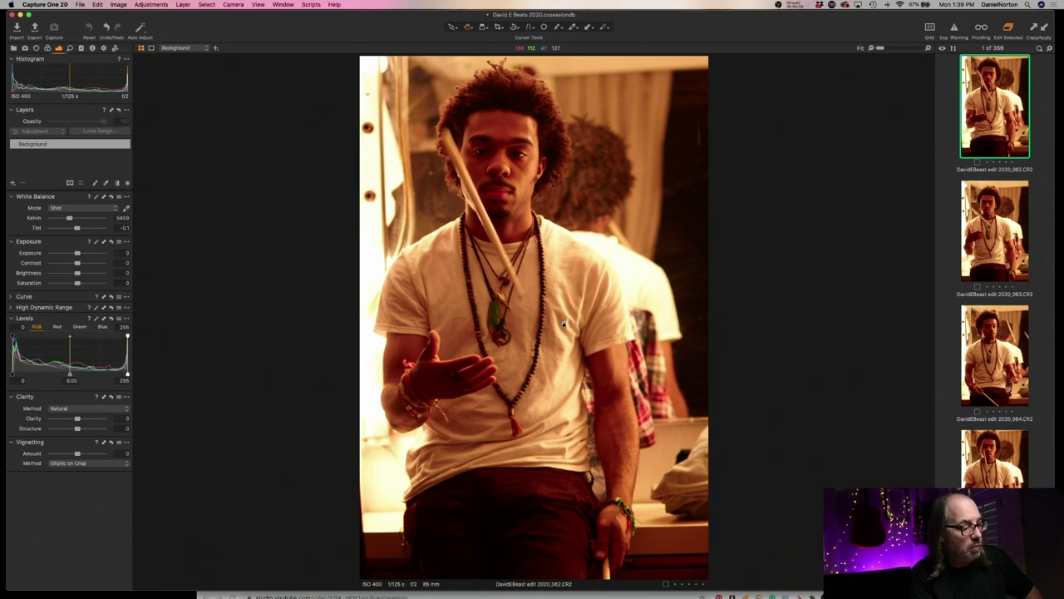
Review drummer portraits 062 to 068 and inspect the drumstick and mirror reflection in 068 at 100%
key(Right)
key(Right)
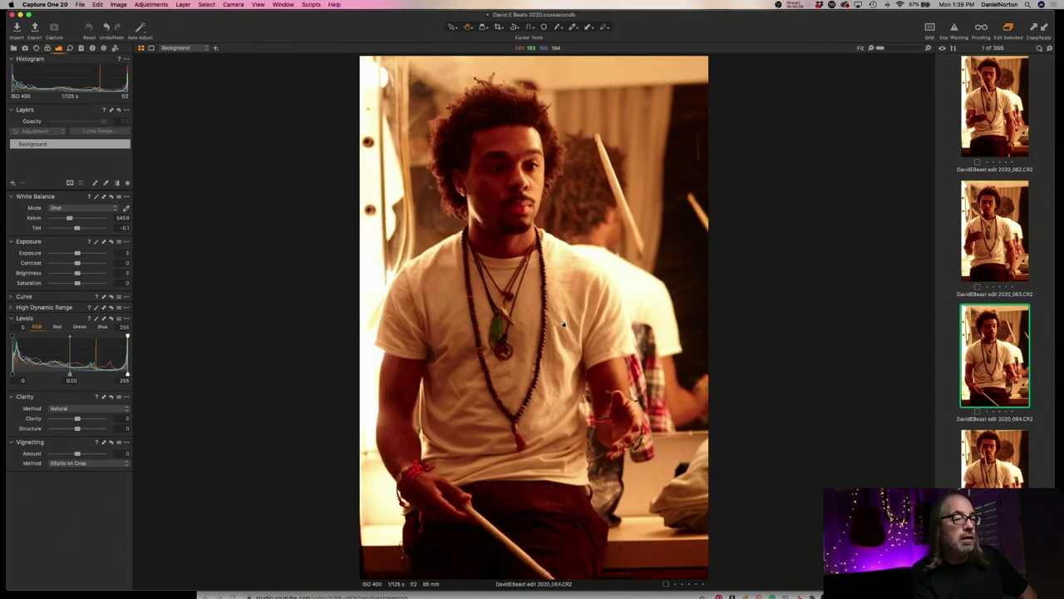
key(Right)
key(Right)
key(Right)
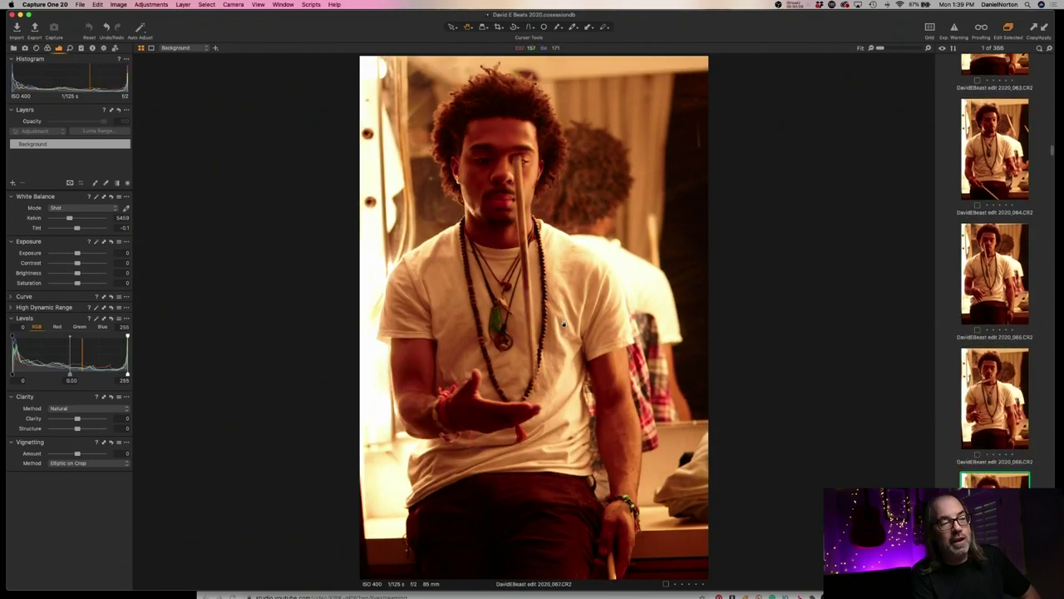
key(Right)
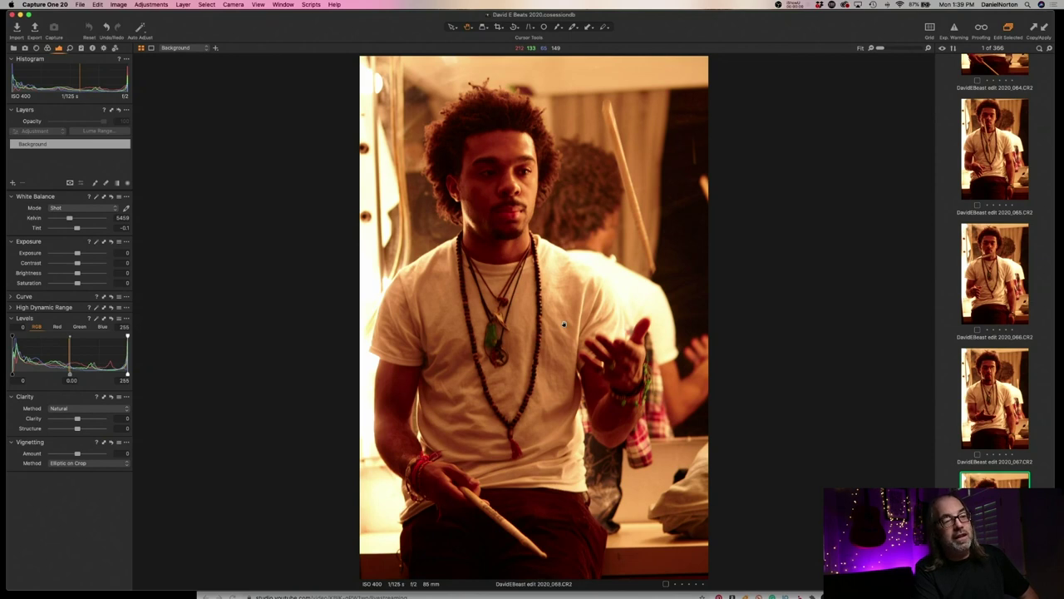
click(628, 179)
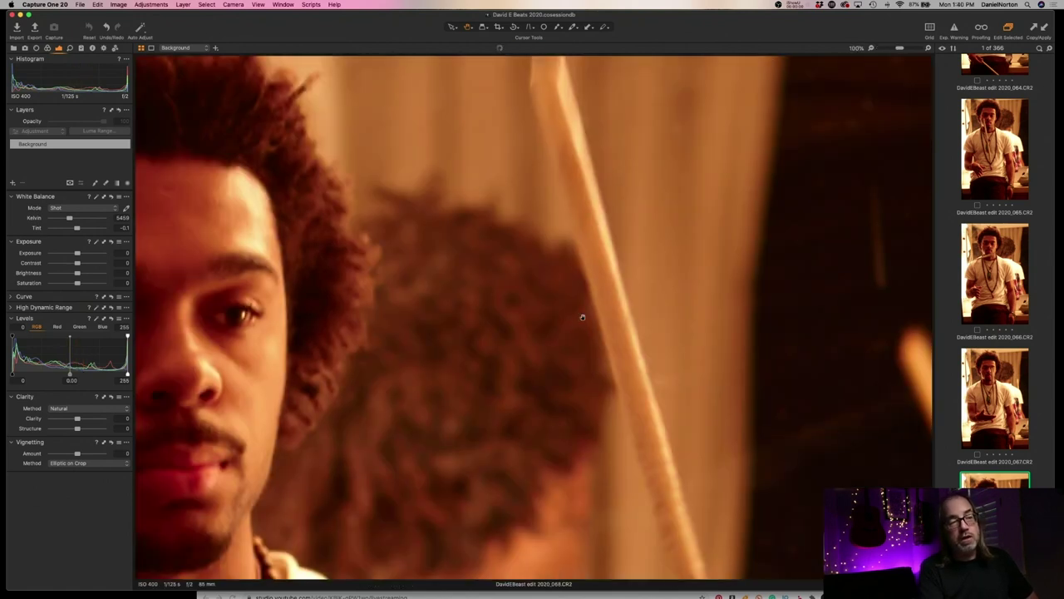
click(623, 354)
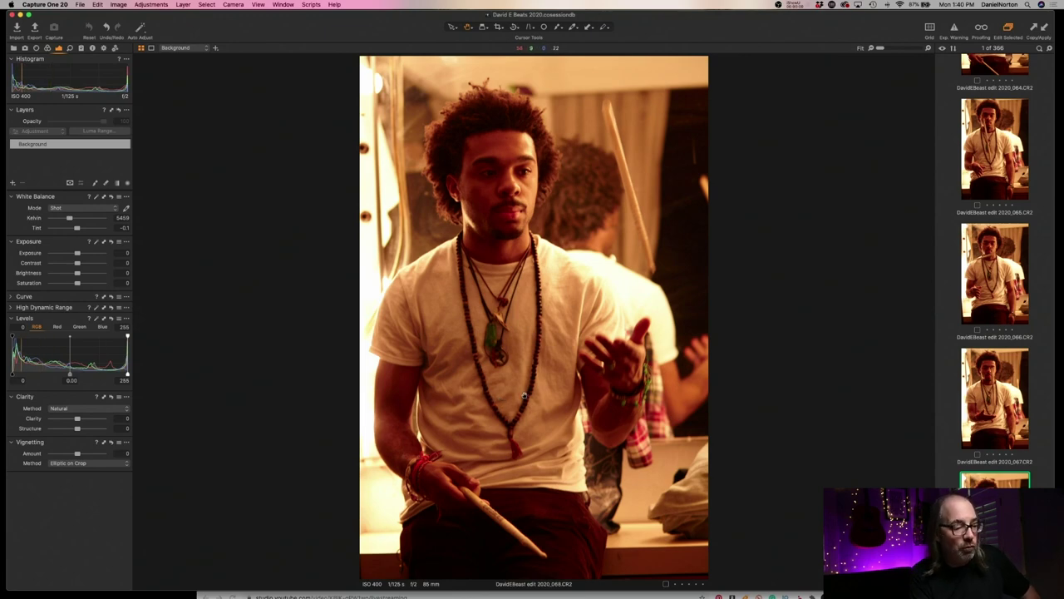
Browse the remaining dressing-room drummer portraits after 068 and continue to bassist portrait 076
key(Right)
key(Right)
key(Right)
key(Right)
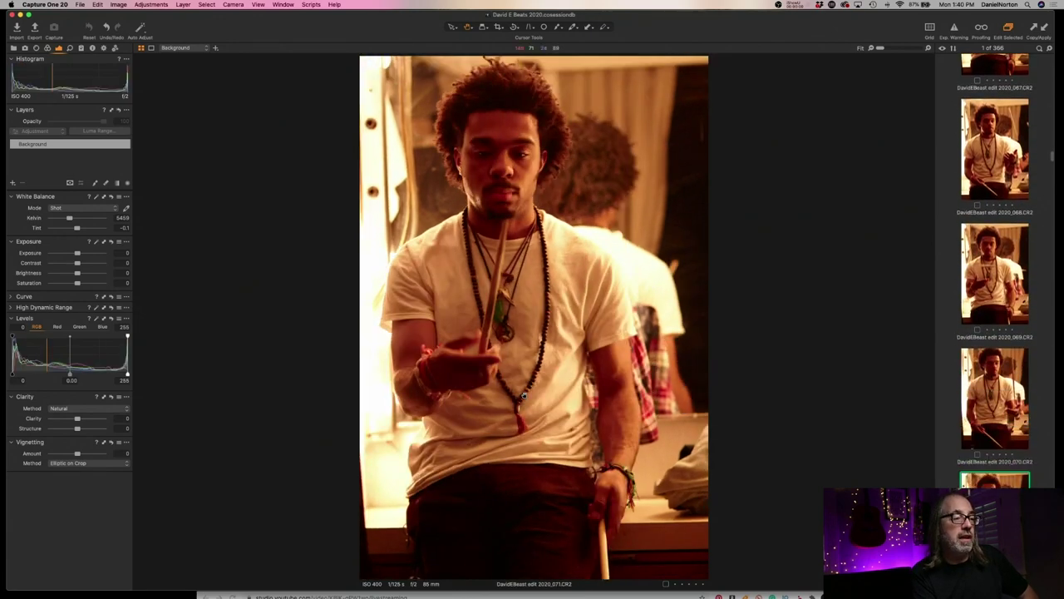
key(Right)
key(Right)
key(Right)
key(Right)
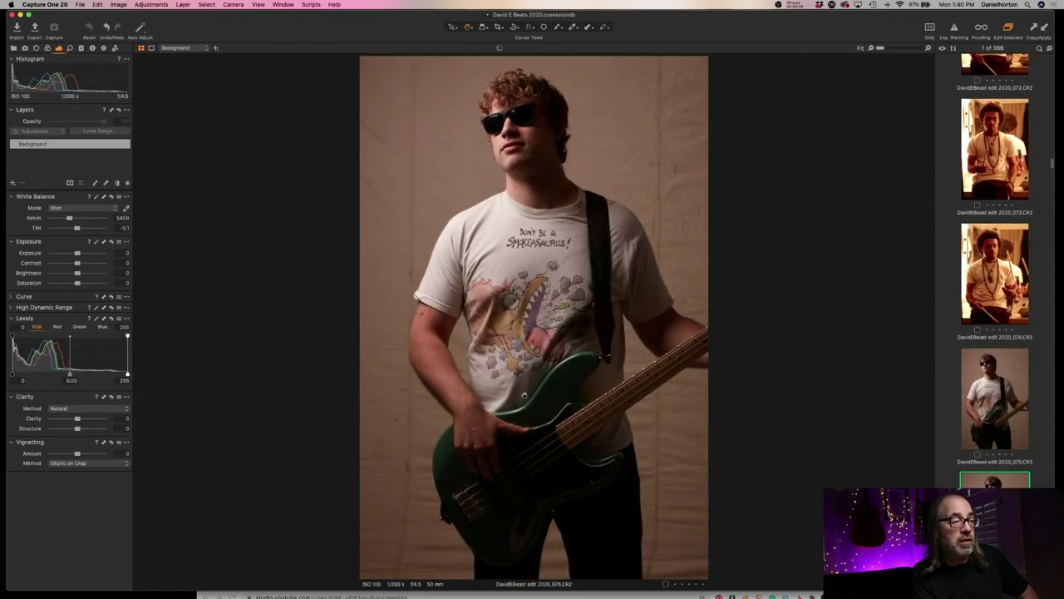
Review the bassist portraits from 076 to the smoking shot 081
key(Right)
key(Right)
key(Right)
key(Right)
key(Right)
key(Right)
key(Right)
key(Right)
key(Right)
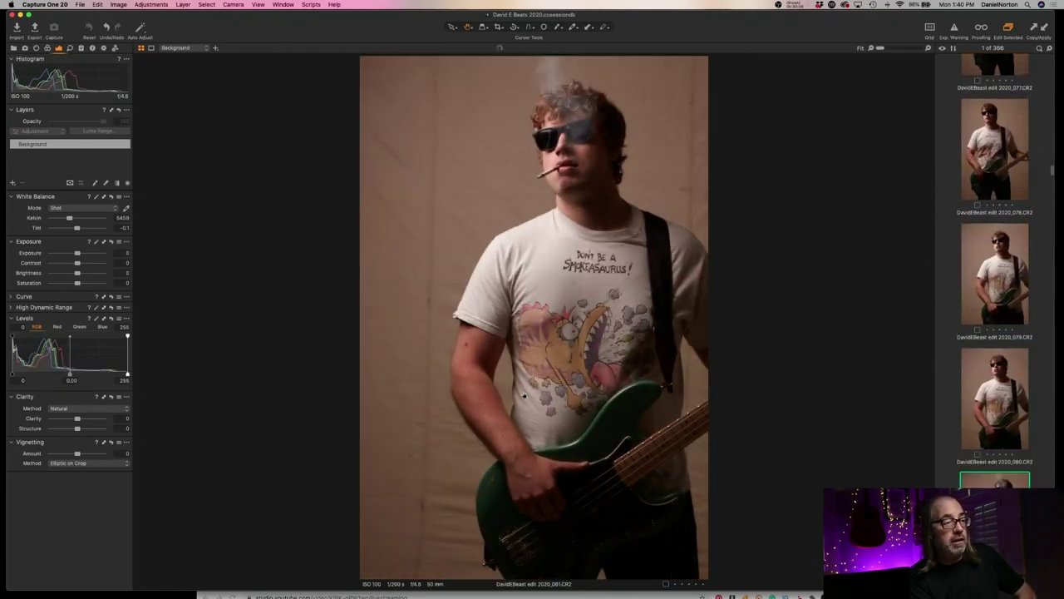
Review the bassist's smoking portraits from 081 to 086
key(Left)
key(Right)
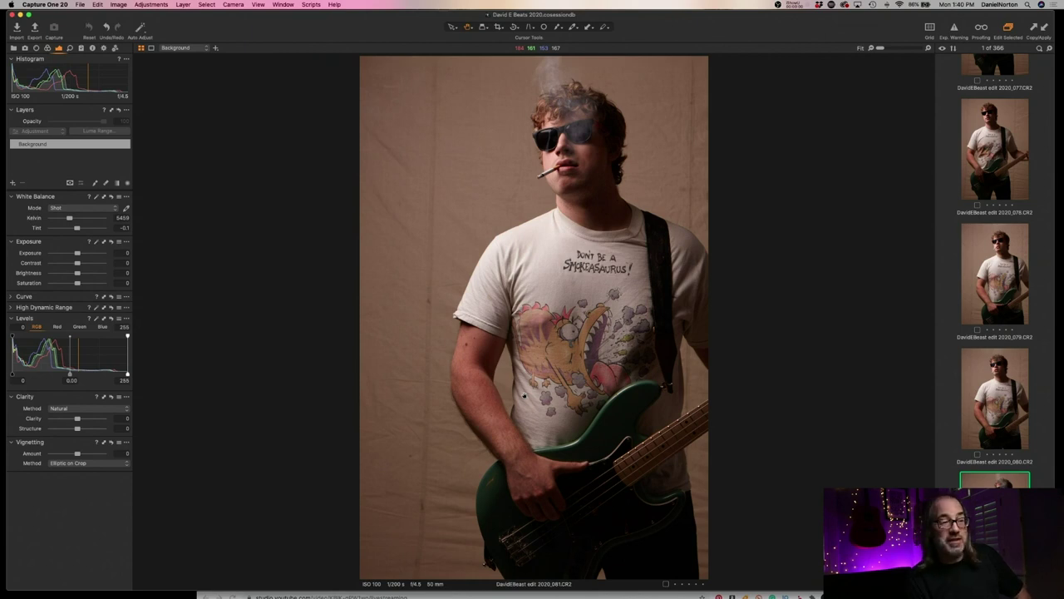
key(Right)
key(Right)
key(Right)
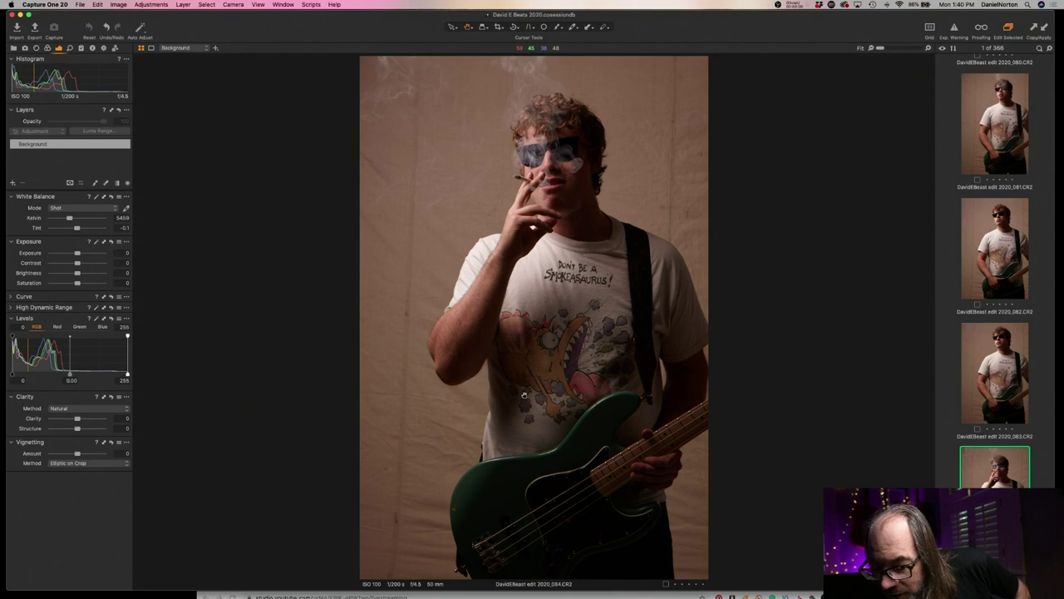
key(Right)
key(Right)
key(Right)
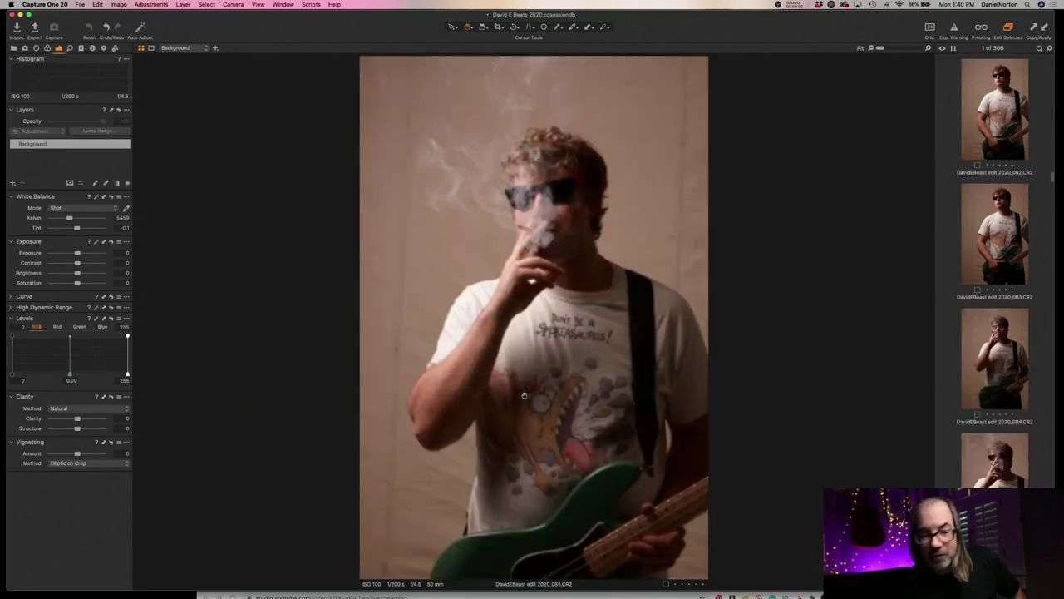
key(Left)
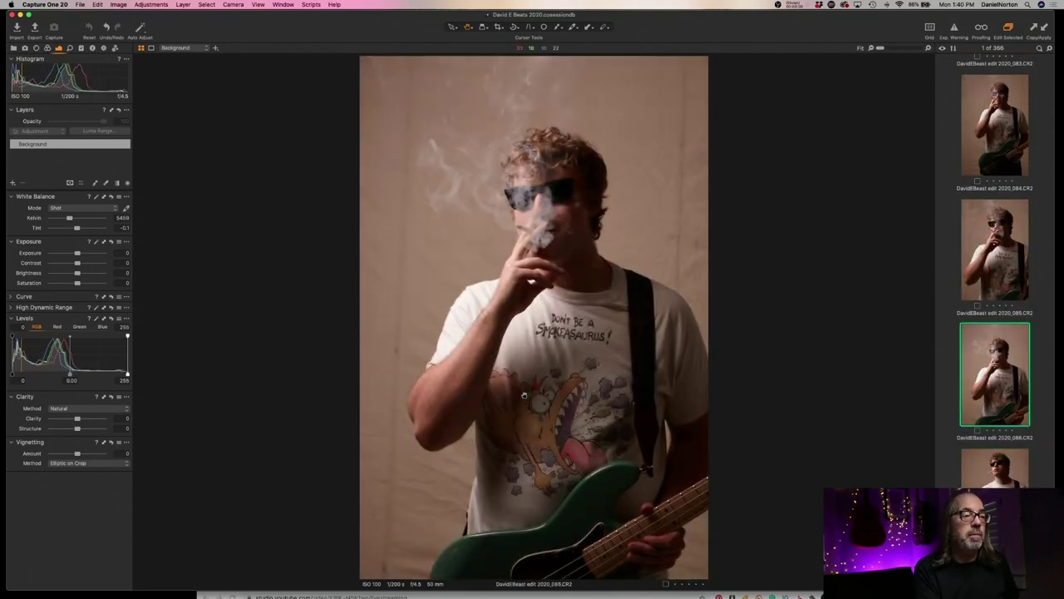
Inspect the smoke around the bassist's face at 100% in portraits 086 and 085
click(537, 181)
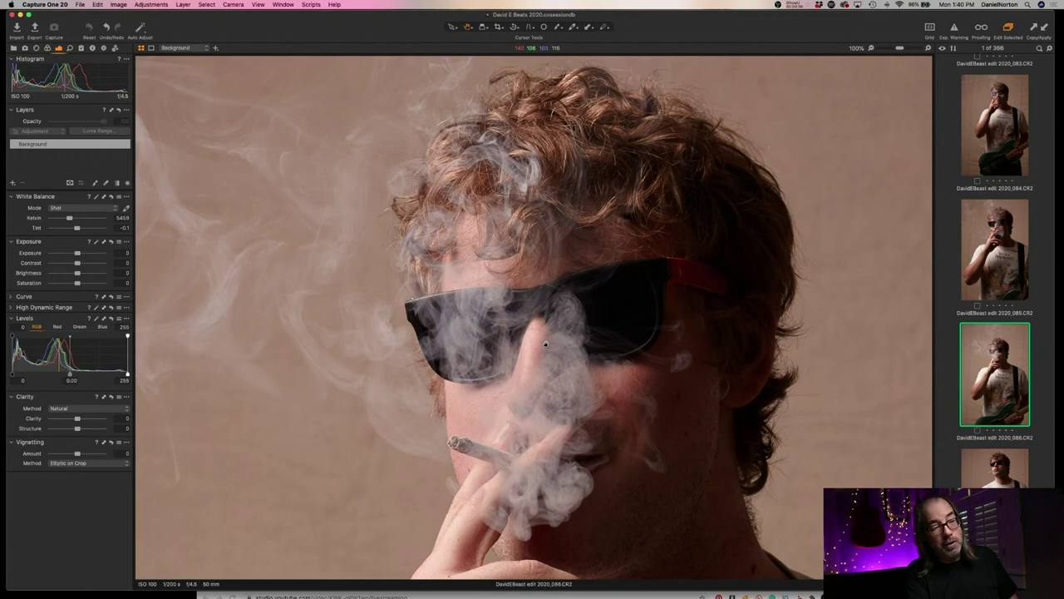
scroll(588, 334, down, 3)
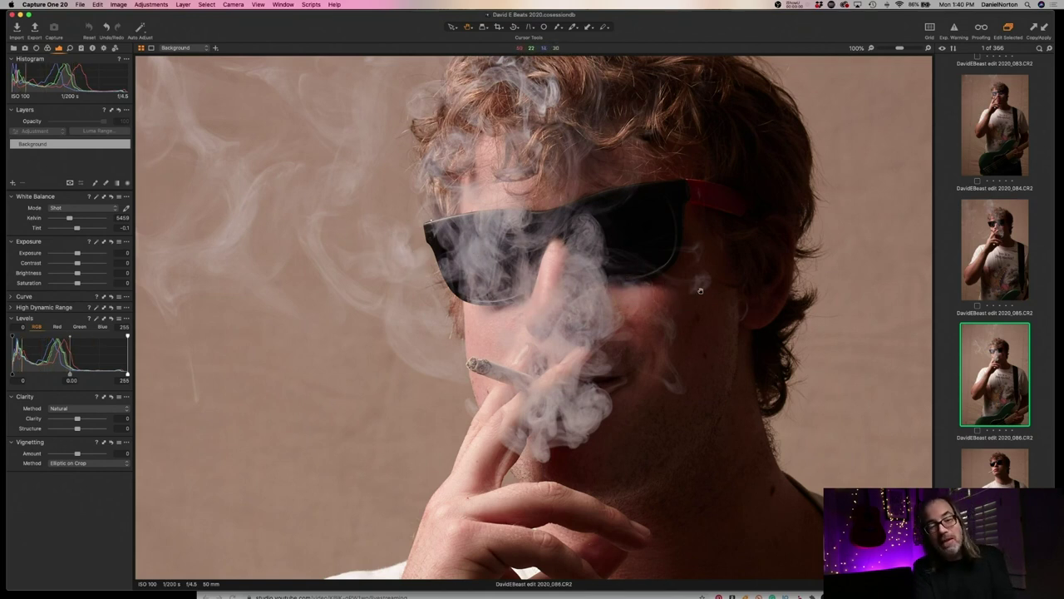
click(1009, 268)
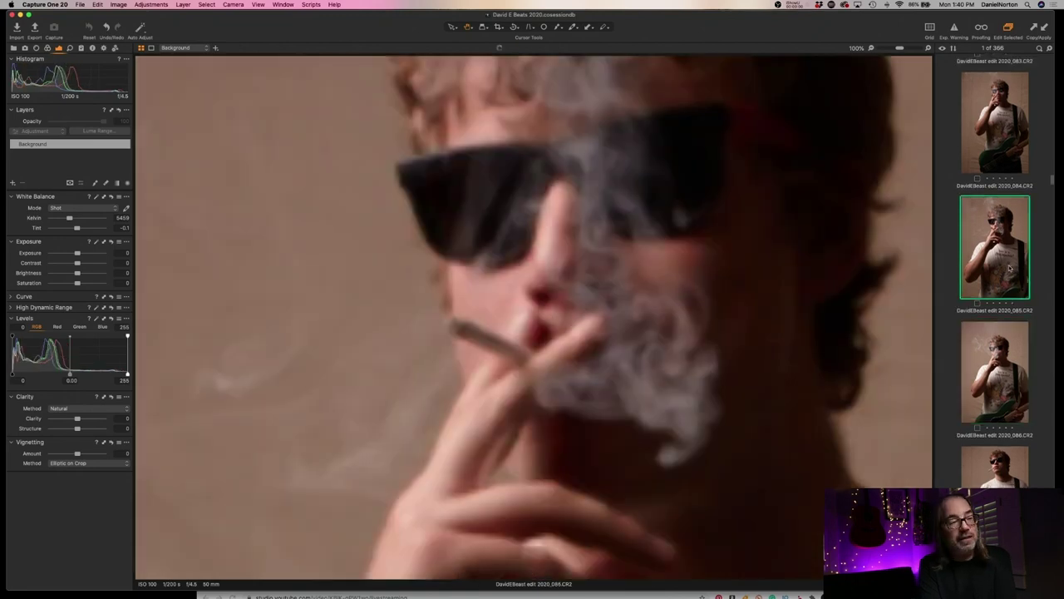
Go on to portrait 087 at 100% and inspect the bassist's sunglasses, hair and cigarette
key(Down)
key(Down)
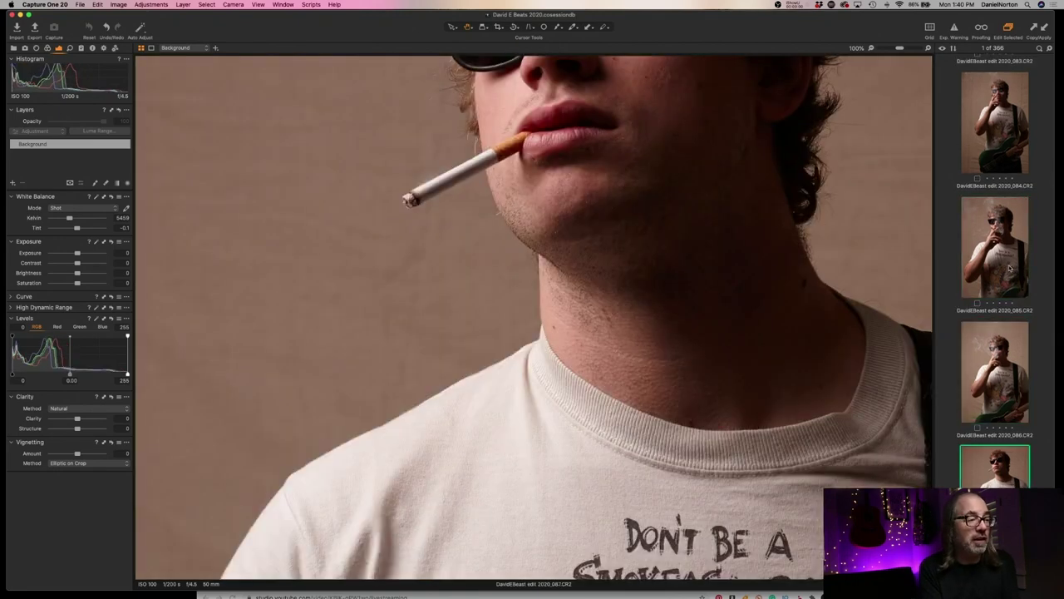
scroll(566, 175, up, 5)
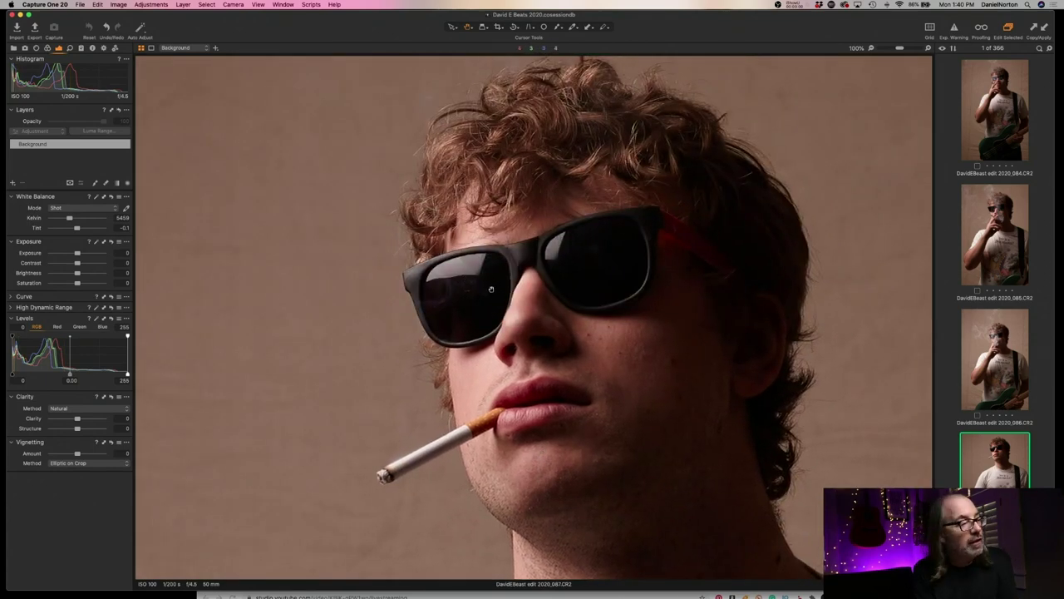
drag(473, 281, 525, 144)
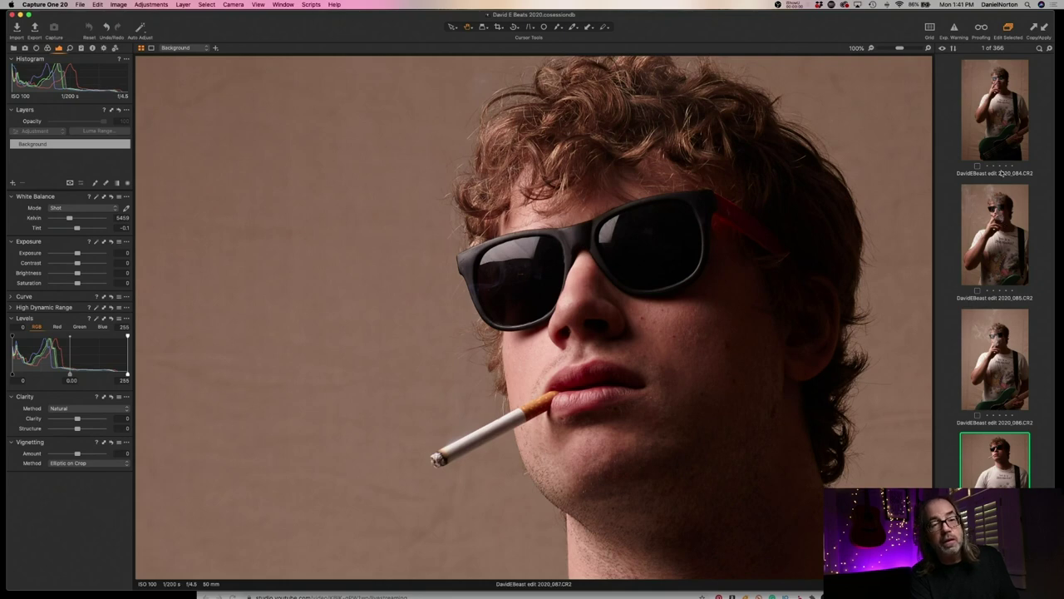
Compare portraits 085 and 087 side by side at 100%, then fit 085 back to its full image
super+click(995, 234)
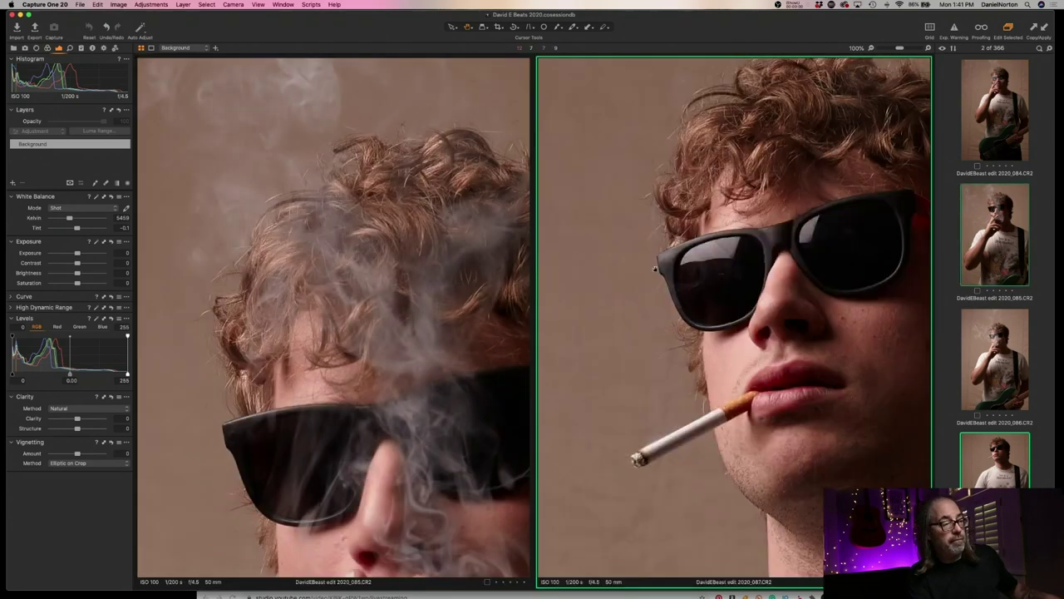
click(515, 341)
scroll(515, 341, down, 10)
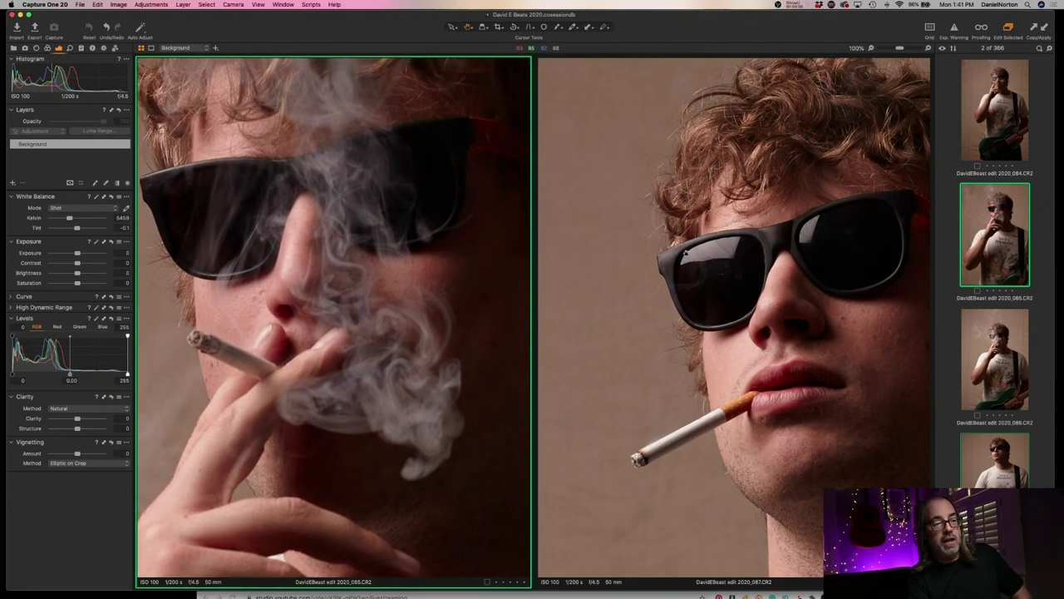
click(663, 146)
scroll(663, 146, down, 5)
scroll(663, 147, down, 3)
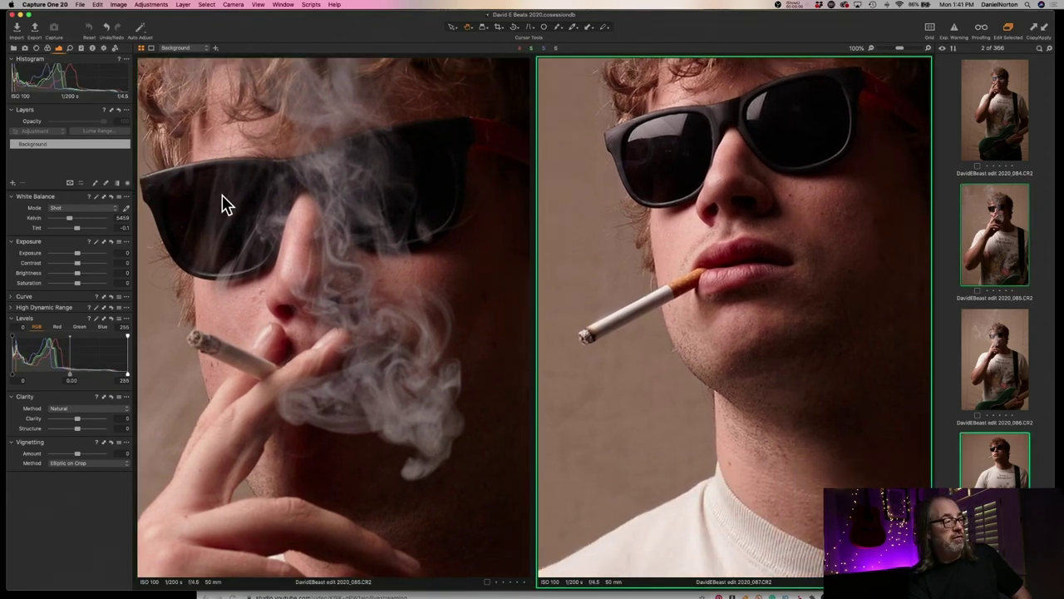
scroll(275, 206, up, 3)
click(325, 340)
scroll(325, 339, down, 3)
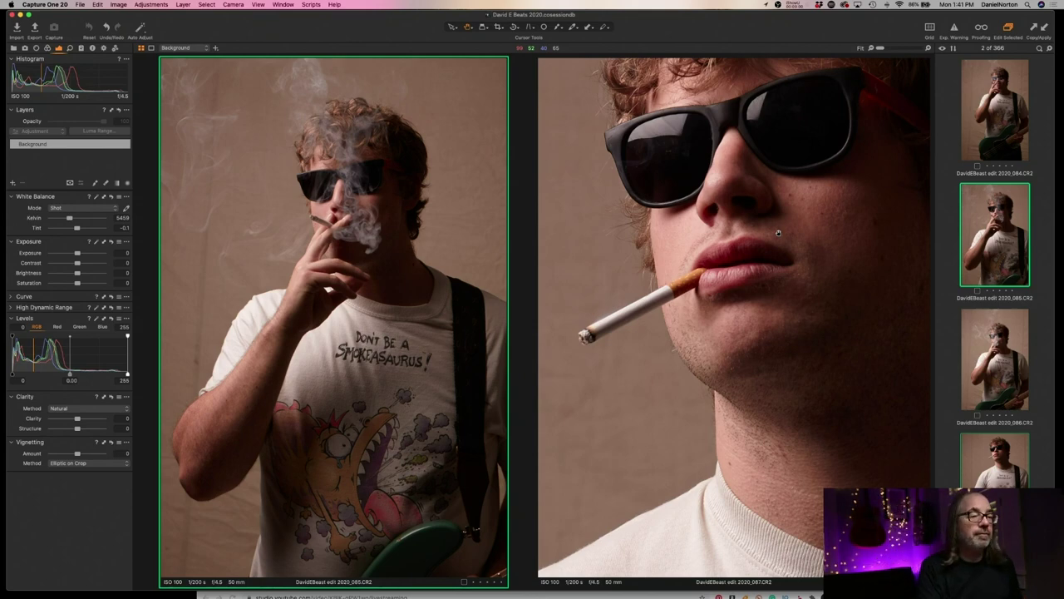
Open bassist portrait 089 on its own and review the cigarette portraits that follow it
scroll(1050, 445, down, 5)
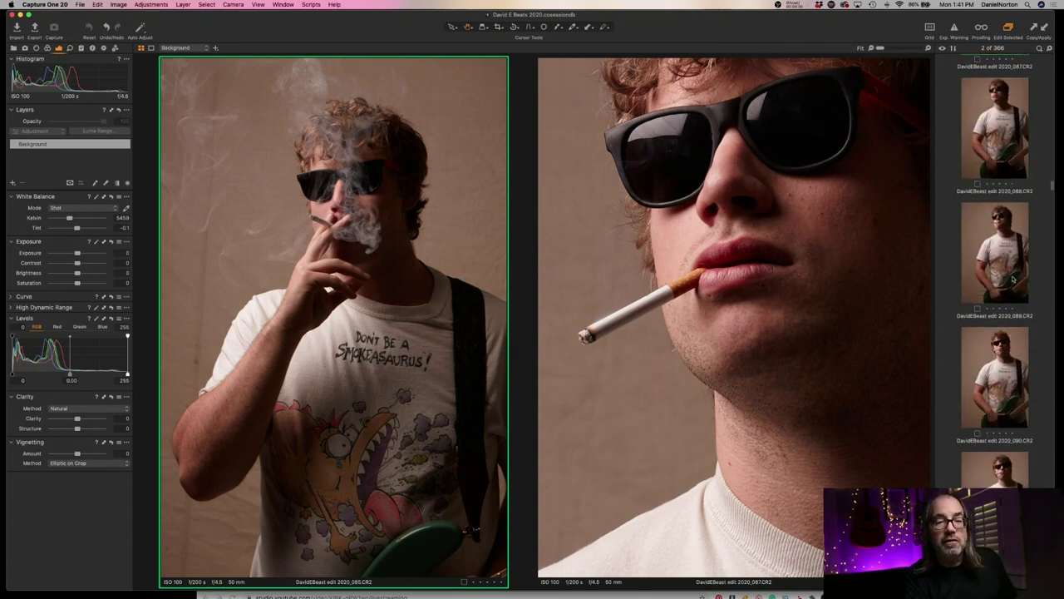
click(1003, 289)
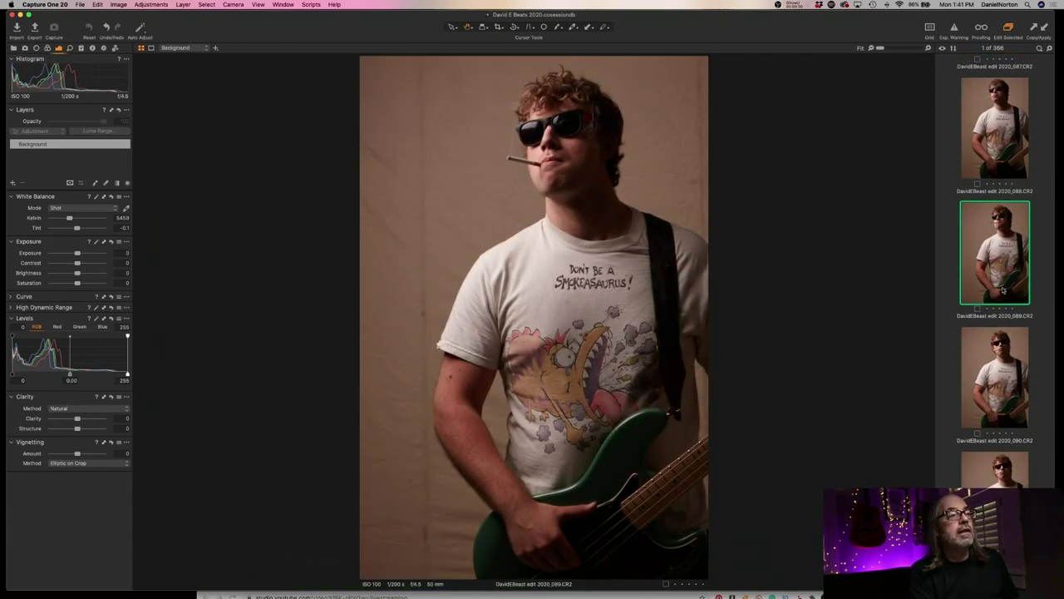
key(Right)
key(Right)
key(Right)
key(Right)
key(Right)
key(Right)
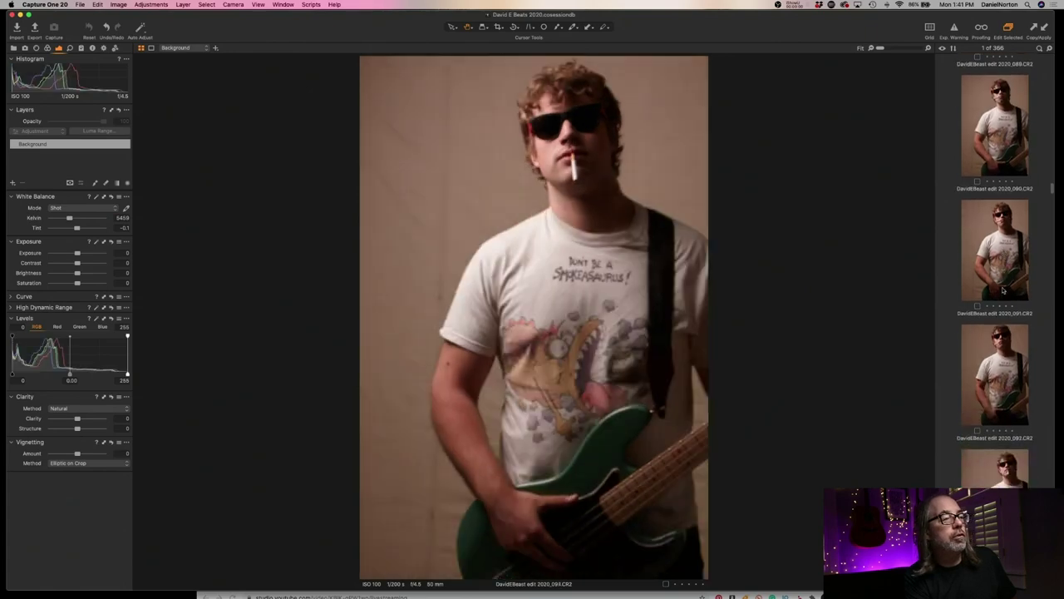
Browse past the last bassist shots to seated guitarist portrait 100
key(Right)
key(Right)
key(Right)
key(Right)
key(Right)
key(Right)
key(Right)
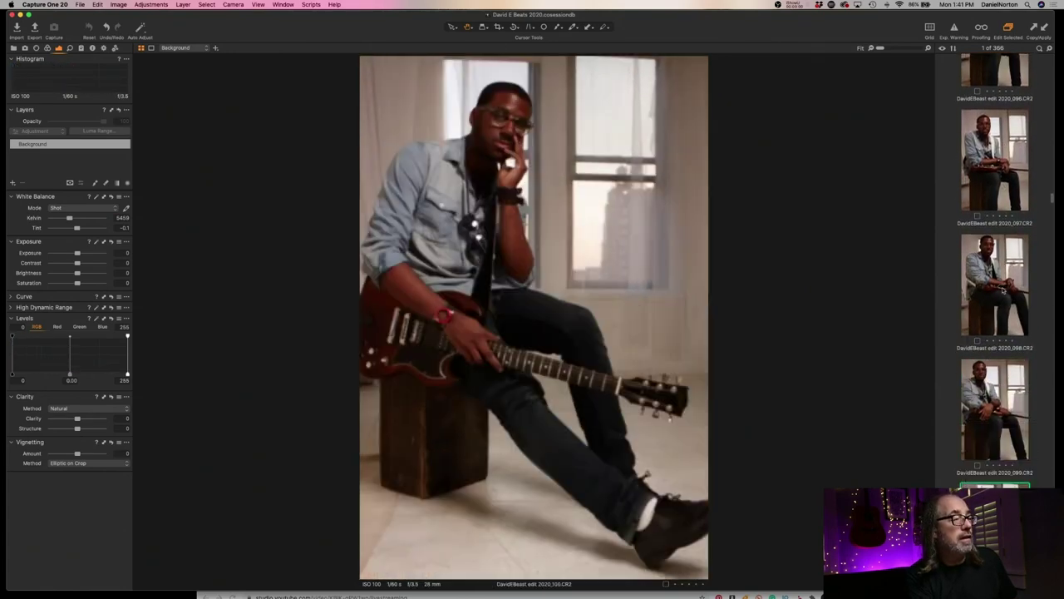
Review the portraits of the seated guitarist by the windows from 100 to 113
key(Right)
key(Right)
key(Right)
key(Right)
key(Right)
key(Right)
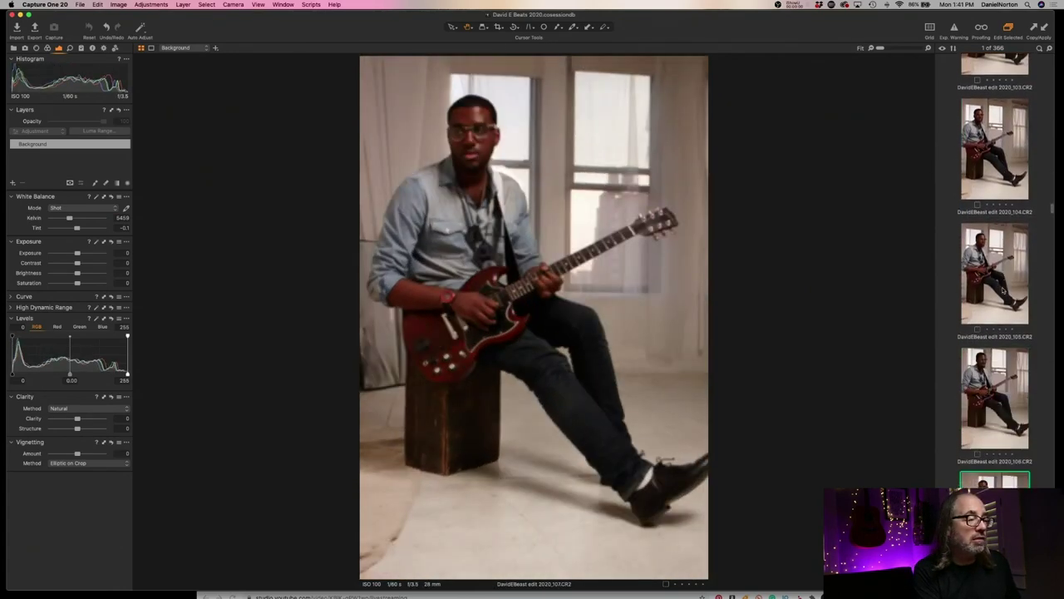
key(Right)
key(Right)
key(Right)
key(Right)
key(Right)
key(Right)
key(Right)
key(Right)
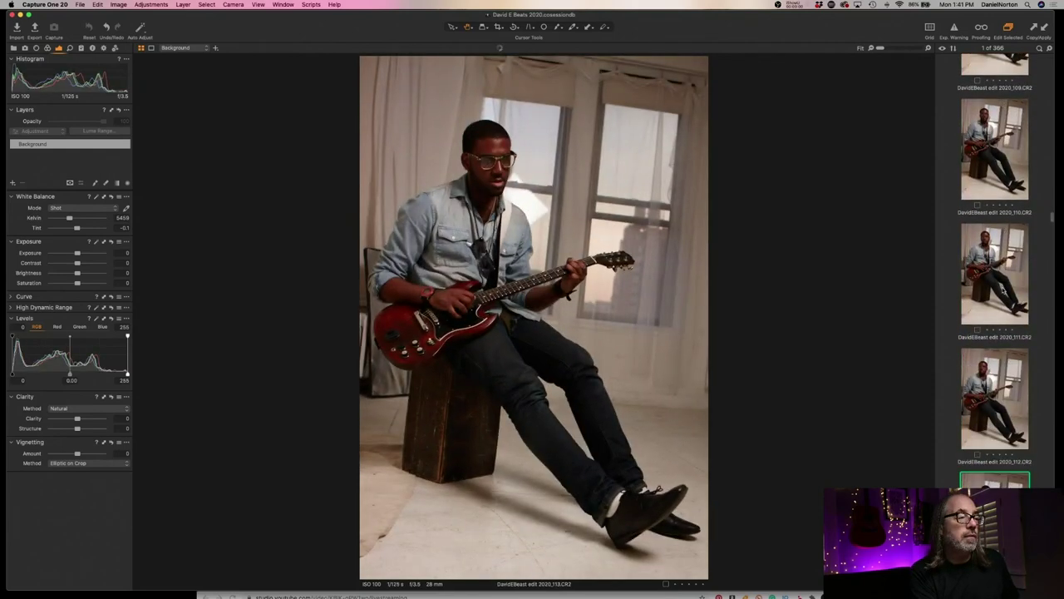
Continue through the seated guitarist portraits to the bright exposure 120
key(Right)
key(Right)
key(Right)
key(Right)
key(Right)
key(Right)
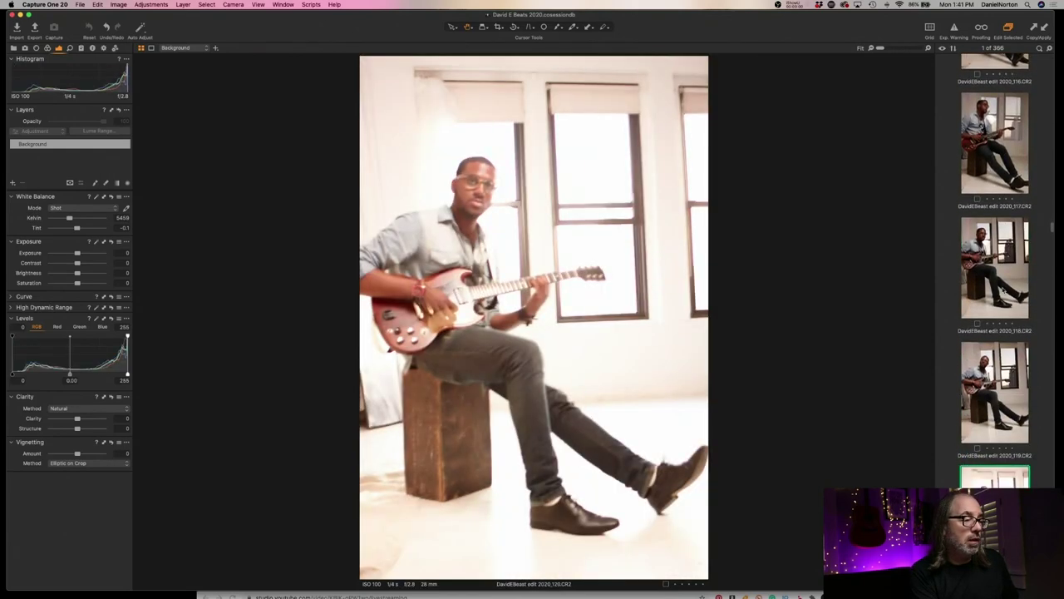
Move on to group shot 126 on the steps, inspect the band members at 100% and return to the full image
key(Right)
key(Right)
key(Right)
key(Right)
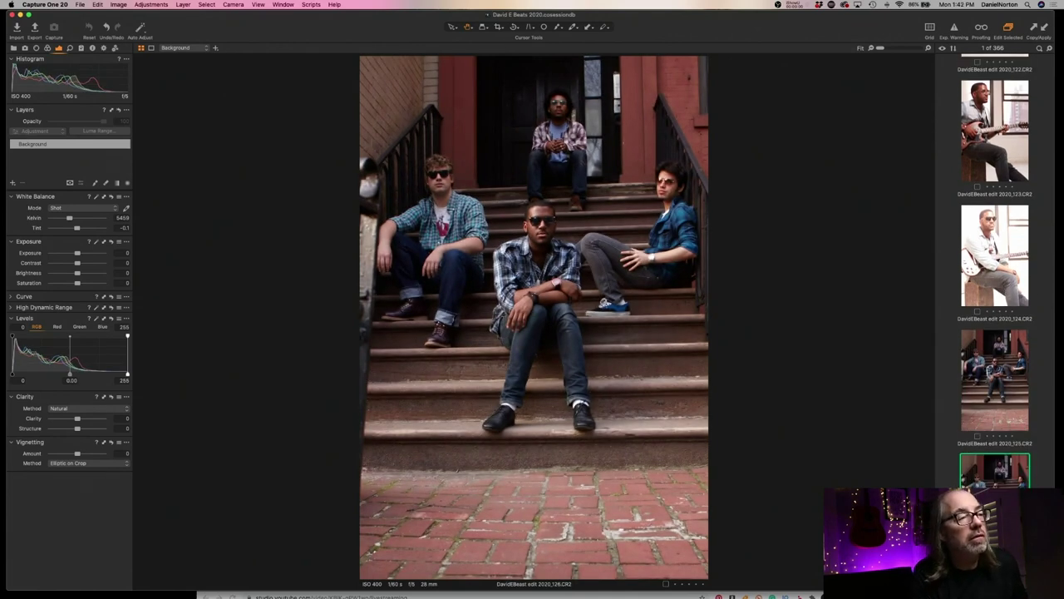
click(695, 188)
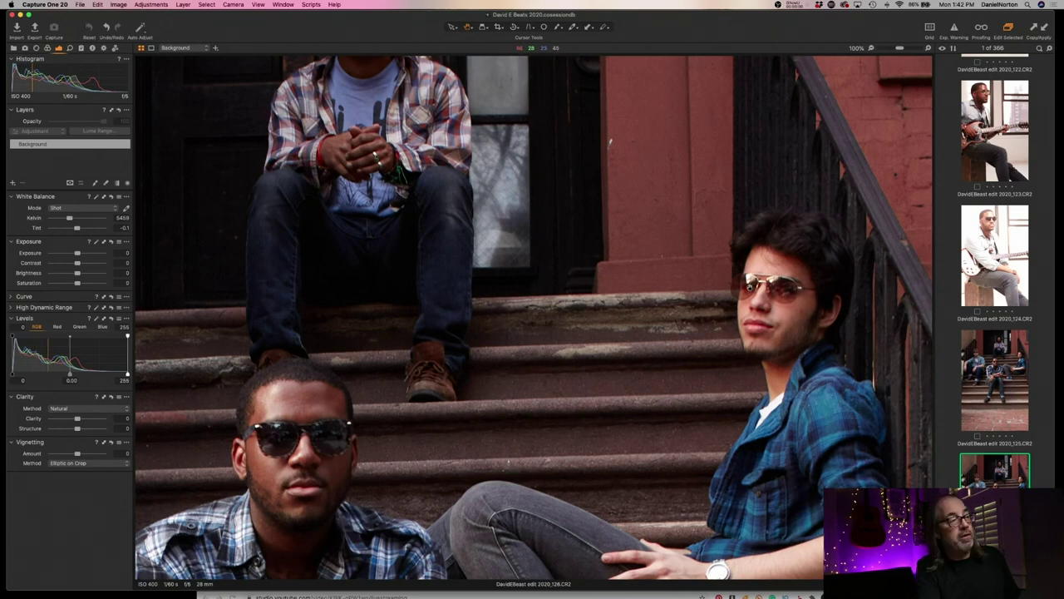
click(750, 301)
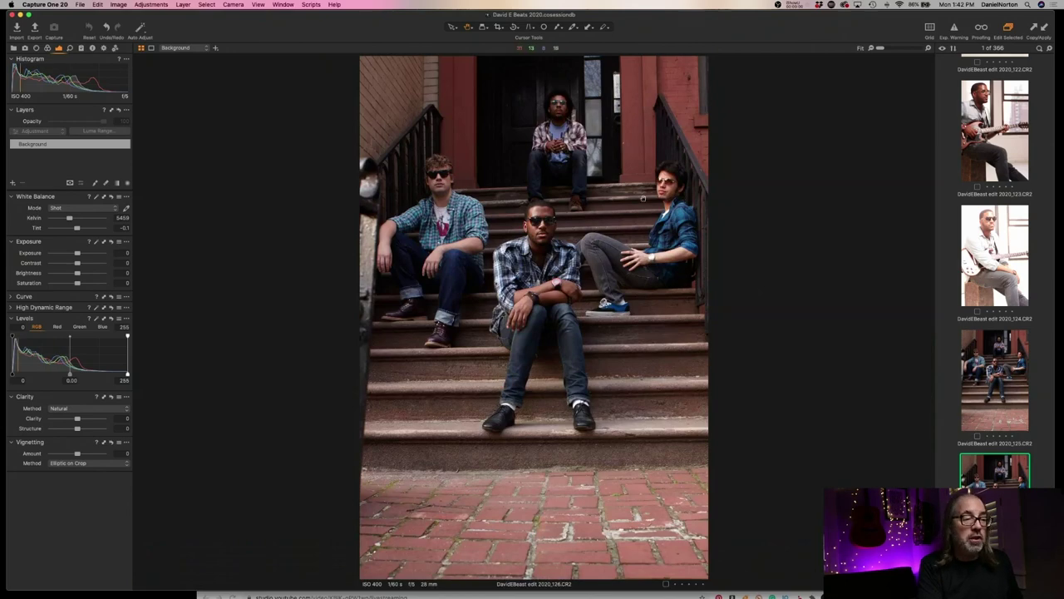
Review the band's group shots on the steps from 126 to 134
key(Down)
key(Down)
key(Down)
key(Down)
key(Down)
key(Down)
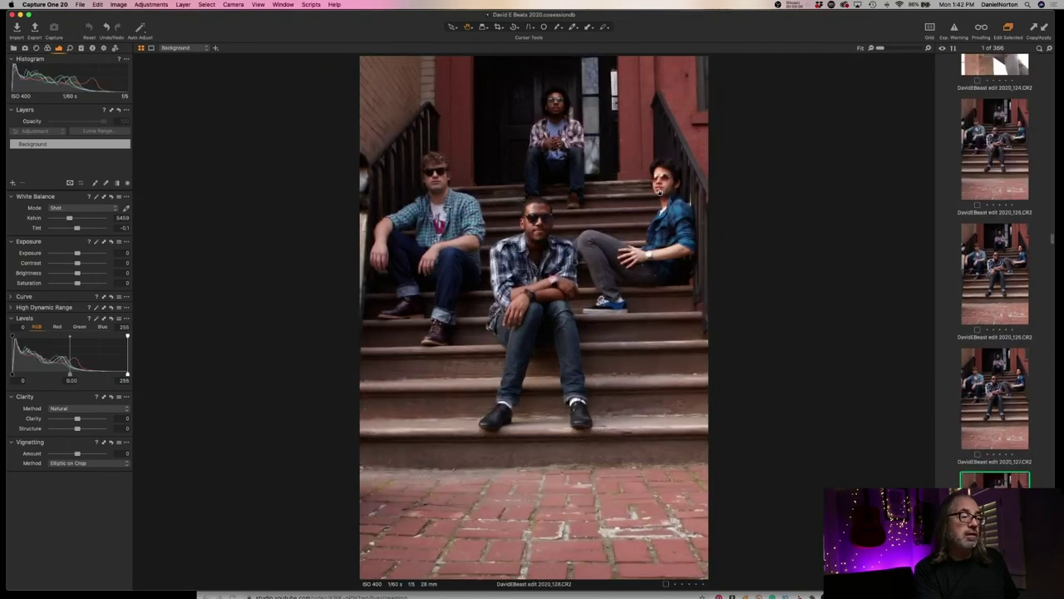
key(Down)
key(Down)
key(Down)
key(Down)
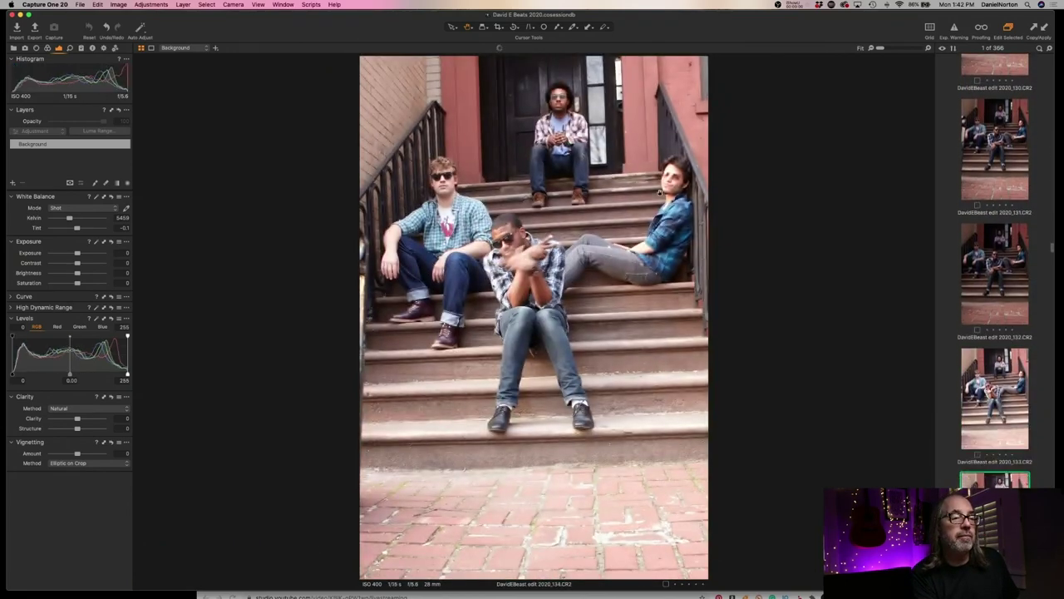
Browse the remaining step photos after 134 and continue to street group shot 144 at the metal shutter
key(Down)
key(Down)
key(Down)
key(Down)
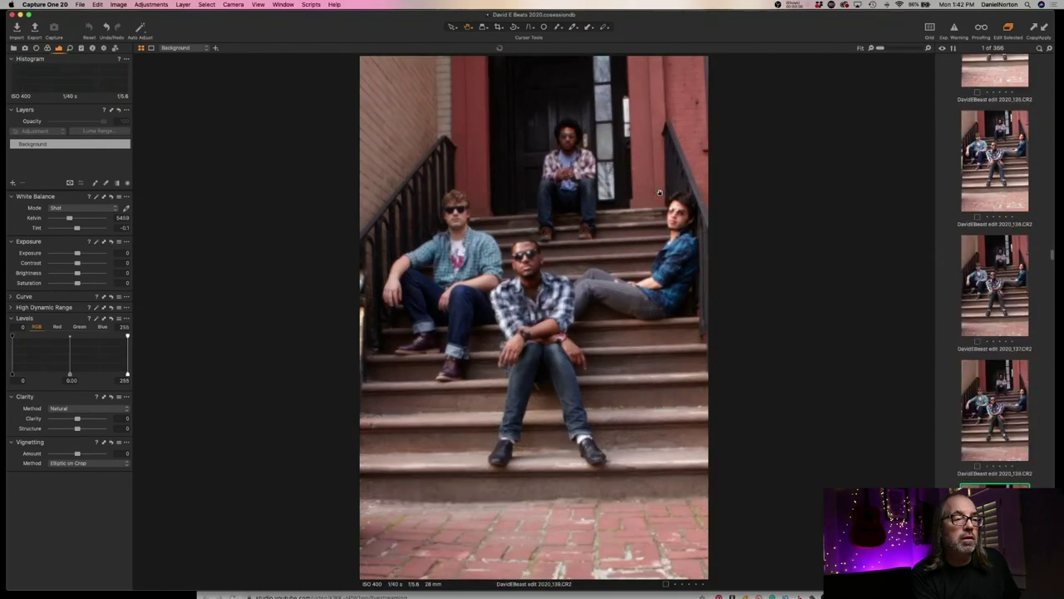
key(Down)
key(Down)
key(Down)
key(Down)
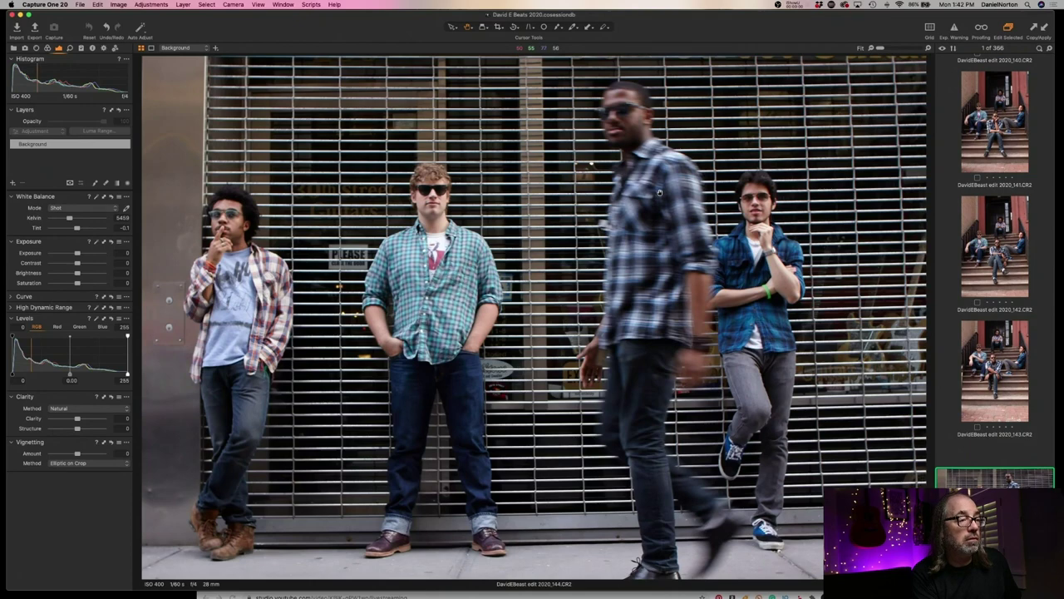
Review the band's street shots in front of the metal shutter from 144 to 151
key(Down)
key(Down)
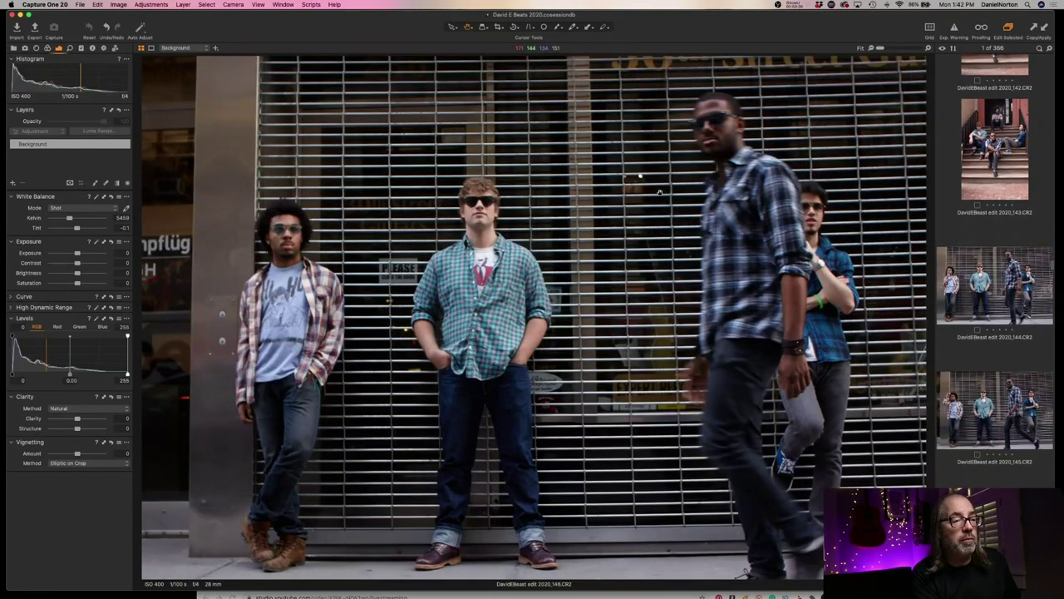
key(Down)
key(Down)
key(Down)
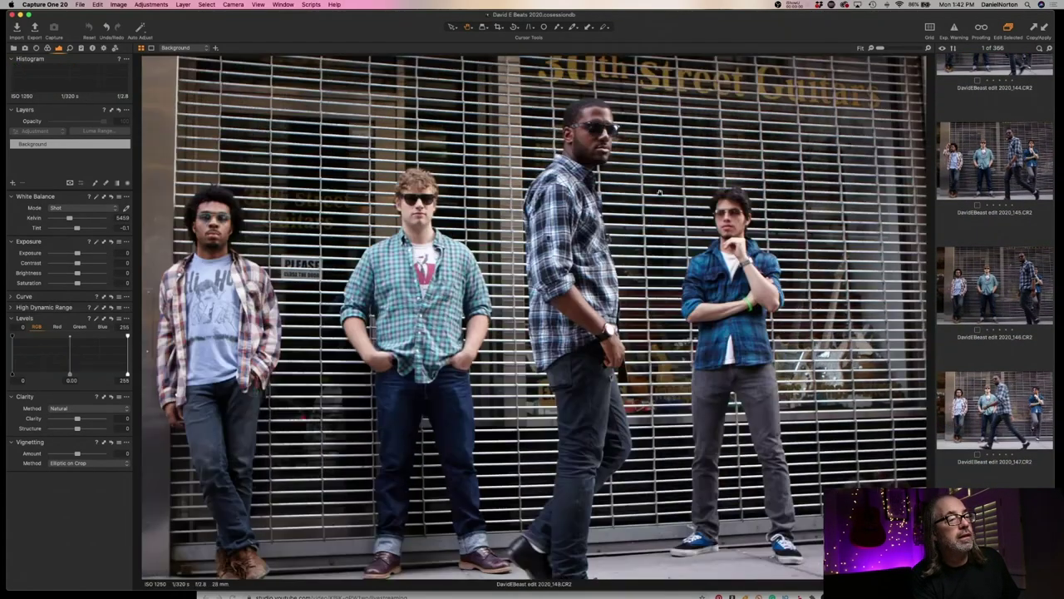
key(Down)
key(Down)
key(Down)
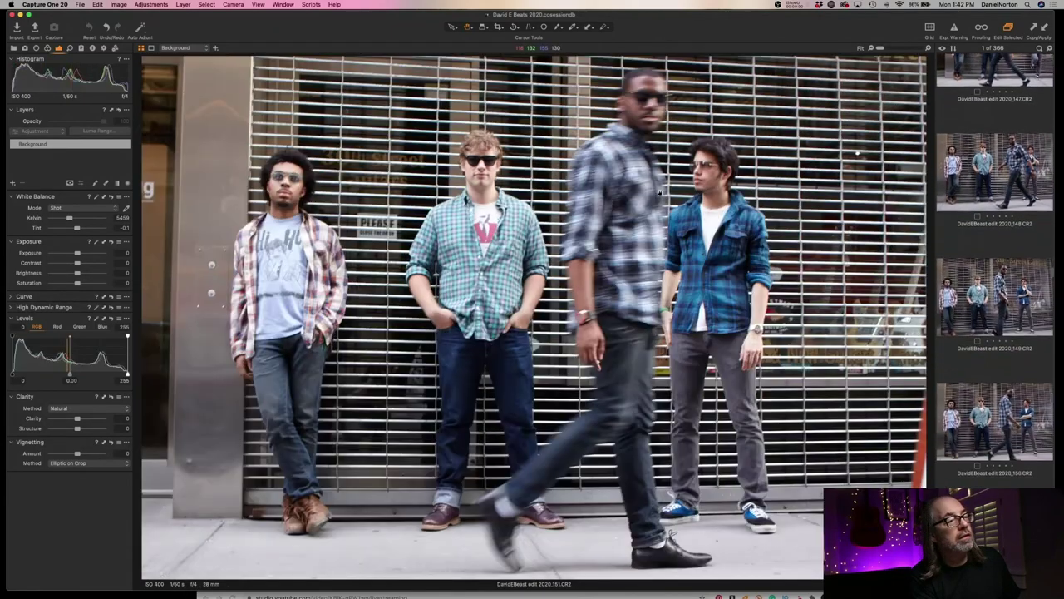
Review the group shots in front of the roller shutter, from frame 151 forward to frame 168
key(Down)
key(Down)
key(Down)
key(Down)
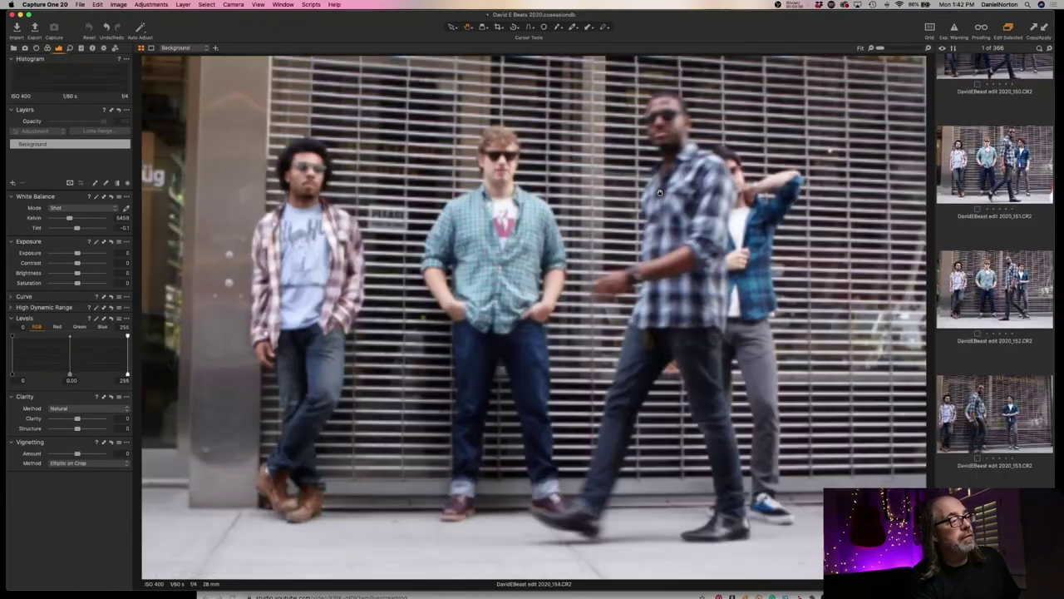
key(Down)
key(Down)
key(Down)
key(Down)
key(Down)
key(Down)
key(Down)
key(Down)
key(Down)
key(Down)
key(Down)
key(Down)
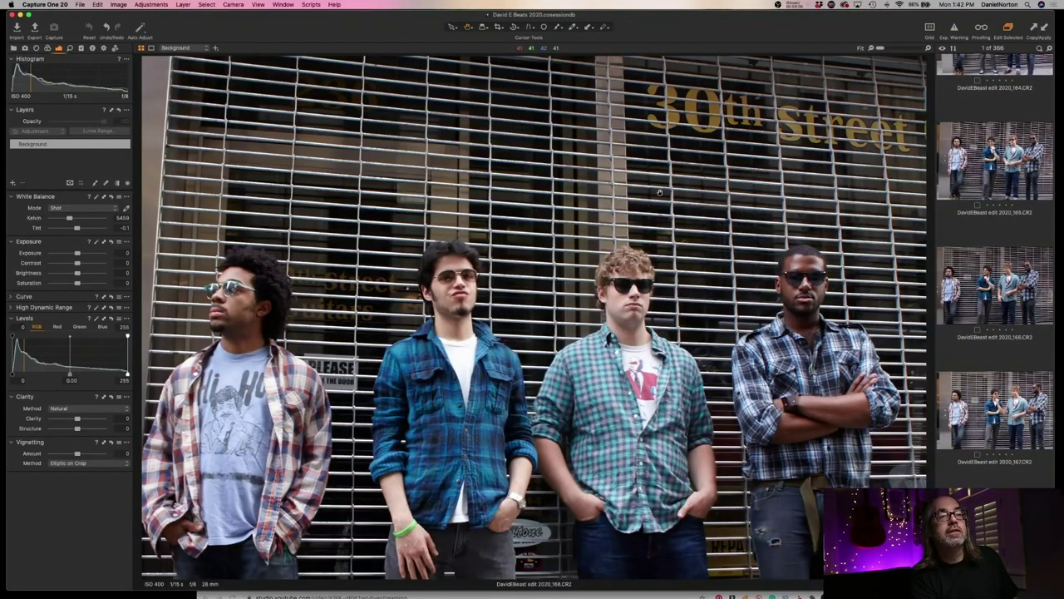
Examine the remaining roller-shutter shots, including the angled views along the gate, through frame 179
key(Down)
key(Down)
key(Down)
key(Down)
key(Down)
key(Down)
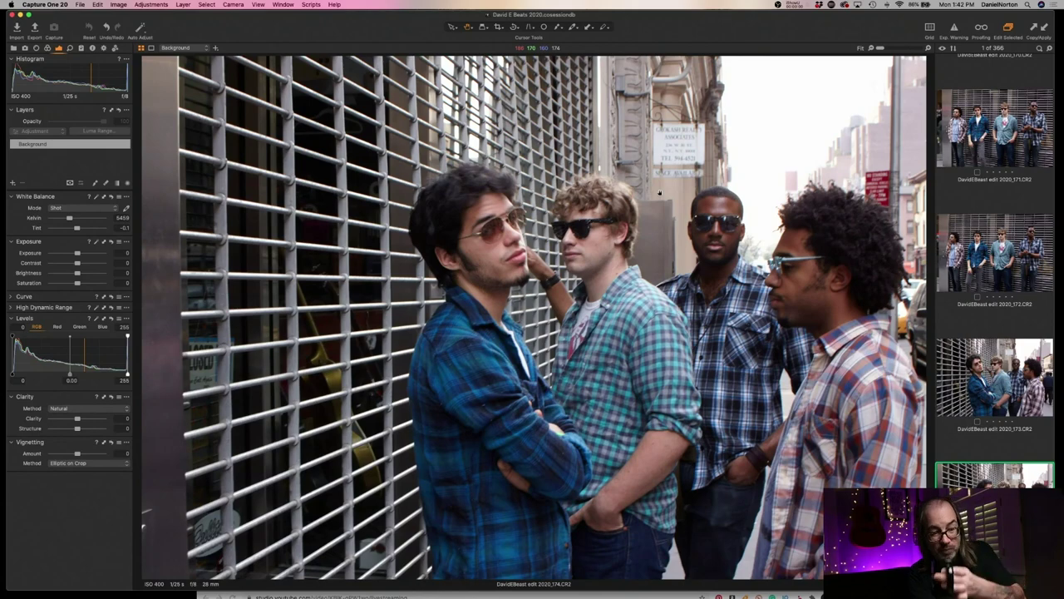
key(Down)
key(Down)
key(Down)
key(Down)
key(Down)
key(Down)
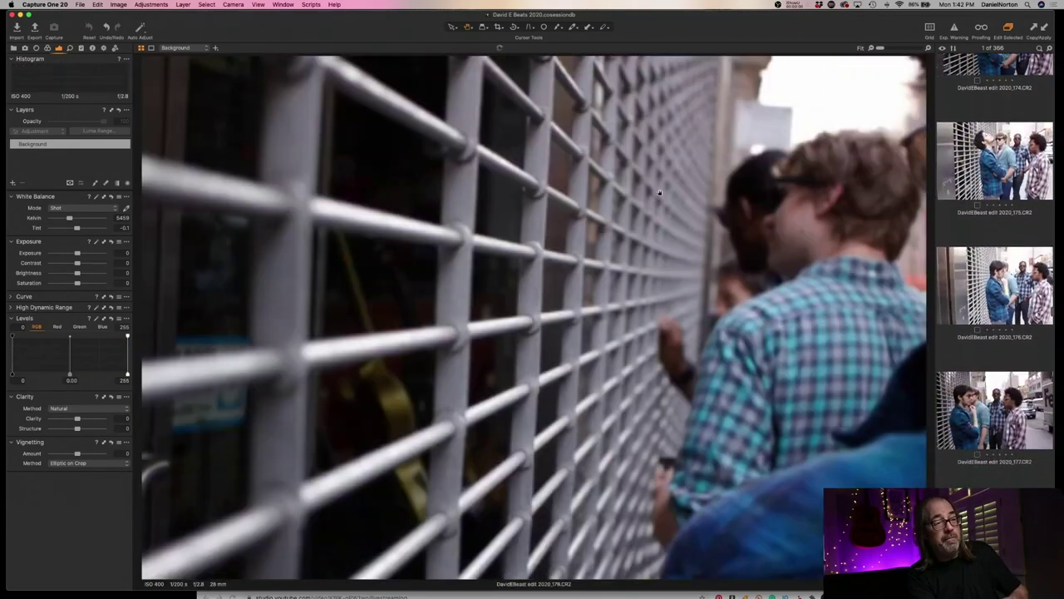
Review the street shots of the band walking toward the camera, continuing to the corner shot in frame 196
key(Down)
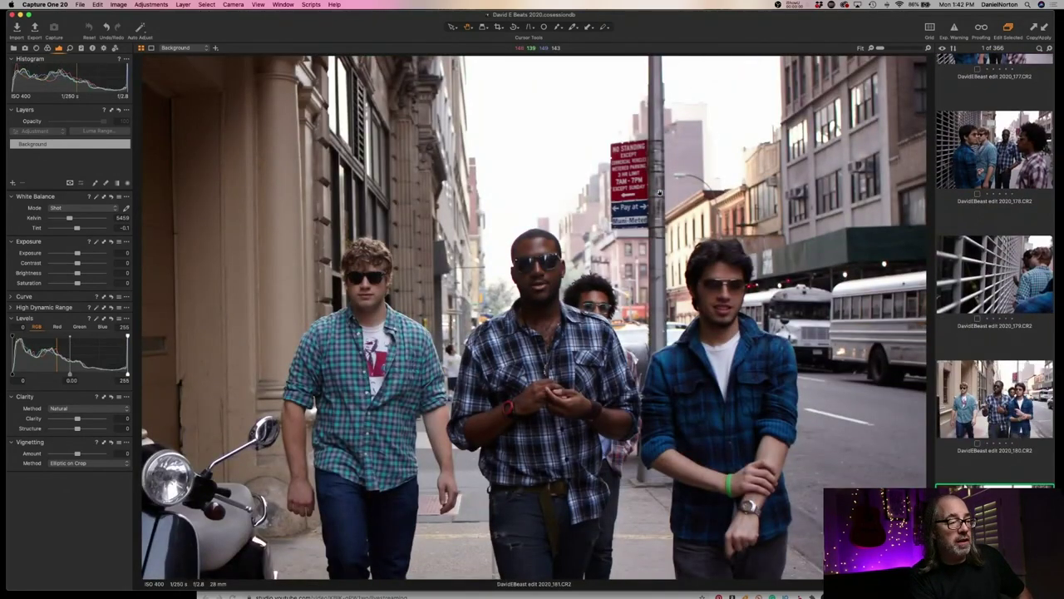
key(Down)
key(Down)
key(Down)
key(Down)
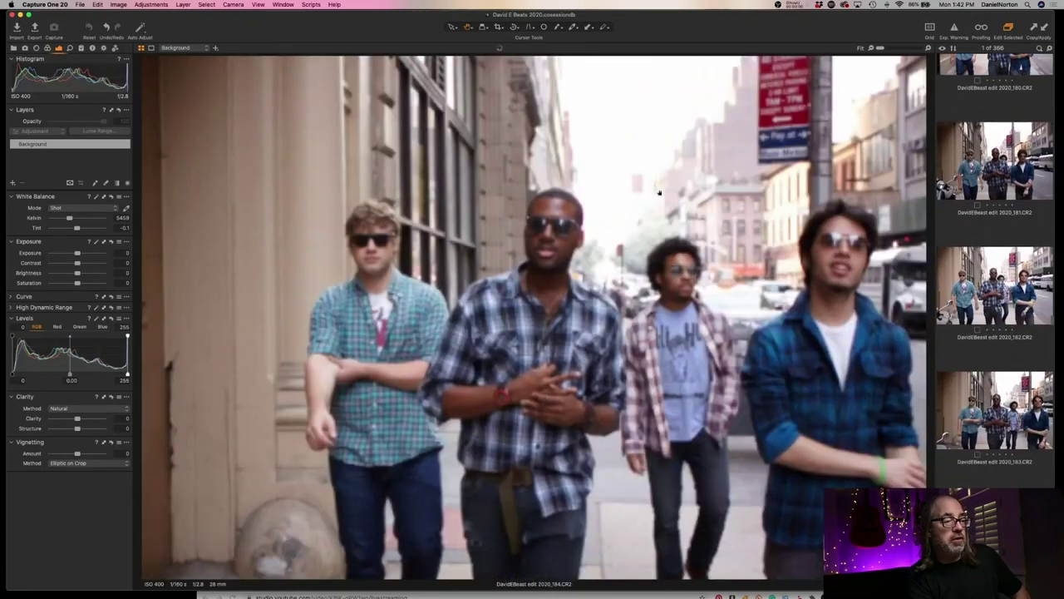
key(Down)
key(Down)
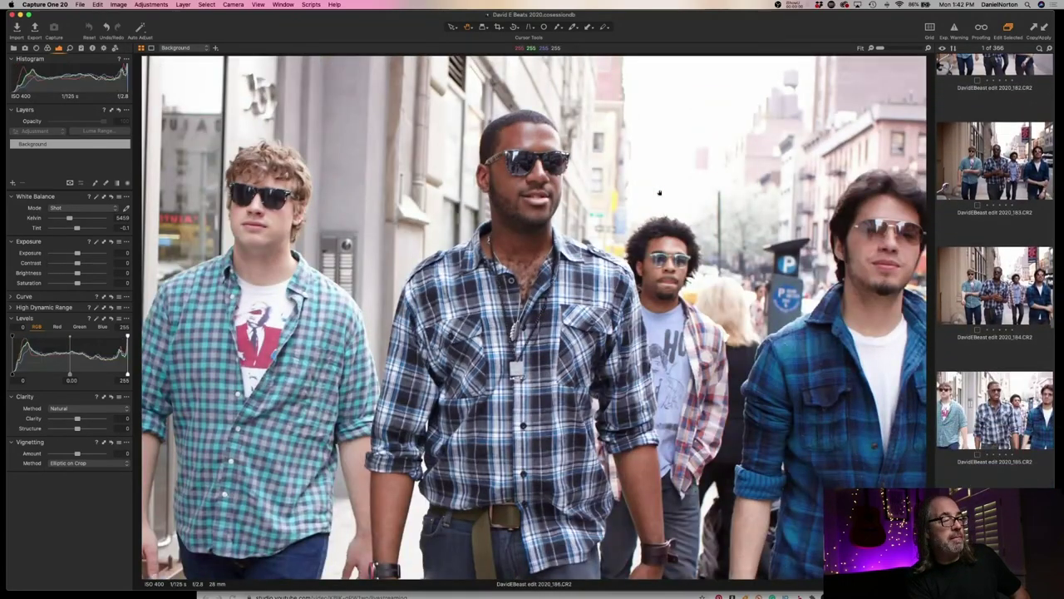
key(Down)
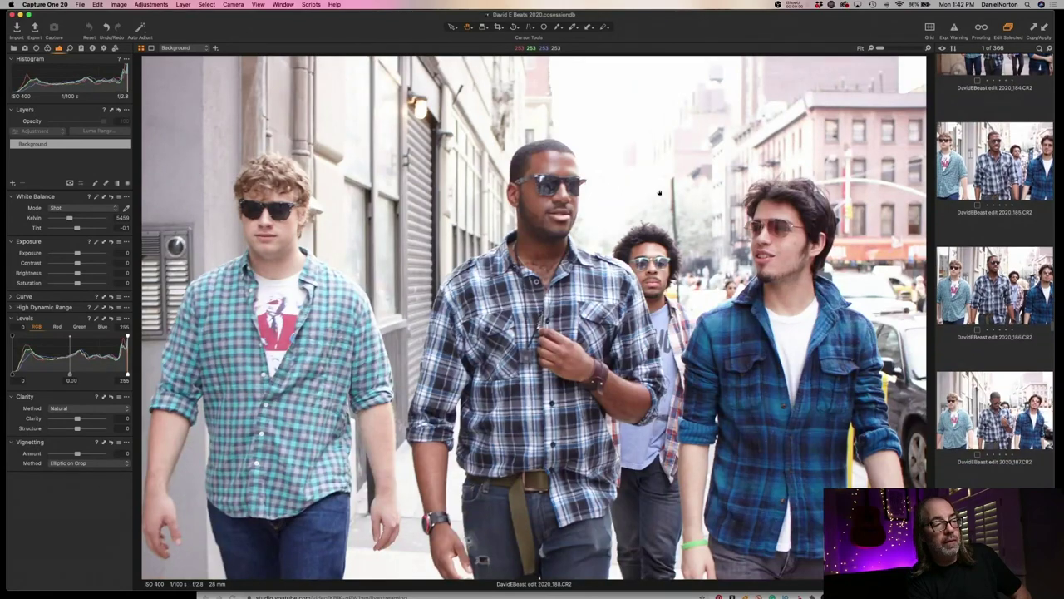
key(Down)
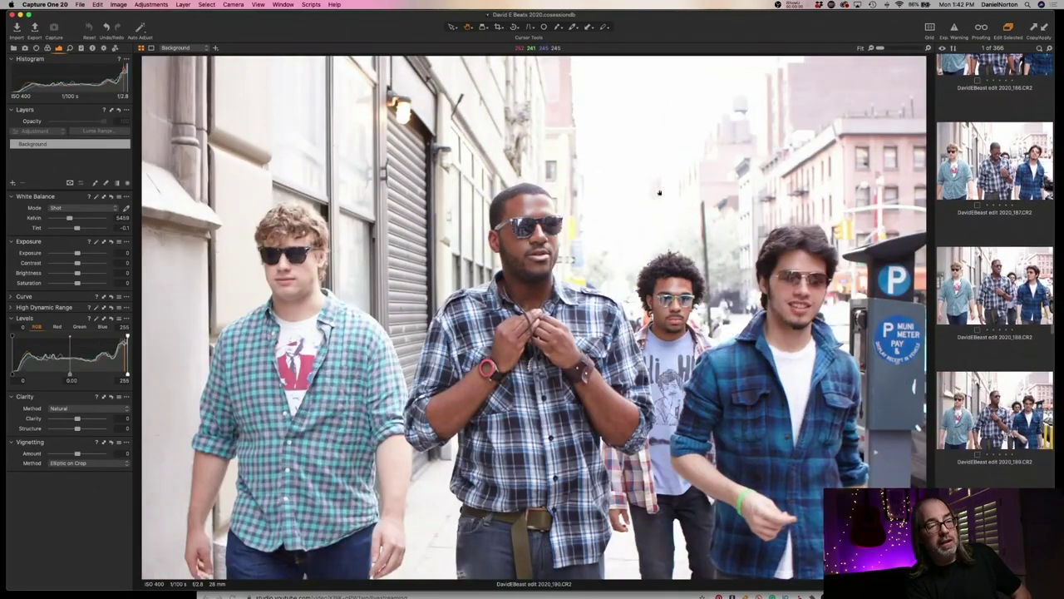
key(Right)
key(Right)
key(Right)
key(Right)
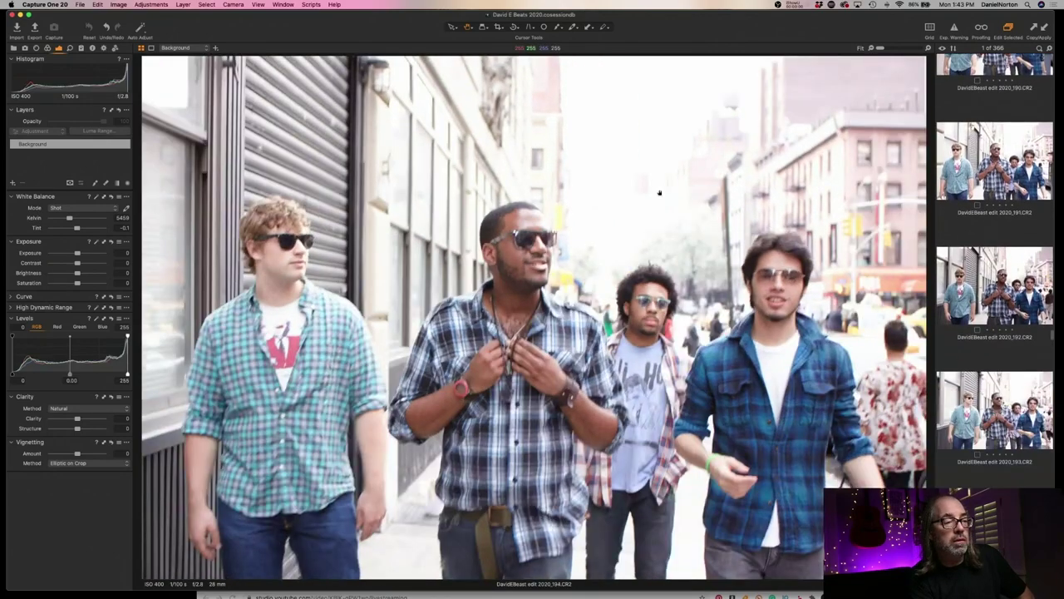
key(Right)
key(Right)
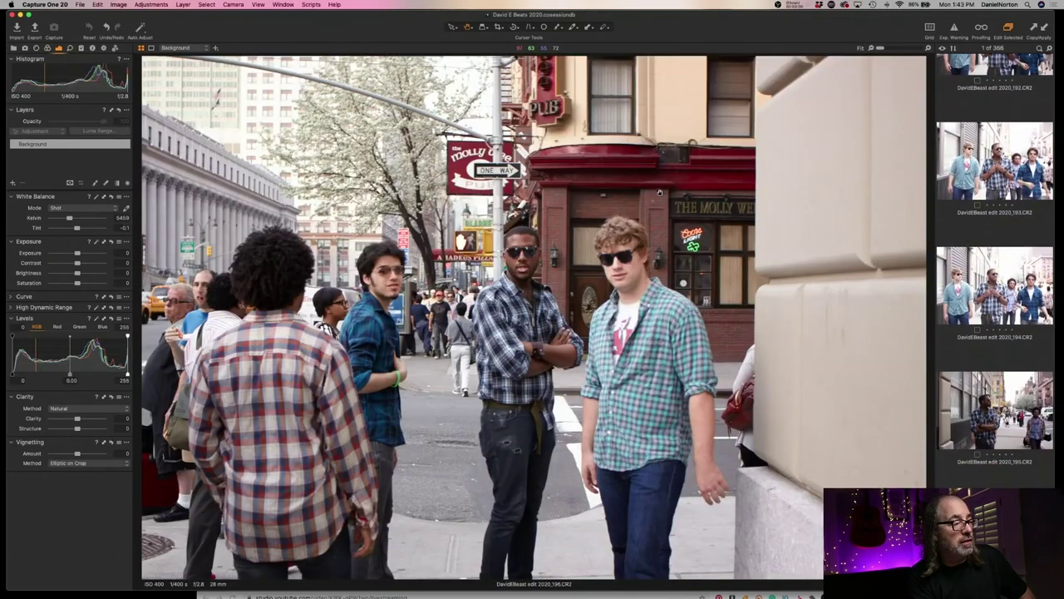
Examine the sidewalk shots with the front man's arms crossed, from frame 197 to frame 213
key(Right)
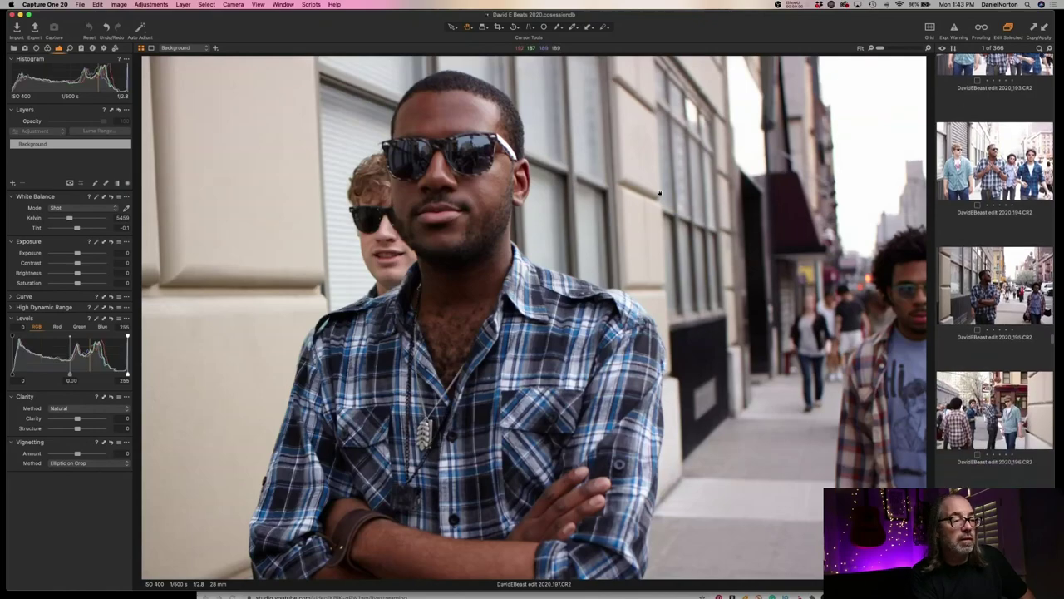
key(Right)
key(Right)
key(Right)
key(Right)
key(Right)
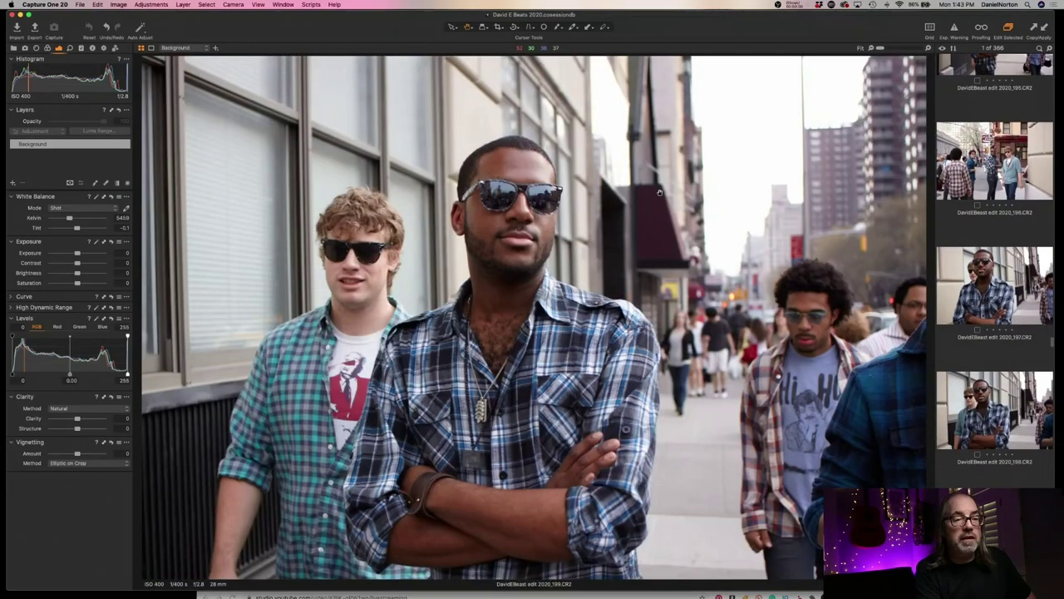
key(Right)
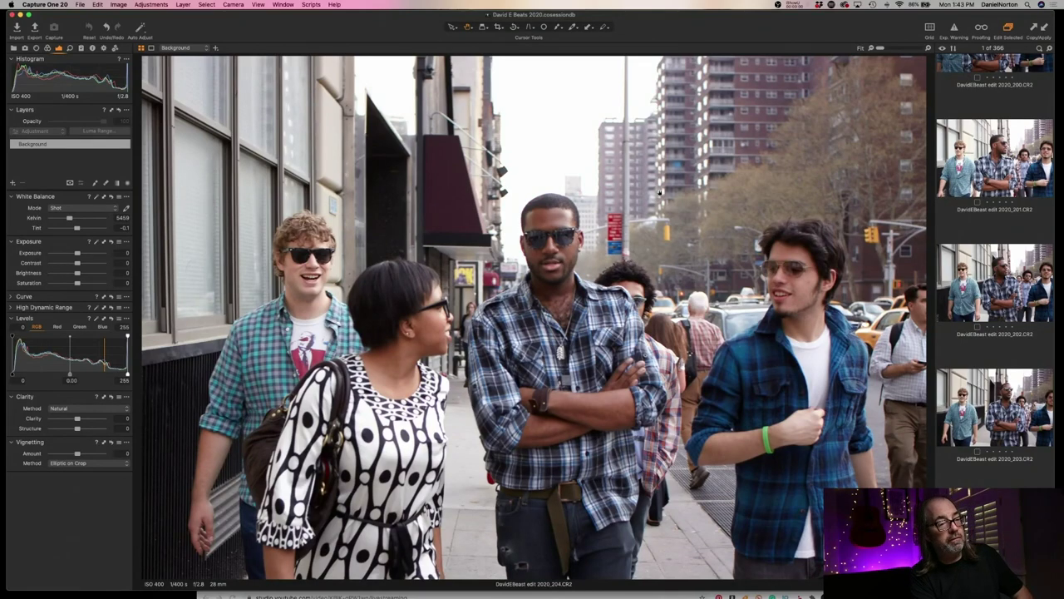
key(Right)
key(Right)
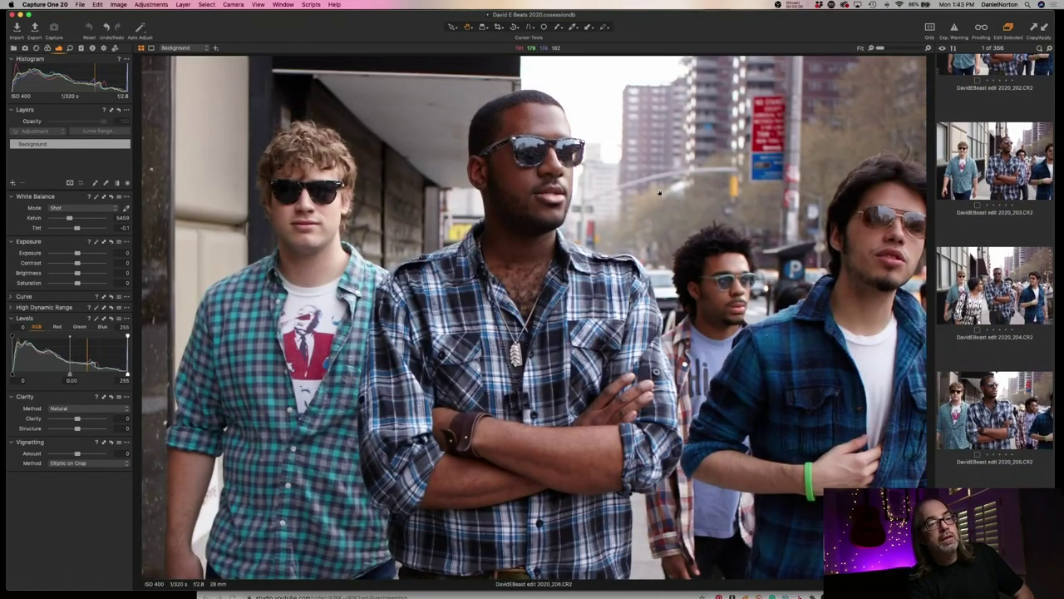
key(Right)
key(Right)
key(Right)
key(Right)
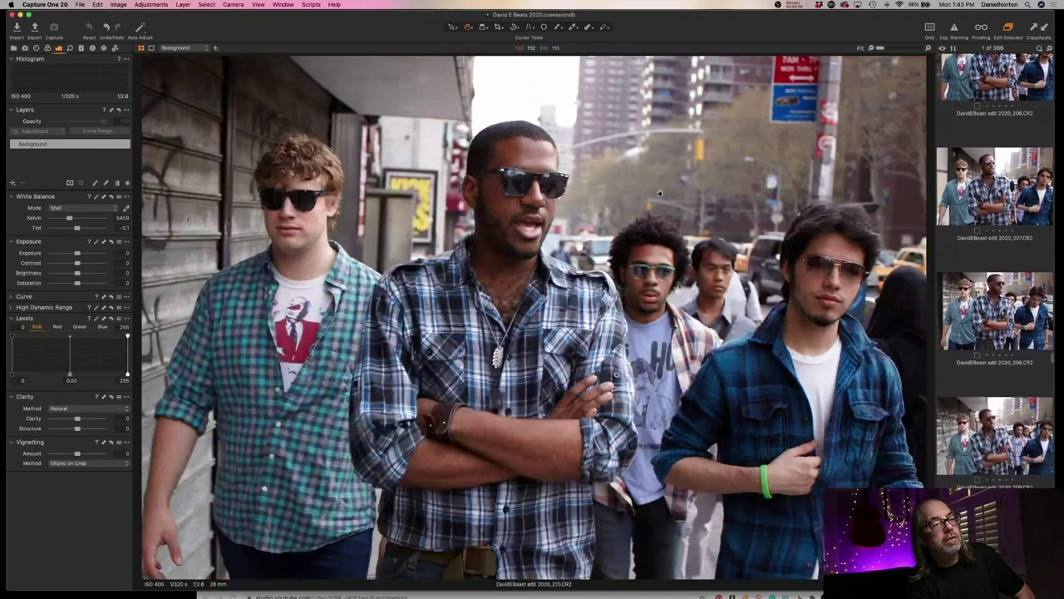
key(Right)
key(Right)
key(Right)
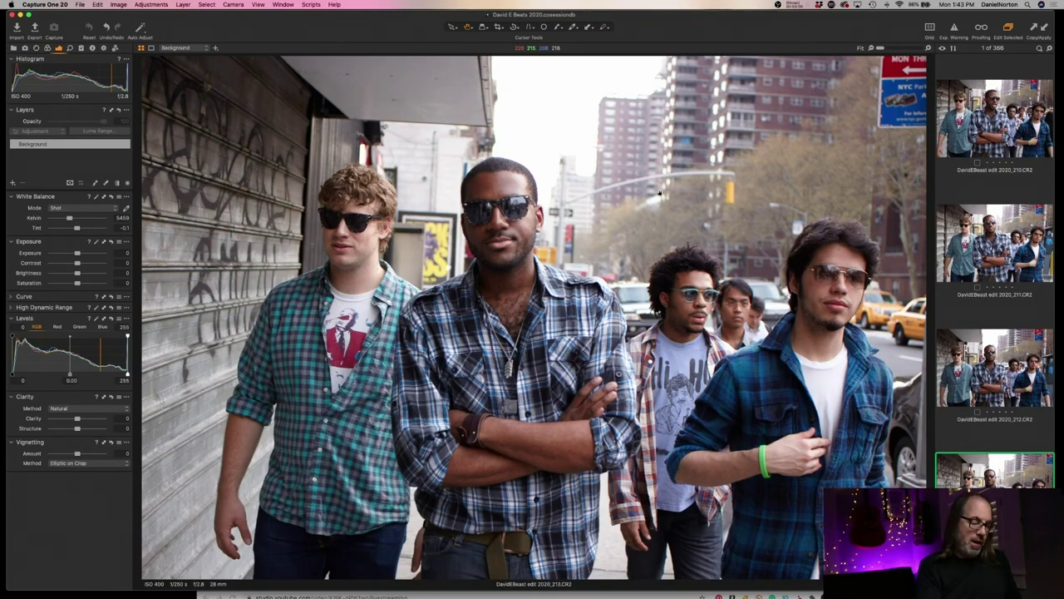
Review the rest of the sidewalk walking shots after frame 213, continuing into the single portraits
key(Right)
key(Right)
key(Right)
key(Right)
key(Right)
key(Right)
key(Right)
key(Right)
key(Right)
key(Right)
key(Right)
key(Right)
key(Right)
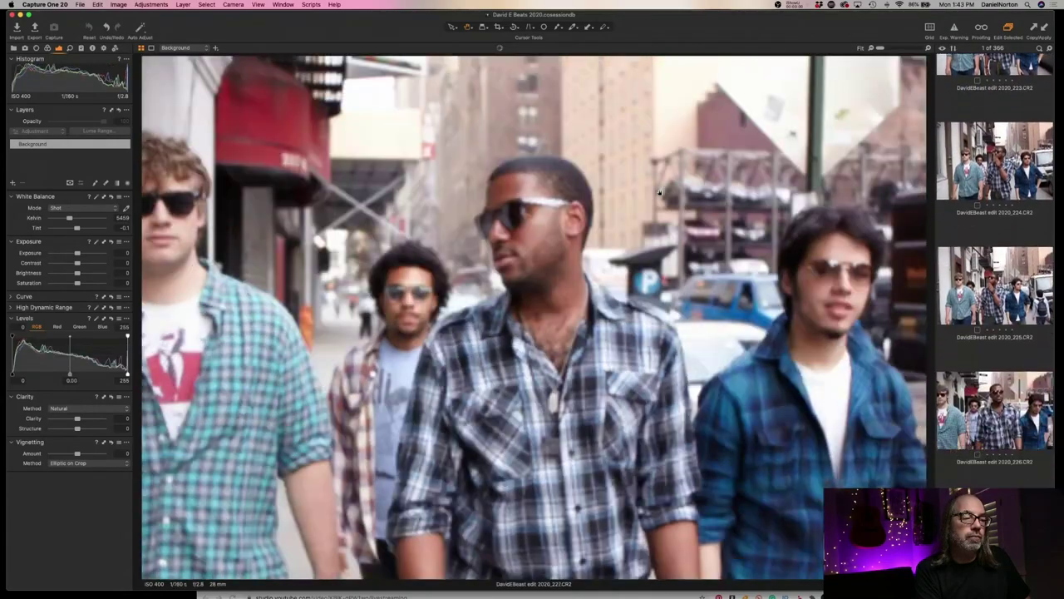
key(Right)
key(Right)
key(Right)
key(Right)
key(Right)
key(Right)
key(Right)
key(Right)
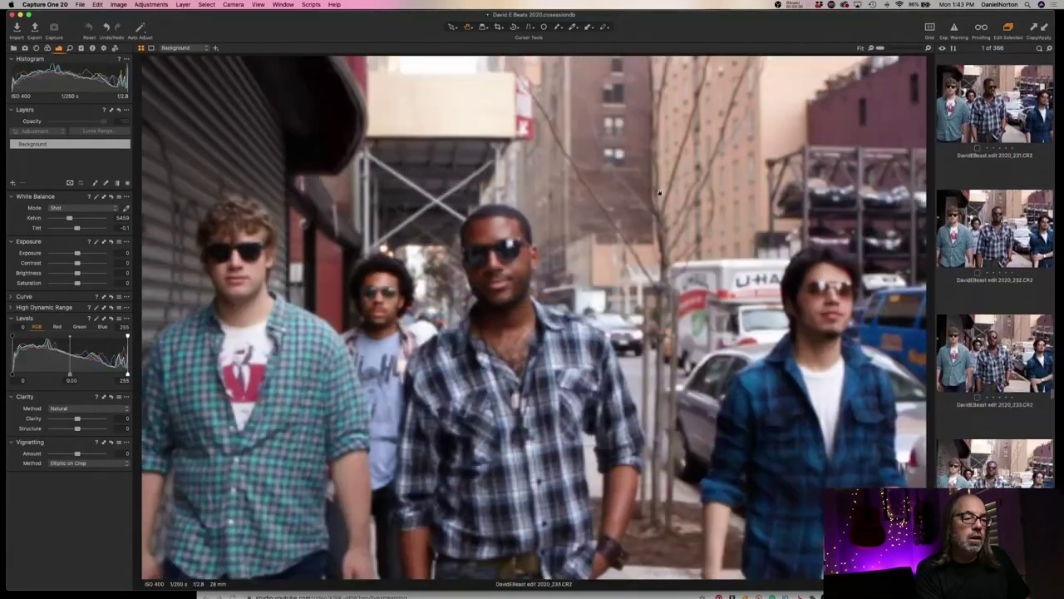
key(Right)
key(Right)
key(Right)
key(Right)
key(Right)
key(Right)
Compare the scaffolding group shot in frame 238 with its neighbouring frames, stopping at the profile portrait in frame 239
key(Left)
key(Left)
key(Left)
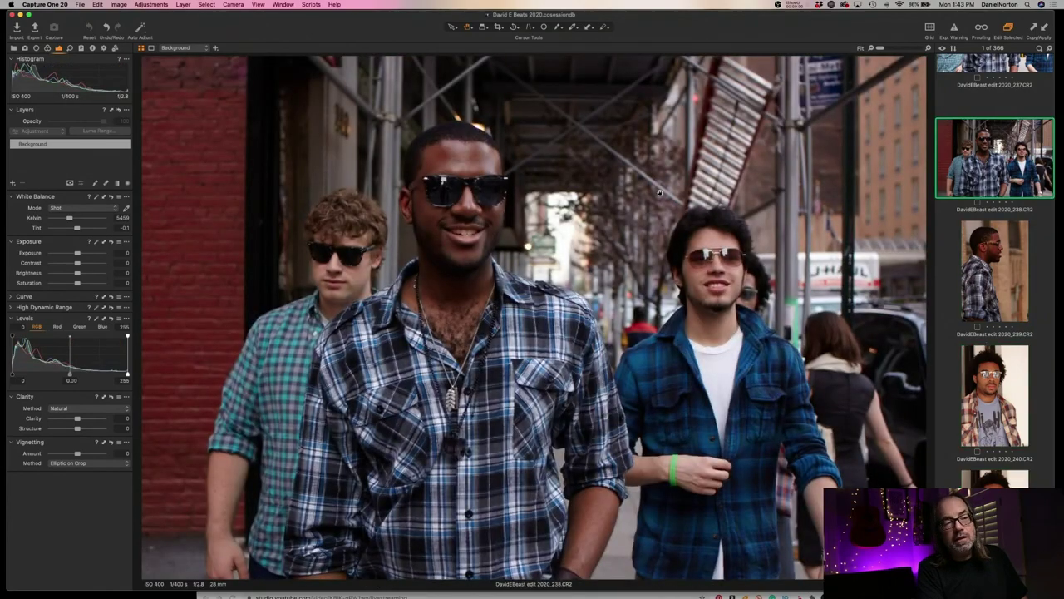
key(Left)
key(Left)
key(Right)
key(Right)
key(Right)
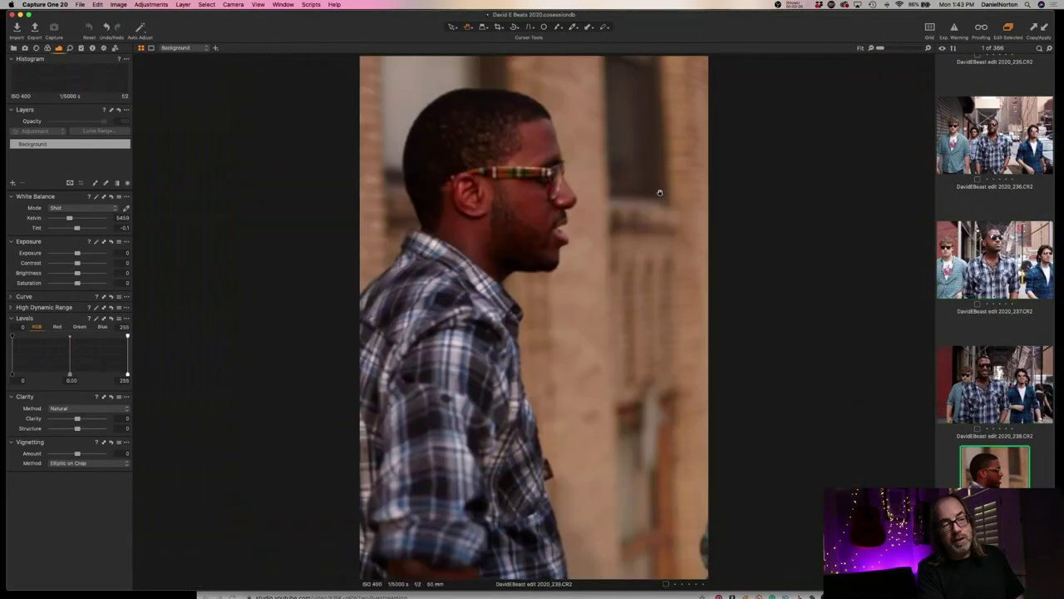
Go back through the sidewalk group shots to frame 226 and examine its composition
key(Left)
key(Left)
key(Left)
key(Left)
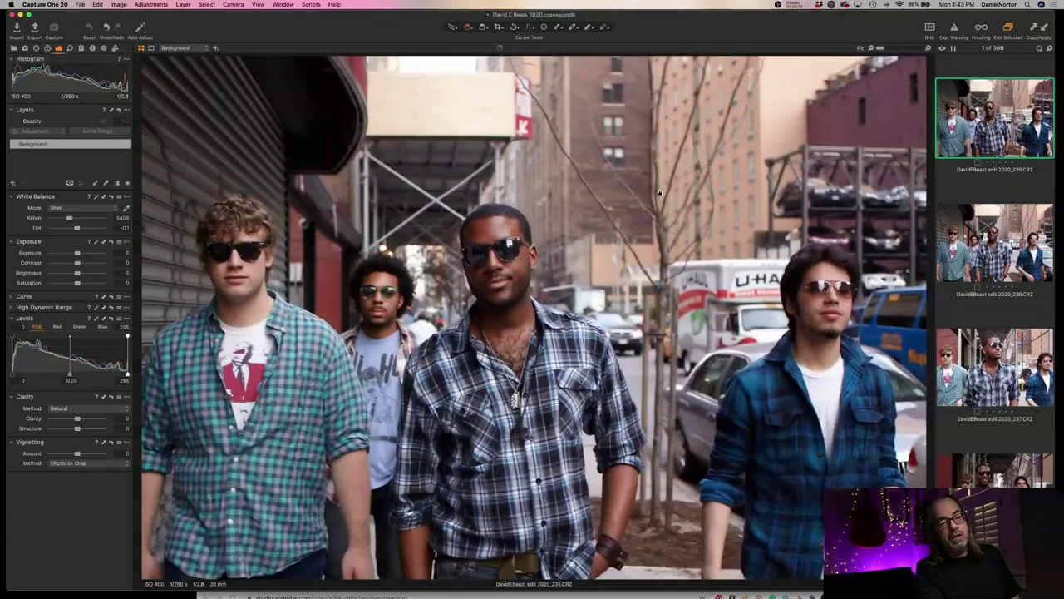
key(Left)
key(Left)
key(Left)
key(Left)
key(Left)
key(Left)
key(Left)
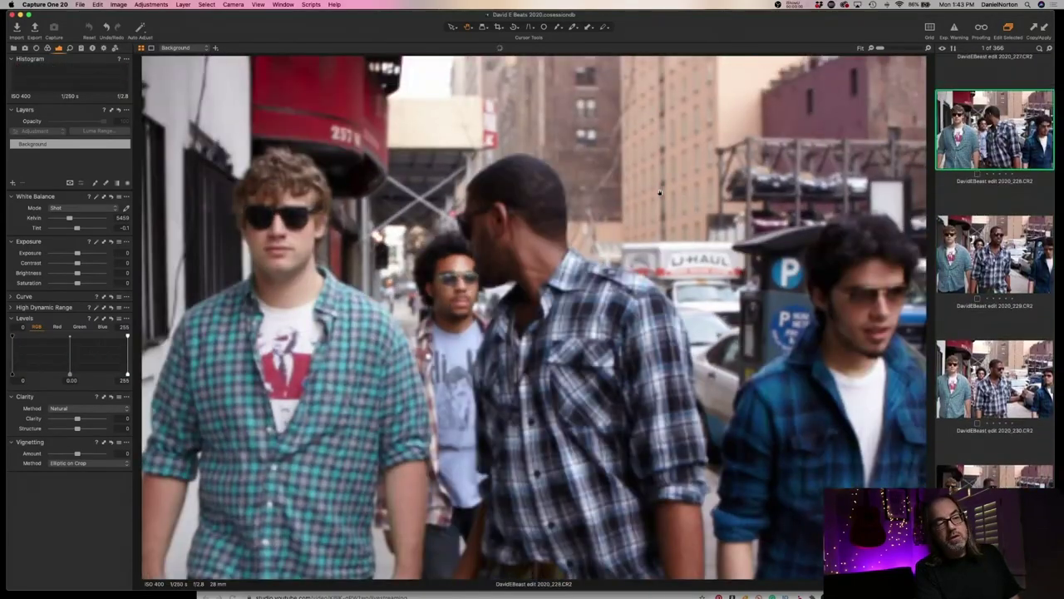
key(Left)
key(Left)
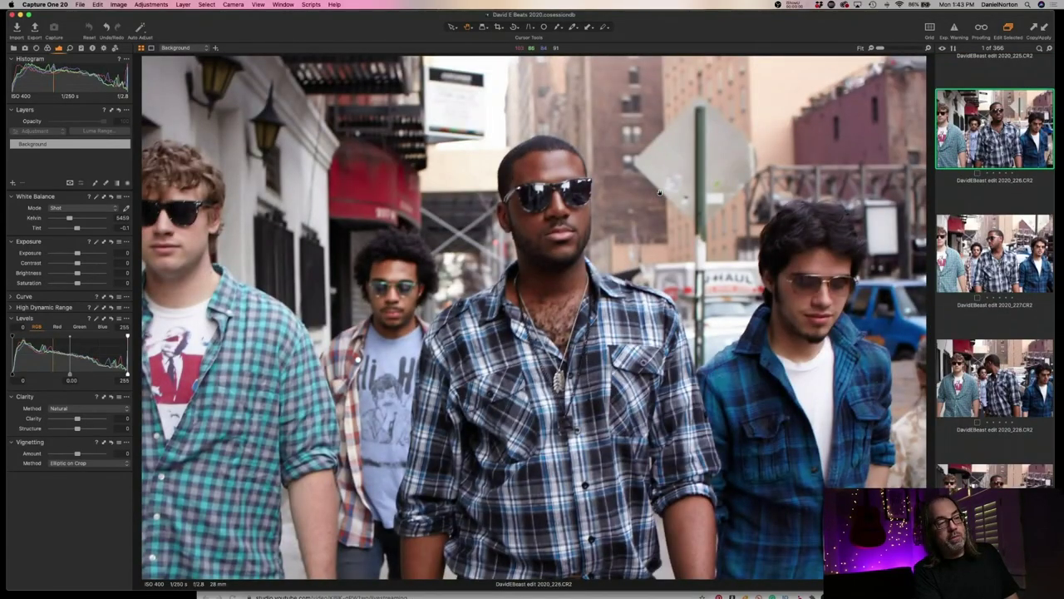
key(Left)
key(Right)
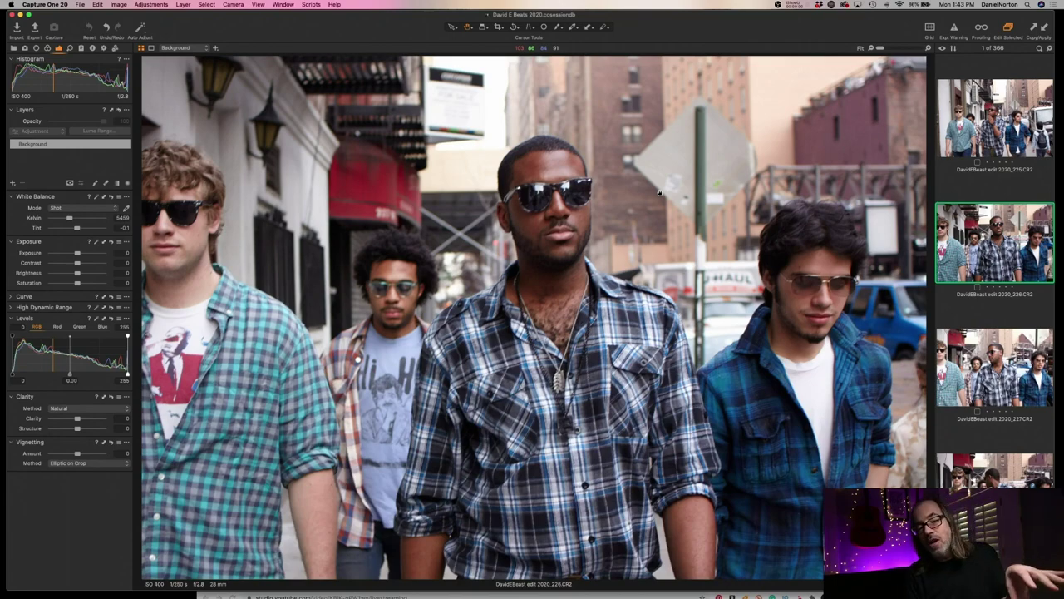
Review the frames after 226 again, past the single portraits, up to the first indoor window shot in frame 243
key(Right)
key(Right)
key(Right)
key(Right)
key(Right)
key(Right)
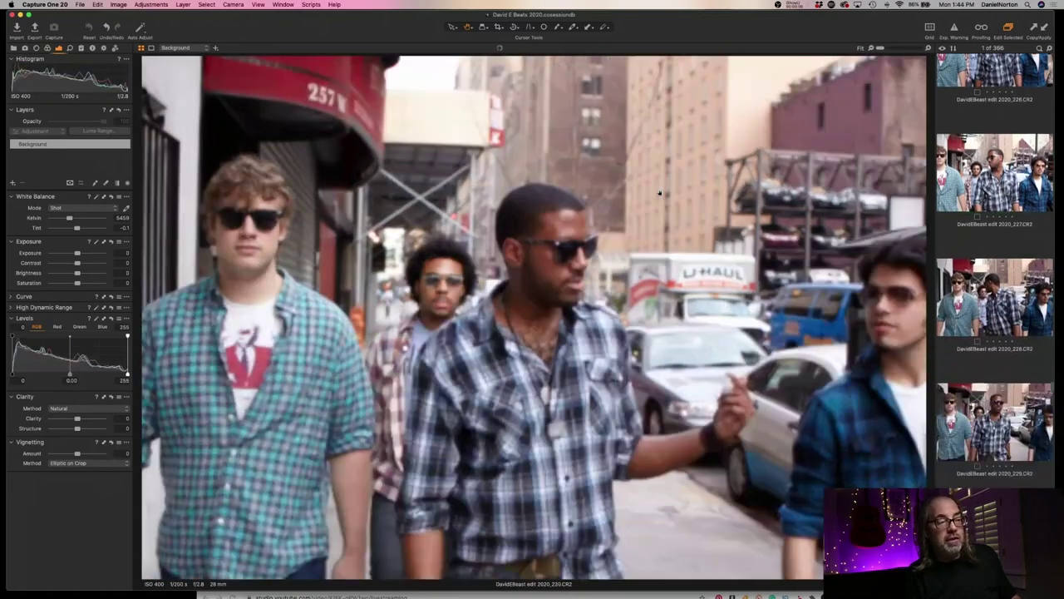
key(Right)
key(Right)
key(Right)
key(Right)
key(Right)
key(Right)
key(Right)
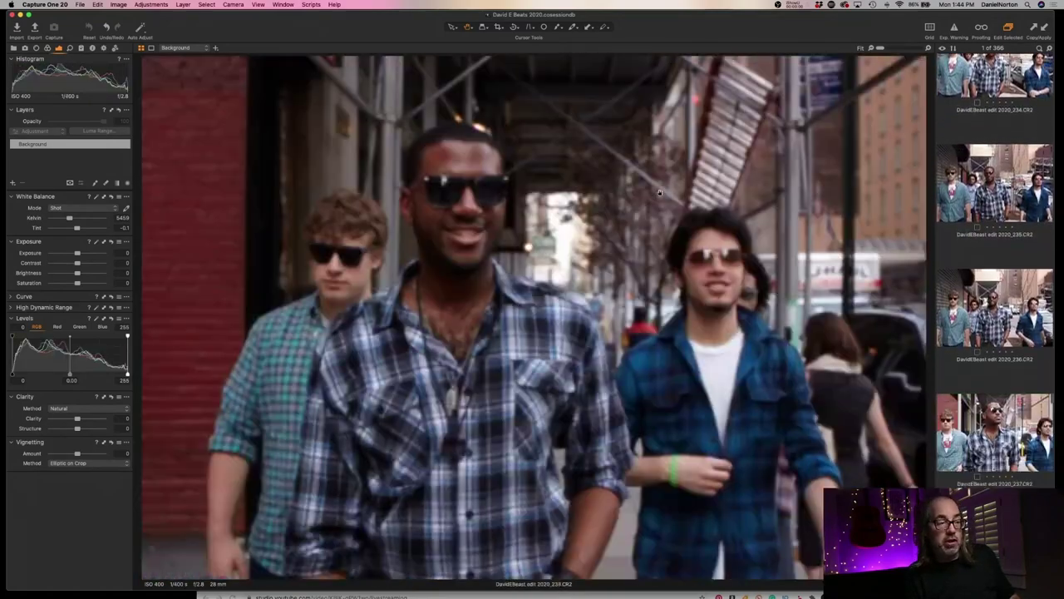
key(Right)
key(Right)
key(Right)
key(Right)
key(Right)
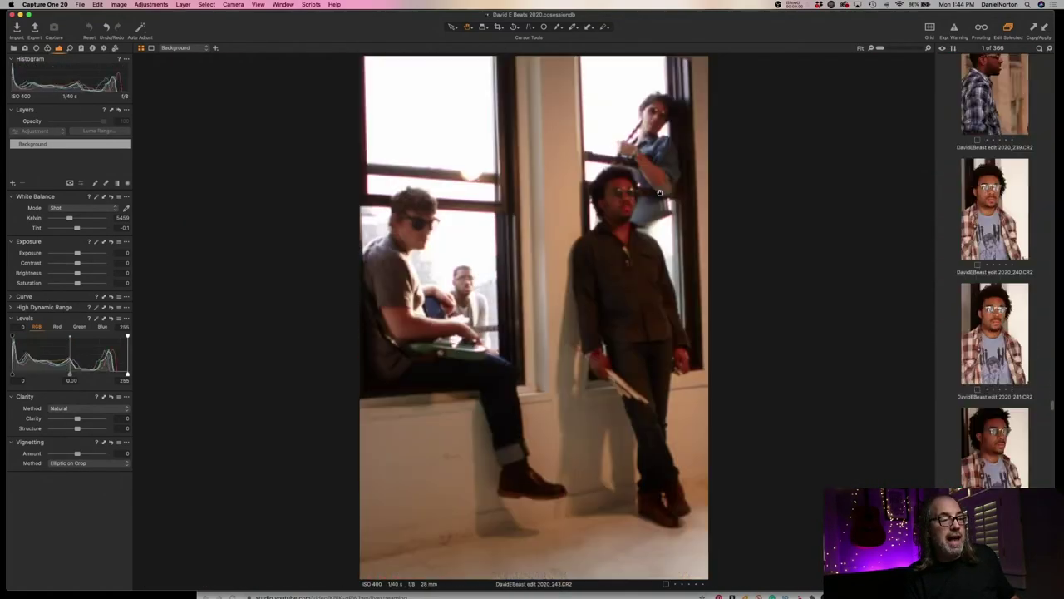
Examine the vertical indoor shots of the band posed at the windows, through frame 253
key(Right)
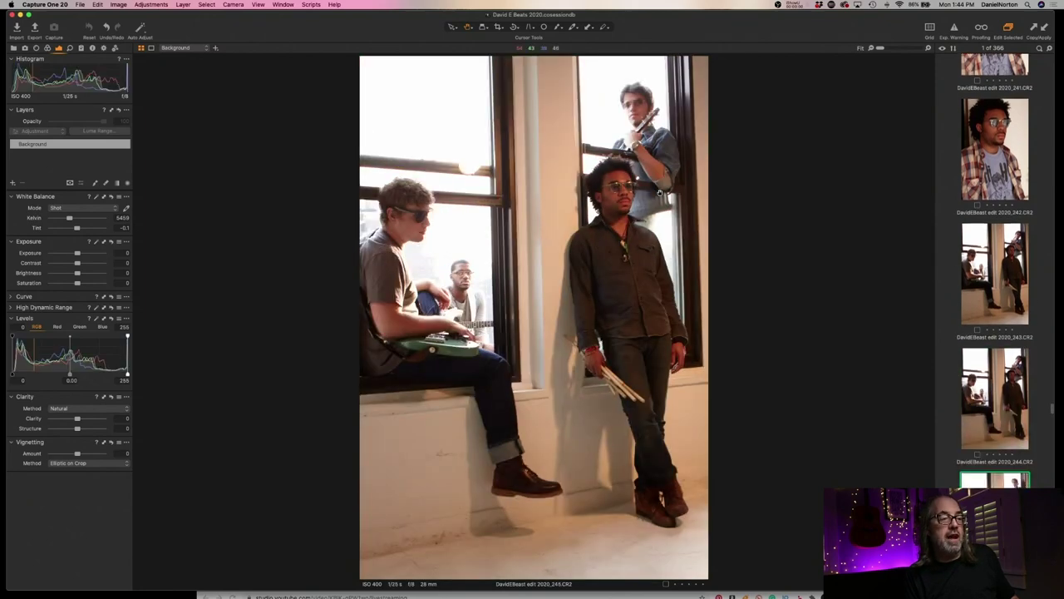
key(Right)
key(Right)
key(Right)
key(Right)
key(Right)
key(Right)
key(Right)
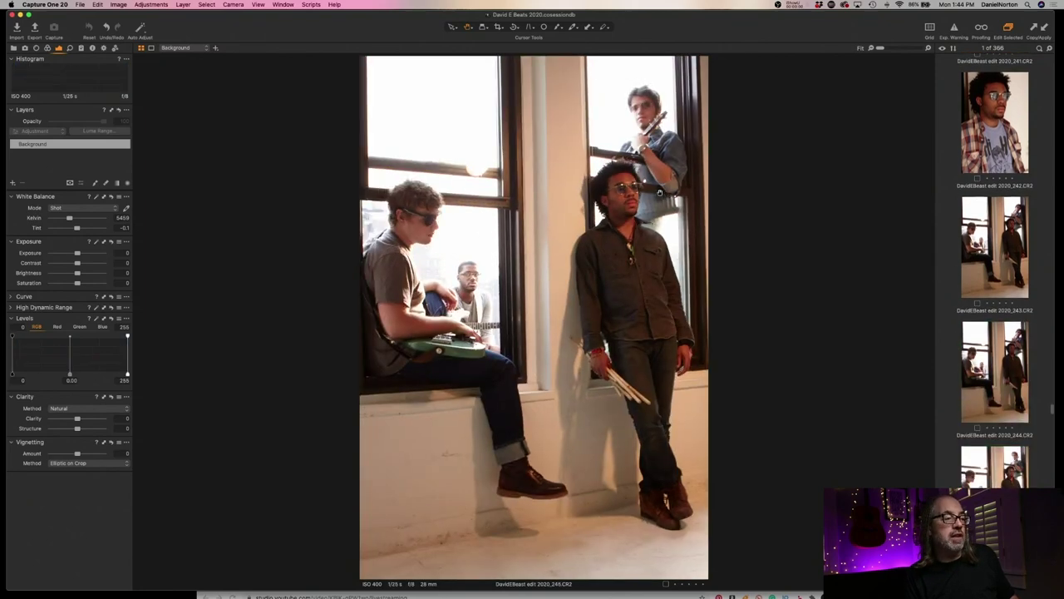
key(Right)
key(Right)
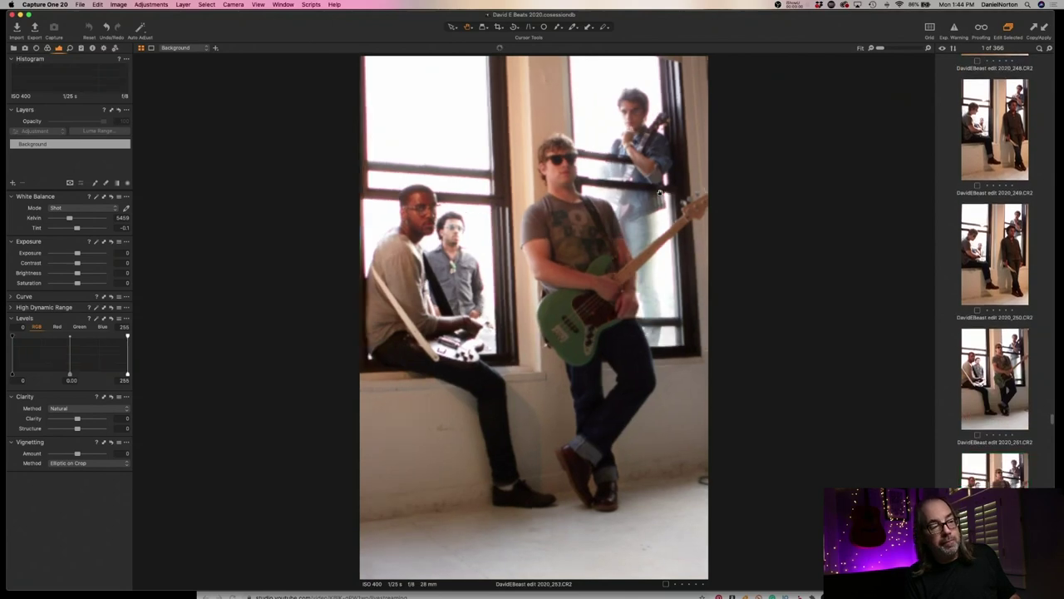
Review the remaining vertical window shots through frame 262, and view the horizontal guitarist shots in frames 264 and 266
key(Right)
key(Right)
key(Right)
key(Right)
key(Right)
key(Right)
key(Right)
key(Right)
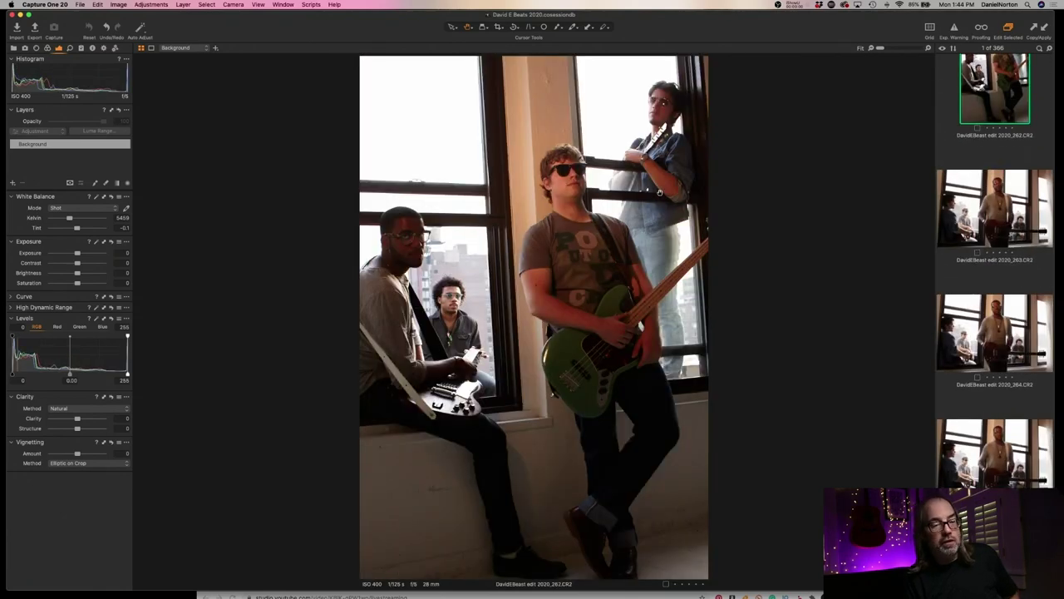
click(994, 331)
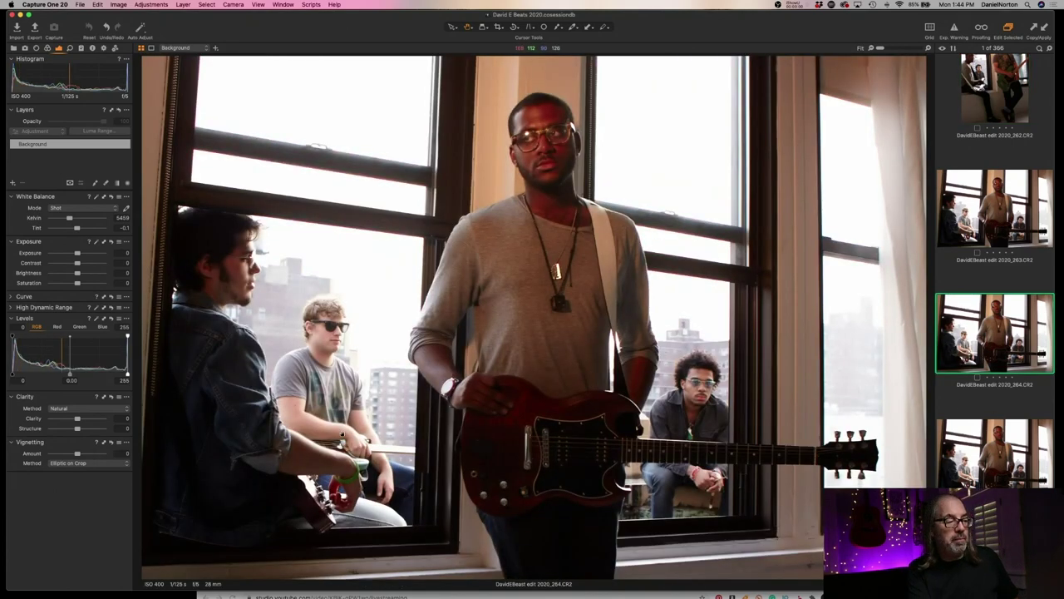
scroll(1015, 430, down, 3)
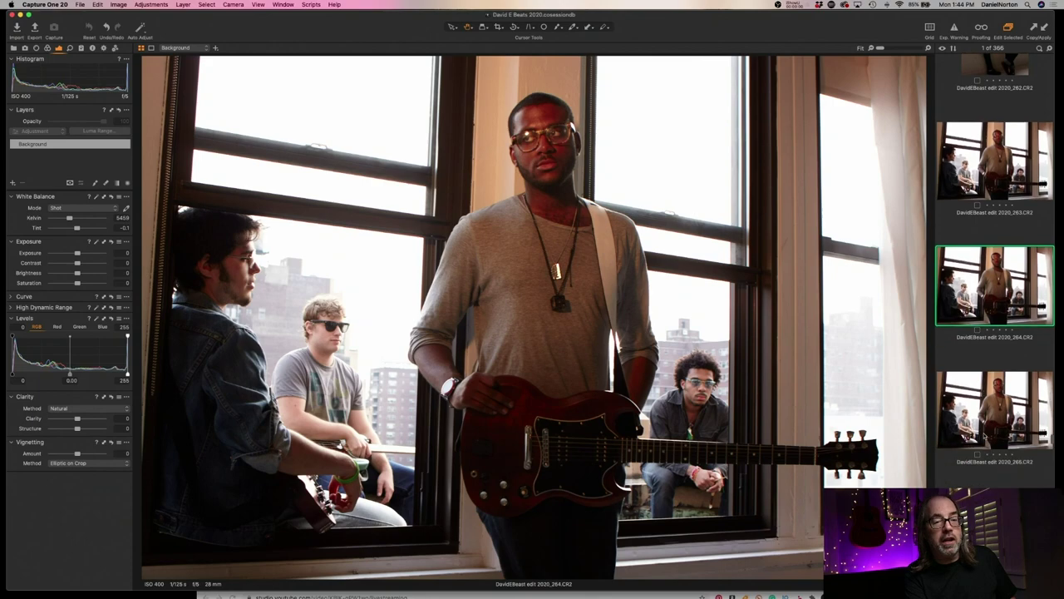
click(984, 390)
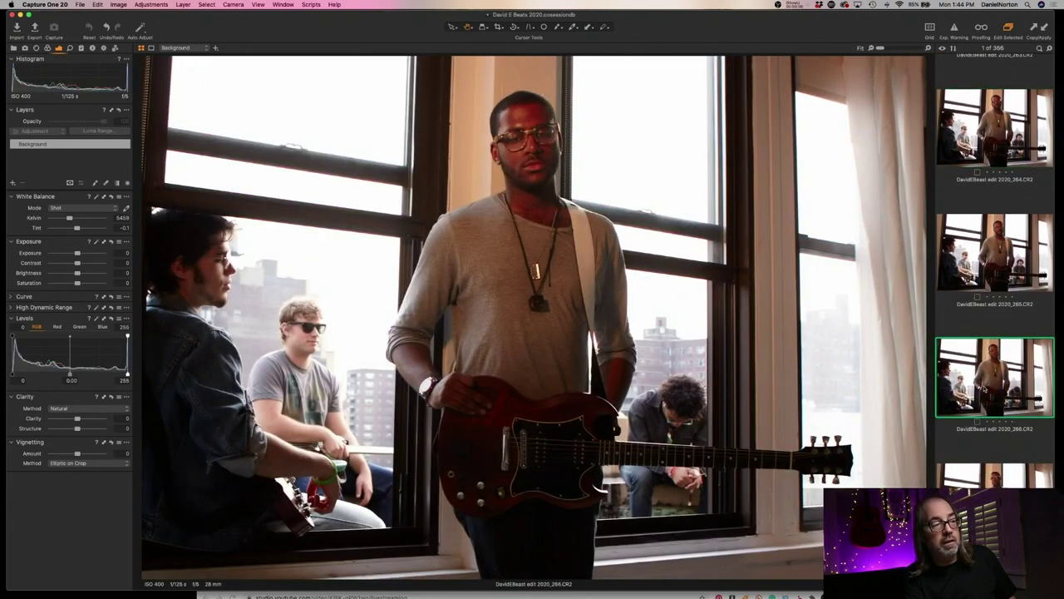
Review the horizontal window shots of the guitarist in the grey shirt after frame 266, through frame 276
key(Down)
key(Down)
key(Down)
key(Down)
key(Down)
key(Down)
key(Down)
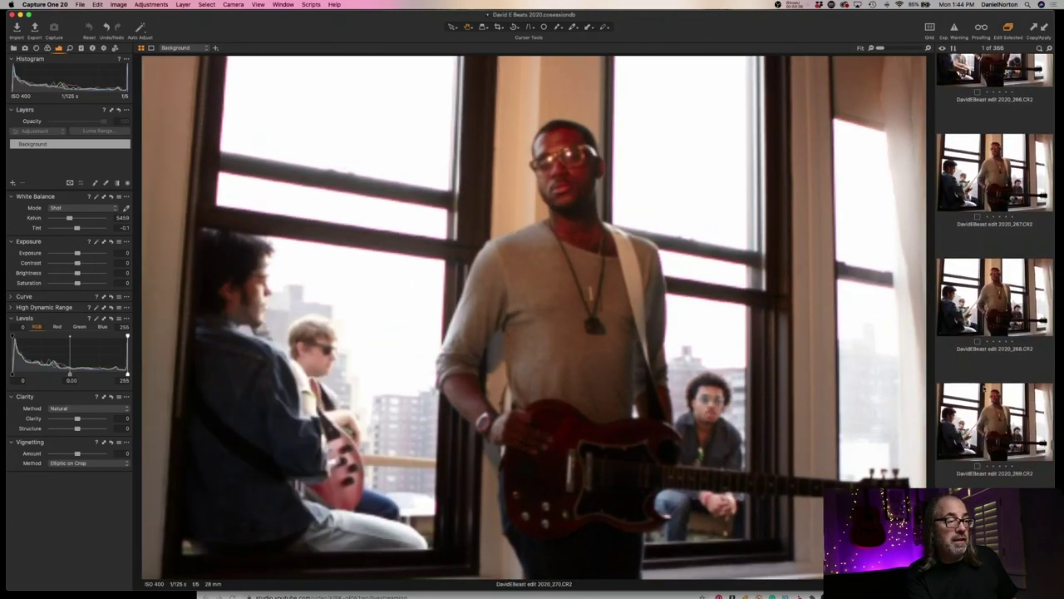
key(Down)
key(Down)
key(Down)
key(Down)
key(Down)
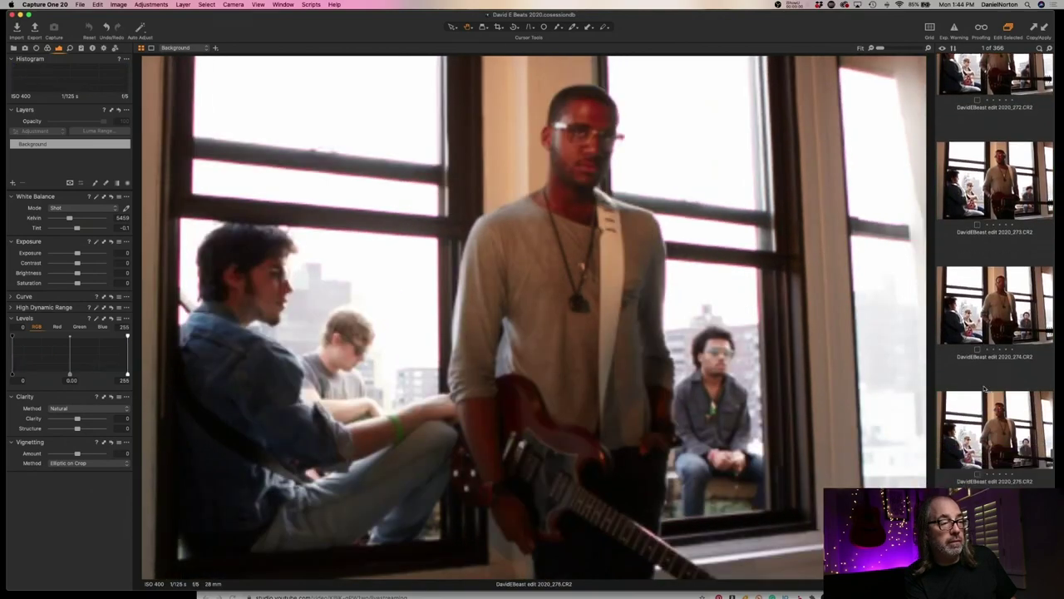
Continue past the grey-shirt guitarist's frames and examine the denim-jacket guitarist with the red guitar, through frame 286
key(Down)
key(Down)
key(Down)
key(Down)
key(Down)
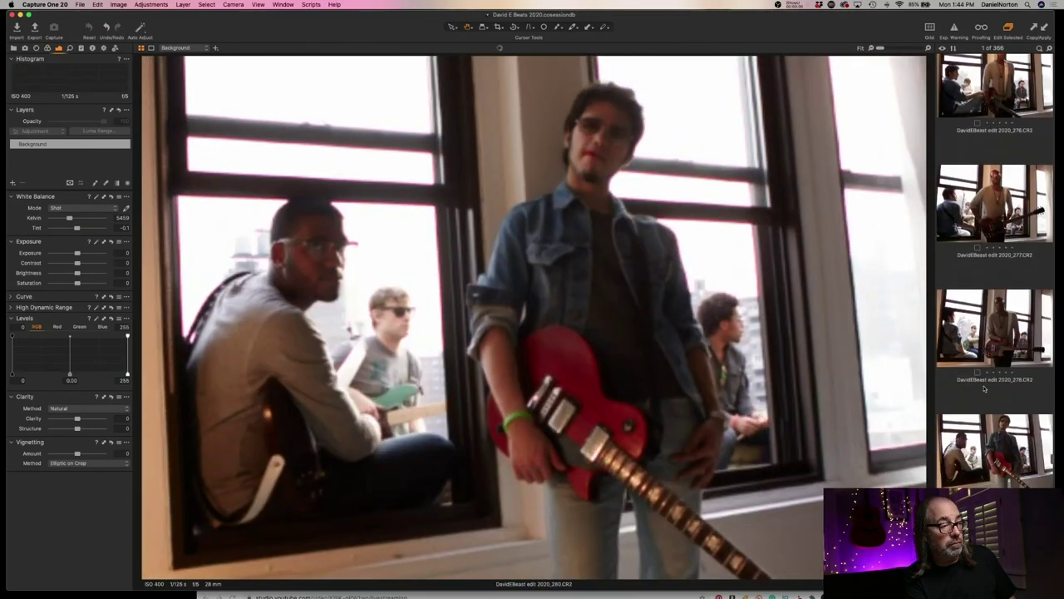
key(Down)
key(Down)
key(Down)
key(Down)
key(Down)
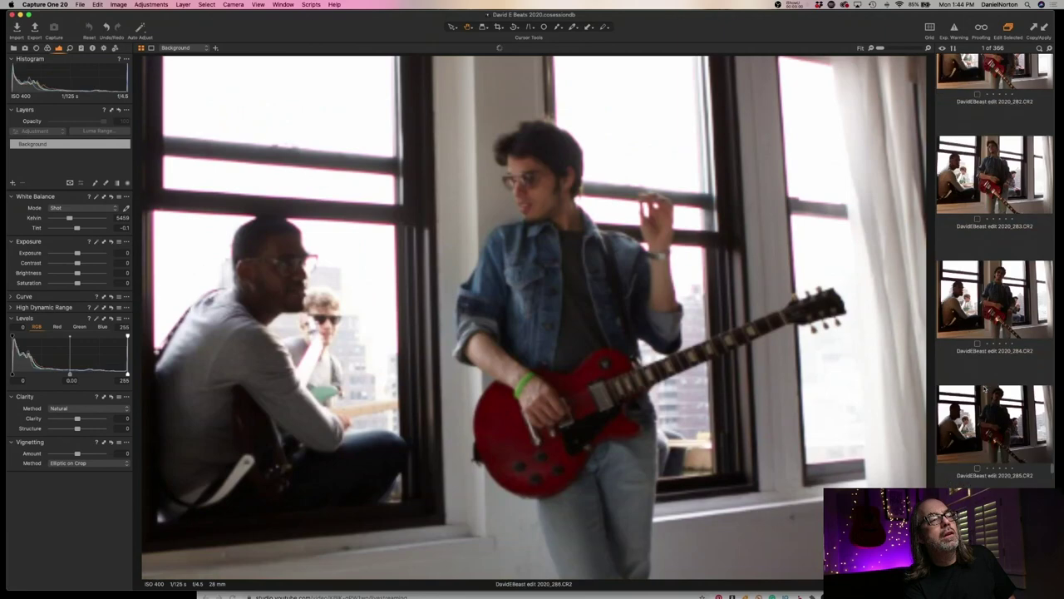
Review the remaining denim-jacket guitarist shots up to the brightly lit frame 291
key(Down)
key(Down)
key(Down)
key(Down)
key(Down)
key(Down)
key(Down)
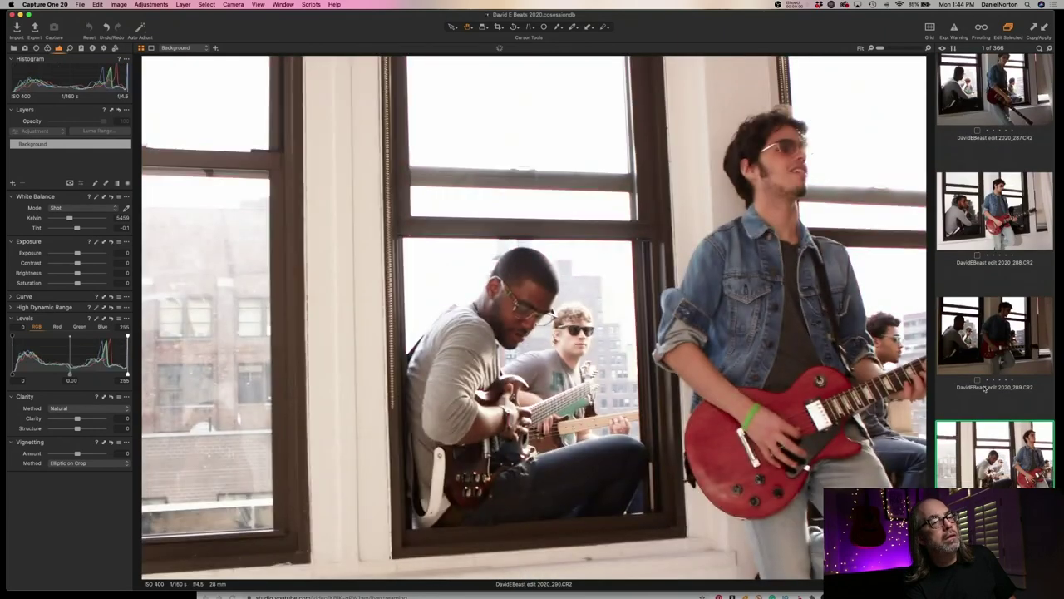
key(Down)
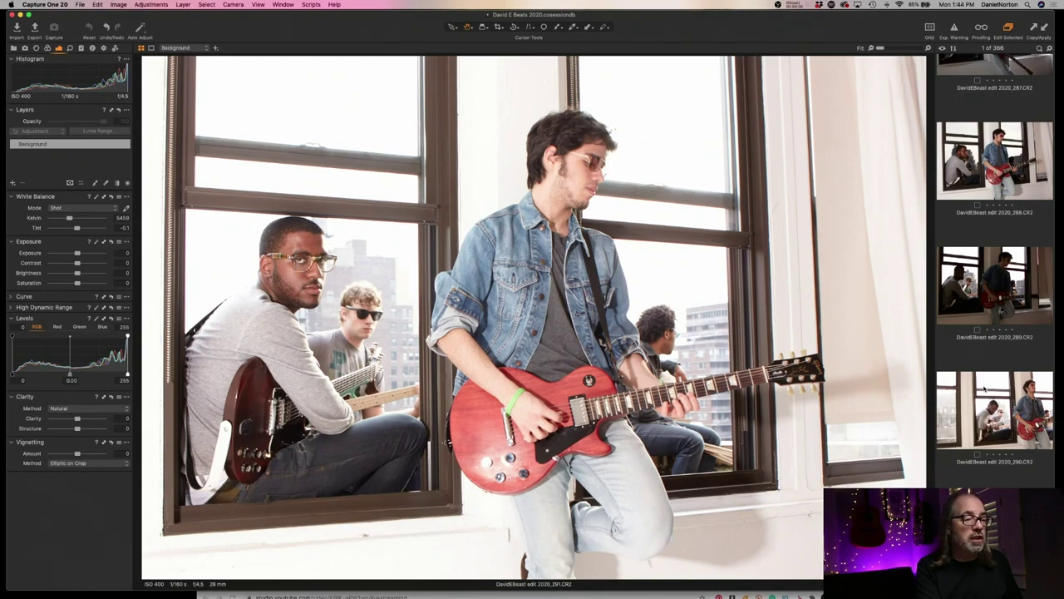
View the darker window-lit shots through frame 294 and return to the bright frame 291
key(Down)
key(Down)
key(Down)
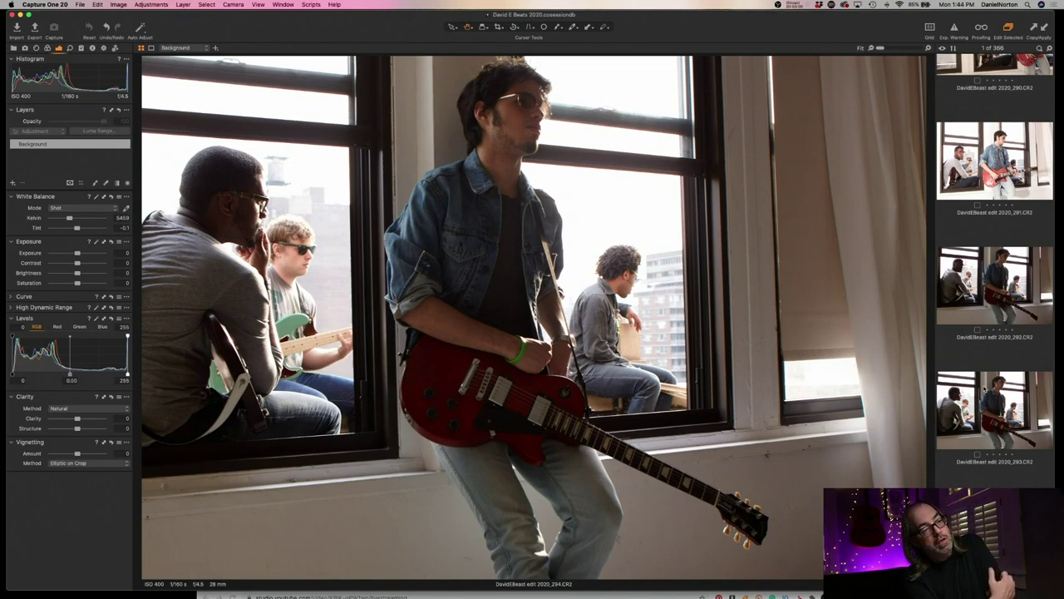
key(Up)
key(Up)
key(Up)
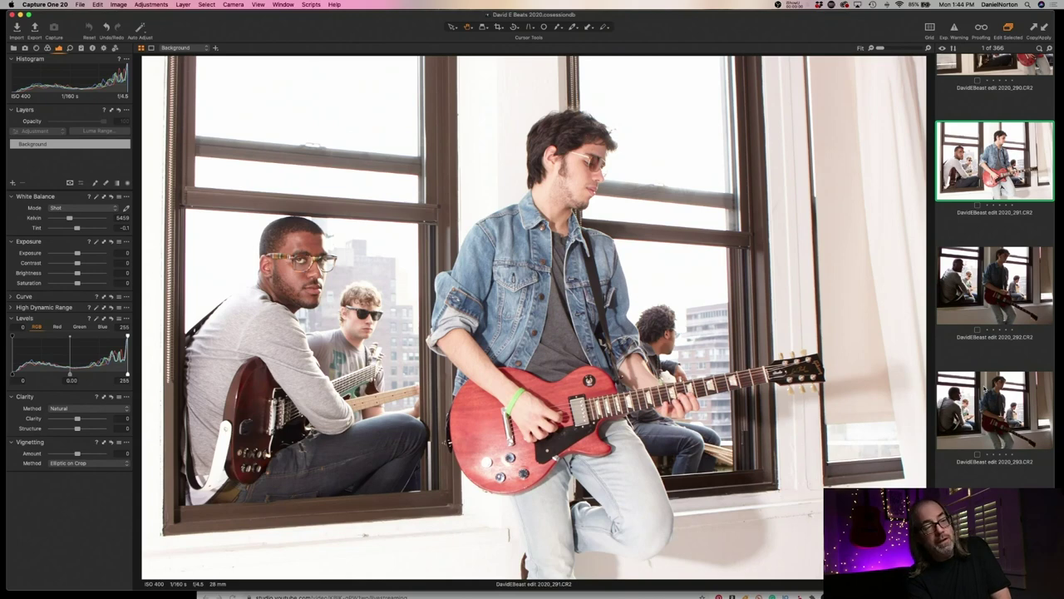
Inspect the guitarist's face in frame 292 at 100% and compare the frame side by side with frame 291
key(Down)
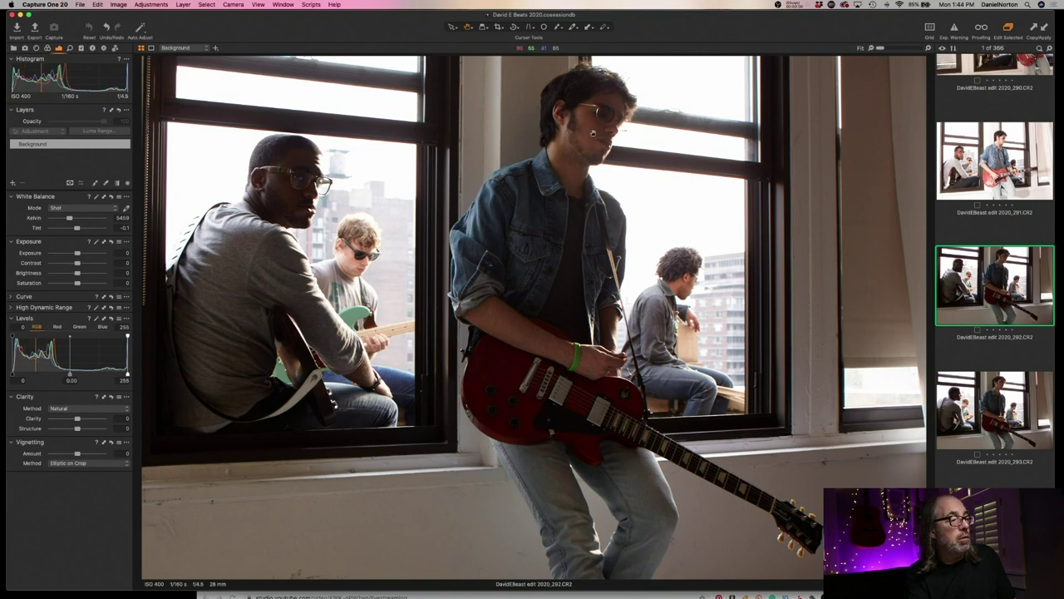
key(z)
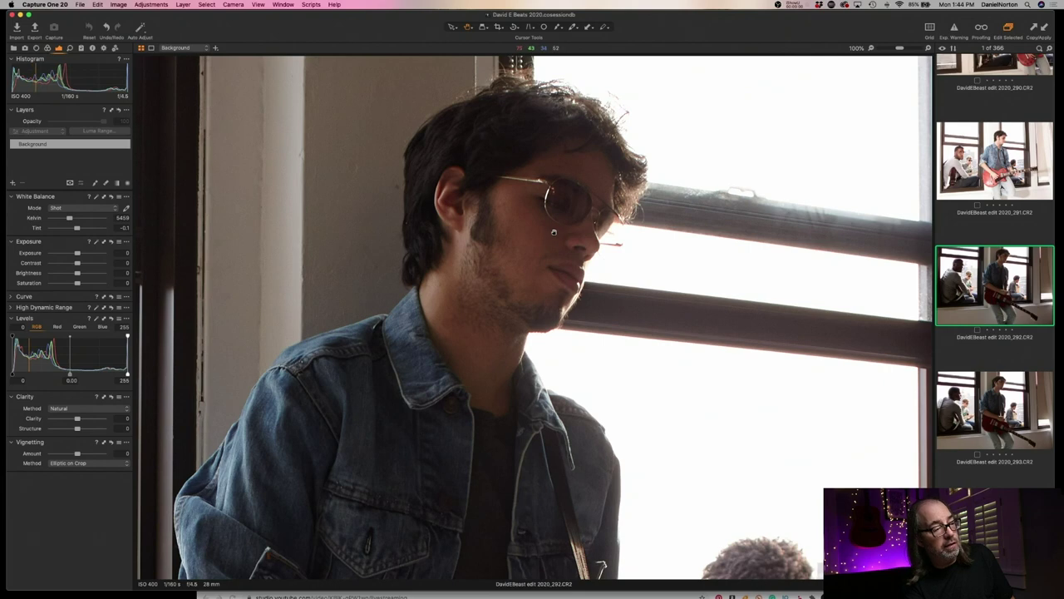
key(z)
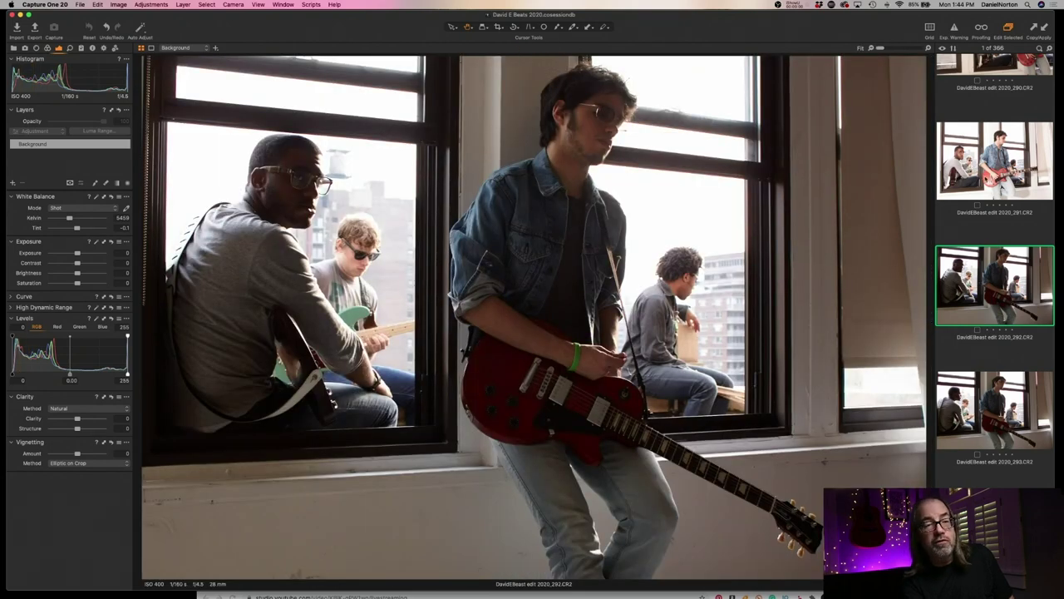
key(shift+Left)
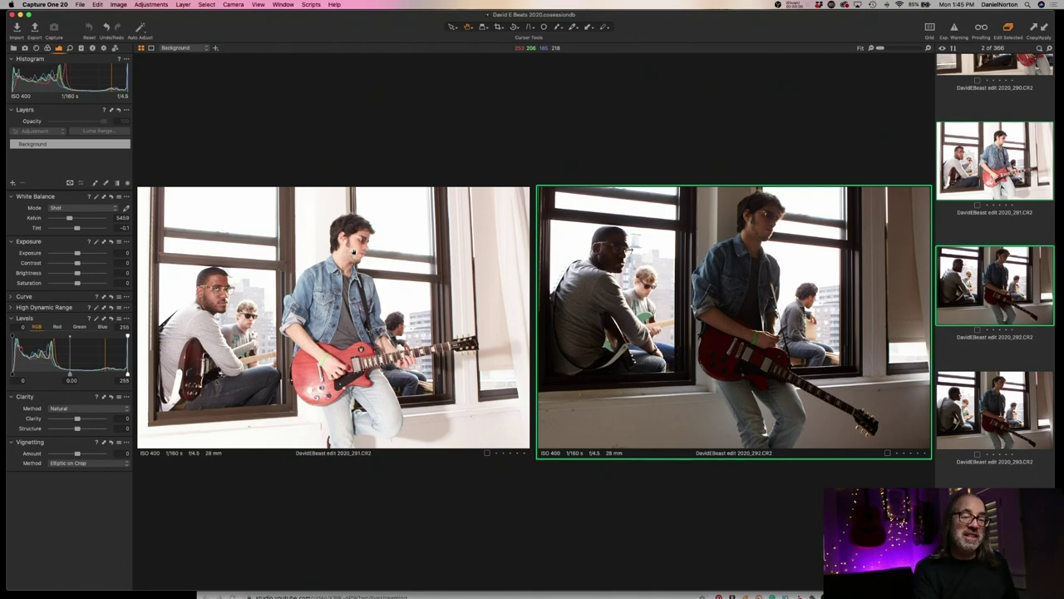
click(395, 316)
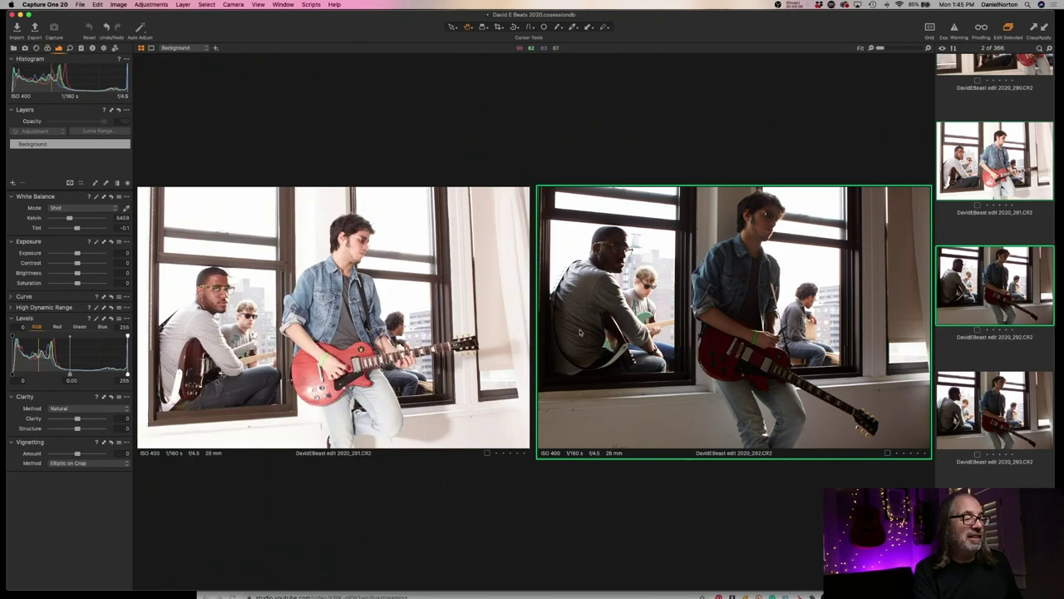
View frame 299 on its own and inspect the denim-jacket guitarist's face at 100% before returning to the full image
scroll(979, 339, down, 10)
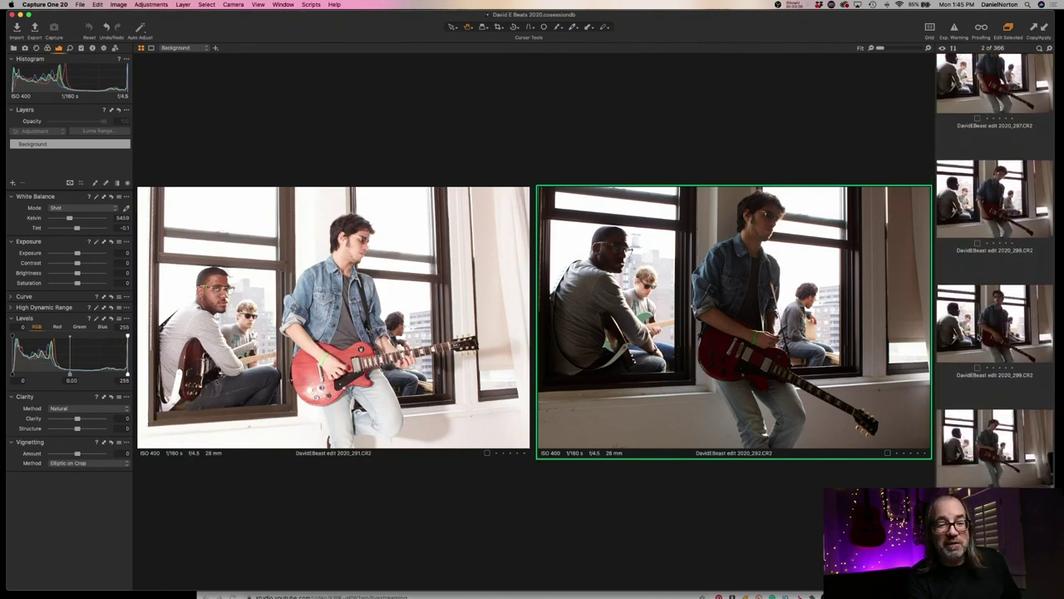
click(980, 340)
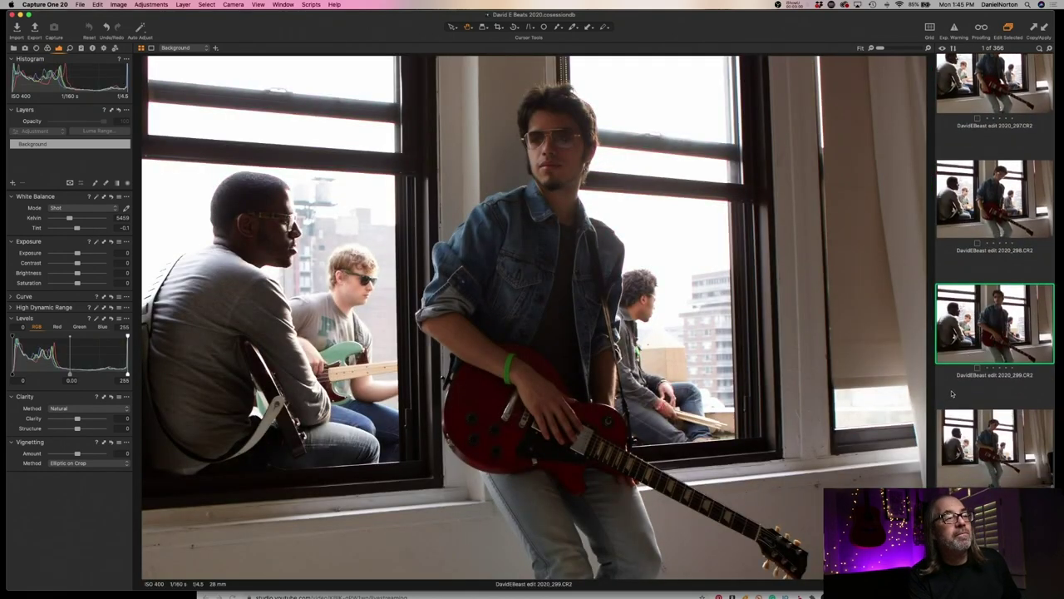
scroll(556, 219, up, 2)
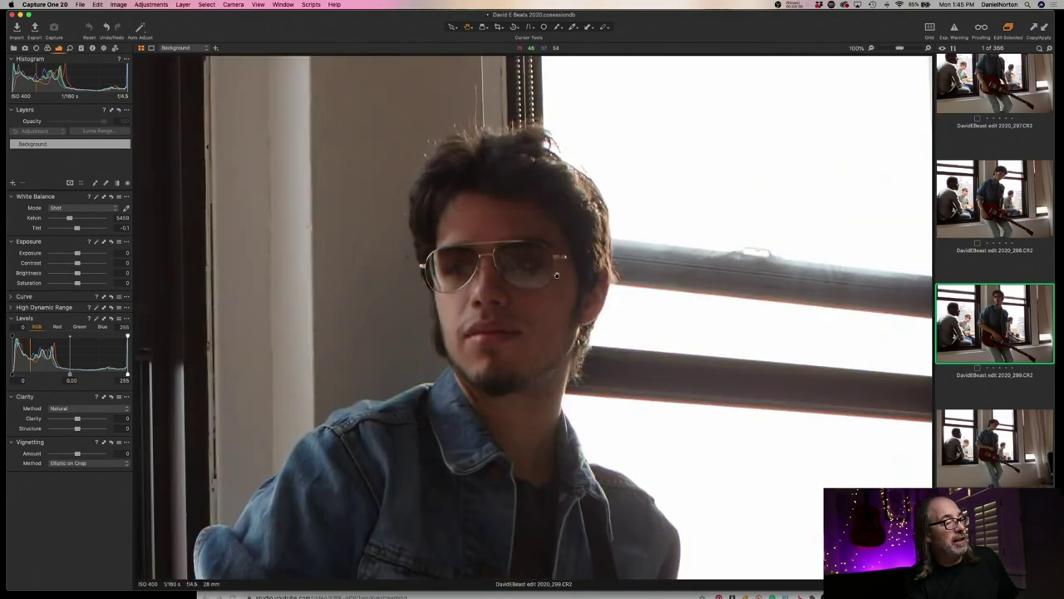
scroll(515, 311, up, 1)
scroll(515, 305, down, 3)
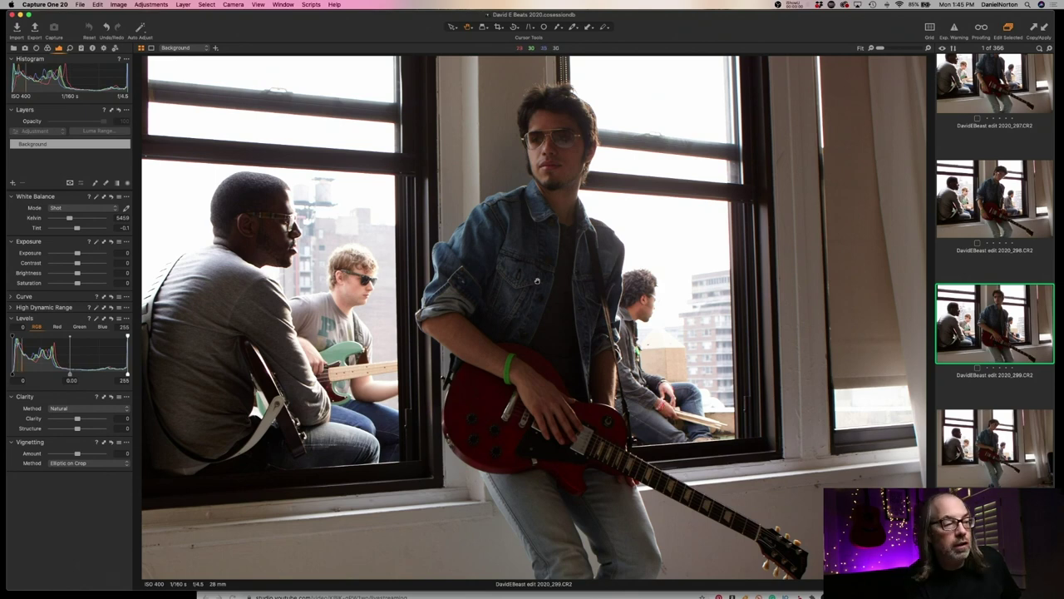
drag(569, 307, 570, 306)
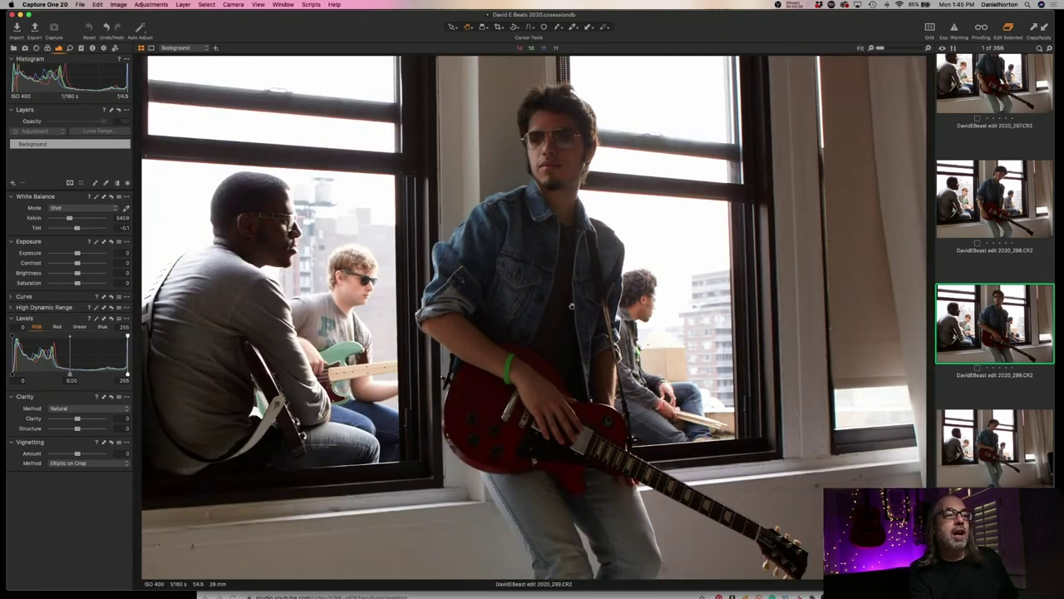
drag(554, 297, 549, 300)
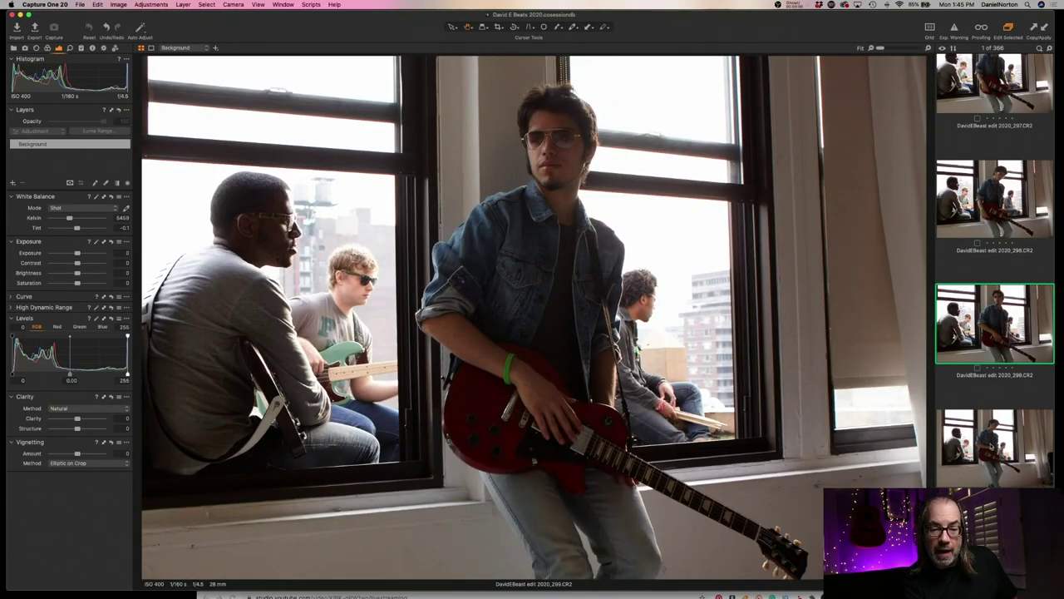
Browse ahead to the standing full-band shots around frame 306 and go back to the grey-shirt guitarist's window shots
scroll(990, 447, down, 10)
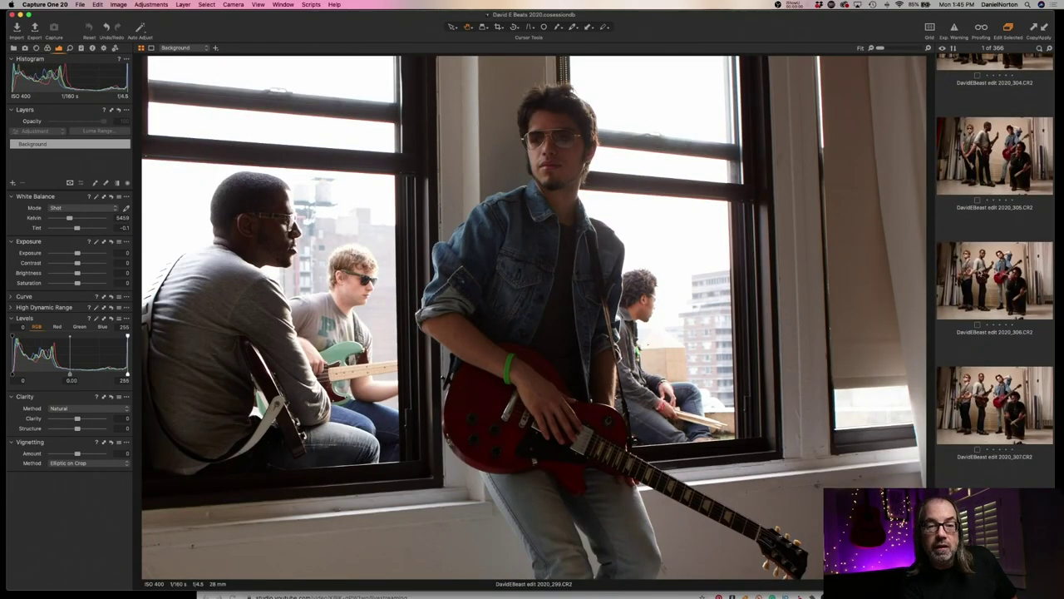
click(1001, 291)
scroll(1000, 293, up, 20)
scroll(998, 295, up, 15)
scroll(999, 295, up, 3)
click(992, 380)
Go through the grey-shirt guitarist's window shots again up to frame 276 and examine its composition
key(Right)
key(Right)
key(Right)
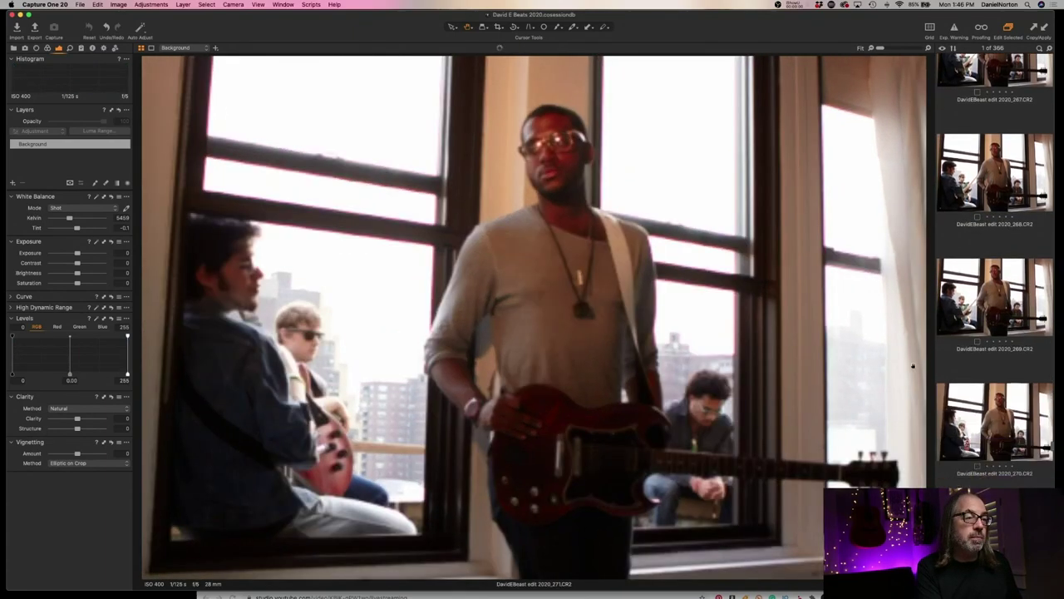
key(Right)
key(Right)
key(Right)
key(Right)
key(Right)
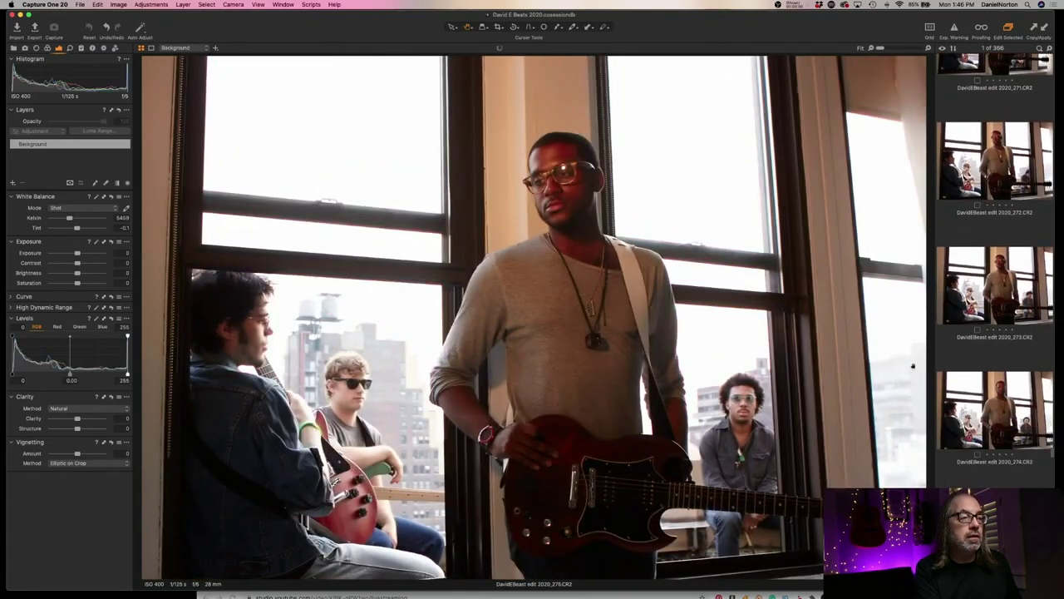
key(Right)
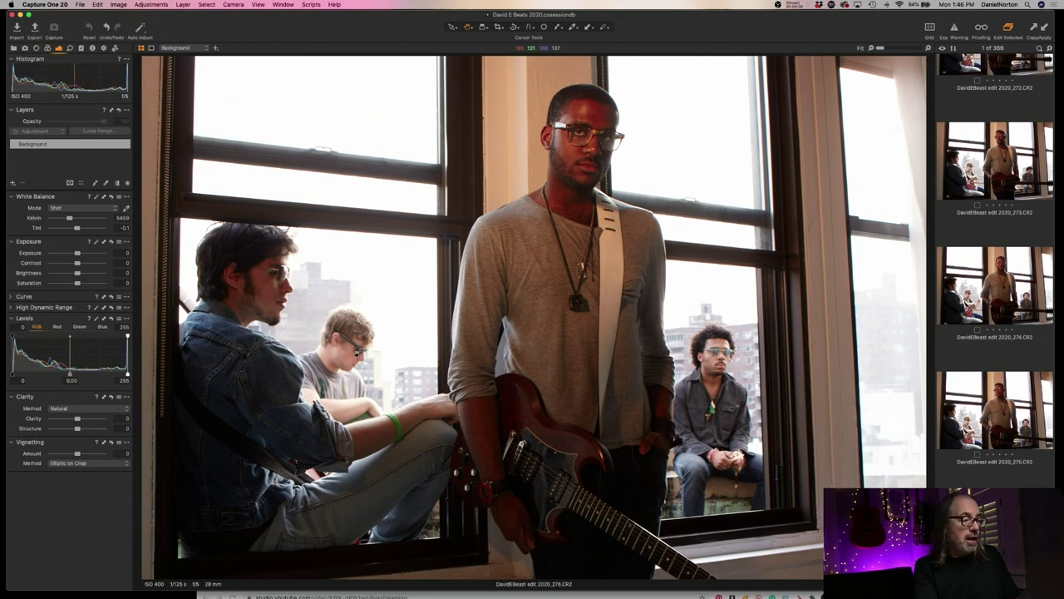
Inspect the background band members in frame 276 at 100%, first the denim-jacket musician, and the seated one behind the guitarist
click(527, 349)
click(527, 350)
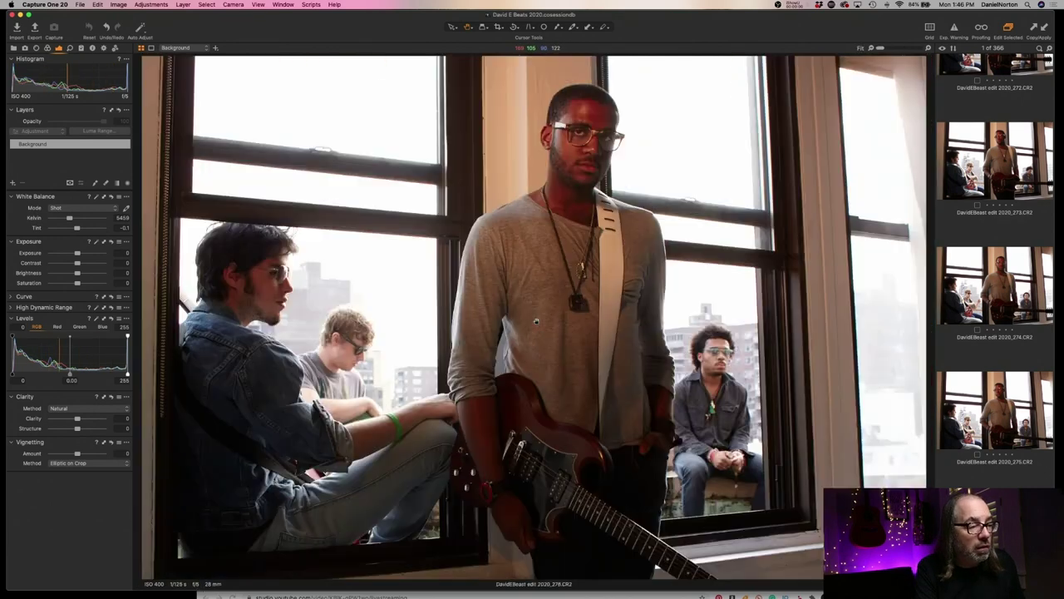
click(283, 278)
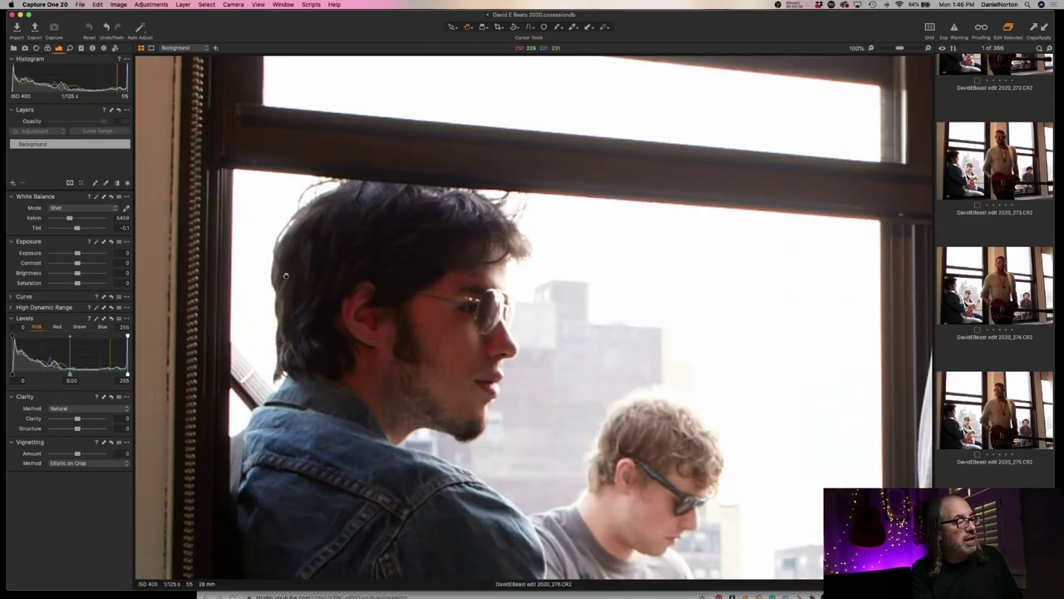
click(493, 326)
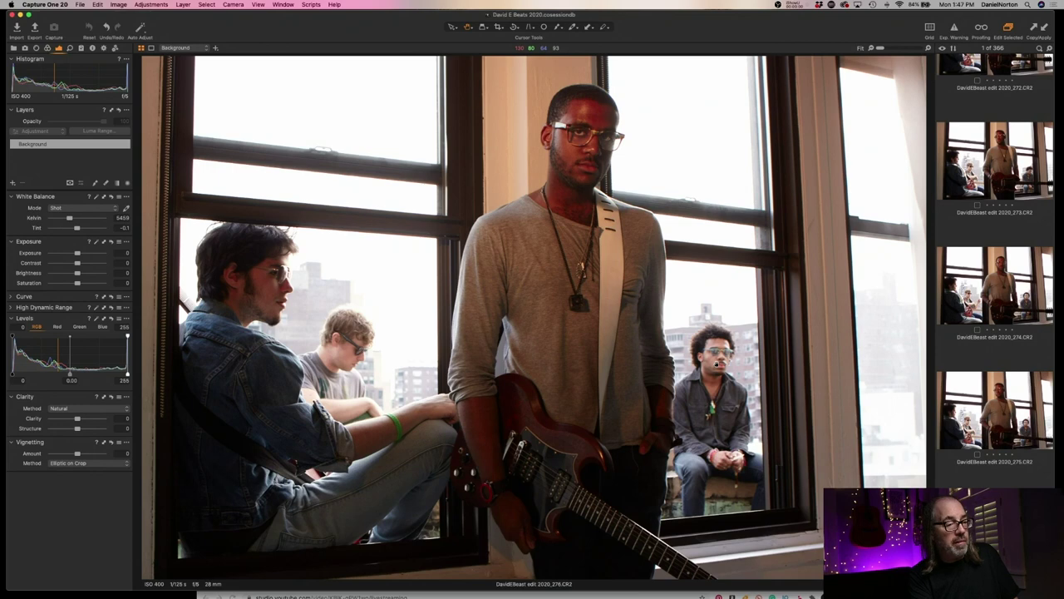
key(z)
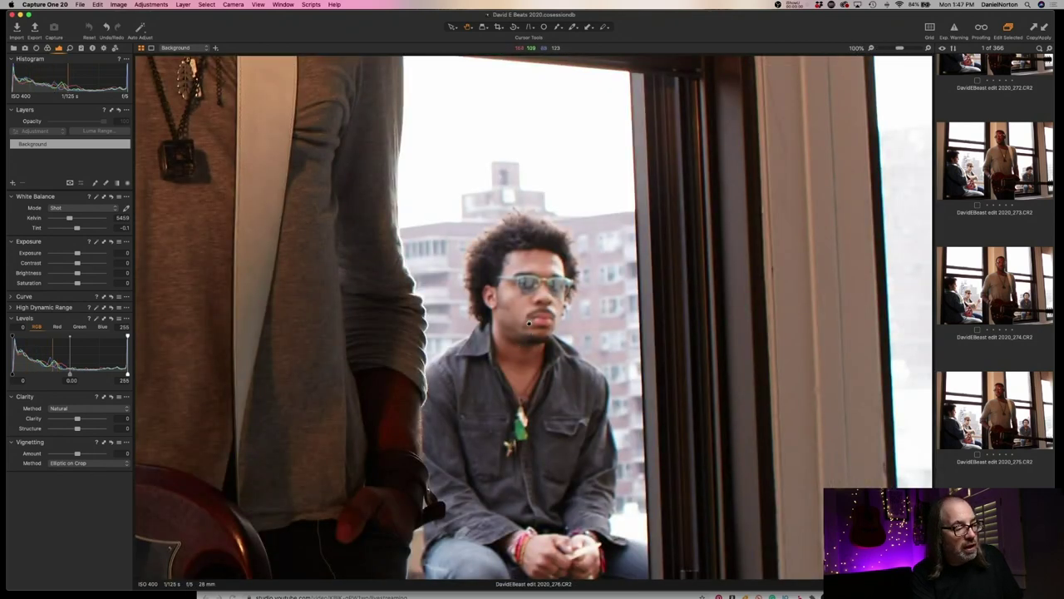
key(z)
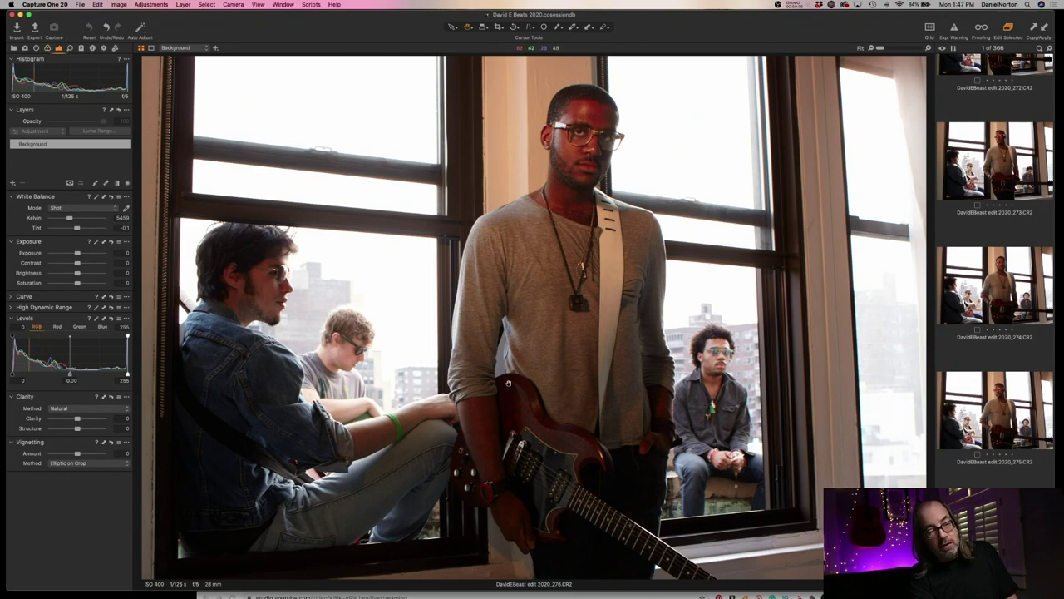
click(679, 388)
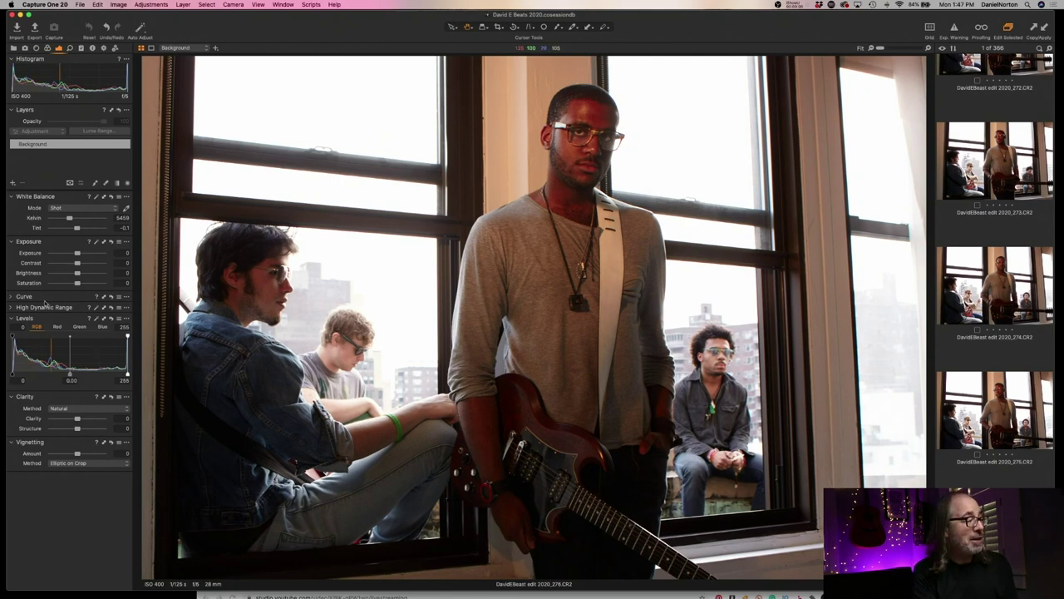
Try an exposure of -4 on frame 276 to check the window highlights, and return it to 0
drag(77, 253, 2, 258)
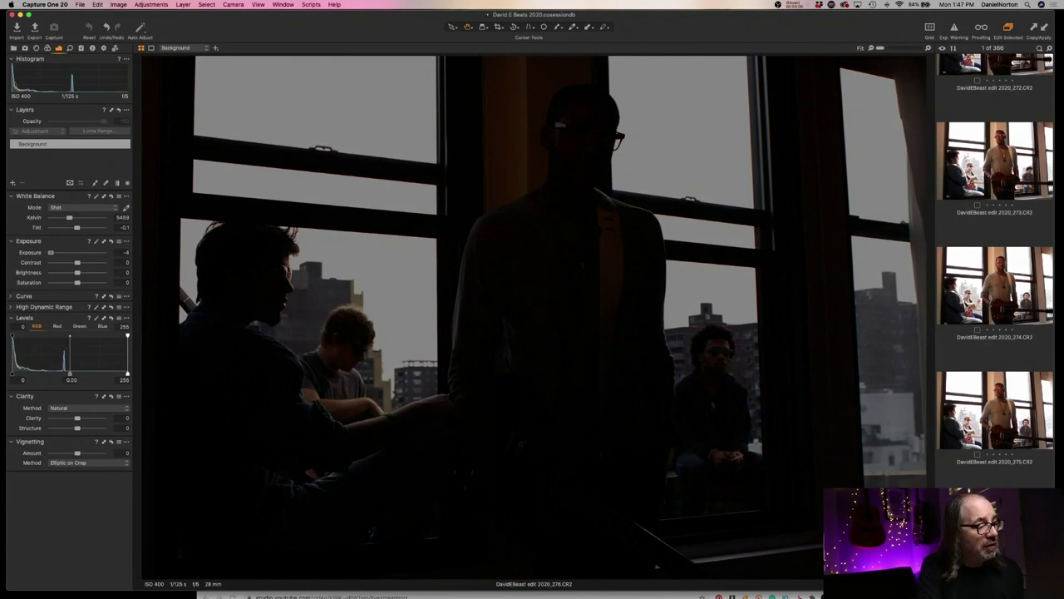
drag(51, 252, 78, 254)
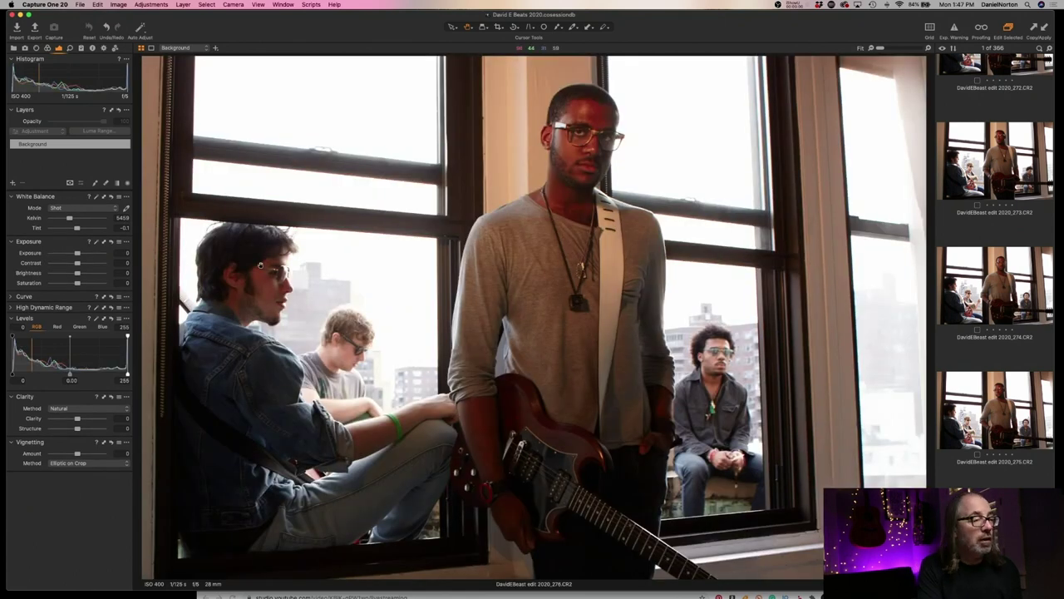
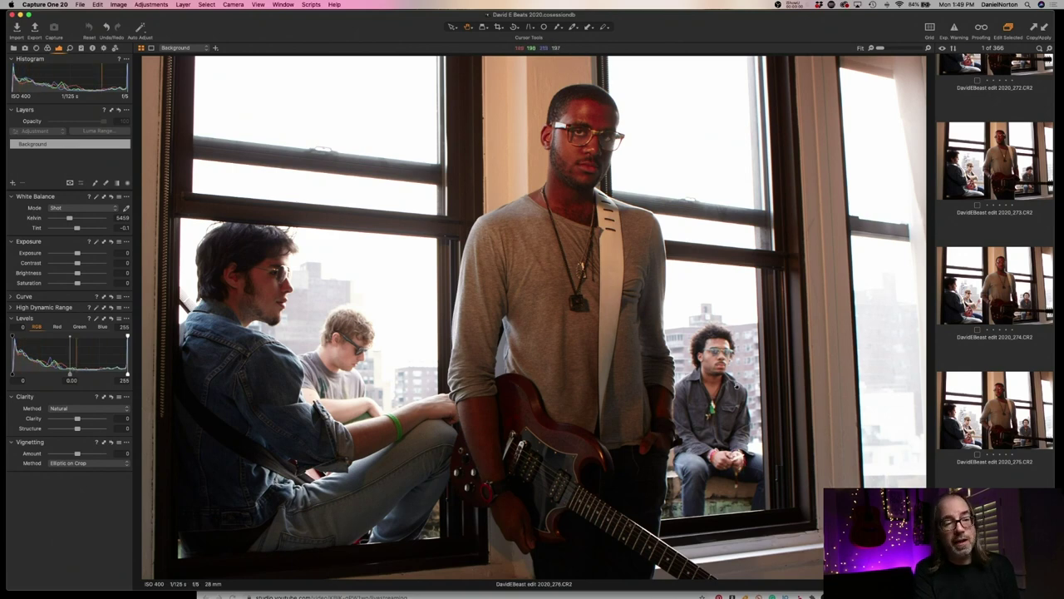
Browse back through the thumbnails from frame 276 to the vertical shots around frame 247
scroll(1026, 381, up, 1)
scroll(1026, 382, up, 2)
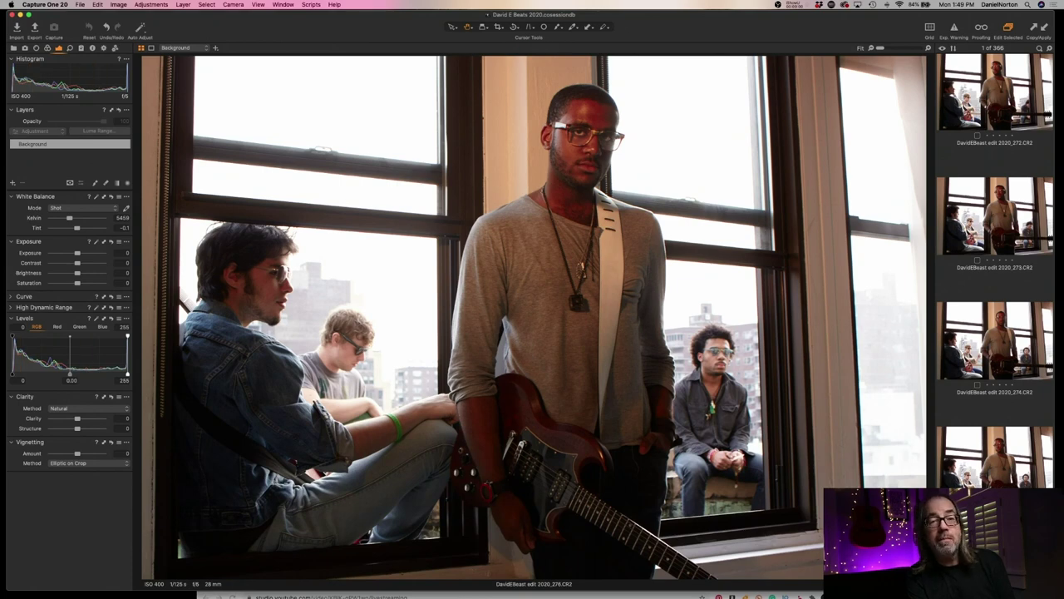
scroll(986, 290, up, 10)
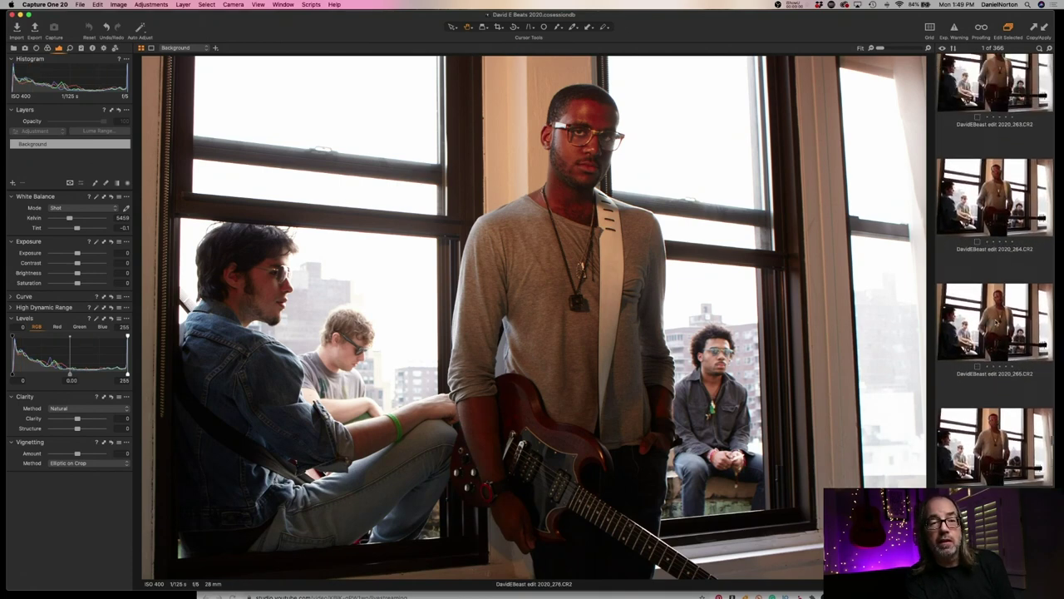
scroll(995, 323, up, 4)
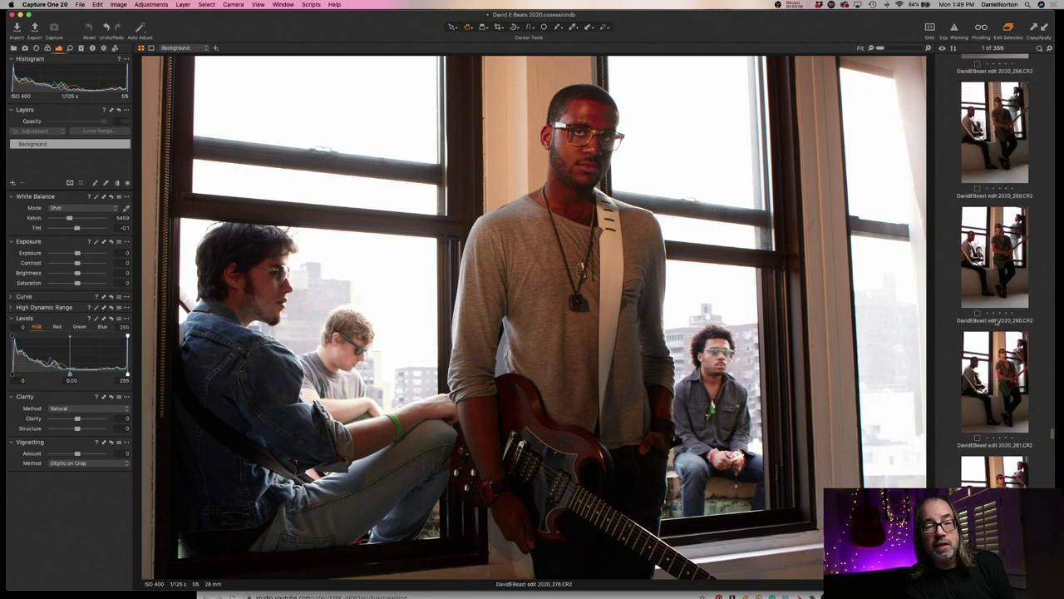
scroll(997, 323, up, 6)
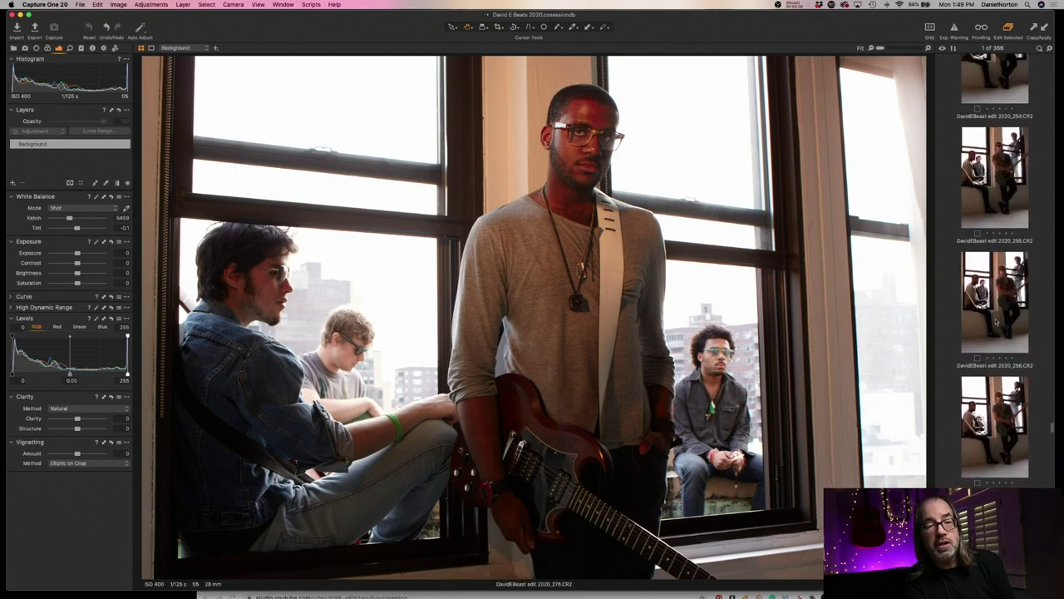
scroll(997, 322, up, 4)
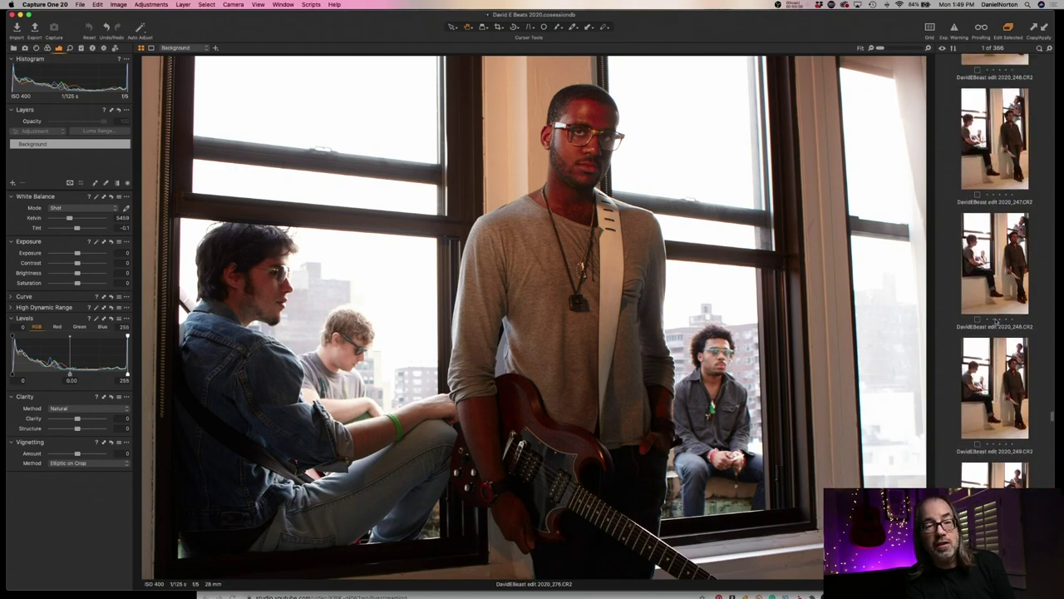
Browse forward to the denim-jacket guitarist's window shots and view frames 299 to 301
scroll(996, 322, down, 15)
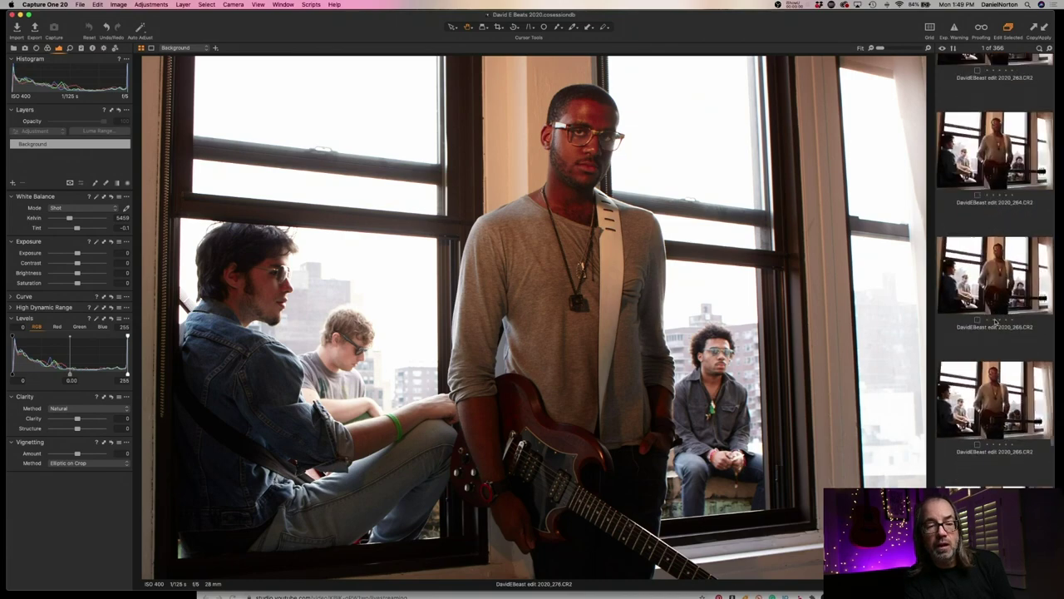
scroll(992, 334, down, 10)
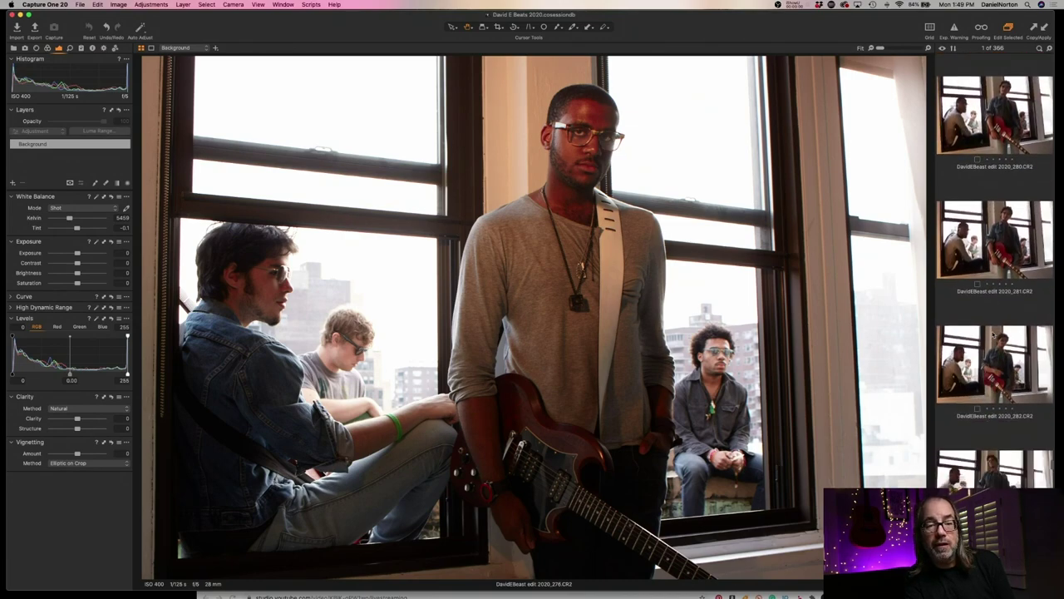
scroll(992, 335, down, 6)
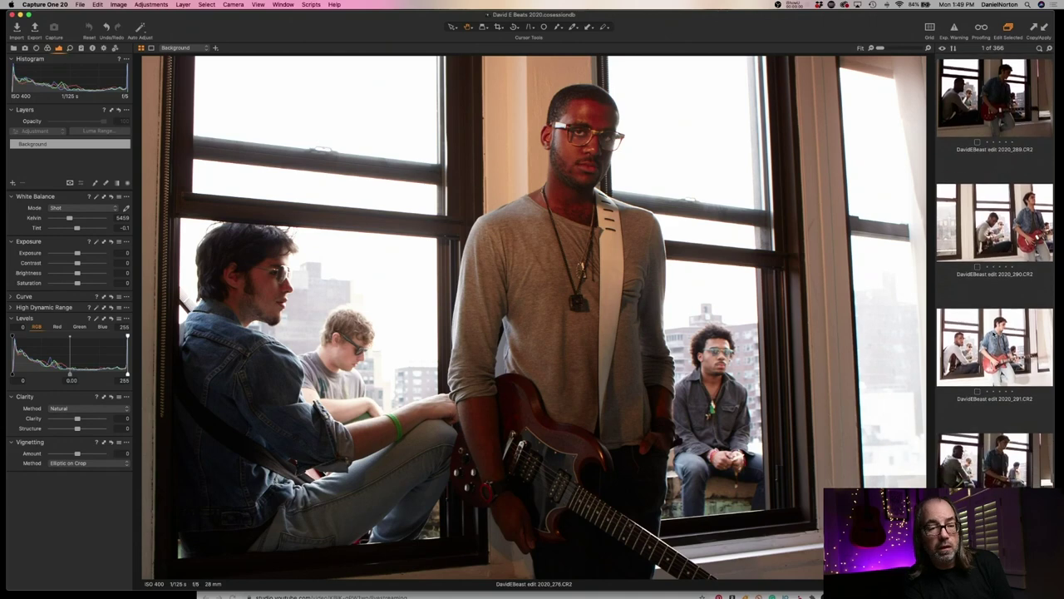
scroll(989, 282, down, 4)
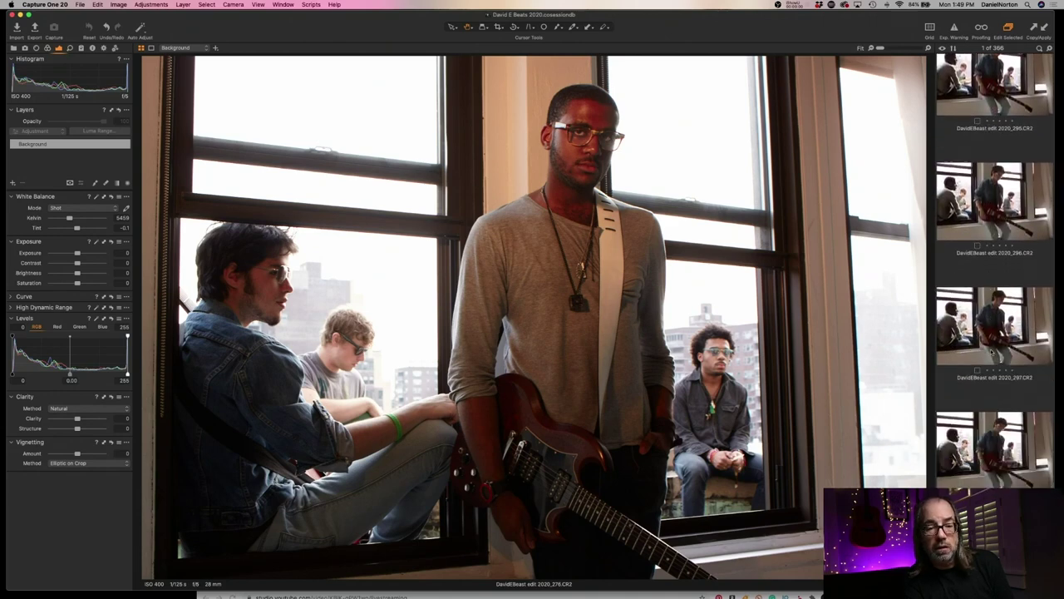
click(982, 301)
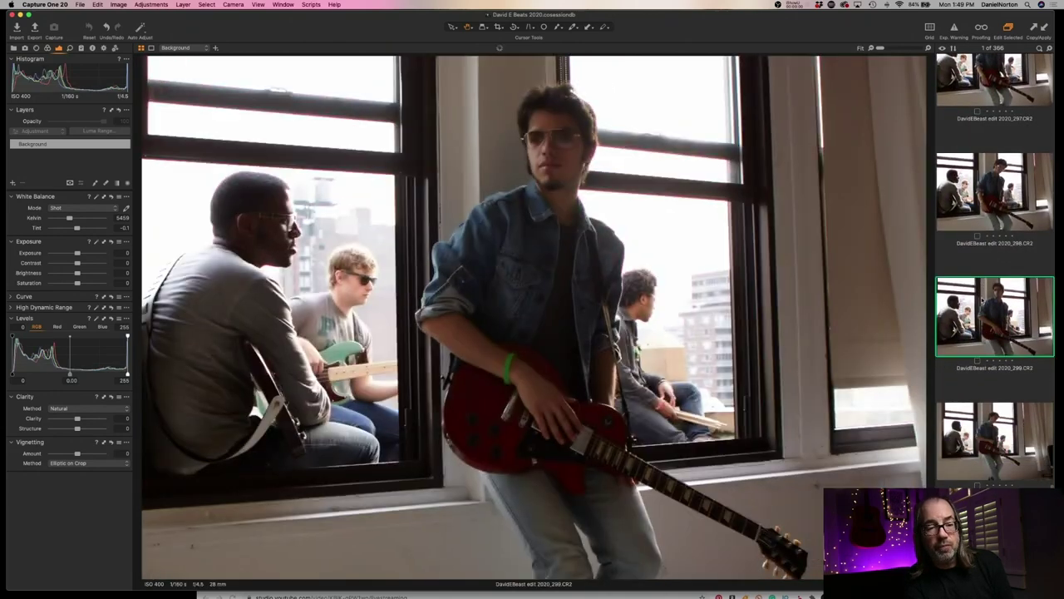
key(Down)
key(Down)
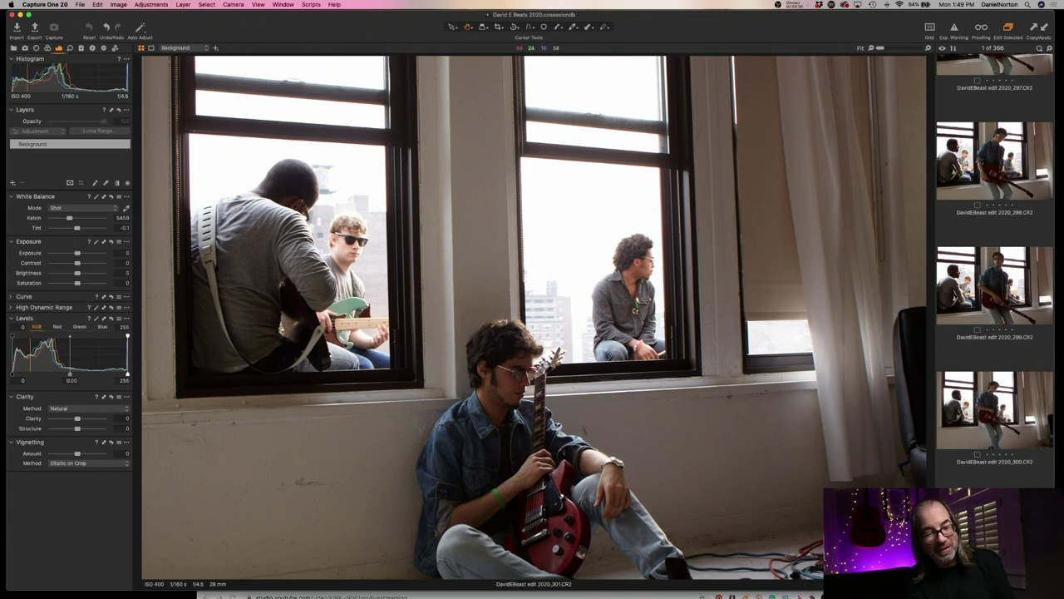
click(678, 492)
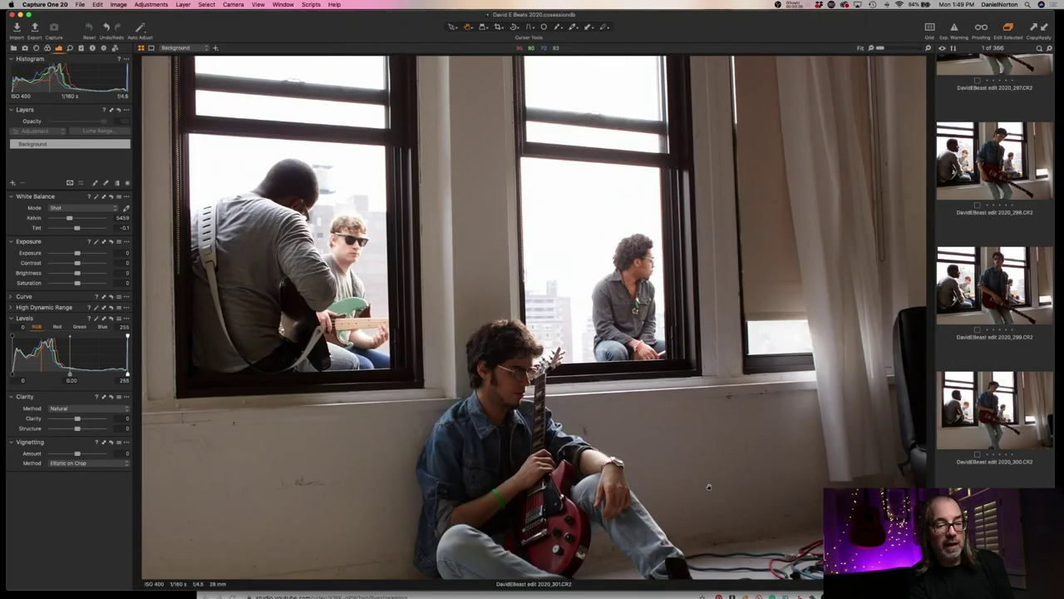
Look through the full-band backdrop shots from frame 302 to frame 311
scroll(989, 470, up, 2)
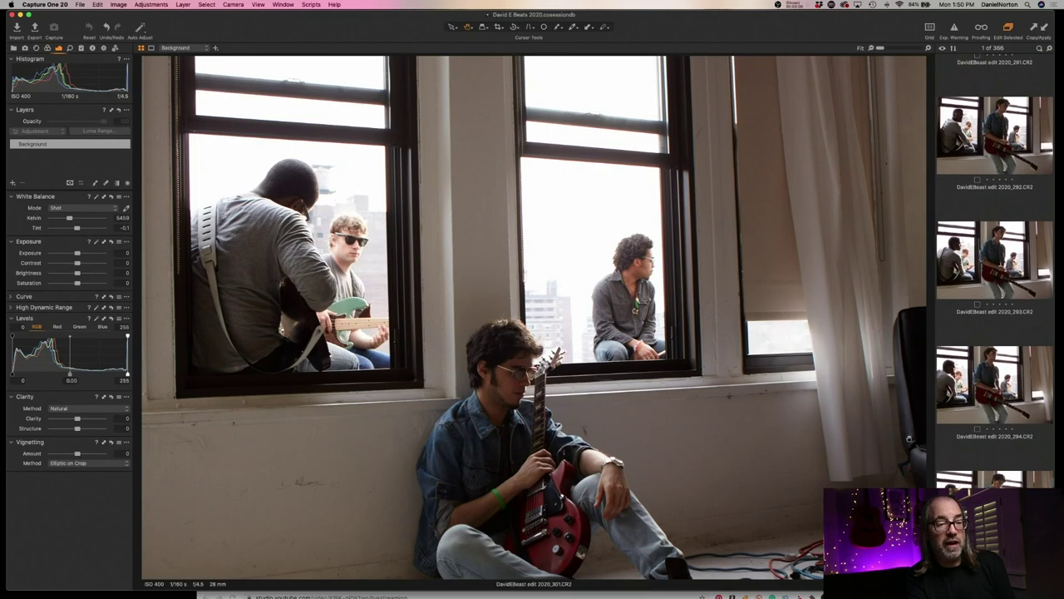
scroll(989, 470, down, 10)
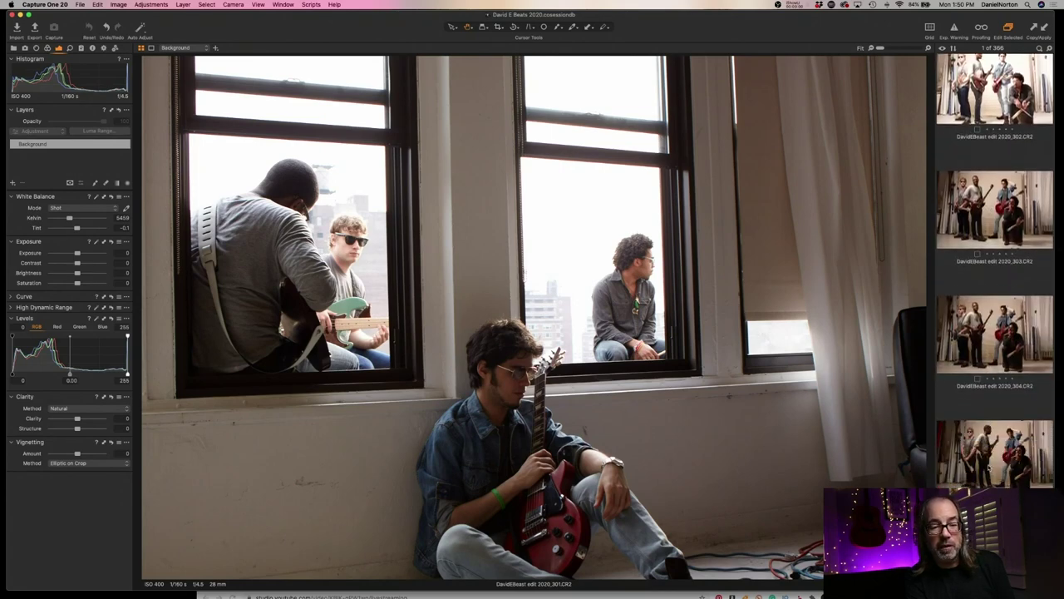
scroll(1002, 337, up, 4)
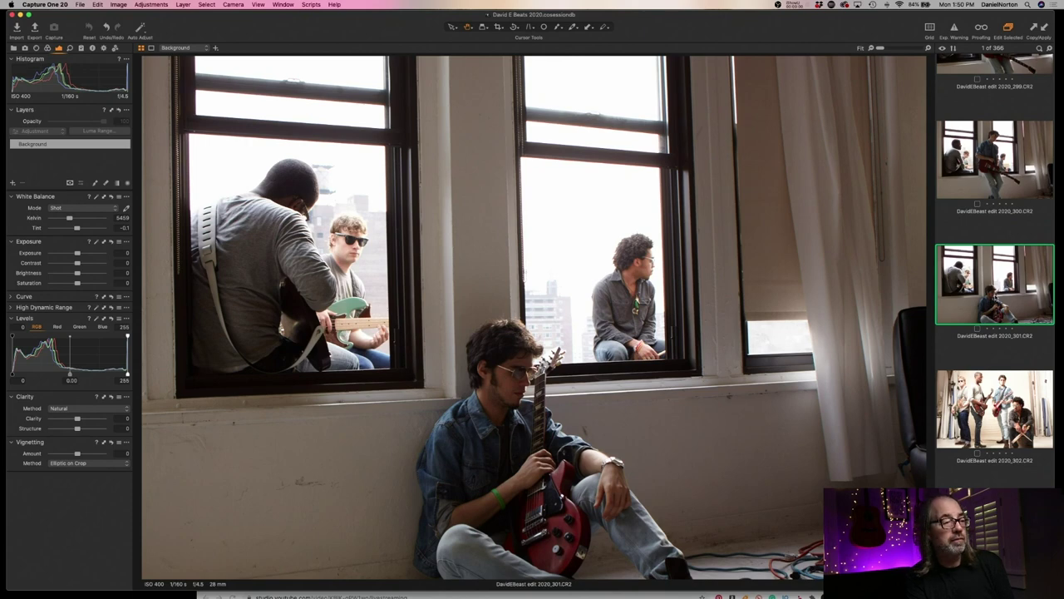
key(Down)
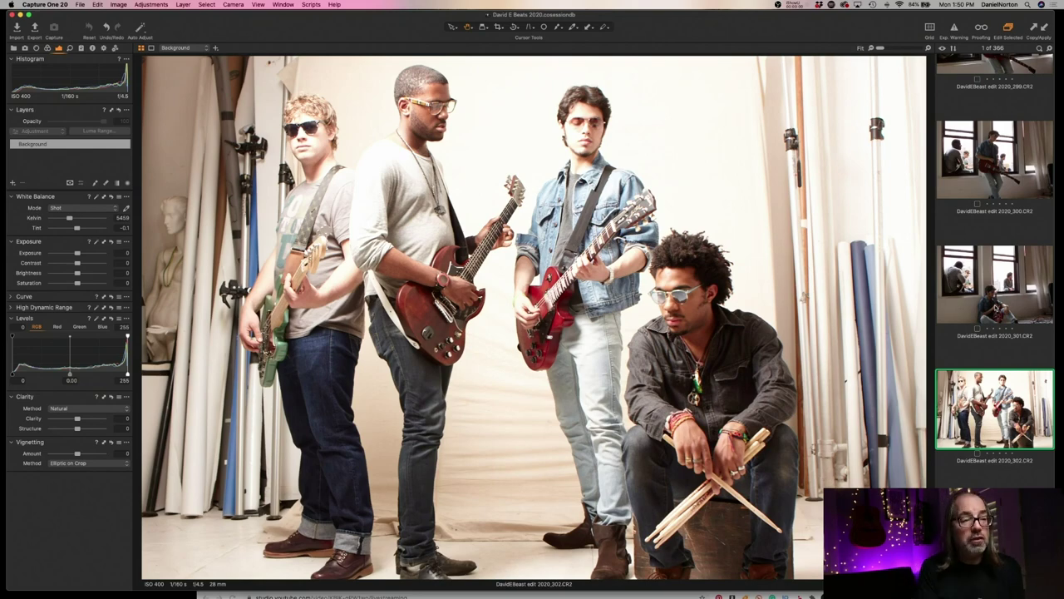
key(Right)
key(Right)
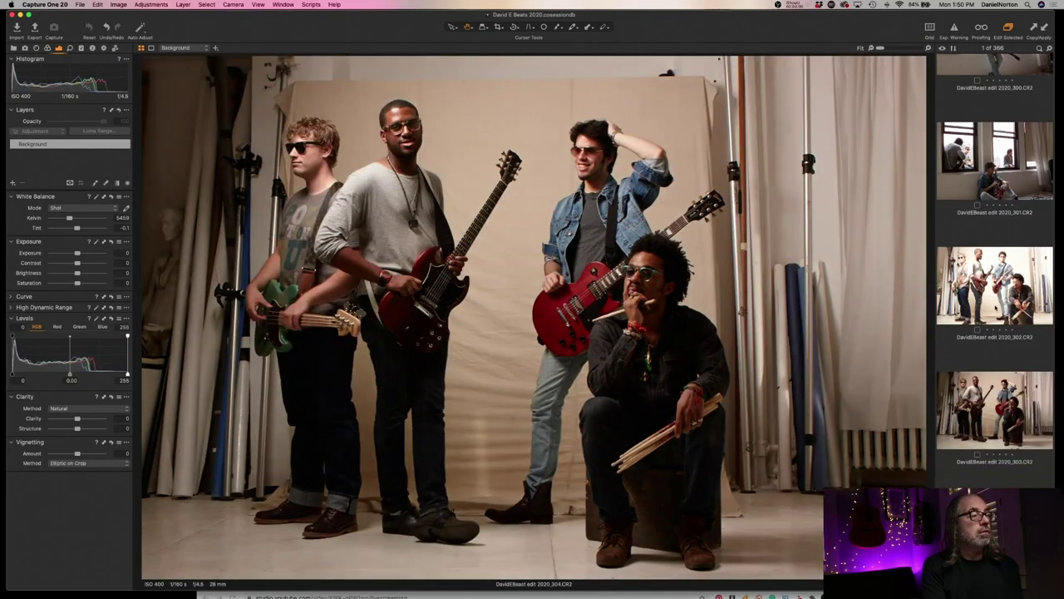
key(Right)
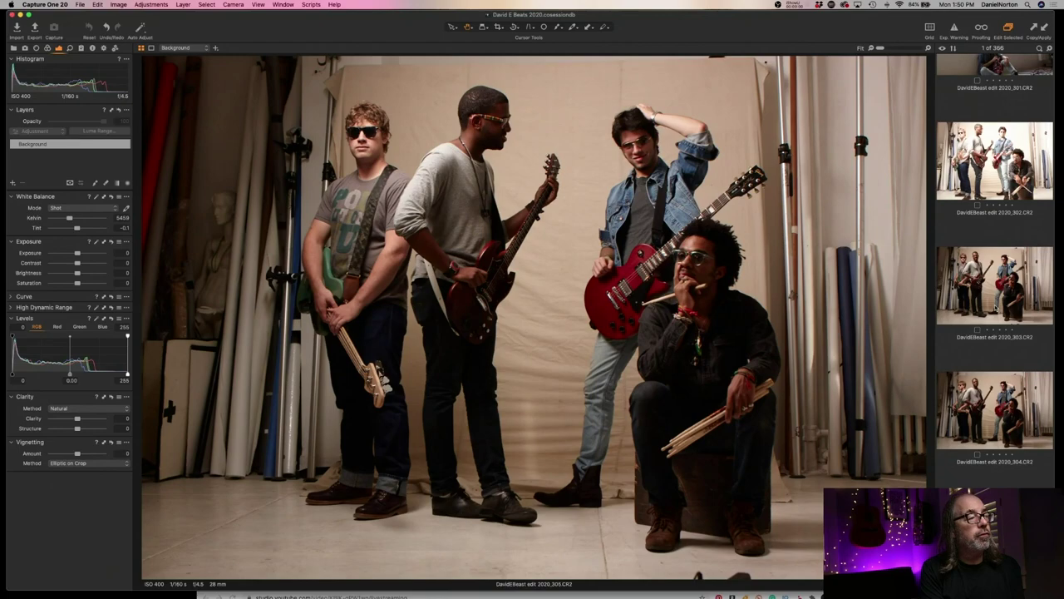
key(Right)
key(Right)
key(Right)
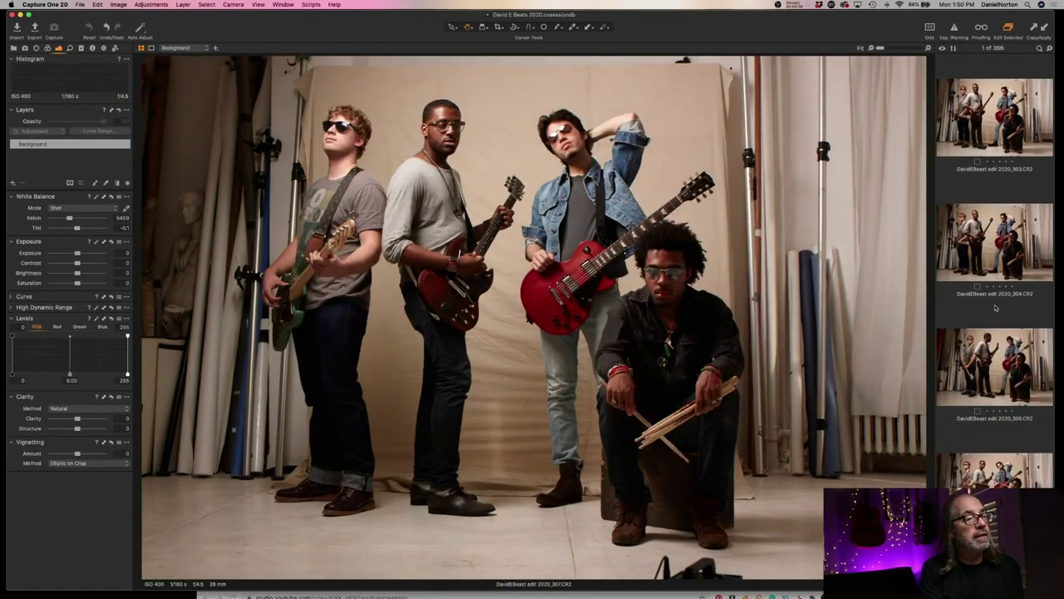
key(Right)
key(Right)
key(Right)
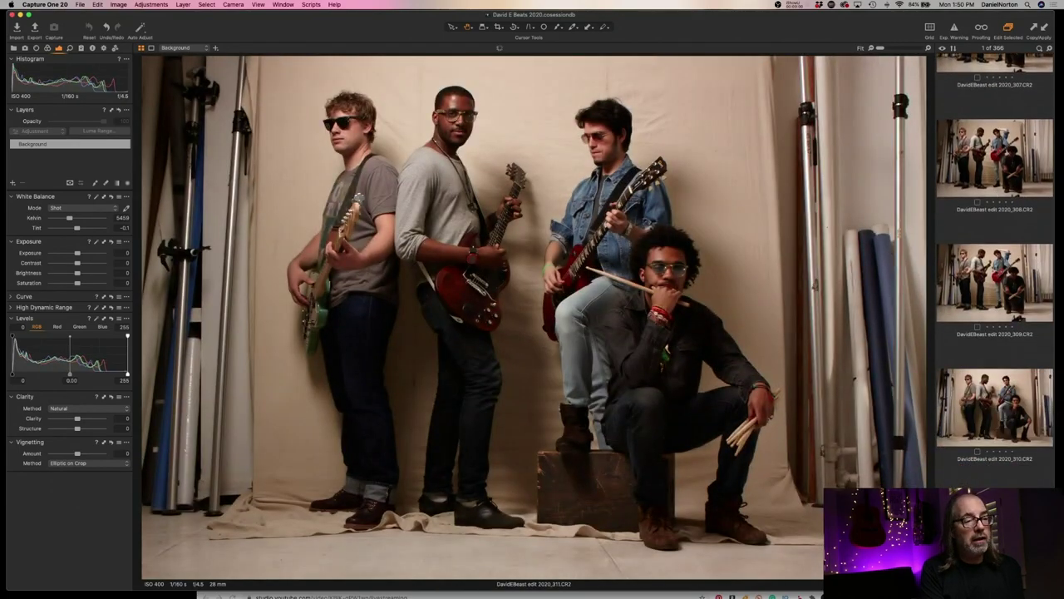
Return to the denim-jacket guitarist's window shots and review them from frame 283
scroll(967, 430, up, 10)
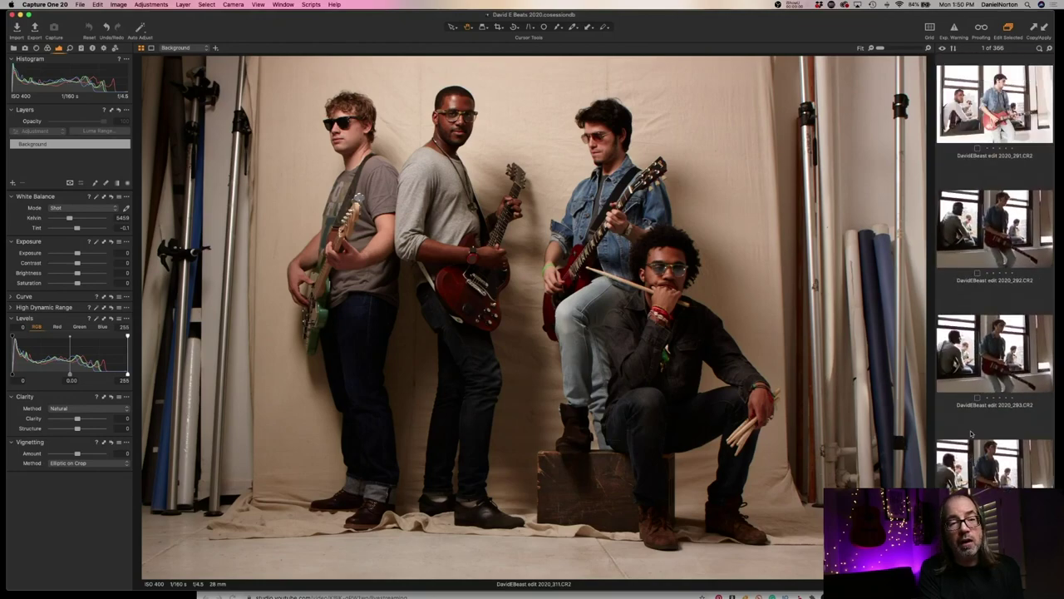
scroll(990, 332, up, 6)
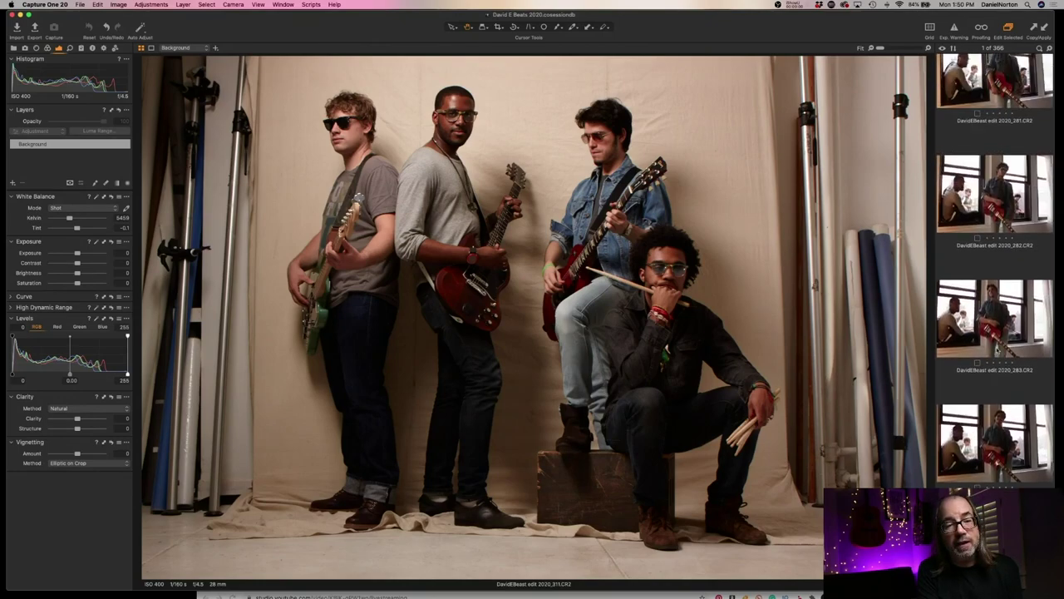
click(995, 318)
key(Right)
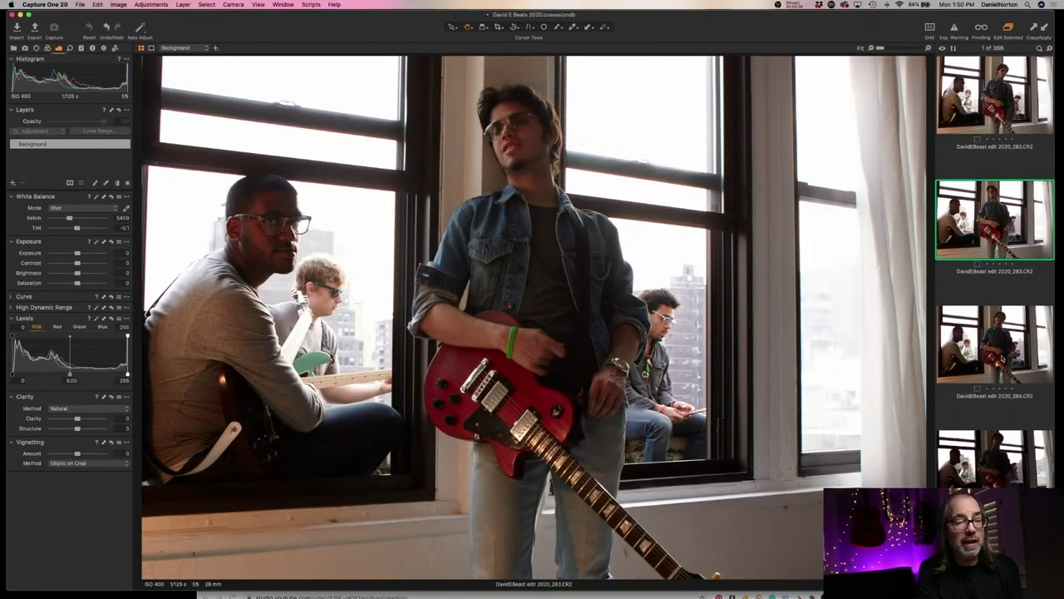
key(Right)
scroll(997, 394, down, 3)
Compare frames 278 to 280, go back to frame 276 and inspect its main subject at 50%
click(996, 395)
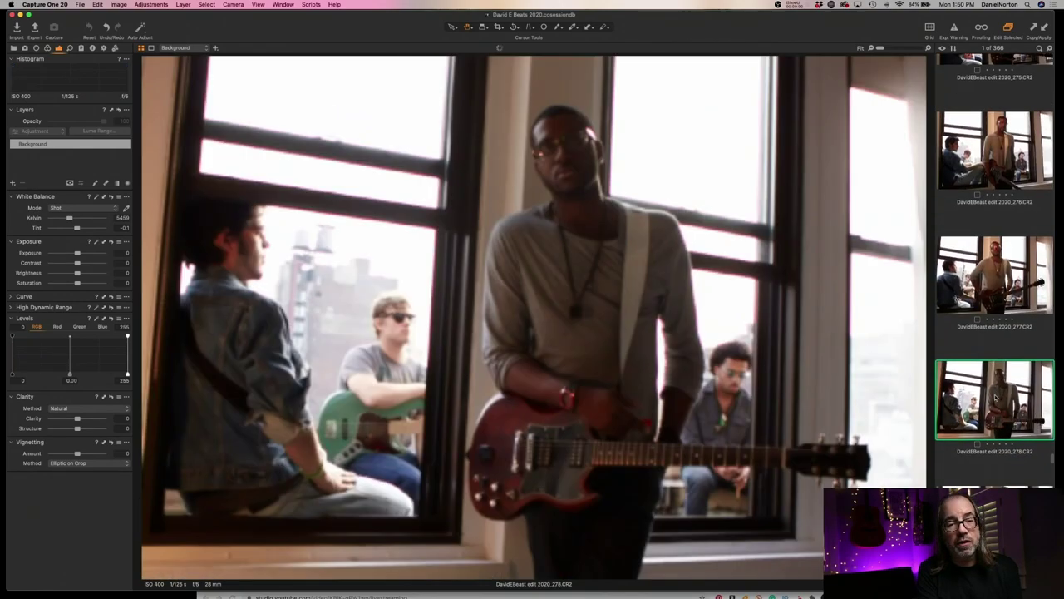
key(Right)
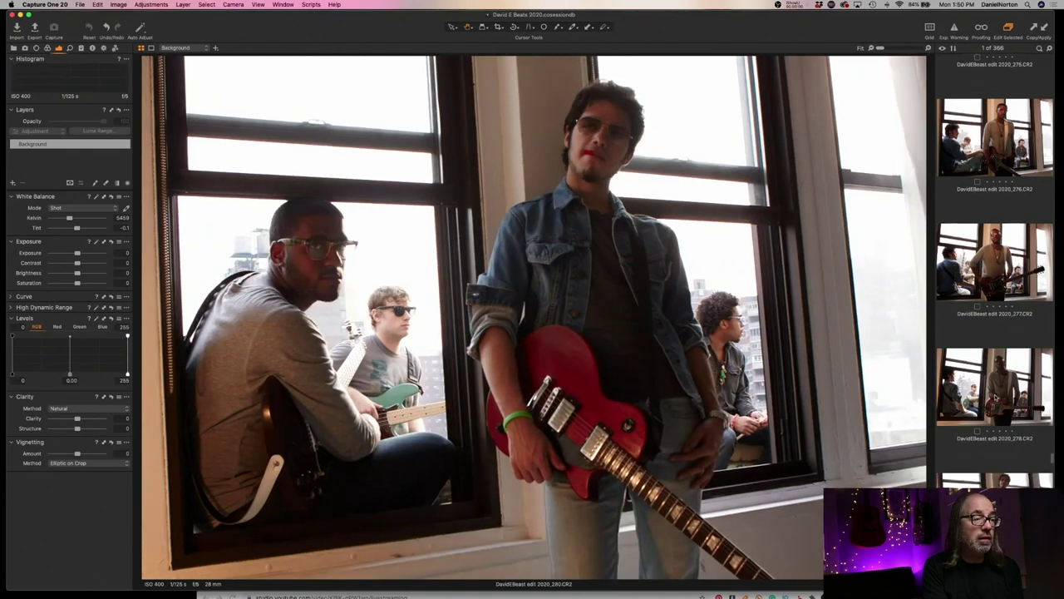
key(Left)
key(Left)
key(Left)
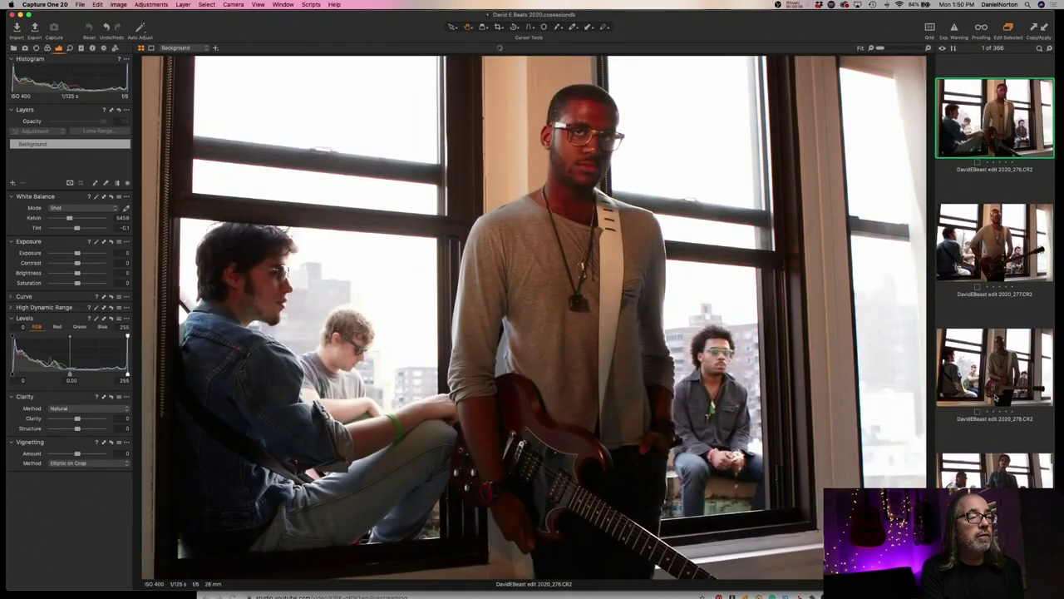
click(627, 253)
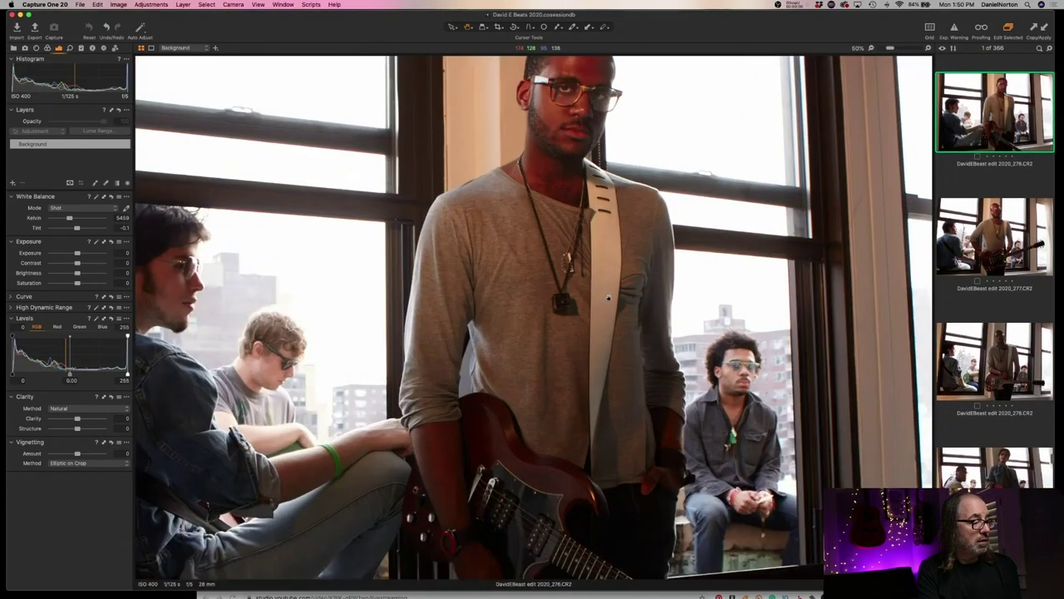
click(627, 254)
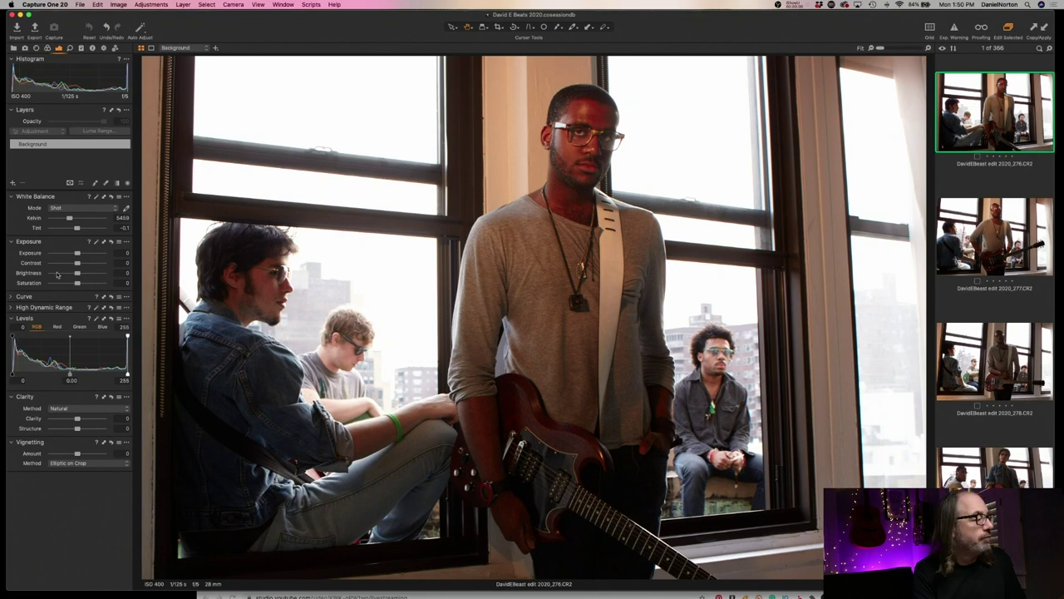
Try a cooler white balance of around 4000 K on frame 276, and set Kelvin to 5511
mouse_move(69, 218)
mouse_down()
mouse_move(79, 218)
mouse_move(64, 218)
mouse_up()
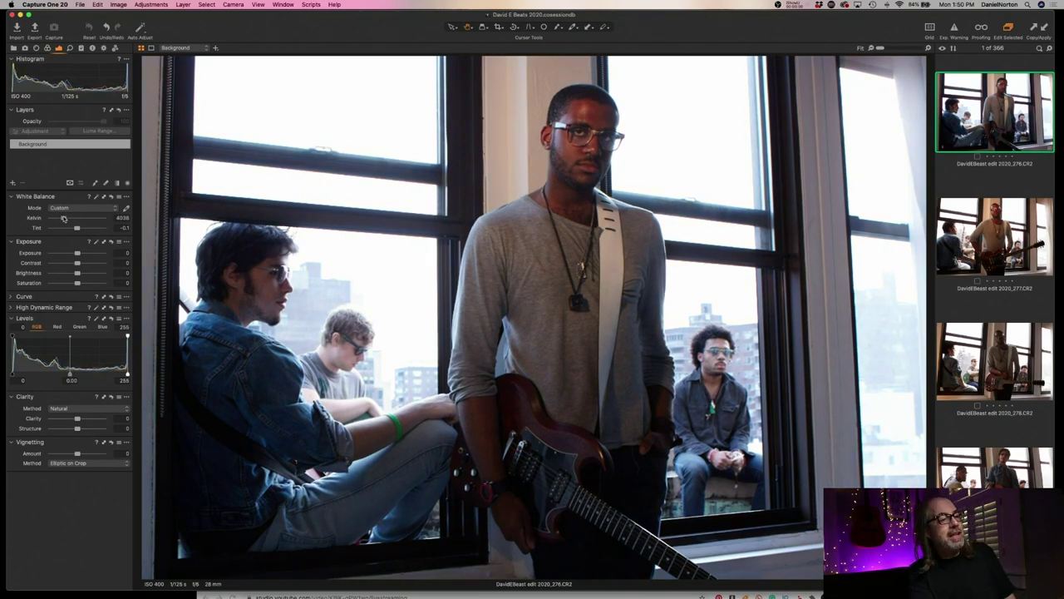
drag(64, 218, 63, 219)
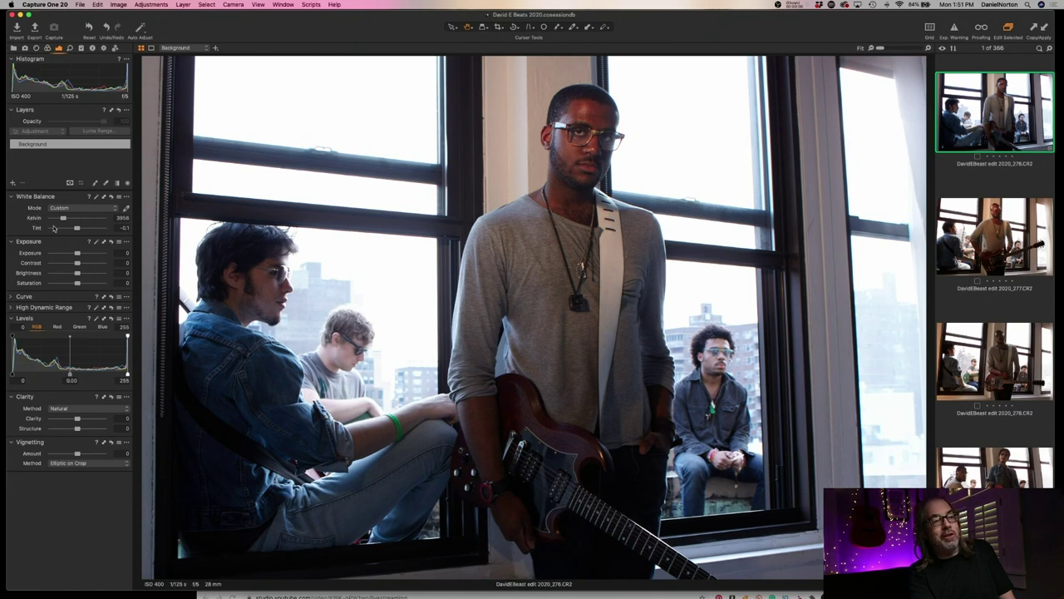
drag(62, 218, 68, 218)
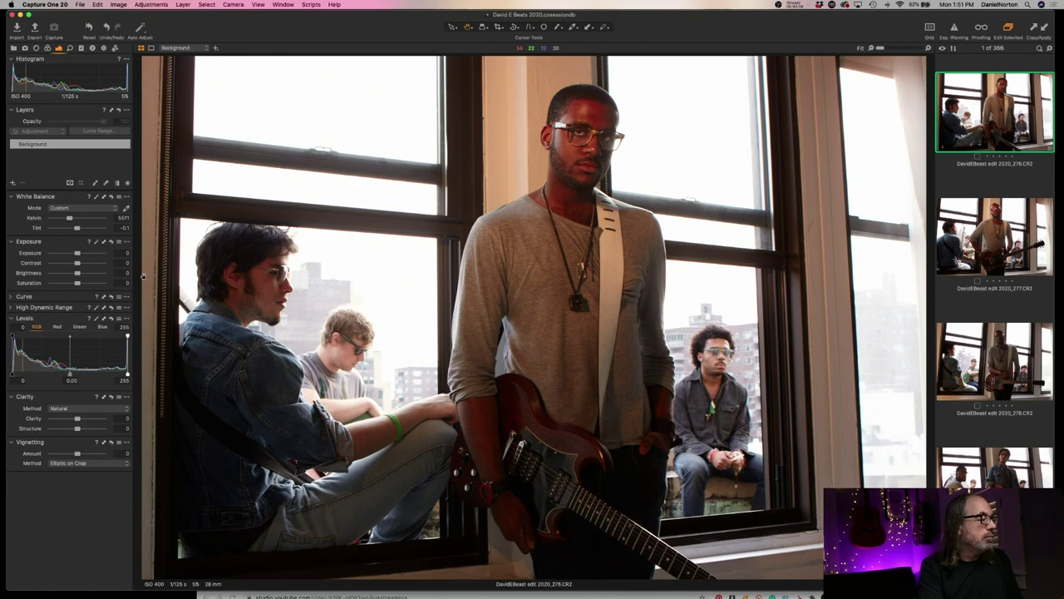
Recover the window highlights in frame 276 by setting the High Dynamic Range Highlight to -80 and White to -34
click(12, 307)
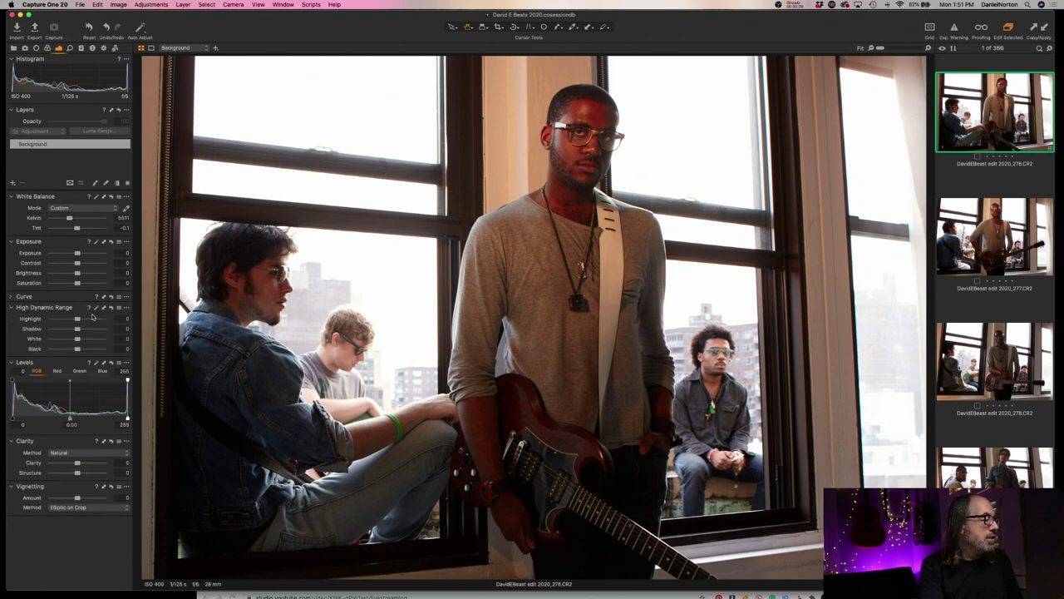
drag(78, 320, 56, 318)
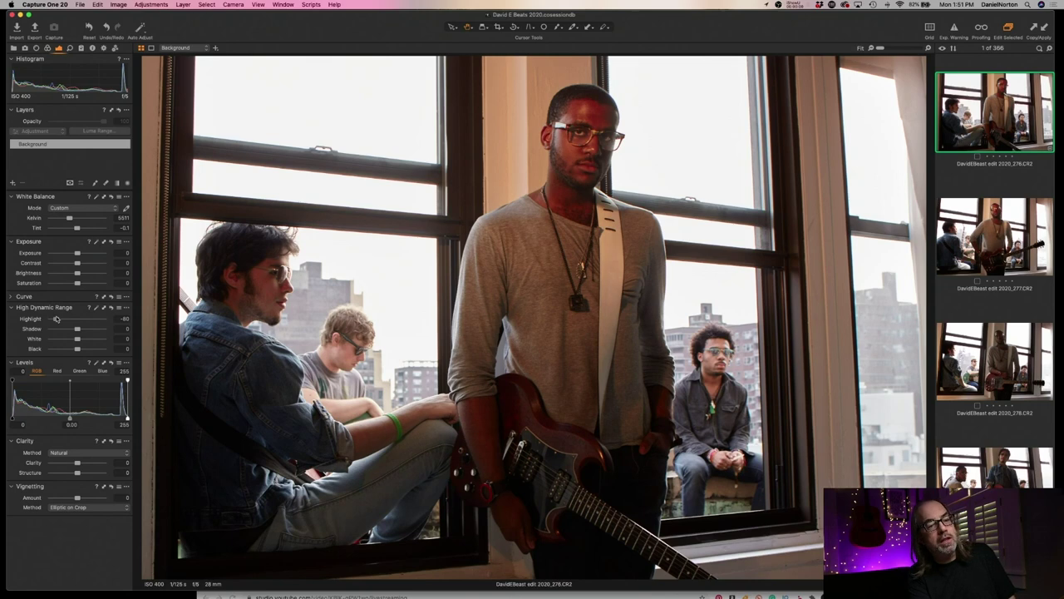
mouse_move(77, 340)
mouse_down()
mouse_move(87, 340)
mouse_move(66, 340)
mouse_move(74, 349)
mouse_up()
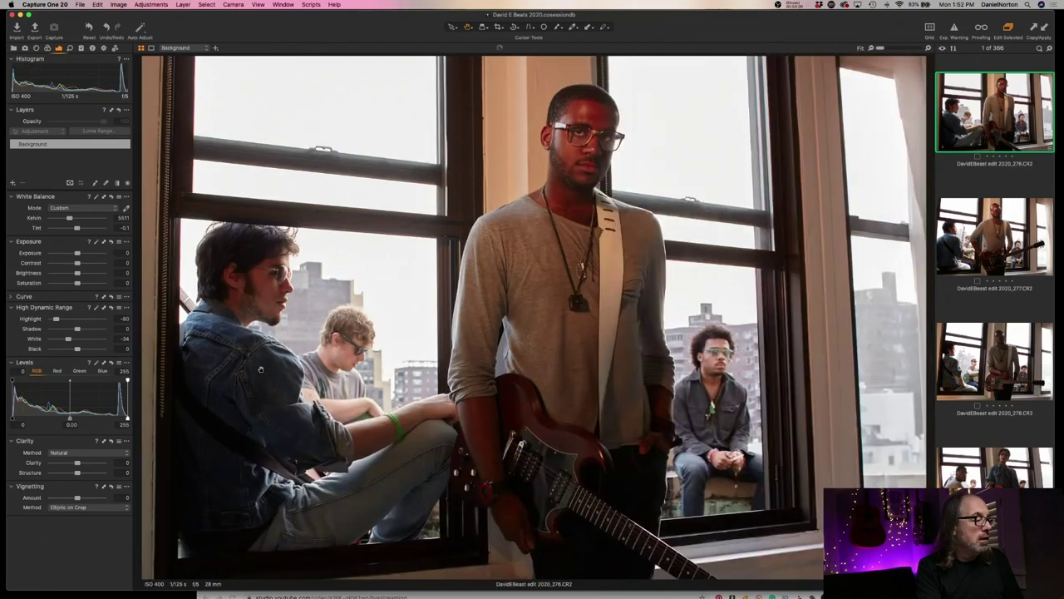
click(261, 369)
click(260, 368)
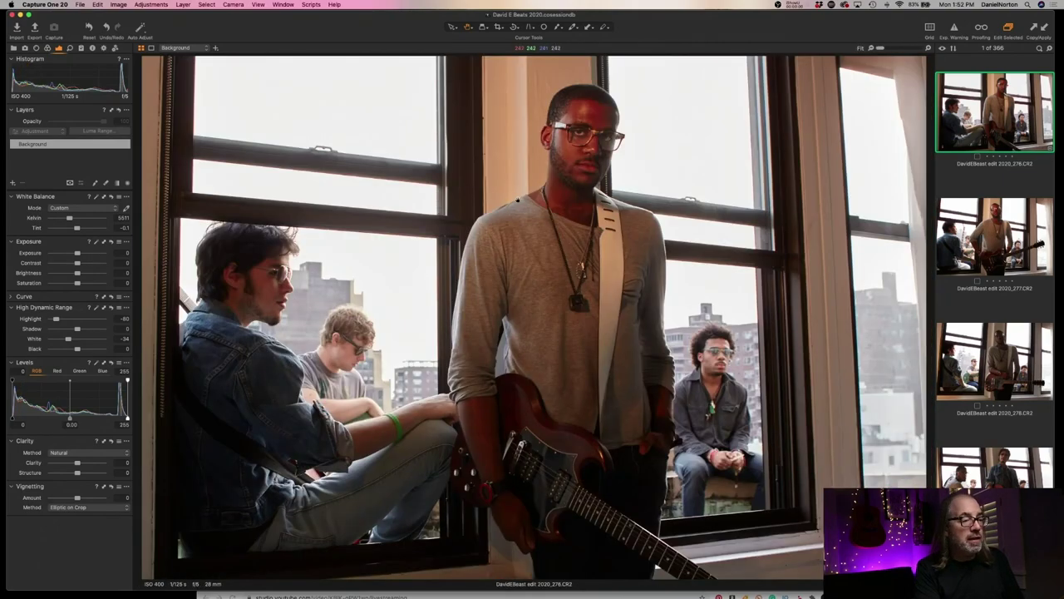
Inspect the standing guitarist's face at 100%, try slightly cooler and warmer white balances on frame 276, and set Kelvin to 5600
click(585, 155)
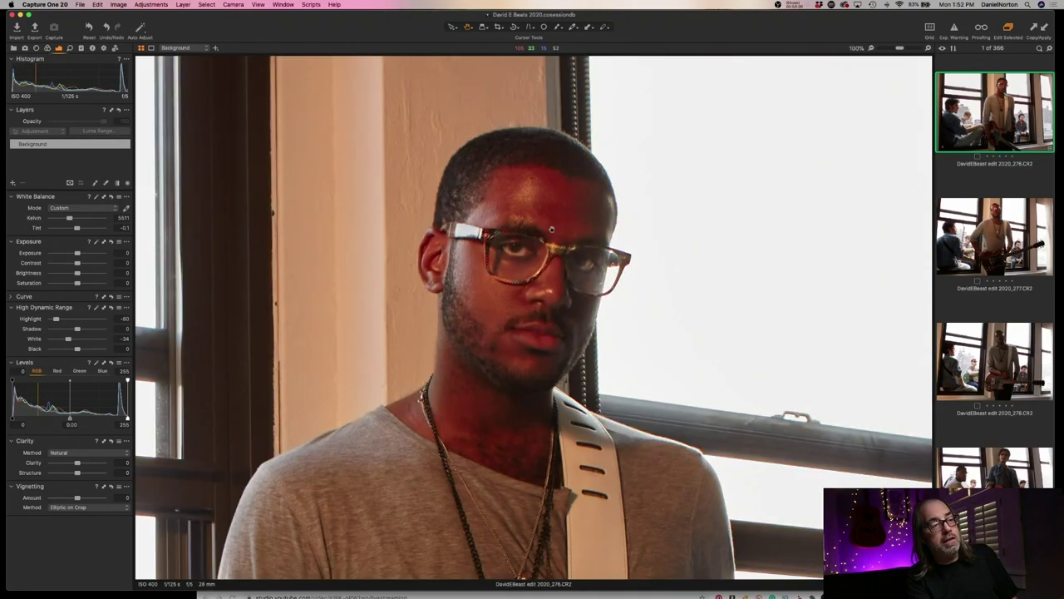
click(511, 315)
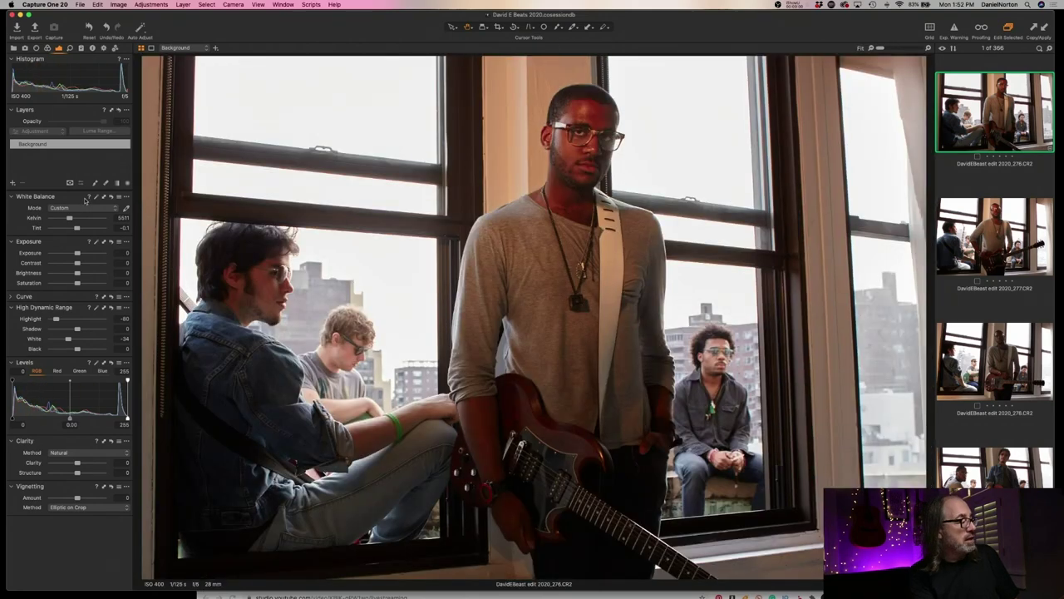
drag(70, 218, 68, 219)
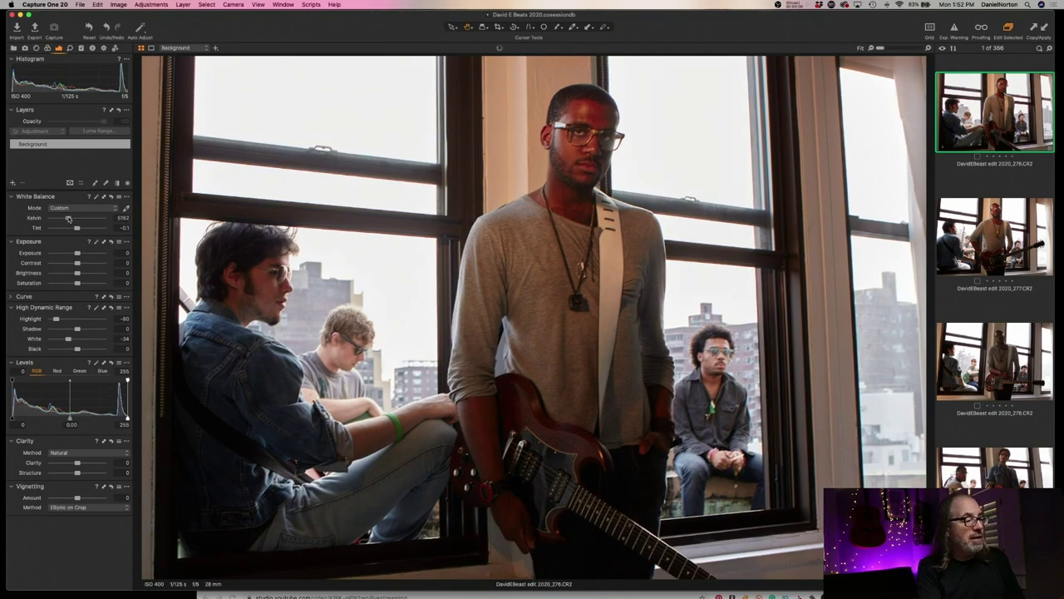
drag(69, 219, 70, 218)
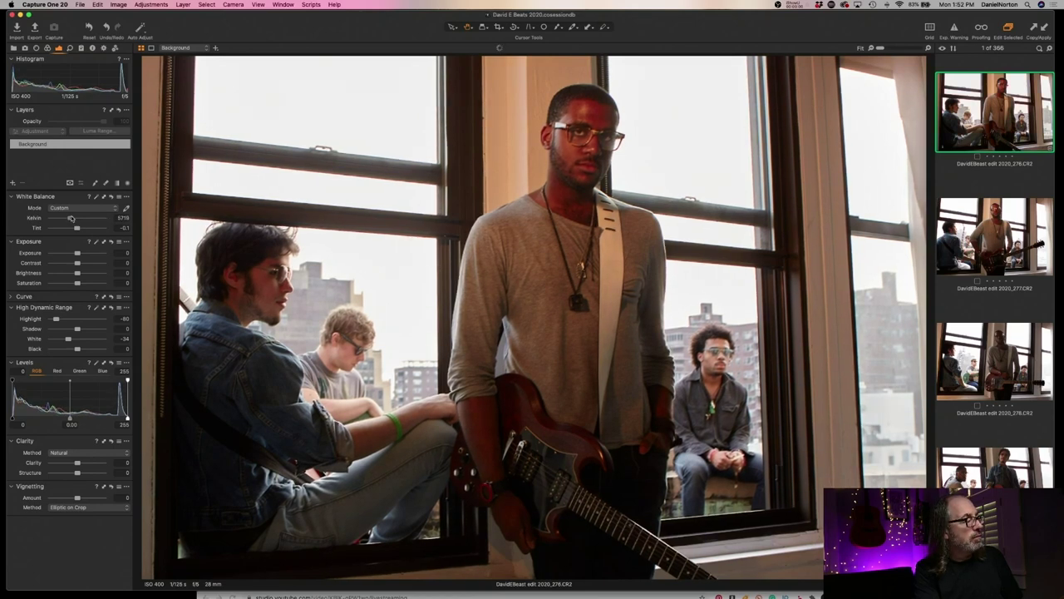
double_click(123, 217)
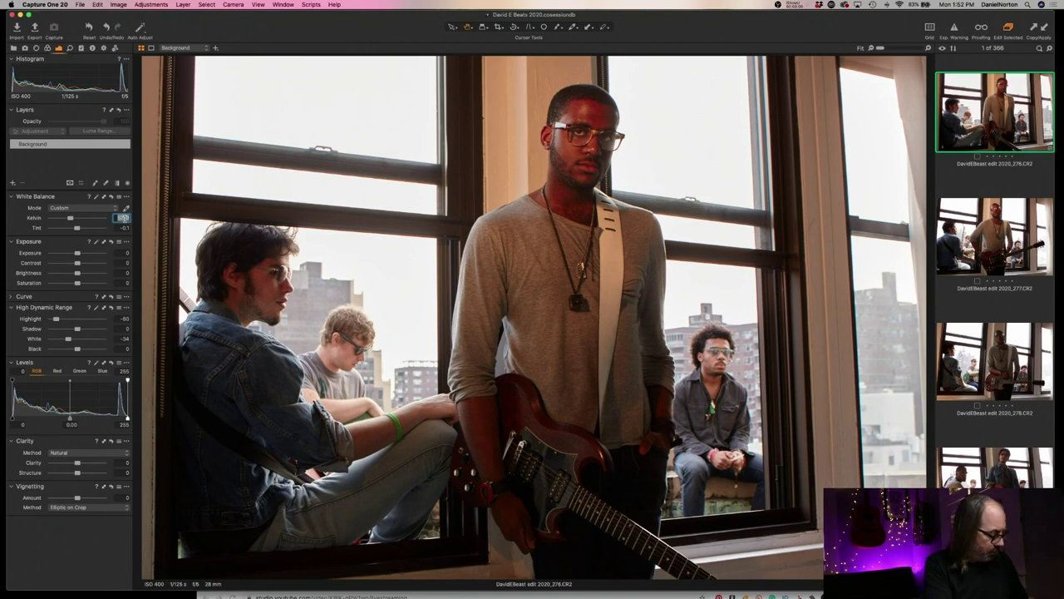
text(5500)
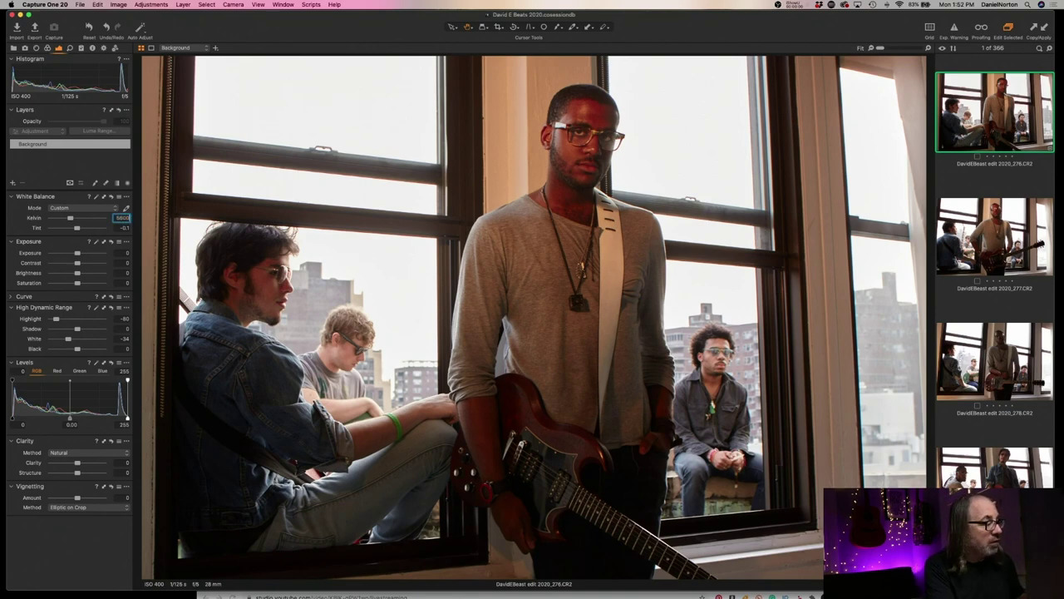
key(Return)
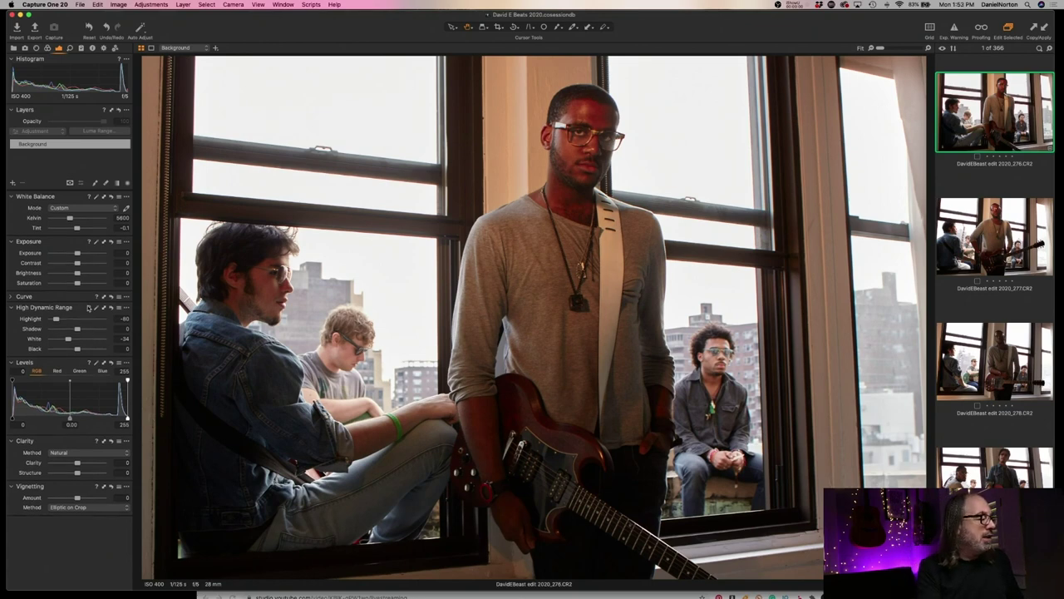
Reset the High Dynamic Range Highlight and White, try Highlight at -100, and set it to -79
double_click(56, 319)
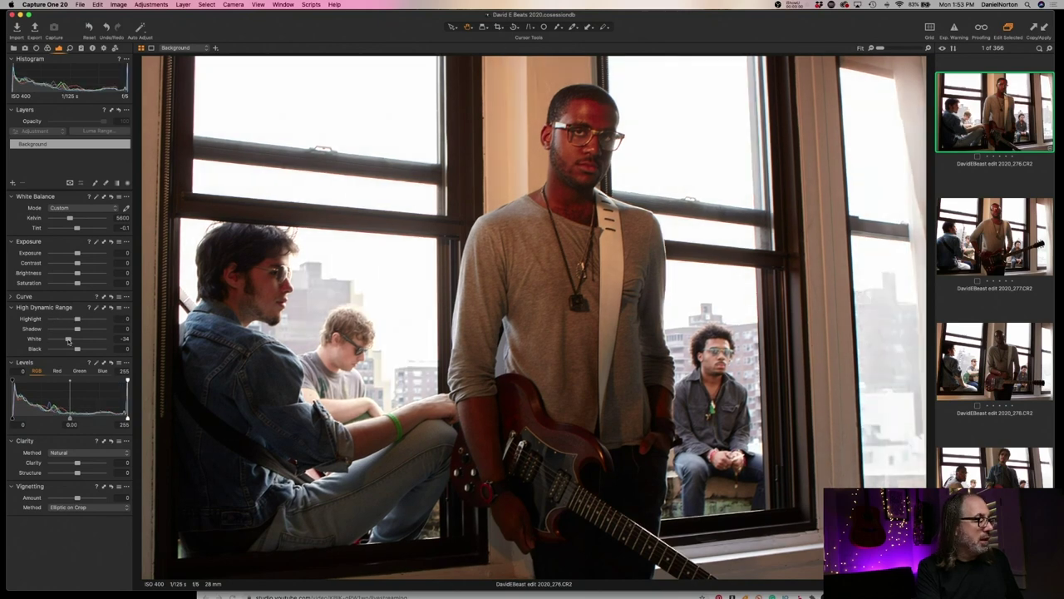
double_click(68, 338)
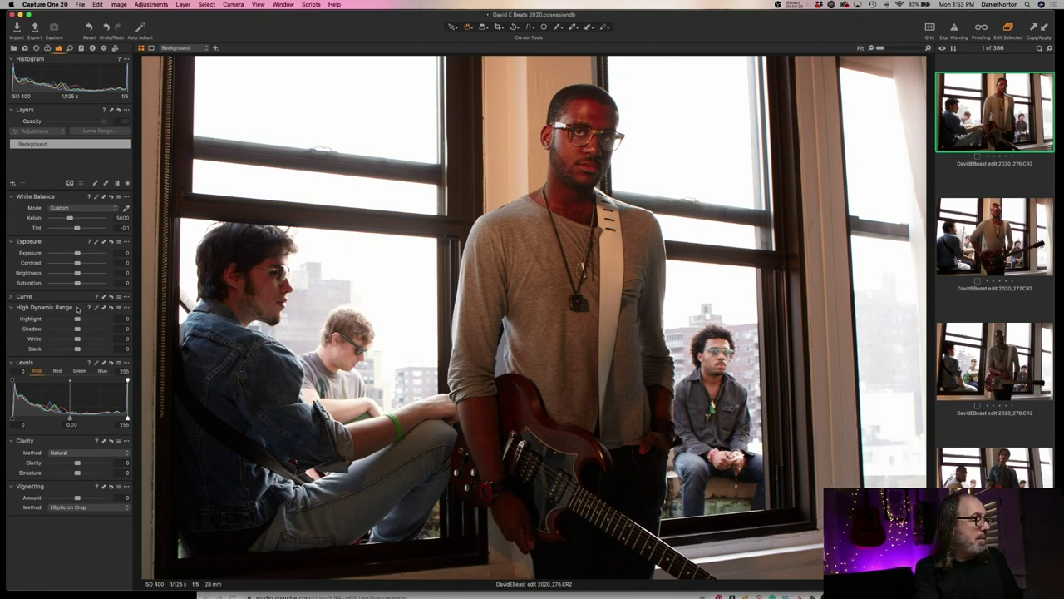
drag(77, 319, 46, 321)
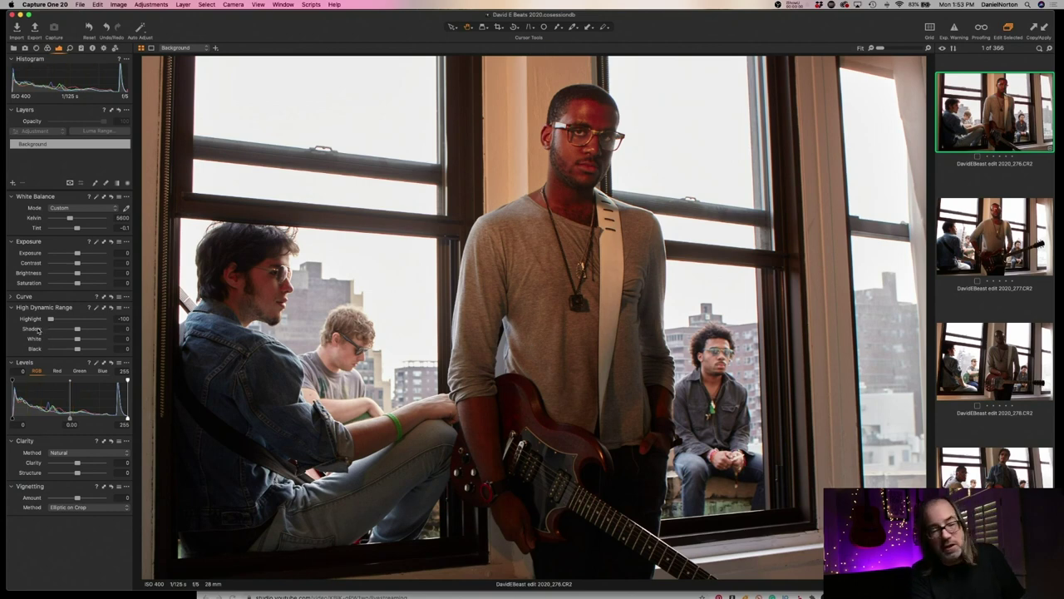
mouse_move(51, 321)
mouse_down()
mouse_move(66, 321)
mouse_move(55, 320)
mouse_up()
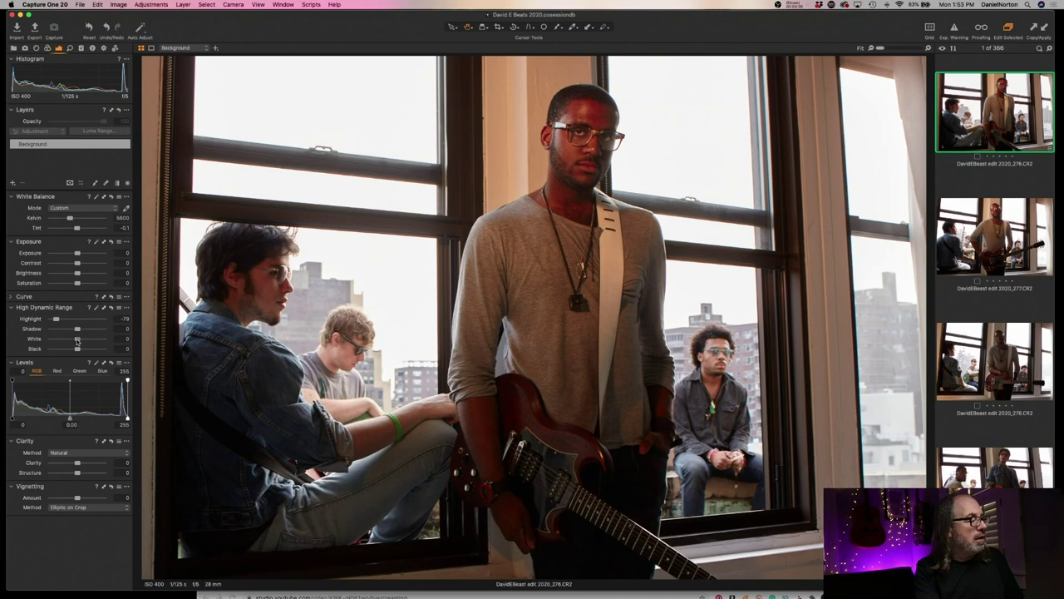
Try the High Dynamic Range White at both extremes while checking the seated band members at 100%, and set it to -92
drag(77, 340, 68, 339)
click(319, 291)
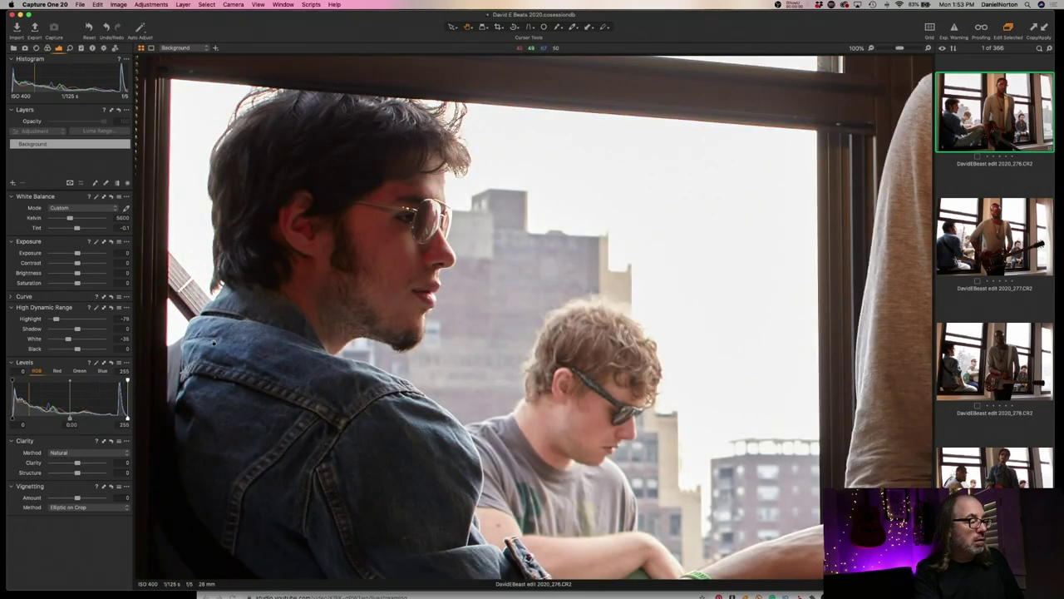
drag(68, 339, 107, 338)
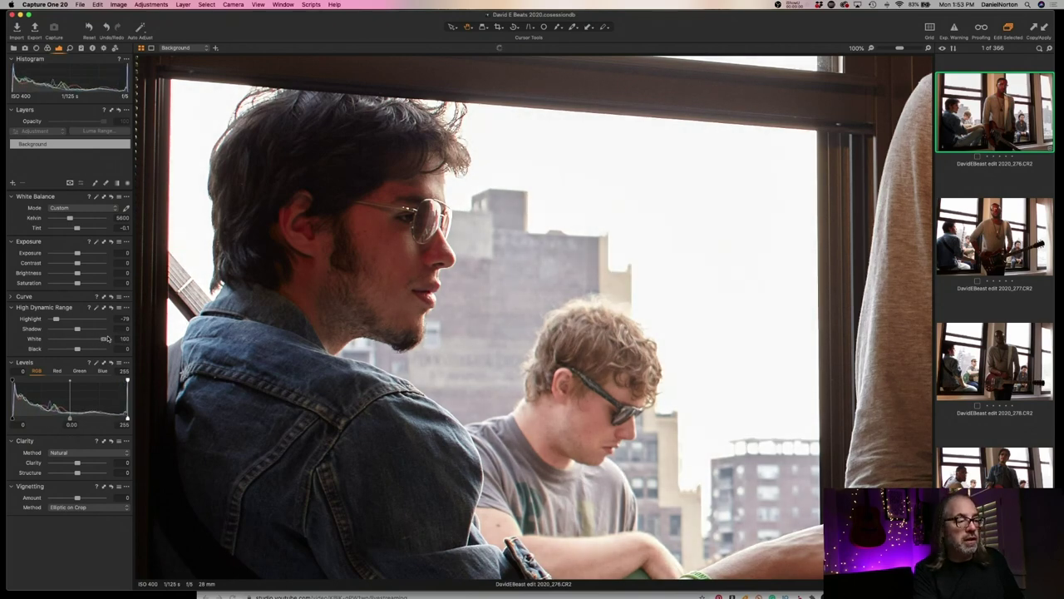
double_click(103, 338)
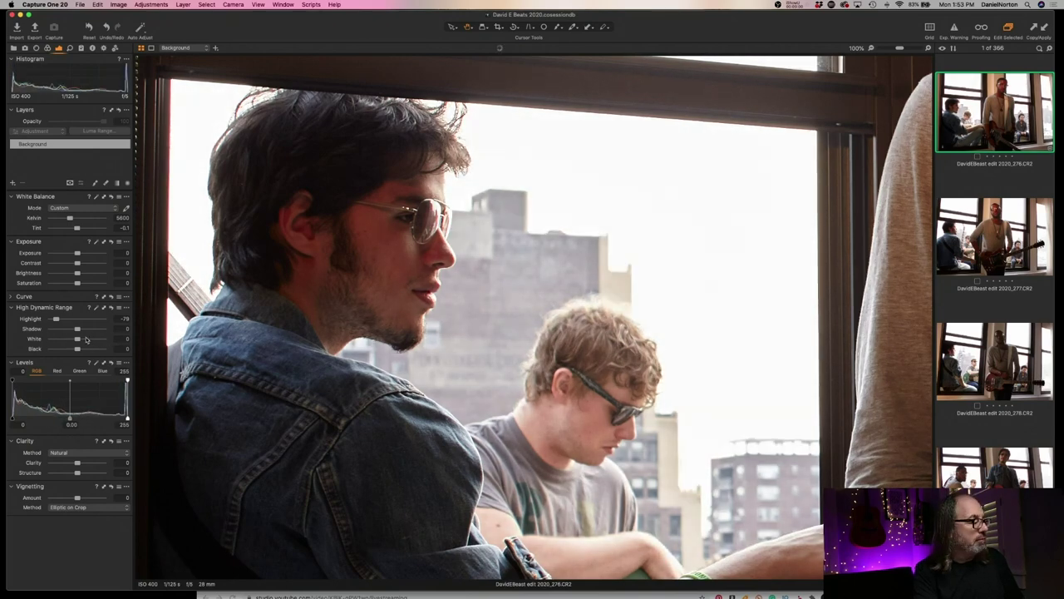
drag(76, 339, 48, 339)
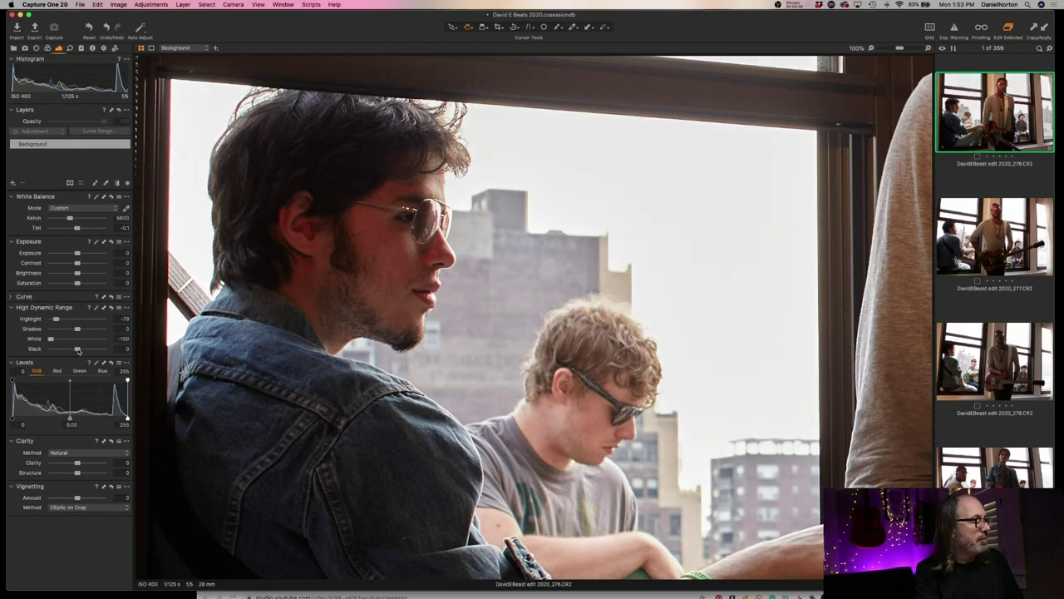
drag(50, 339, 52, 339)
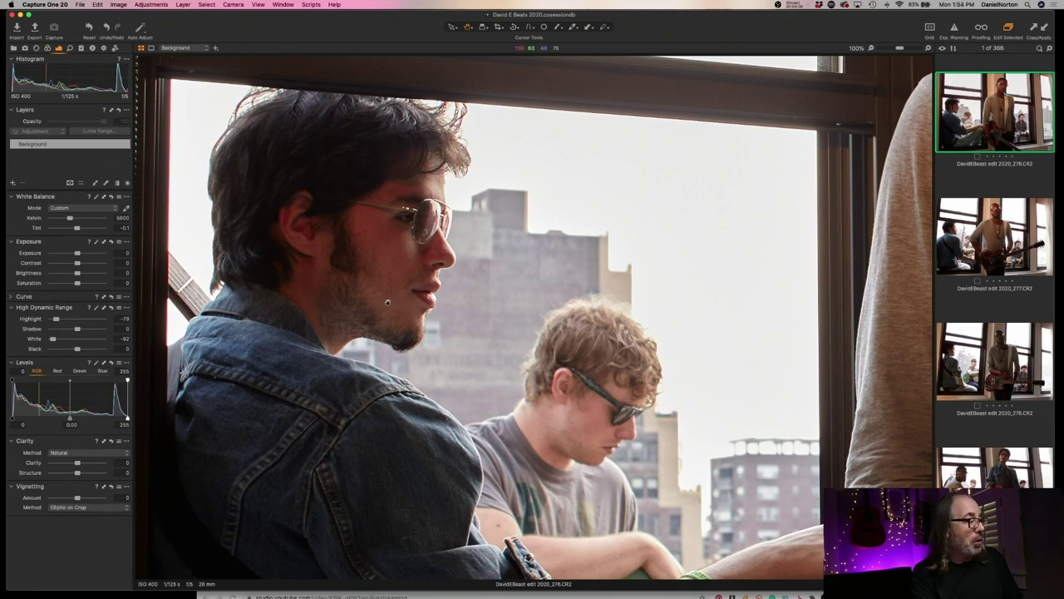
click(387, 302)
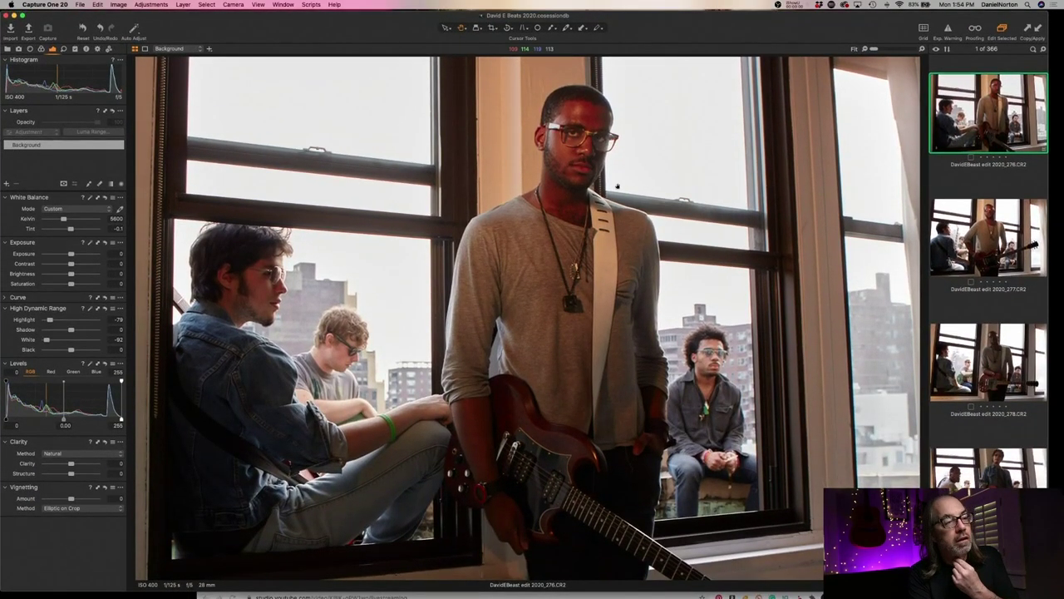
Bring the Finder window behind Capture One into view and preview DavidEBeatsWhiteHouse-6246.CR2 in the shoot's RAW folder
drag(410, 46, 399, 131)
click(647, 65)
drag(647, 65, 324, 83)
scroll(404, 144, left, 10)
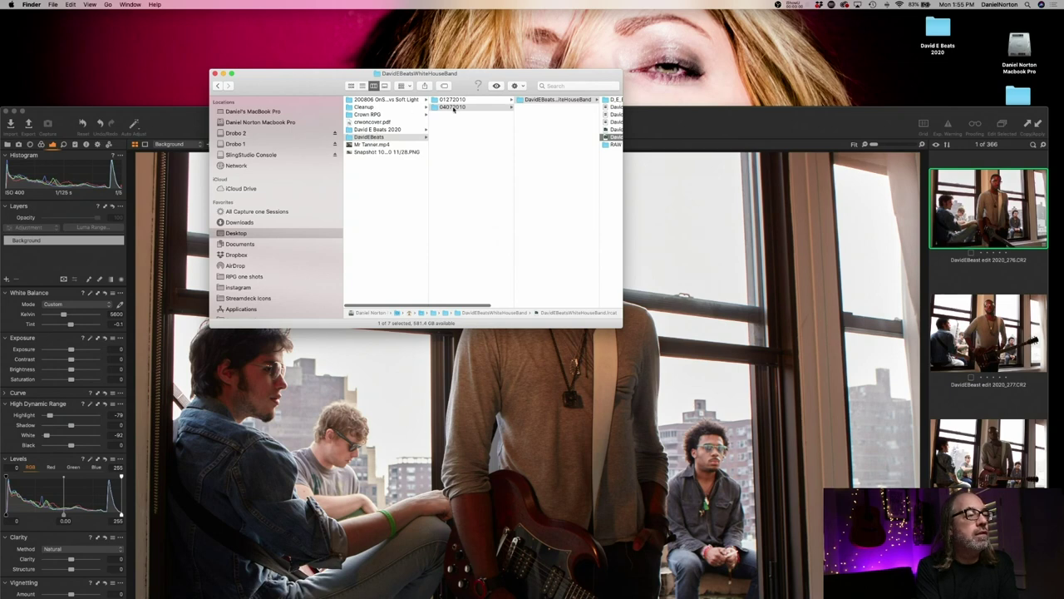
scroll(571, 99, right, 10)
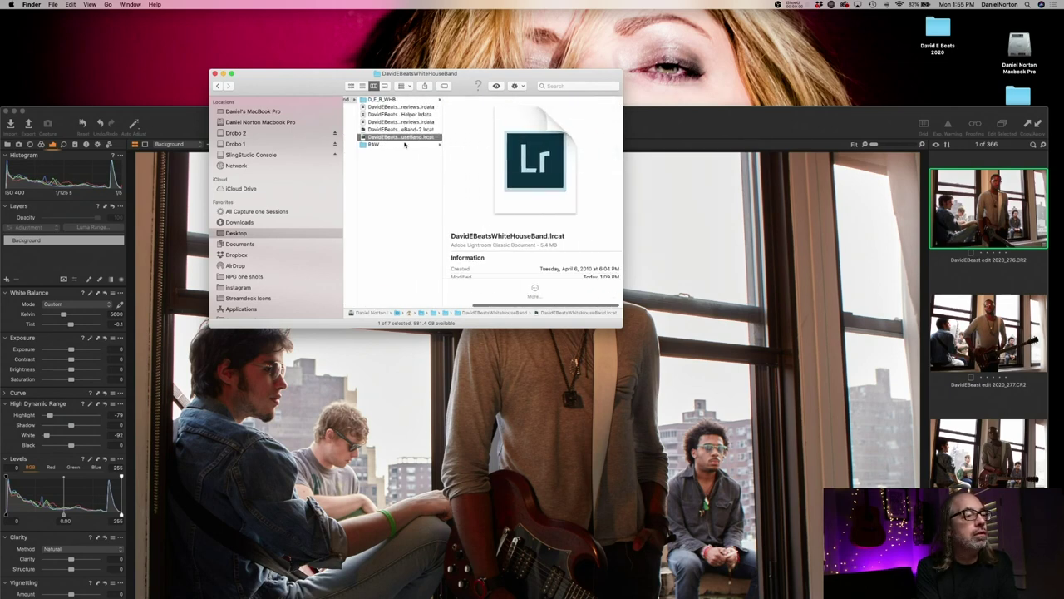
click(381, 144)
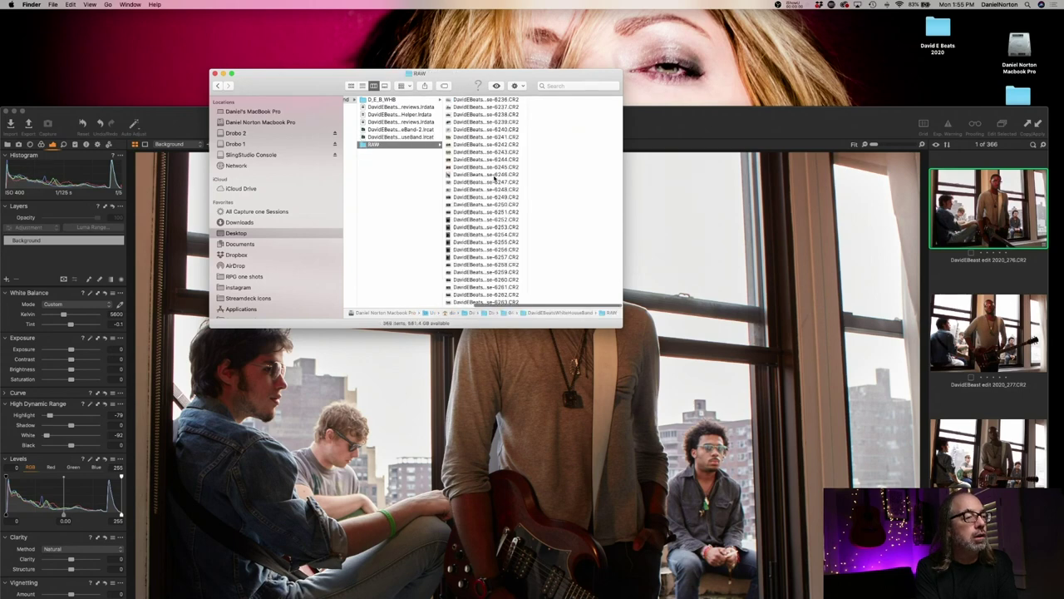
click(495, 175)
right_click(477, 175)
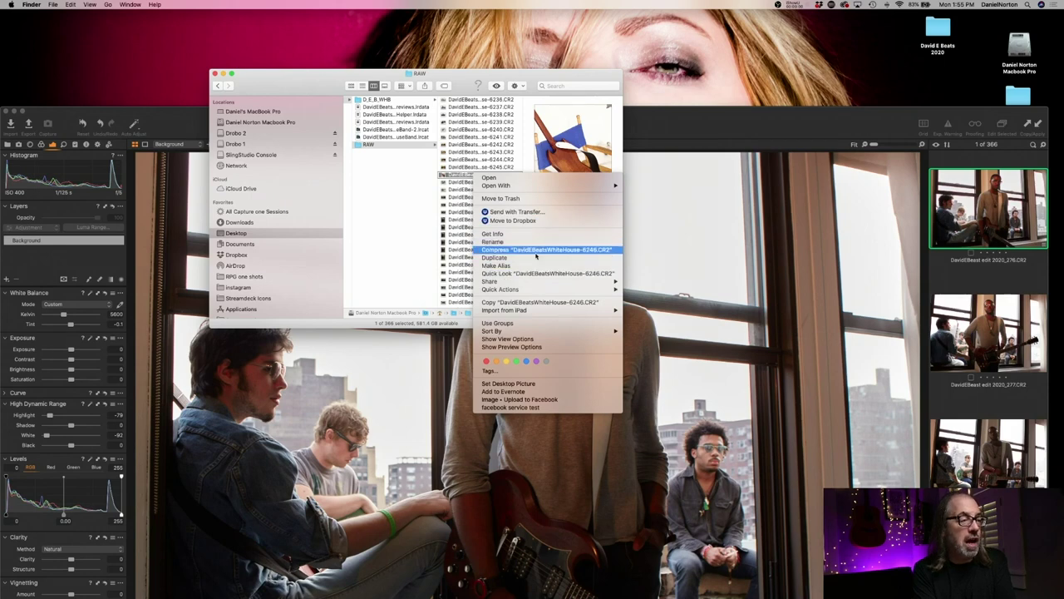
click(537, 249)
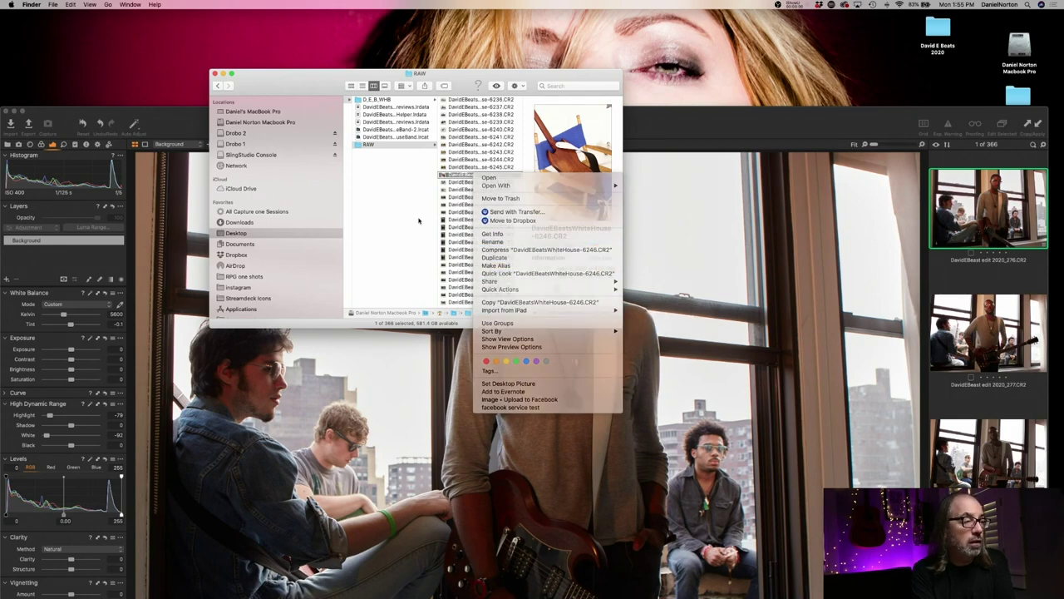
Open the D_E_B_WHB folder and preview JPEGs from different parts of the shoot, including 6355, 6429 and 6495
click(479, 101)
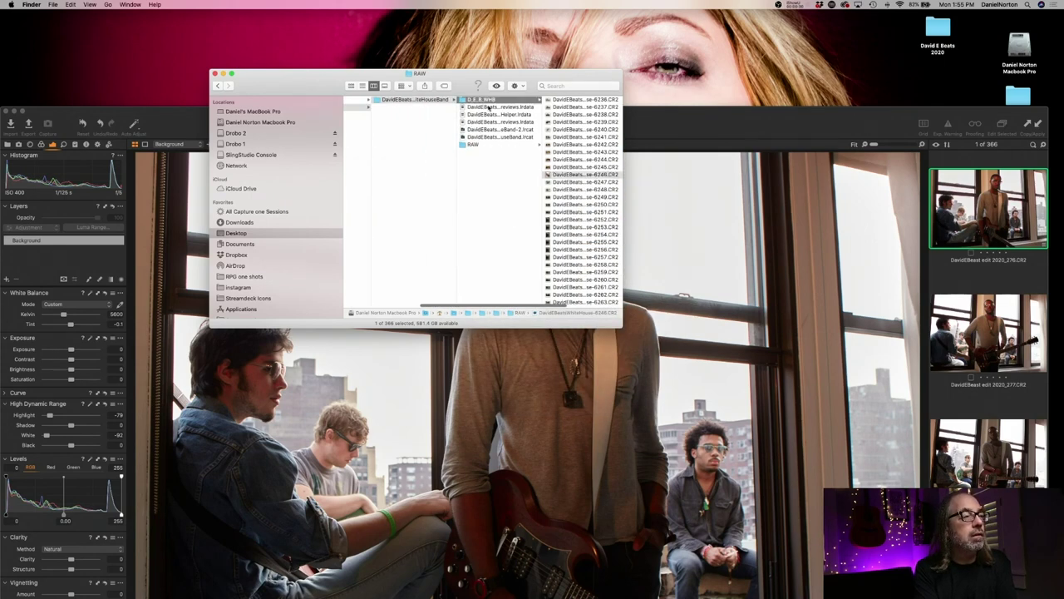
scroll(587, 218, down, 10)
click(581, 238)
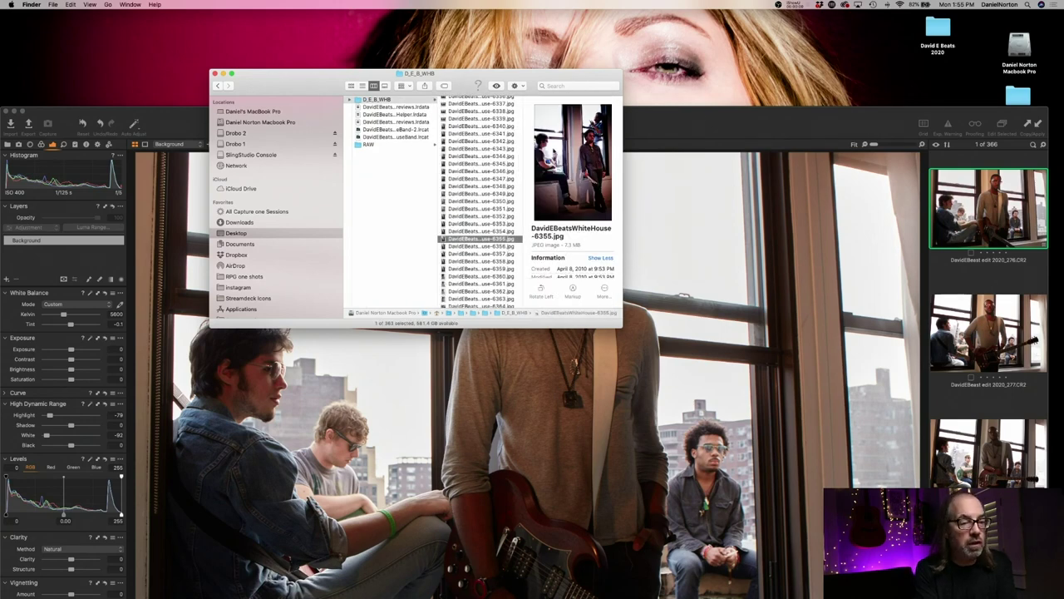
scroll(474, 216, down, 8)
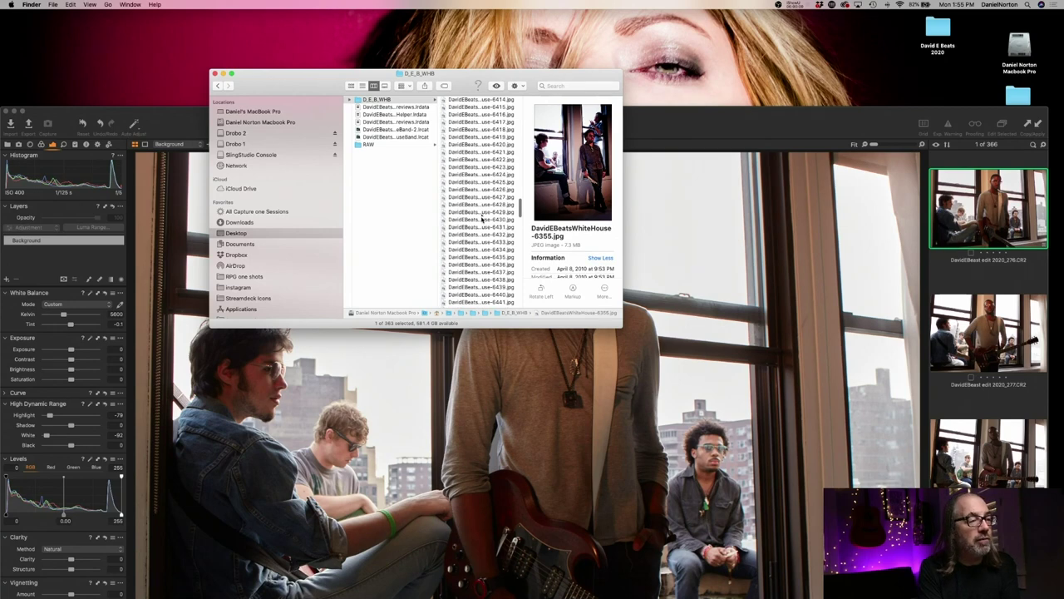
click(482, 219)
click(479, 212)
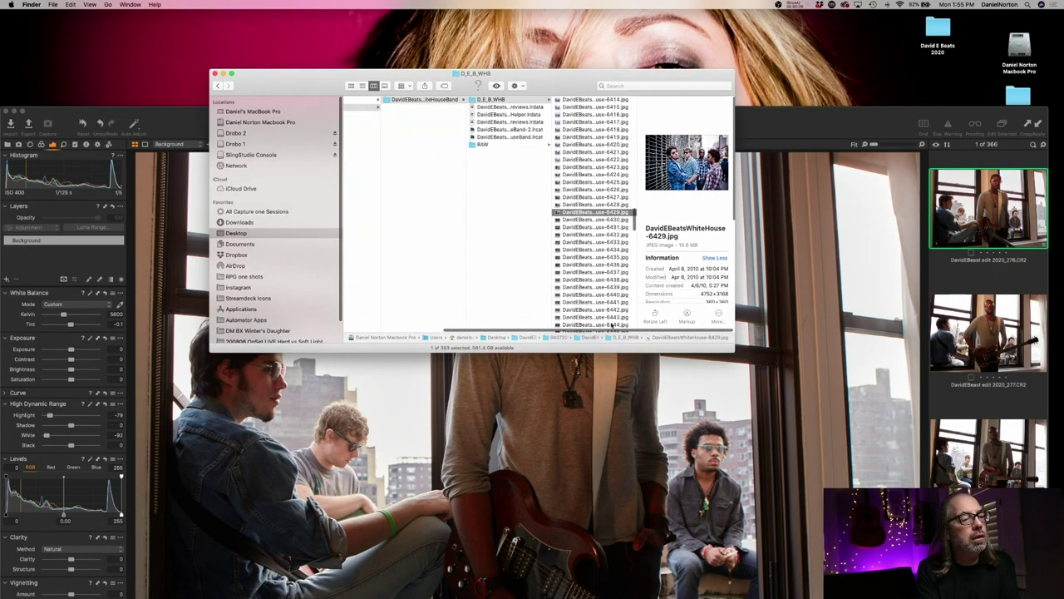
scroll(595, 302, down, 10)
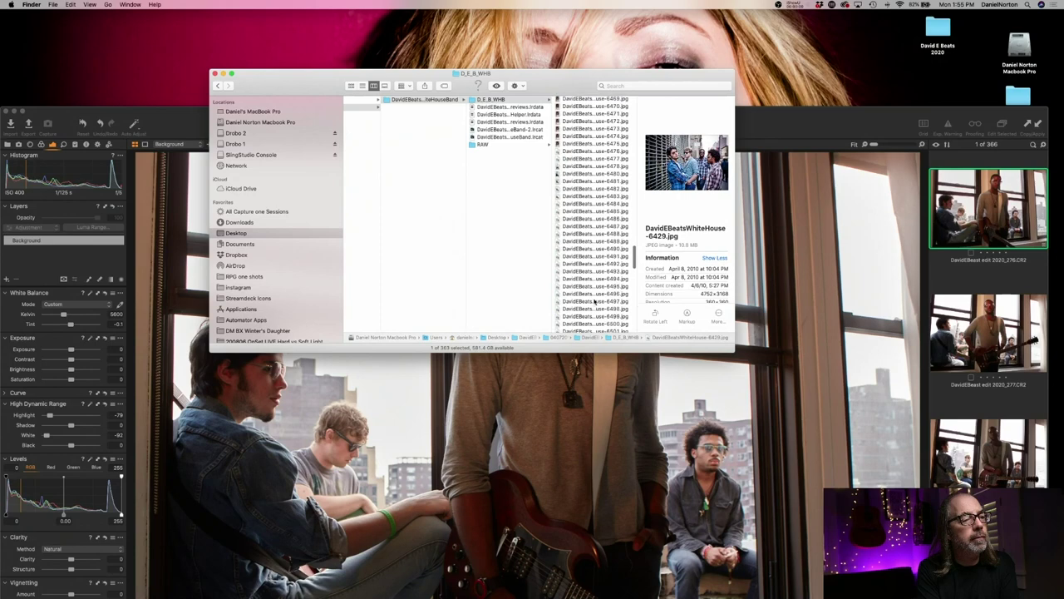
click(584, 255)
click(584, 284)
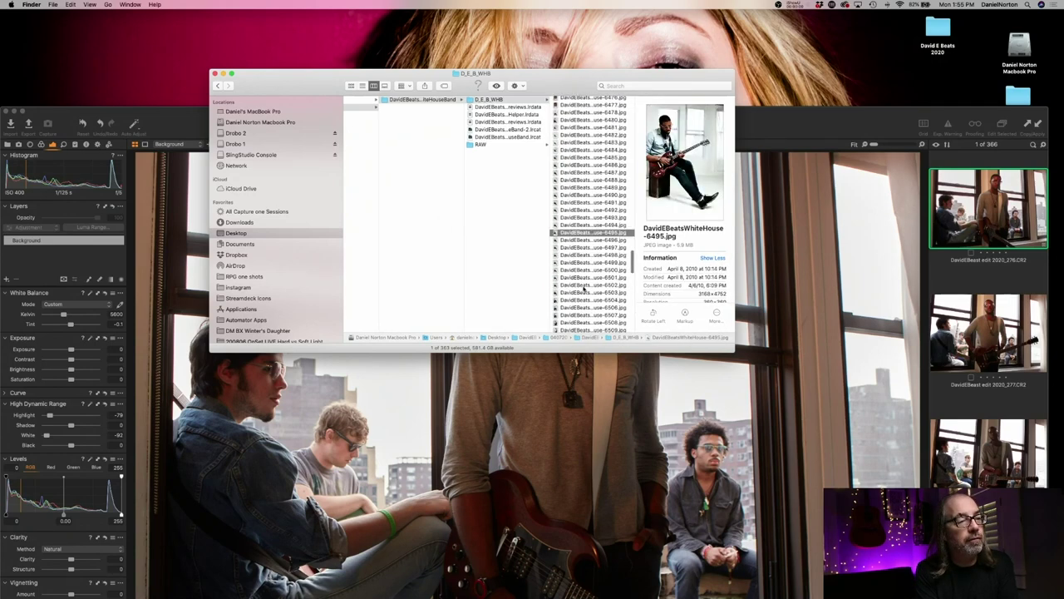
Preview JPEGs near the end of the D_E_B_WHB folder, including 6593, 6549 and 6528
scroll(585, 288, down, 20)
click(585, 284)
scroll(583, 257, down, 3)
click(582, 231)
scroll(582, 231, up, 15)
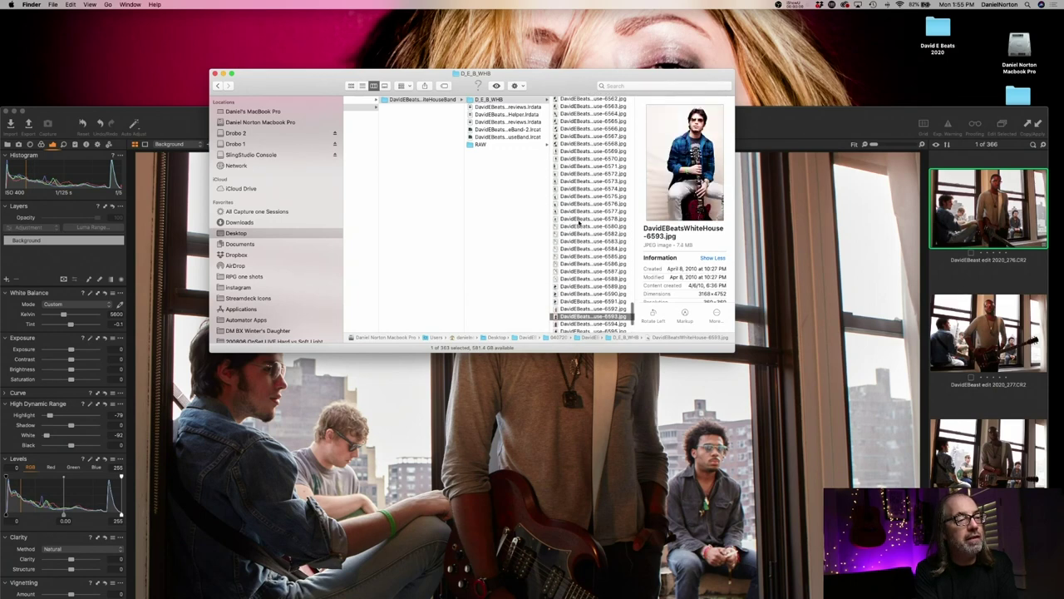
click(582, 223)
scroll(582, 227, up, 3)
scroll(582, 230, up, 2)
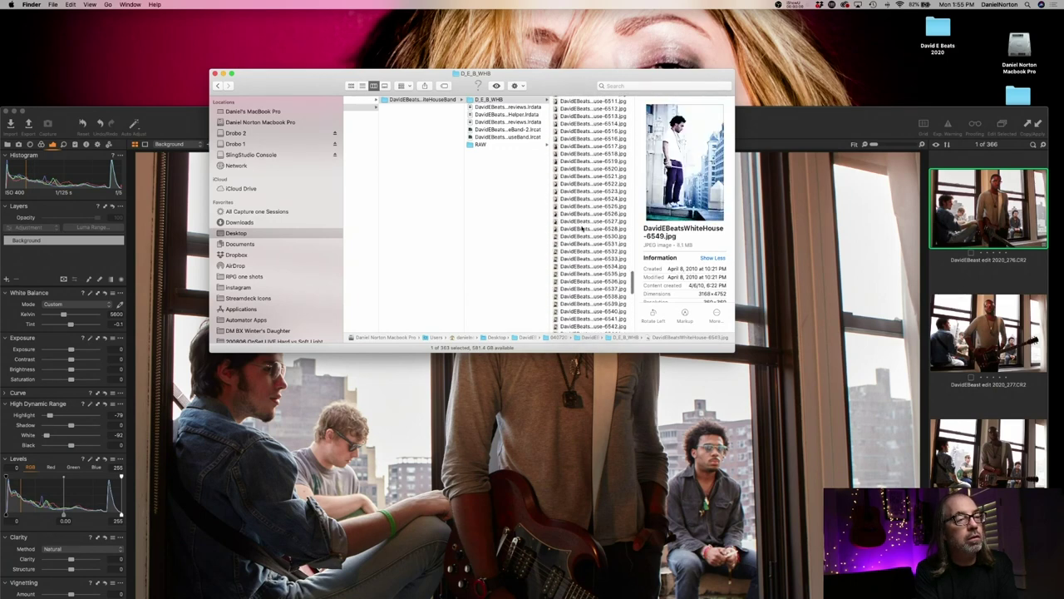
click(586, 228)
Work back through the earlier solo guitarist JPEGs, previewing 6510 and 6502
scroll(587, 271, up, 5)
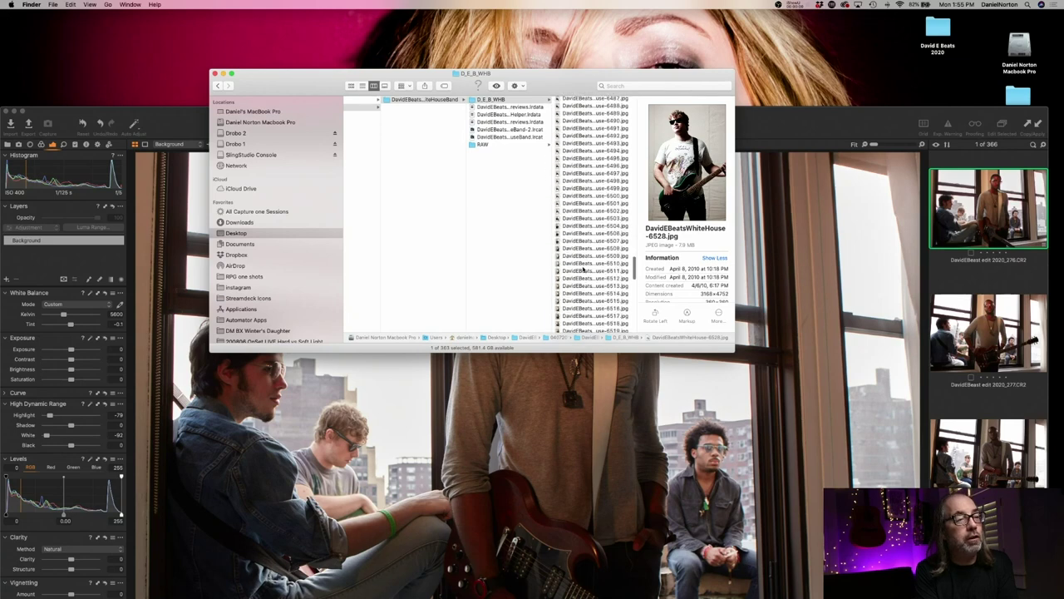
click(582, 271)
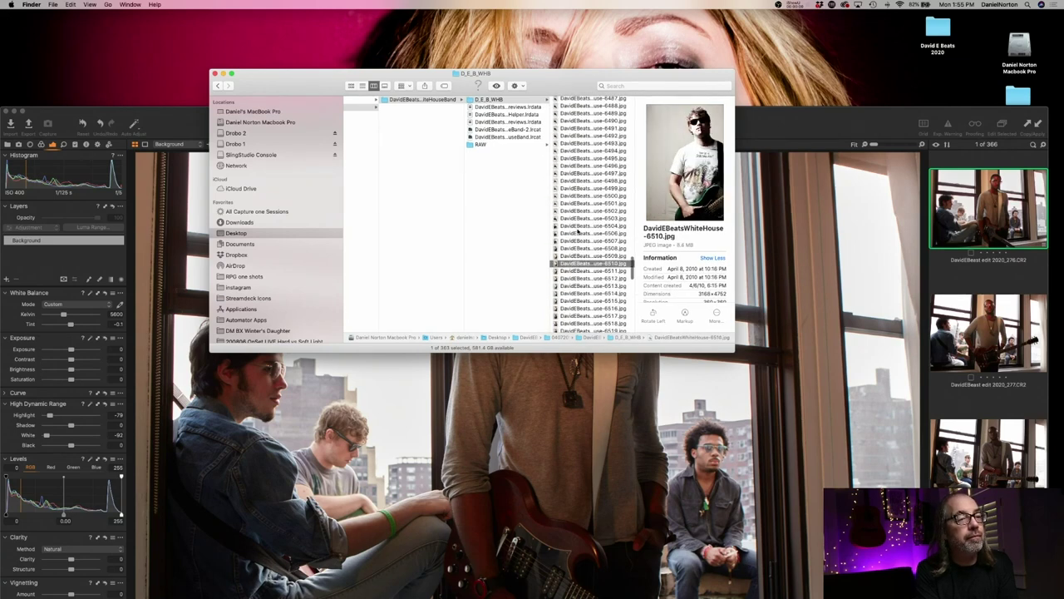
click(582, 226)
click(578, 213)
scroll(578, 213, up, 2)
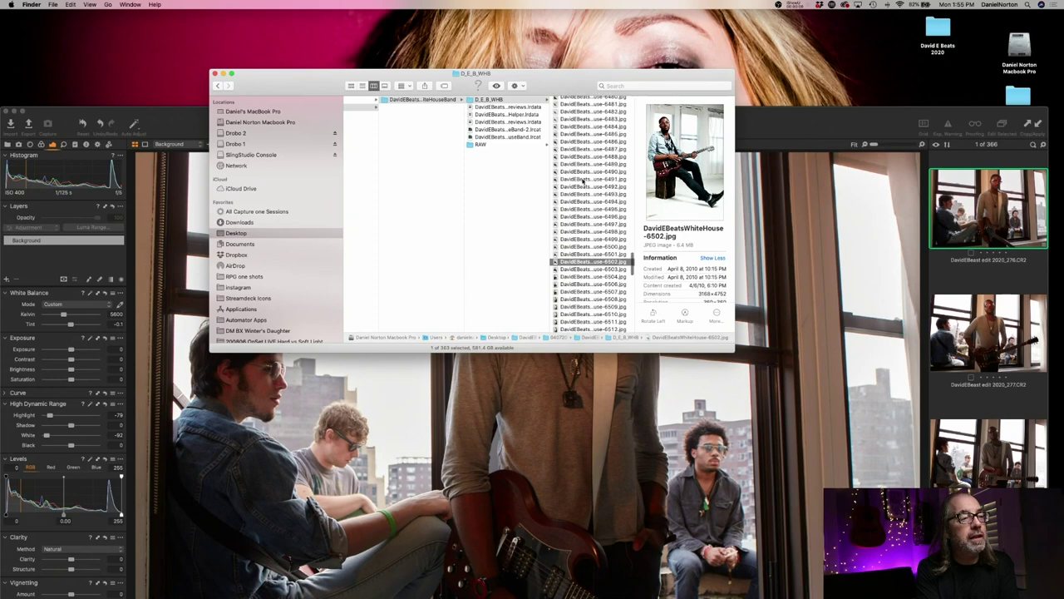
click(582, 202)
scroll(582, 201, up, 4)
Work back through the earlier JPEGs in the D_E_B_WHB folder, previewing from 6476 to 6449
click(557, 240)
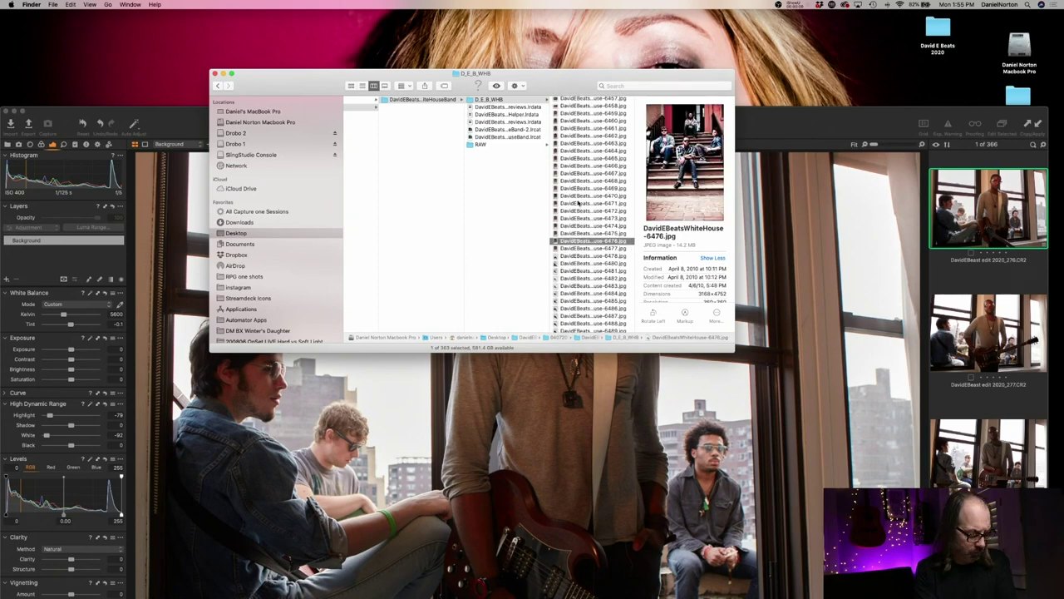
key(Up)
key(Up)
key(Up)
key(Up)
key(Up)
key(Up)
key(Up)
key(Up)
key(Up)
key(Up)
key(Up)
key(Up)
key(Up)
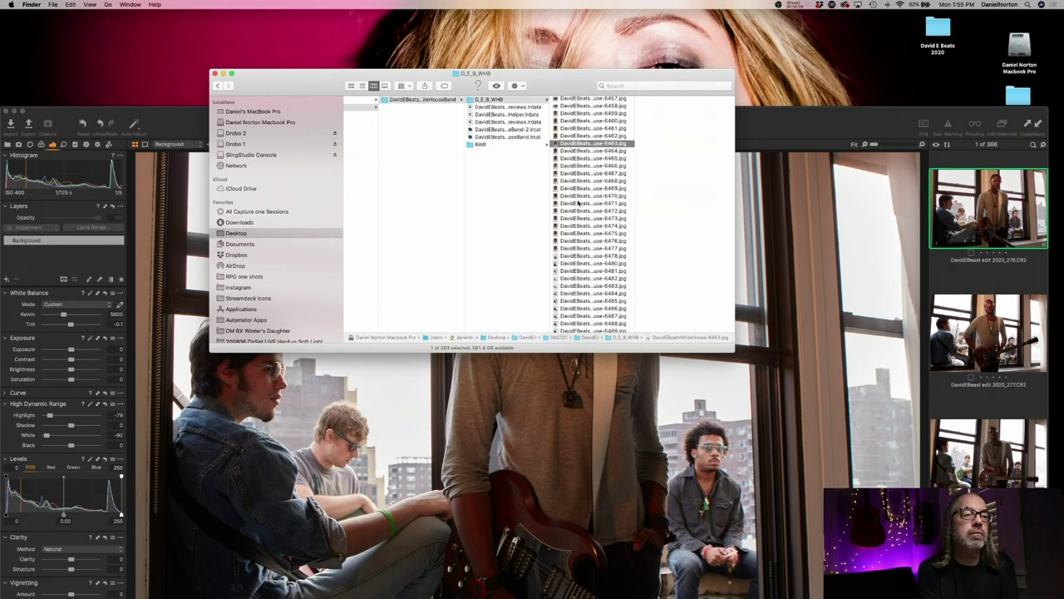
key(Up)
key(Up)
key(Up)
key(Up)
key(Up)
key(Up)
key(Up)
key(Up)
key(Up)
key(Up)
key(Up)
key(Up)
key(Up)
key(Up)
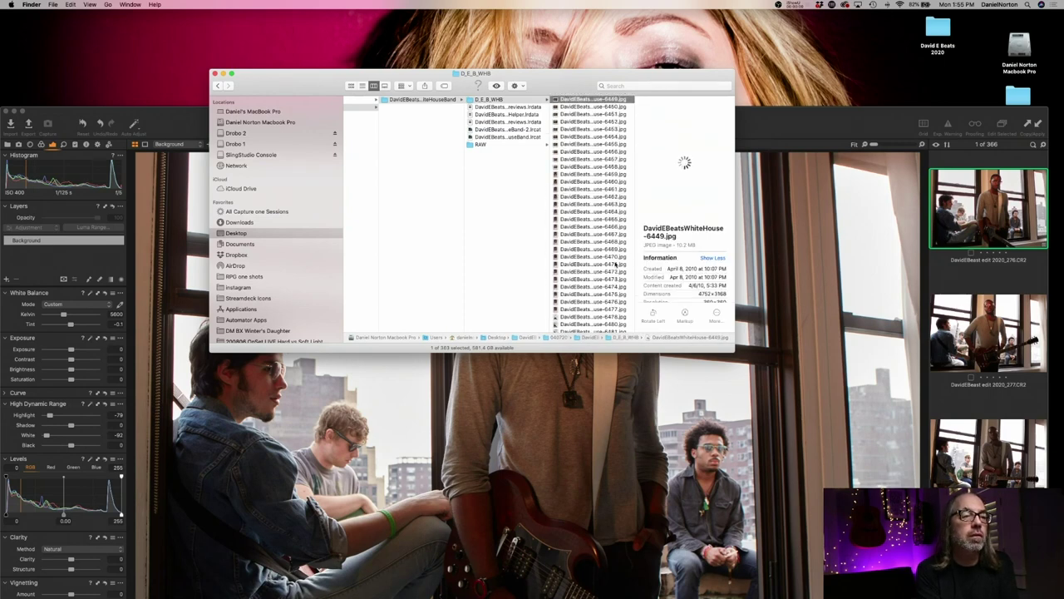
Enlarge and reposition the Finder window to give the file columns and image preview more room
drag(645, 92, 497, 90)
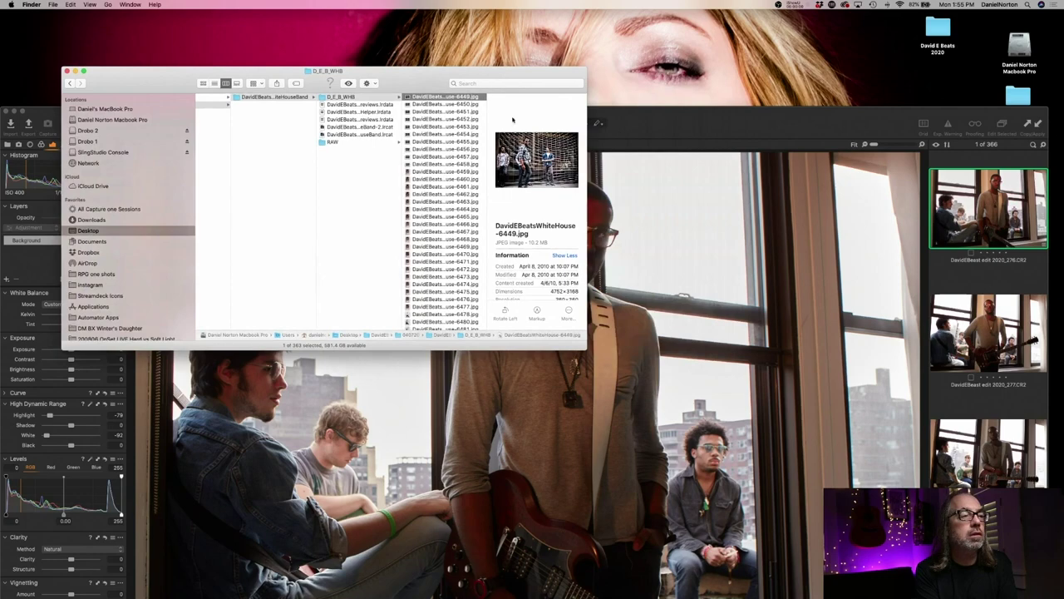
drag(586, 349, 838, 422)
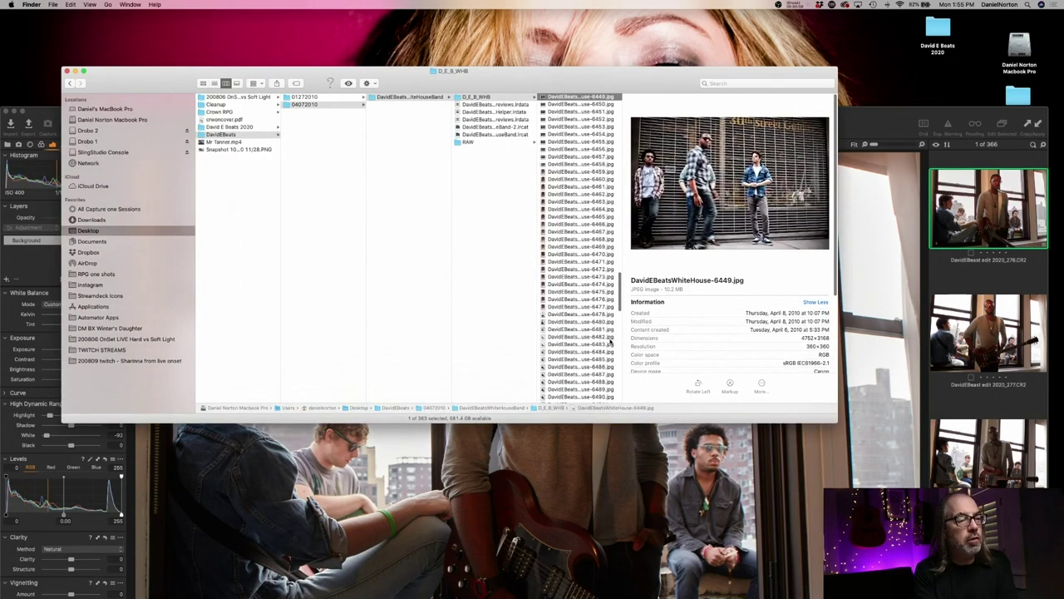
click(620, 341)
drag(480, 80, 345, 77)
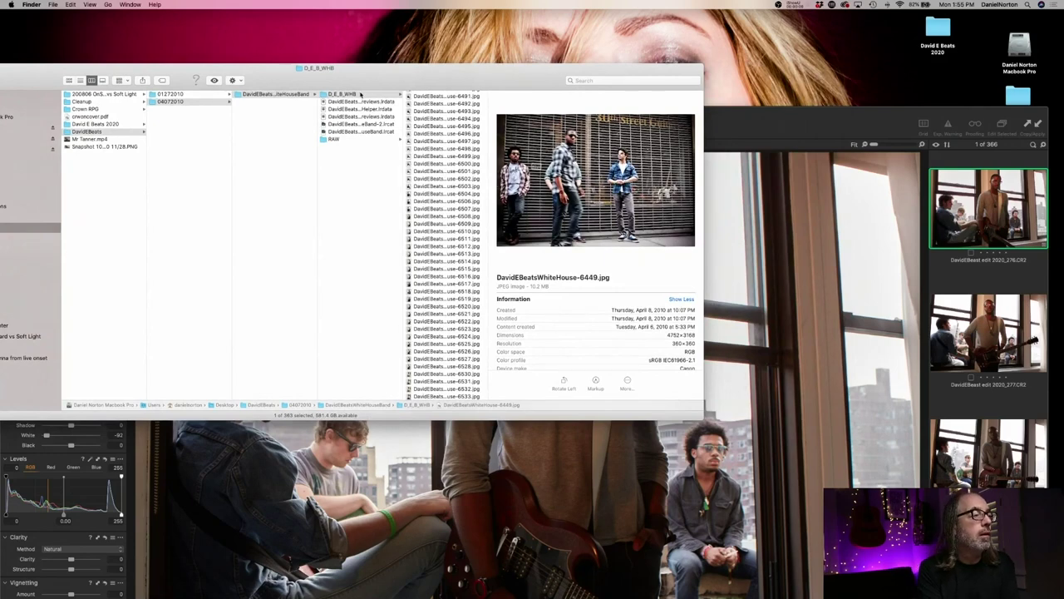
click(327, 94)
key(space)
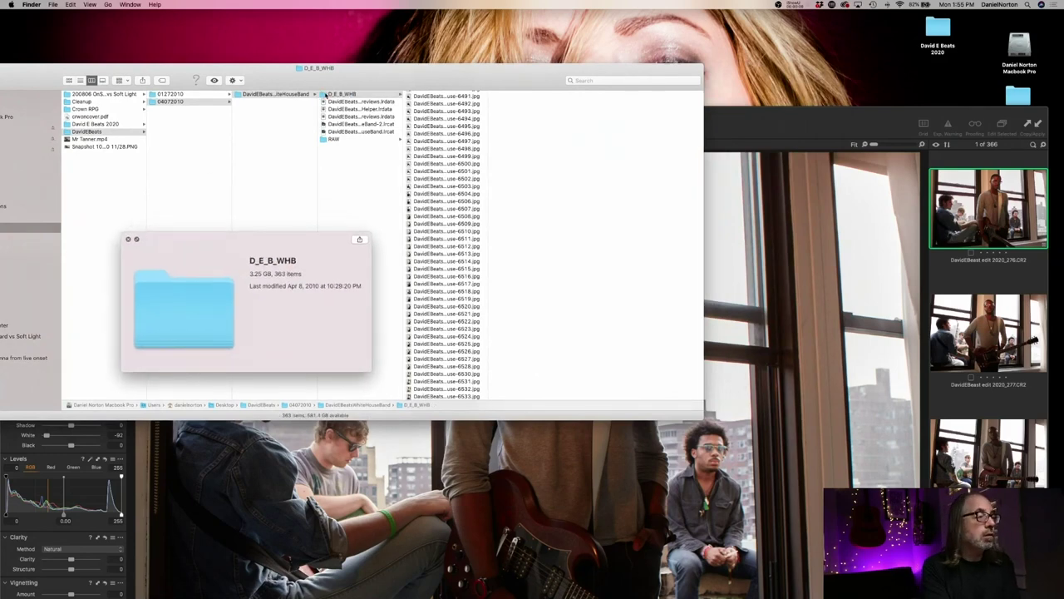
click(128, 239)
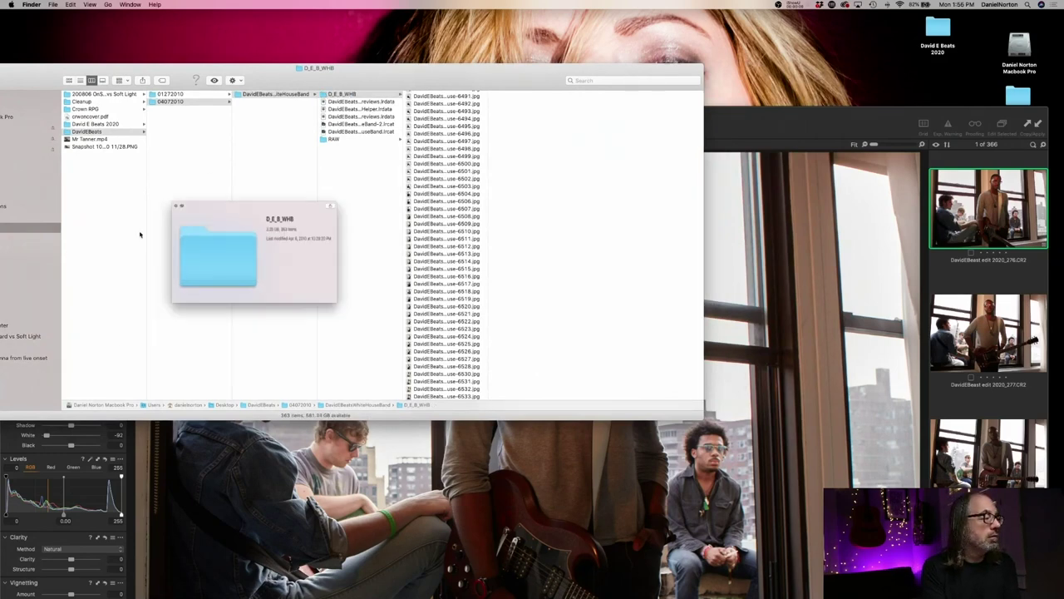
Go to the start of the D_E_B_WHB folder and open DavidEBeatsWhiteHouse-6236.jpg in a large Quick Look preview
click(441, 103)
scroll(457, 120, up, 10)
scroll(457, 121, up, 15)
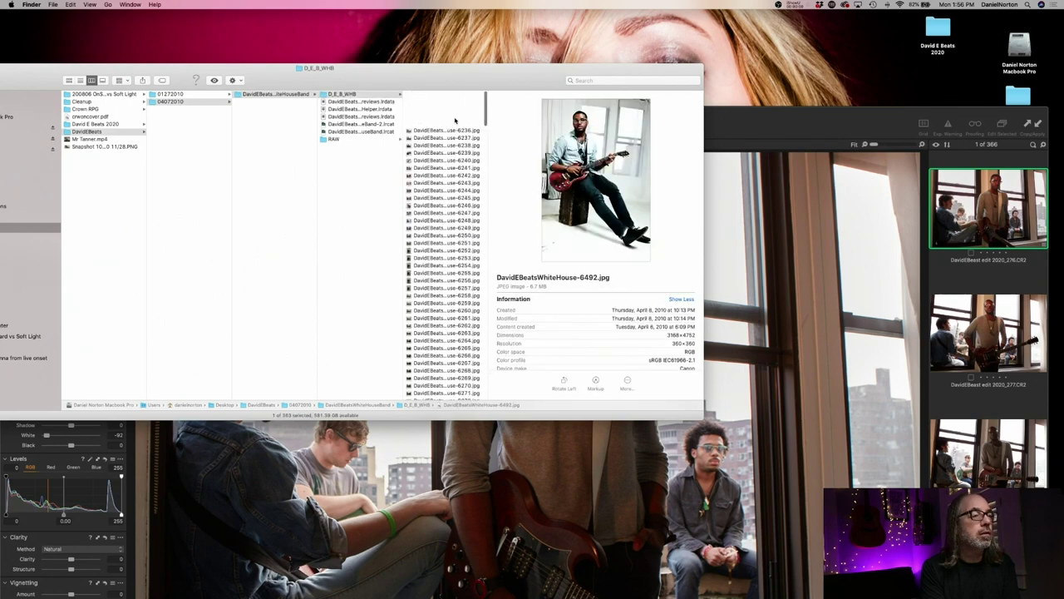
click(454, 95)
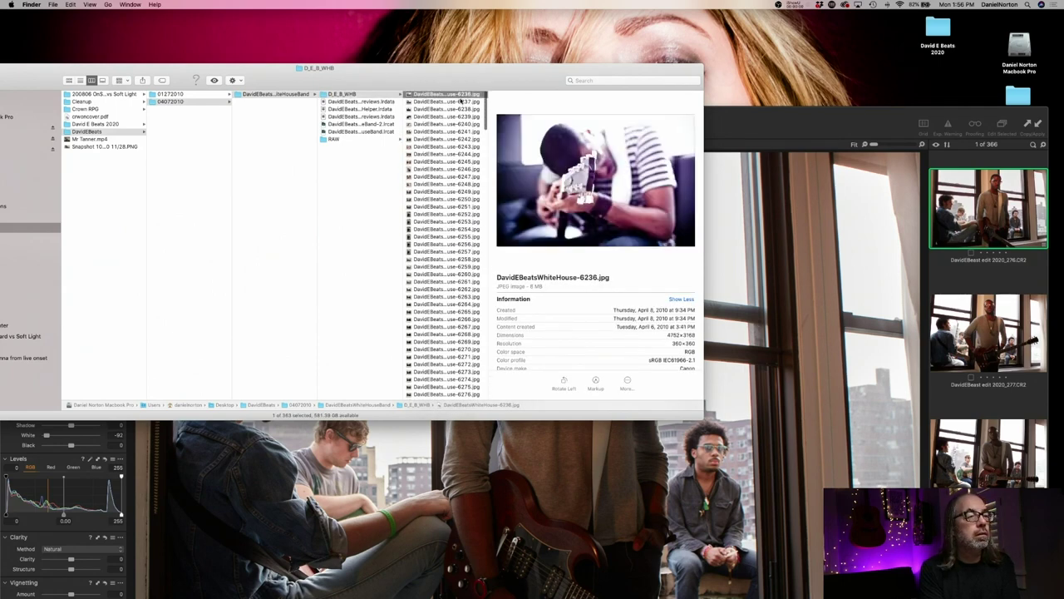
key(space)
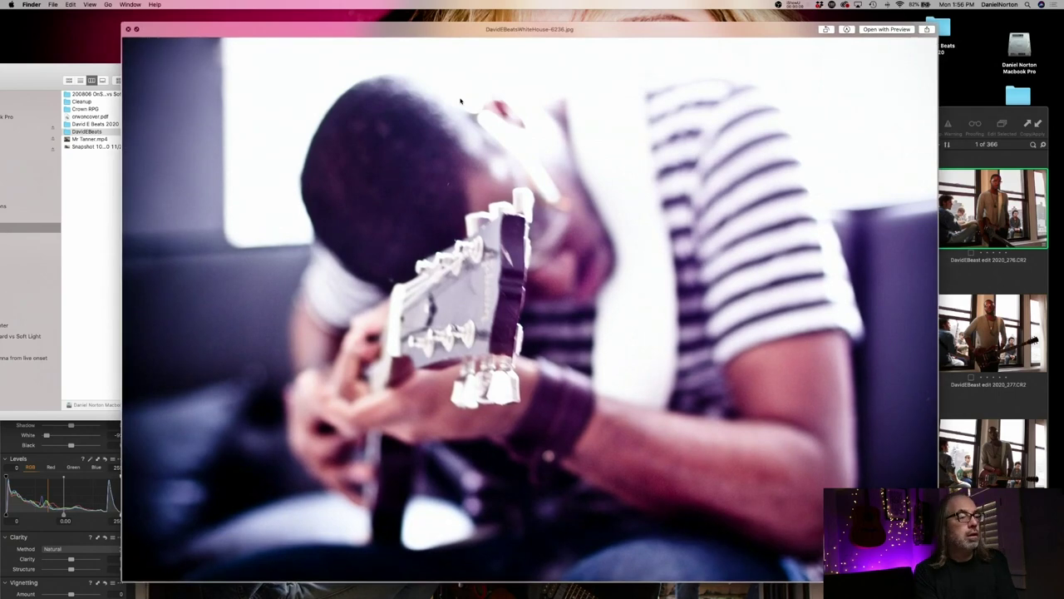
Step through the large previews of the guitarist and backstage shots from 6237 to 6246
key(Down)
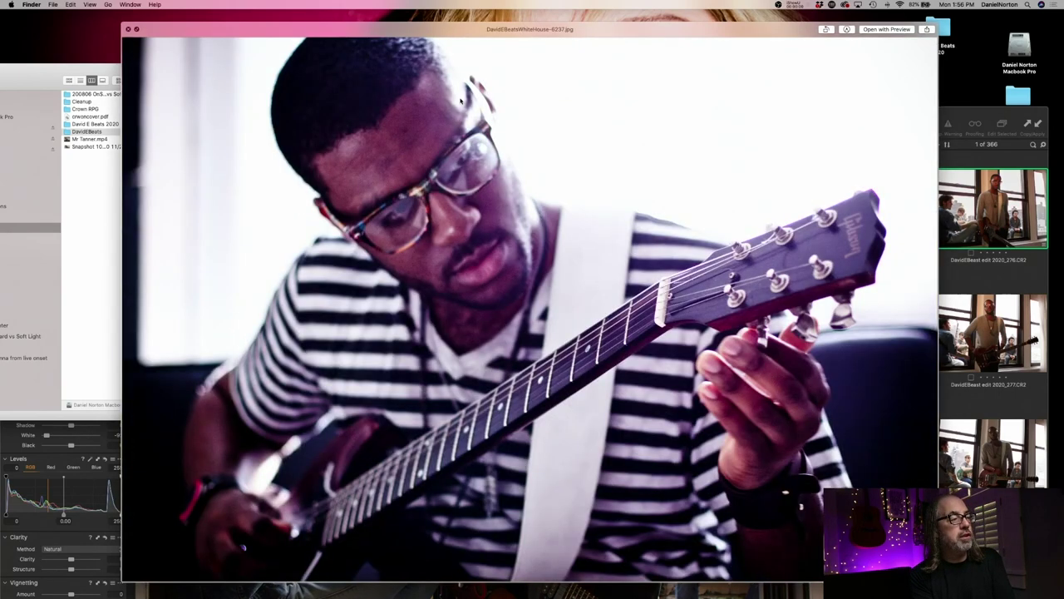
key(Down)
key(Down)
key(Down)
key(Down)
key(Down)
key(Up)
key(Down)
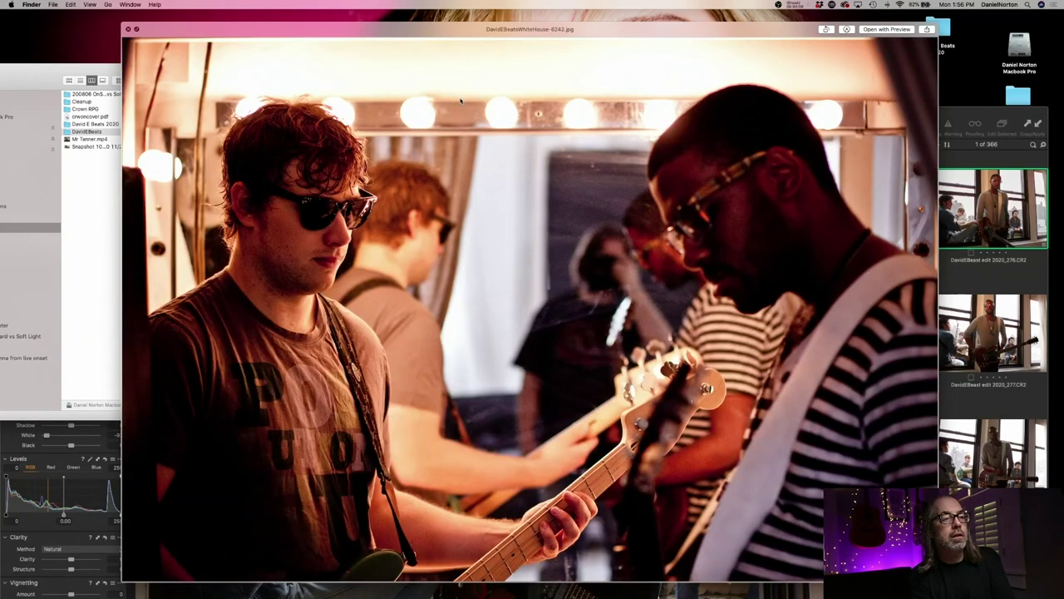
key(Down)
key(Down)
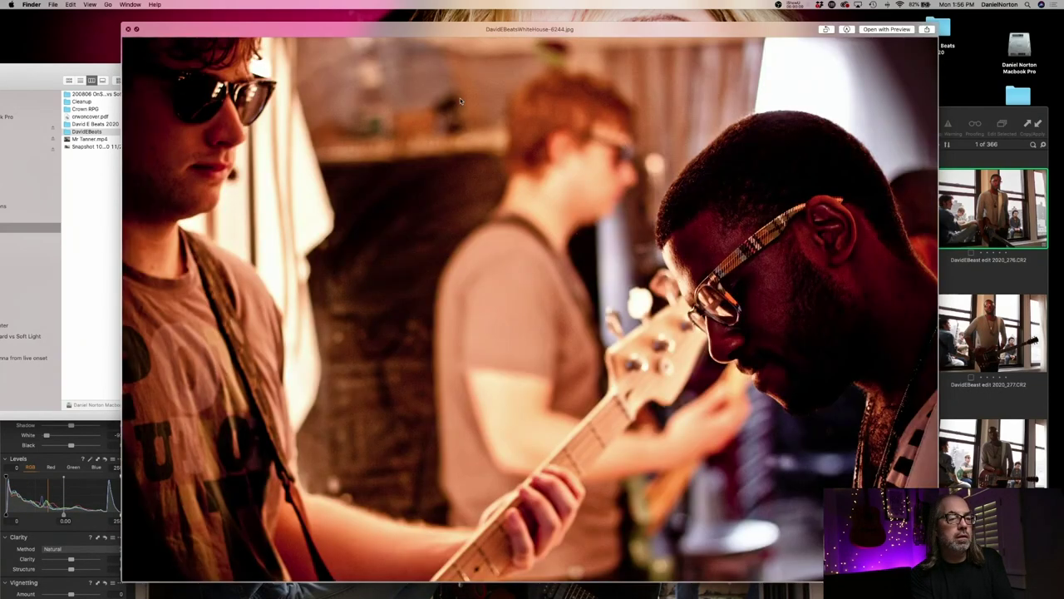
key(Down)
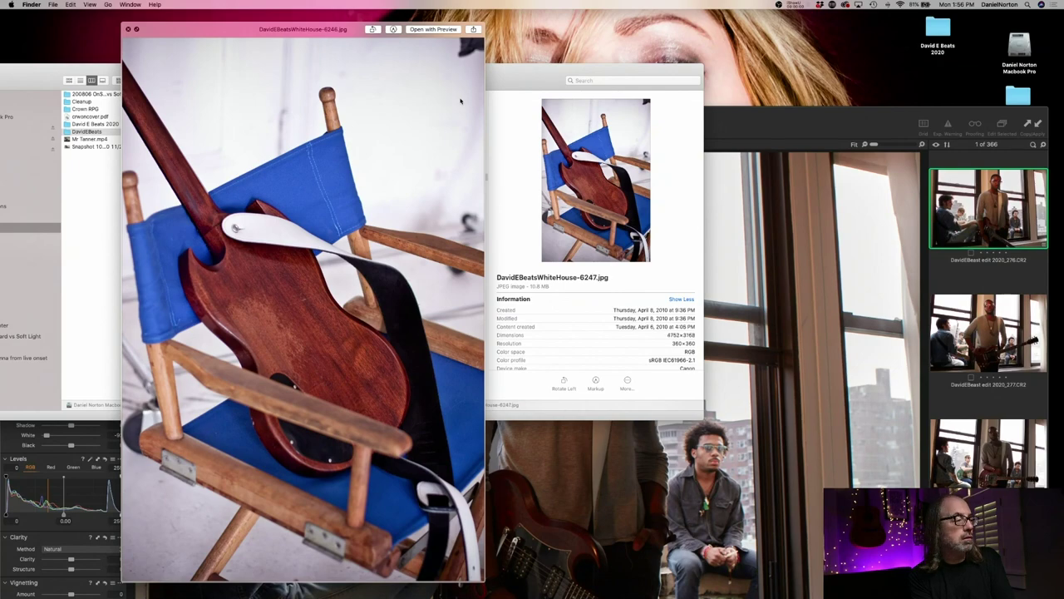
Review the first studio group shots of the band with their instruments, from 6249 to 6261
key(Down)
key(Down)
key(Down)
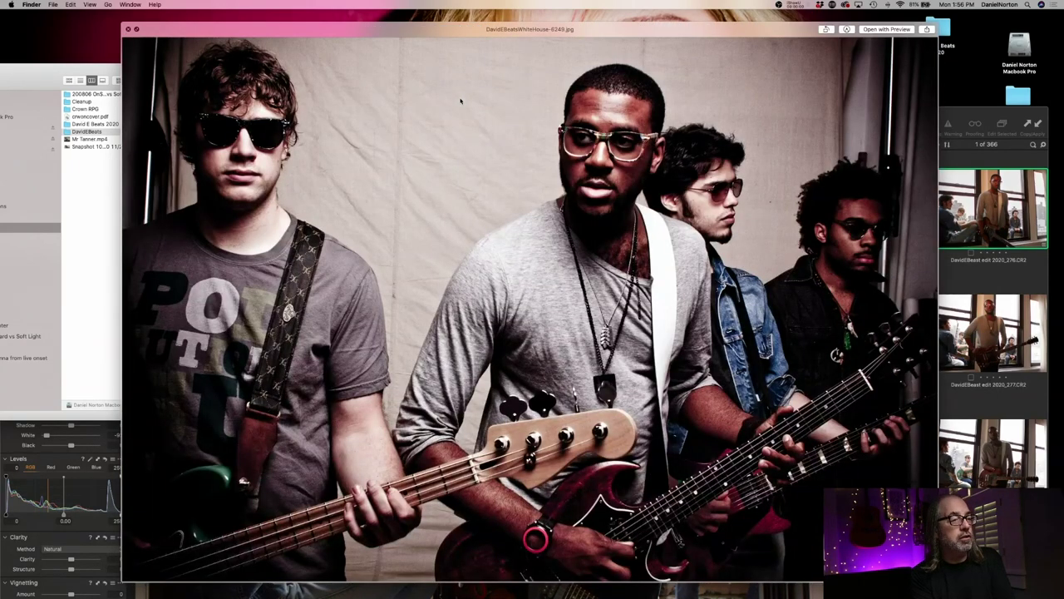
key(Down)
key(Down)
key(Down)
key(Down)
key(Down)
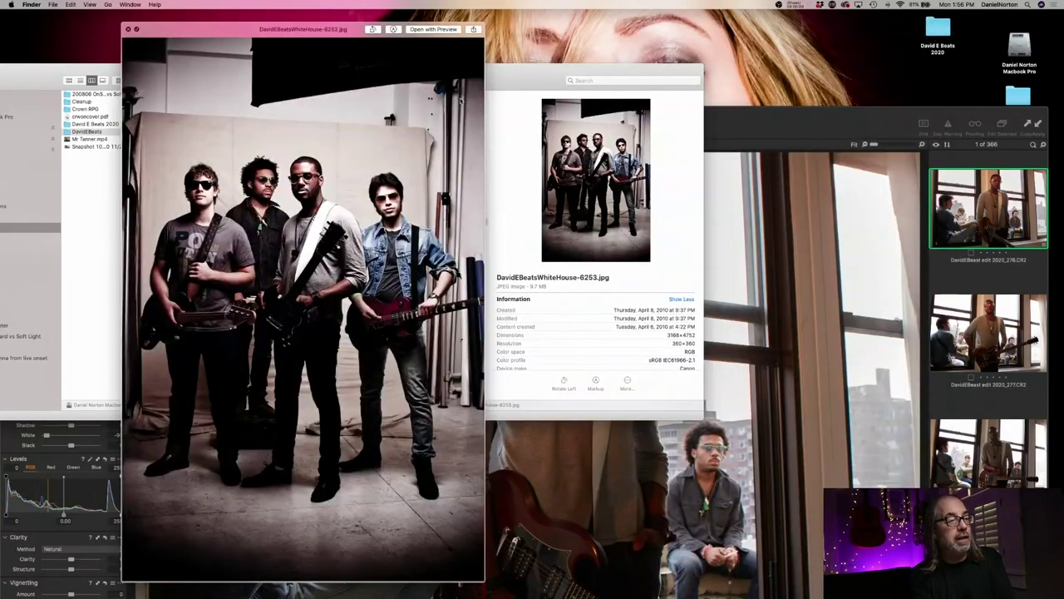
key(Down)
key(Down)
key(Down)
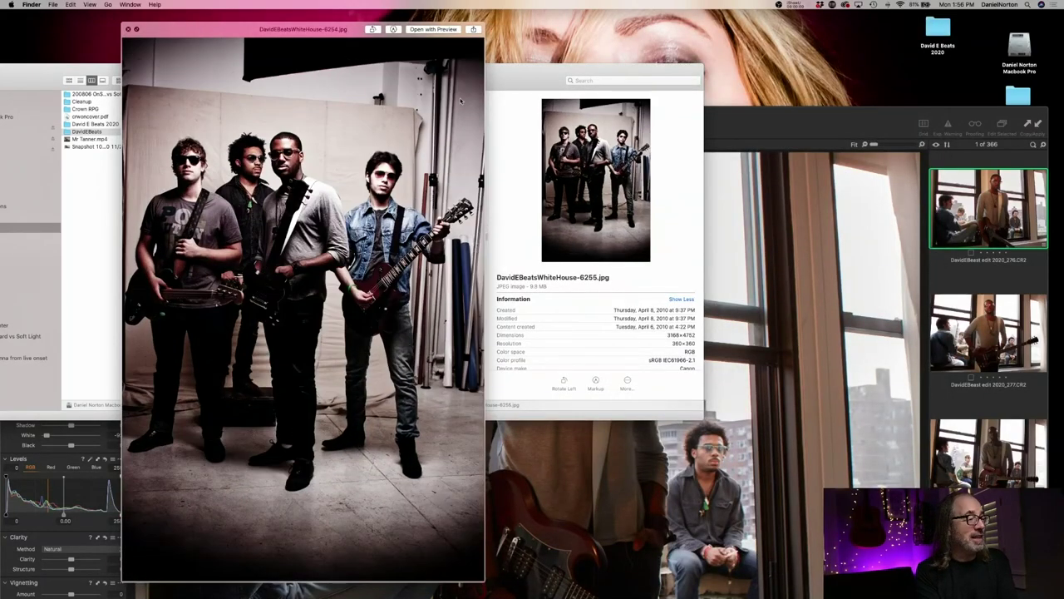
key(Down)
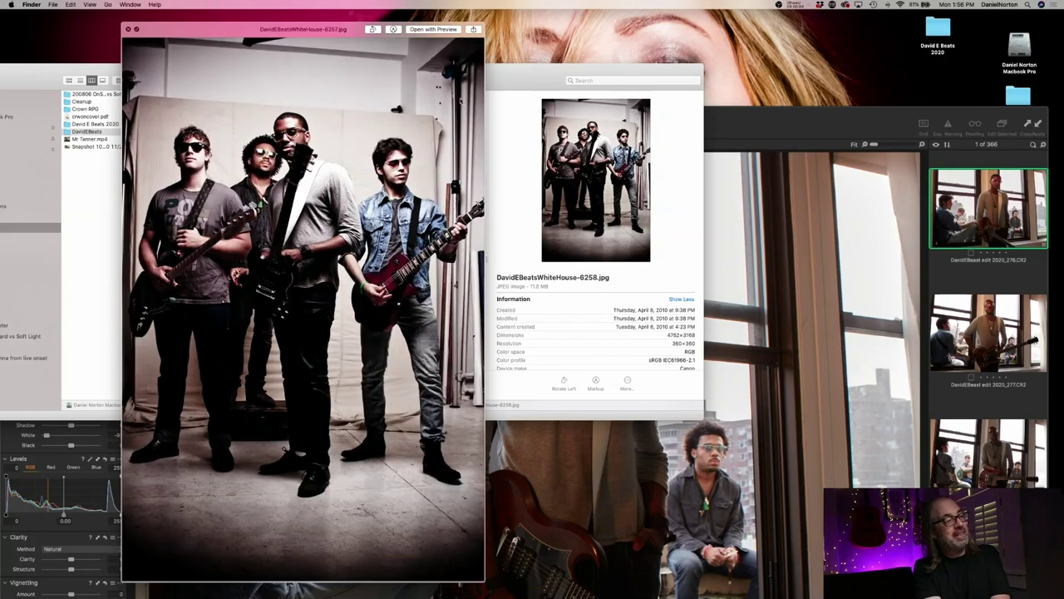
key(Down)
key(Down)
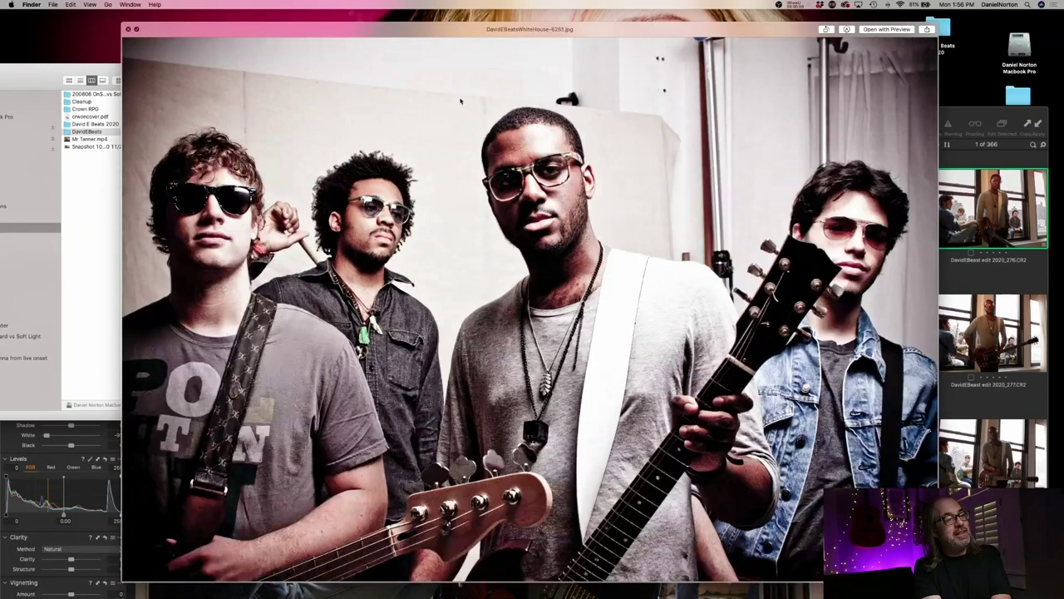
Review the studio group shots posed around the wooden box, from 6267 to 6298
key(Down)
key(Down)
key(Down)
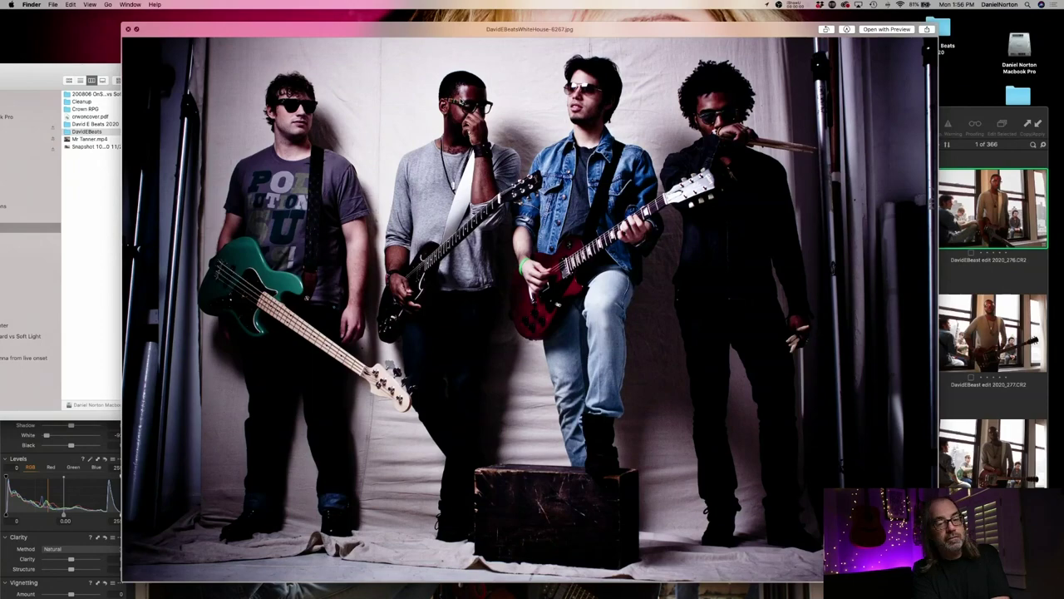
key(Down)
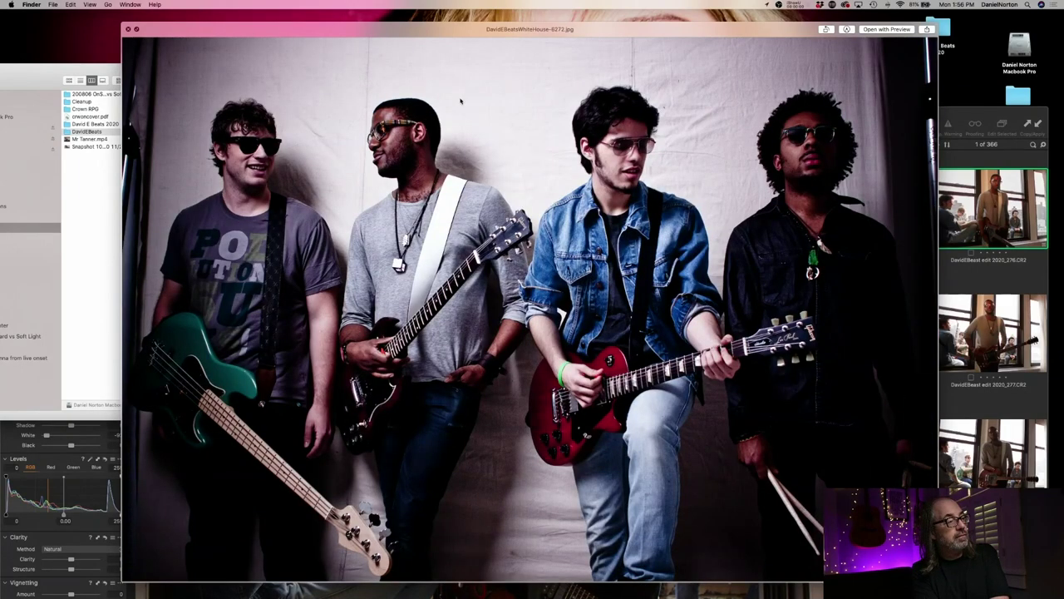
key(Down)
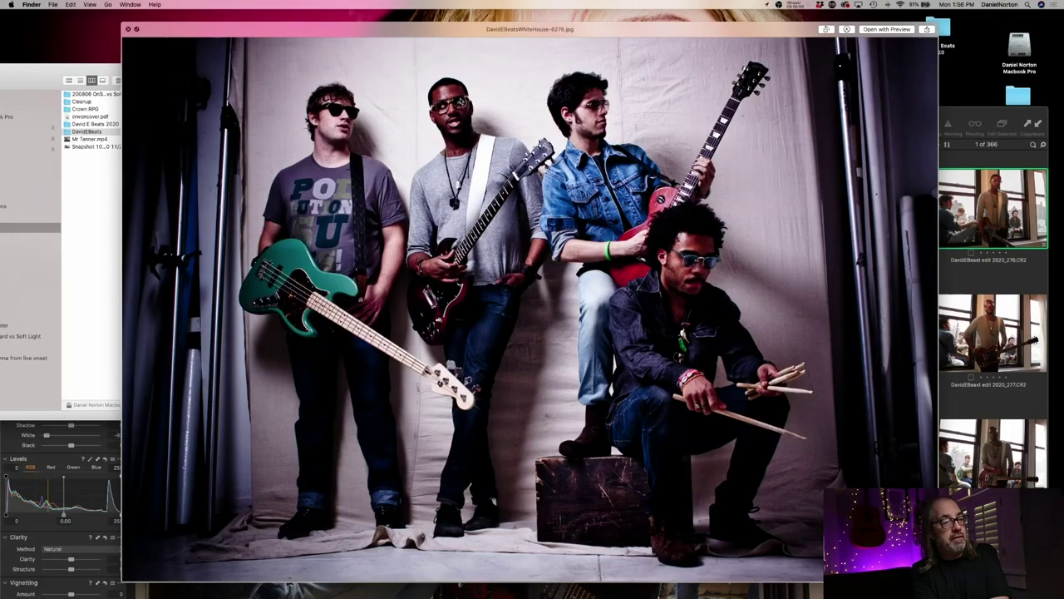
key(Down)
key(Down)
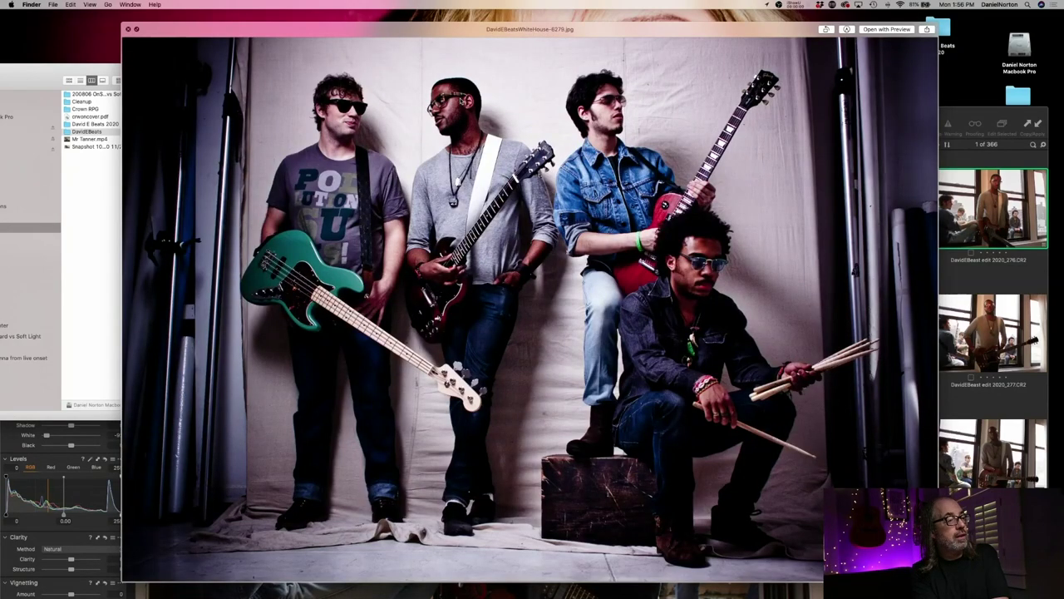
key(Down)
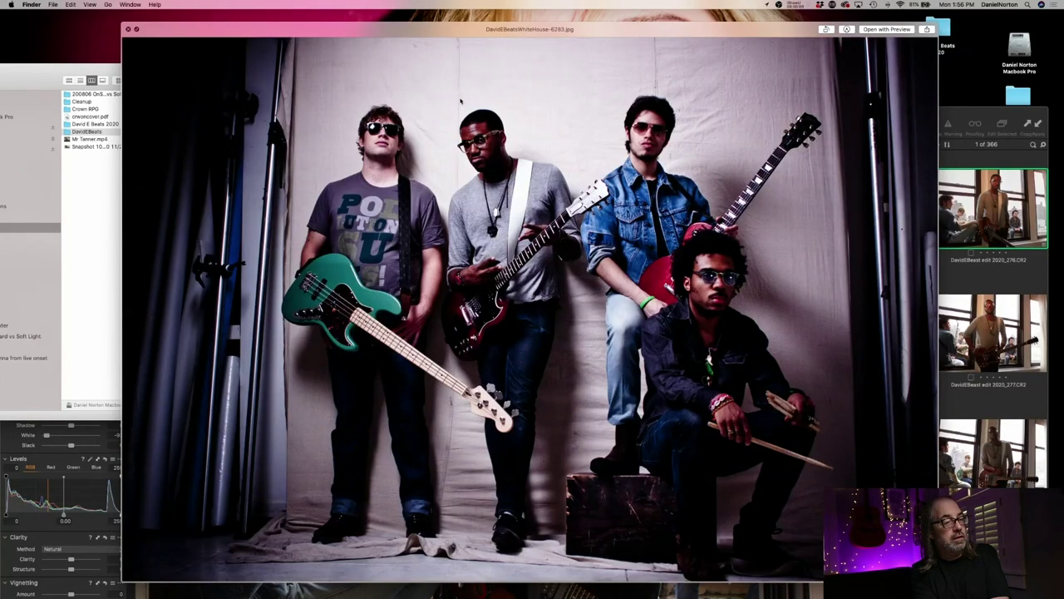
key(Down)
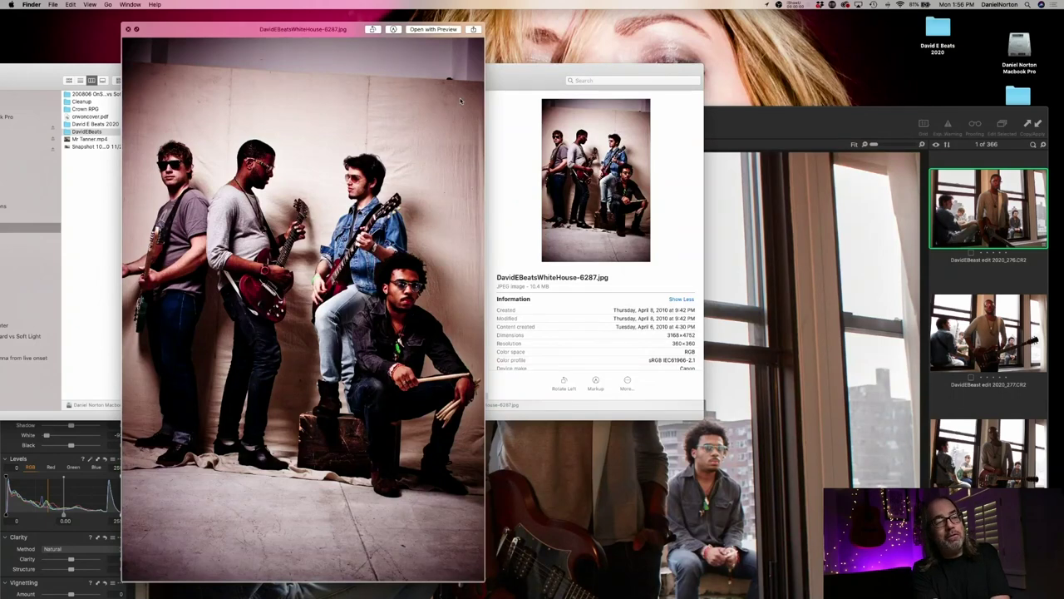
key(Down)
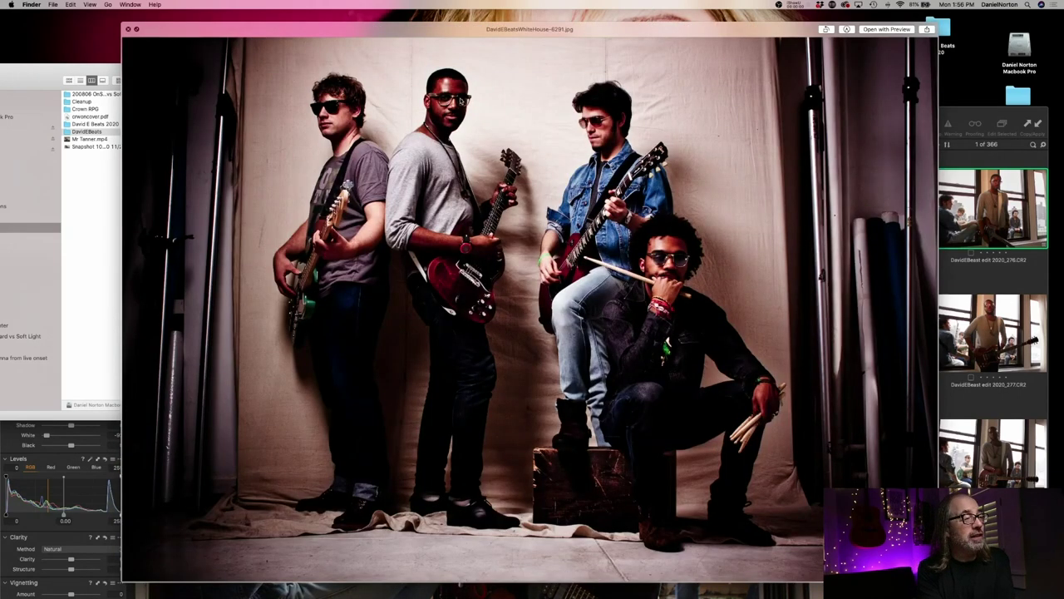
key(Down)
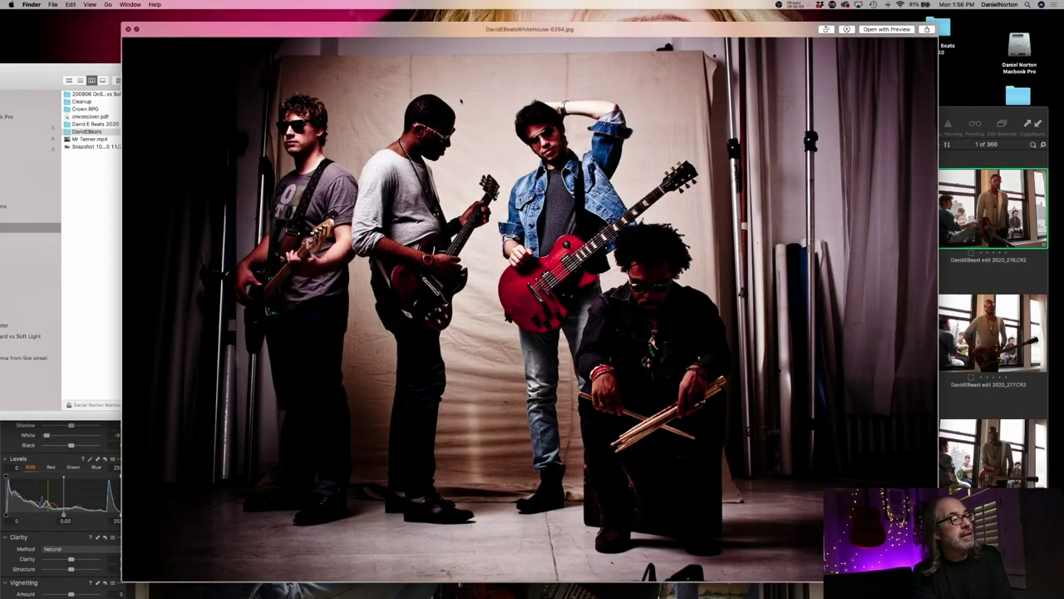
key(Down)
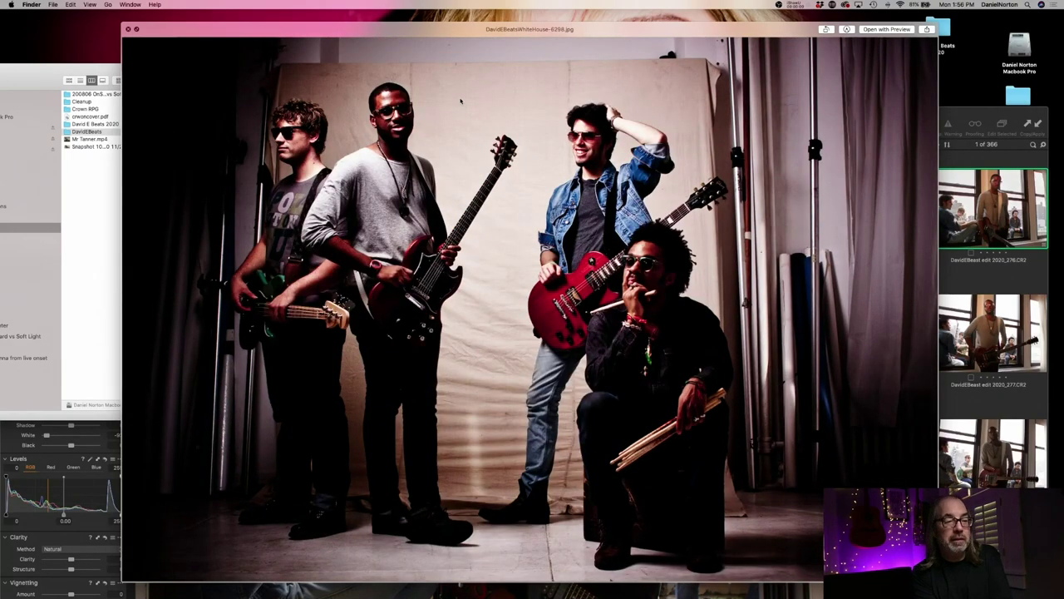
Compare the last studio group shot, 6300, with the window-side band shots from 6301 to 6306
key(Down)
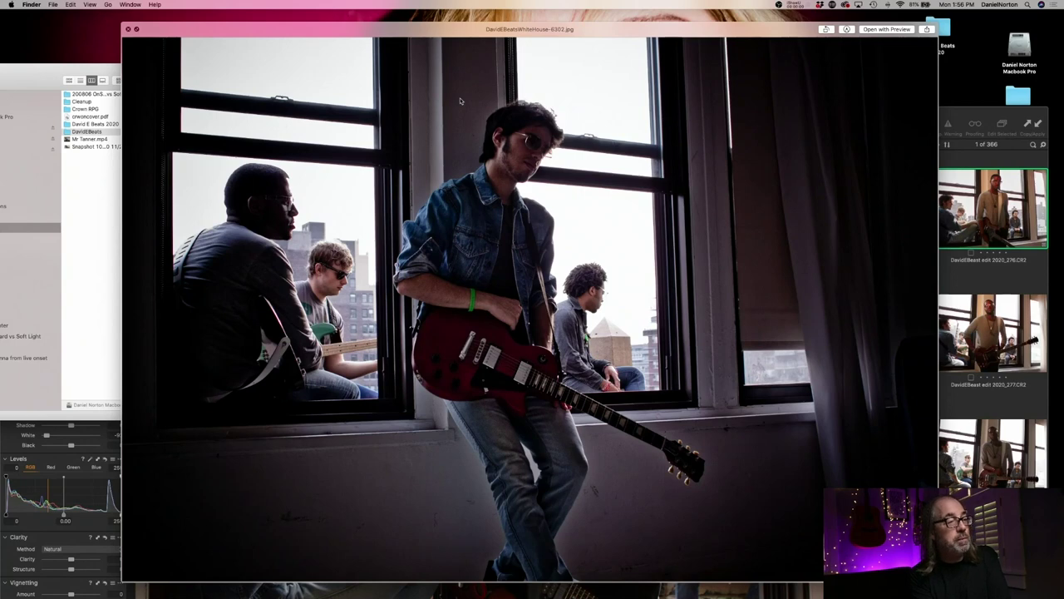
key(Up)
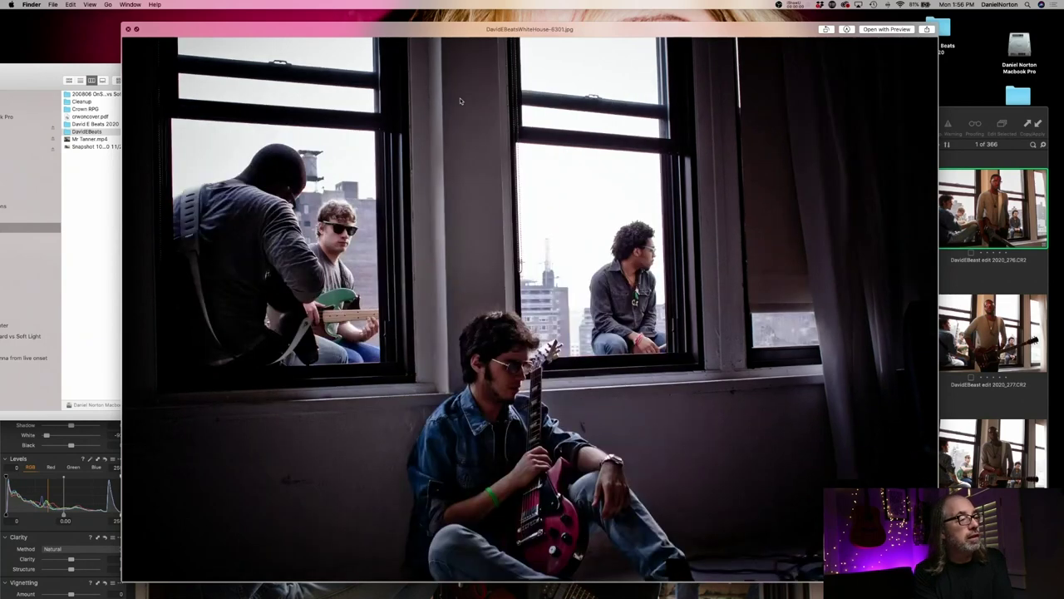
key(Up)
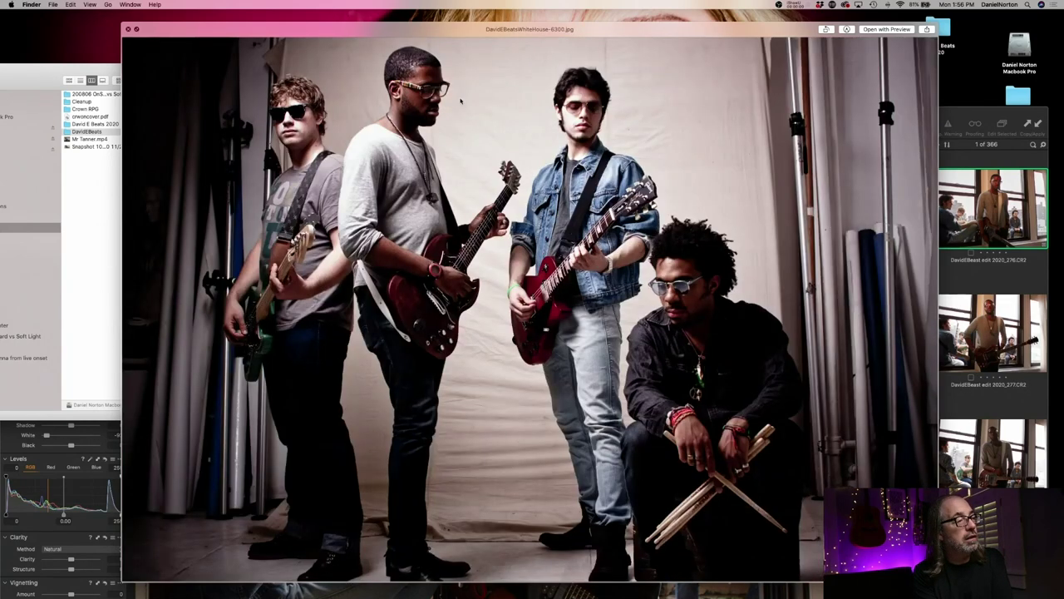
key(Down)
key(Down)
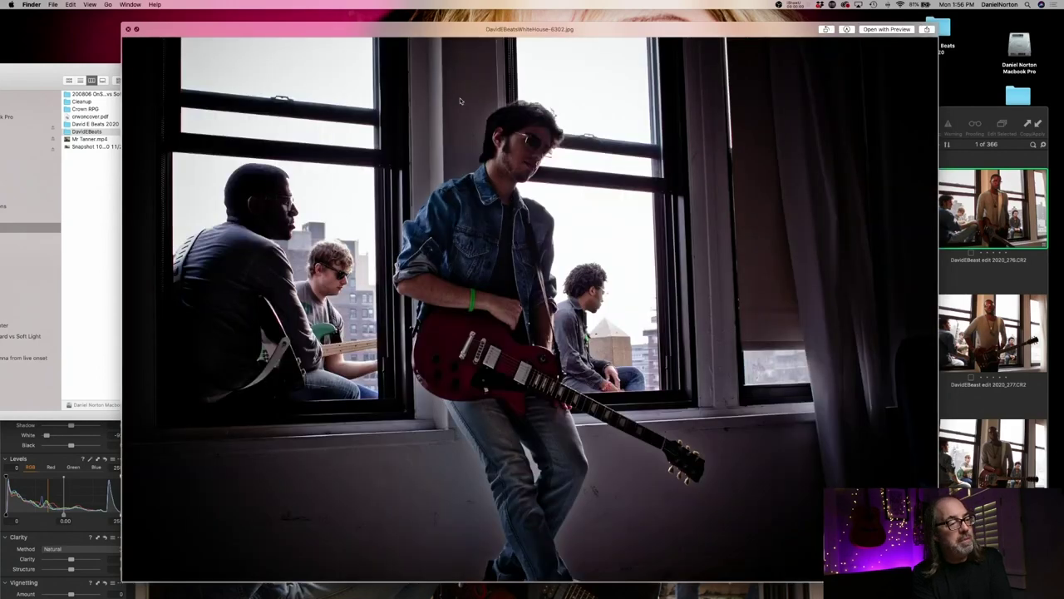
key(Down)
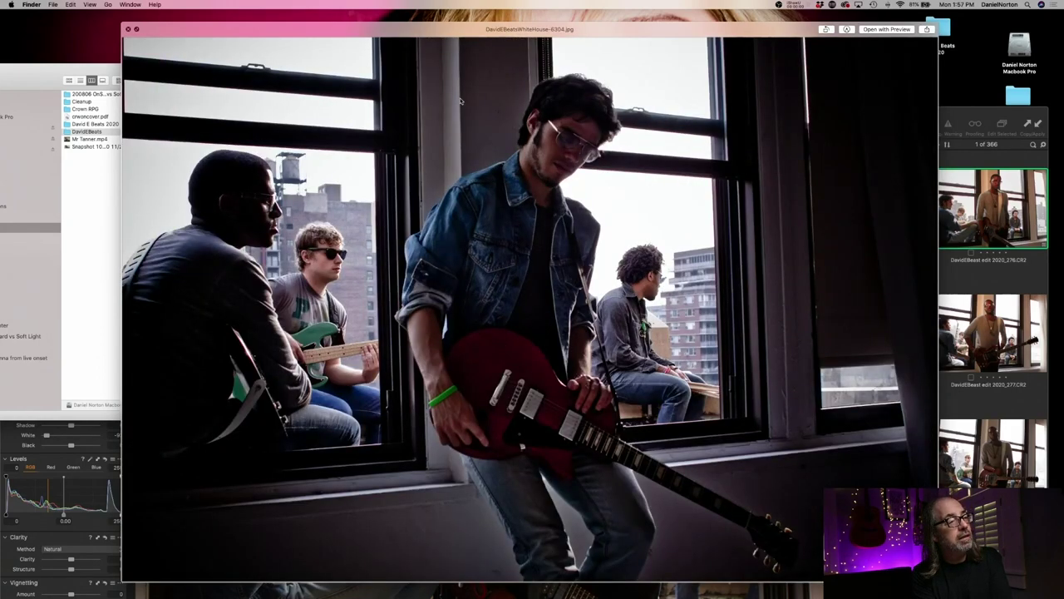
key(Down)
key(Down)
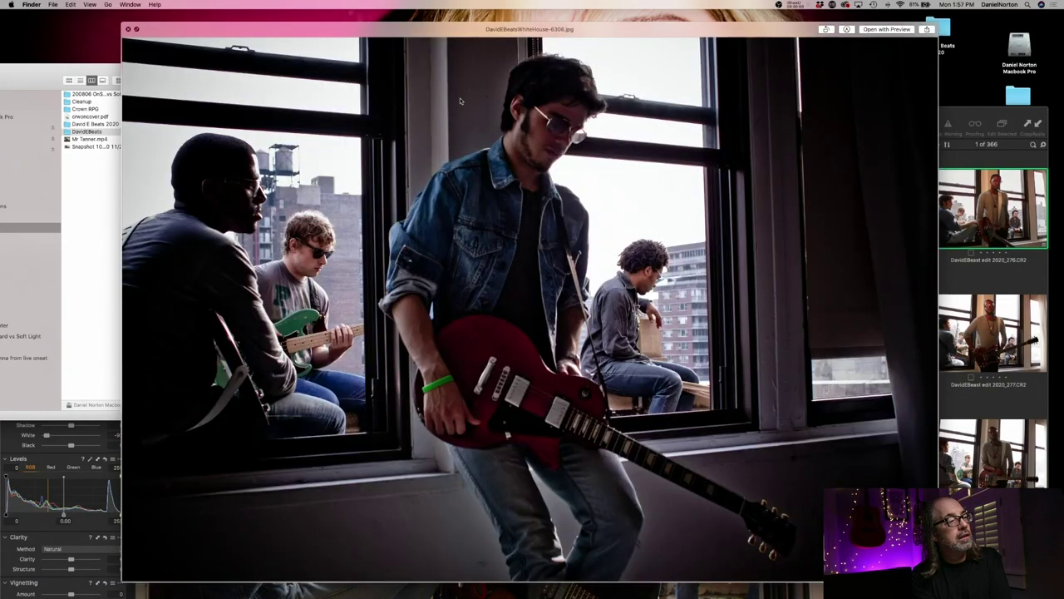
Step through the window-side band shots of the denim-jacketed guitarist from 6307 to 6315
key(Down)
key(Down)
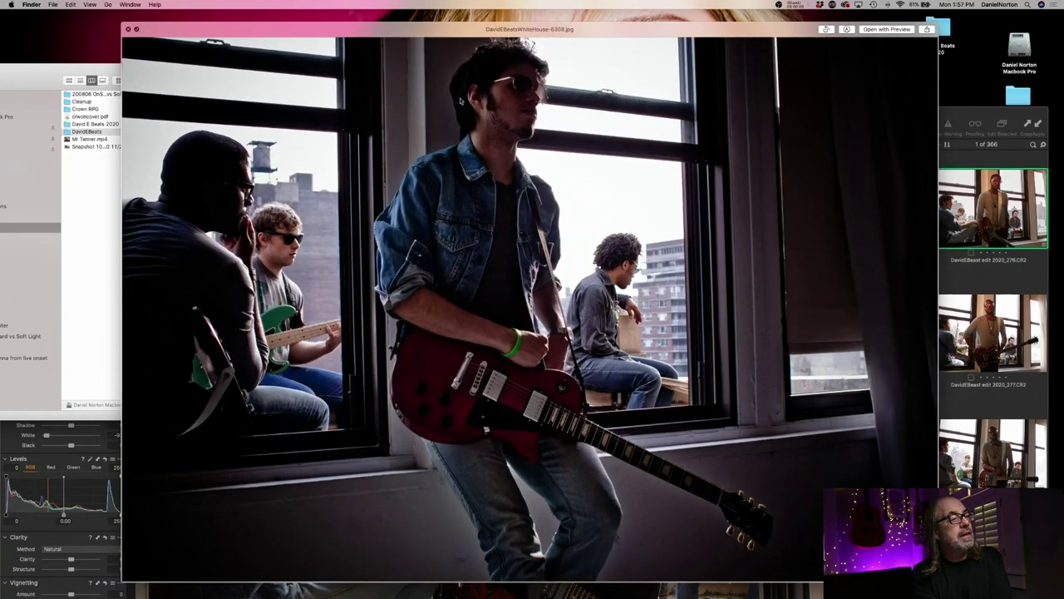
key(Down)
key(Down)
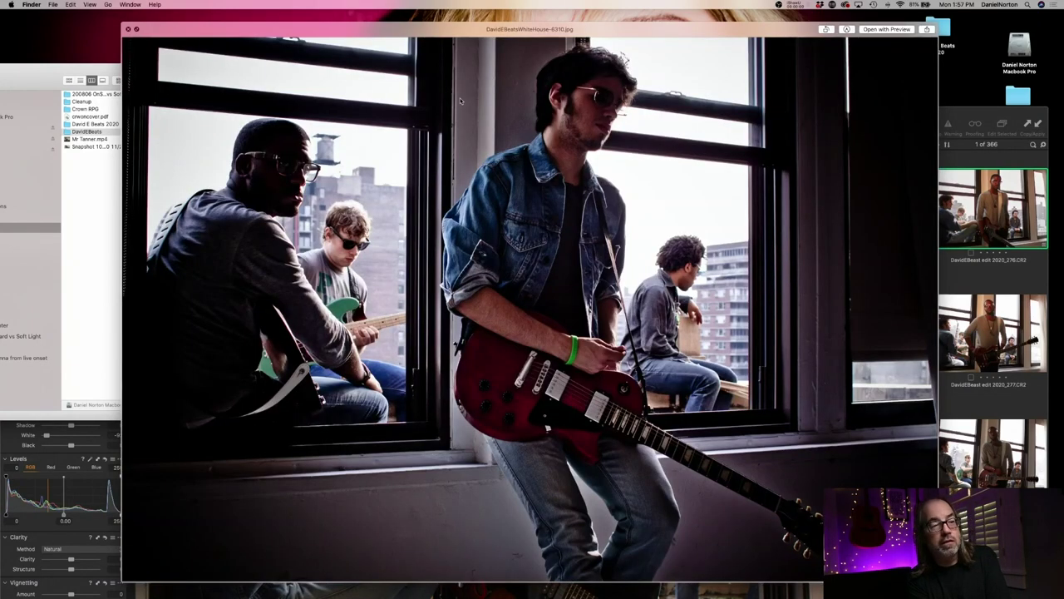
key(Down)
key(Down)
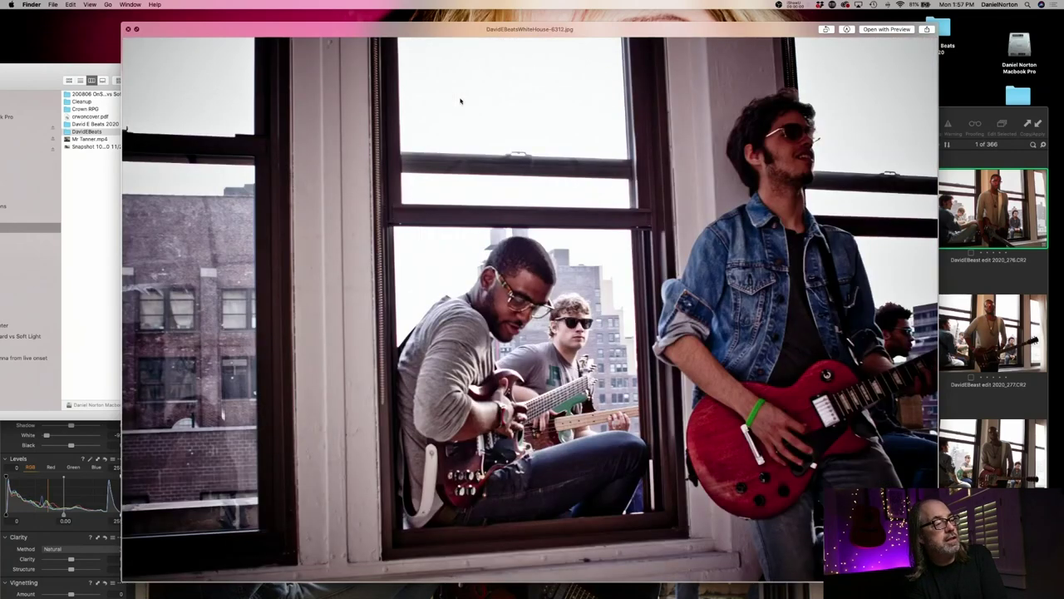
key(Down)
key(Down)
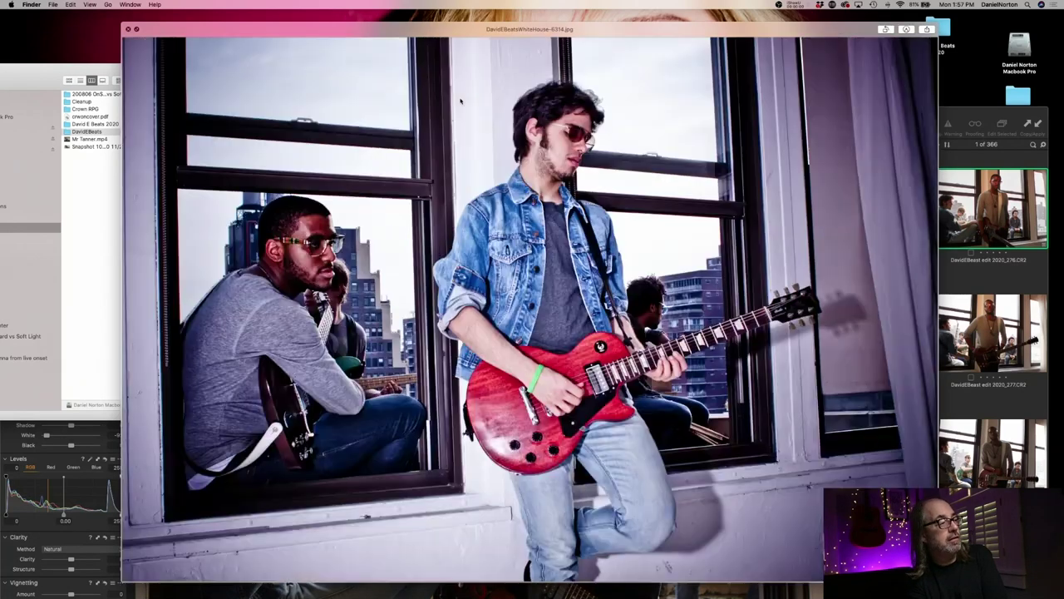
key(Down)
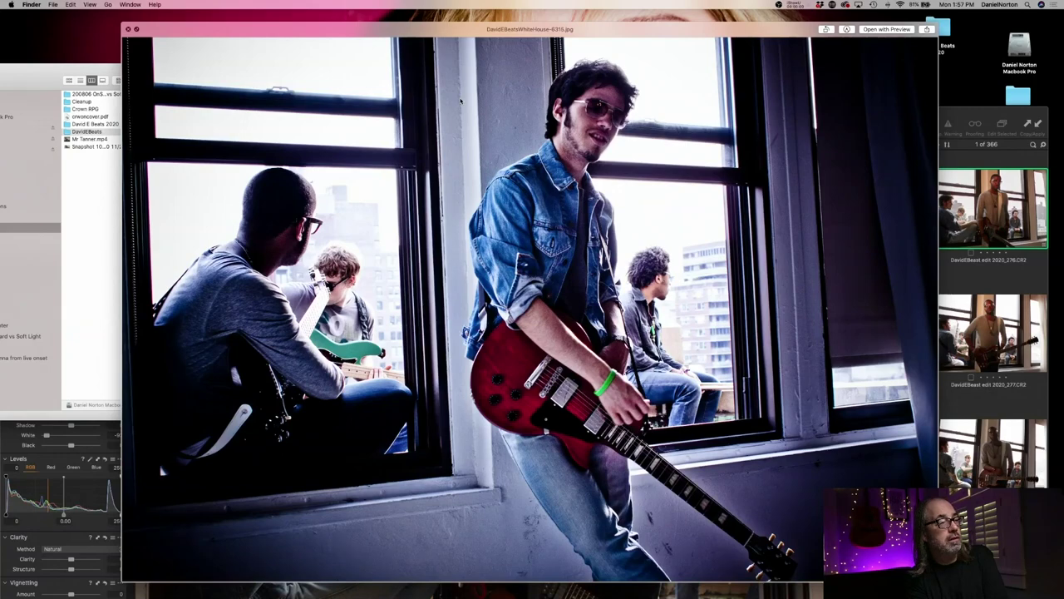
Review the window-side band shots from 6316 to 6325, and go back to compare 6324 and 6323
key(Down)
key(Down)
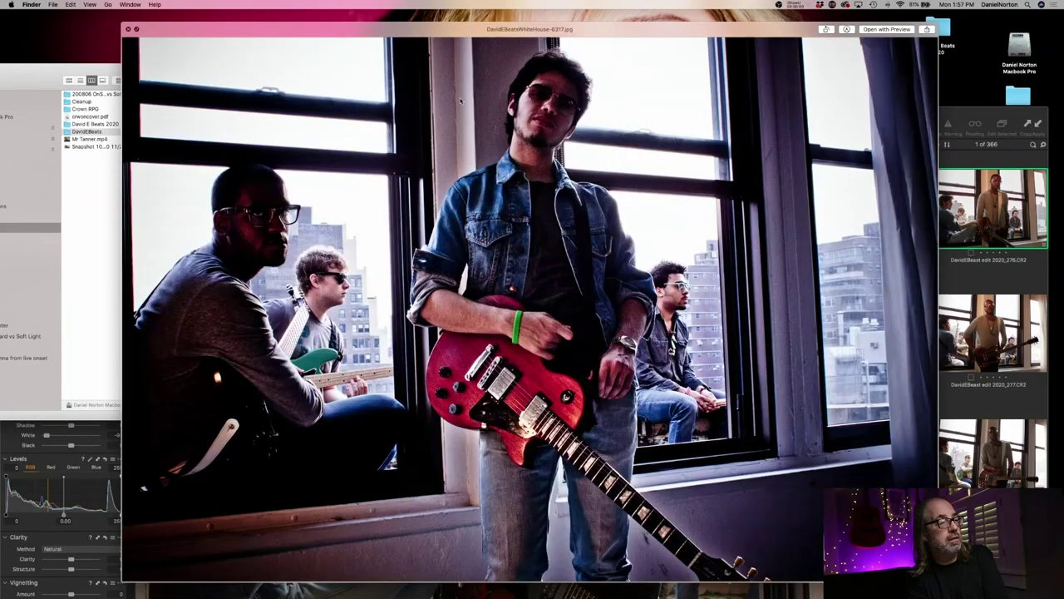
key(Down)
key(Down)
key(Down)
key(Down)
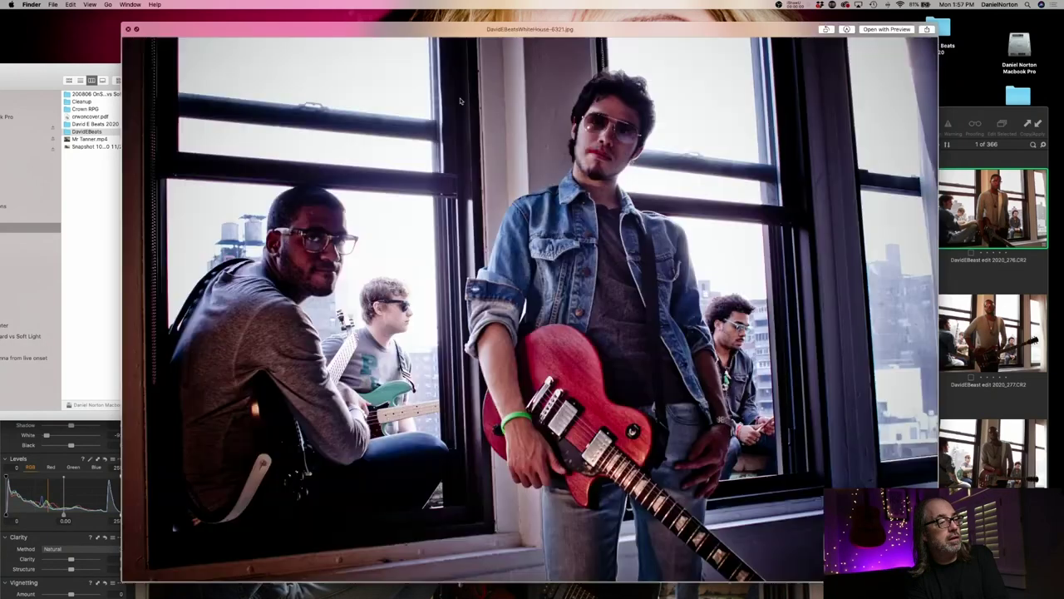
key(Down)
key(Down)
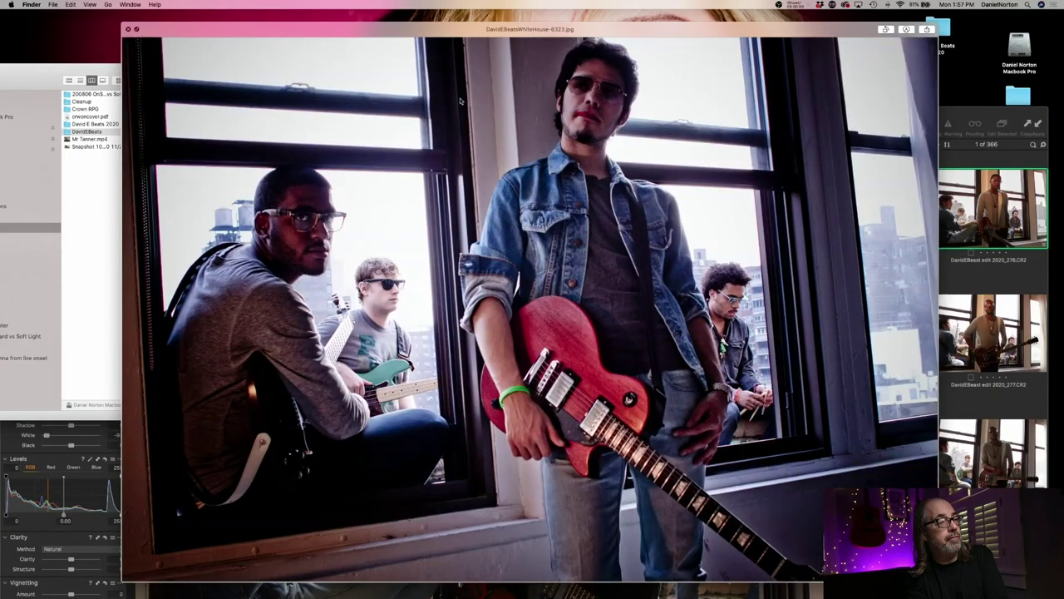
key(Down)
key(Down)
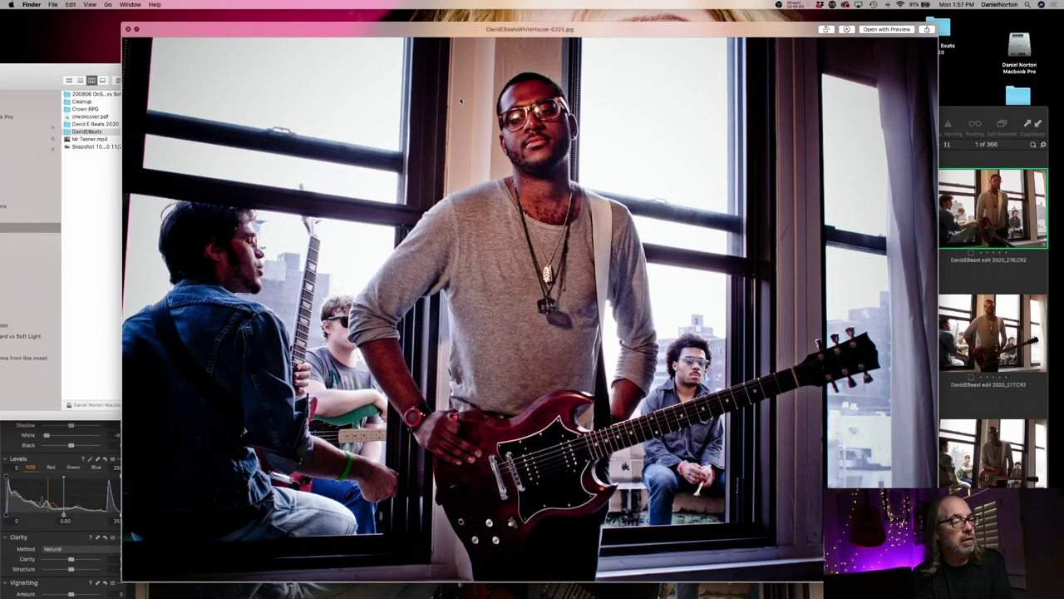
key(Up)
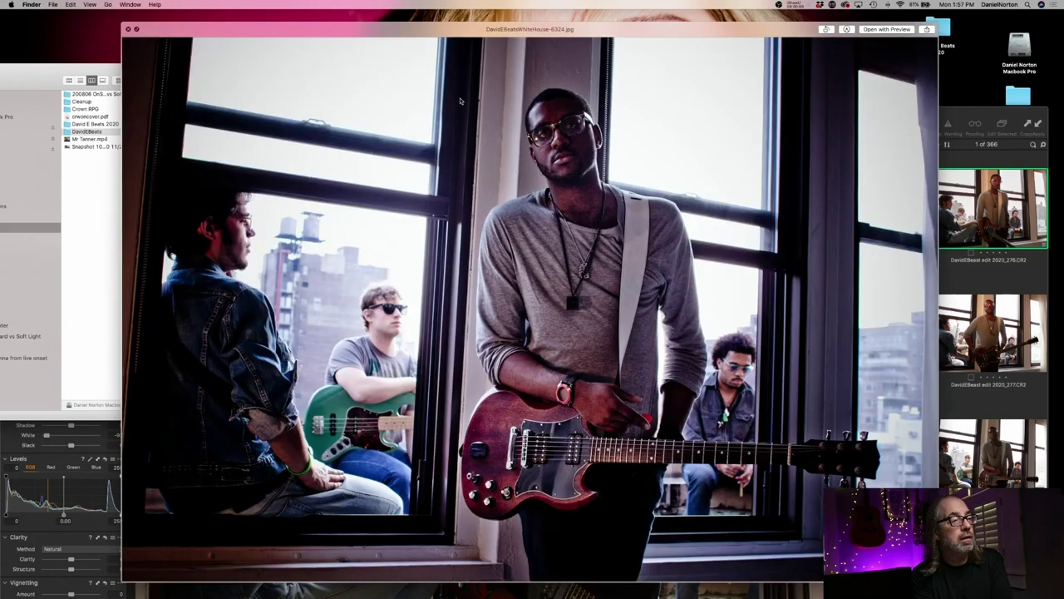
key(Up)
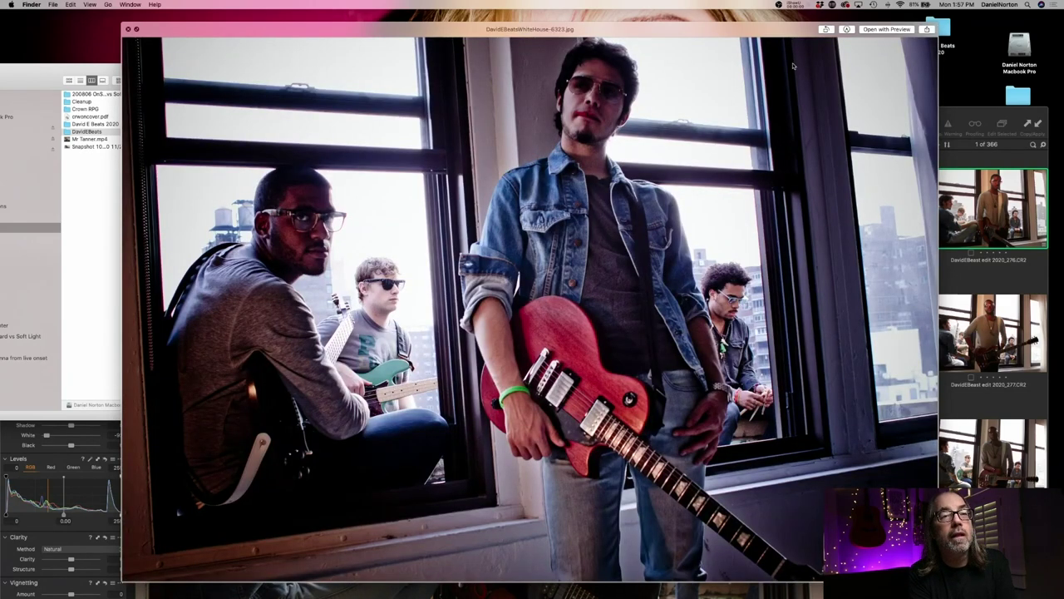
Switch to Capture One and tag frame 276 with the green color label
click(971, 259)
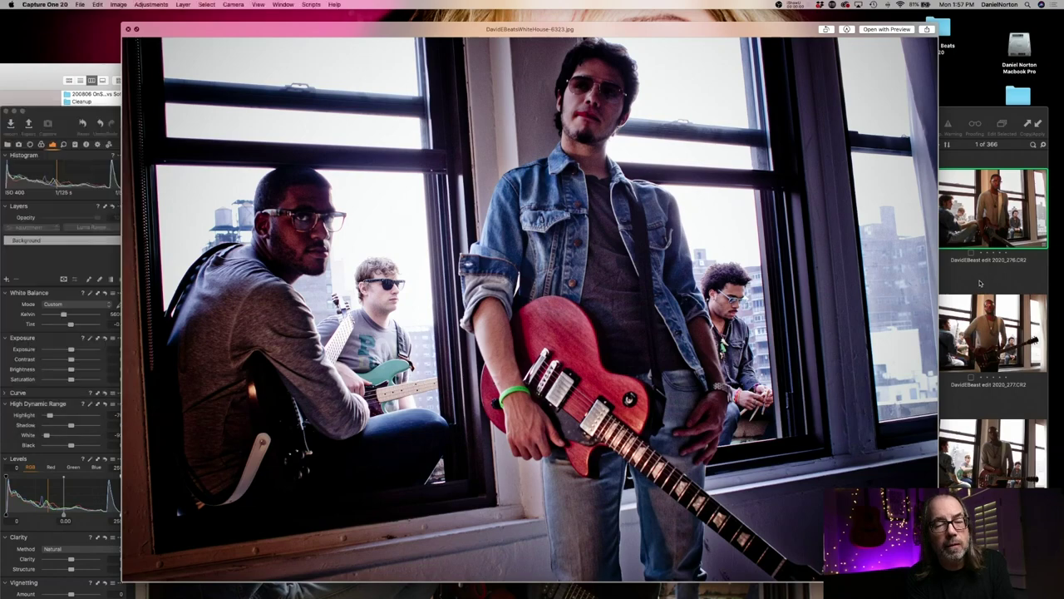
click(971, 259)
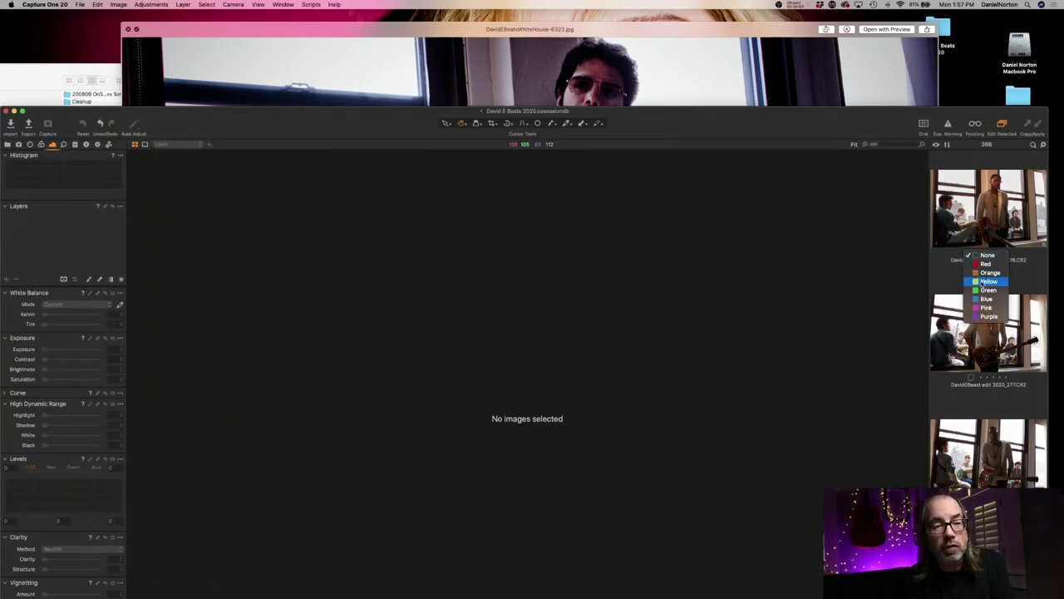
click(975, 289)
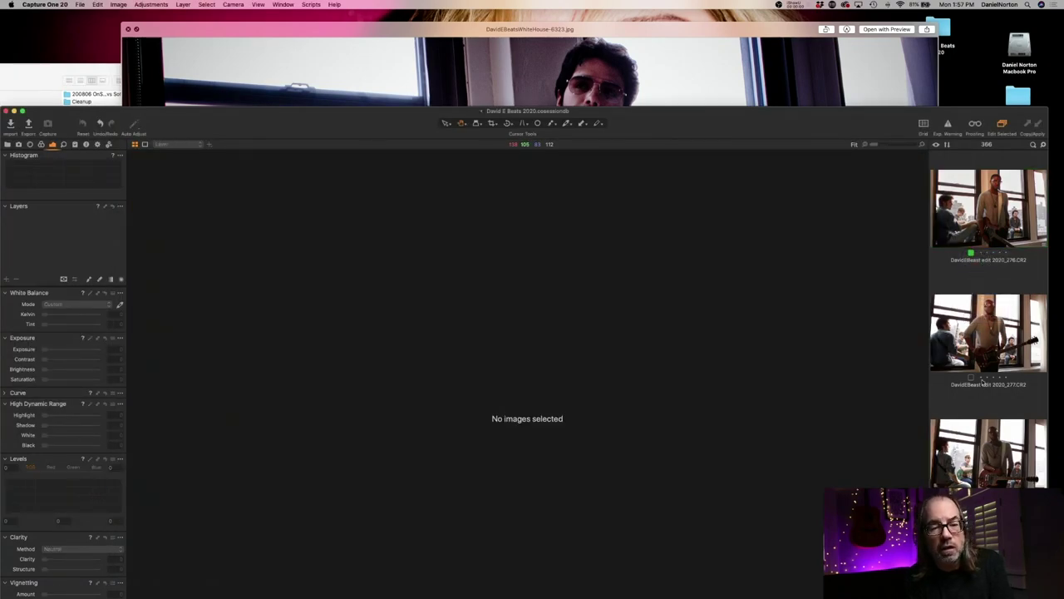
View frames 280 and 279 of the denim-jacketed guitarist, and return to the green-tagged frame 276
scroll(984, 382, down, 5)
click(982, 349)
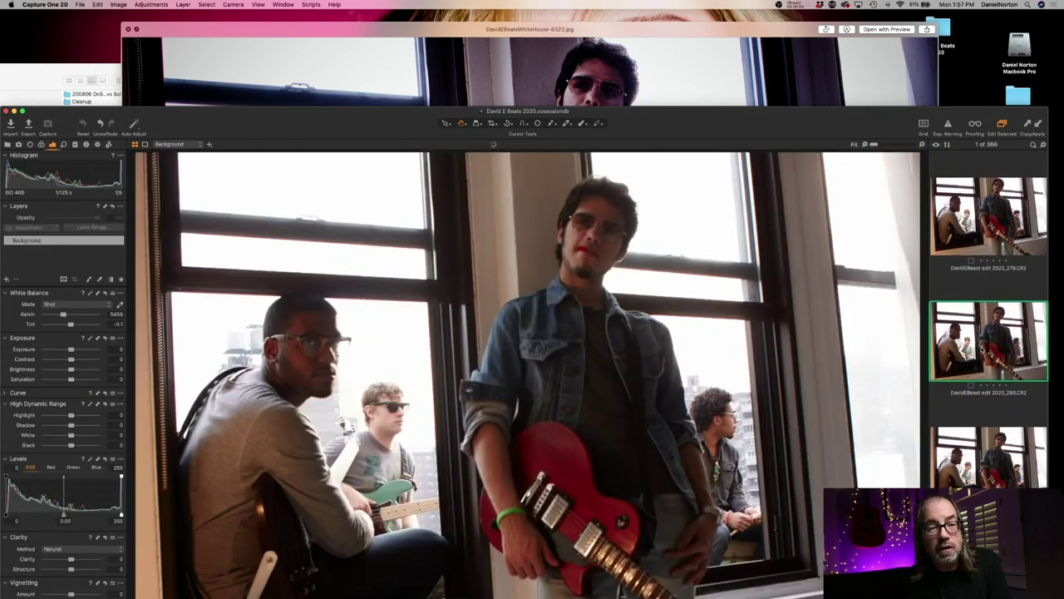
click(988, 249)
scroll(1006, 349, up, 5)
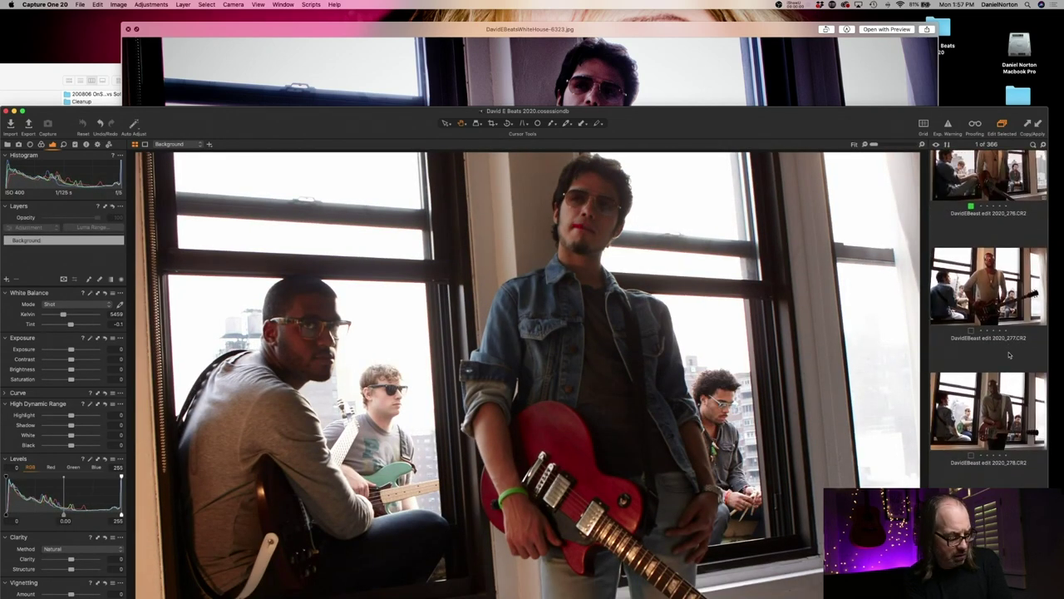
key(Up)
key(Up)
key(Up)
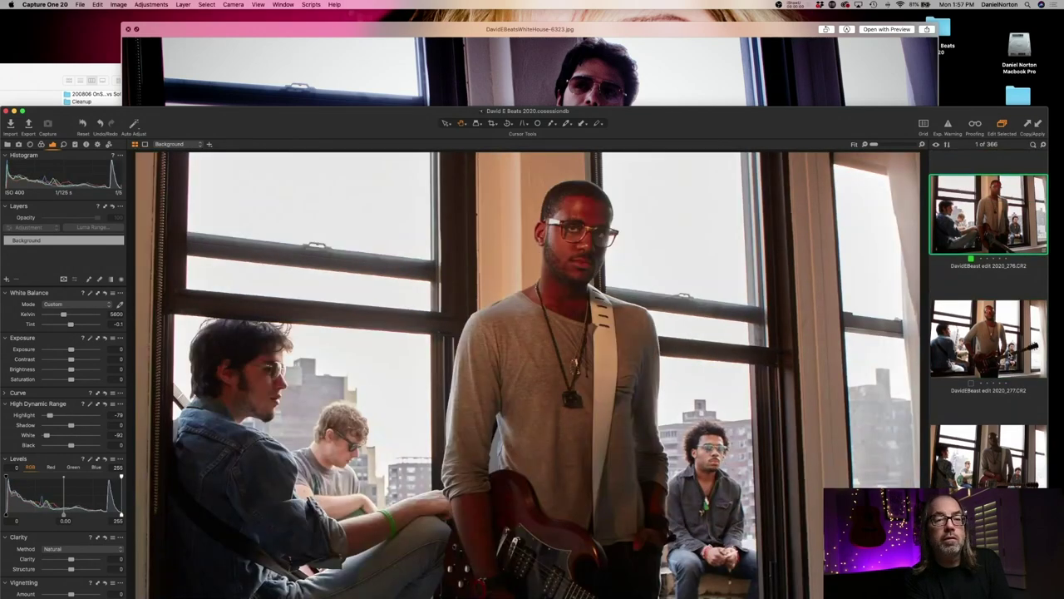
Find JPEG 6326, the version matching frame 276, in the Finder previews, compare it with the raw image and close the preview
click(522, 95)
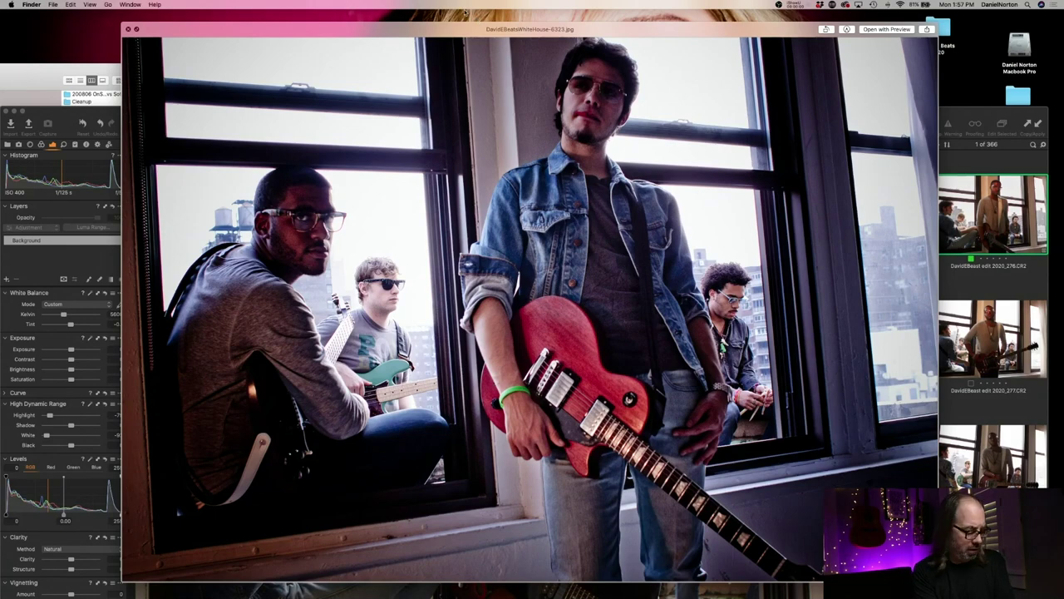
key(Down)
key(Down)
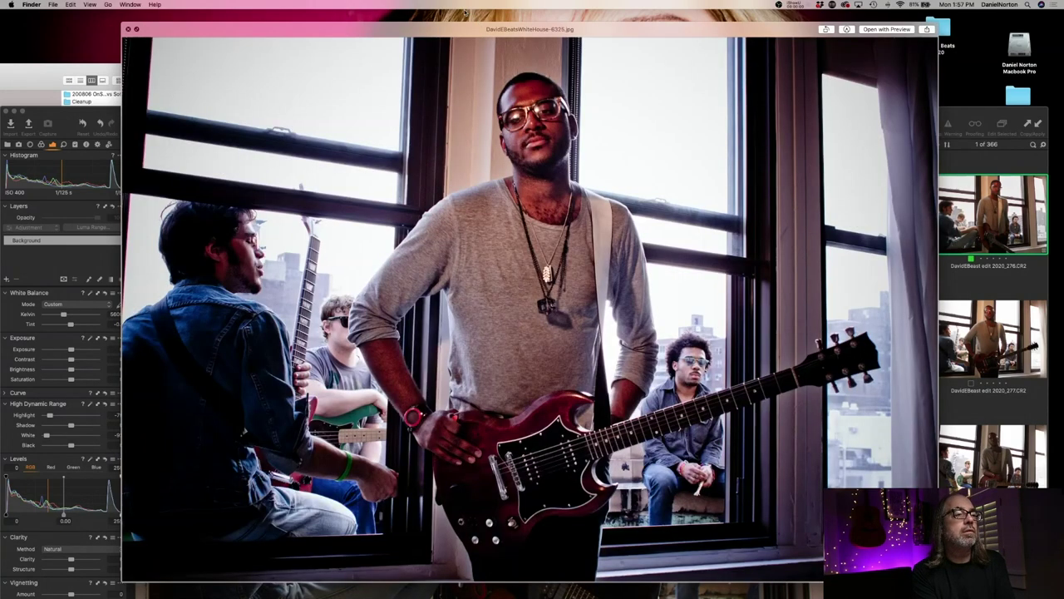
key(Down)
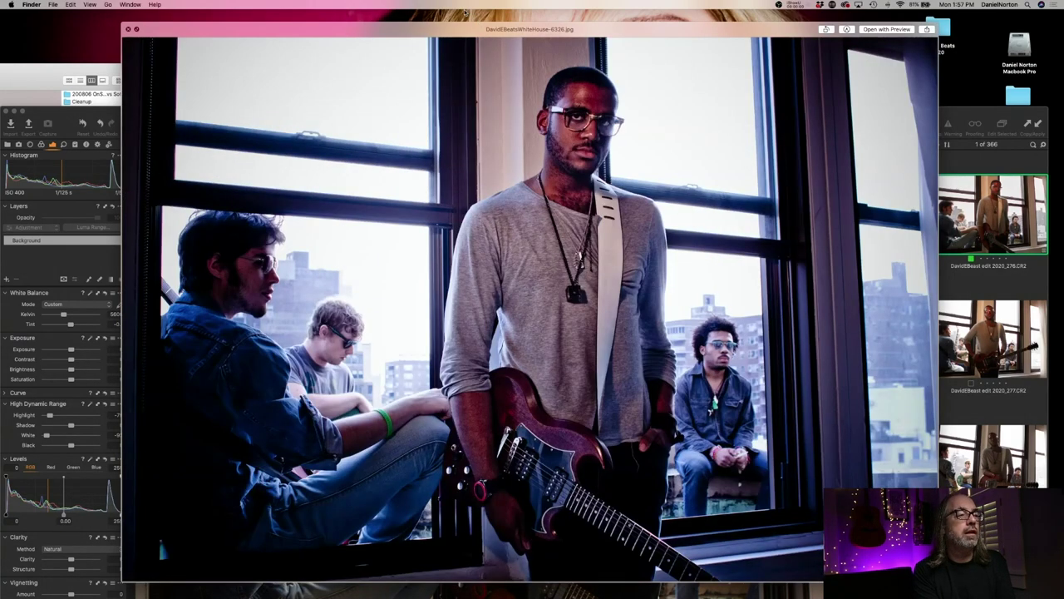
drag(370, 25, 201, 23)
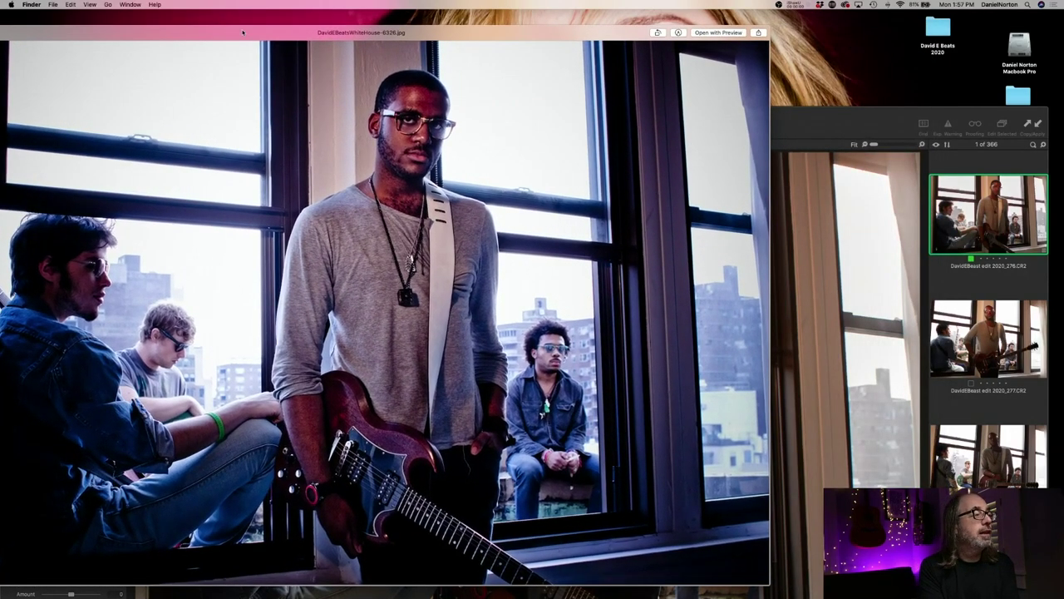
key(space)
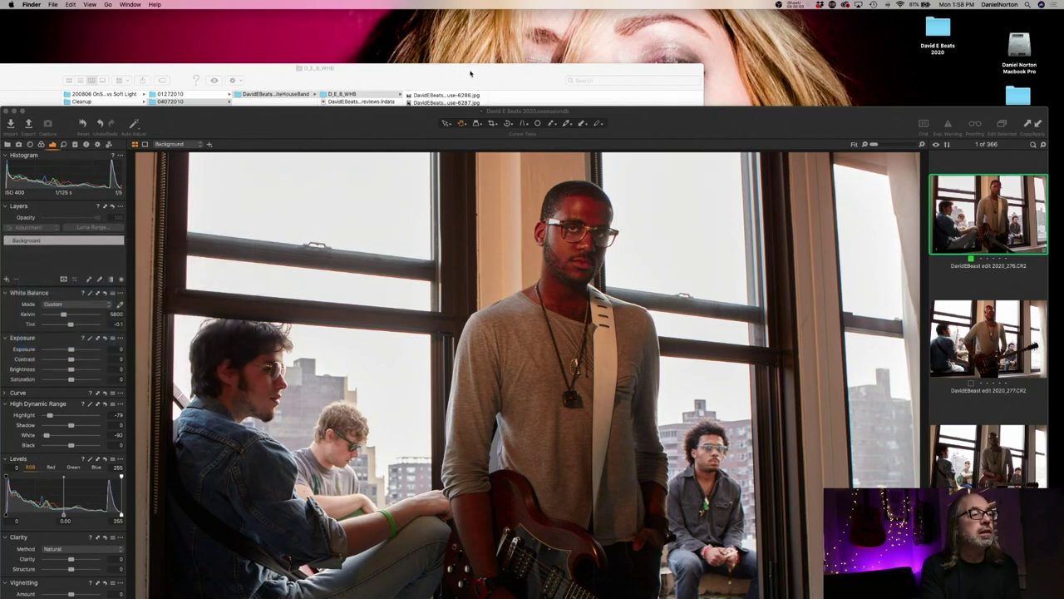
Copy DavidEBeatsWhiteHouse-6326.jpg from its Finder folder to the desktop
key(super+Tab)
scroll(467, 208, down, 5)
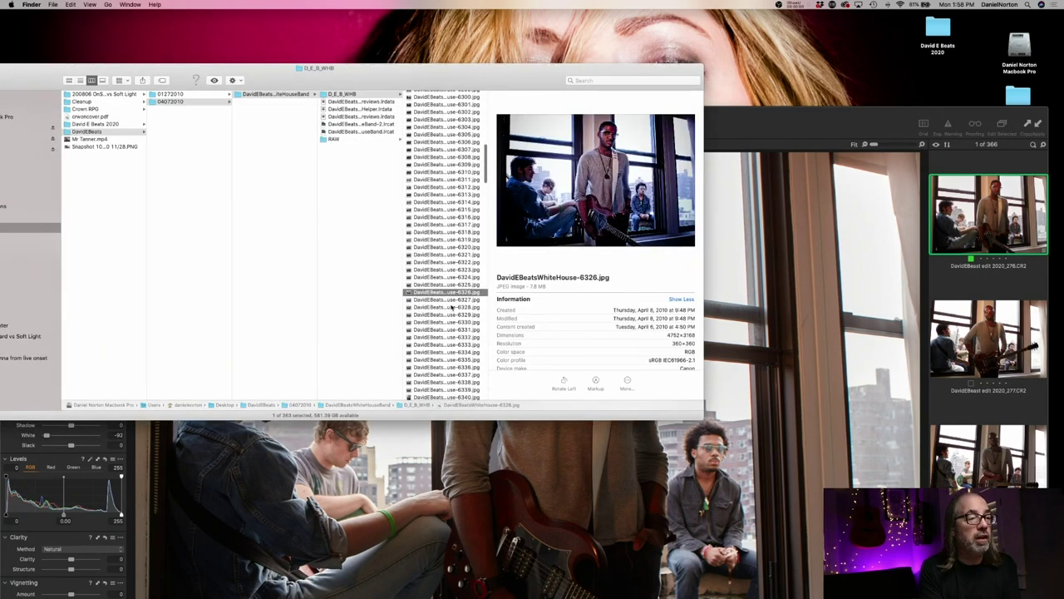
drag(409, 293, 796, 56)
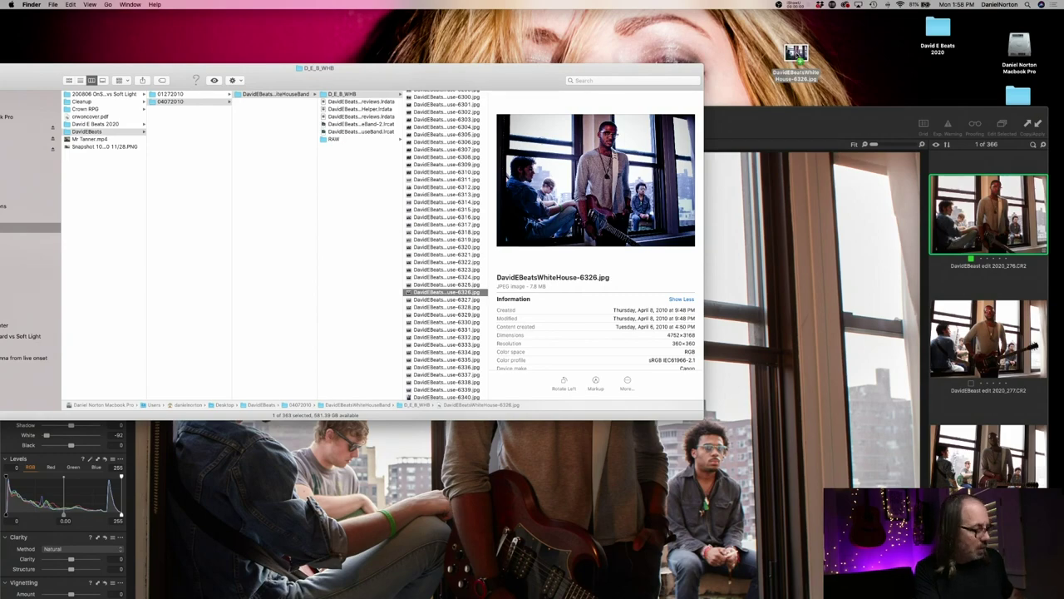
Return to Capture One and examine the standing guitarist's face in frame 276 at up to 100% magnification
key(super+Tab)
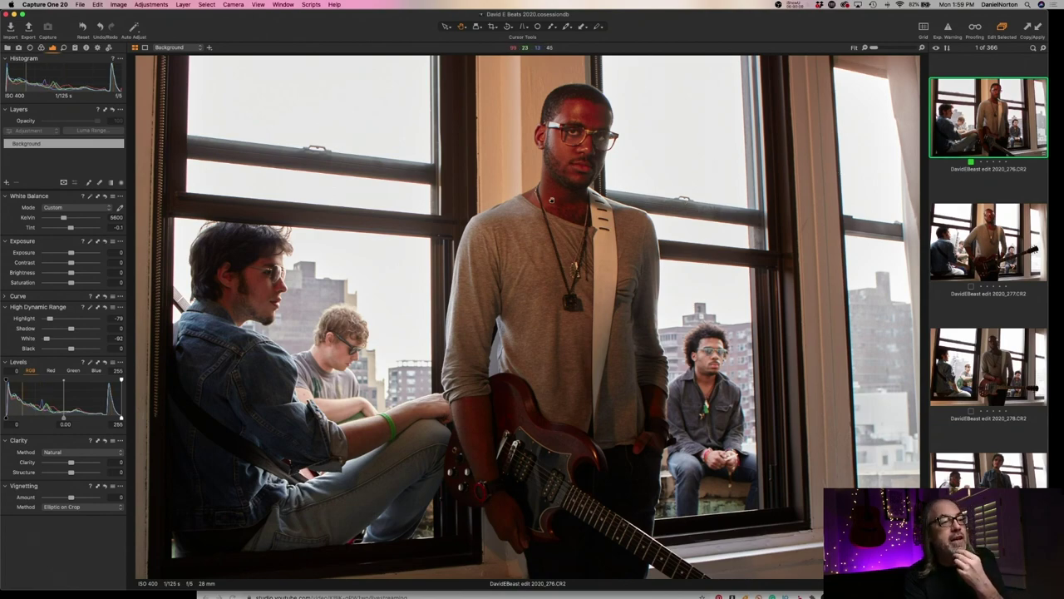
click(532, 280)
click(533, 279)
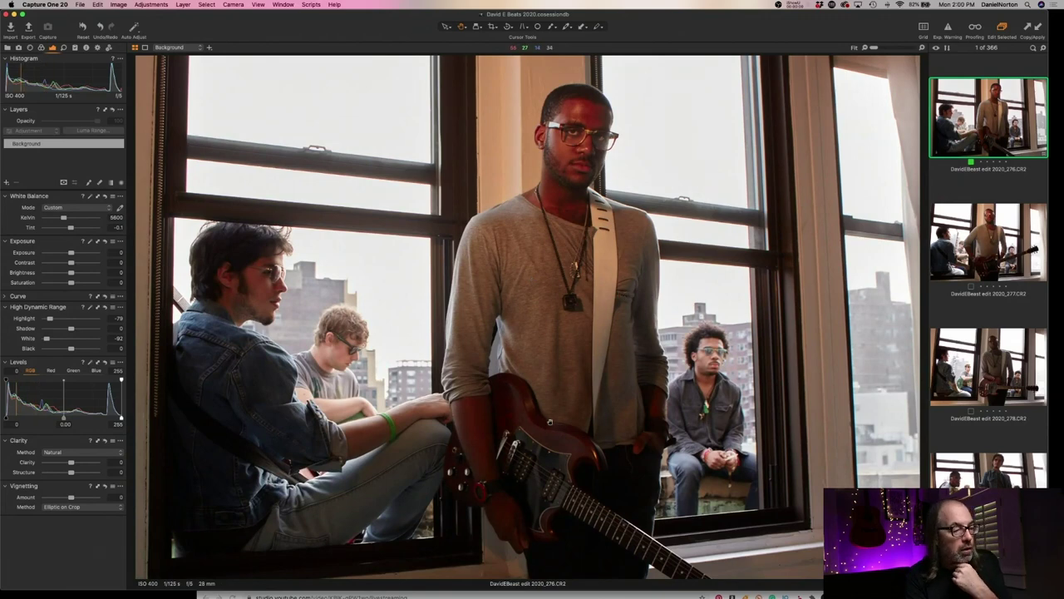
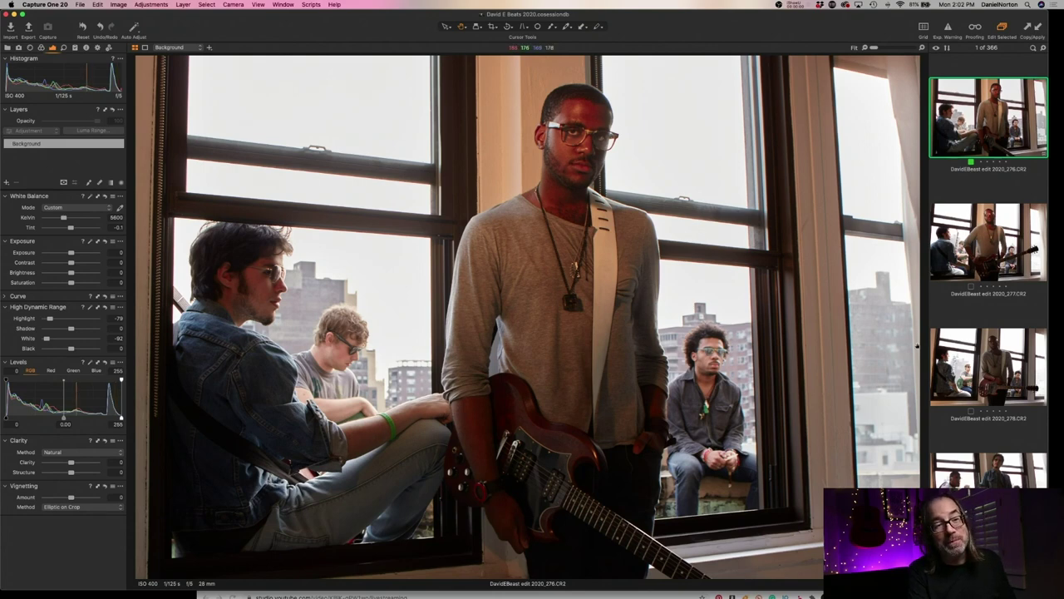
scroll(582, 183, up, 2)
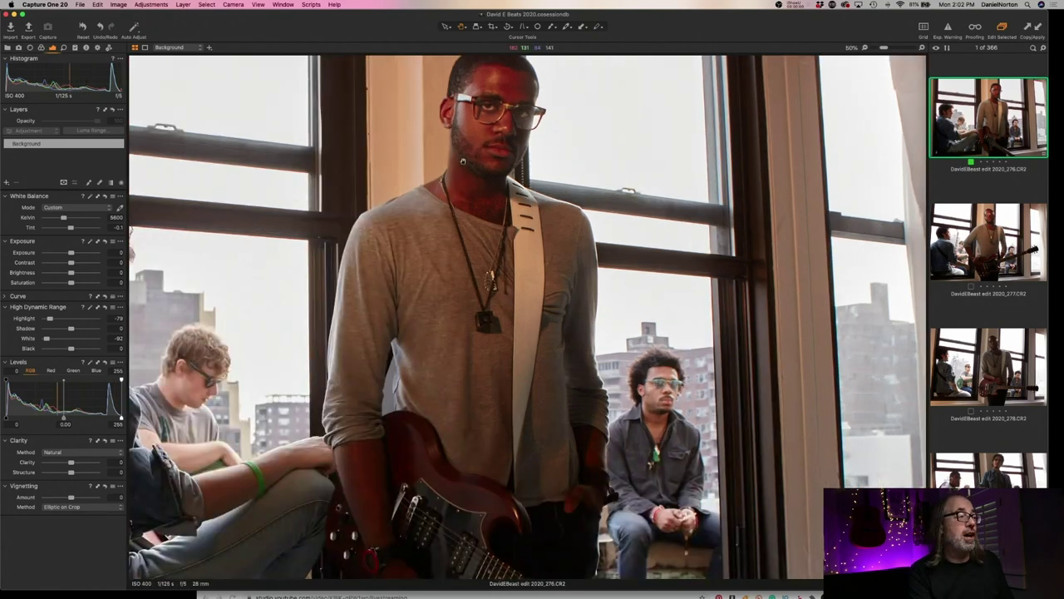
scroll(528, 214, up, 3)
scroll(528, 215, down, 2)
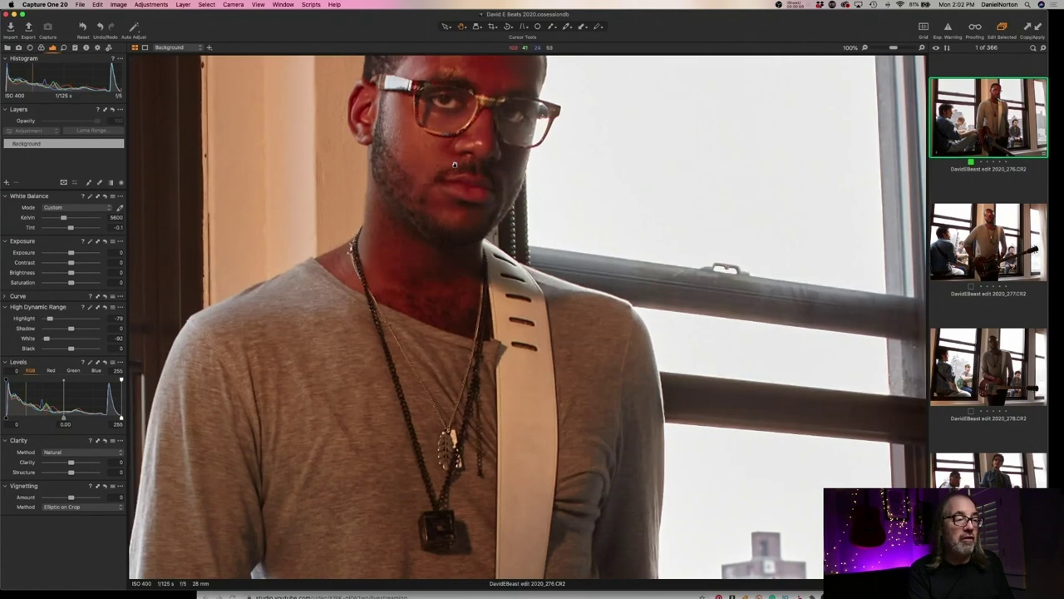
scroll(554, 236, down, 3)
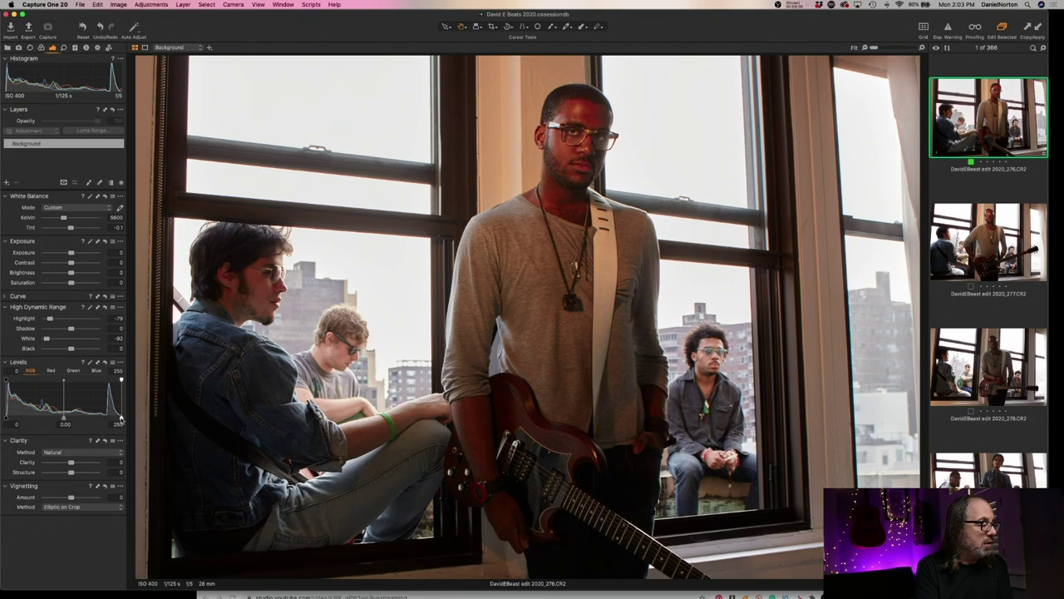
Set the RGB Levels of frame 276 to an input white point of 229 and a midtone of 0.09
drag(120, 420, 105, 419)
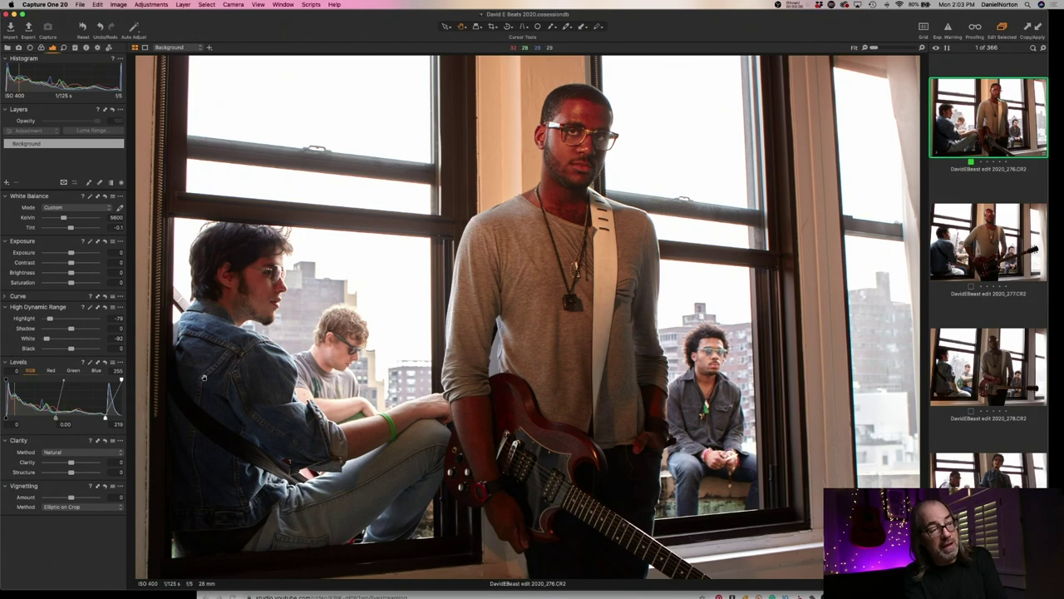
mouse_move(105, 419)
mouse_down()
mouse_move(123, 420)
mouse_move(108, 417)
mouse_up()
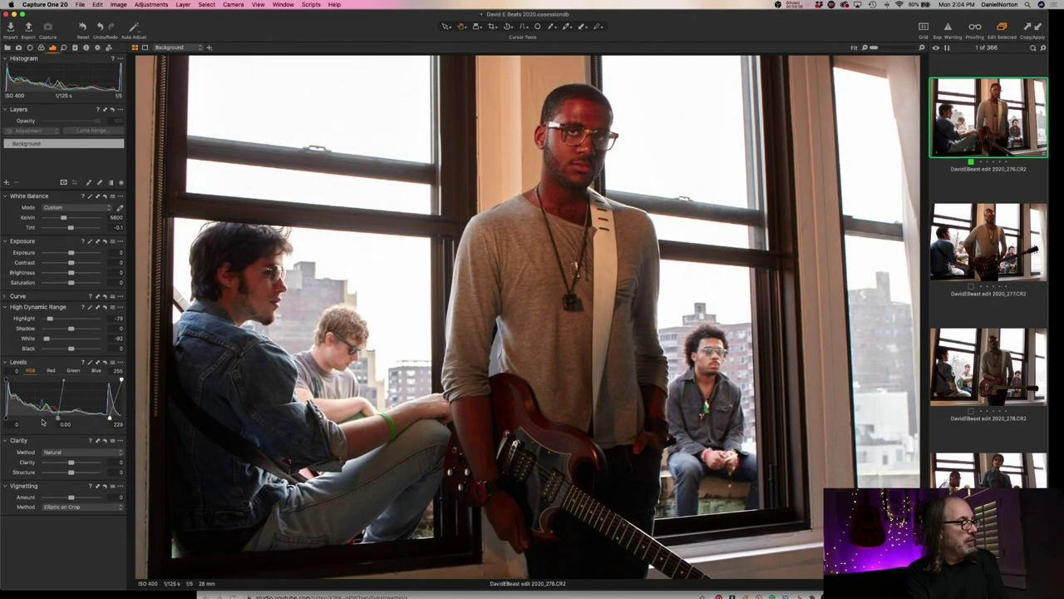
drag(57, 419, 53, 417)
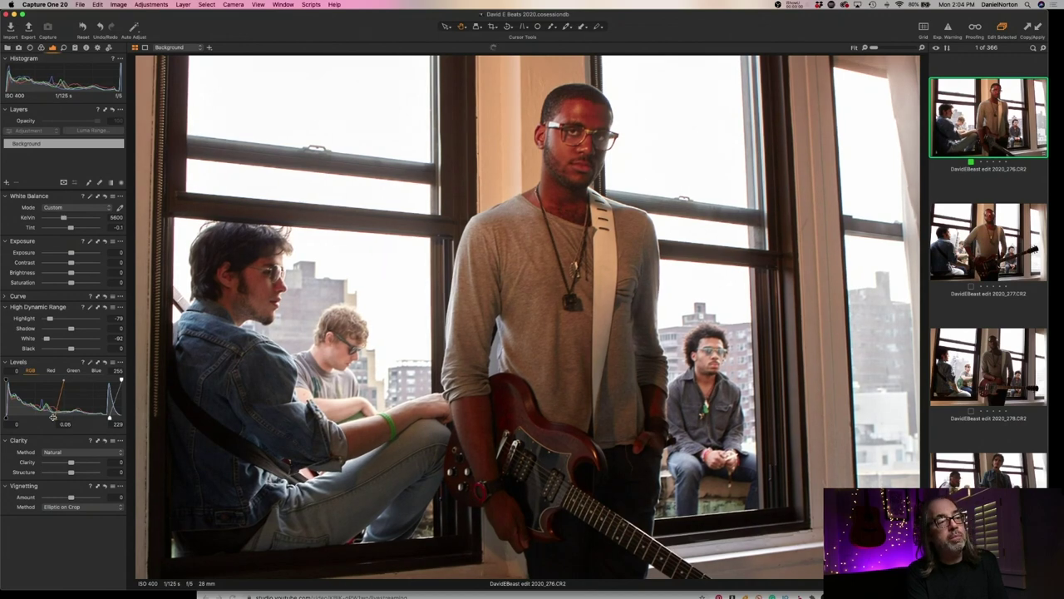
drag(53, 417, 51, 416)
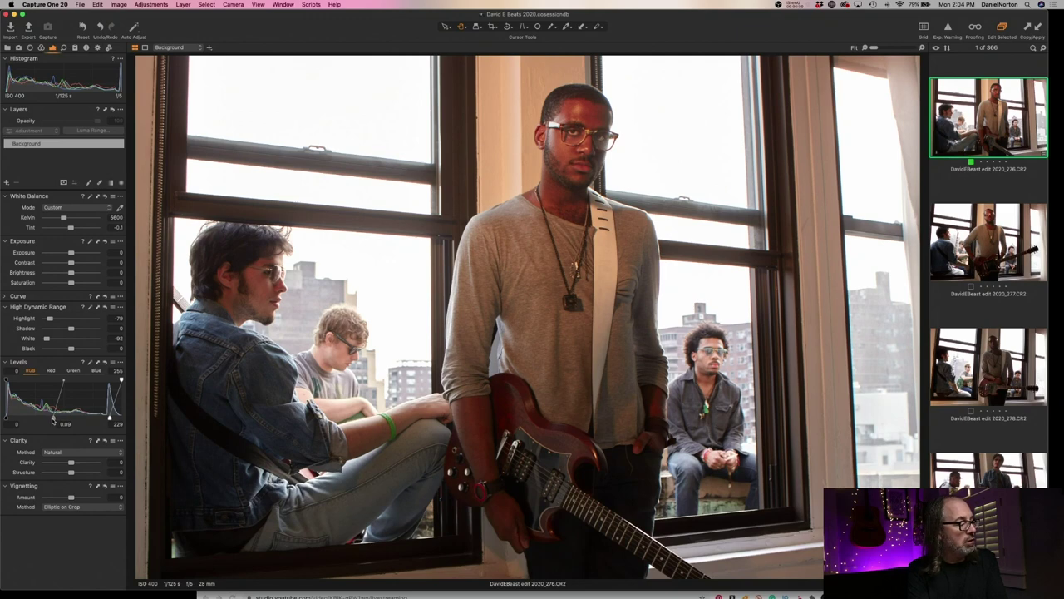
drag(52, 418, 51, 421)
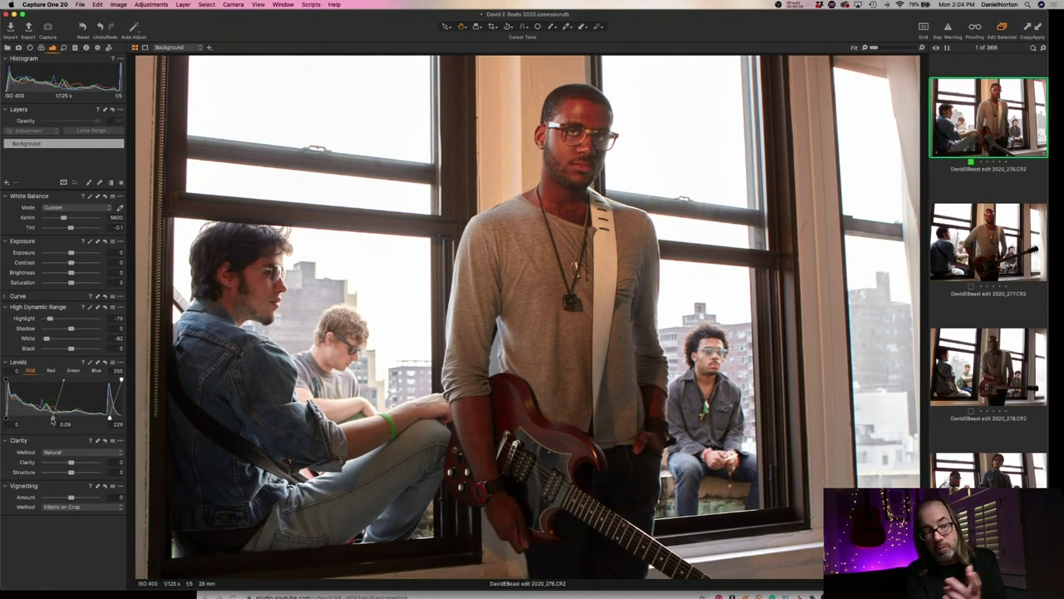
Set the input black point of the RGB Levels to 10 for frame 276
drag(52, 418, 8, 419)
scroll(578, 156, up, 5)
scroll(503, 341, down, 5)
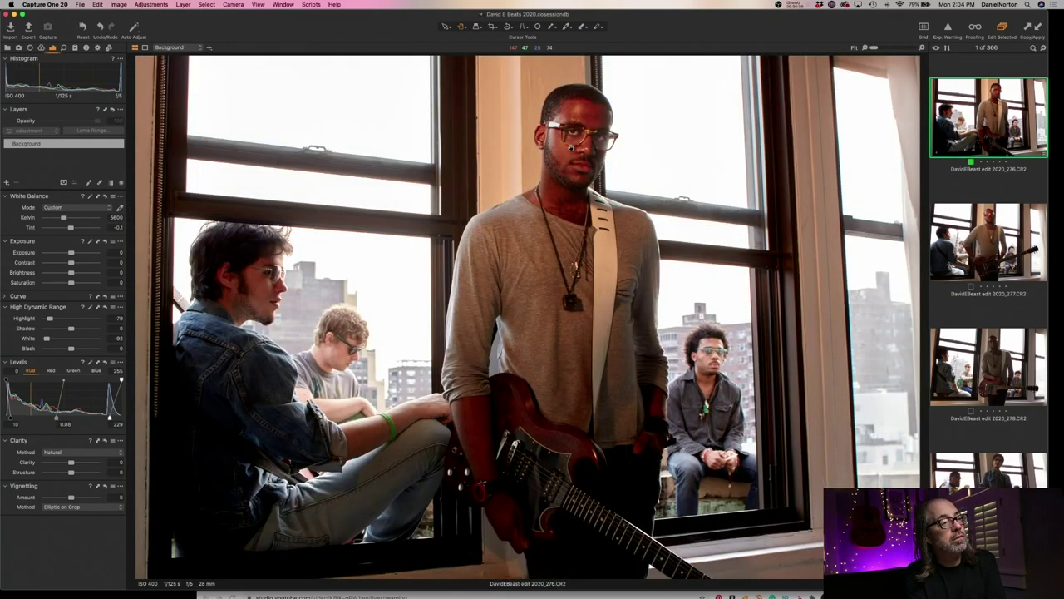
Examine the guitarist's face, shirt and guitar and the seated bandmates in frame 276 at up to 100% magnification, ending with the whole frame
click(570, 158)
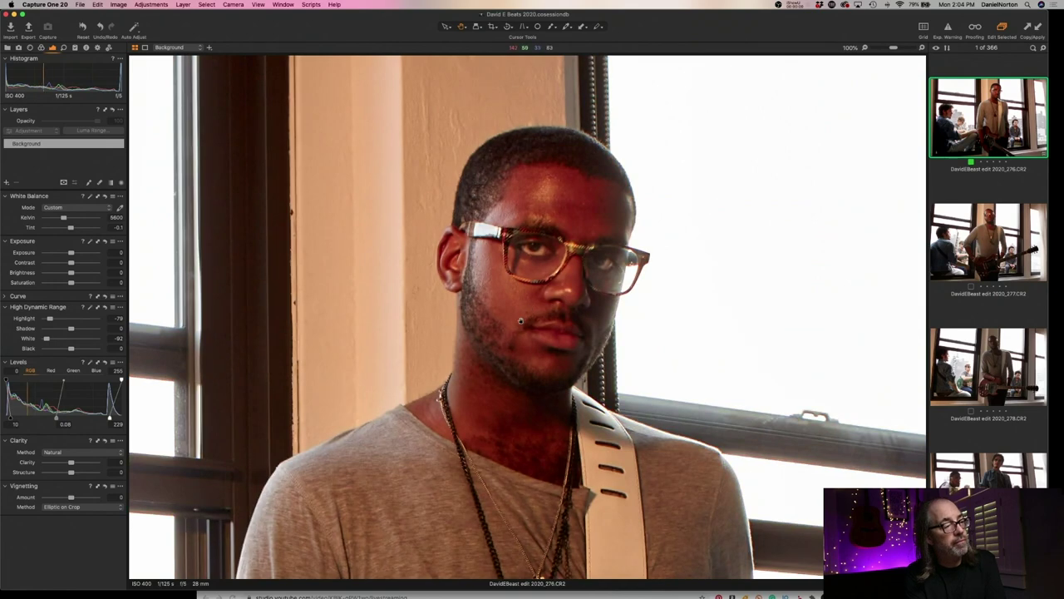
scroll(533, 320, down, 2)
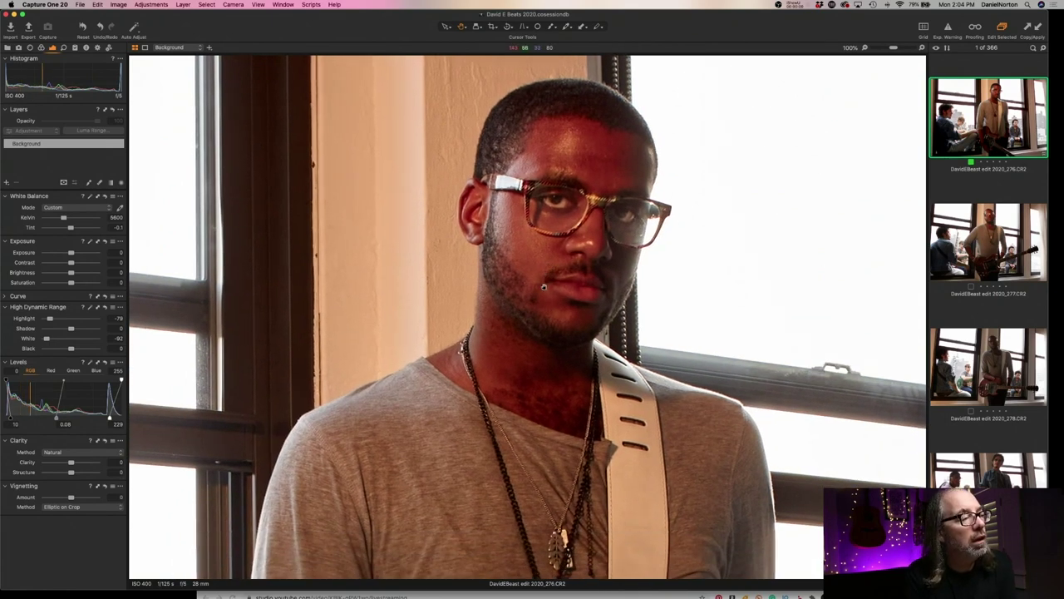
drag(545, 285, 453, 329)
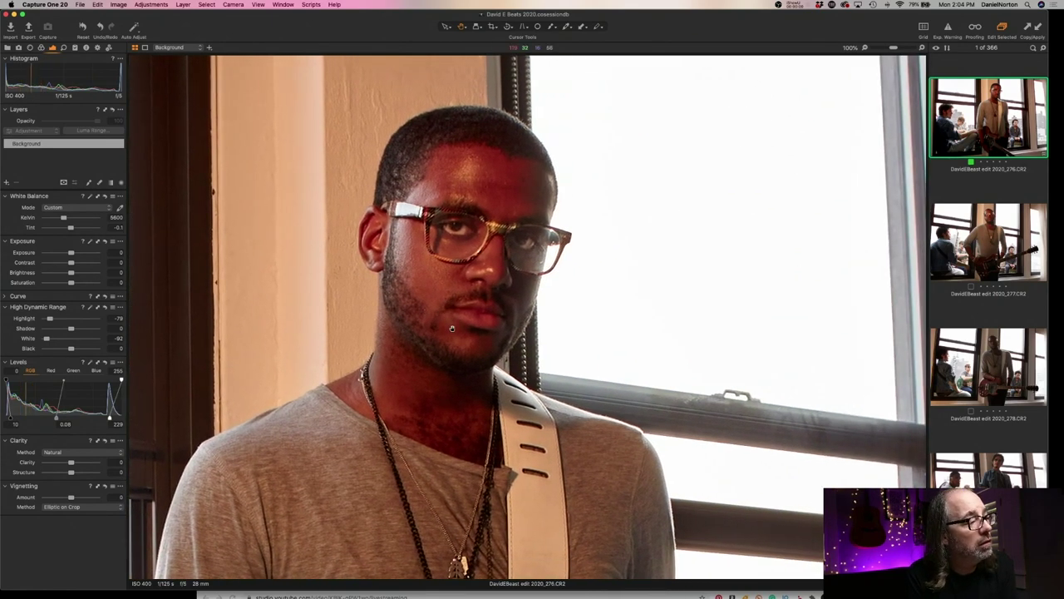
scroll(452, 328, down, 5)
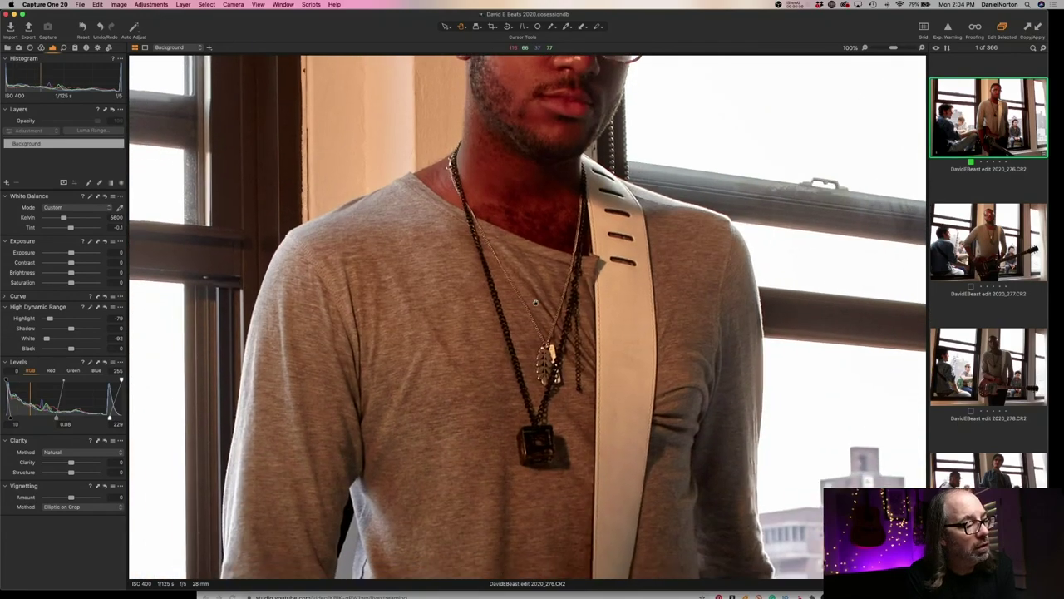
scroll(535, 304, right, 8)
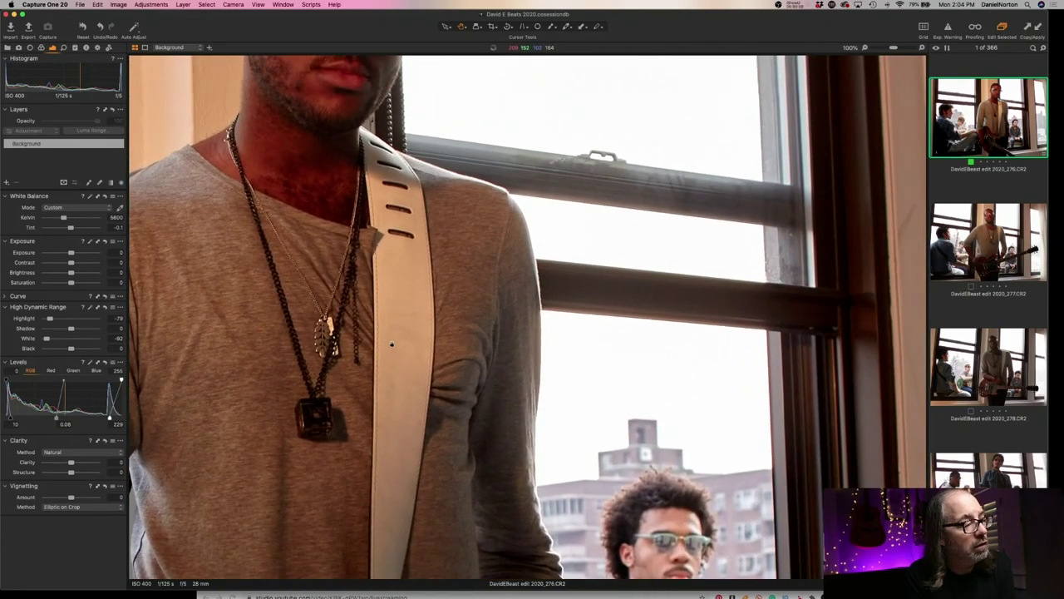
scroll(392, 343, down, 10)
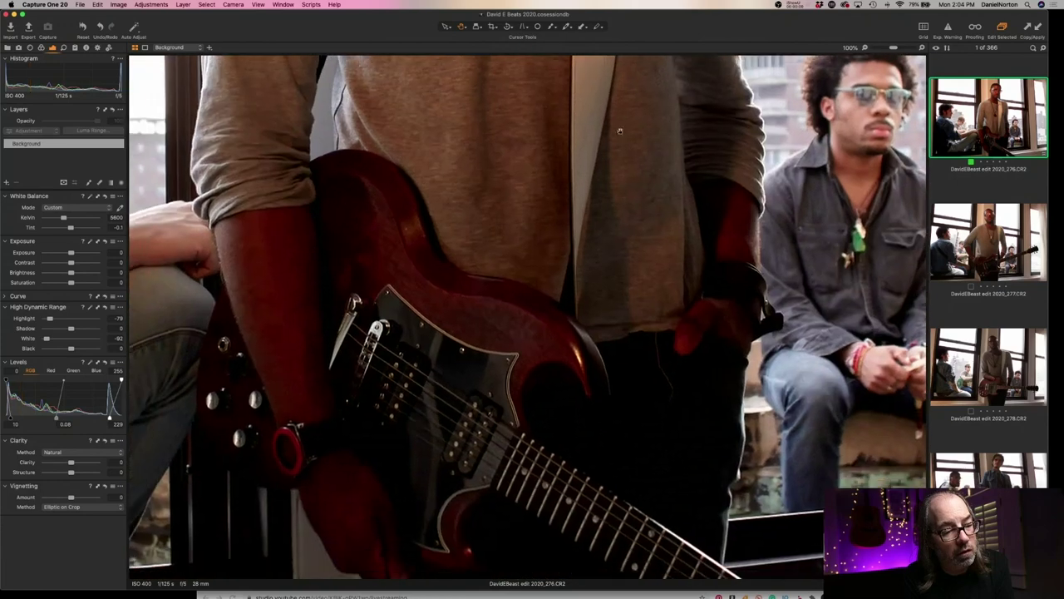
scroll(619, 131, down, 3)
scroll(624, 158, left, 4)
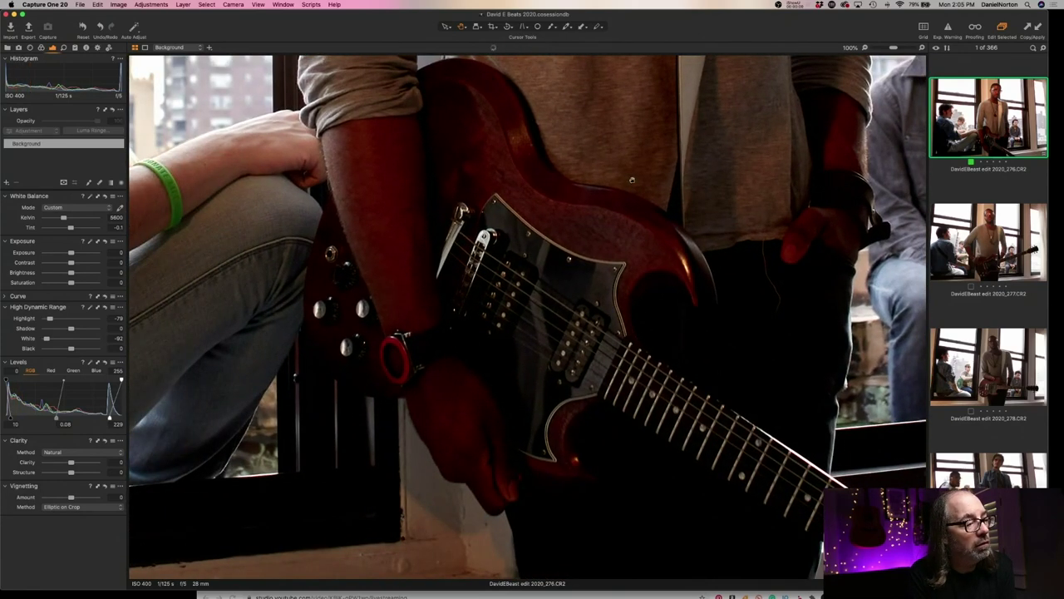
scroll(359, 301, left, 10)
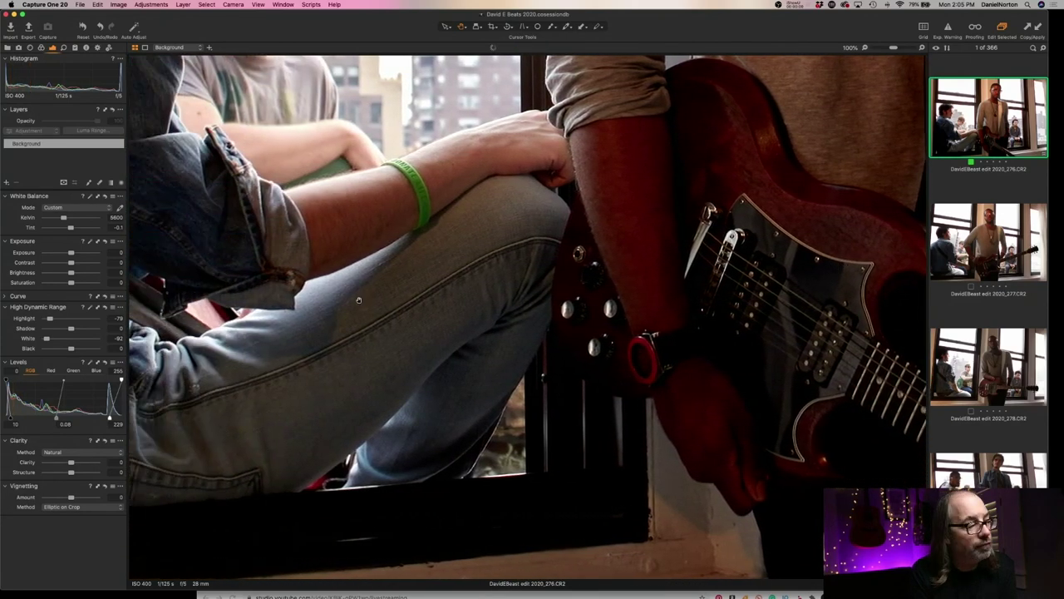
scroll(359, 300, left, 10)
scroll(391, 307, up, 8)
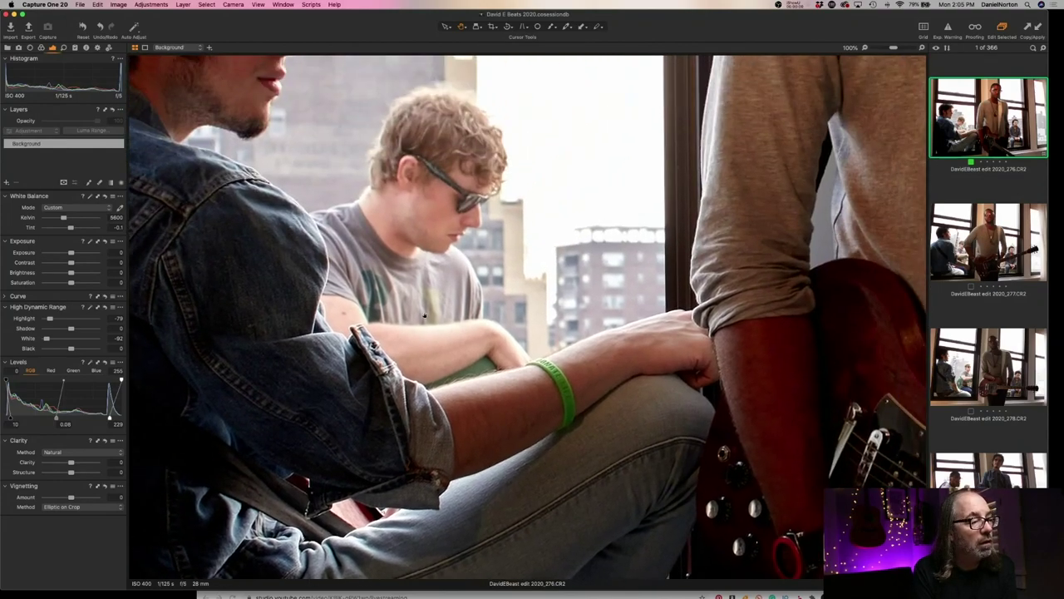
scroll(424, 315, up, 5)
scroll(627, 258, down, 12)
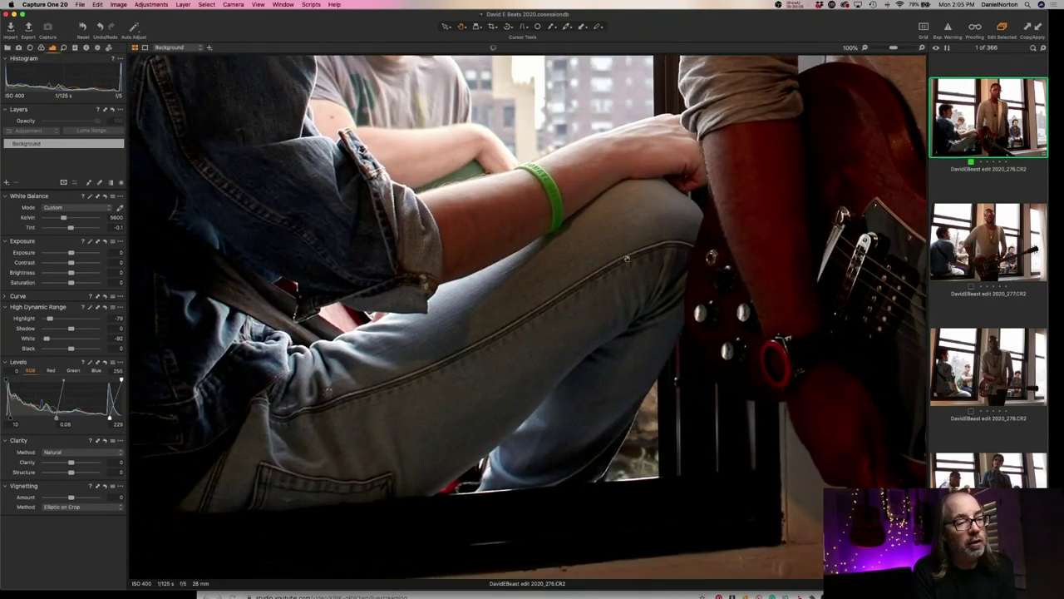
scroll(627, 258, right, 8)
key(super+0)
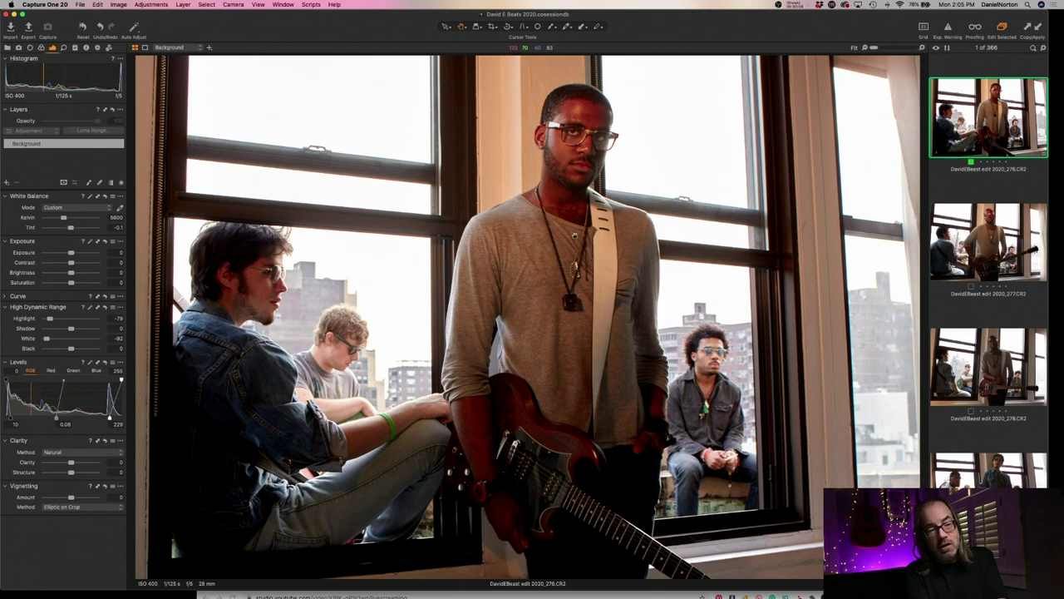
key(super+equal)
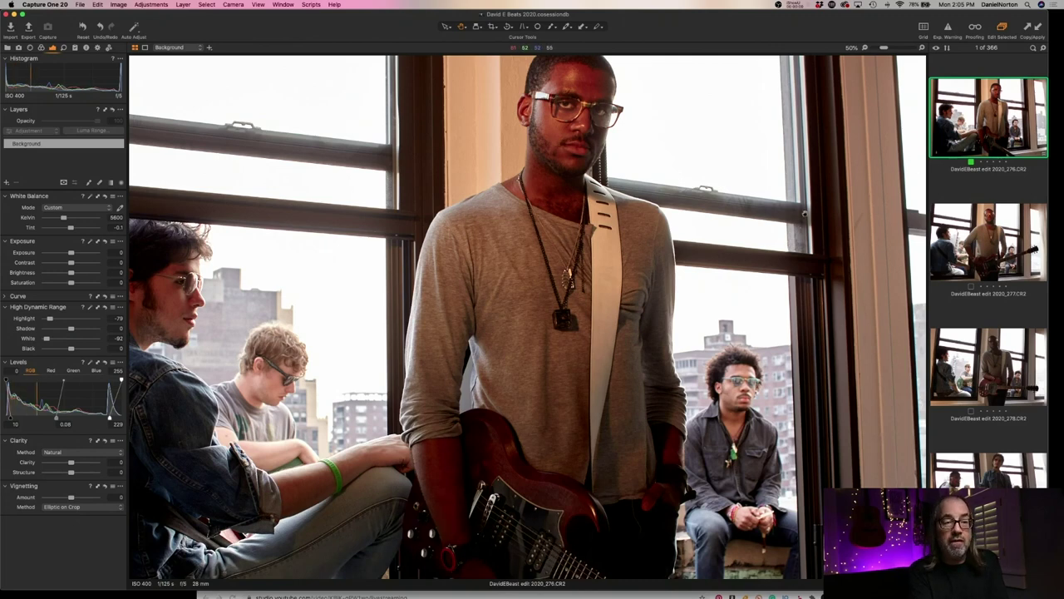
key(super+equal)
key(super+0)
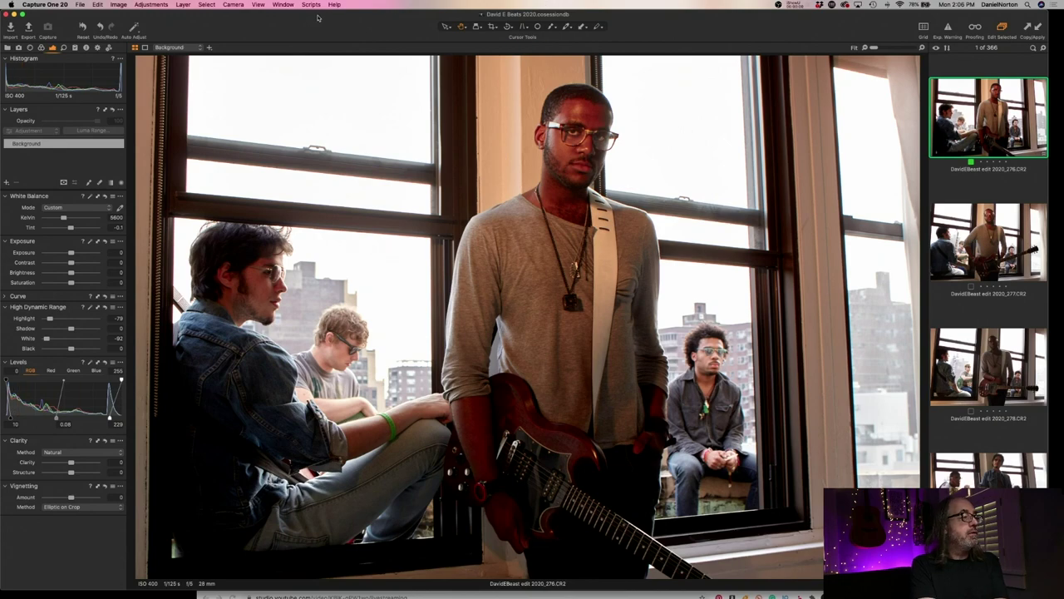
Uncover the Finder window behind Capture One and open the catalog DavidEBeatsWhiteHouseBand-2.lrcat in Lightroom Classic
drag(392, 25, 380, 180)
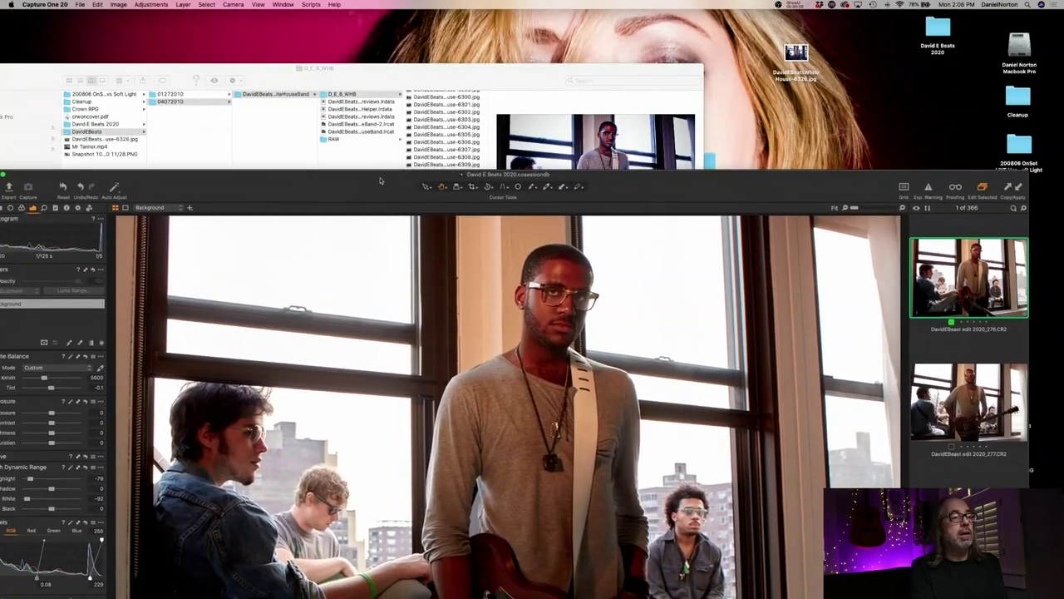
click(556, 87)
drag(555, 87, 572, 81)
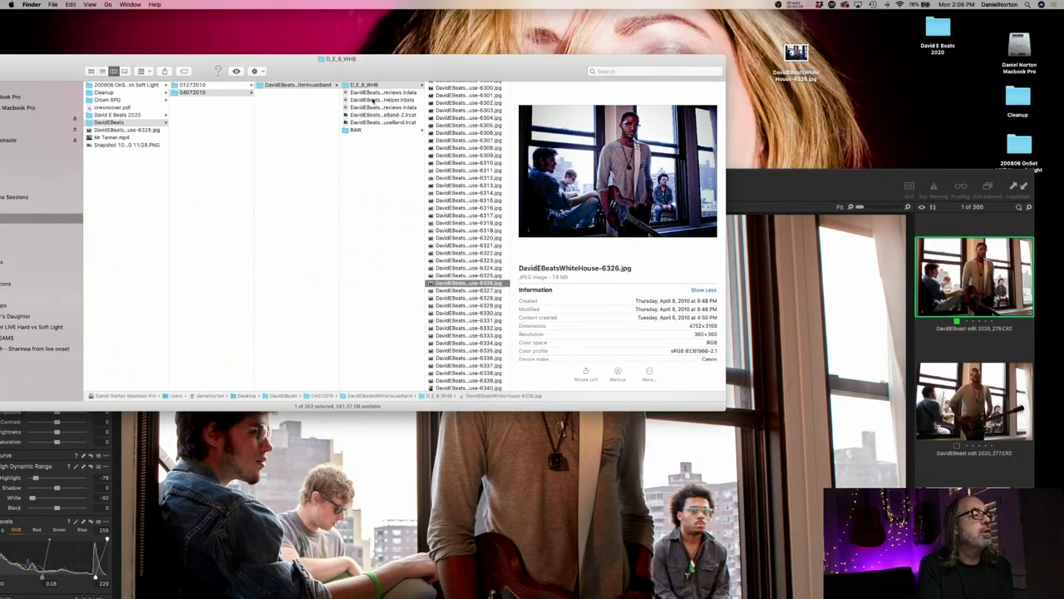
click(386, 115)
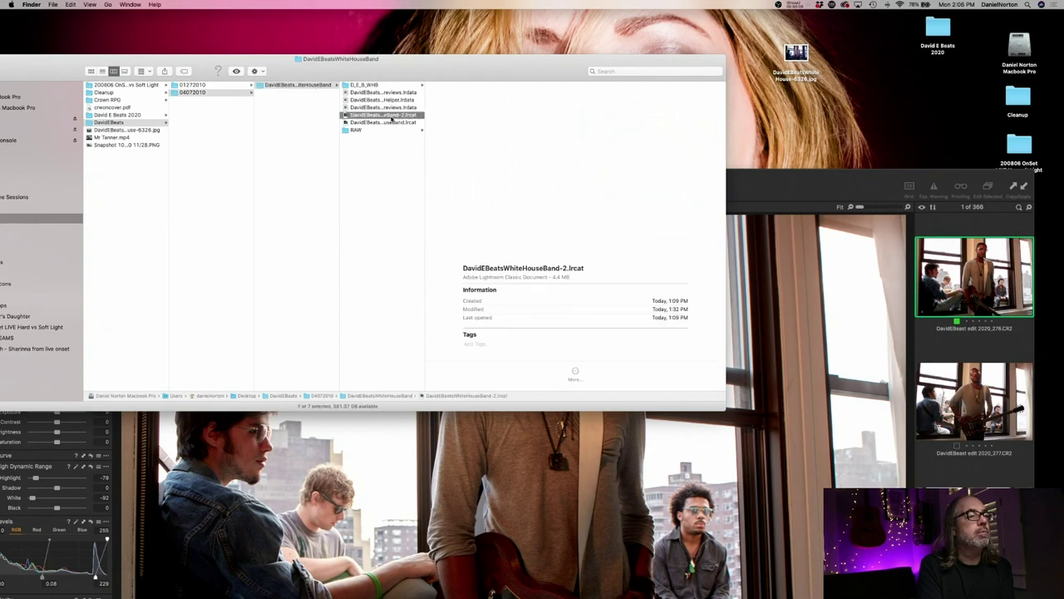
double_click(388, 116)
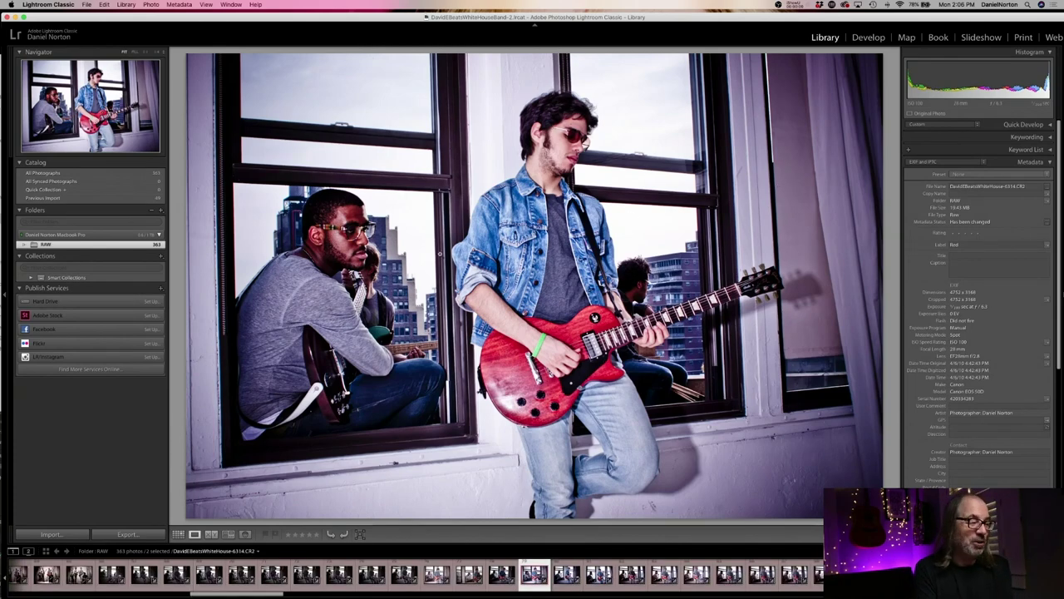
Browse backward through the catalog's window-shot frames in Loupe view, looking for the shoot's reference images
key(Left)
key(Left)
key(Left)
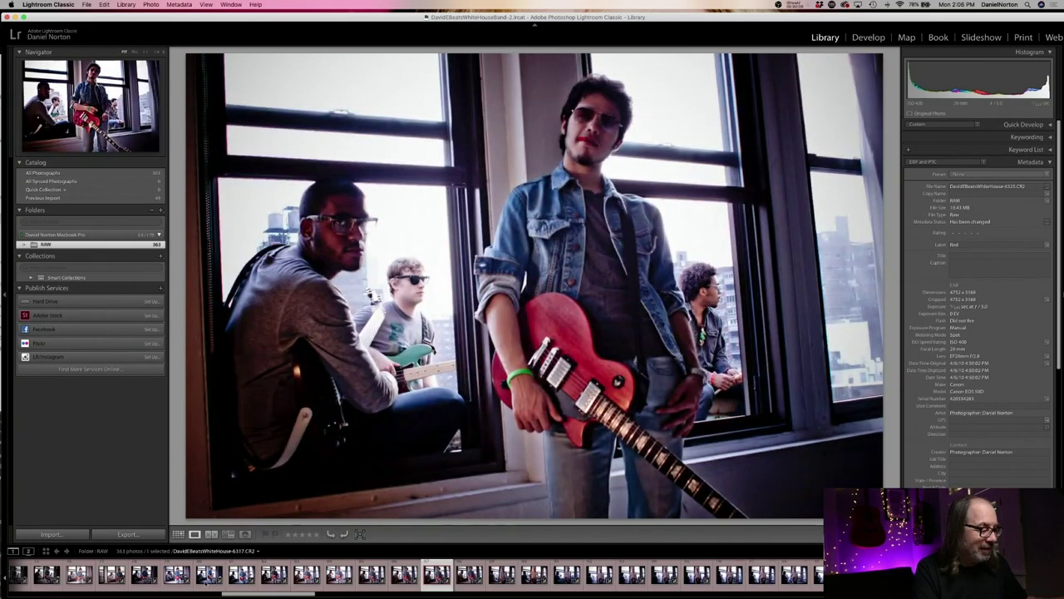
key(Right)
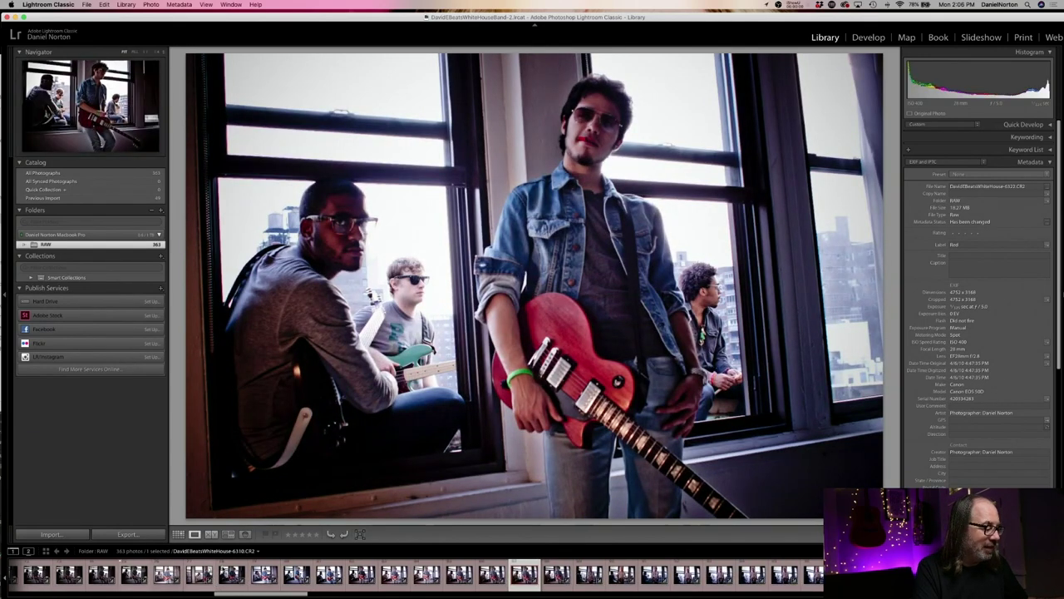
click(196, 574)
key(Left)
key(Left)
key(Left)
key(Left)
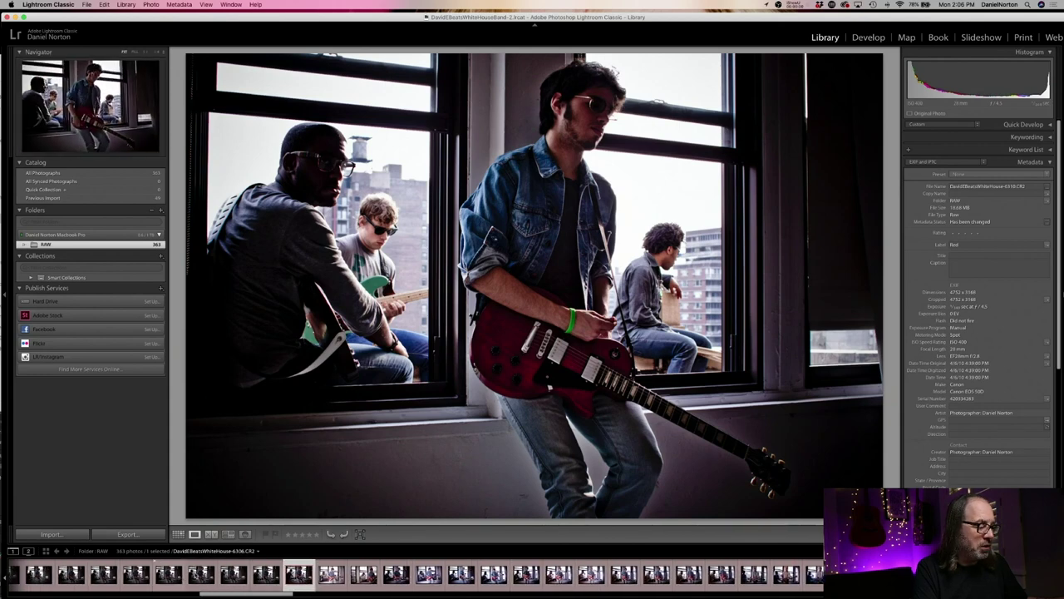
click(200, 574)
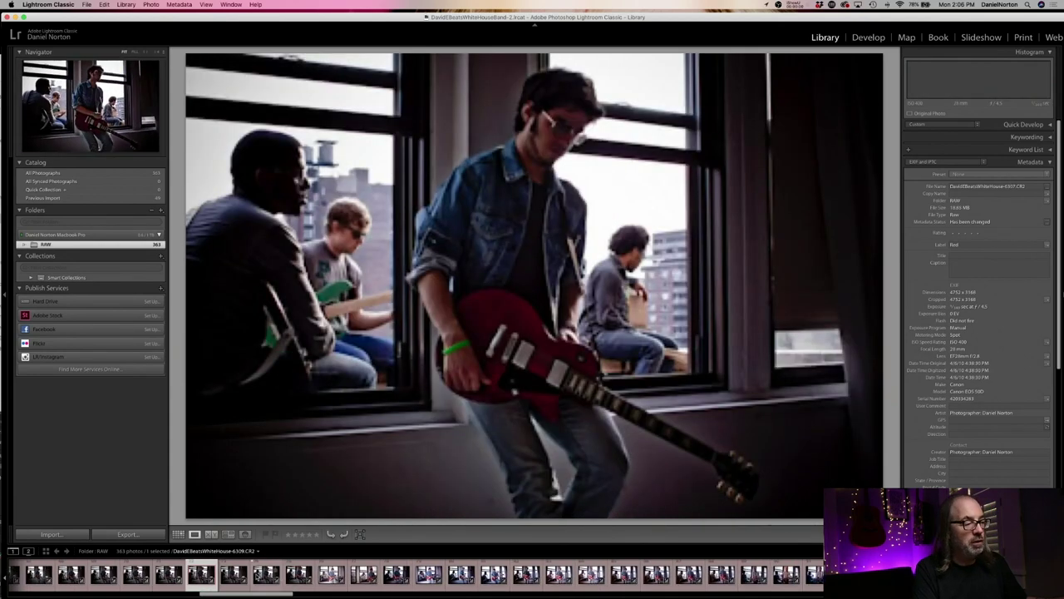
key(Left)
key(Left)
key(Left)
key(Left)
key(Left)
key(Left)
key(Left)
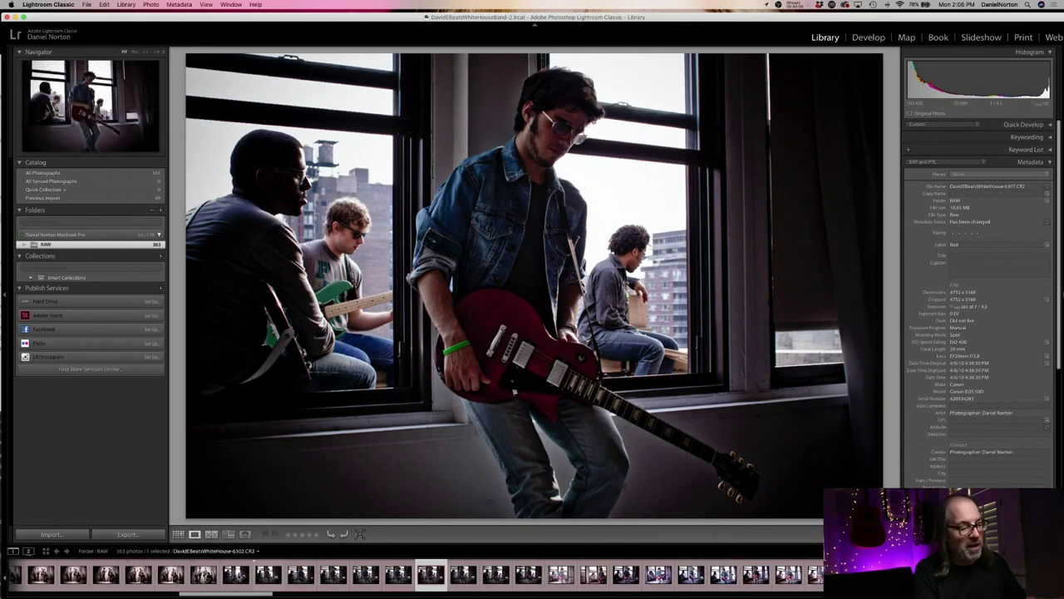
click(242, 574)
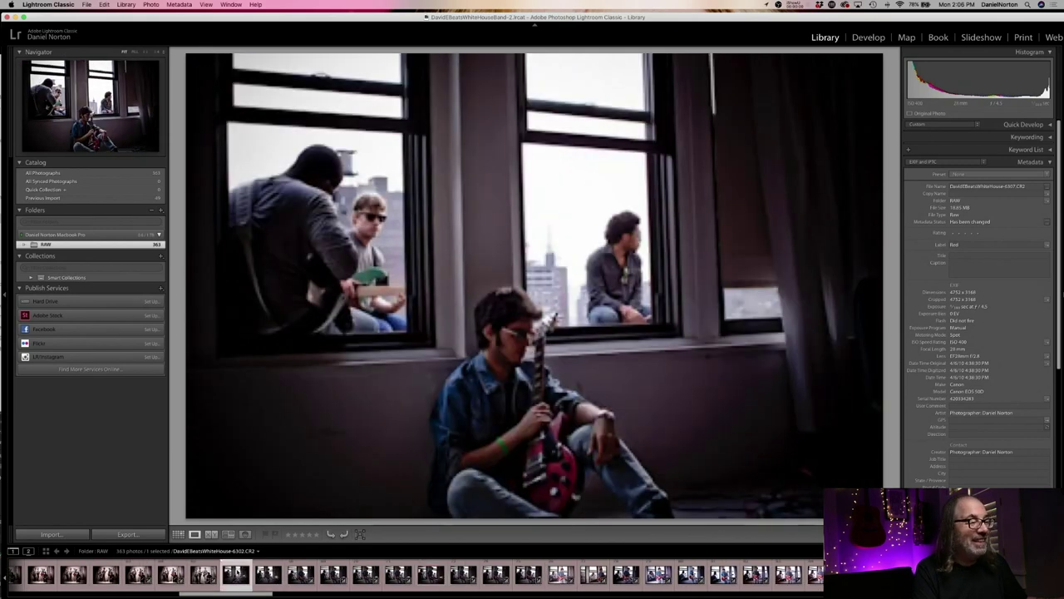
key(Left)
key(Left)
key(Left)
key(Left)
key(Left)
key(Left)
key(Left)
key(Left)
key(Left)
key(Left)
key(Left)
key(Left)
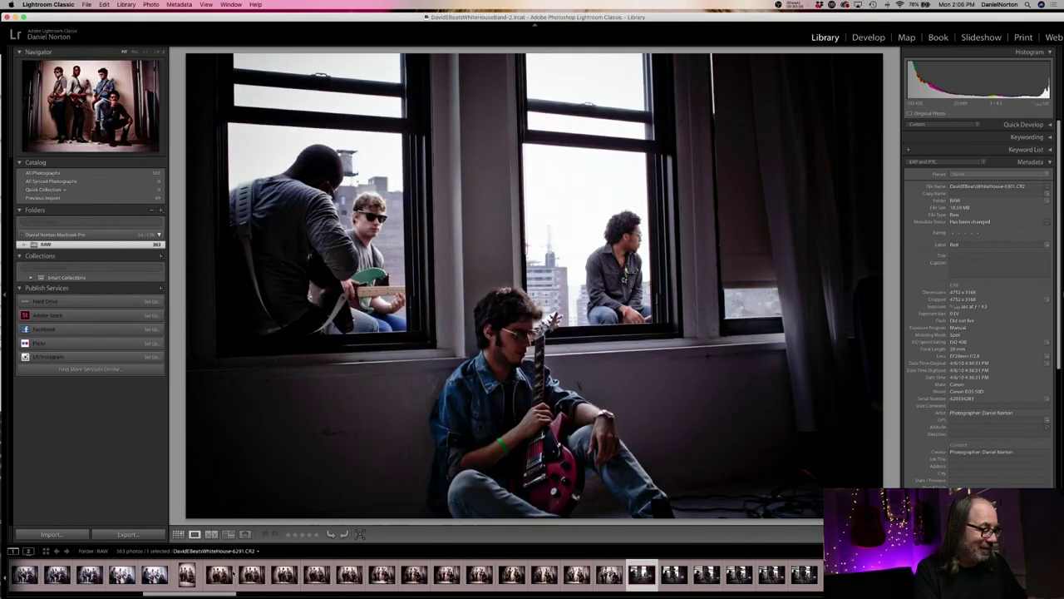
click(702, 578)
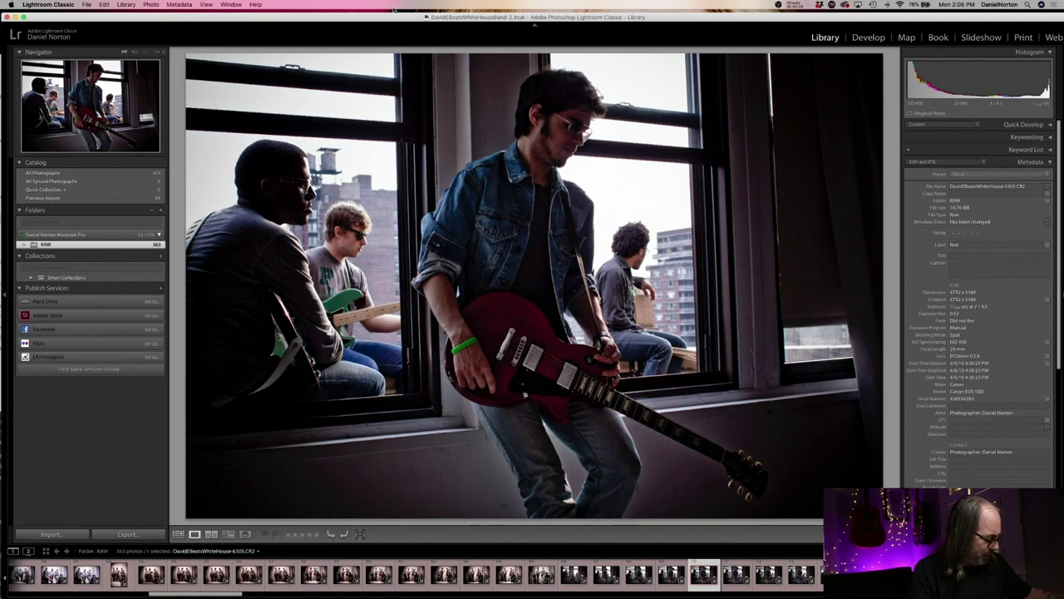
Switch to Finder and select the copy of DavidEBeatsWhiteHouse-6326.jpg in the Desktop folder
key(super+Tab)
key(super+Tab)
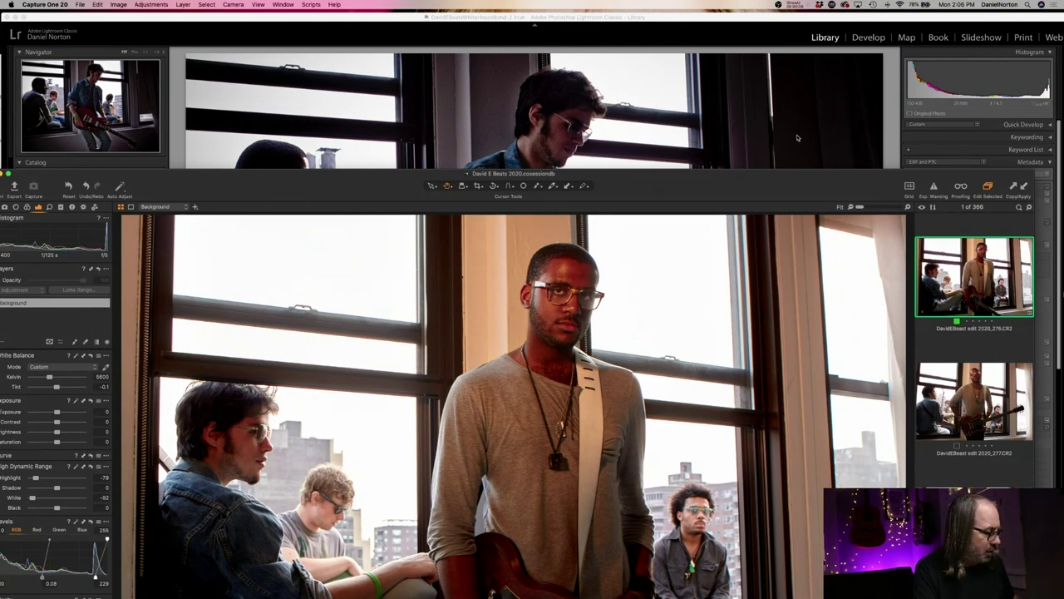
key(super+Tab)
key(super+Tab)
key(super+Tab)
key(super+Tab)
key(super+Tab)
key(super+Tab)
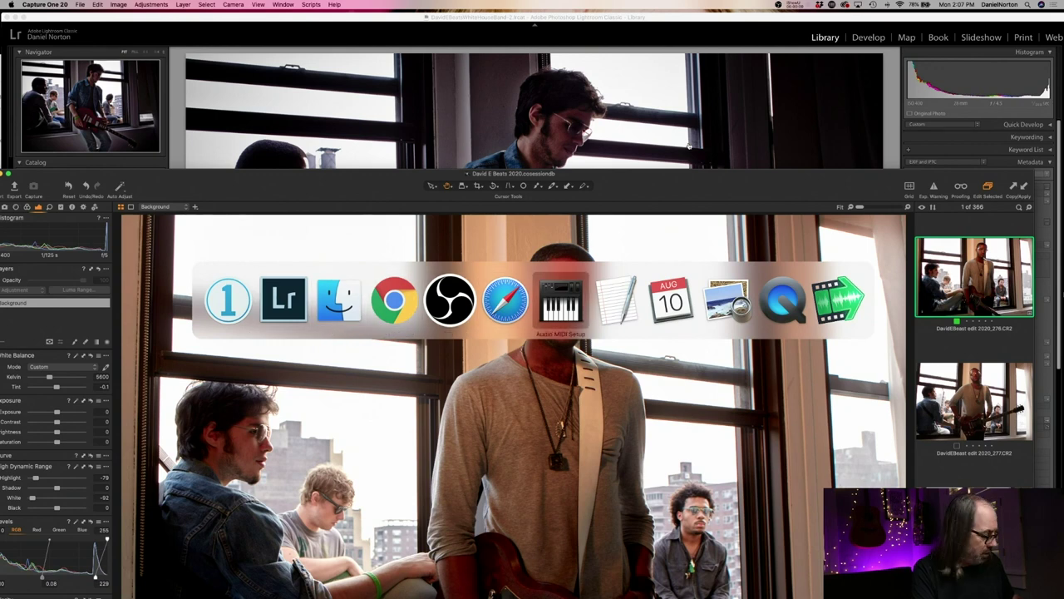
key(super+Tab)
key(super+Tab)
key(super+Tab)
key(super+Tab)
key(super+Tab)
key(super+Tab)
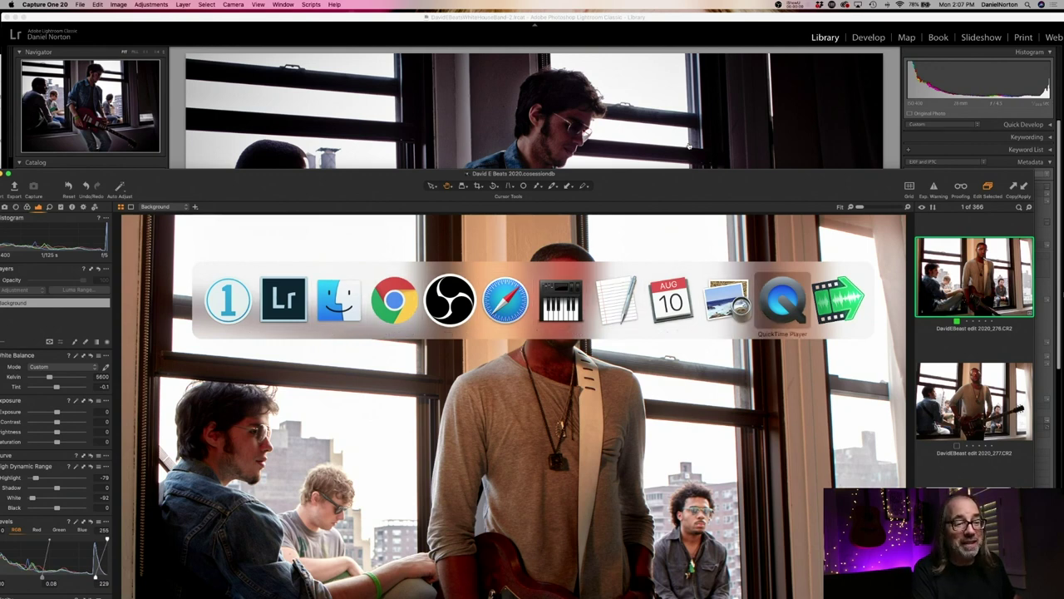
key(super+Tab)
key(super+Tab)
key(super+Tab)
key(super+Tab)
key(super+Tab)
key(super+Tab)
key(super+Tab)
key(super+Tab)
key(super+Tab)
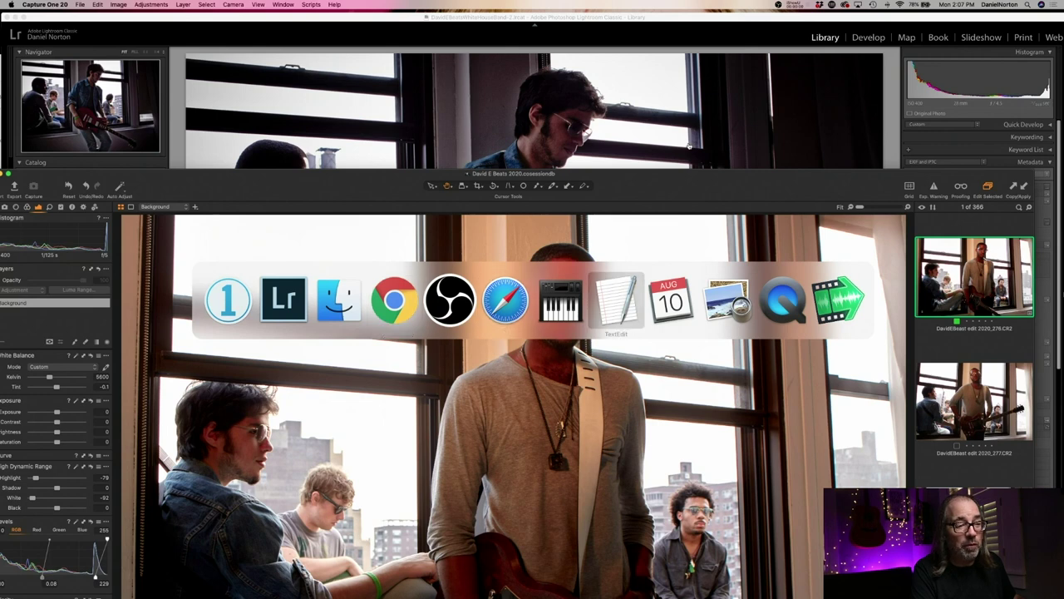
key(super+Tab)
key(super+Tab)
key(super+Tab)
key(super+Tab)
key(super+Tab)
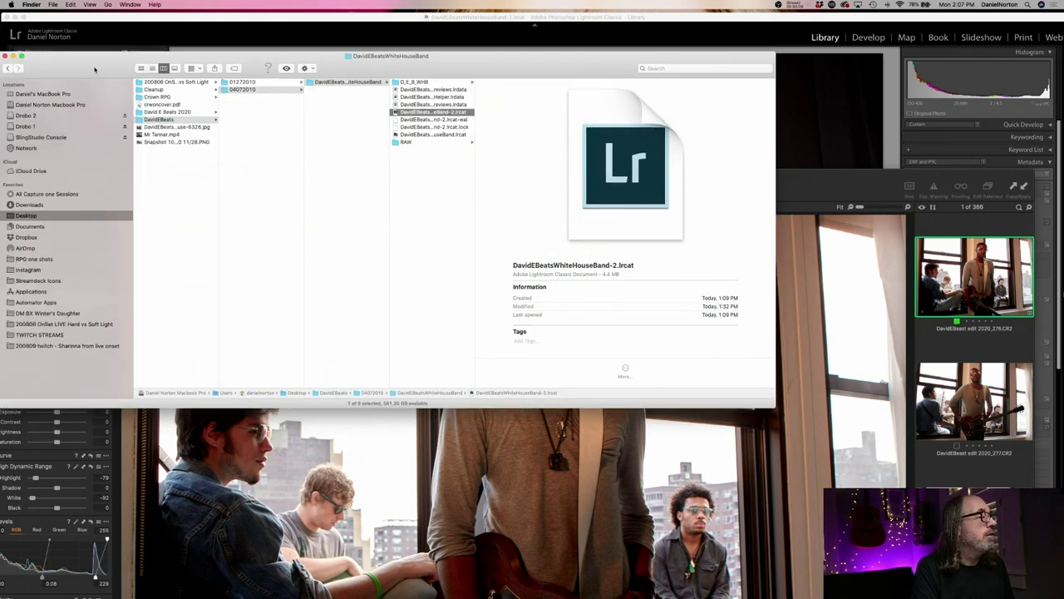
click(131, 217)
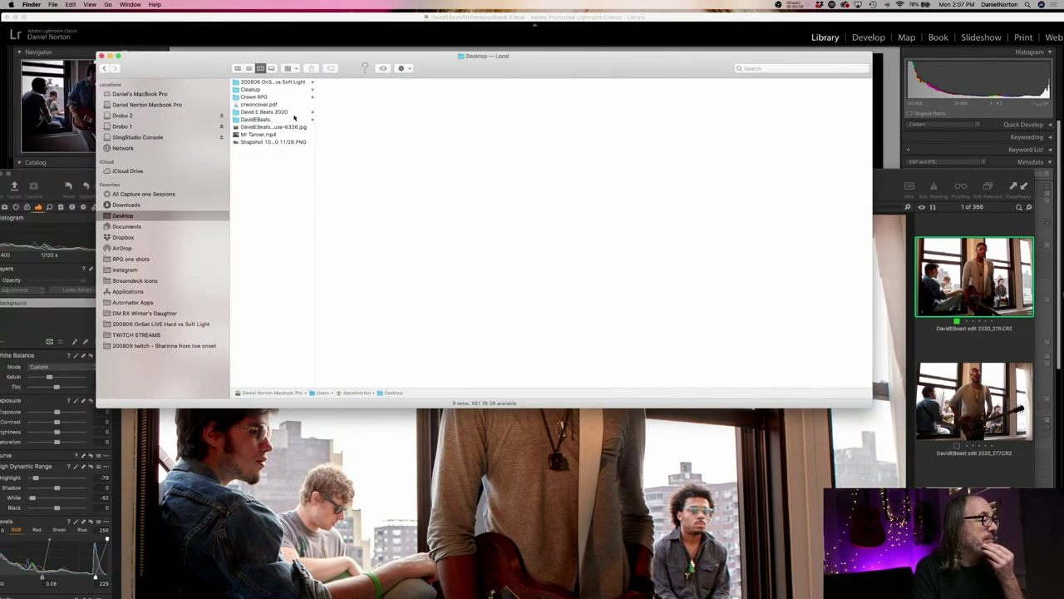
click(270, 128)
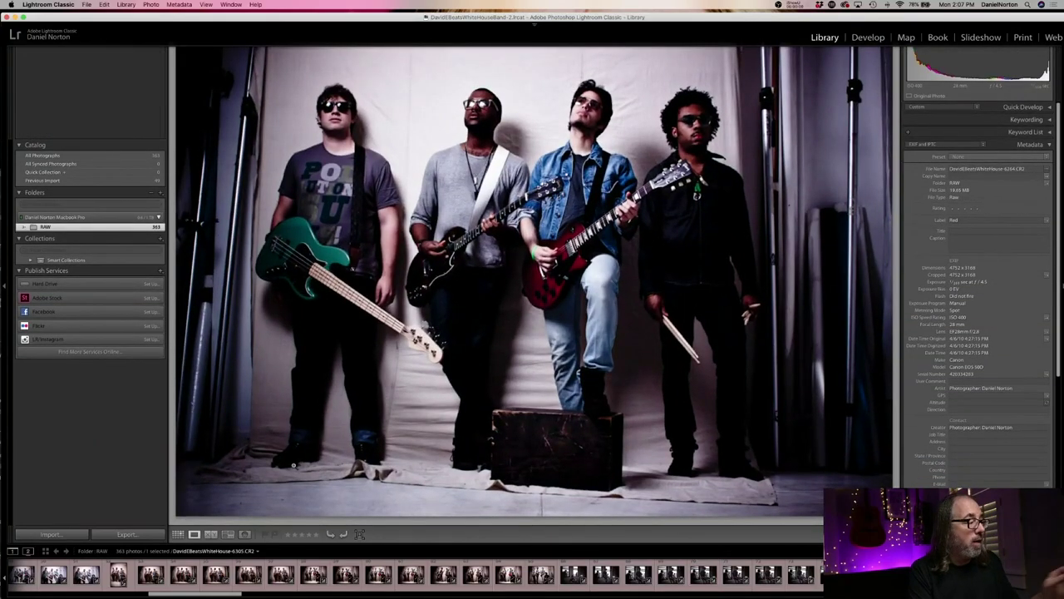
Locate DavidEBeatsWhiteHouse-6326.CR2 among the catalog thumbnails and open it in the Develop module to inspect its original settings
click(178, 534)
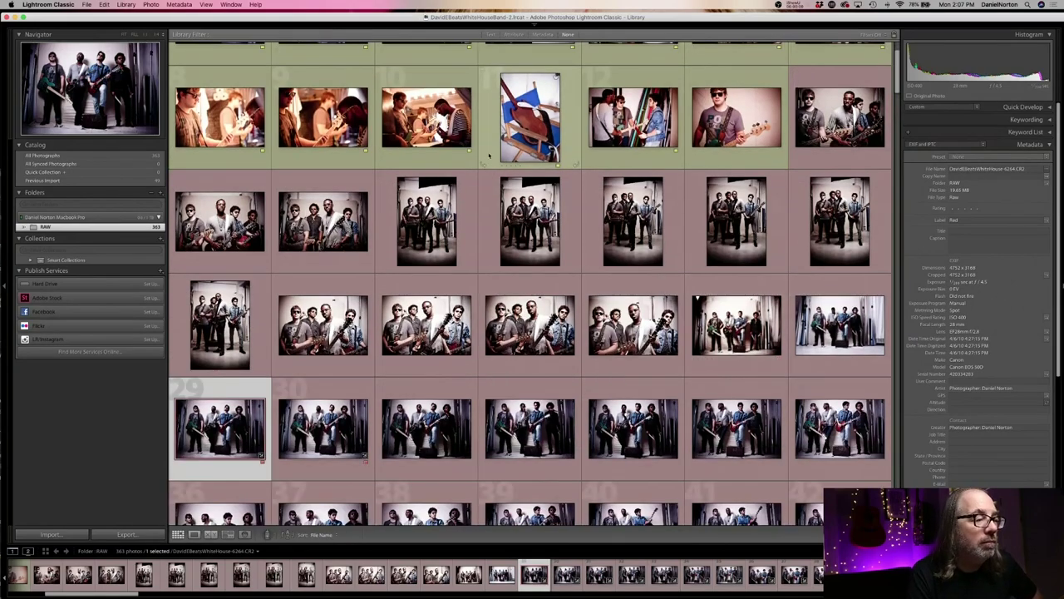
scroll(659, 272, down, 5)
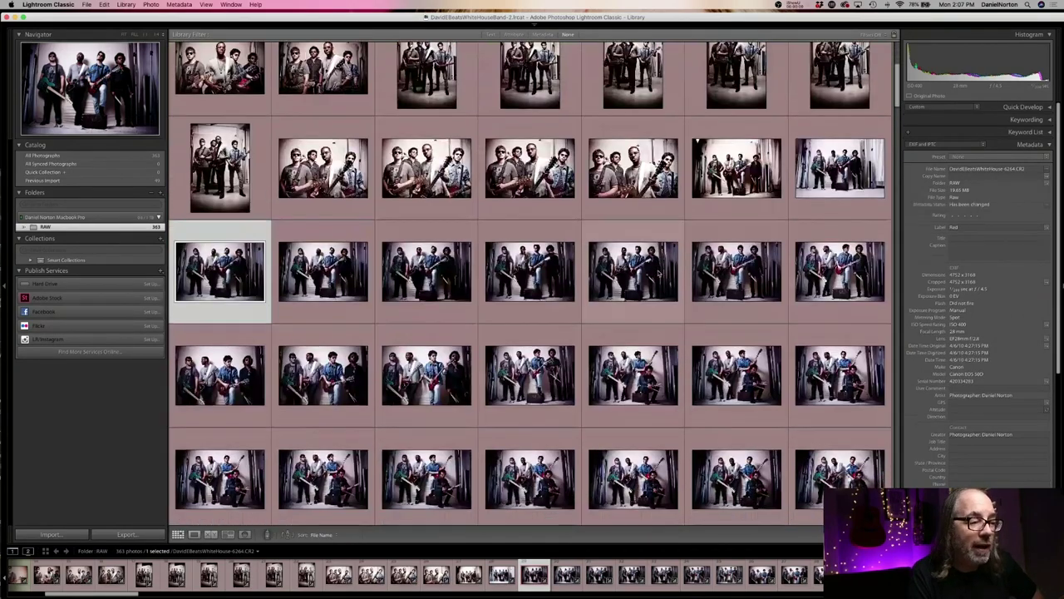
scroll(659, 272, down, 10)
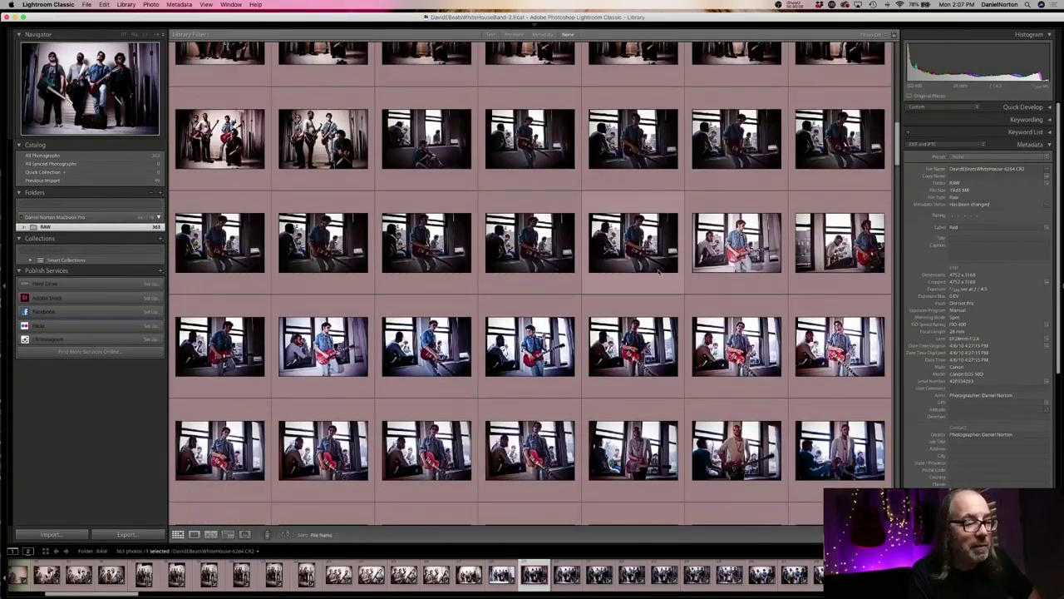
scroll(659, 272, down, 10)
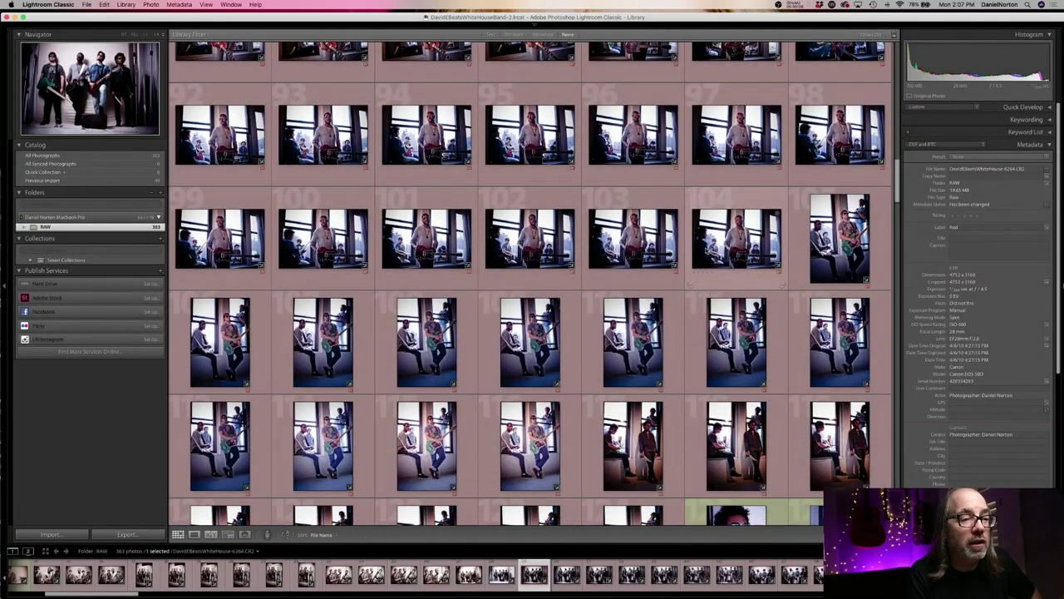
scroll(489, 254, up, 4)
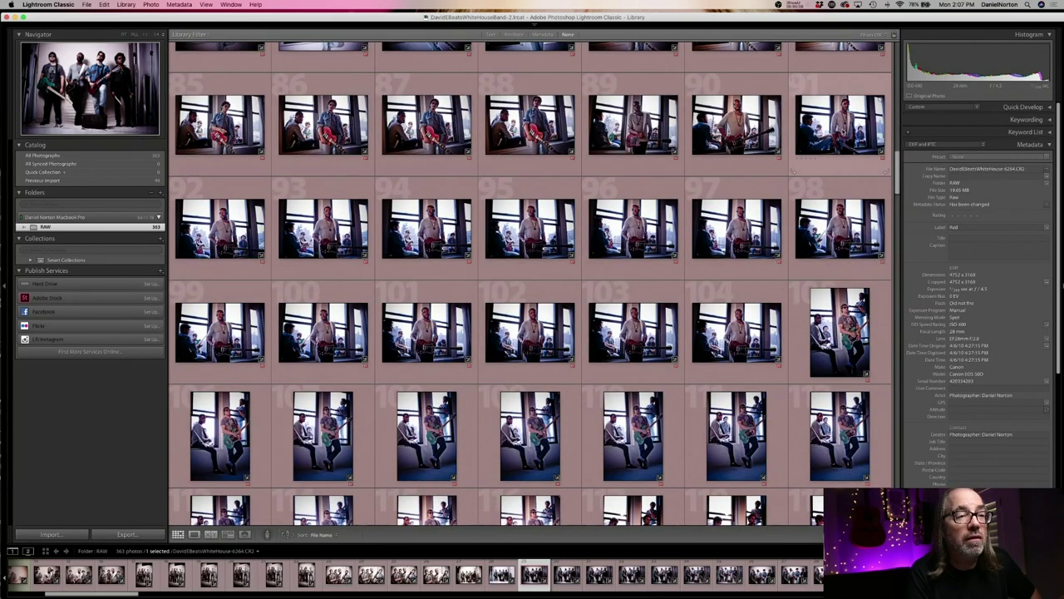
click(841, 131)
double_click(841, 132)
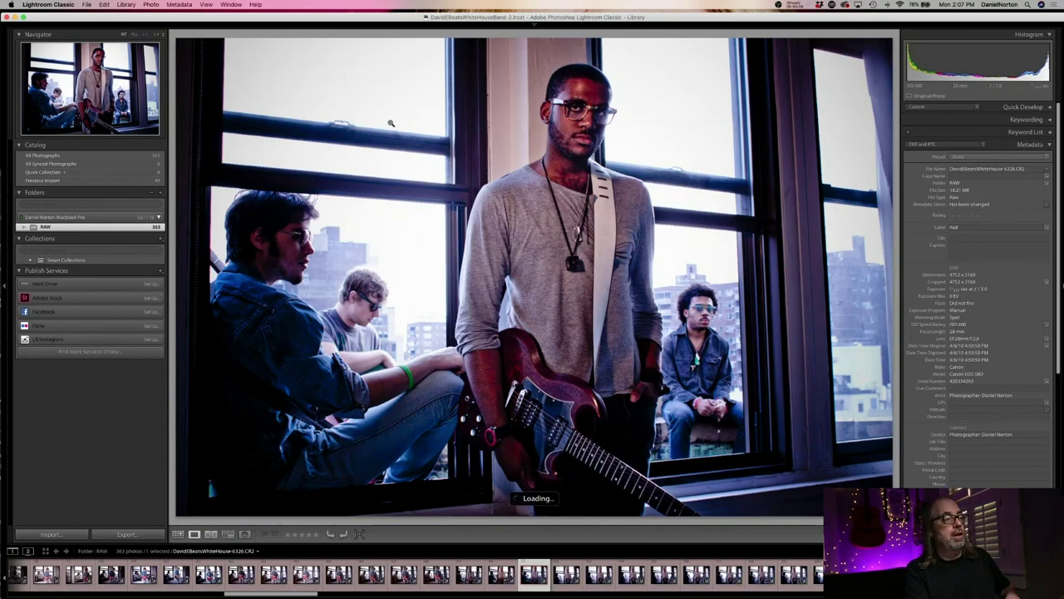
mouse_move(870, 29)
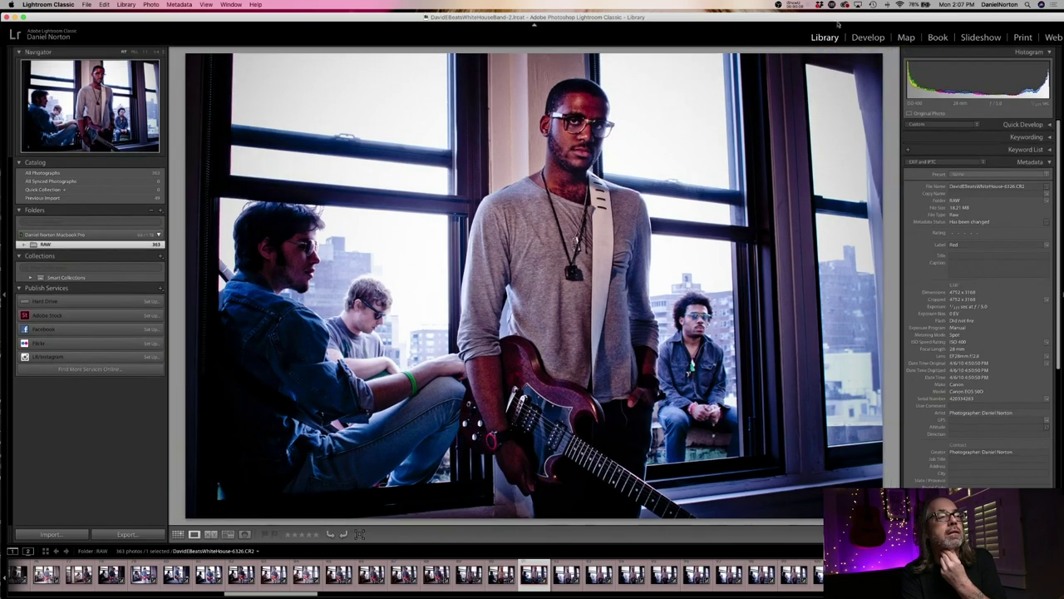
click(865, 38)
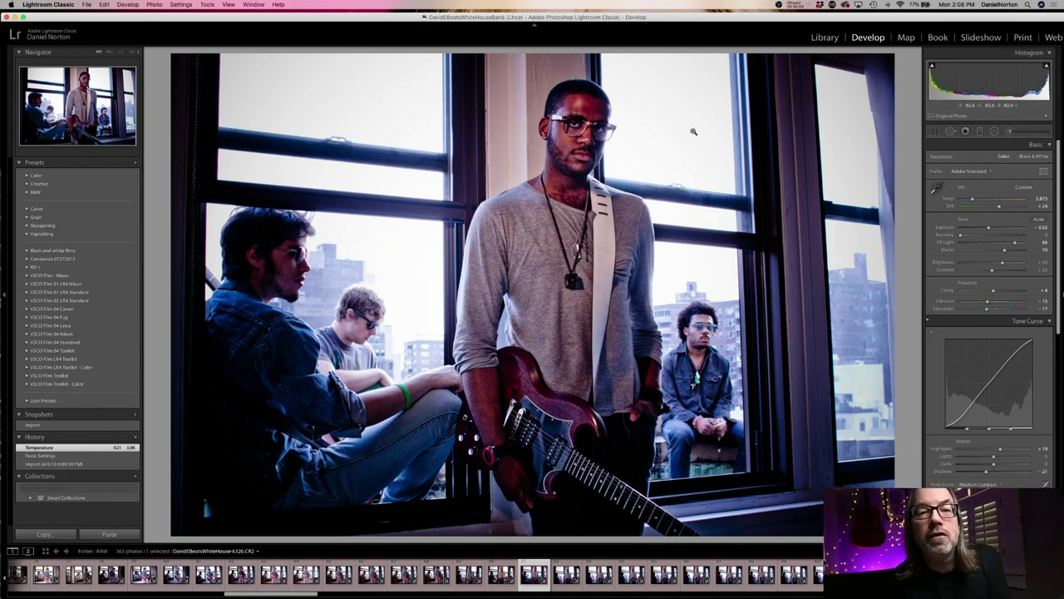
Switch to Capture One and restore its window to fill the screen with frame 276
key(super+Tab)
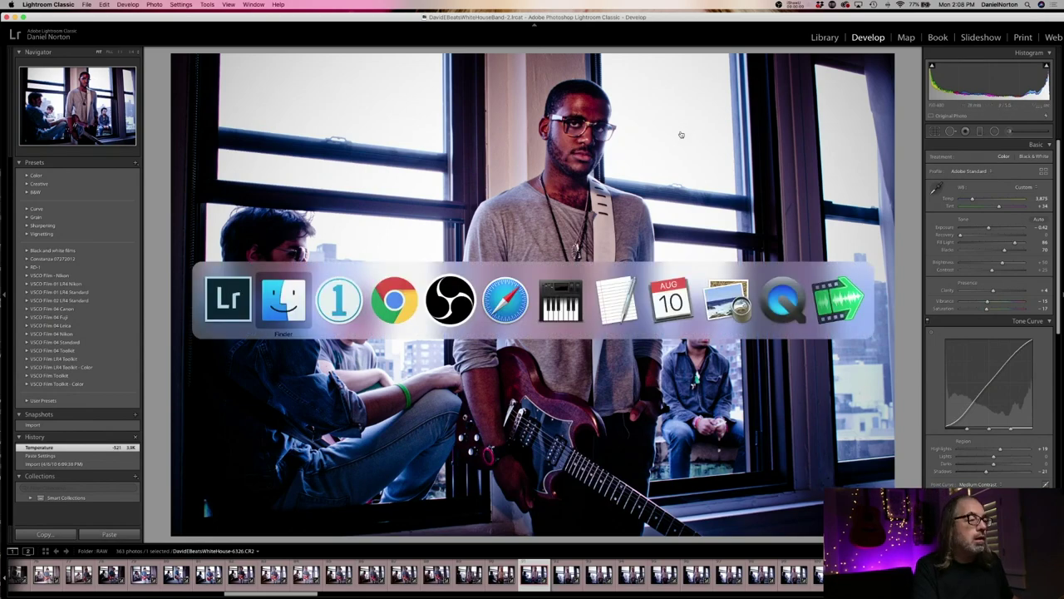
key(super+shift+Tab)
key(super+shift+Tab)
key(super+shift+Tab)
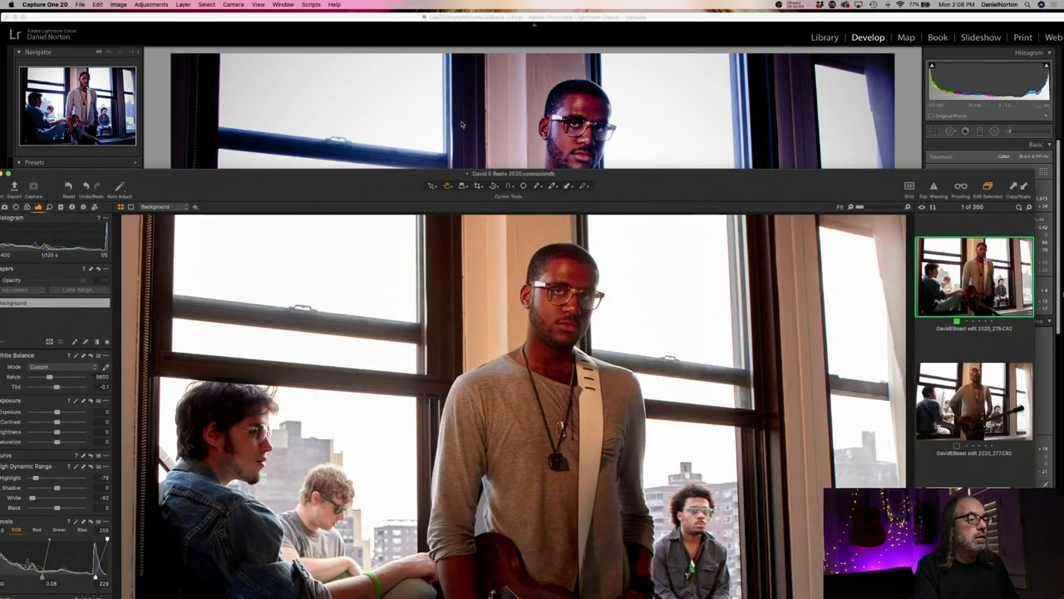
double_click(438, 187)
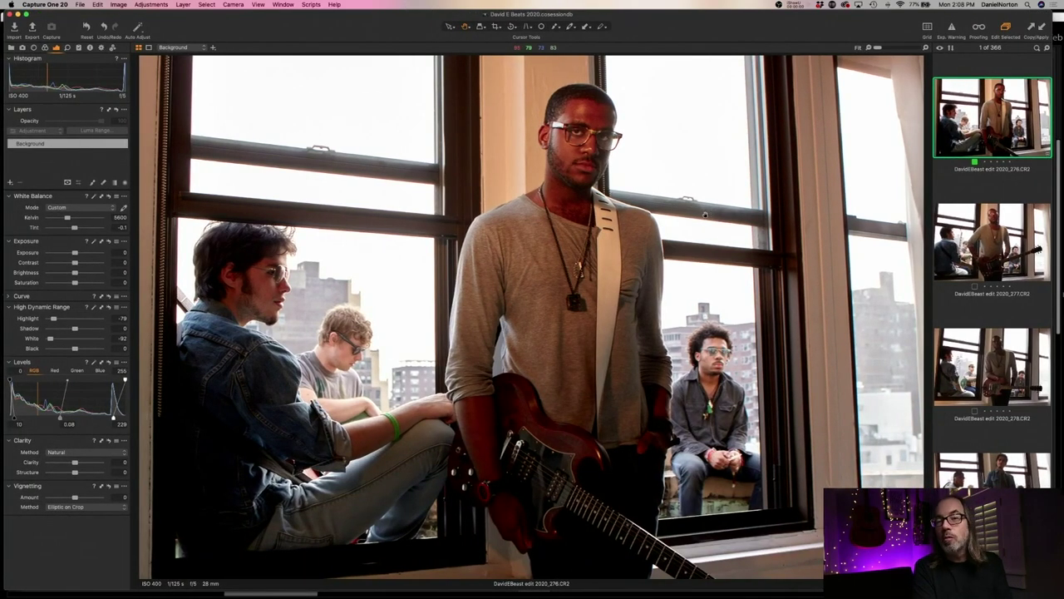
Set frame 276's white balance to 3875 Kelvin, copying the temperature of the Lightroom edit
click(120, 217)
key(BackSpace)
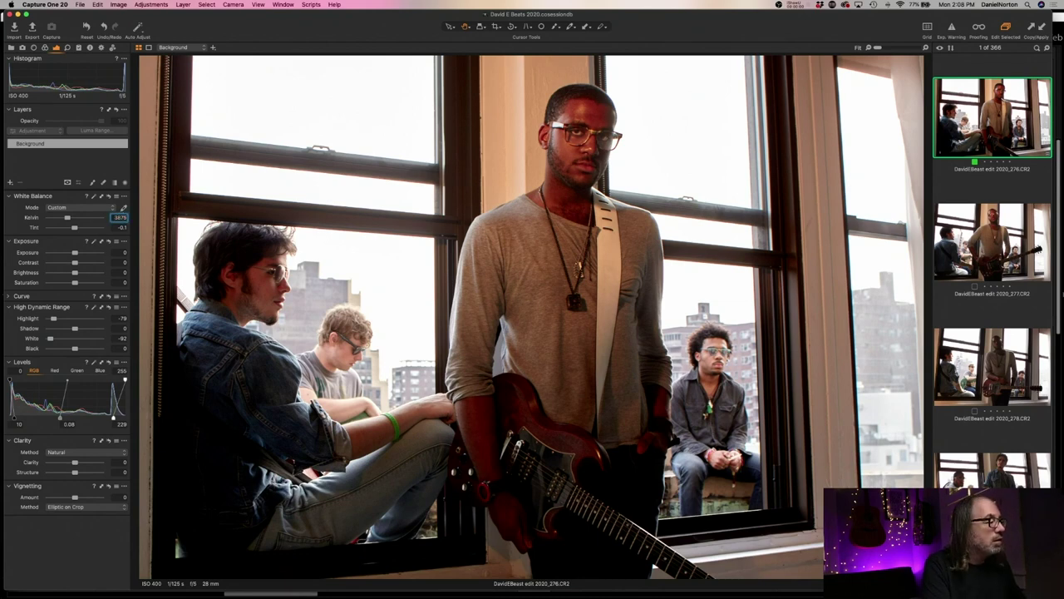
key(Return)
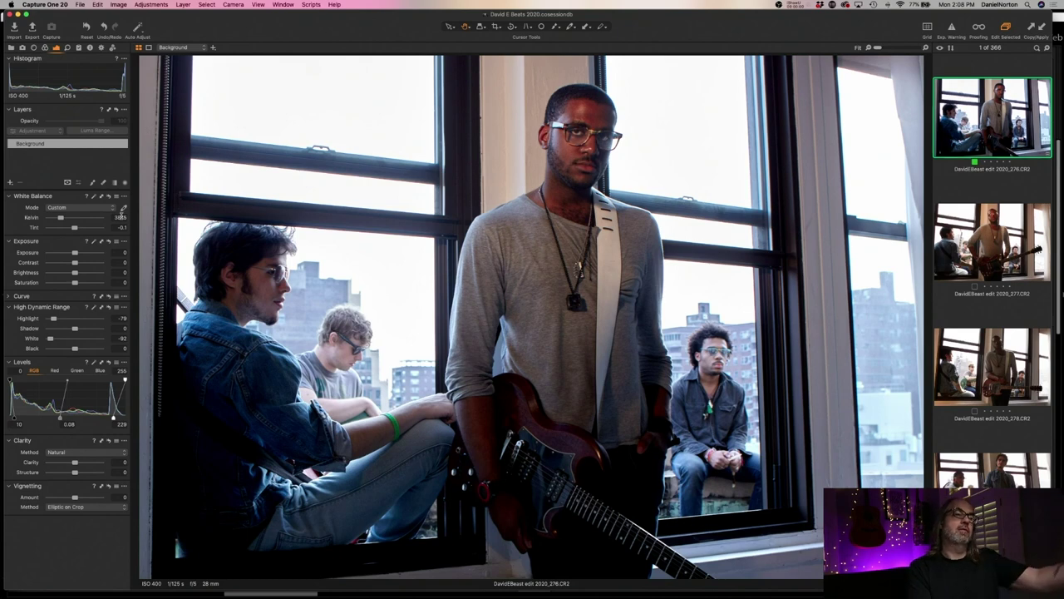
Compare the colour of frame 276 with the Lightroom edit of 6326, ending back in Capture One
key(super+Tab)
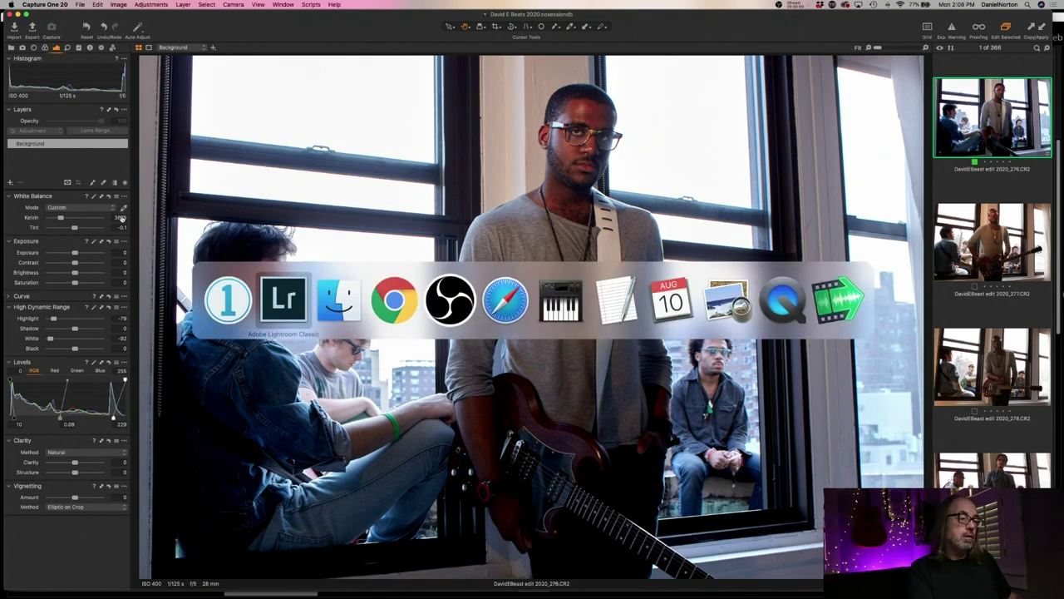
key(super+Tab)
key(super+Tab)
key(super+Tab)
key(super+Tab)
key(super+Tab)
key(super+Tab)
key(super+Tab)
key(super+Tab)
key(super+Tab)
key(super+Tab)
key(super+Tab)
key(super+Tab)
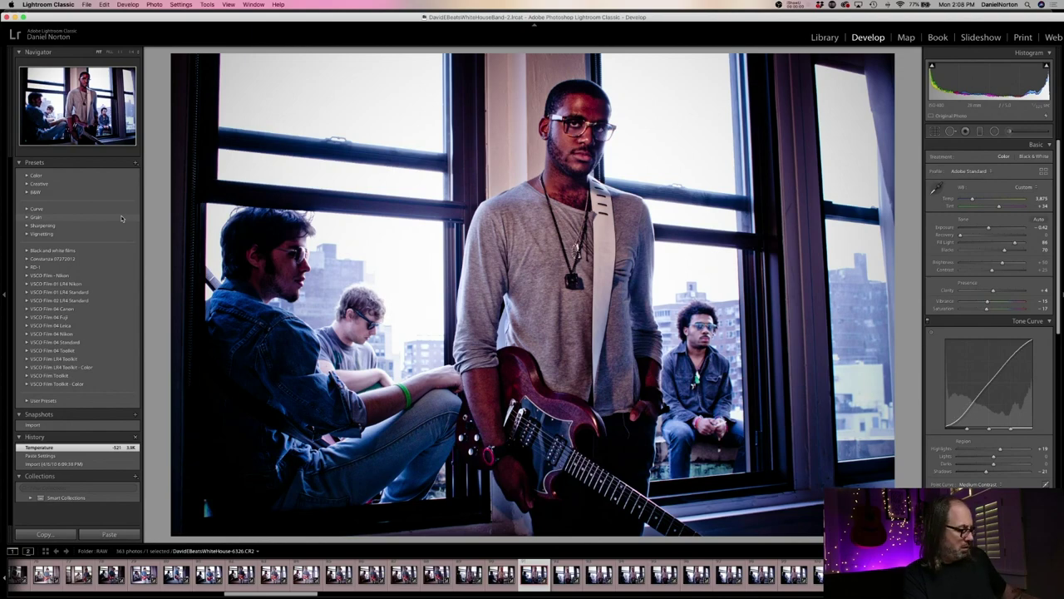
key(super+Tab)
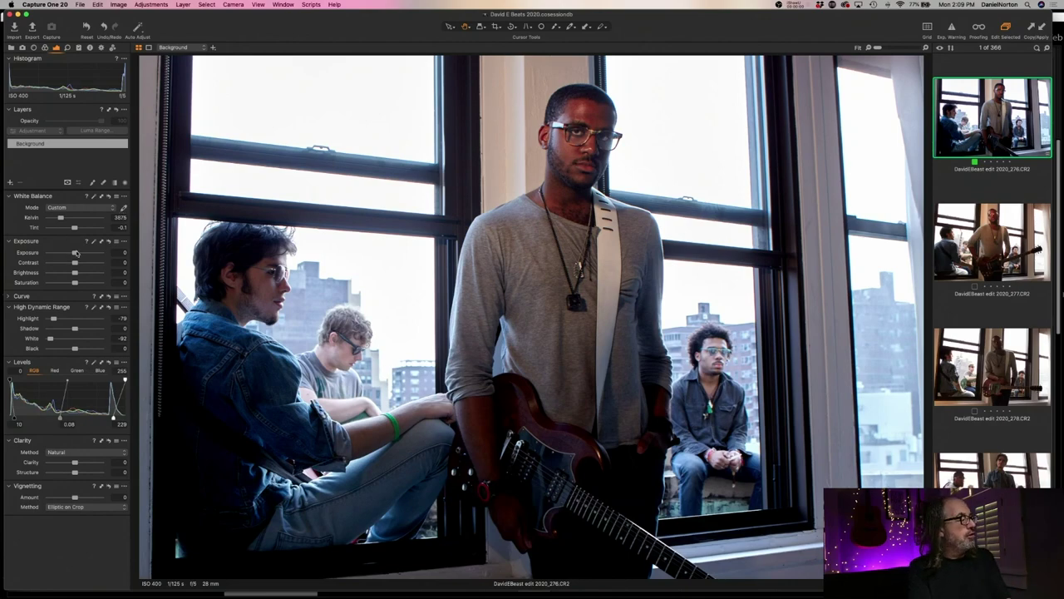
Try raising frame 276's exposure to 0.49 and reset it to 0
drag(75, 253, 81, 253)
drag(80, 253, 77, 253)
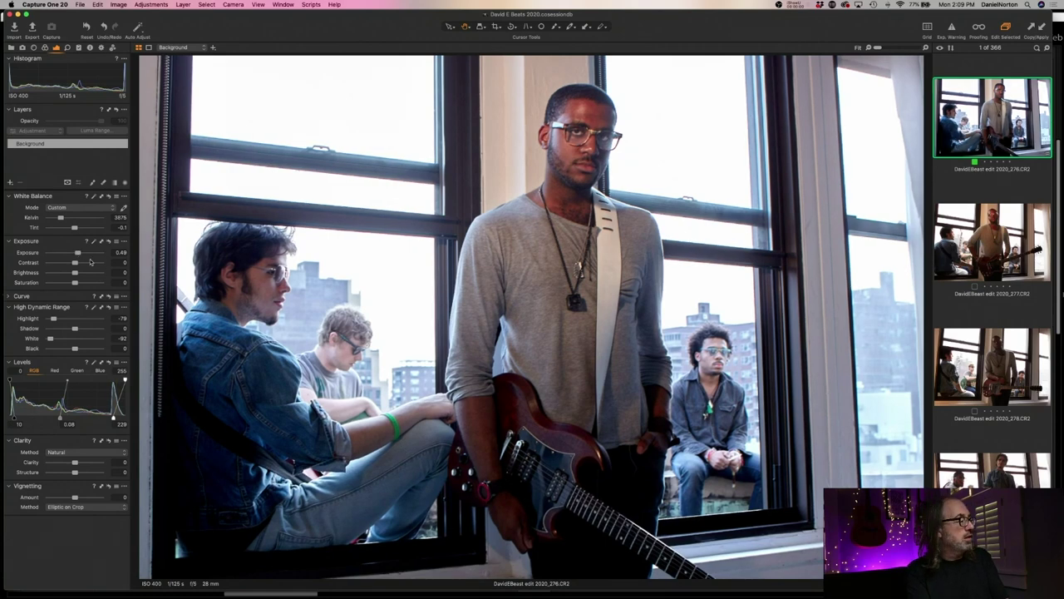
double_click(78, 252)
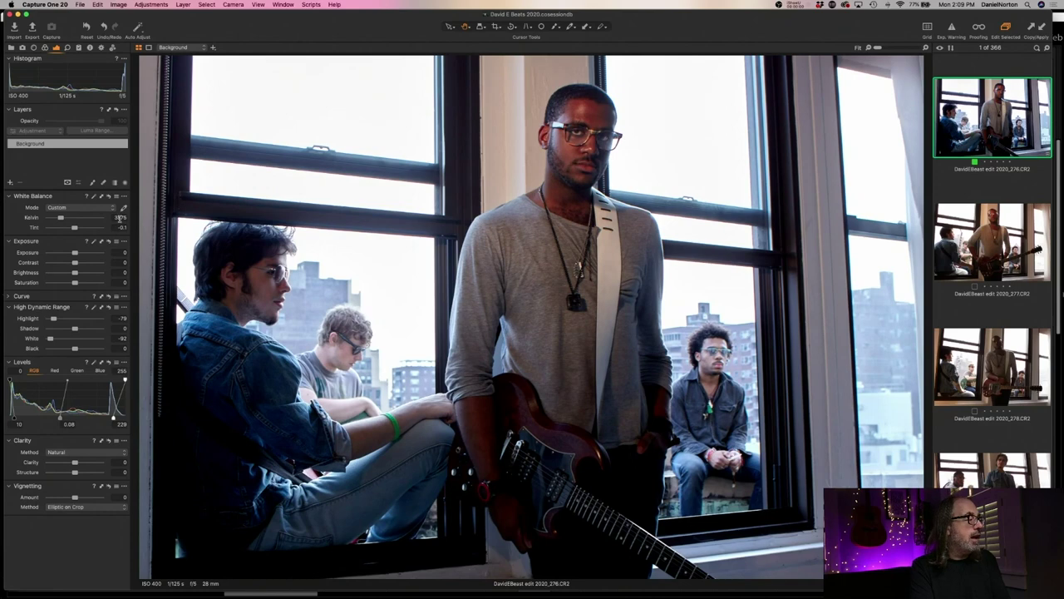
Set frame 276's white balance to 5400 Kelvin
click(119, 217)
key(BackSpace)
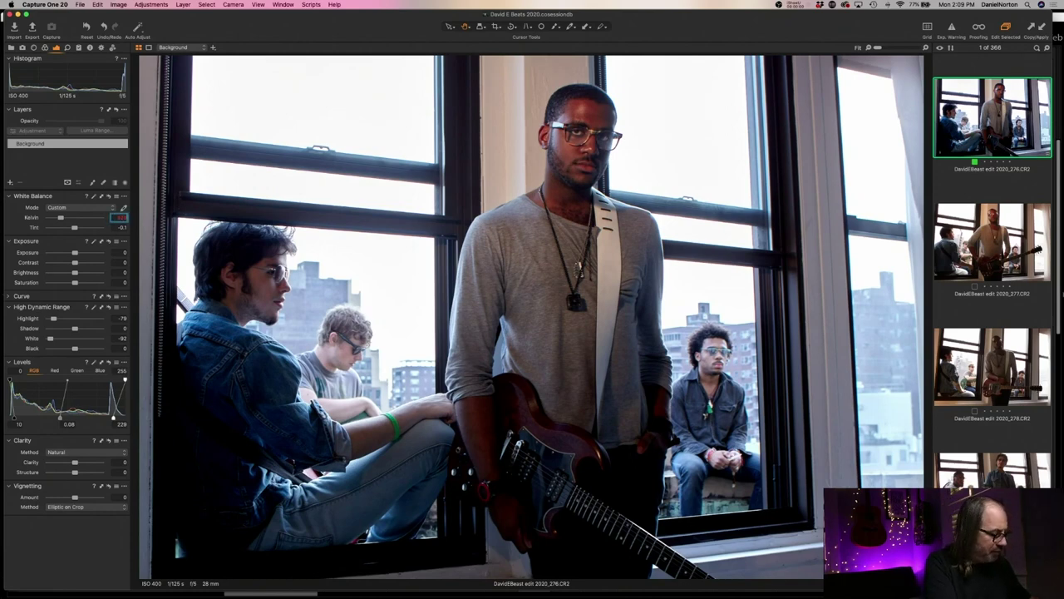
text(5400)
key(Return)
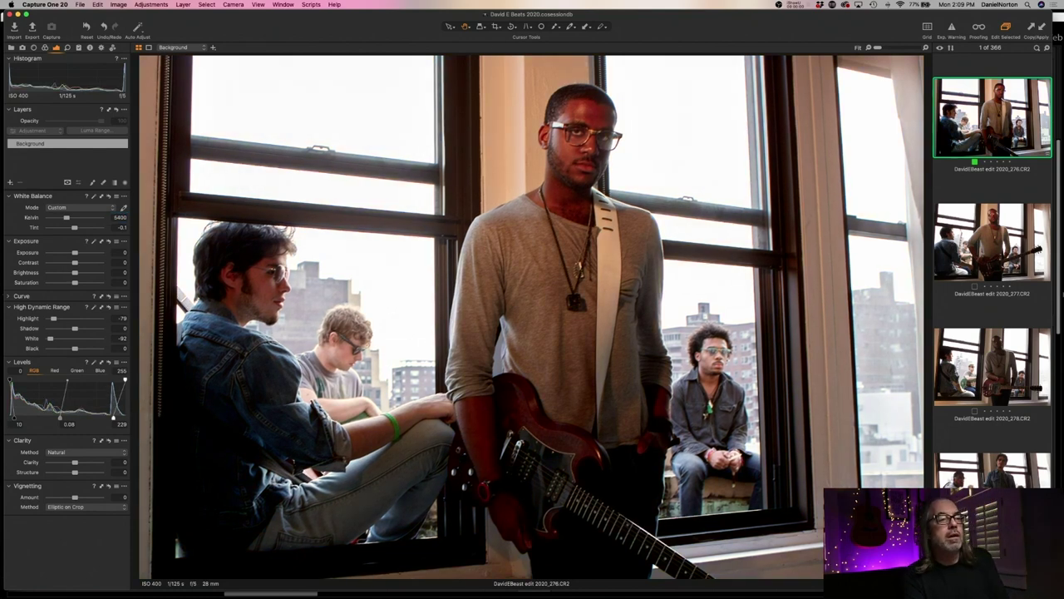
Lower frame 276's white balance temperature to 5000 Kelvin
click(121, 217)
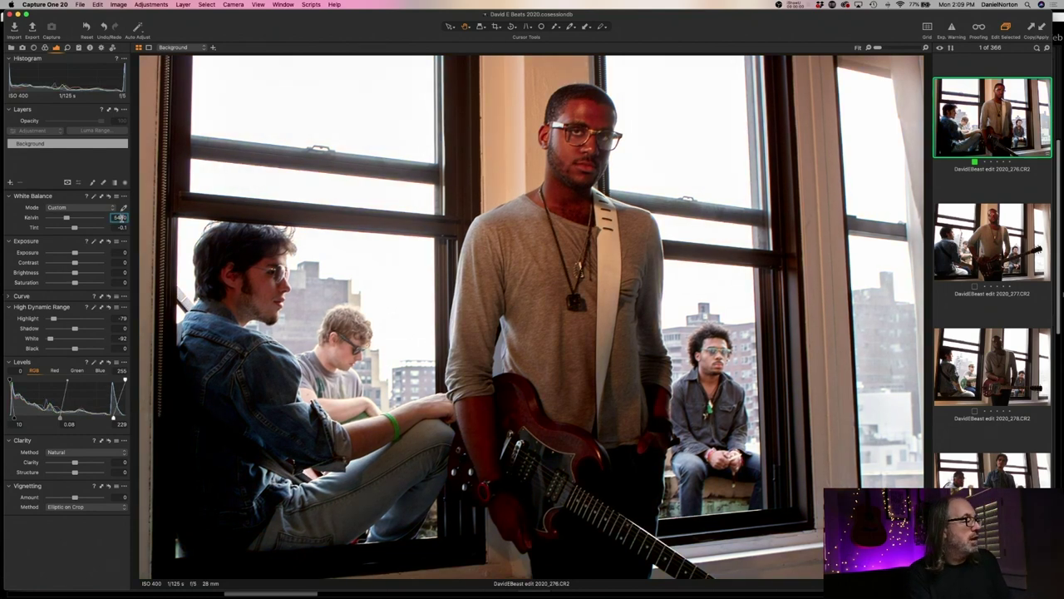
double_click(120, 217)
key(BackSpace)
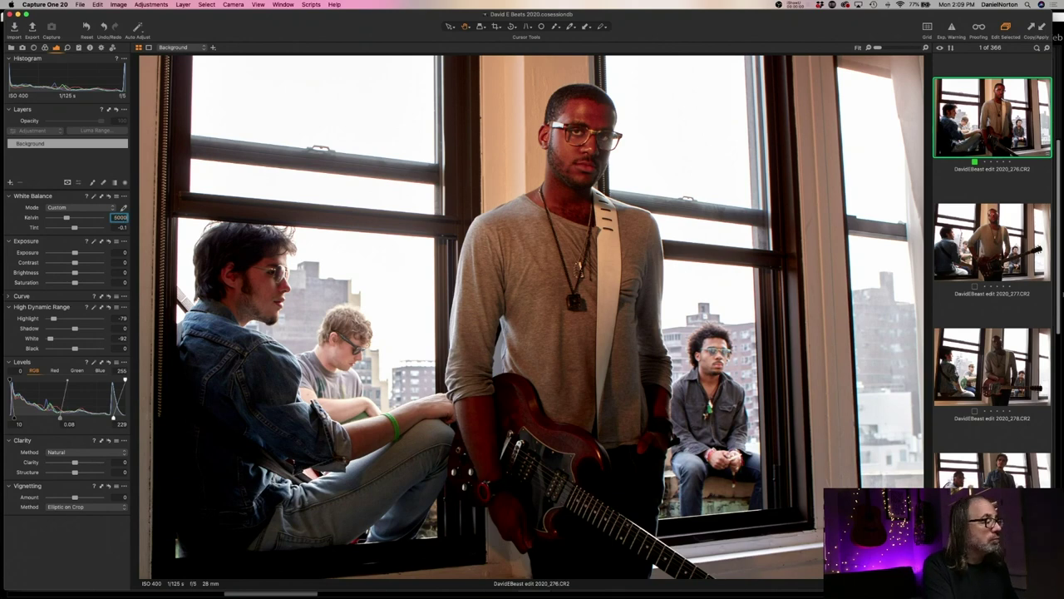
key(Return)
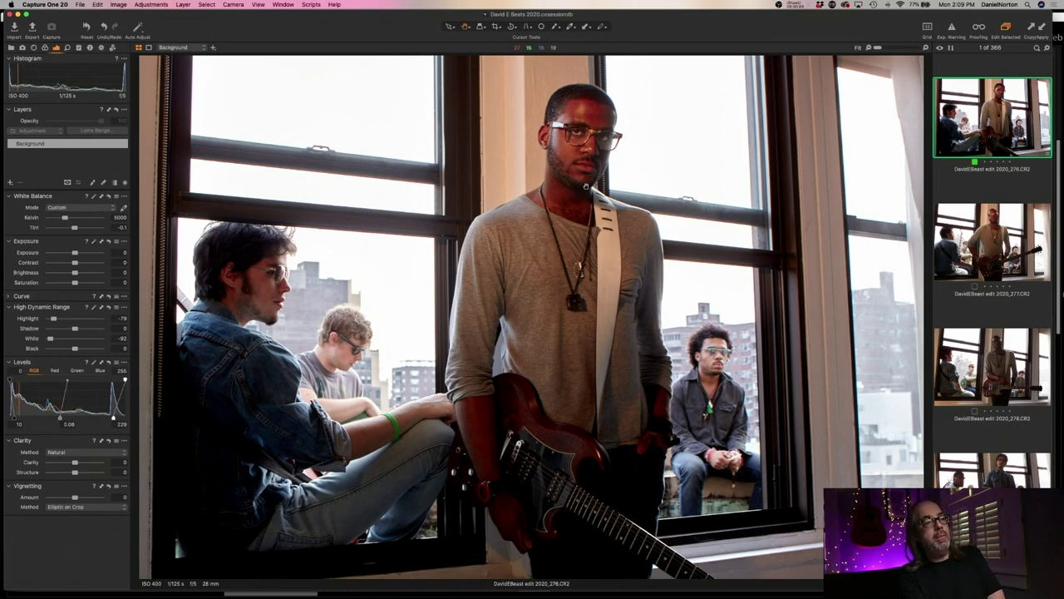
Uncover the Lightroom edit behind Capture One for a colour comparison and return the Capture One window to its place
drag(399, 19, 503, 374)
double_click(504, 374)
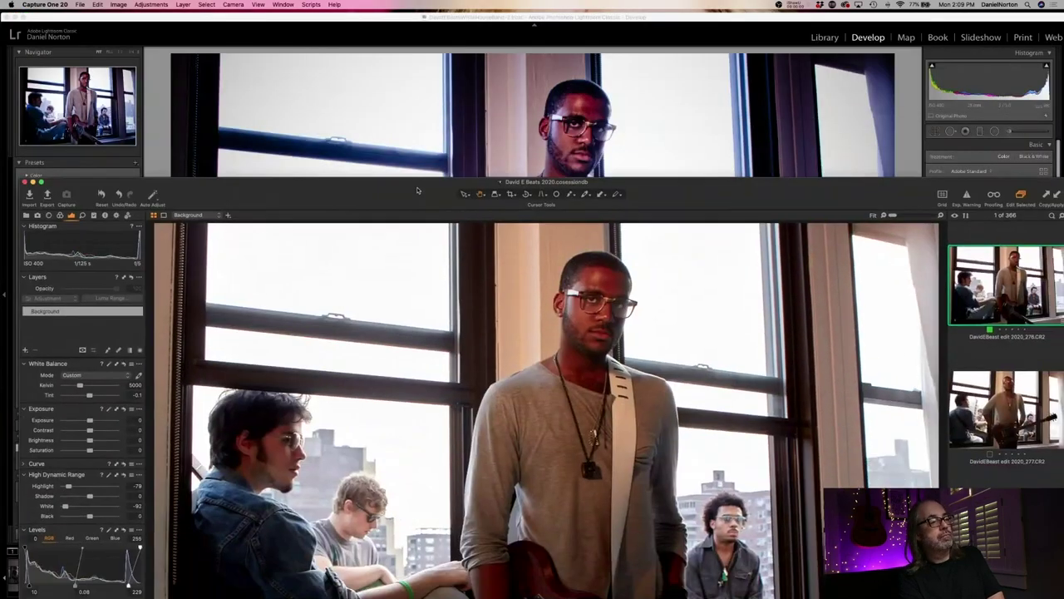
drag(647, 209, 647, 32)
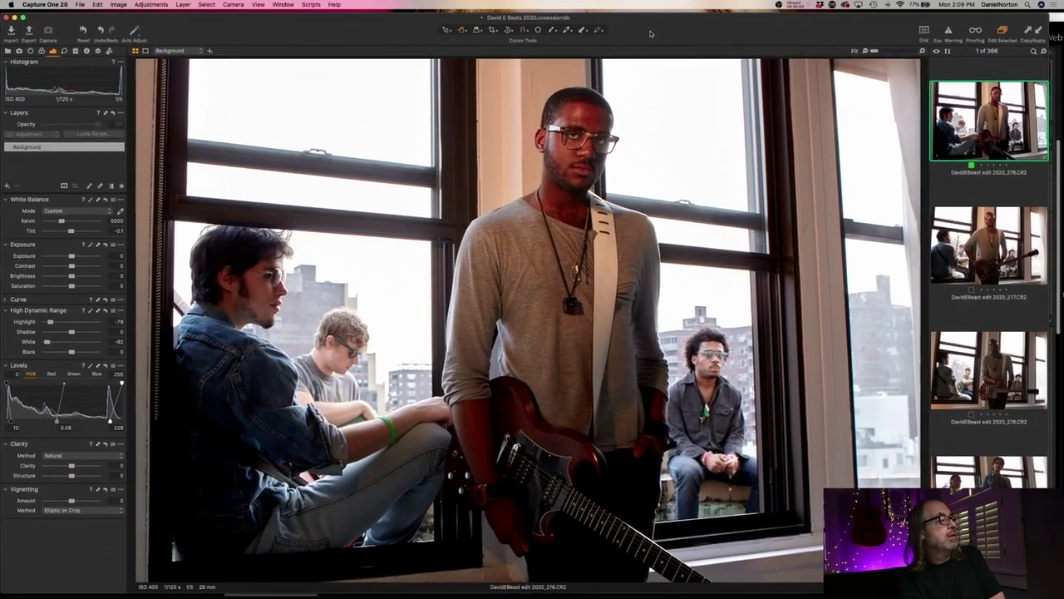
Cool frame 276's white balance to 4000 Kelvin
click(117, 218)
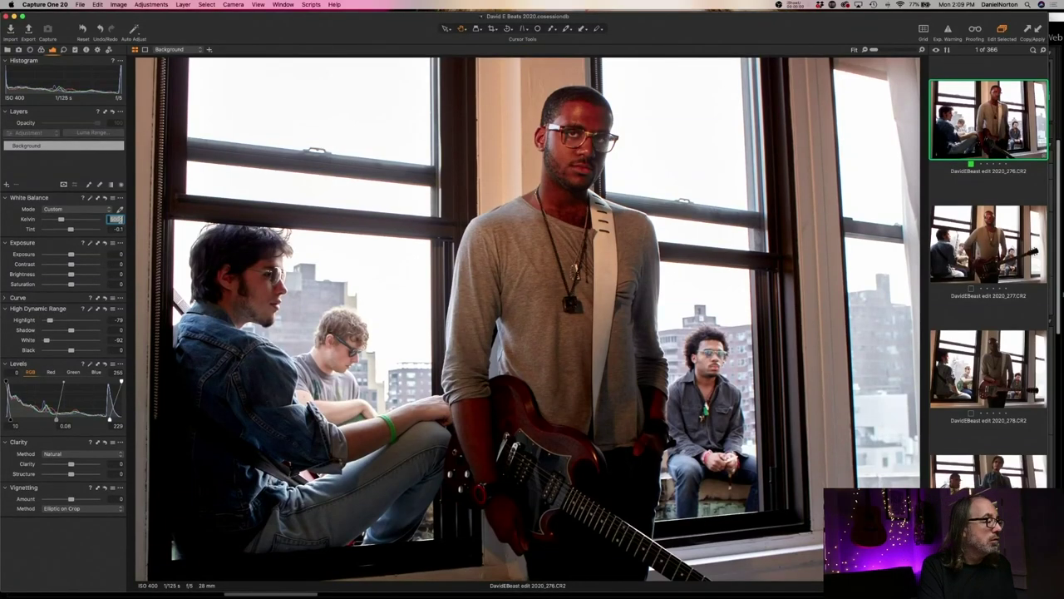
key(BackSpace)
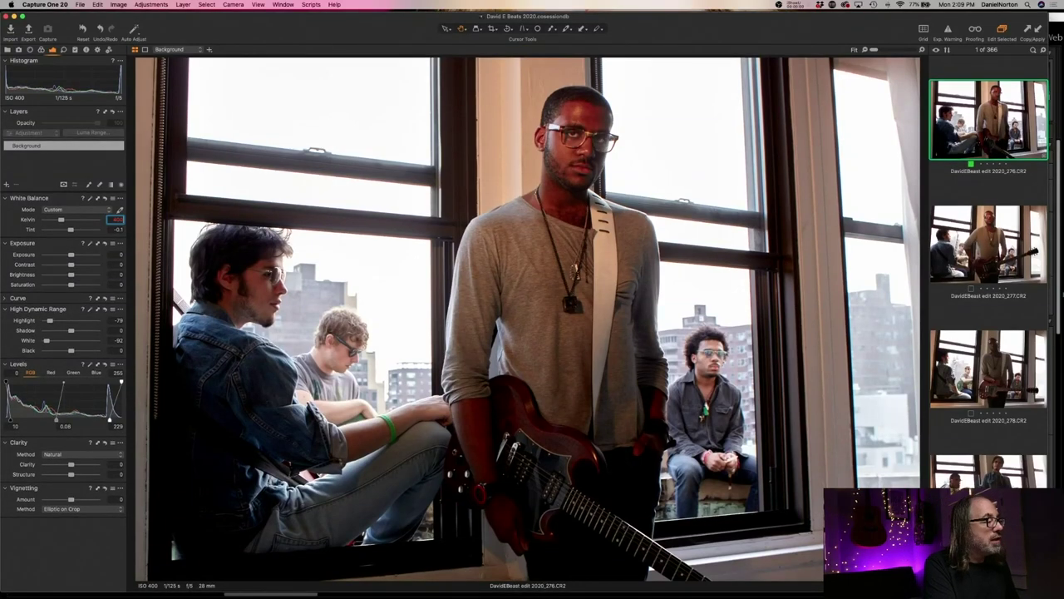
key(Return)
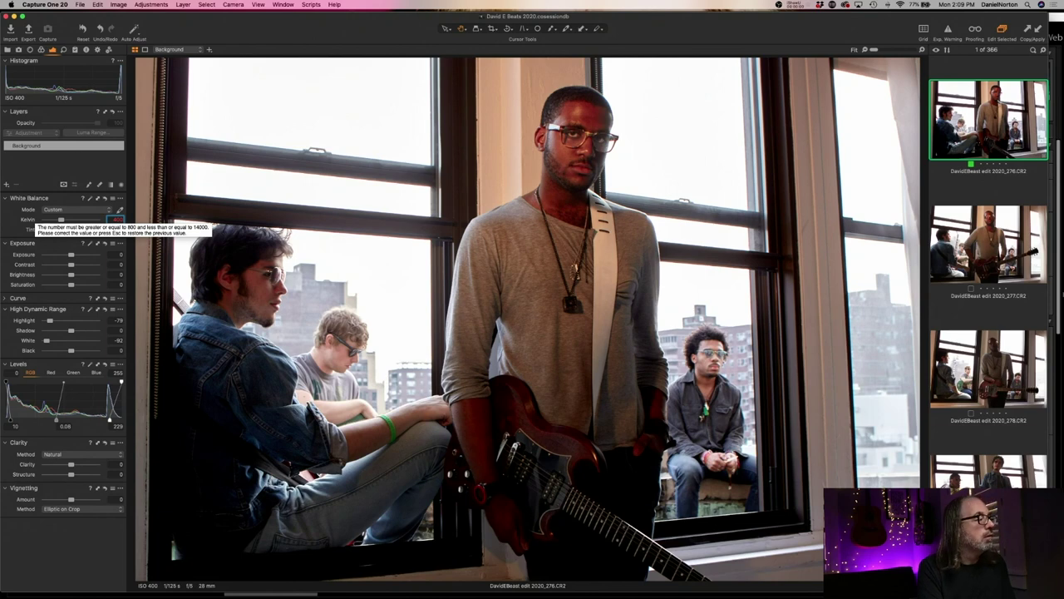
text(0)
key(Return)
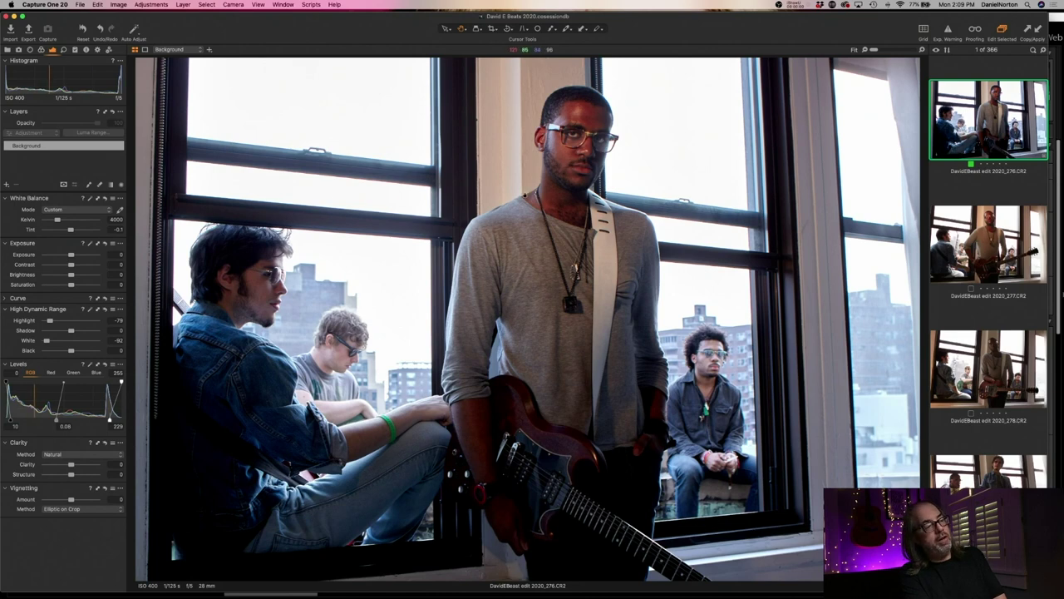
Set frame 276's white balance to 4500 Kelvin
click(117, 219)
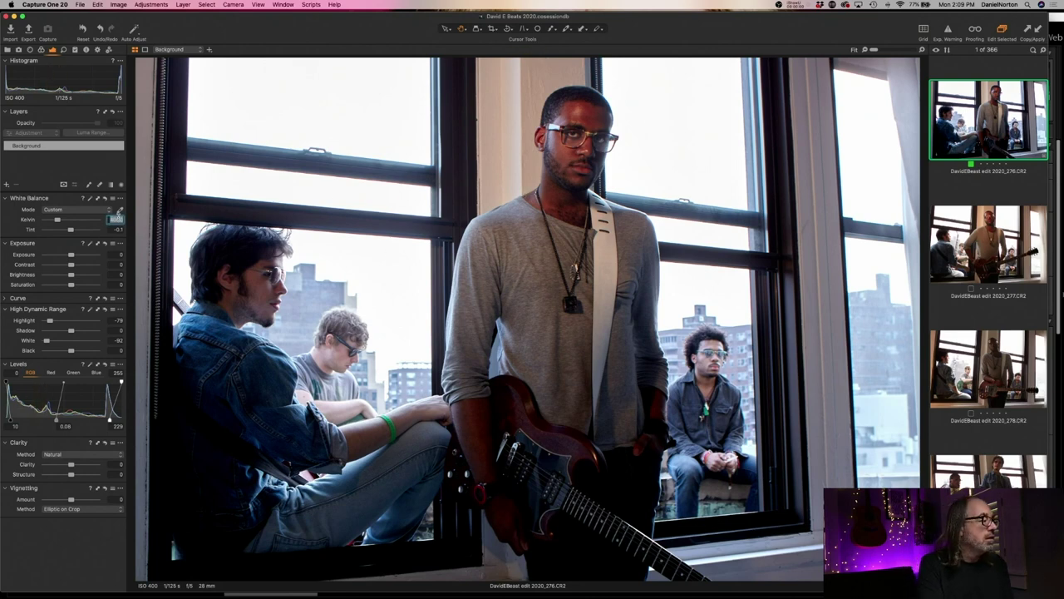
text(5)
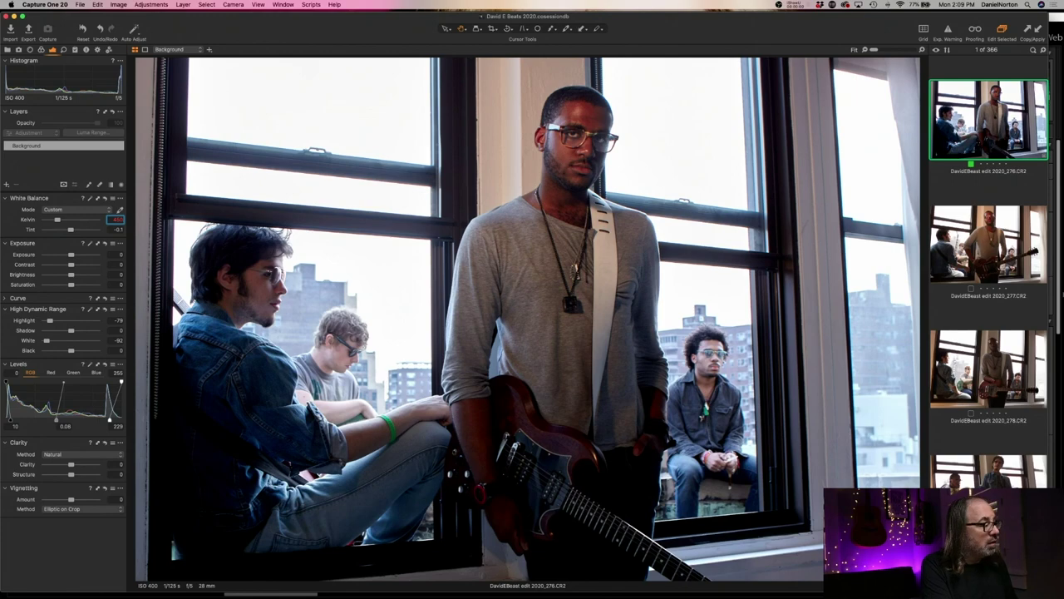
text(00)
key(Return)
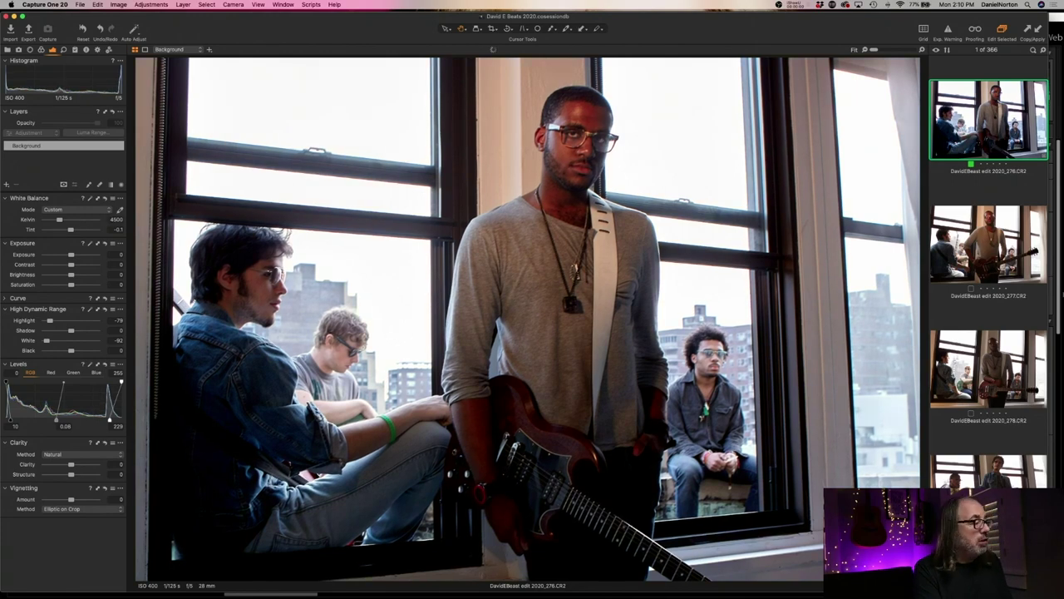
key(z)
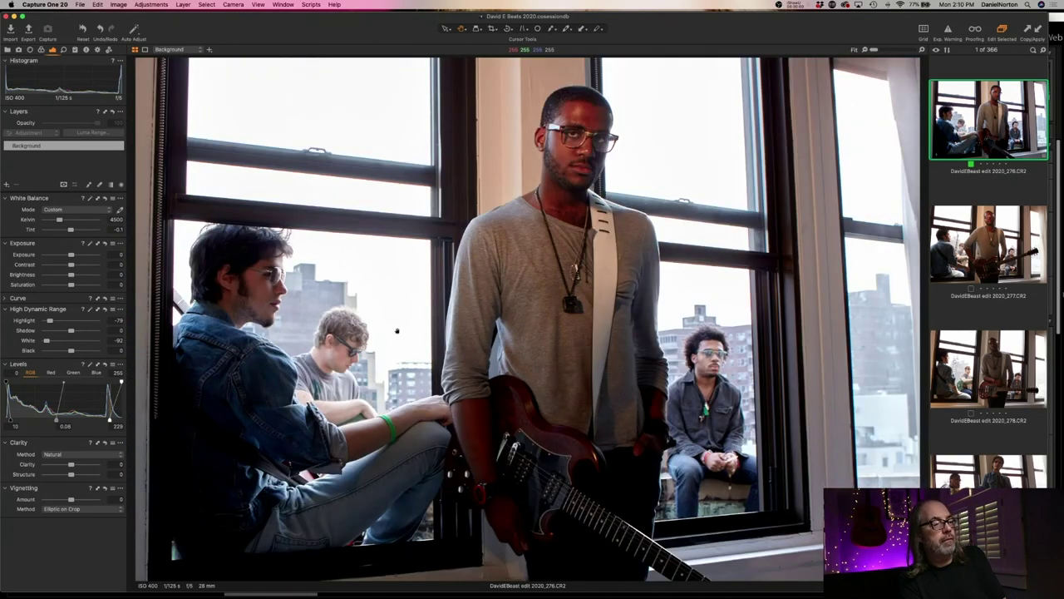
Compare the band photo with its earlier edit in Lightroom Classic, and return to Capture One
drag(416, 34, 432, 236)
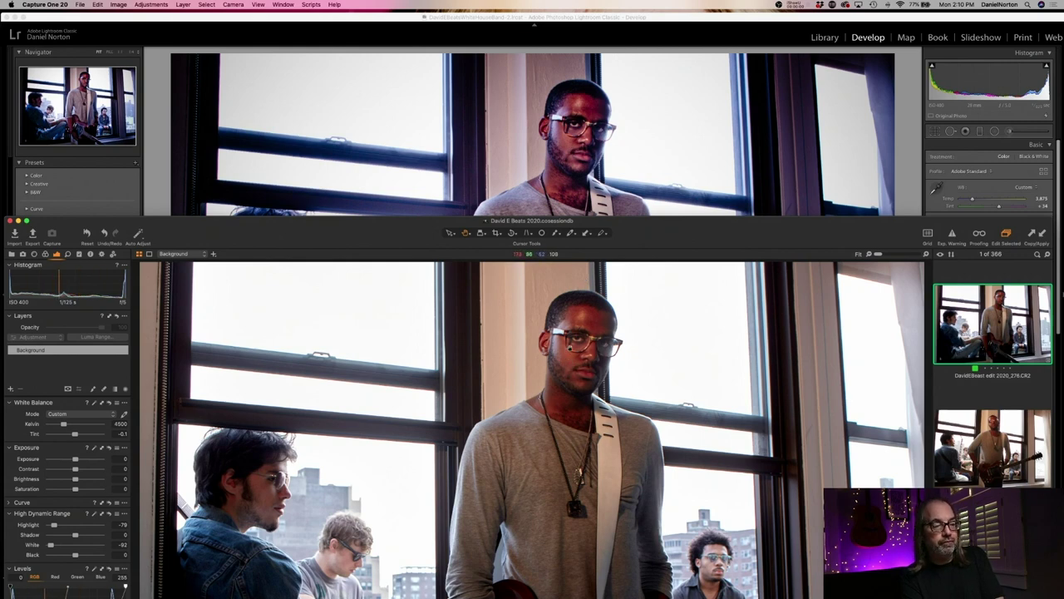
drag(682, 249, 718, 33)
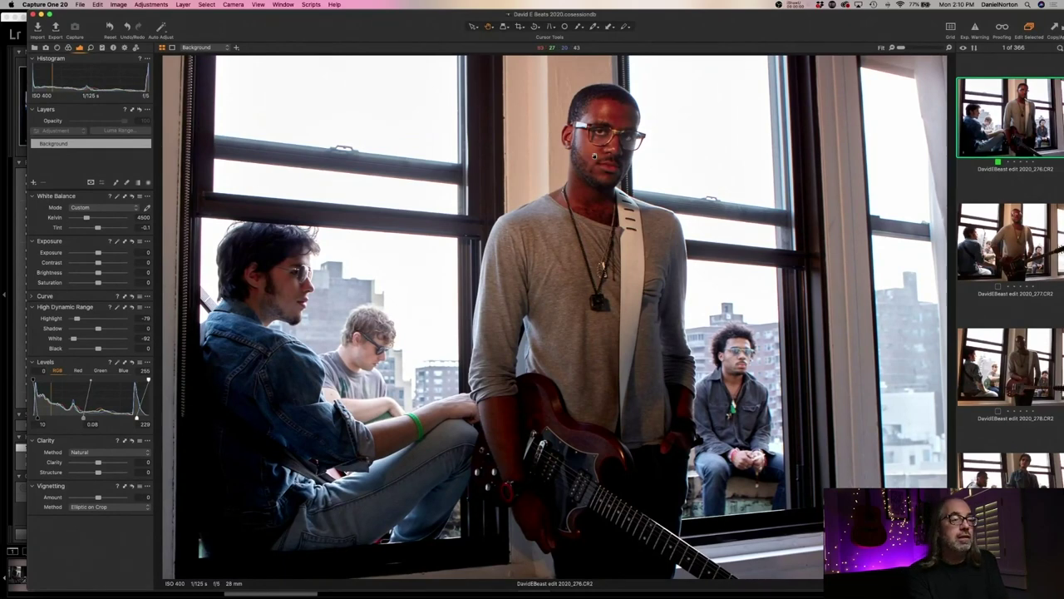
key(super+Tab)
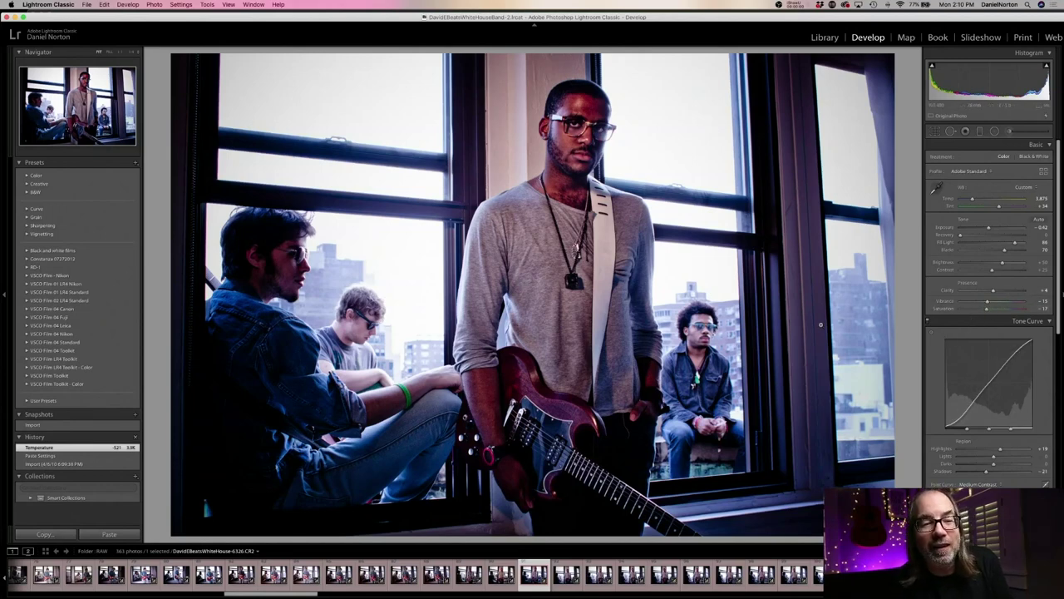
key(super+Tab)
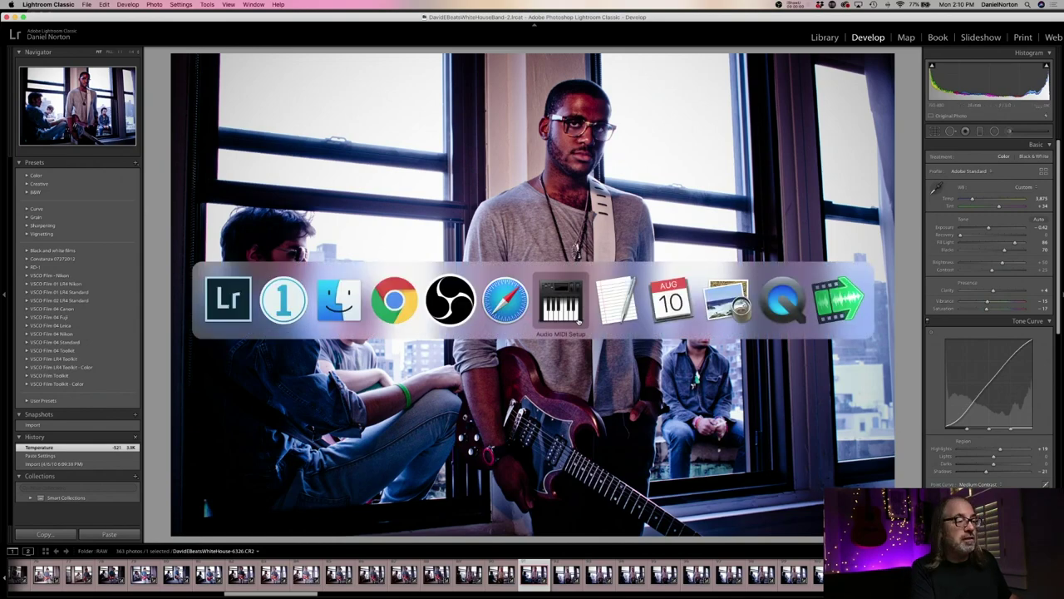
key(super+Tab)
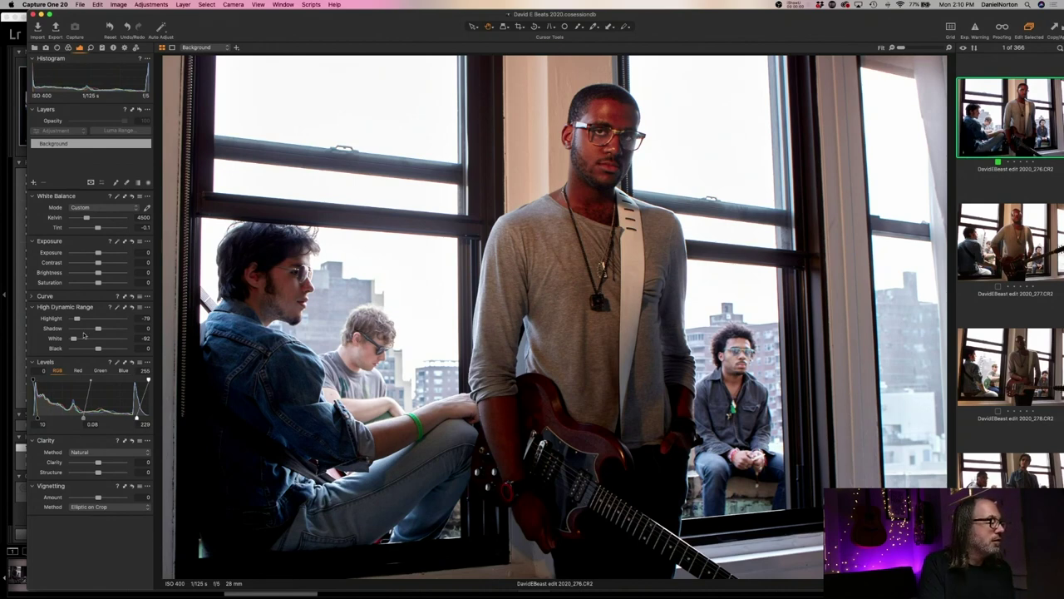
Try a Clarity of 75 on the photo while viewing the standing man's face at 100%, and reset it
click(33, 306)
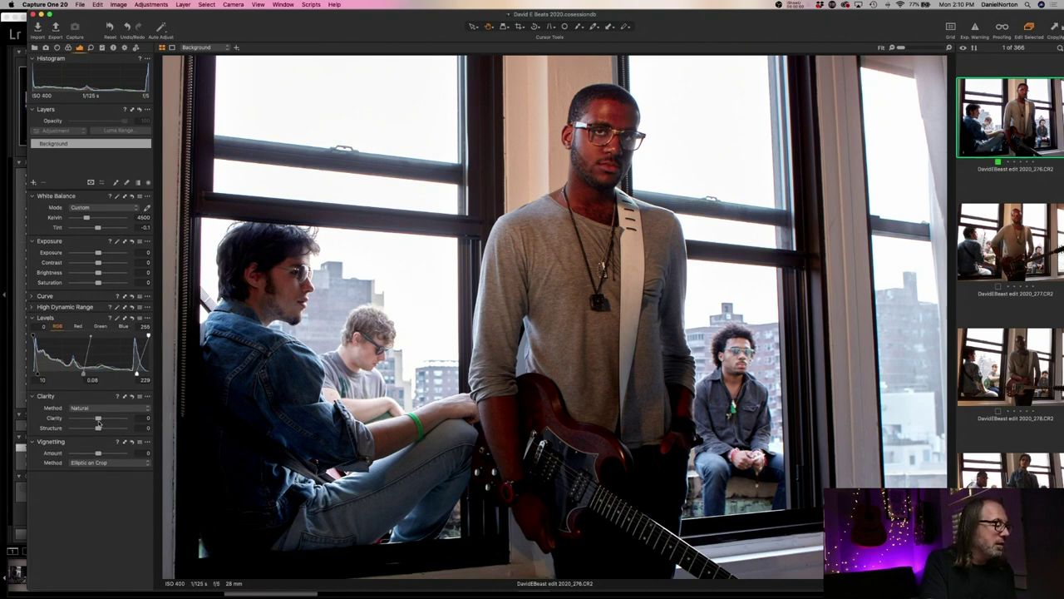
drag(98, 418, 99, 418)
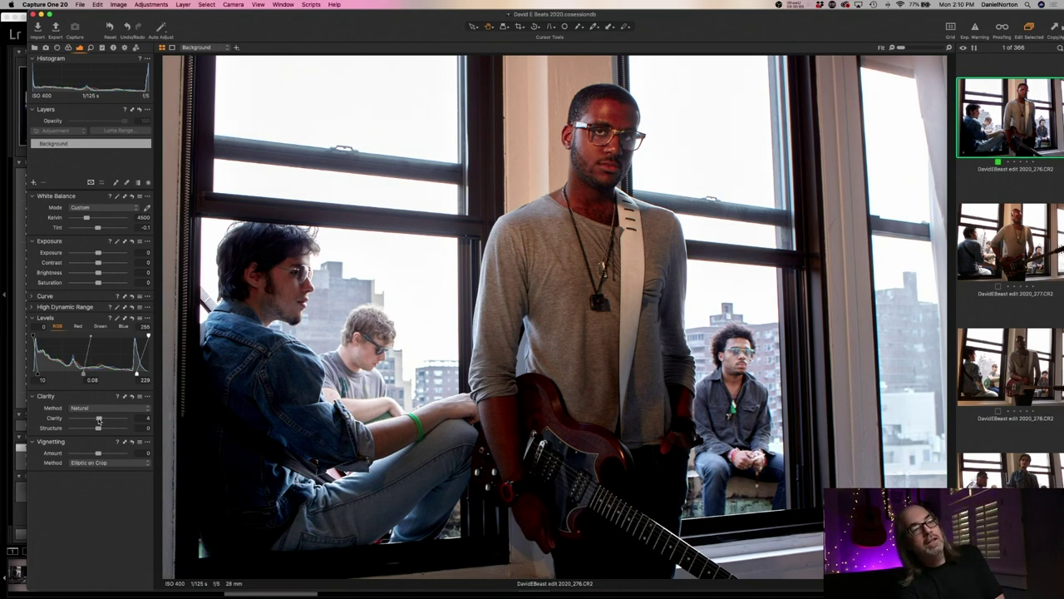
double_click(626, 234)
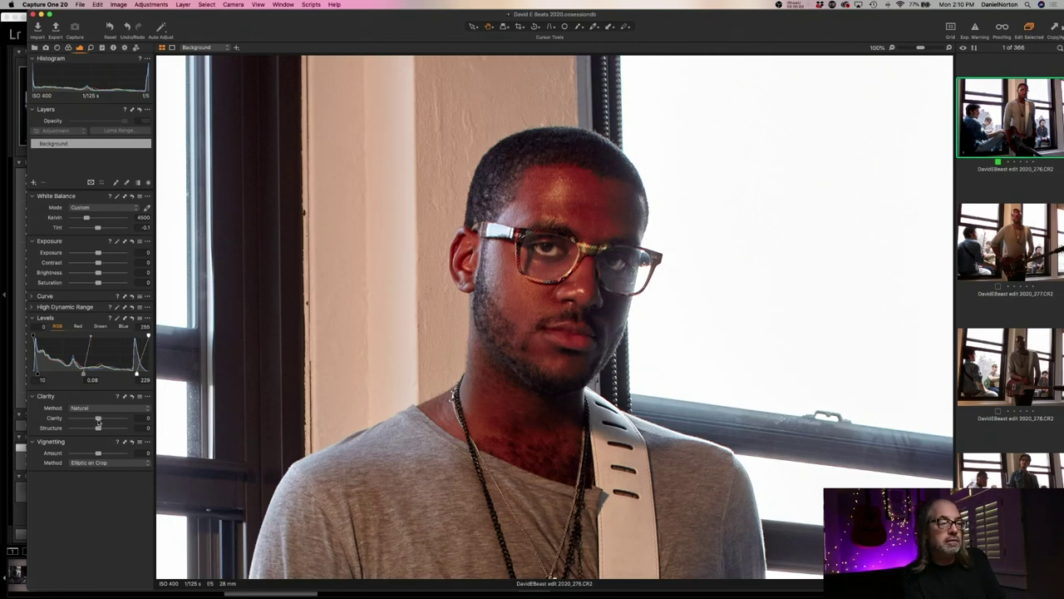
drag(99, 421, 118, 418)
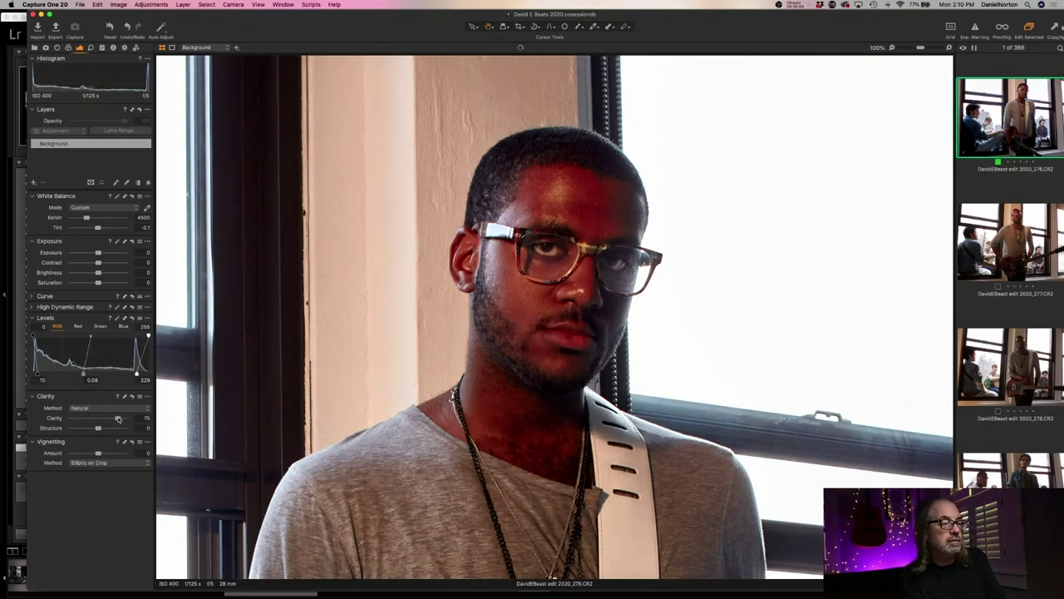
double_click(118, 418)
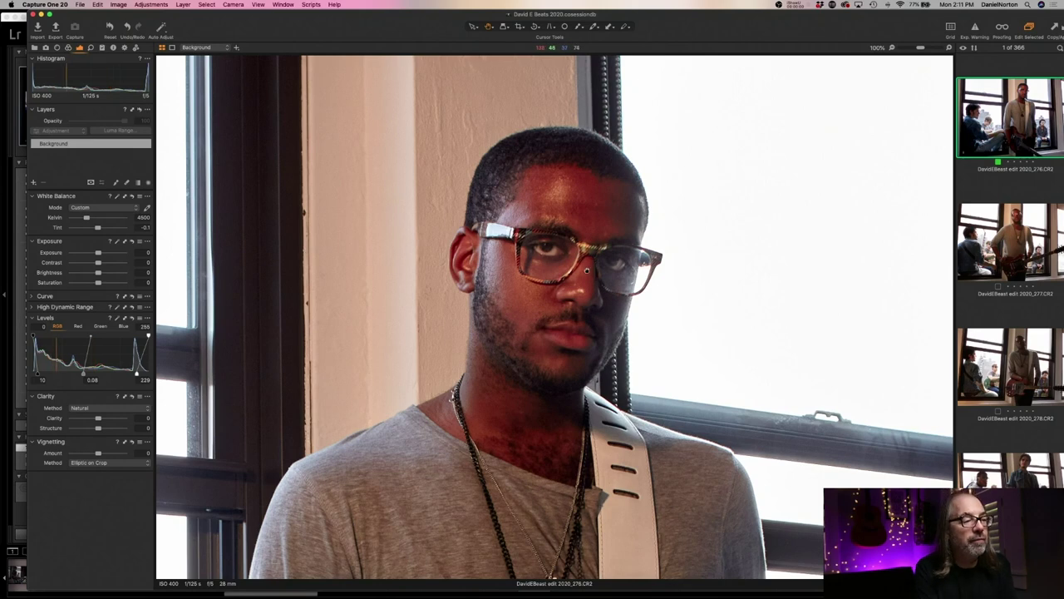
key(super+0)
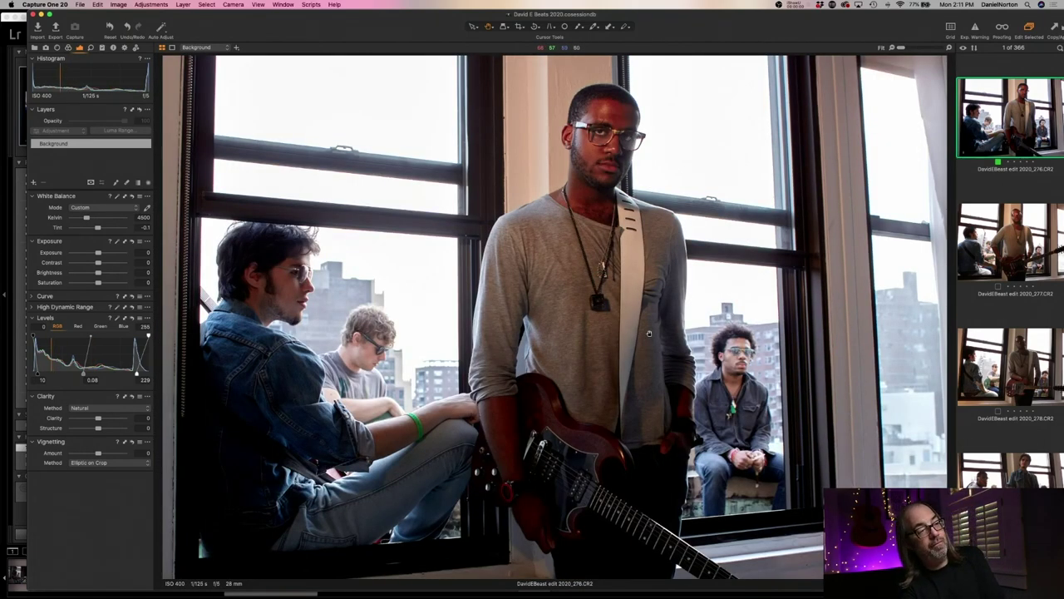
Inspect the face of the seated man in the denim jacket at 100%, and return to the full photo
click(298, 273)
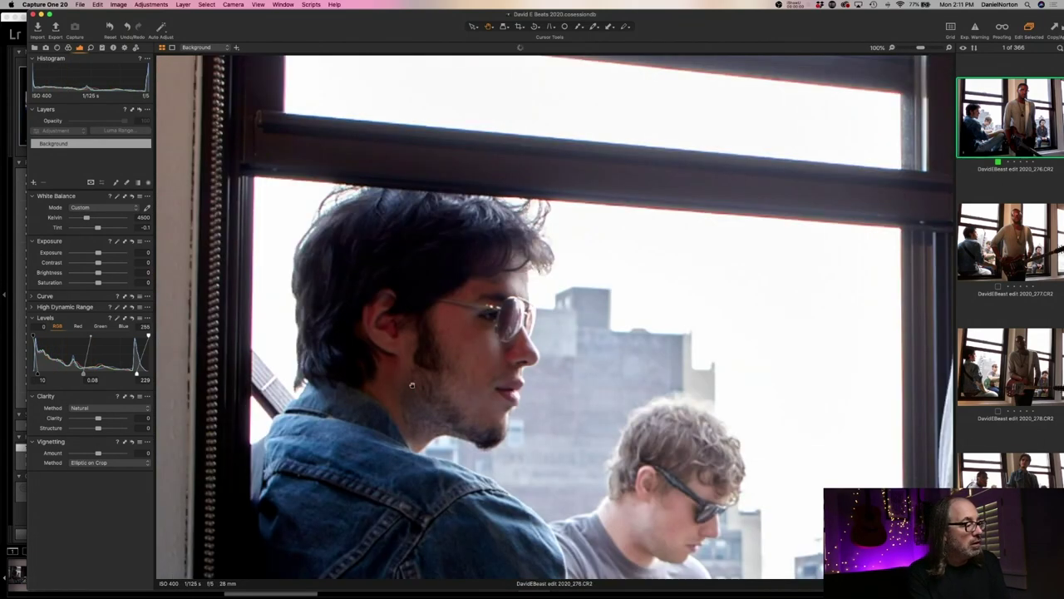
click(454, 363)
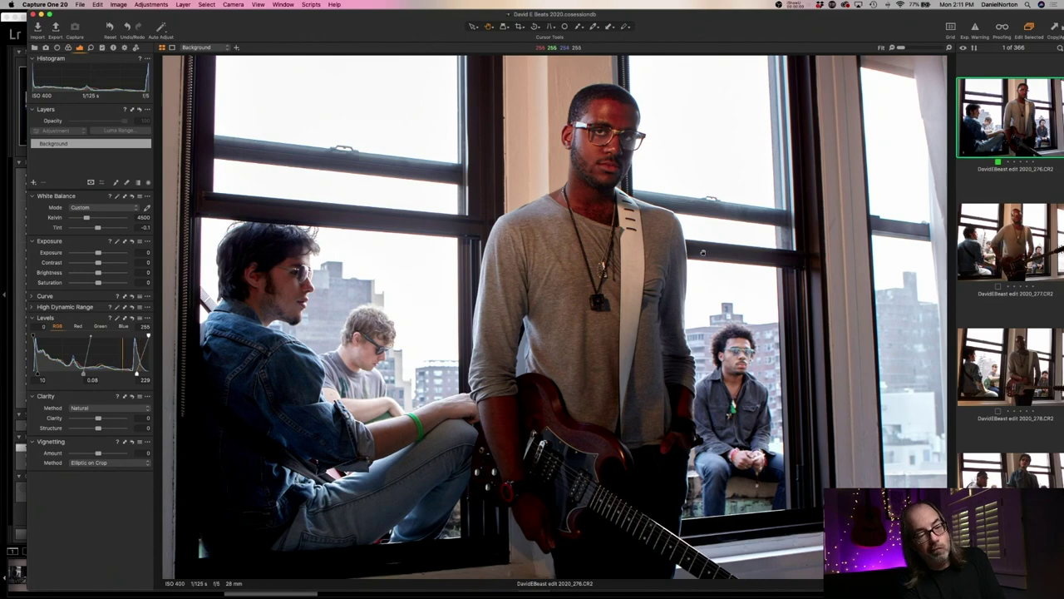
click(675, 235)
click(675, 235)
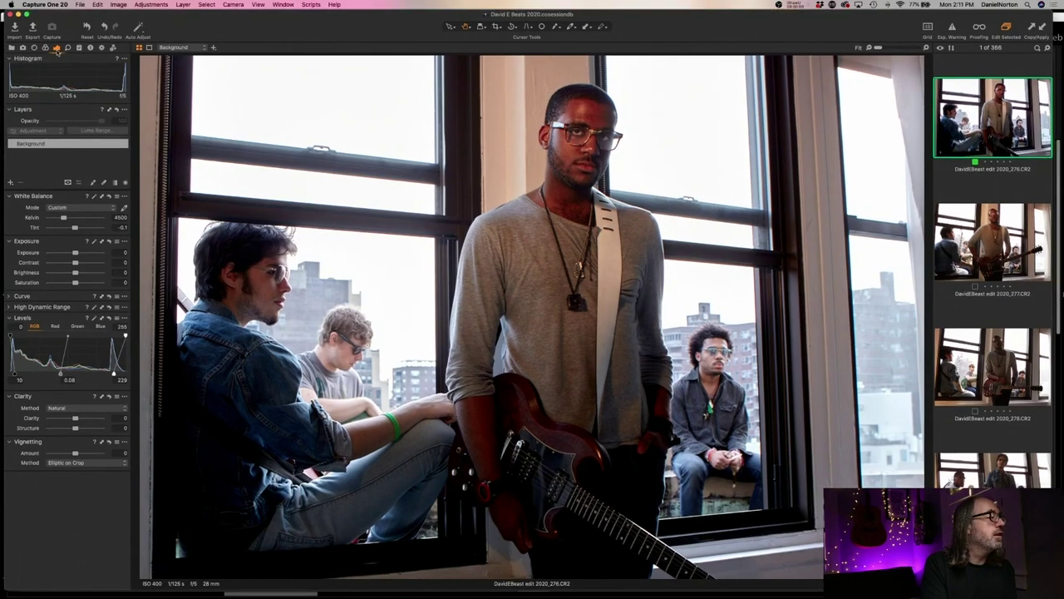
Hide Lightroom Classic and preview the old export DavidEBeatsWhiteHouse-6326.jpg on the Desktop in Finder
drag(314, 41, 270, 94)
double_click(270, 94)
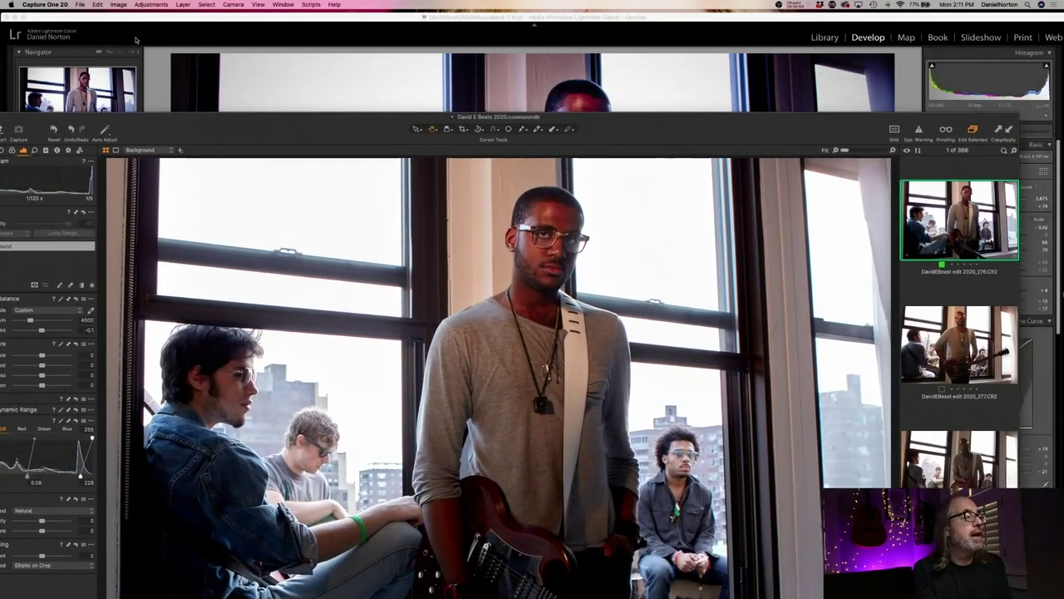
key(super+h)
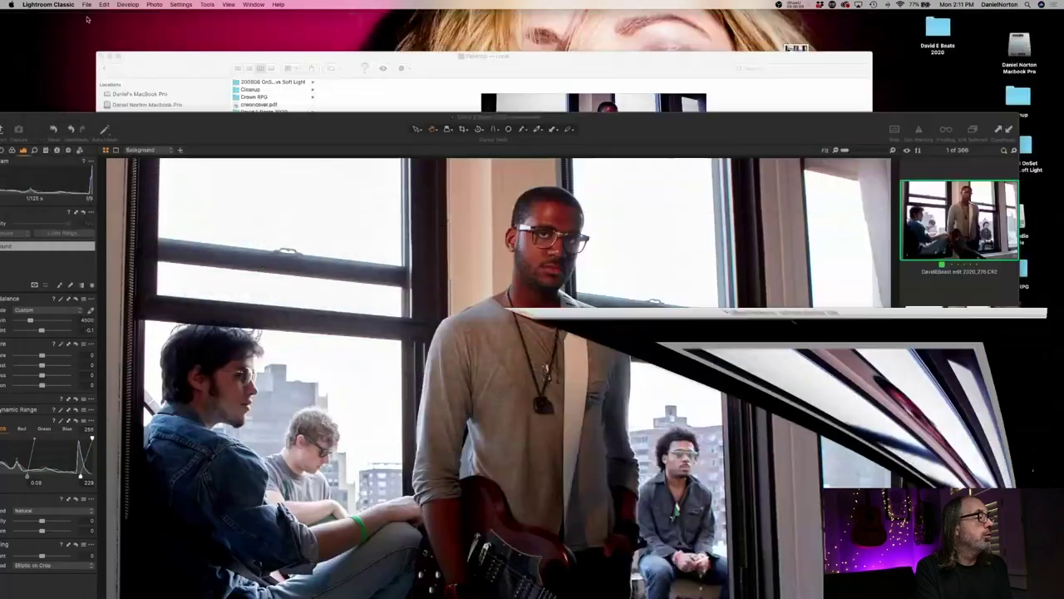
click(335, 64)
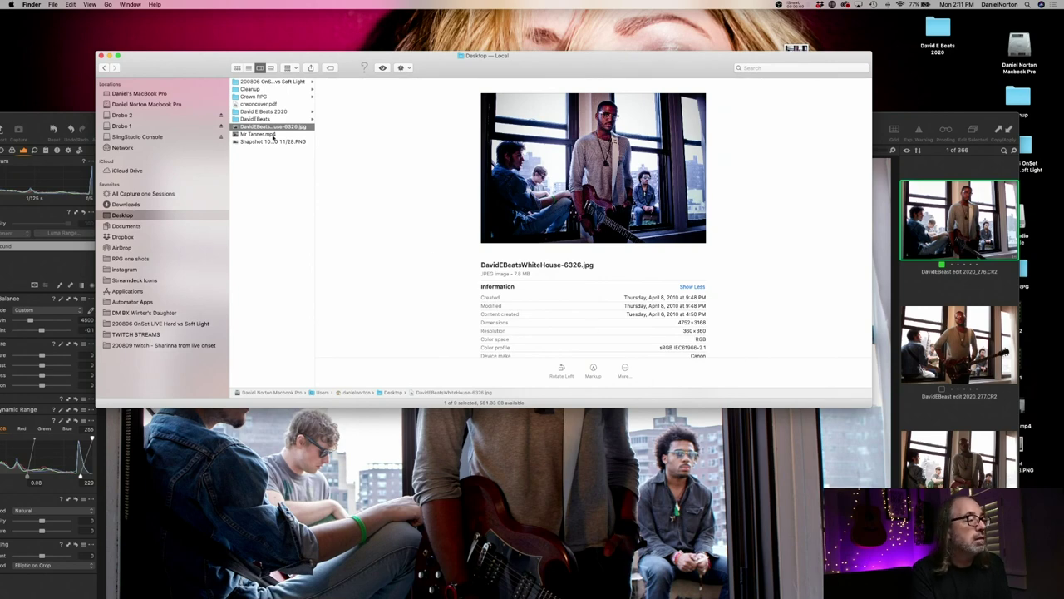
click(276, 159)
click(266, 119)
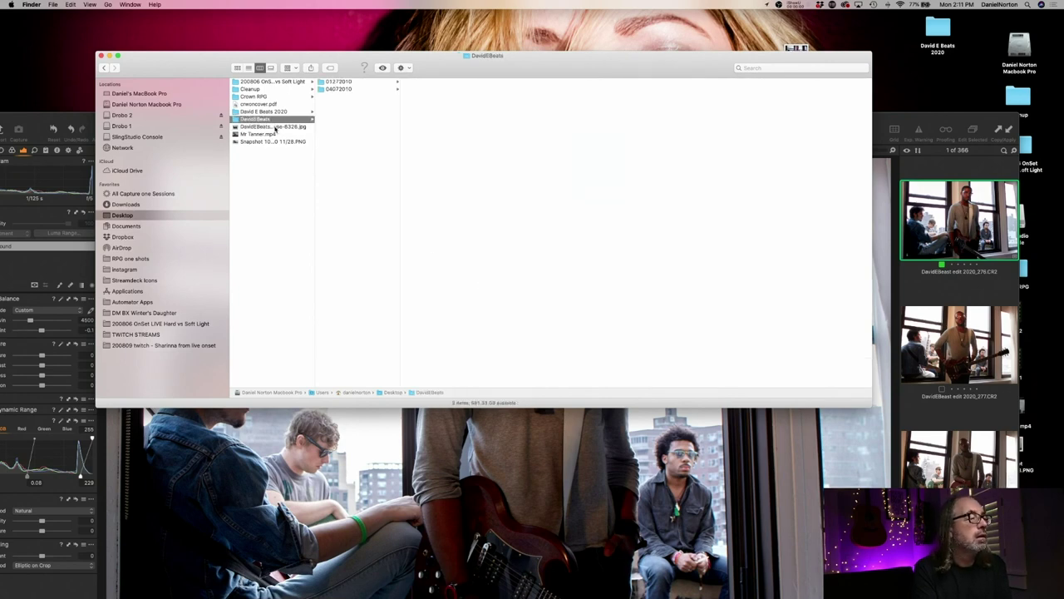
click(275, 127)
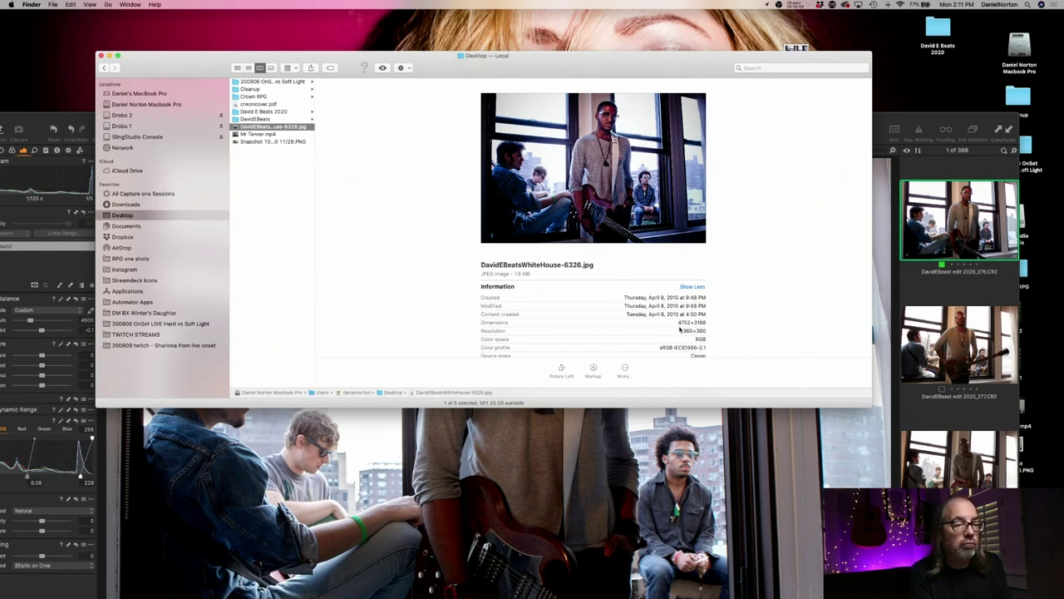
Return to Capture One and select the Full size PSD process recipe among the output settings
click(912, 119)
double_click(376, 123)
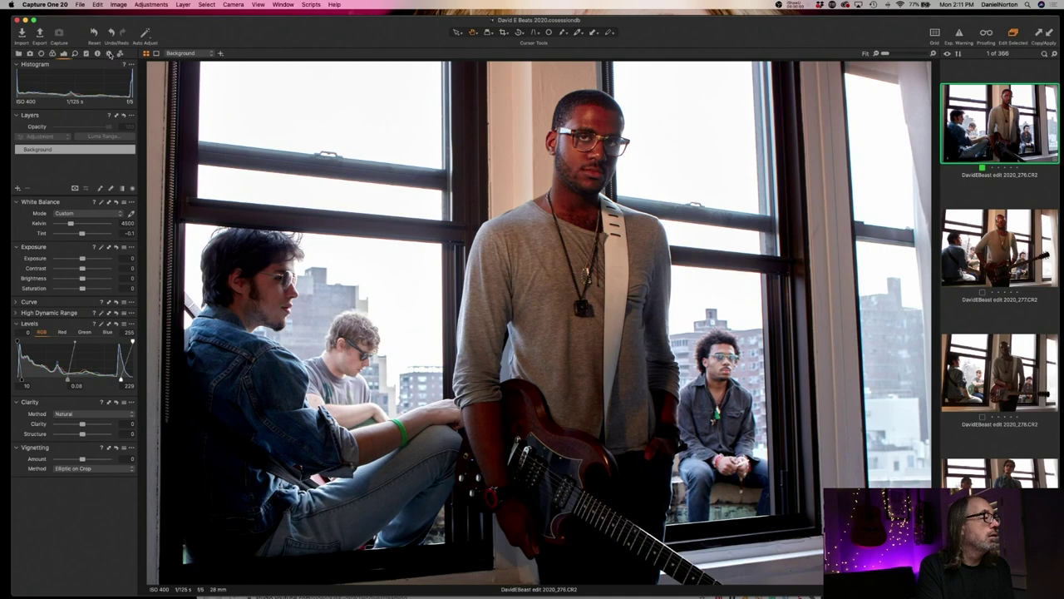
click(109, 53)
click(44, 87)
scroll(64, 104, down, 1)
scroll(64, 106, down, 1)
scroll(64, 106, up, 2)
scroll(54, 85, down, 1)
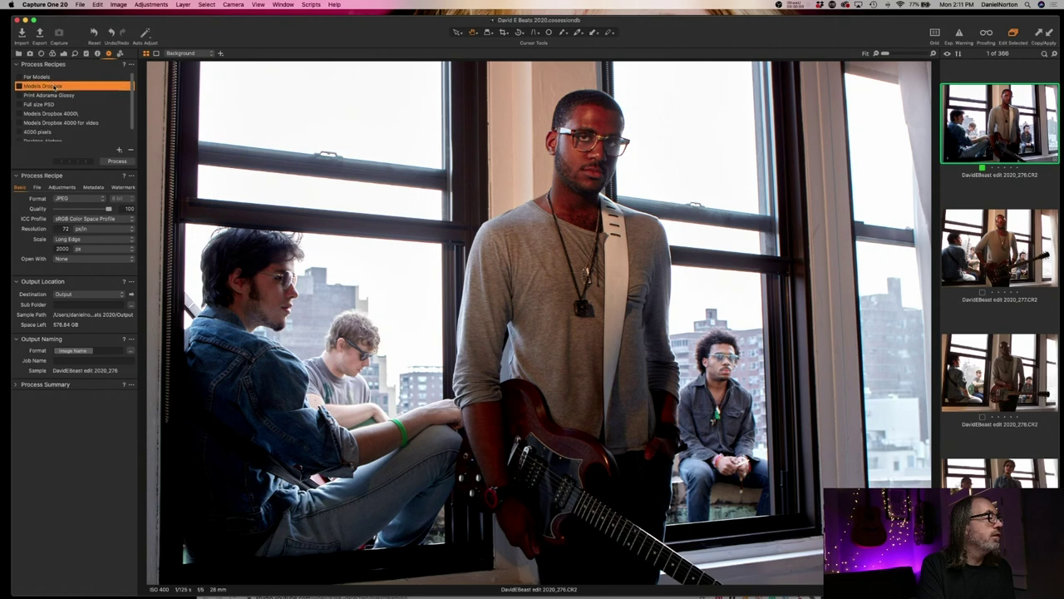
click(43, 105)
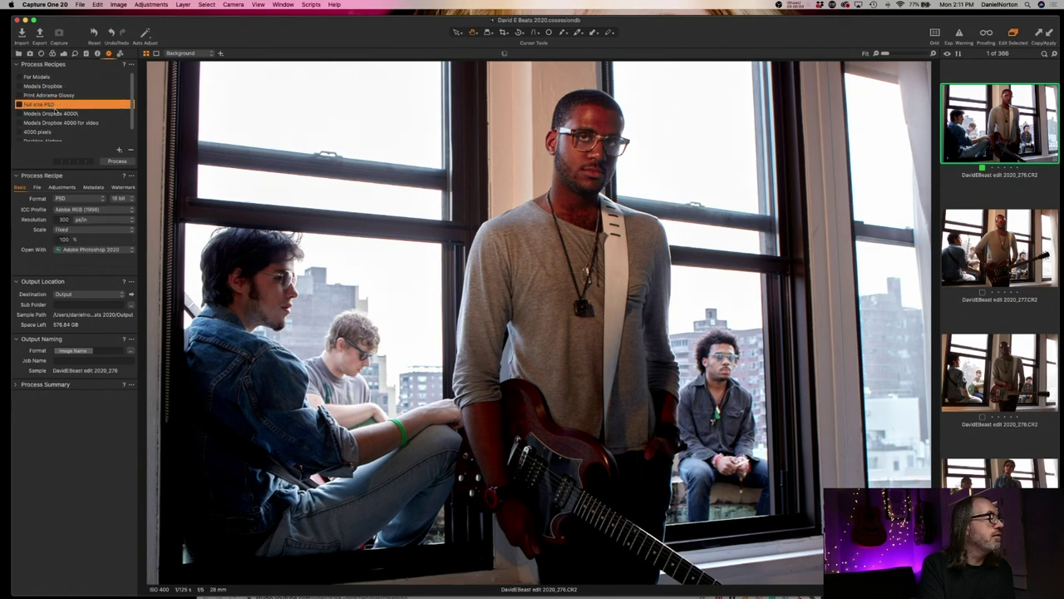
Set the Full size PSD recipe to JPEG with the sRGB Color Space Profile, opening with None, and process the photo
click(83, 199)
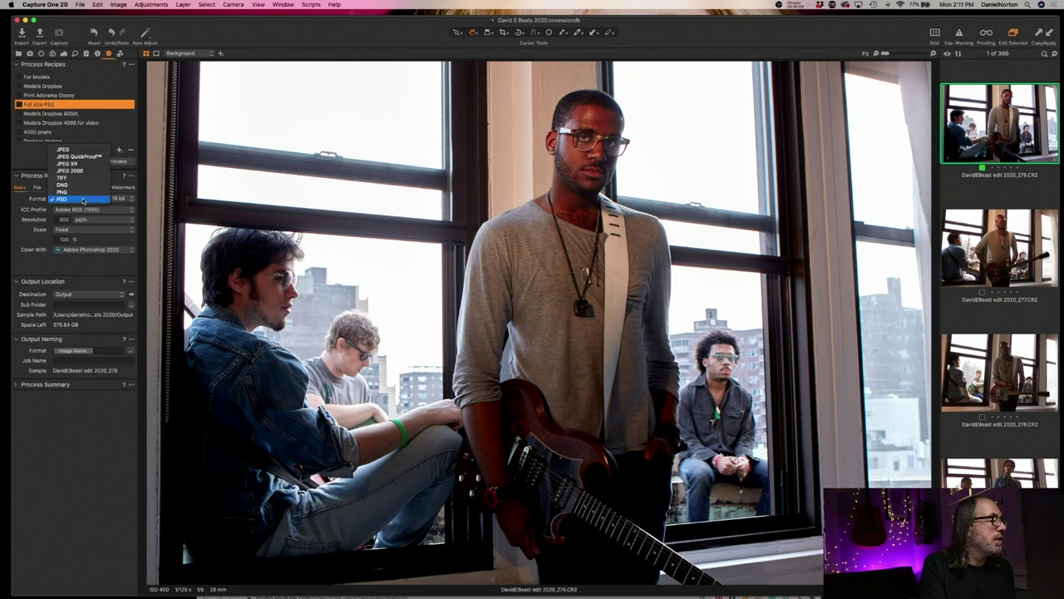
click(73, 149)
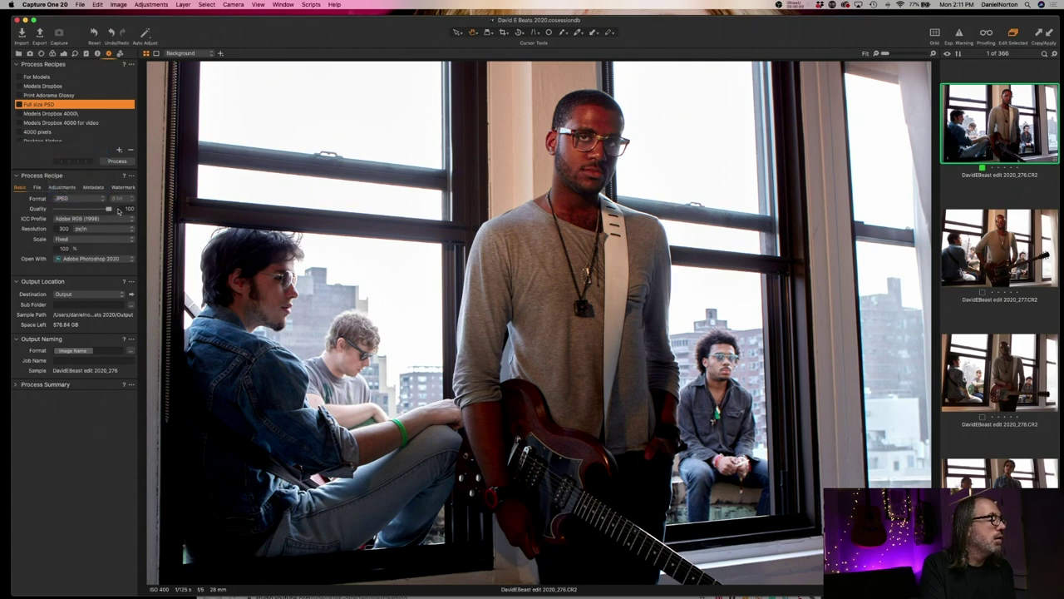
click(93, 219)
click(86, 226)
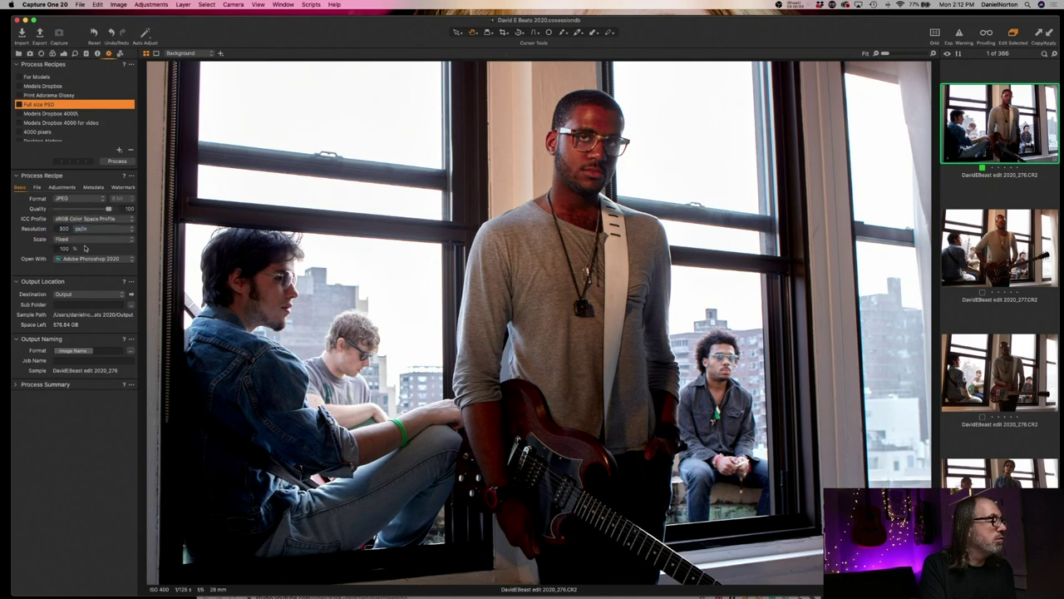
click(100, 261)
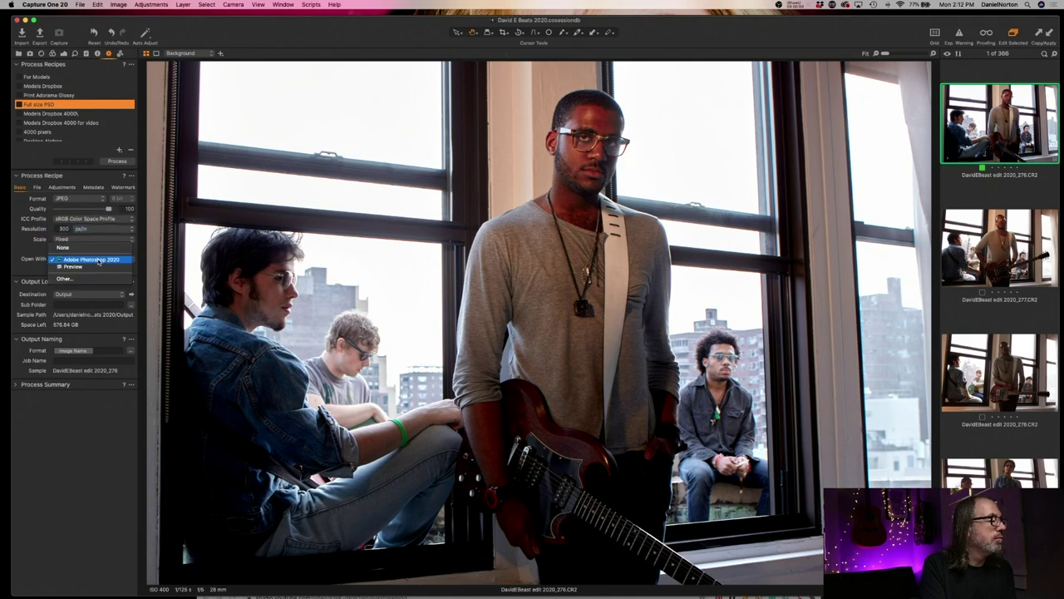
click(83, 248)
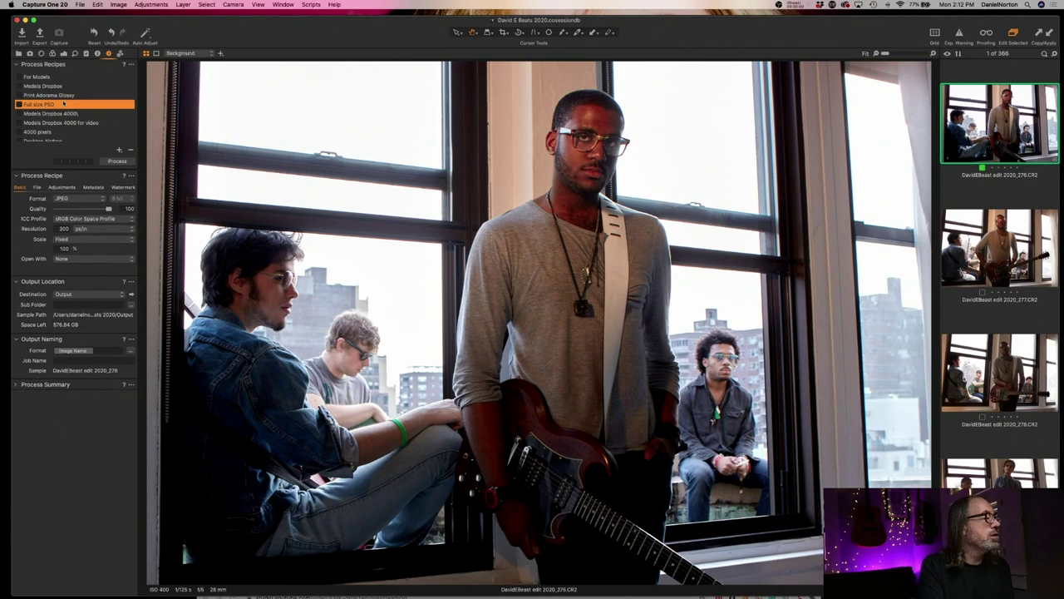
click(118, 161)
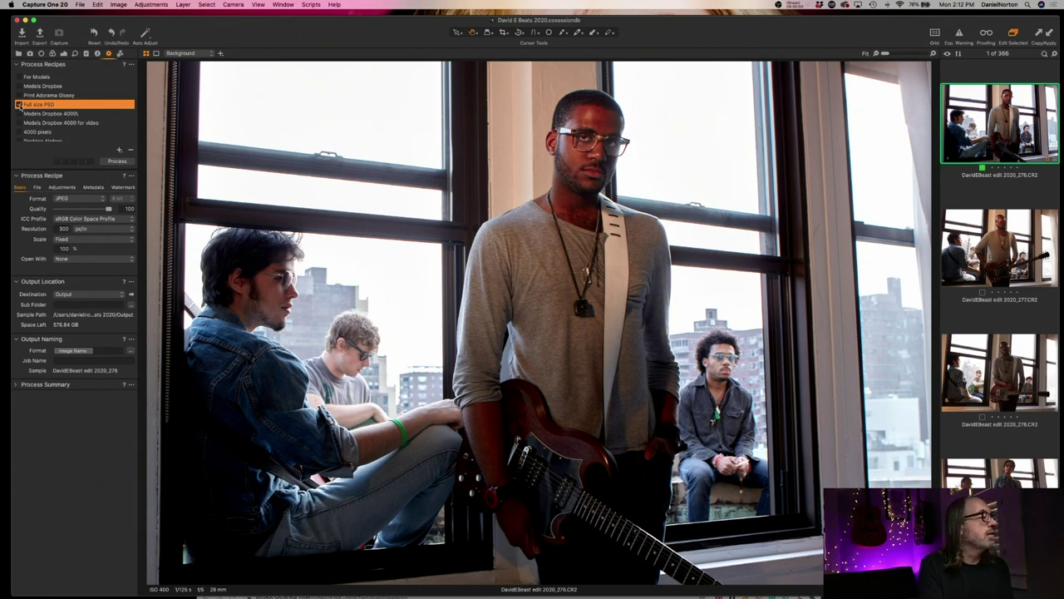
Restore the Full size PSD recipe's format to PSD and its ICC profile to Adobe RGB (1998)
click(81, 199)
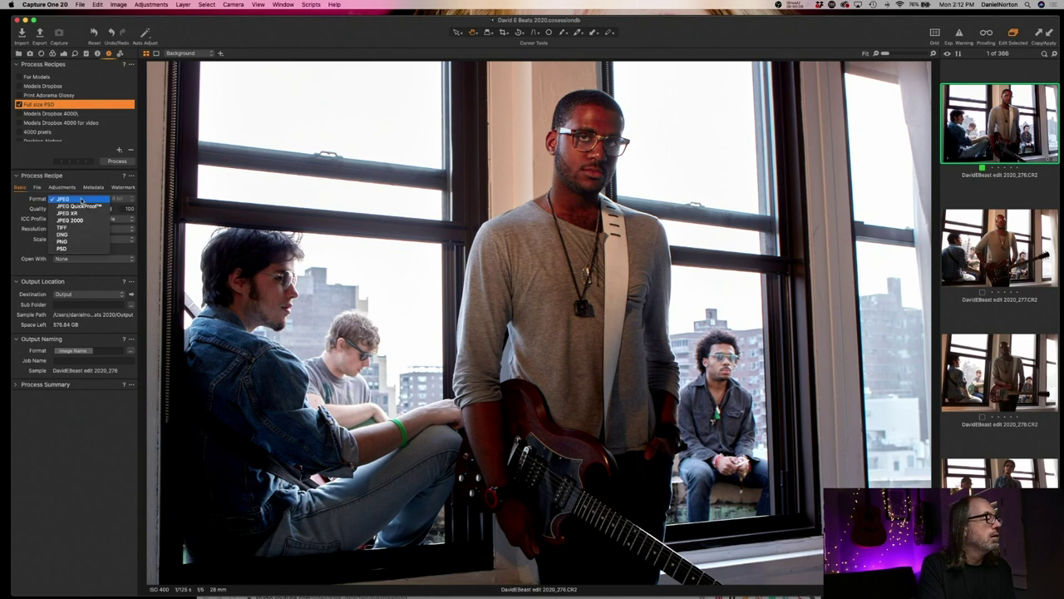
click(82, 247)
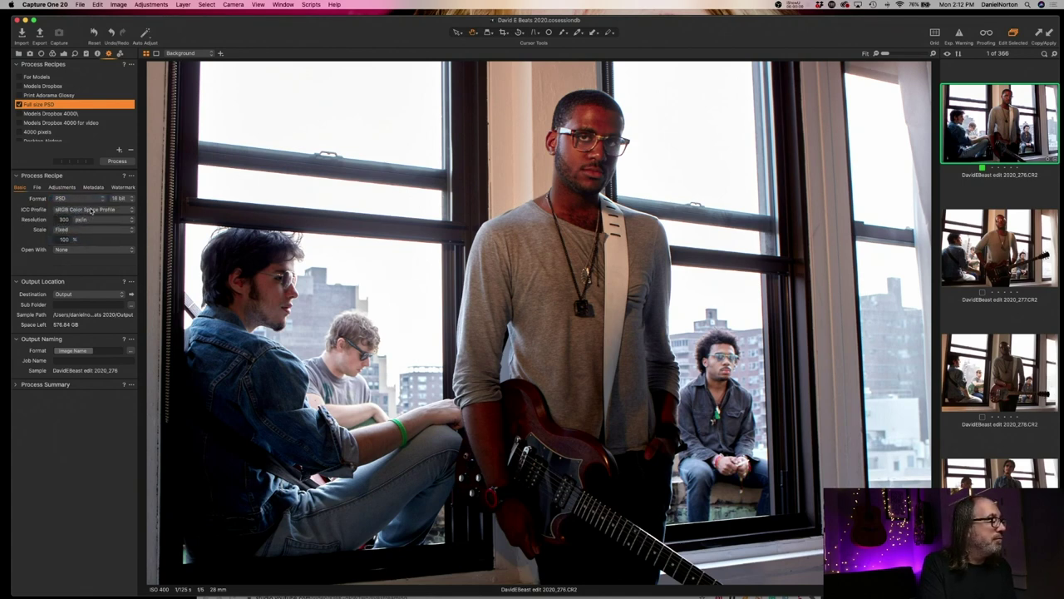
click(89, 250)
click(89, 264)
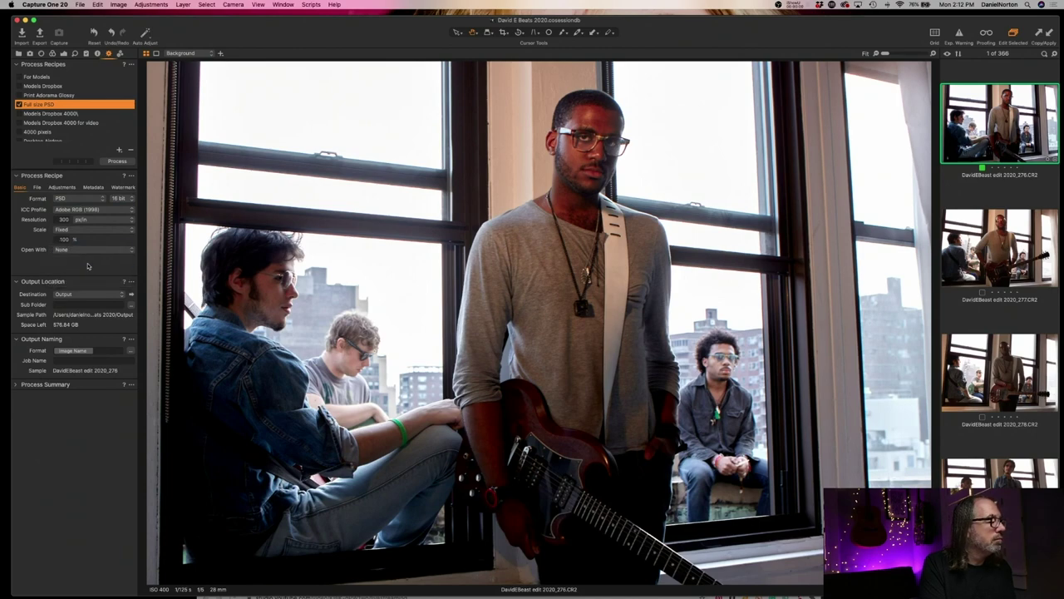
Minimize the Capture One window and reposition the Finder window previewing DavidEBeatsWhiteHouse-6326.jpg
click(25, 19)
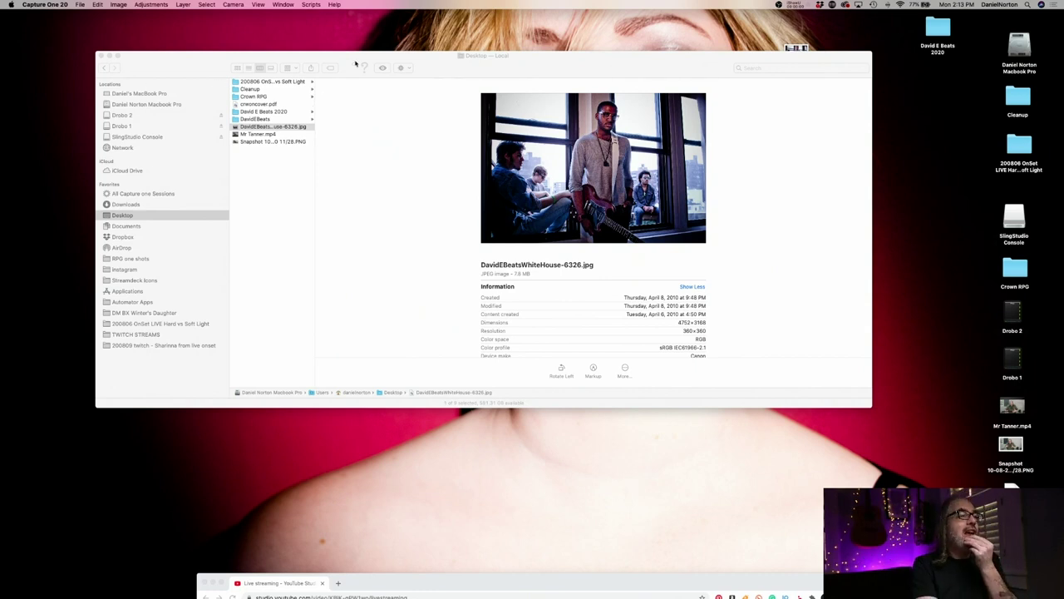
drag(356, 65, 346, 56)
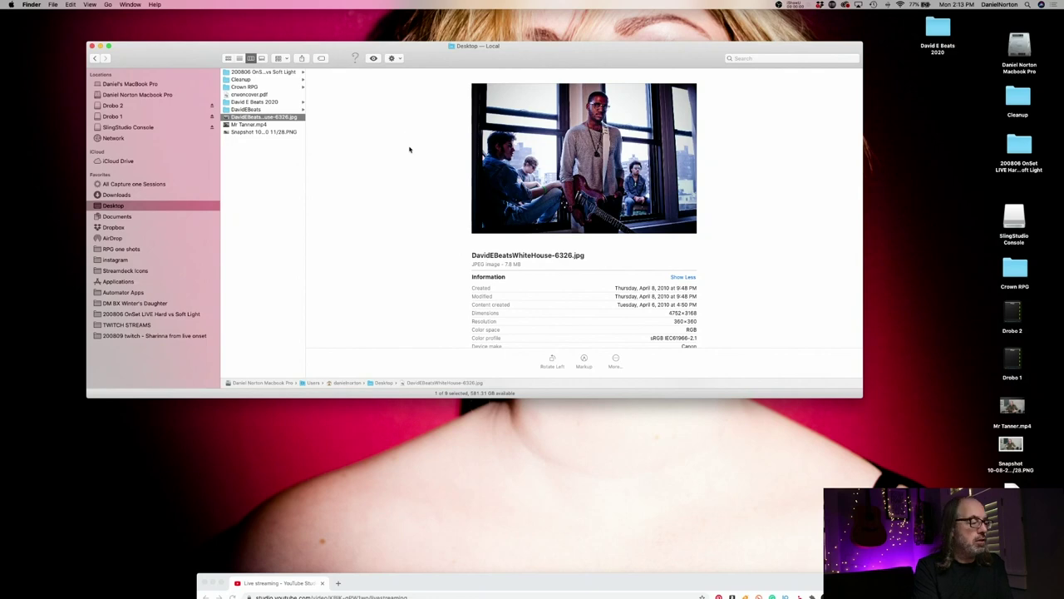
key(super+Tab)
key(super+Tab)
key(Escape)
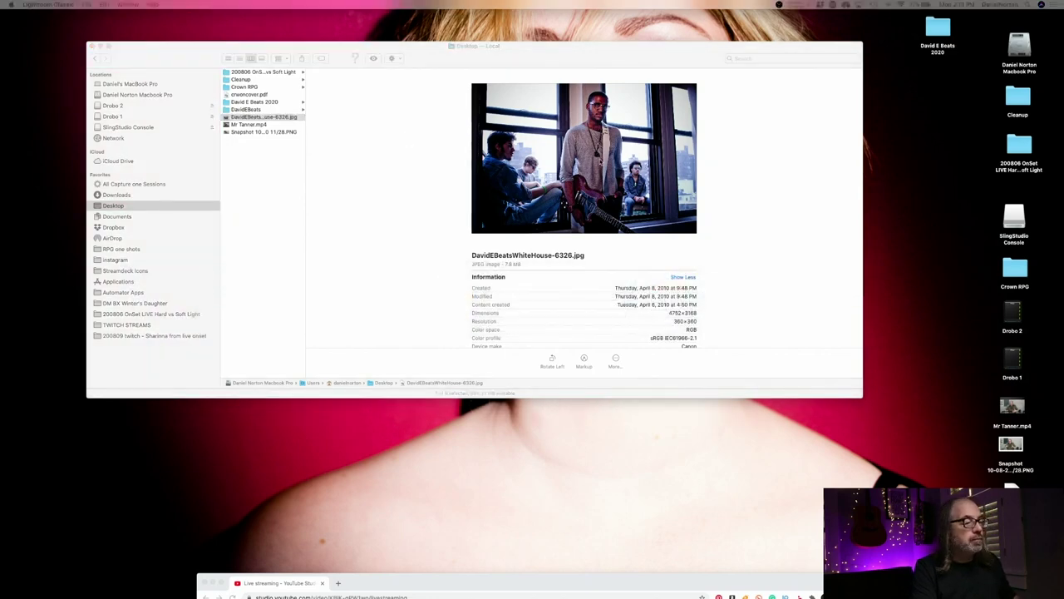
drag(325, 45, 294, 43)
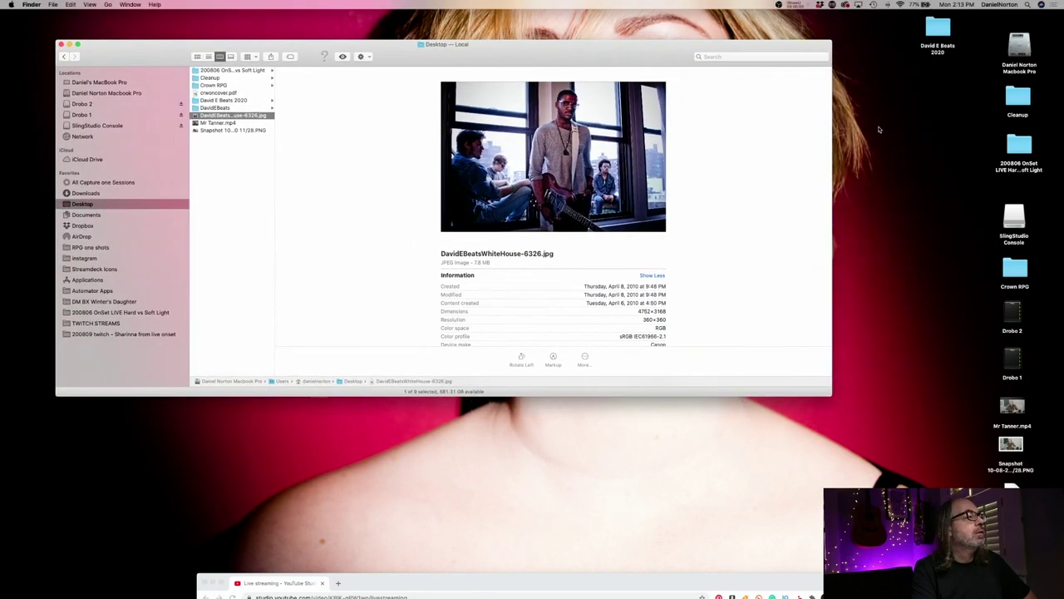
Move DavidEBeast edit 2020_276.jpg from the David E Beats 2020 folder's Output/PSD subfolder to the desktop and close that folder window
click(939, 30)
double_click(938, 30)
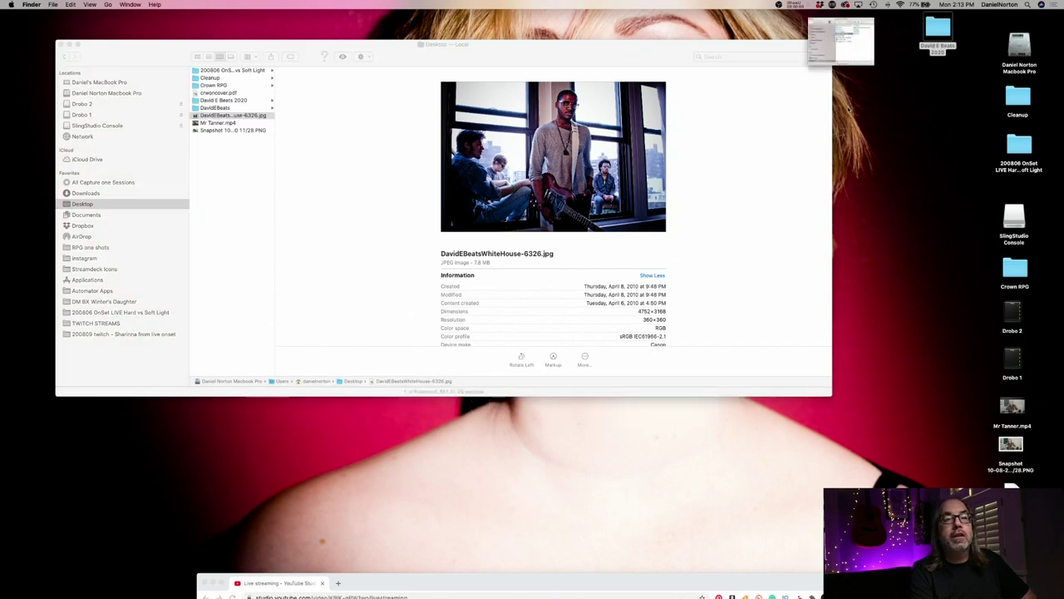
click(300, 94)
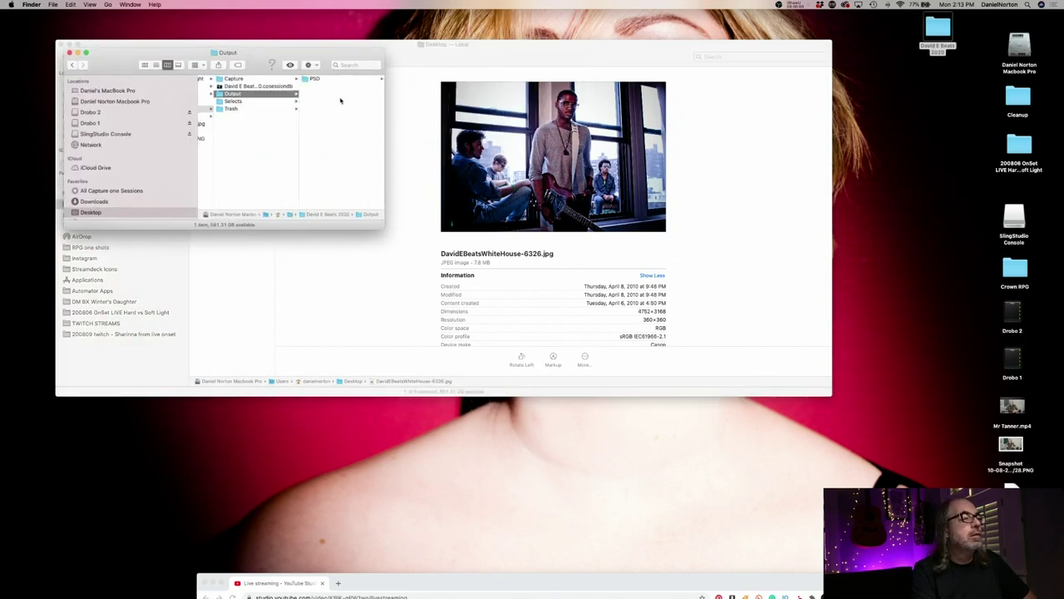
click(316, 81)
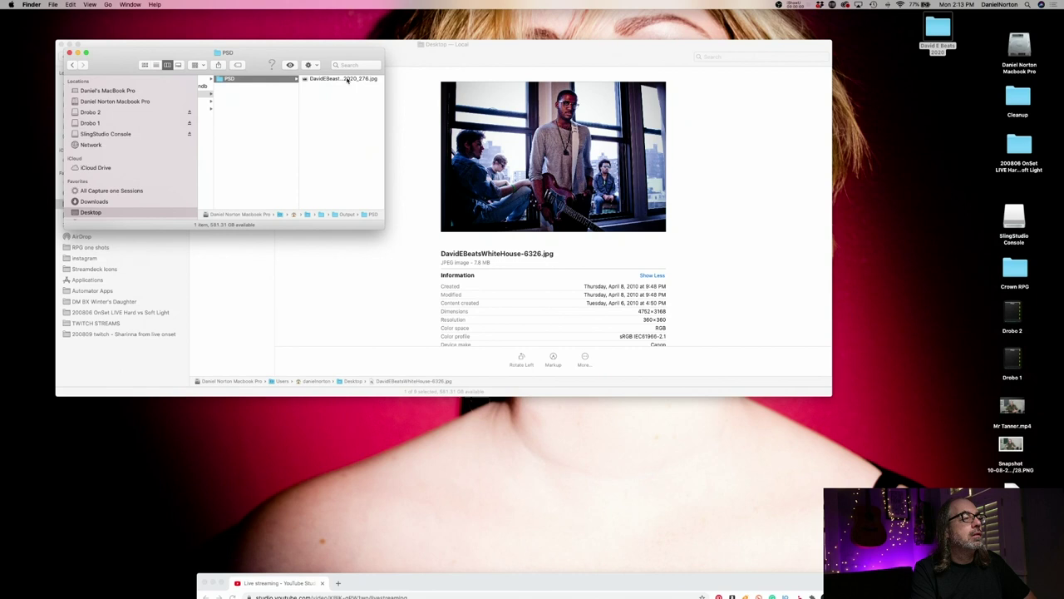
click(345, 81)
drag(197, 76, 906, 170)
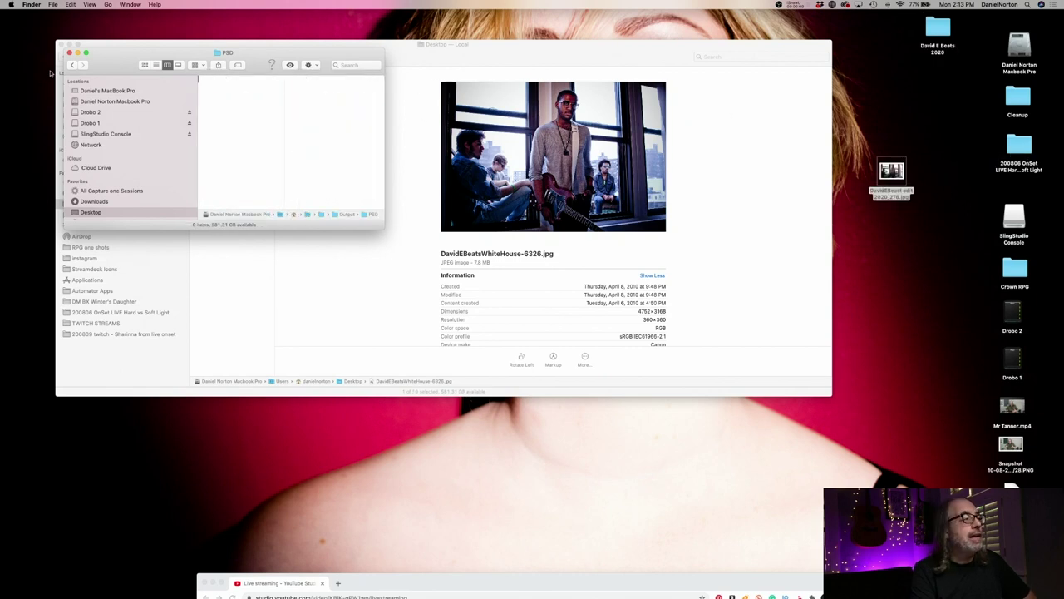
click(69, 52)
Lower the Desktop Finder window and place DavidEBeatsWhiteHouse-6326.jpg and DavidEBeast edit 2020_276.jpg next to each other on the desktop
drag(145, 46, 230, 183)
drag(717, 167, 734, 93)
drag(795, 54, 565, 133)
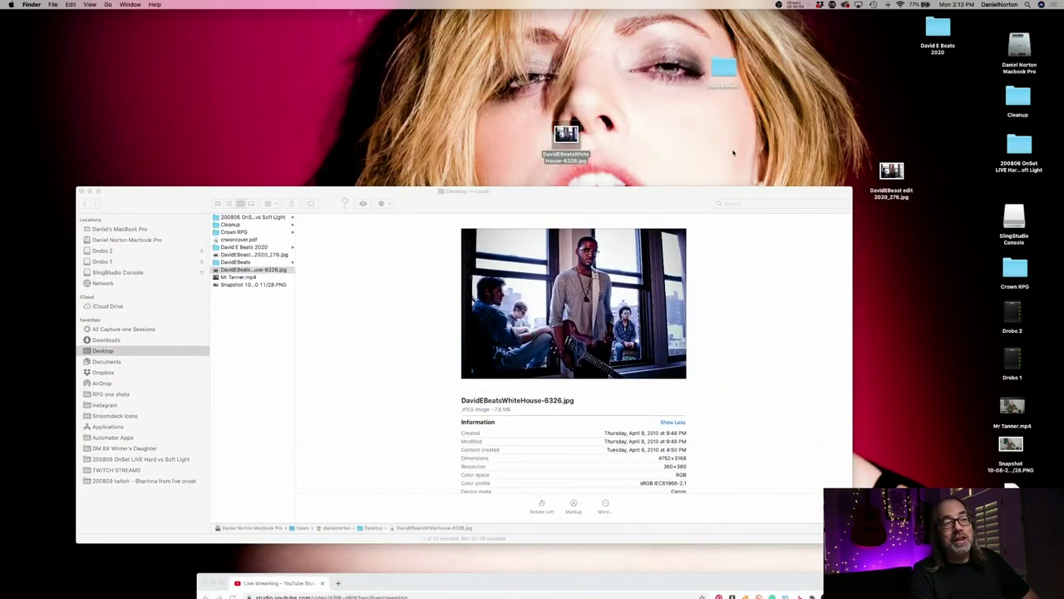
drag(891, 170, 618, 136)
Open the original JPEG and the 2020 edit in separate Preview windows, shrink both and arrange them for a side-by-side comparison
double_click(565, 135)
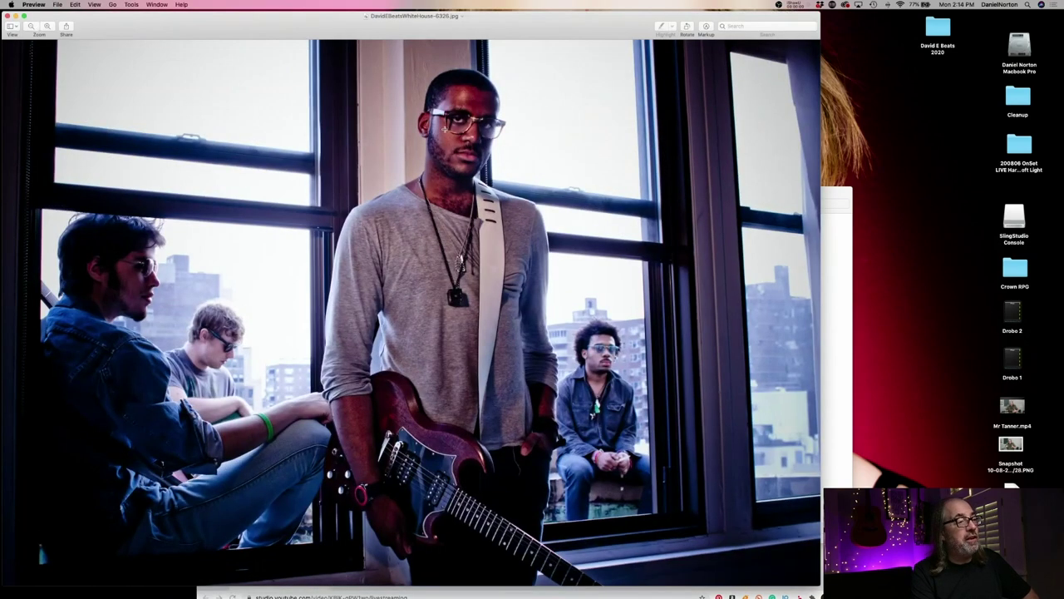
drag(819, 11, 552, 56)
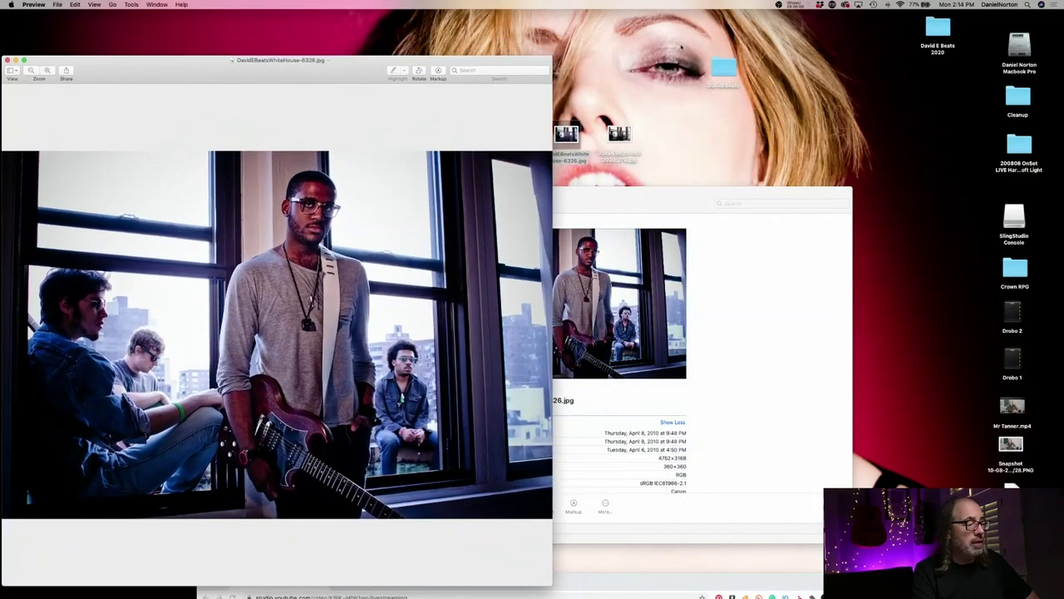
click(614, 141)
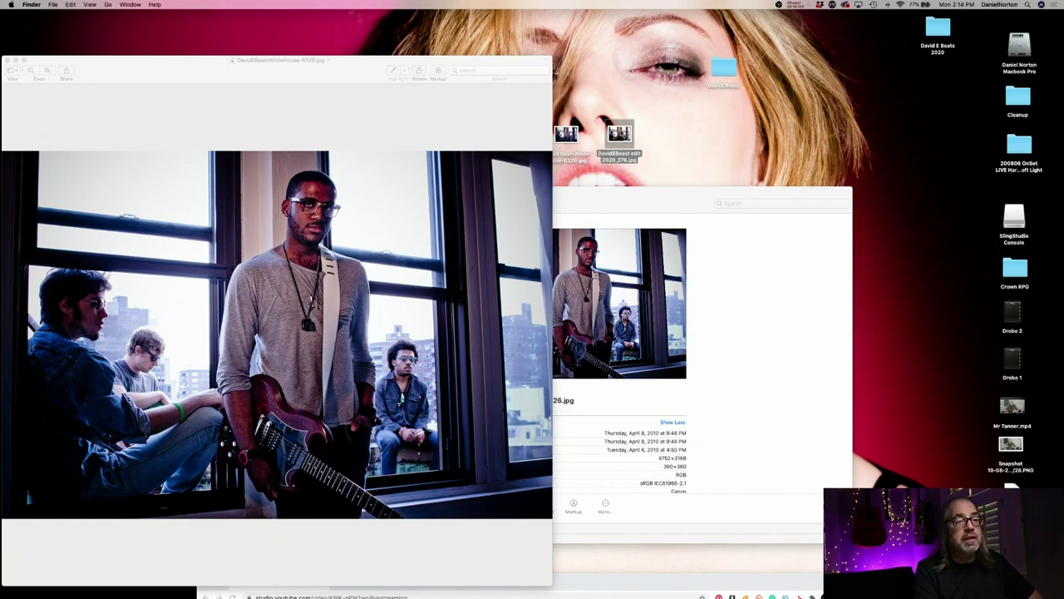
double_click(622, 135)
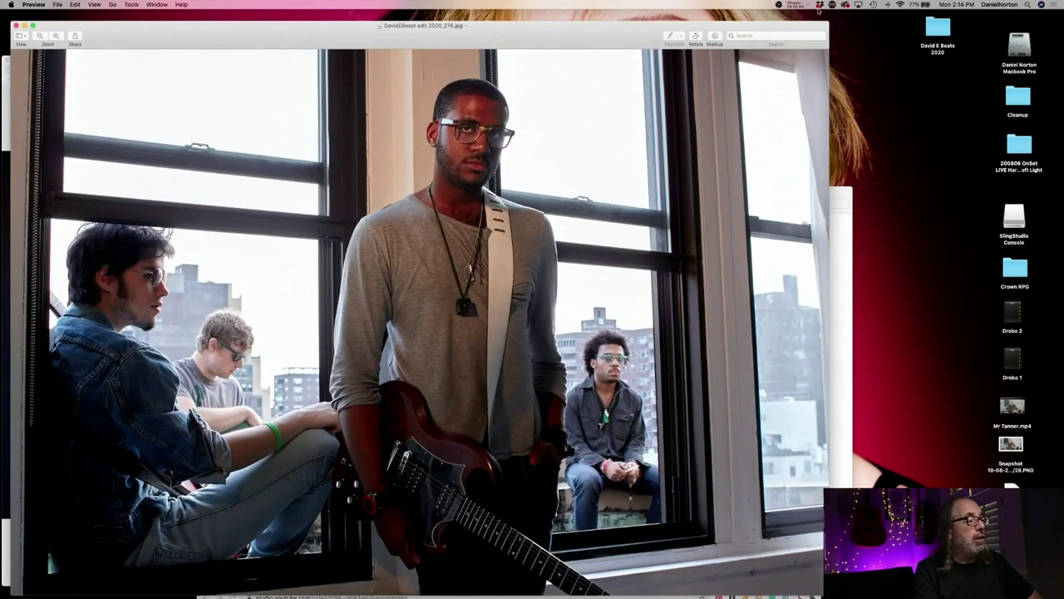
drag(827, 23, 486, 180)
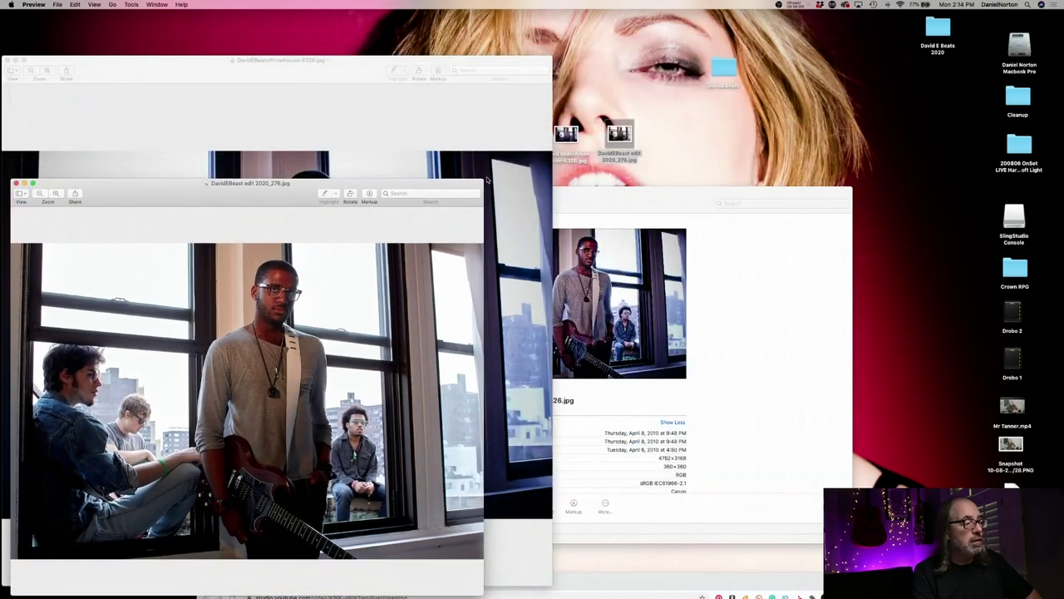
drag(91, 203, 496, 129)
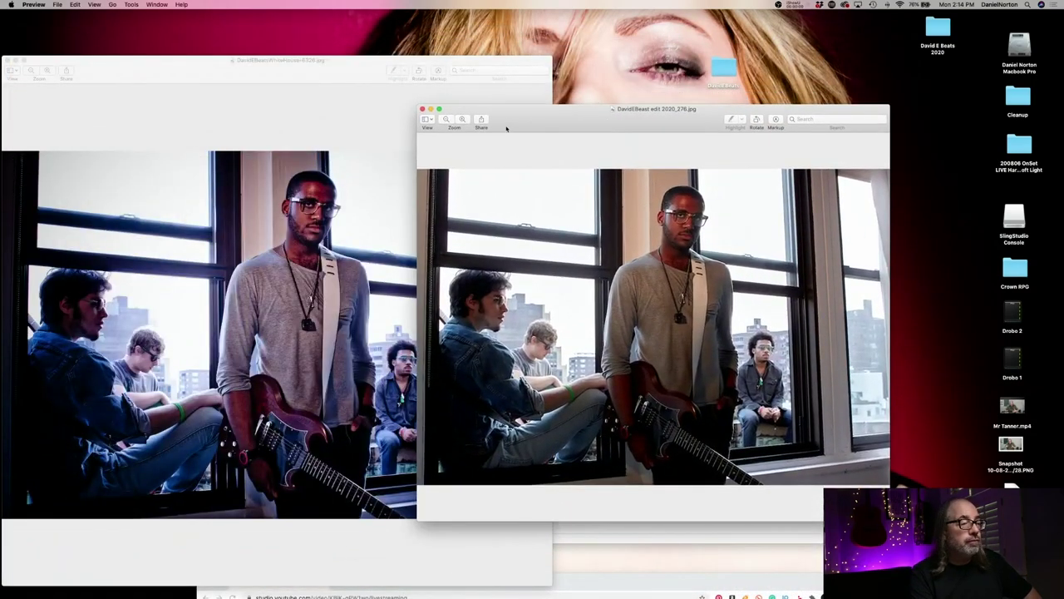
Move and enlarge the original image's window for a closer look, then close both image windows
drag(380, 74, 442, 25)
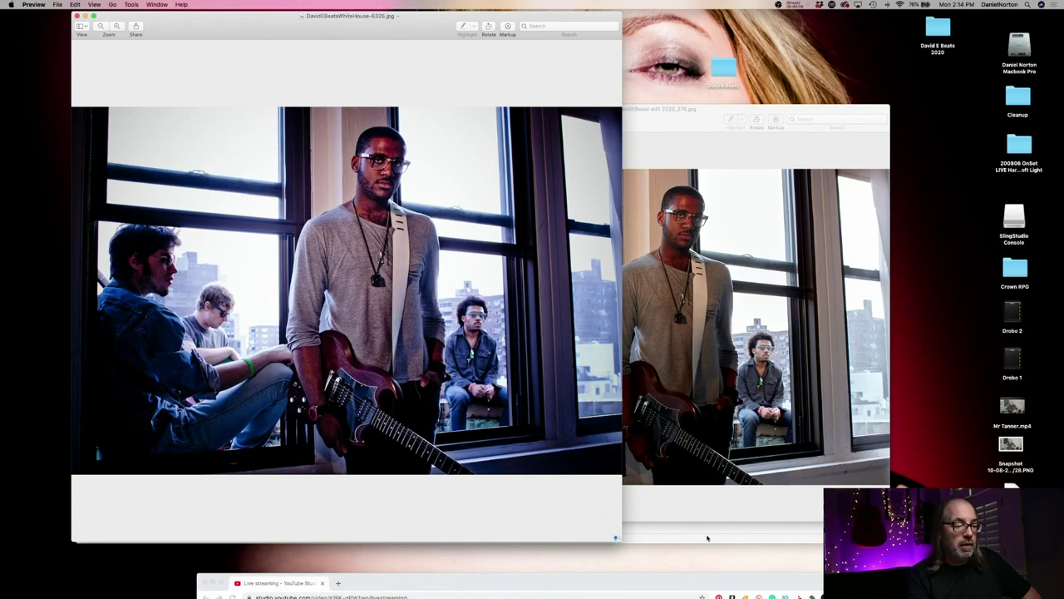
drag(616, 16, 919, 60)
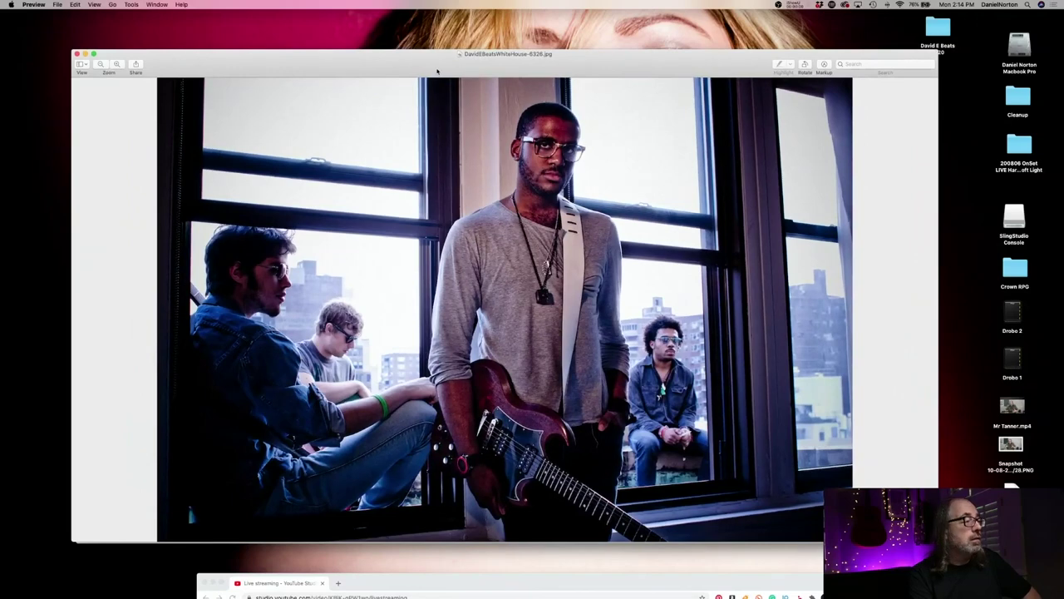
drag(72, 58, 67, 45)
click(68, 47)
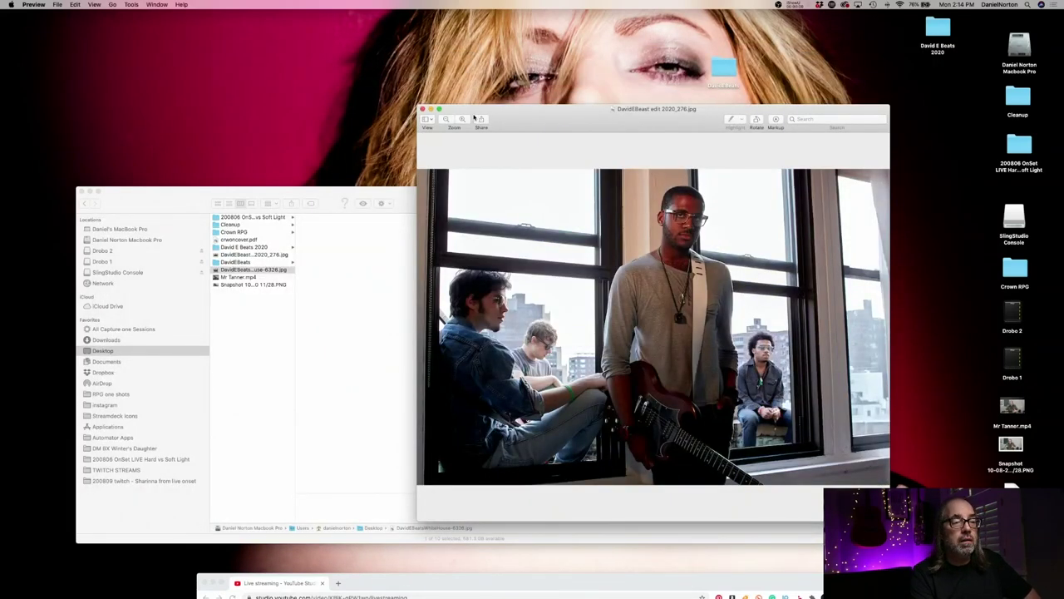
click(422, 110)
Select both JPEGs on the desktop and open them together in one Preview window
drag(536, 116, 665, 167)
mouse_move(773, 586)
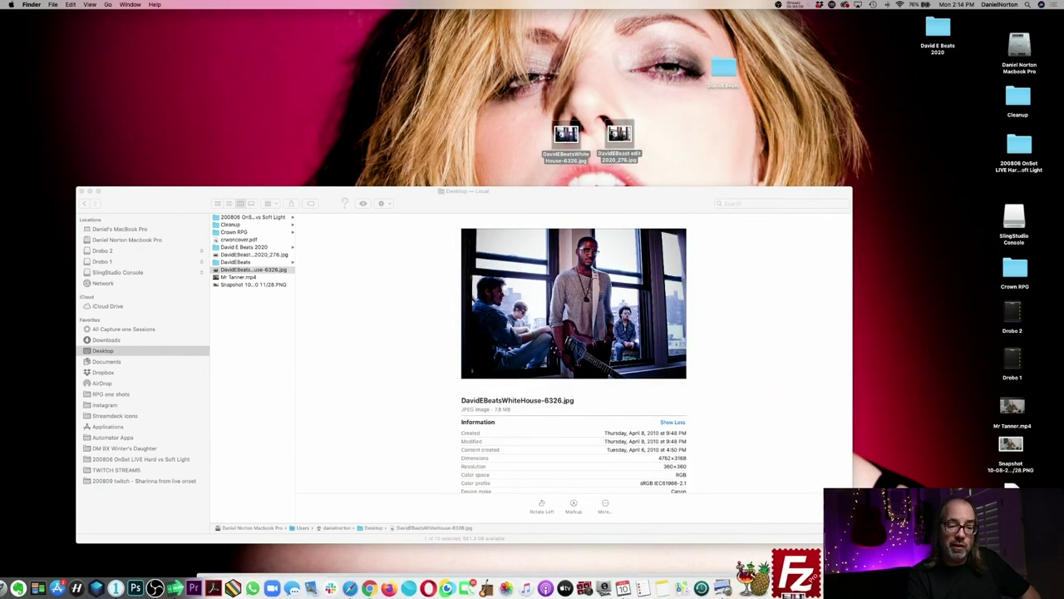
mouse_move(810, 574)
mouse_down()
mouse_move(849, 441)
mouse_move(720, 133)
mouse_move(769, 154)
mouse_move(759, 572)
mouse_move(789, 575)
mouse_up()
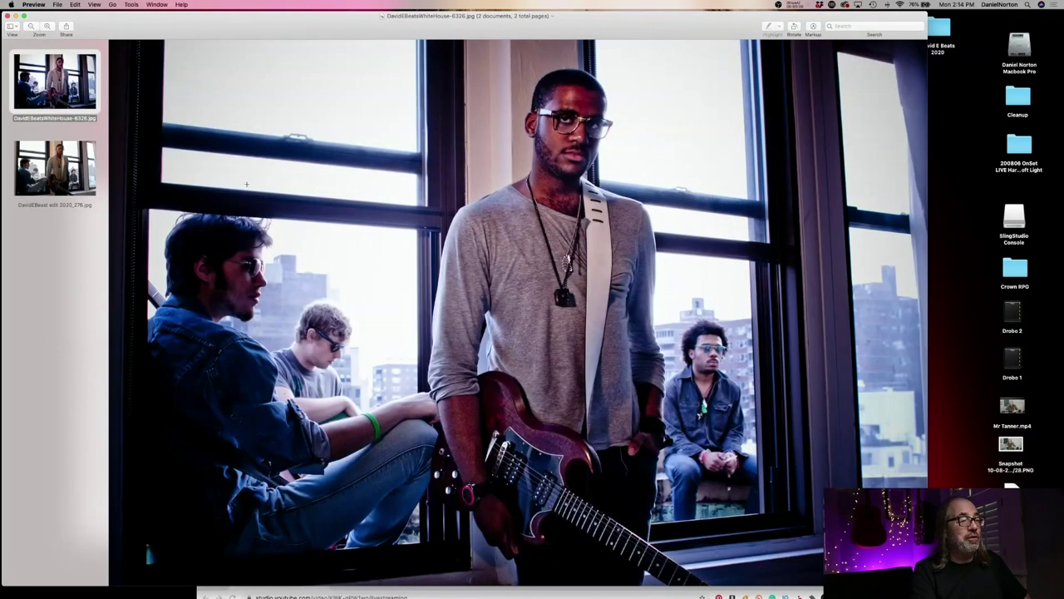
Alternate between DavidEBeatsWhiteHouse-6326.jpg and DavidEBeast edit 2020_276.jpg to compare their colour, contrast and shadow detail
key(Down)
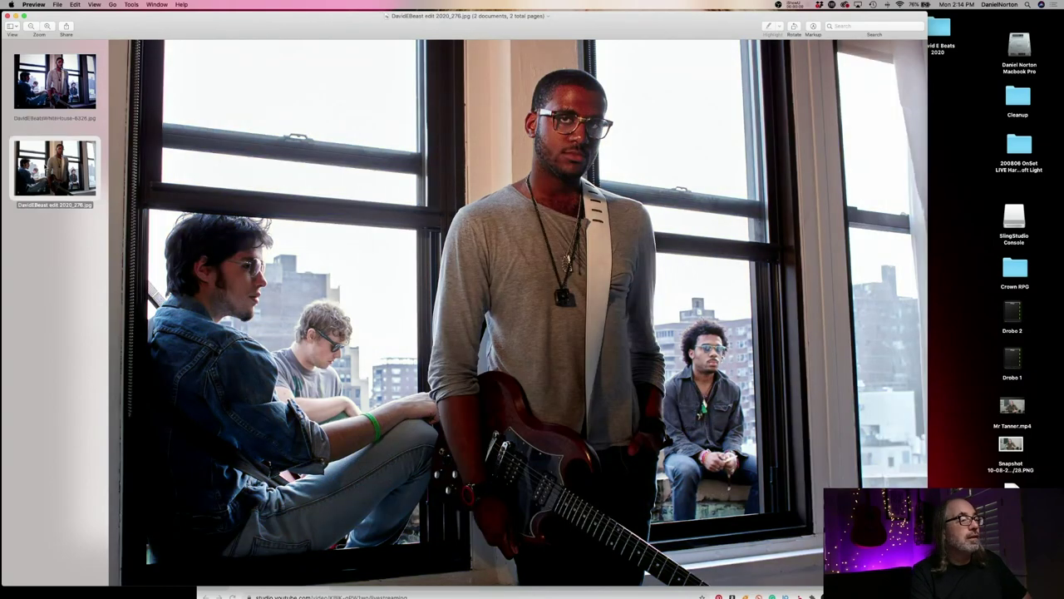
key(Up)
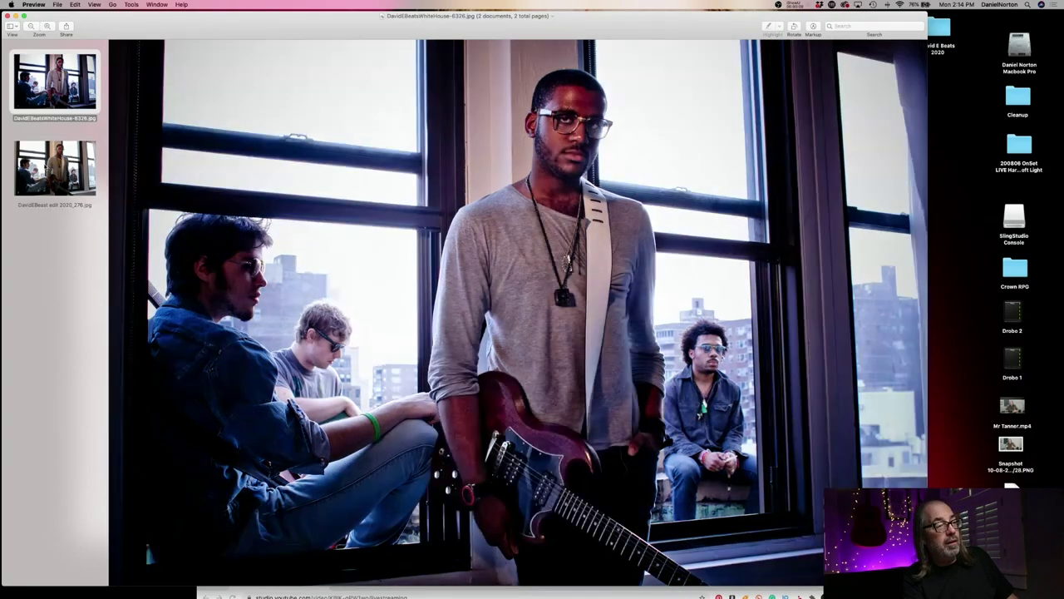
key(Down)
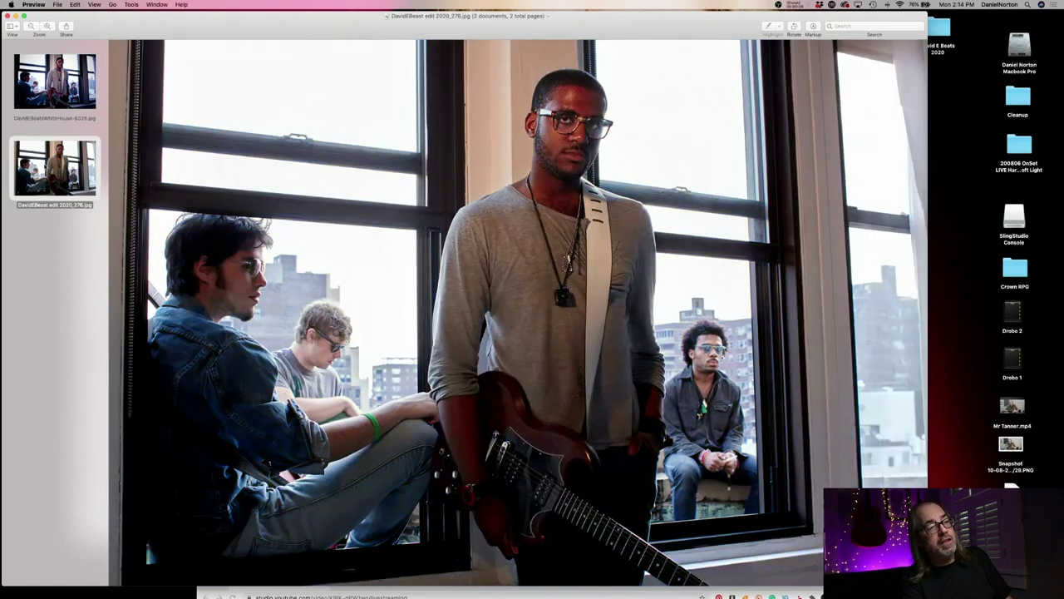
key(Up)
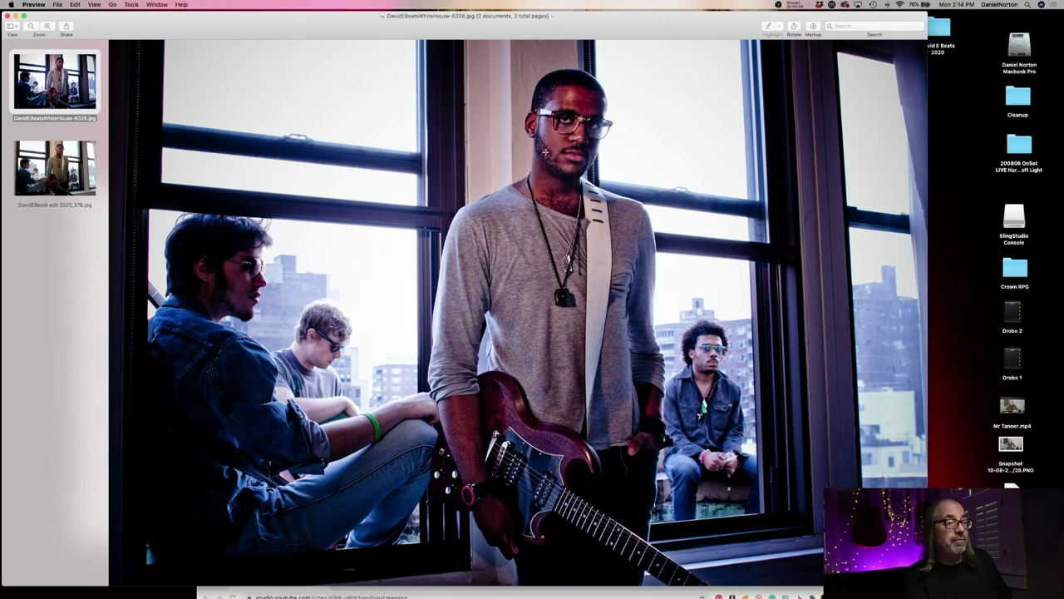
key(Down)
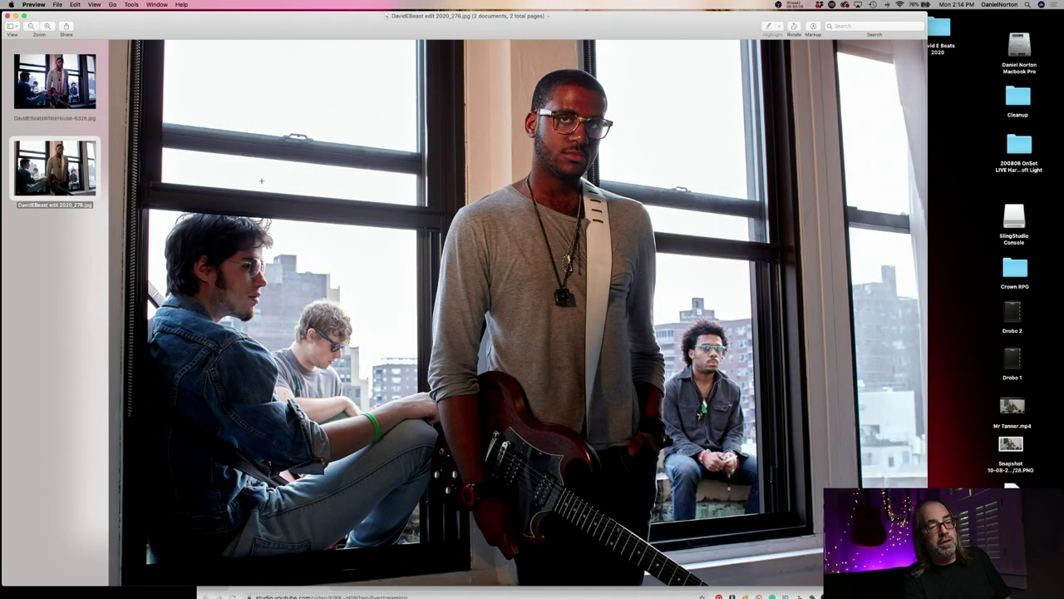
key(Up)
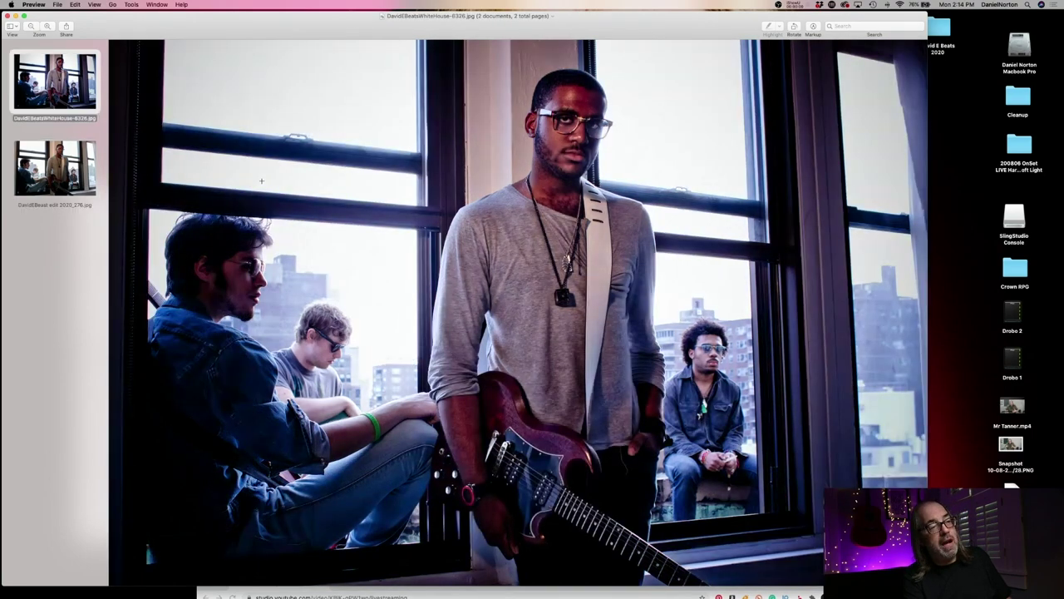
key(Down)
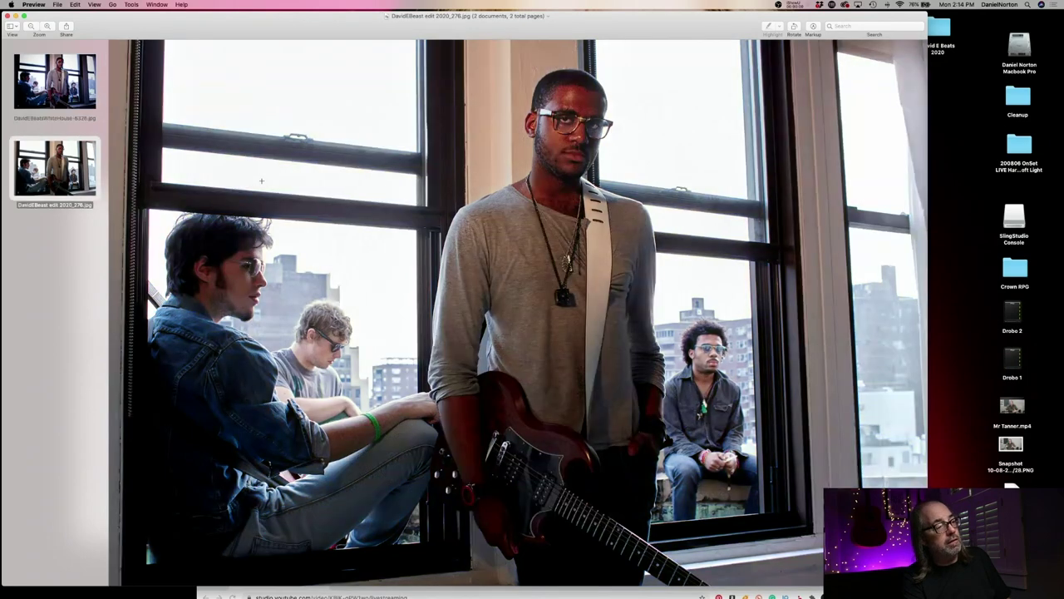
key(Up)
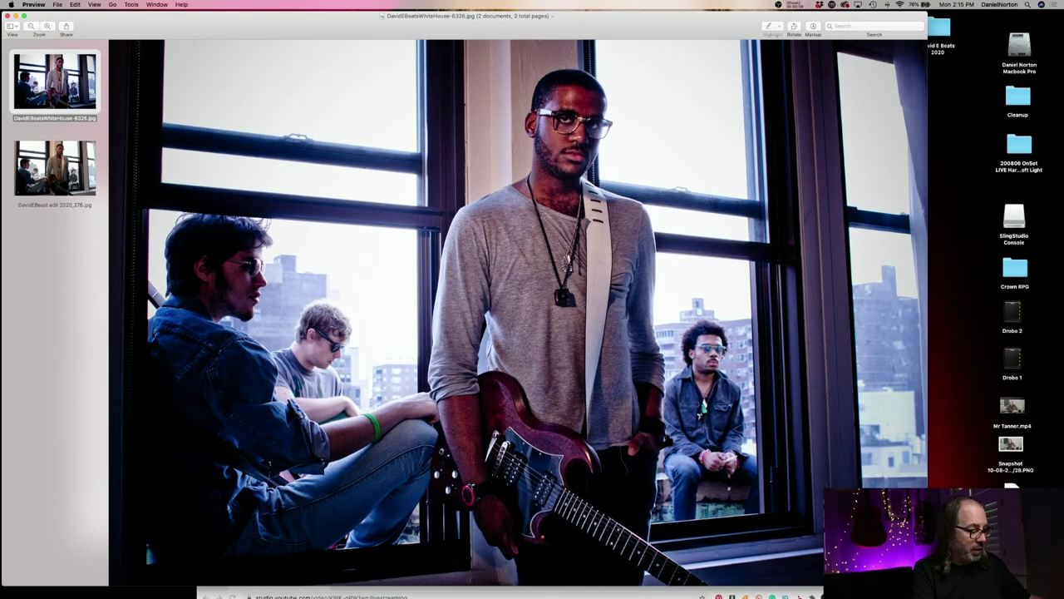
Switch to Capture One and show the White Balance and Exposure tools for DavidEBeast edit 2020_276.CR2
mouse_move(352, 586)
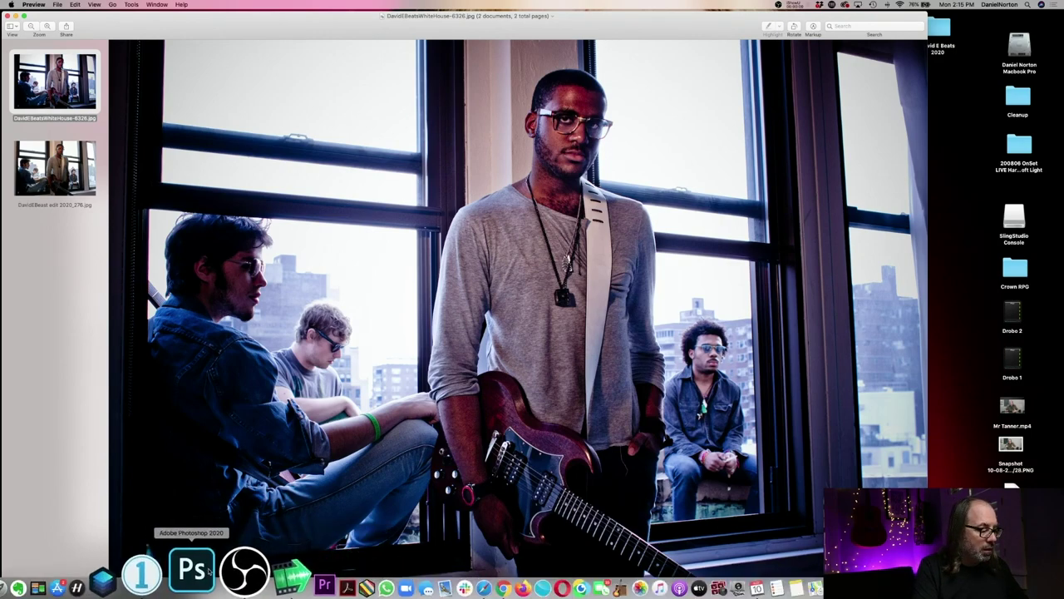
click(173, 574)
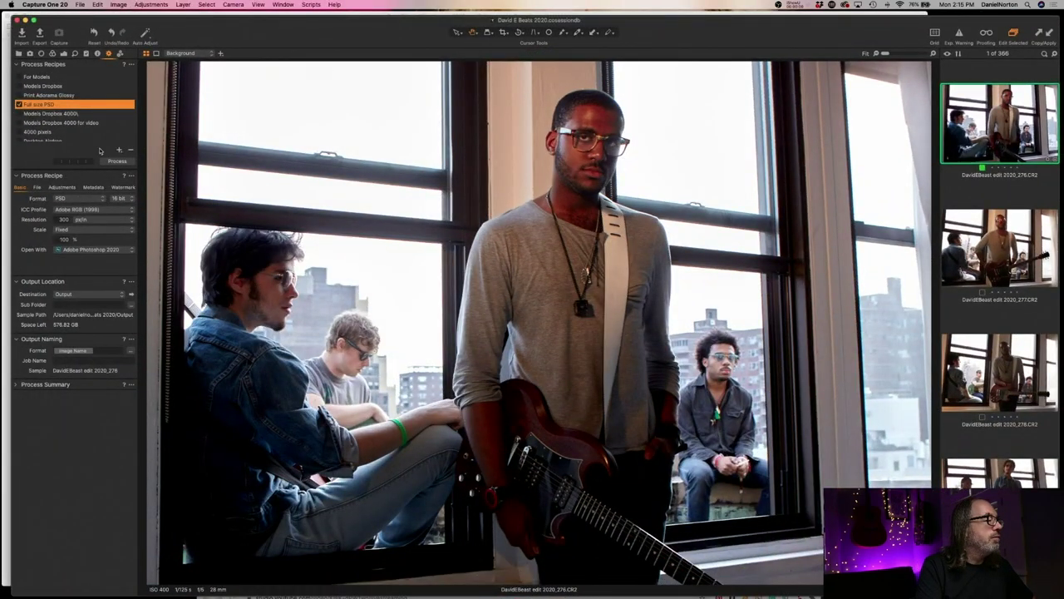
click(30, 53)
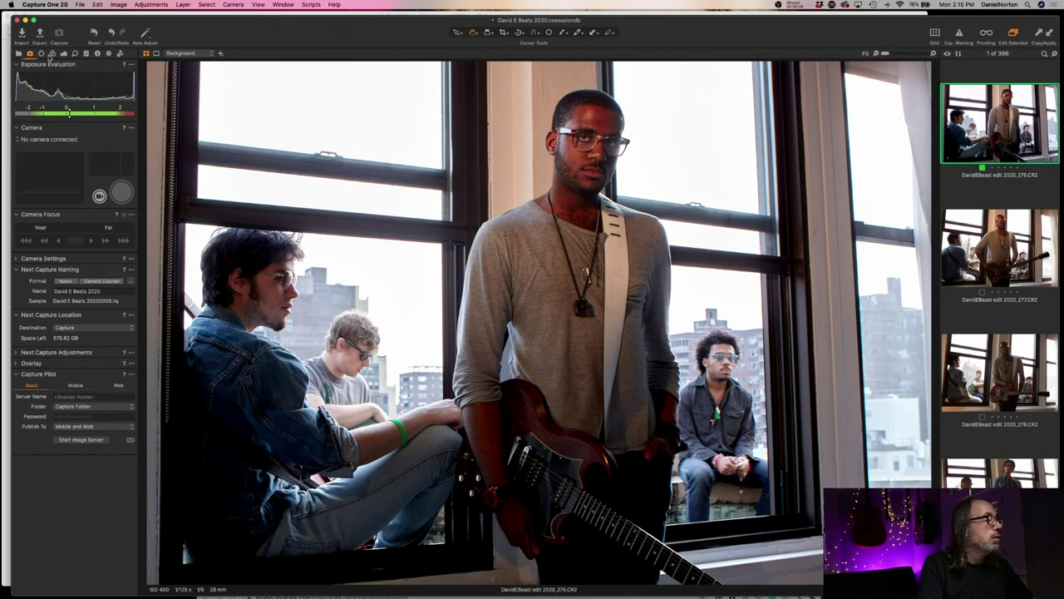
click(64, 54)
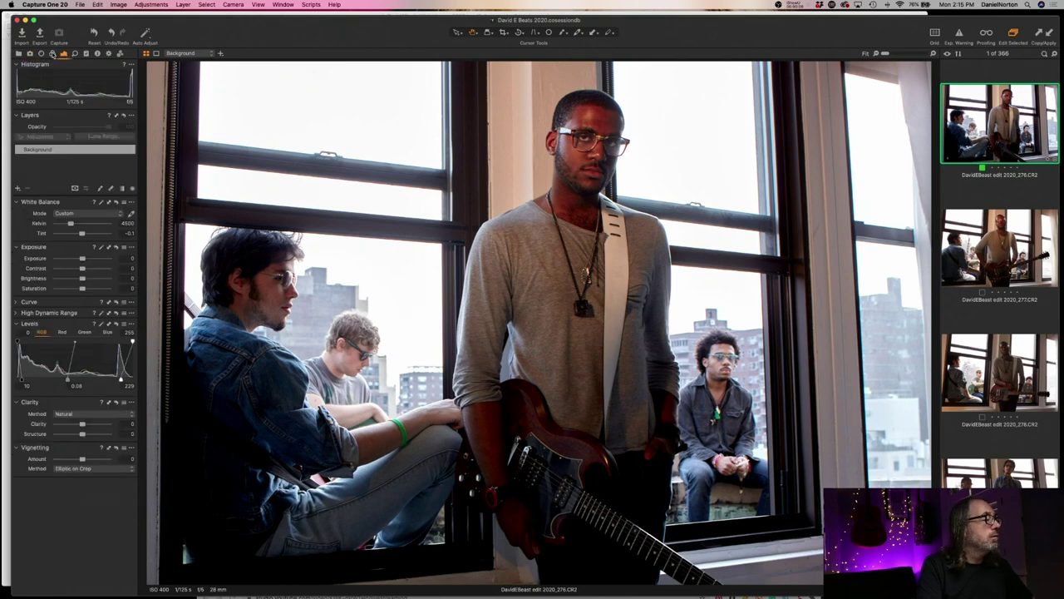
Switch to Lightroom Classic and bring up its catalog window to examine the original photo's Develop white balance settings
key(super+Tab)
key(super+Tab)
key(super+Tab)
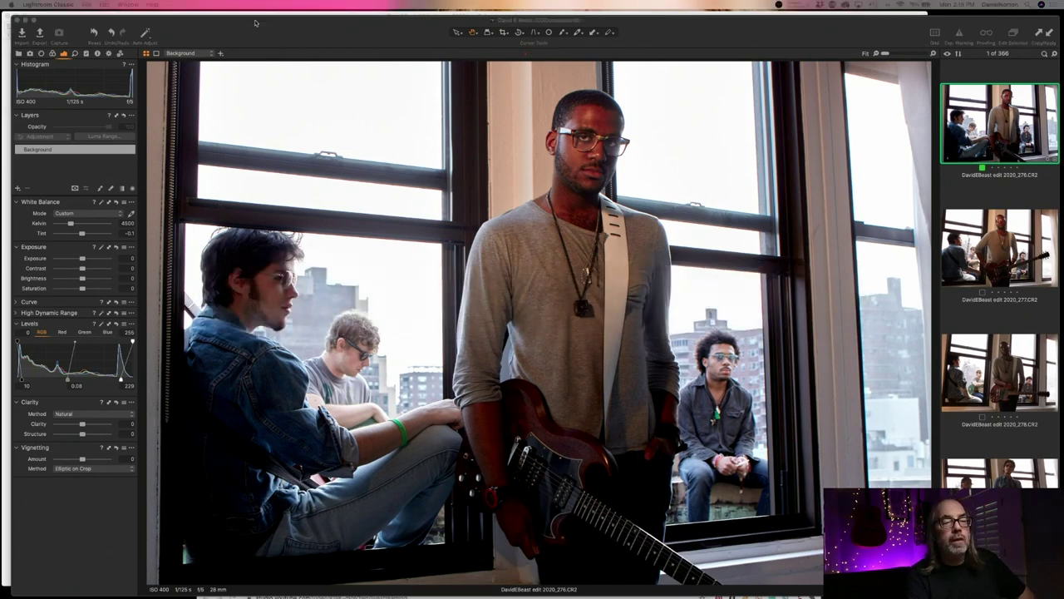
click(127, 4)
click(226, 210)
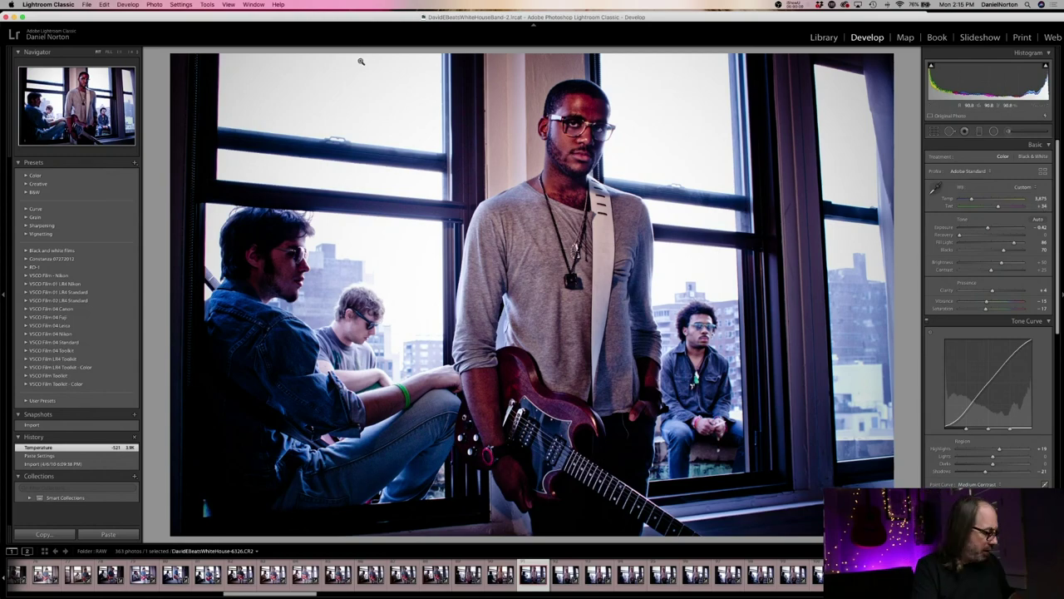
Switch to Capture One and set the white balance Kelvin of DavidEBeast edit 2020_276.CR2 to 3875
key(super+Tab)
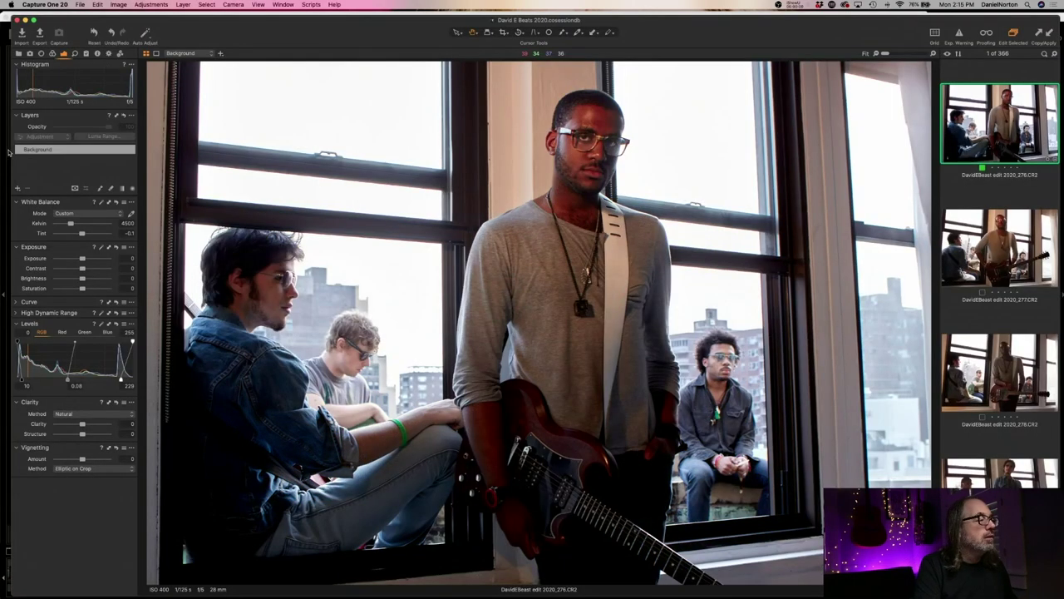
click(130, 223)
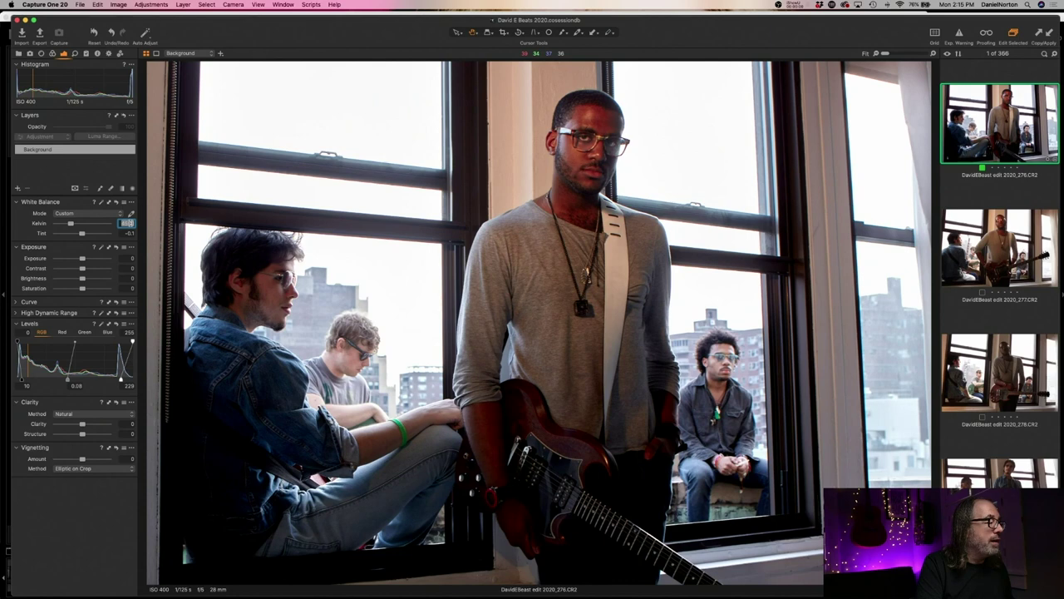
key(BackSpace)
text(3875)
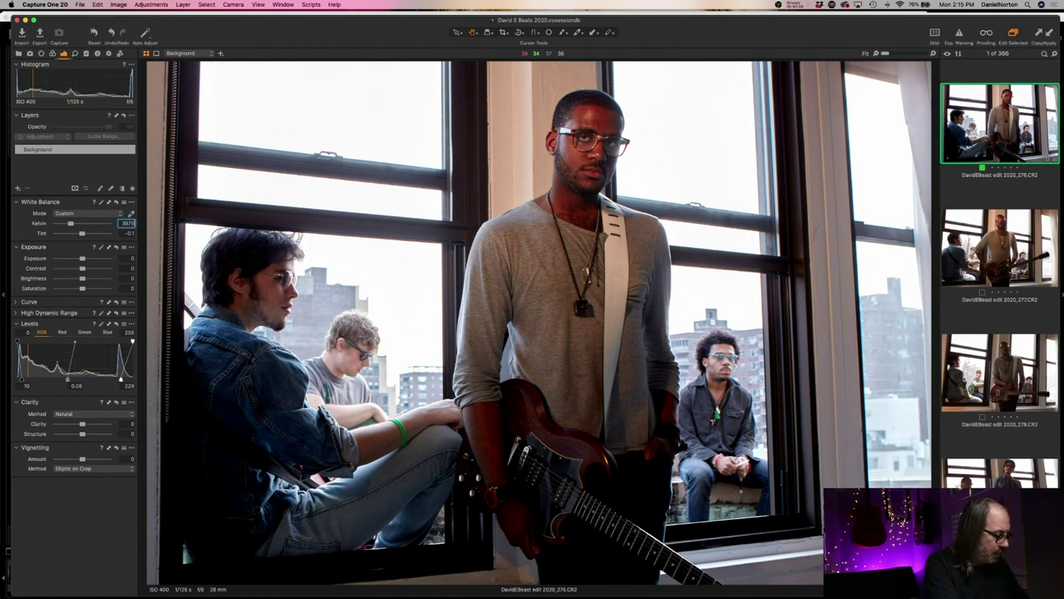
key(Tab)
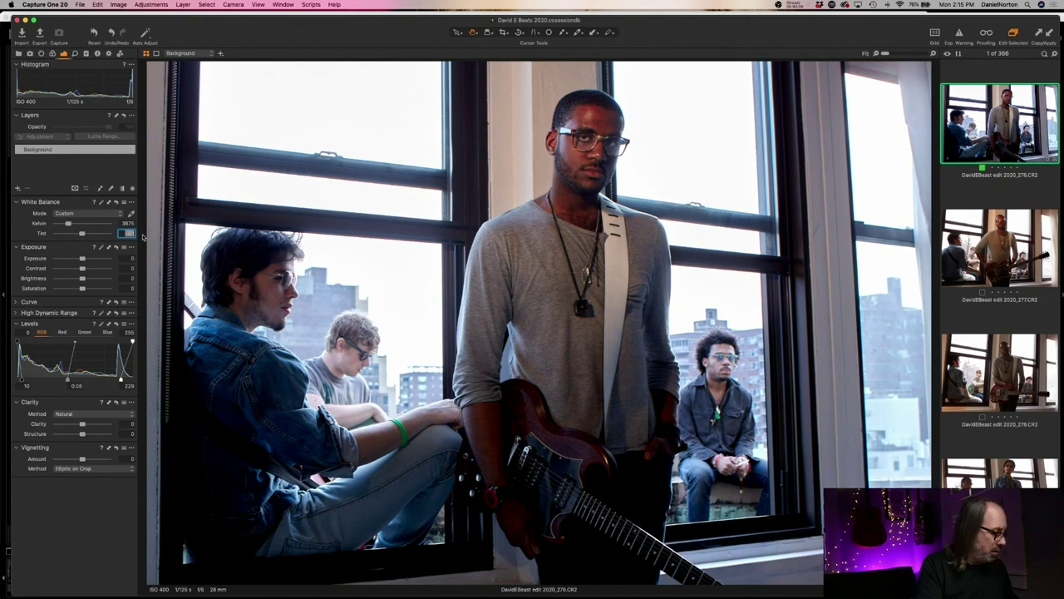
Set the white balance Tint of the photo to 34
key(BackSpace)
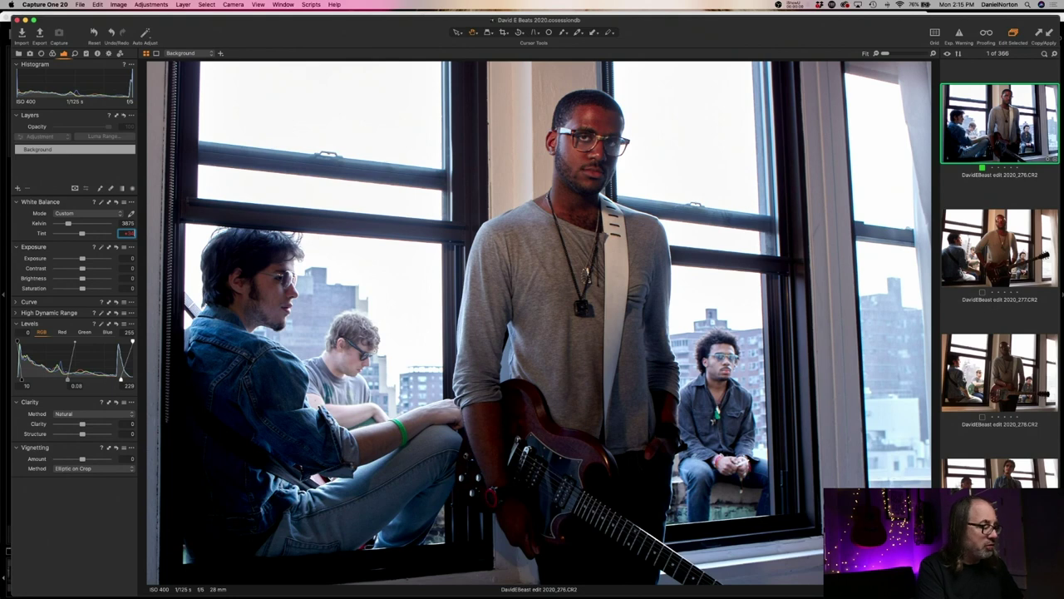
key(Return)
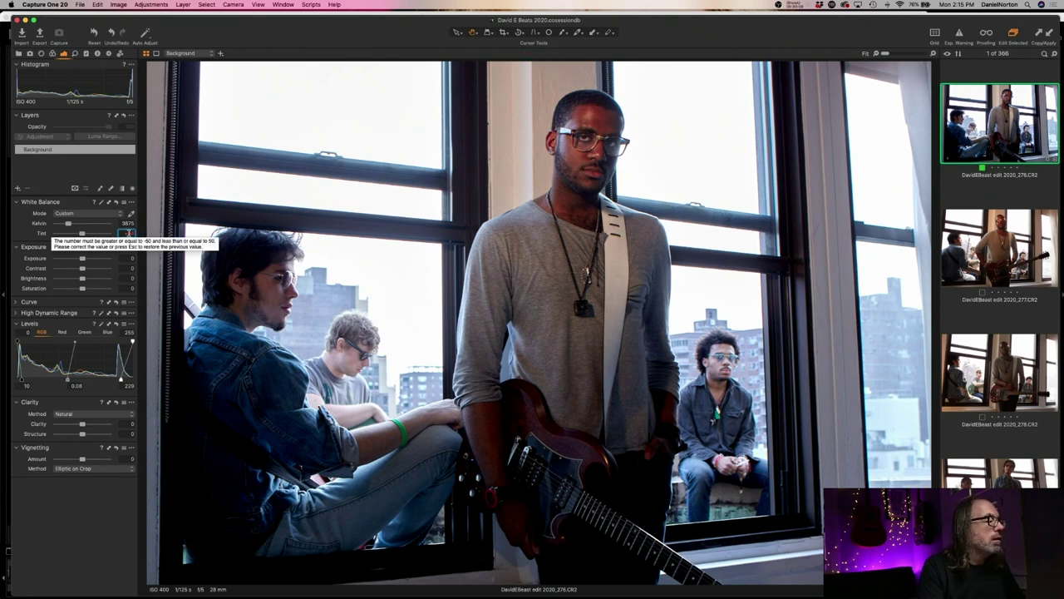
key(Escape)
text(-150)
key(Return)
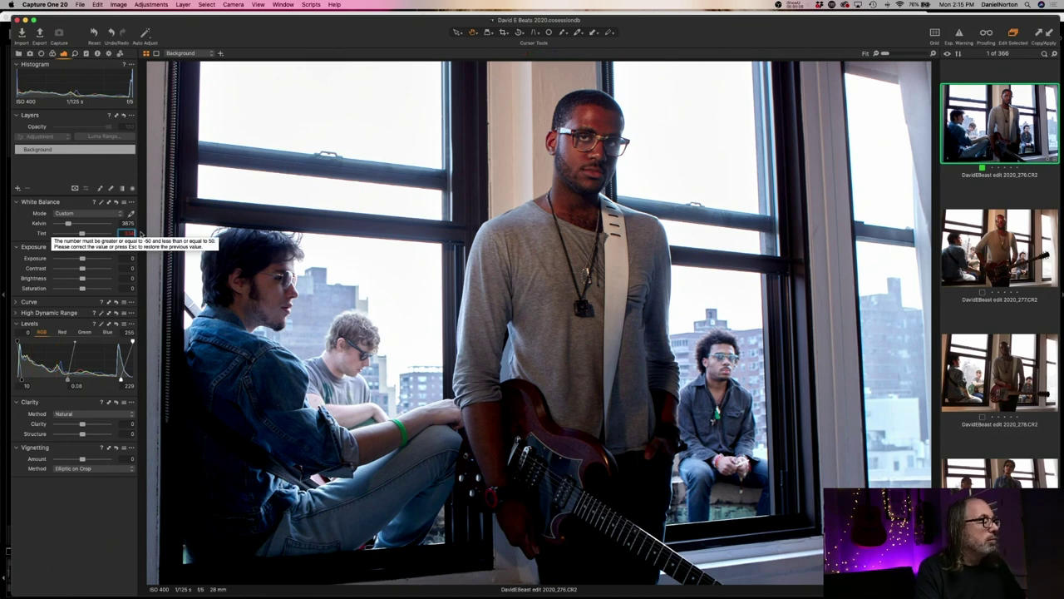
key(Escape)
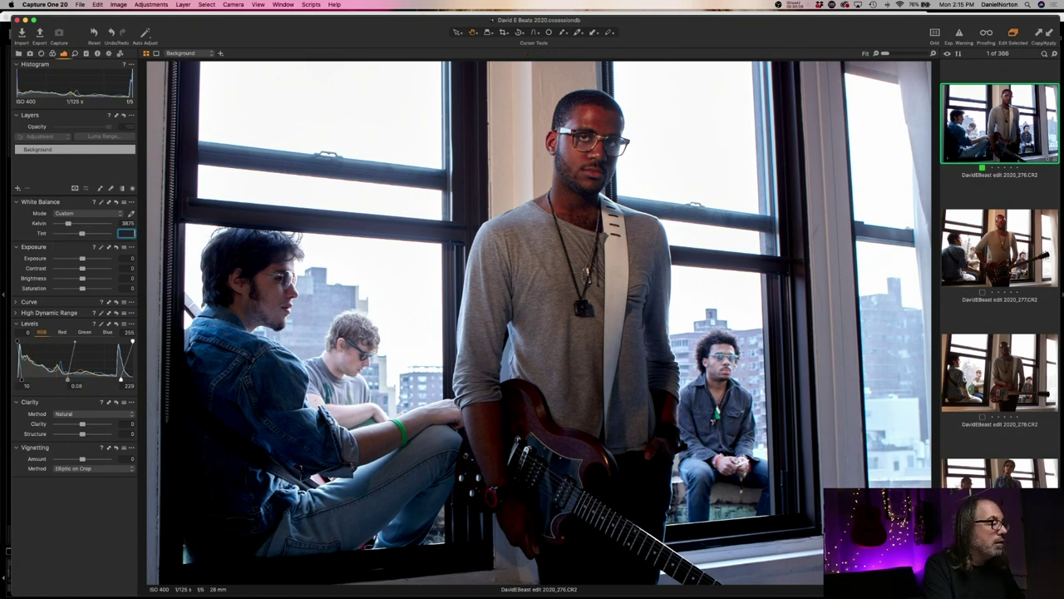
text(34)
key(Return)
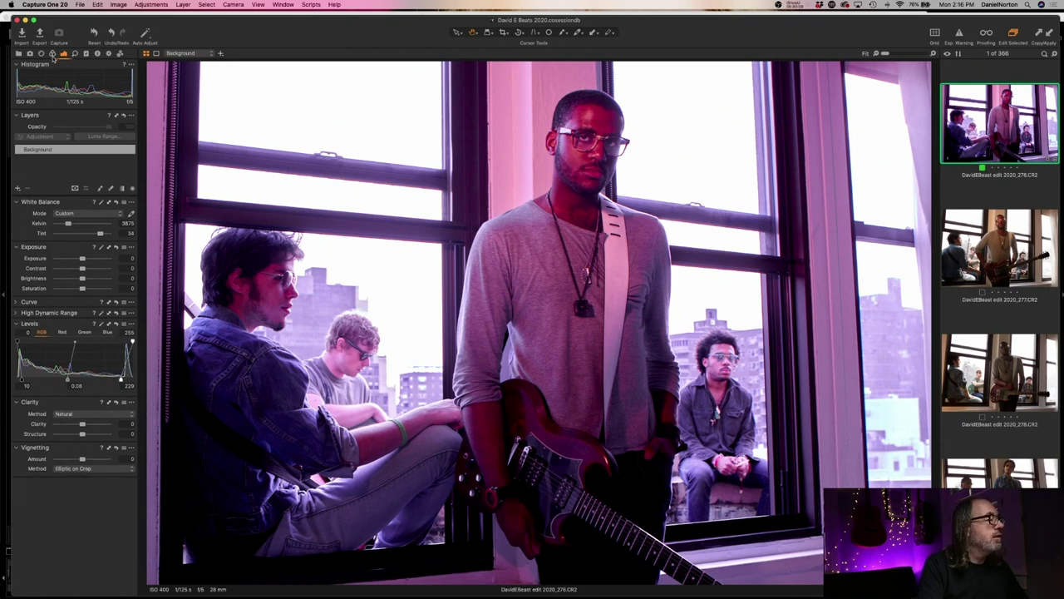
Show the Base Characteristics tool and try the Adobe DNG File Neutral ICC profile on the photo
click(51, 53)
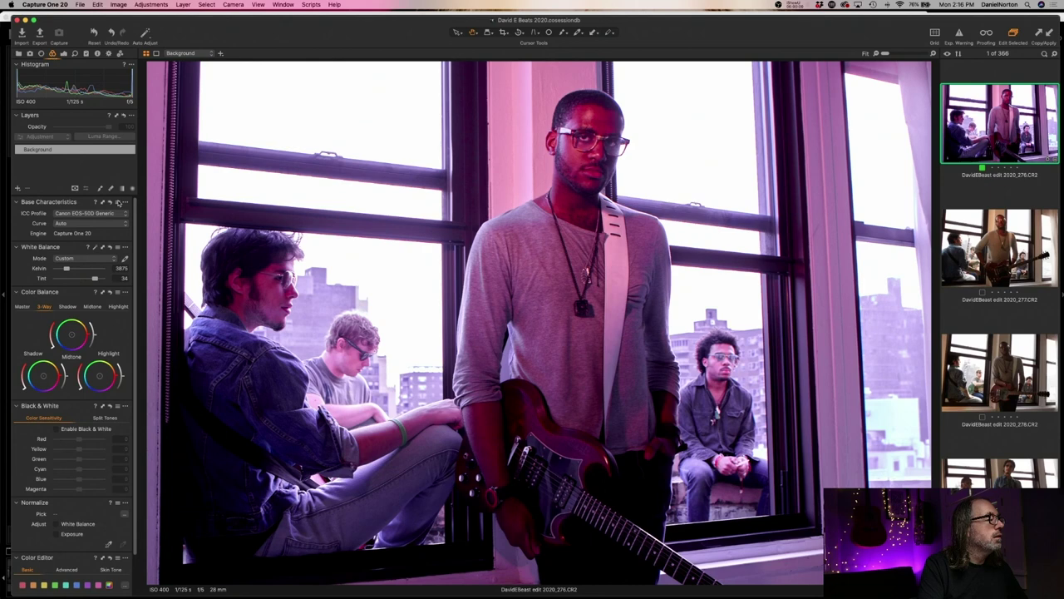
click(100, 215)
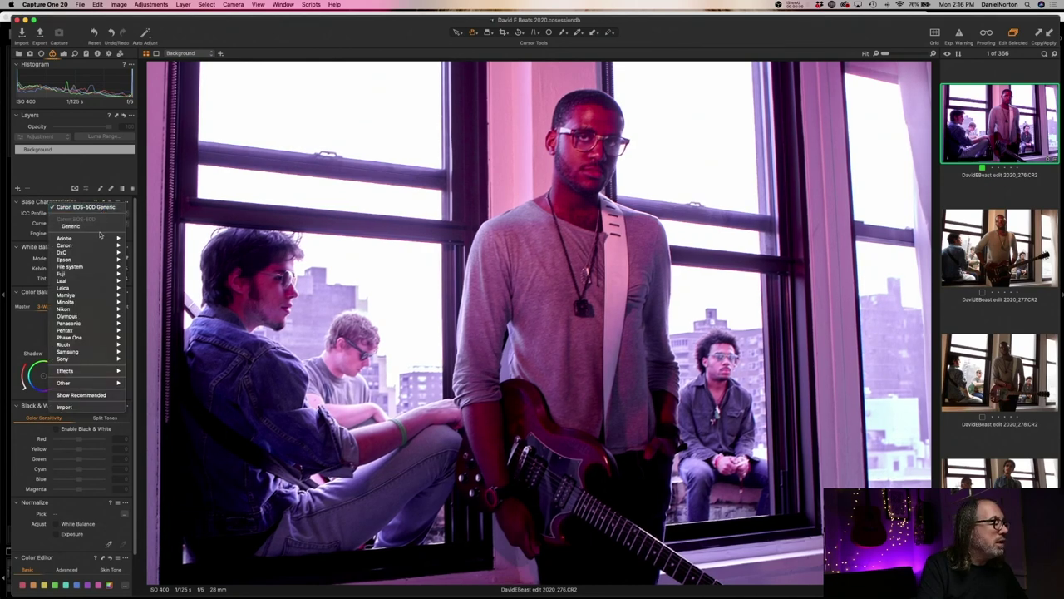
mouse_move(99, 238)
click(158, 238)
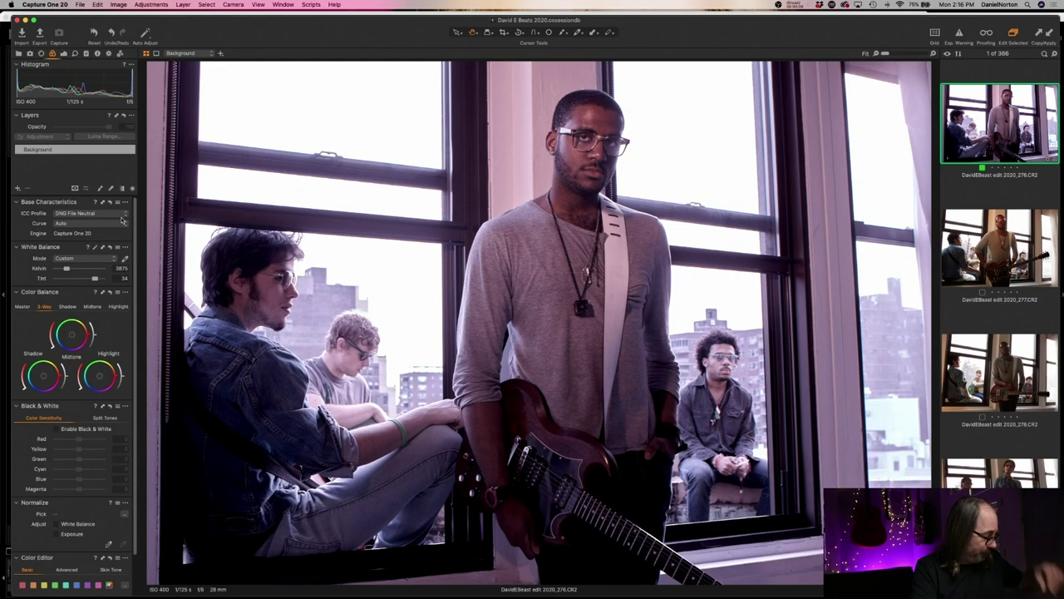
Switch to Lightroom Classic and check which camera profile the original photo uses
key(super+Tab)
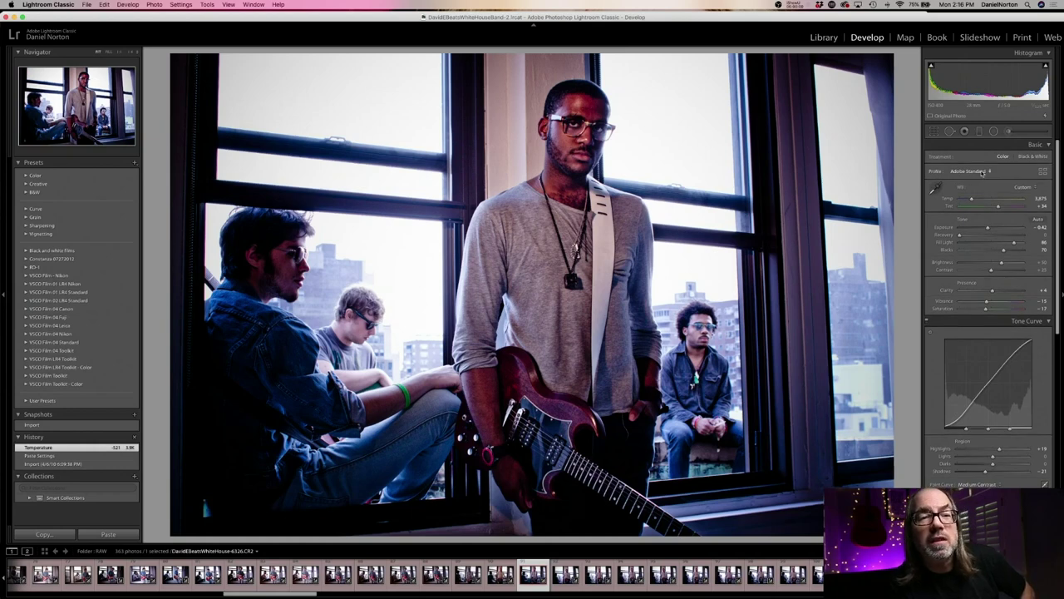
click(982, 171)
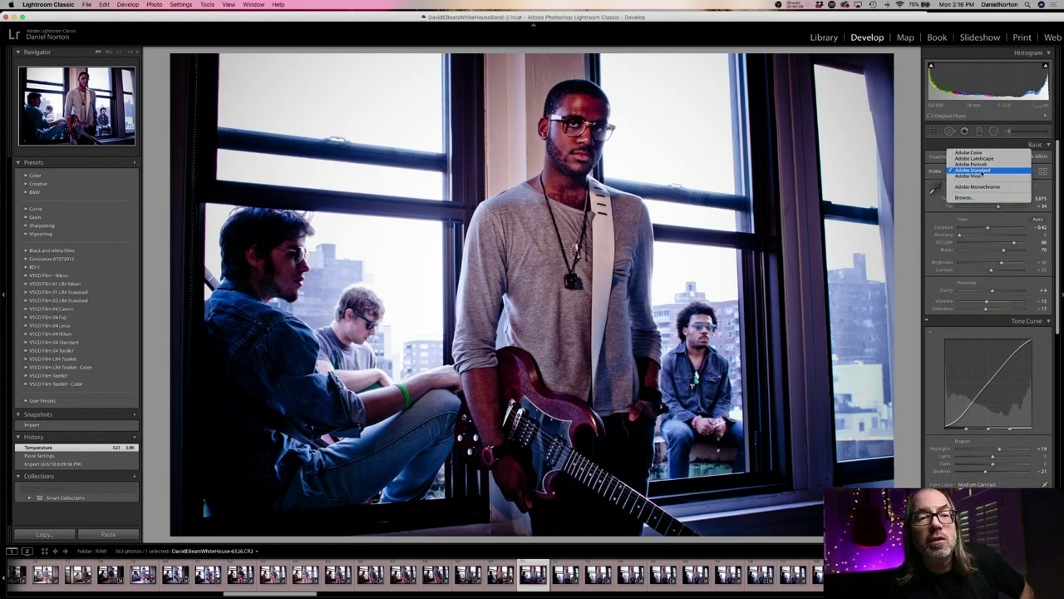
click(982, 170)
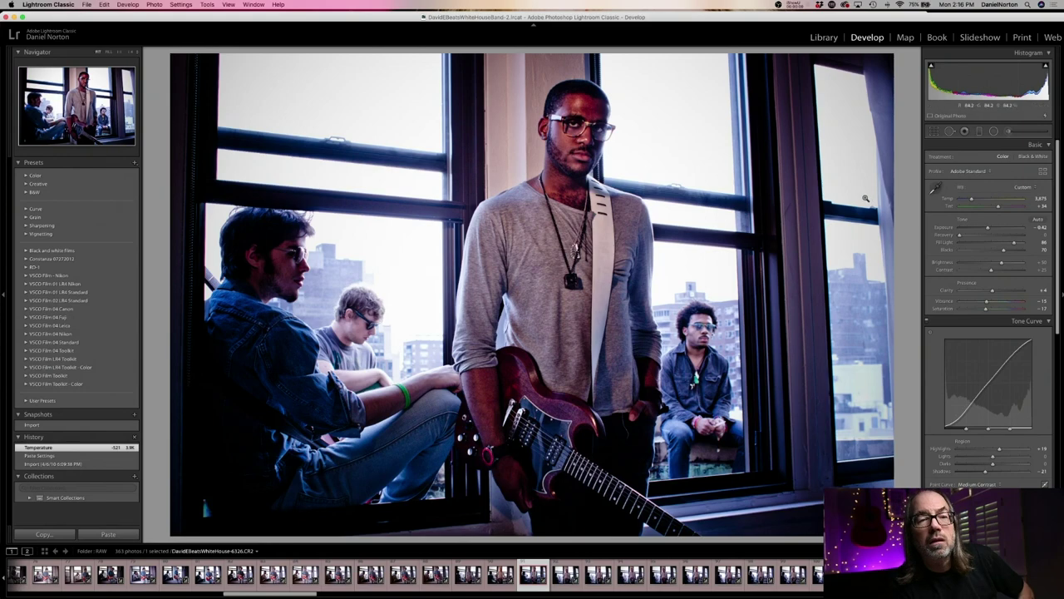
Switch to Capture One and set the photo's ICC profile back to Canon EOS-50D Generic
key(super+Tab)
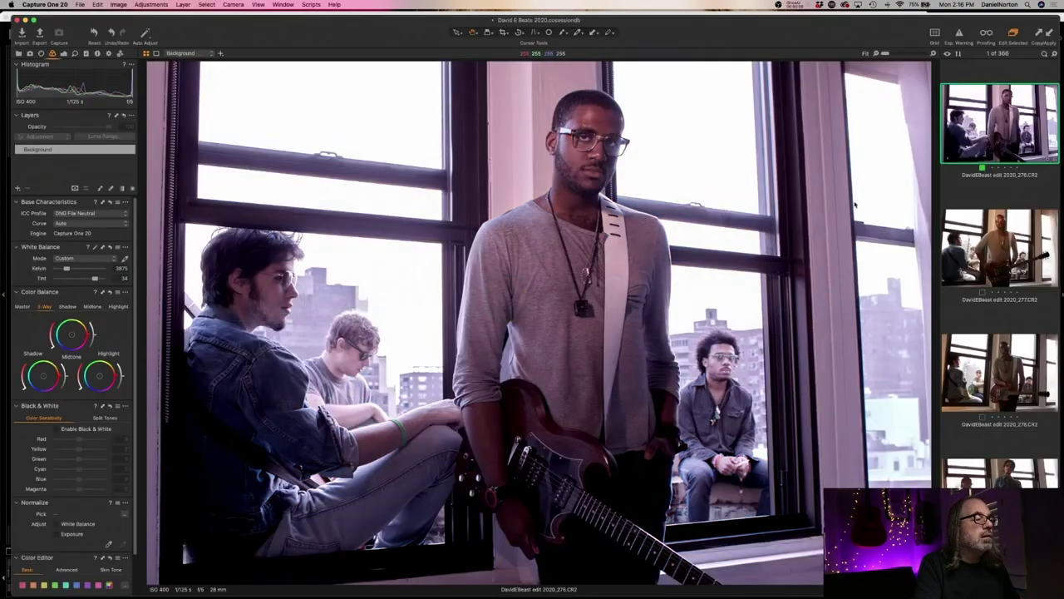
click(89, 213)
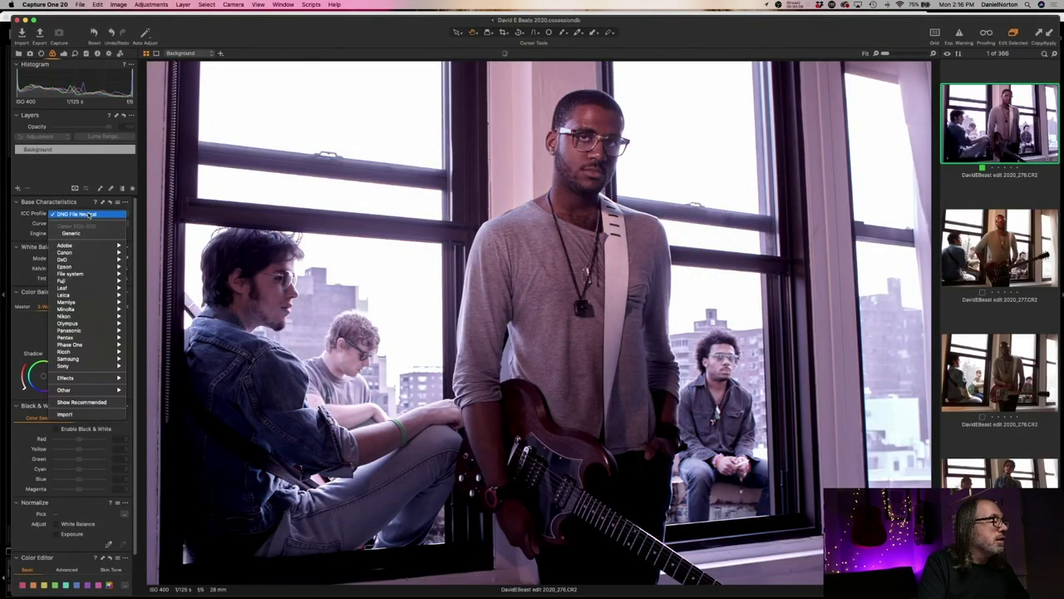
mouse_move(93, 246)
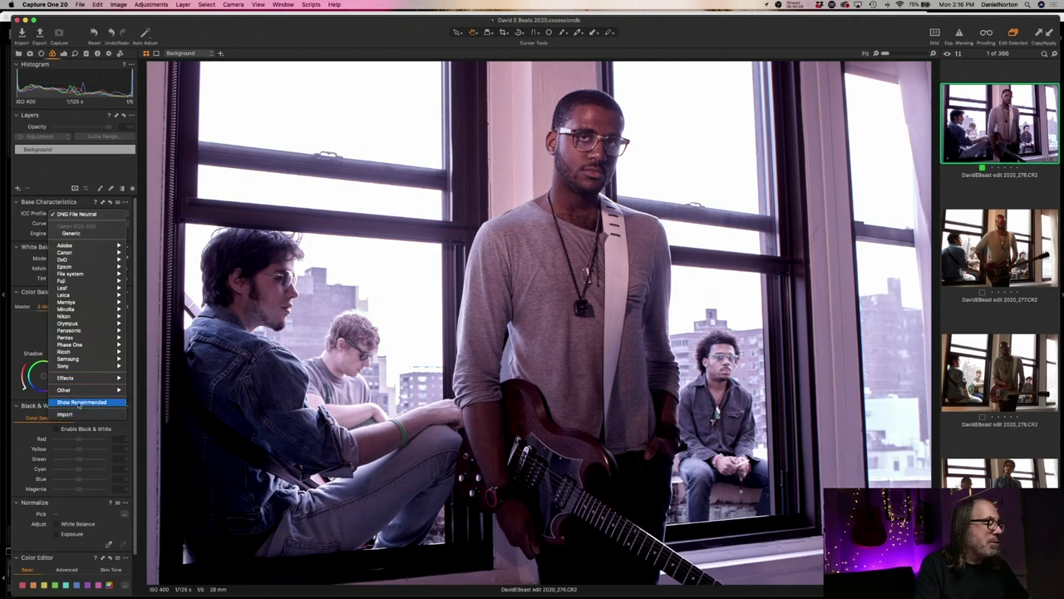
mouse_move(75, 391)
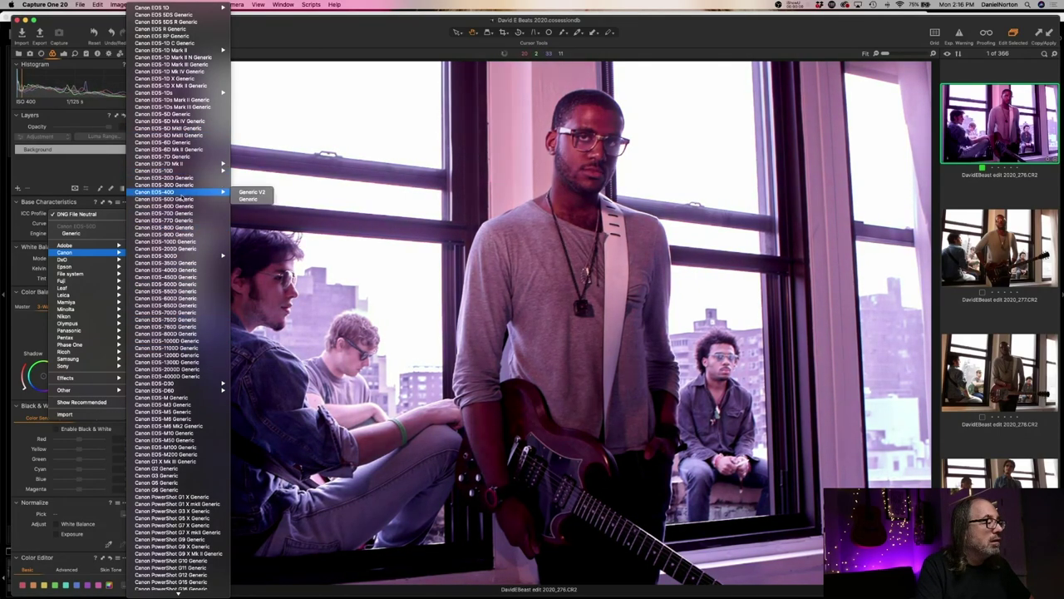
key(Escape)
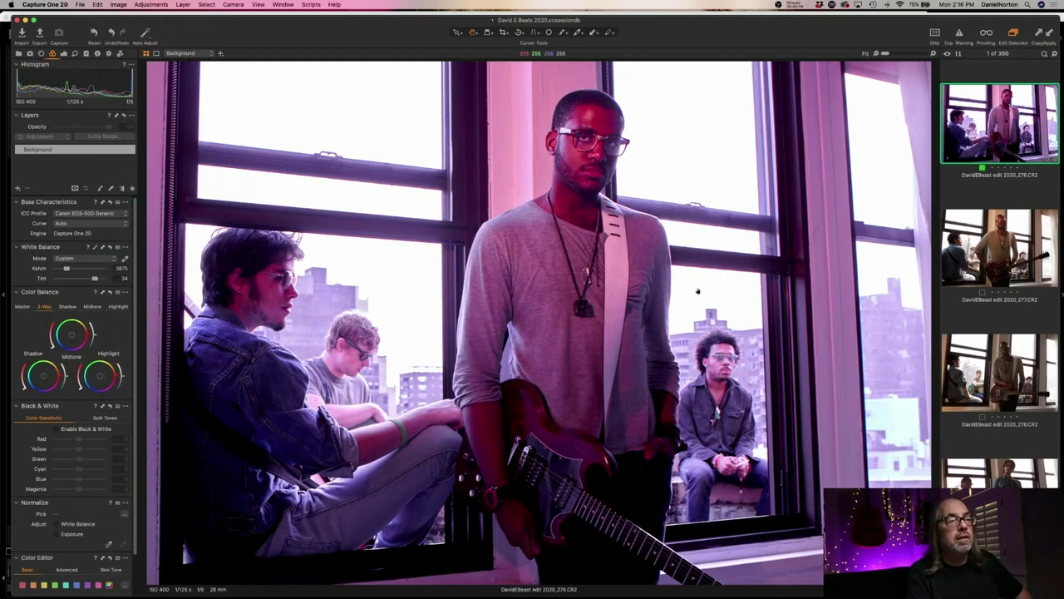
Switch to Lightroom Classic and open the Profile Browser for the original photo
key(super+Tab)
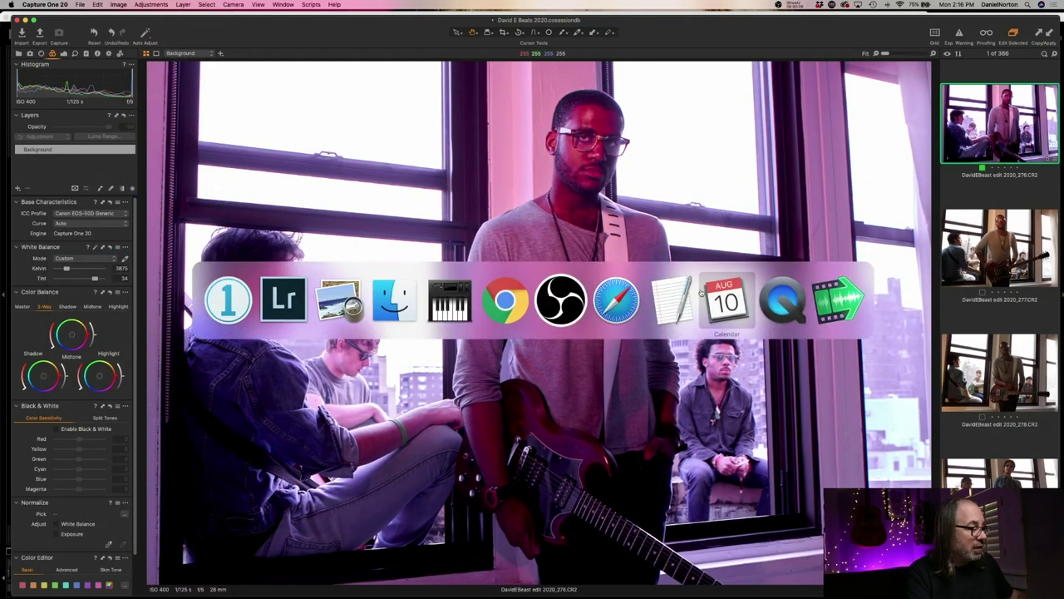
key(super+Tab)
key(super+Tab)
key(super+Tab)
key(super+Tab)
key(Escape)
key(super+Tab)
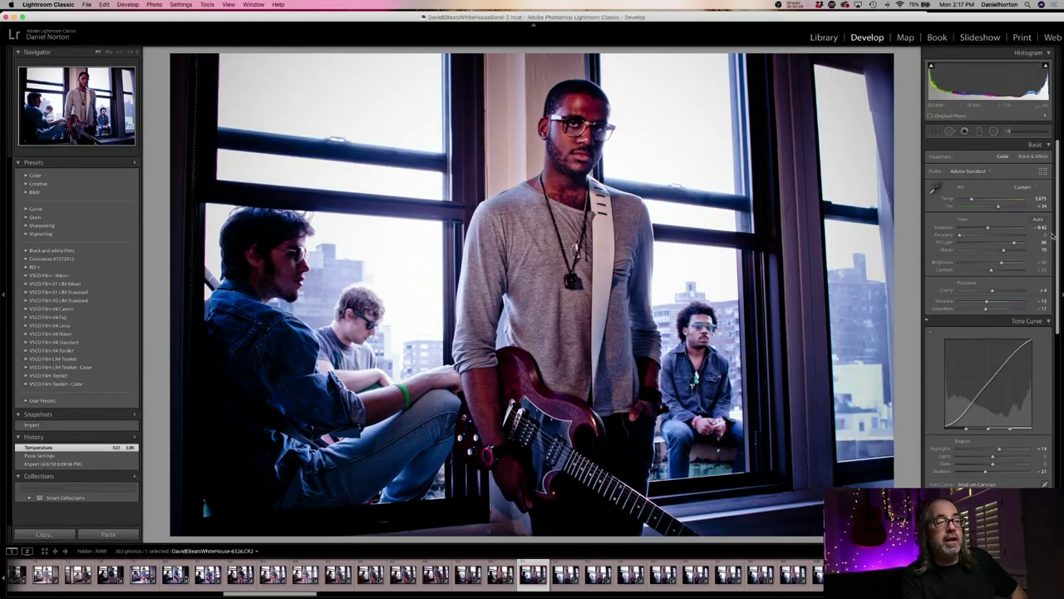
click(973, 172)
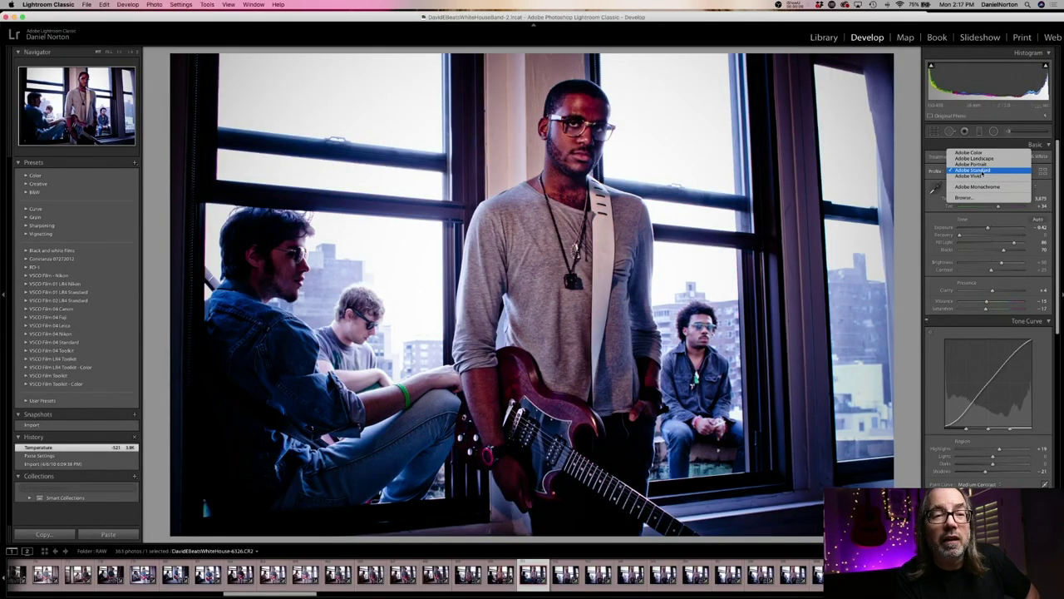
click(981, 198)
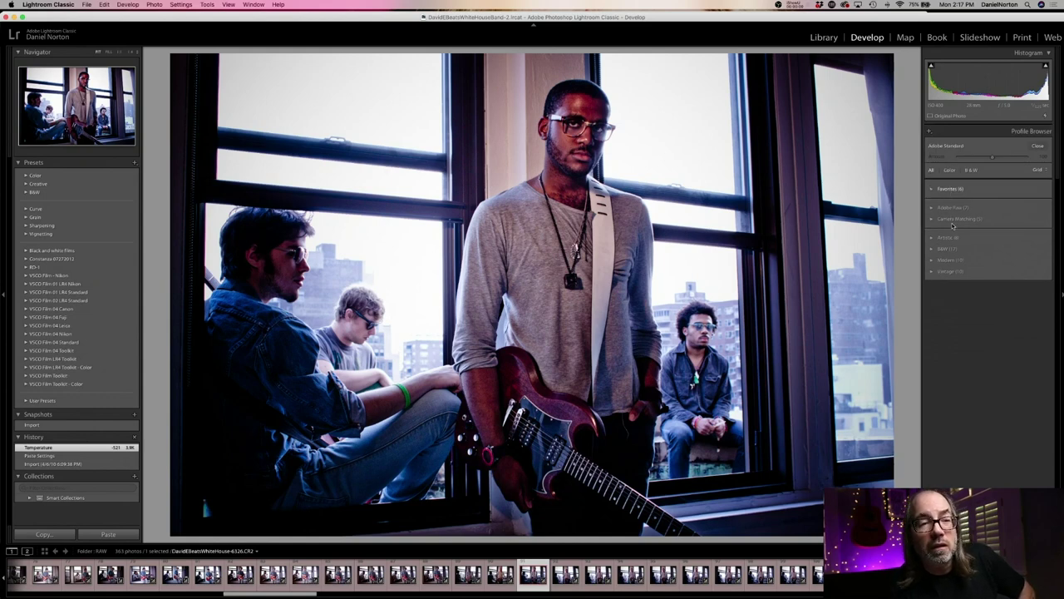
Expand the Camera Matching profiles and try the Standard one on the original photo
click(956, 219)
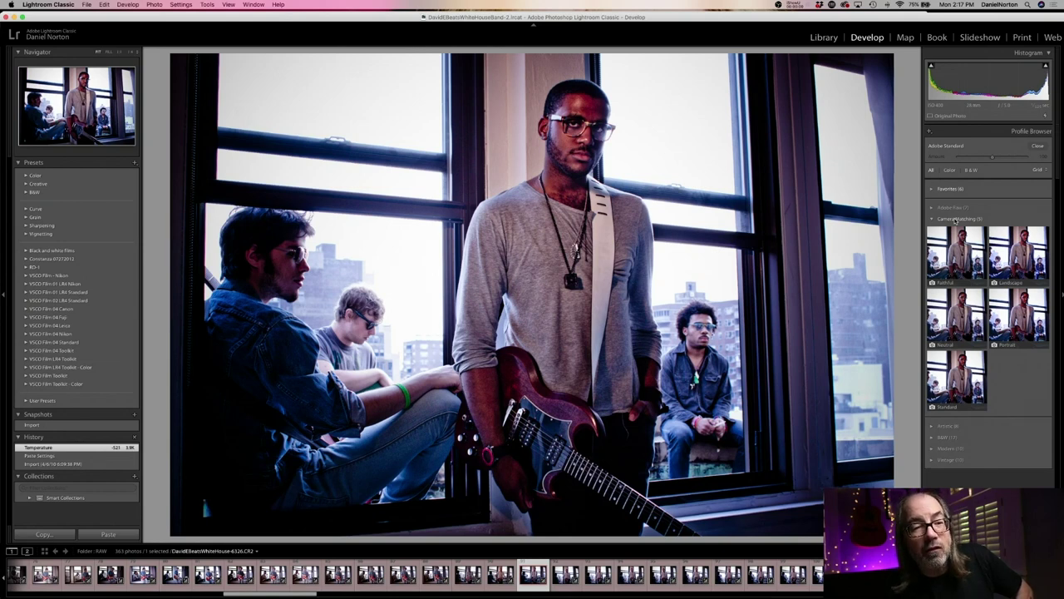
click(955, 218)
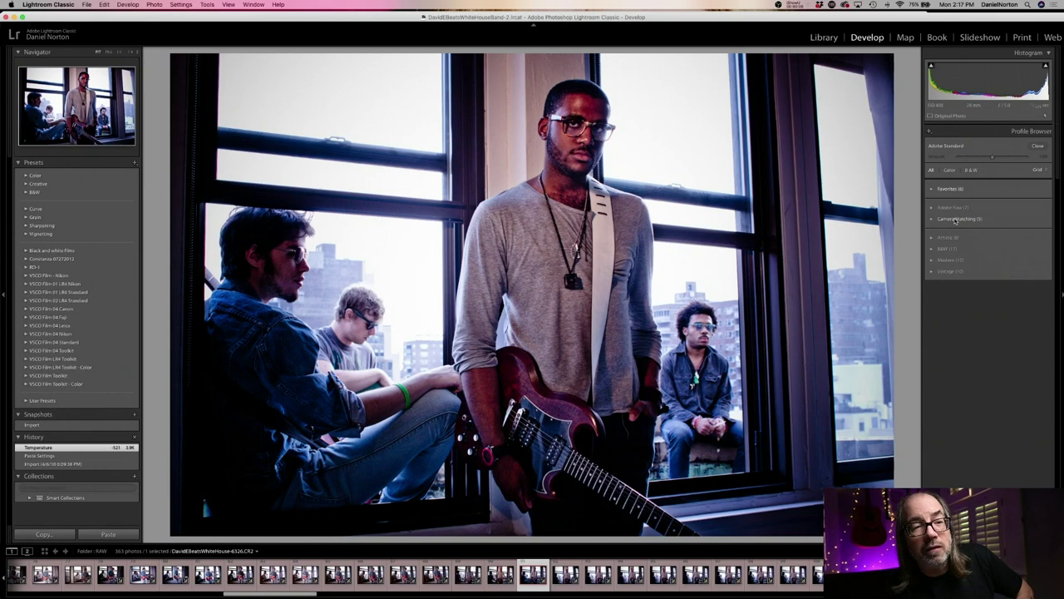
click(955, 219)
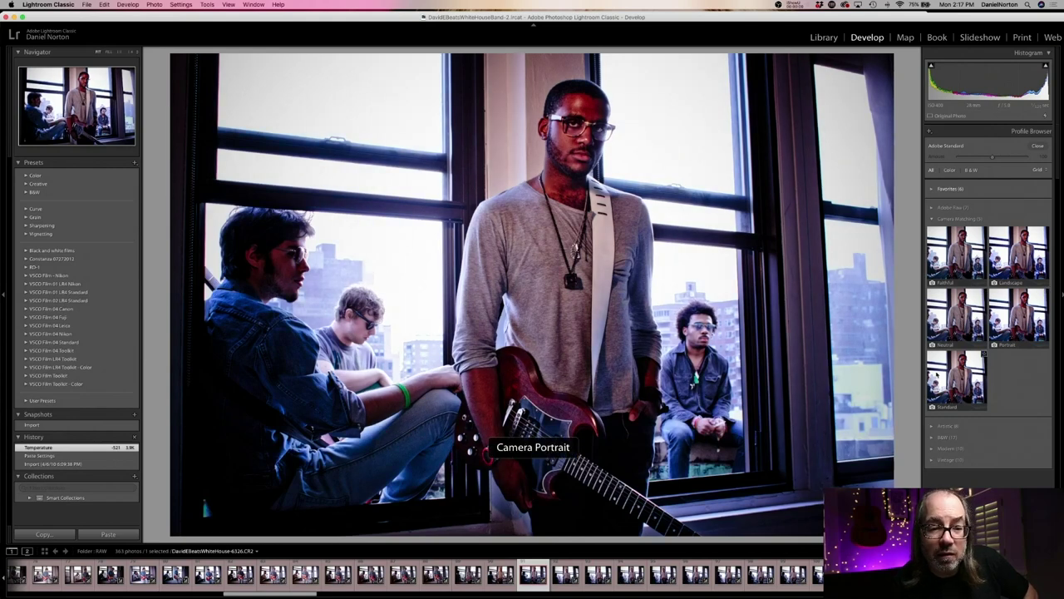
click(956, 378)
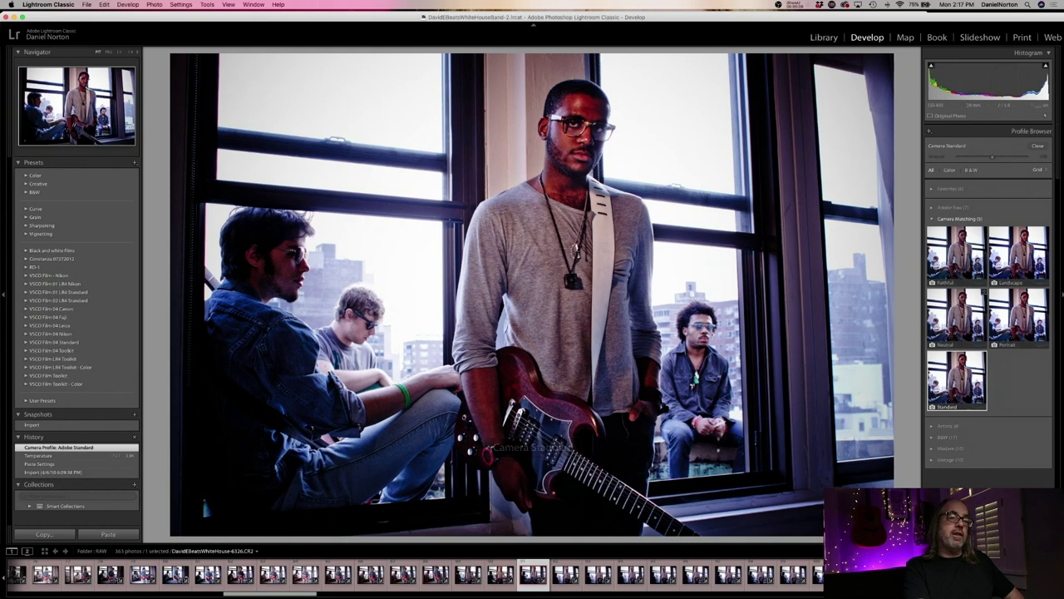
Collapse the Camera Matching group, close the Profile Browser and set the photo's profile back to Adobe Standard
click(932, 219)
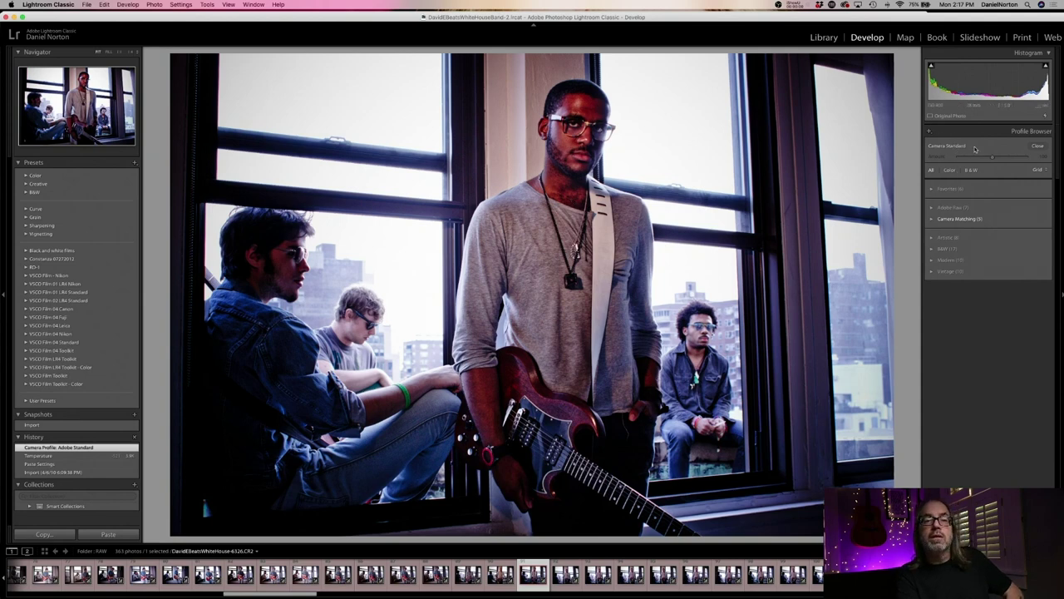
click(1038, 147)
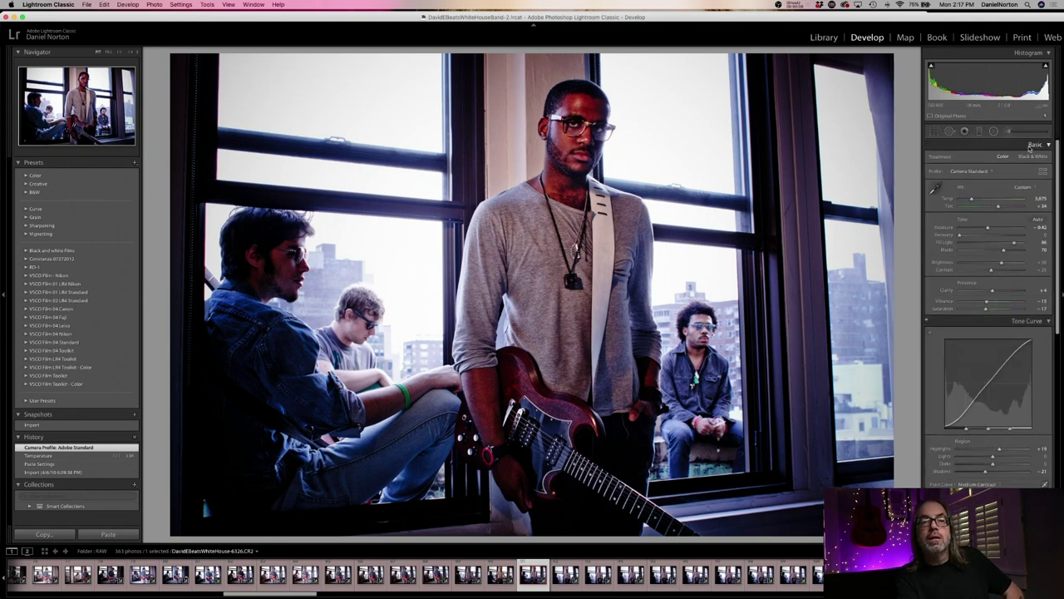
click(981, 171)
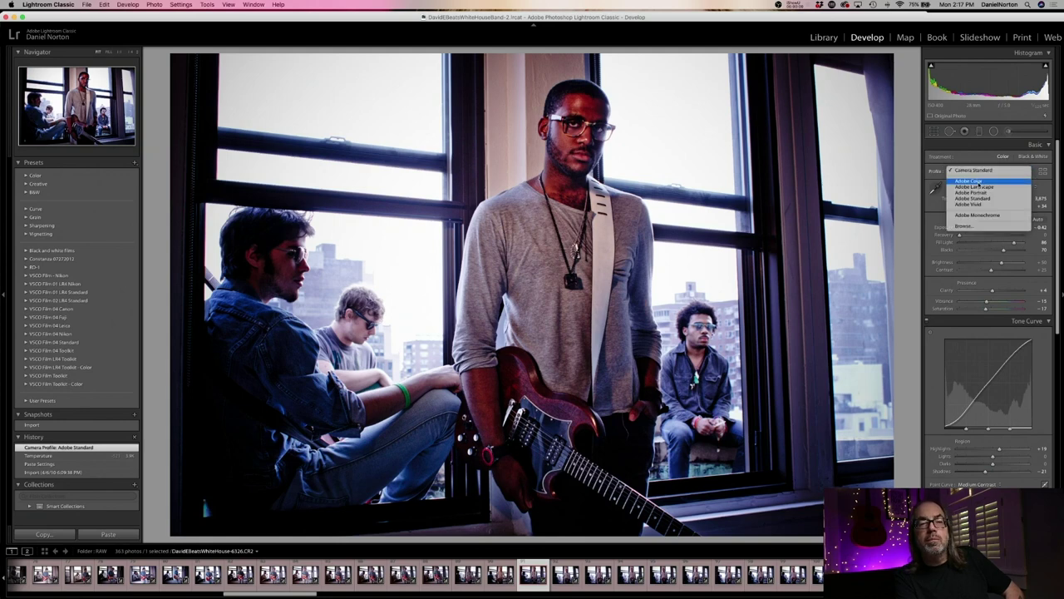
click(979, 198)
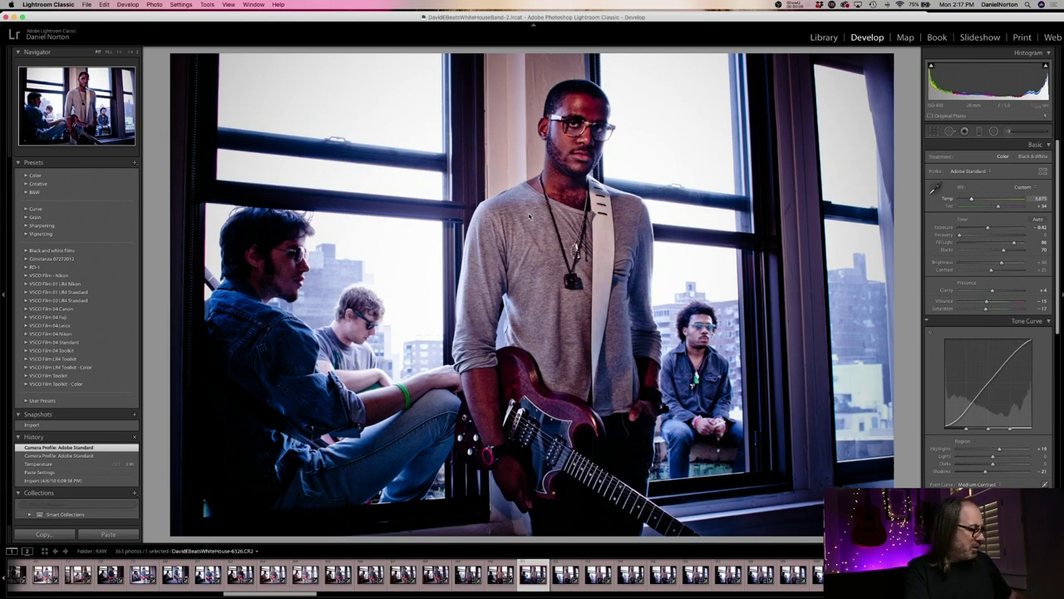
Switch to Capture One and reselect the Generic ICC profile under Canon EOS-50D for the band photo
key(super+Tab)
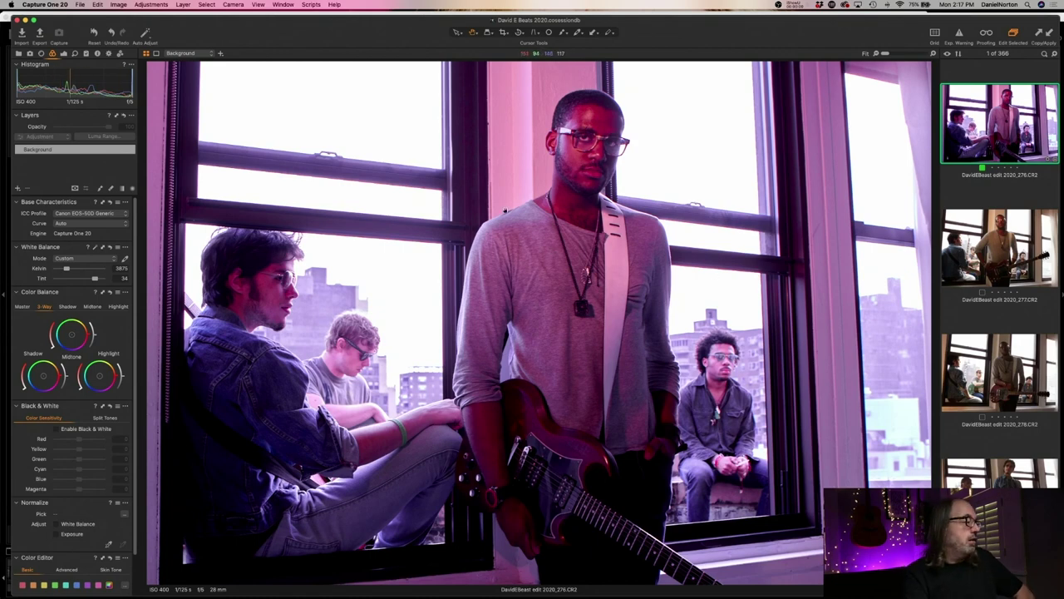
scroll(194, 229, up, 2)
key(super+0)
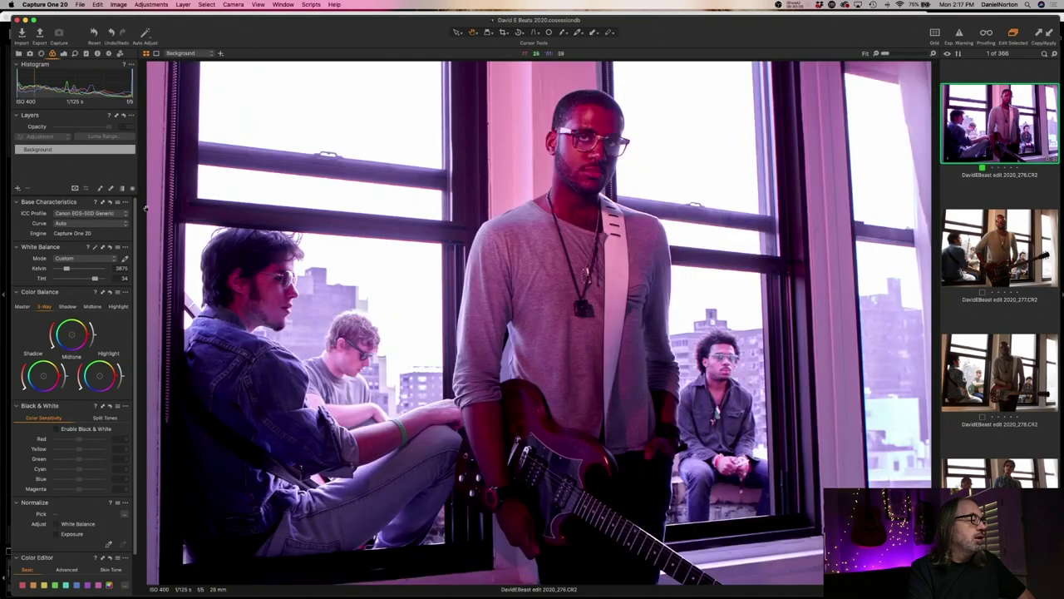
click(96, 214)
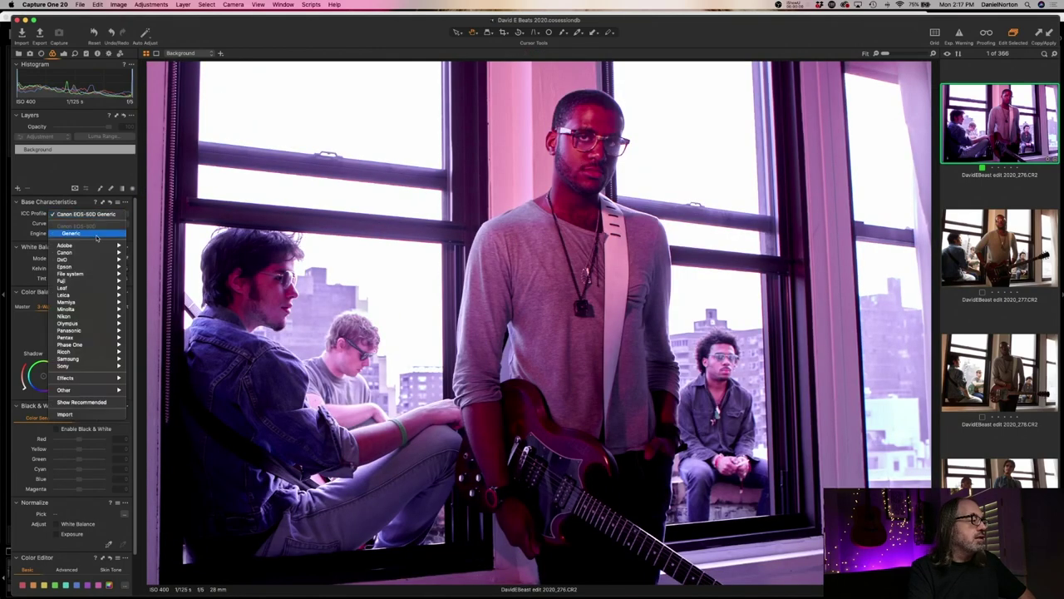
click(94, 234)
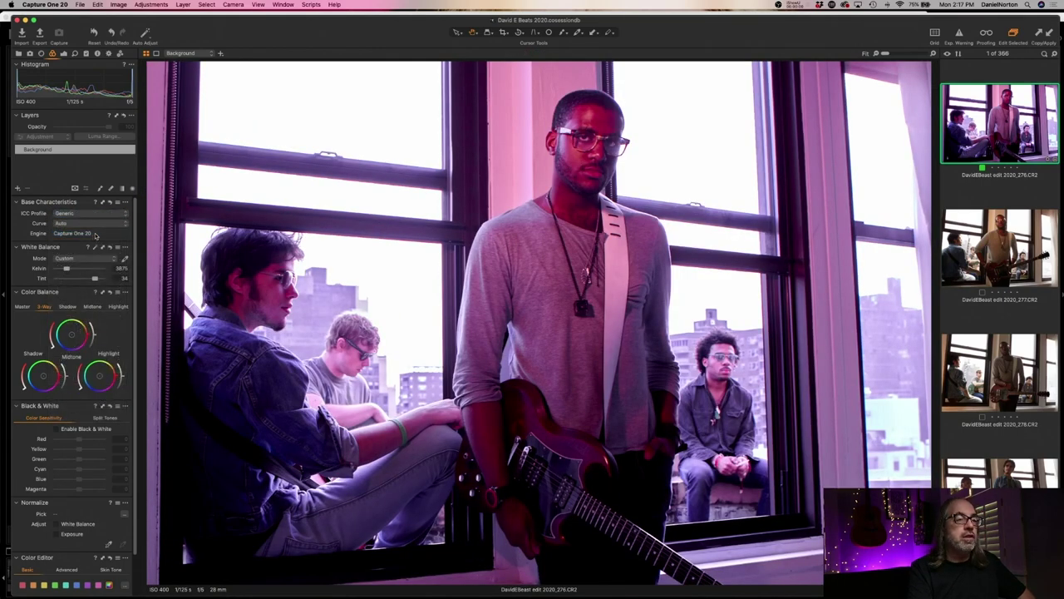
Review the available ICC profiles for the band photo, including the Adobe group, and for the next photo, and return to the first photo
click(87, 214)
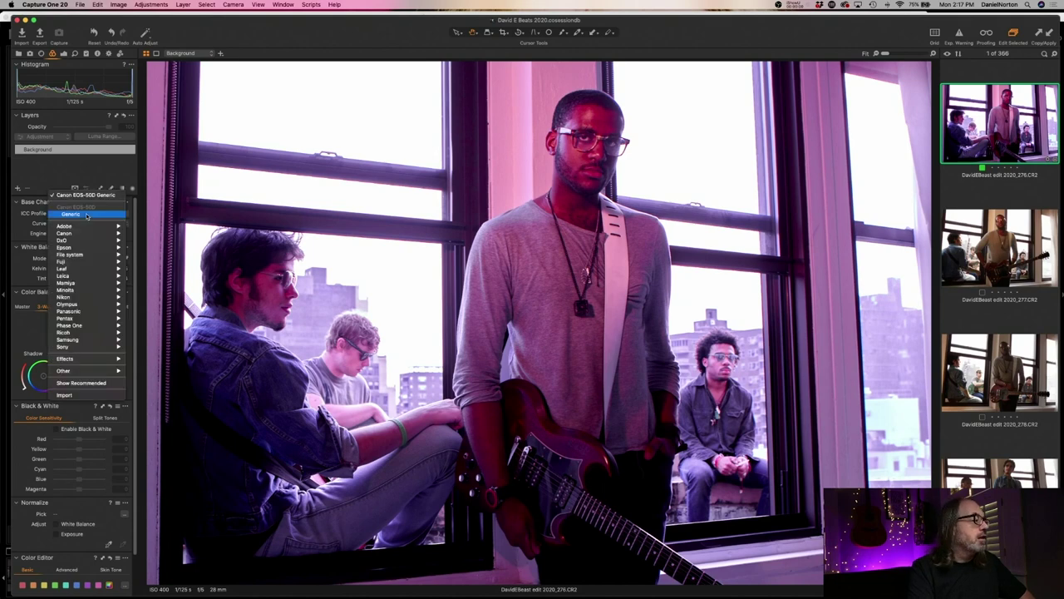
mouse_move(93, 227)
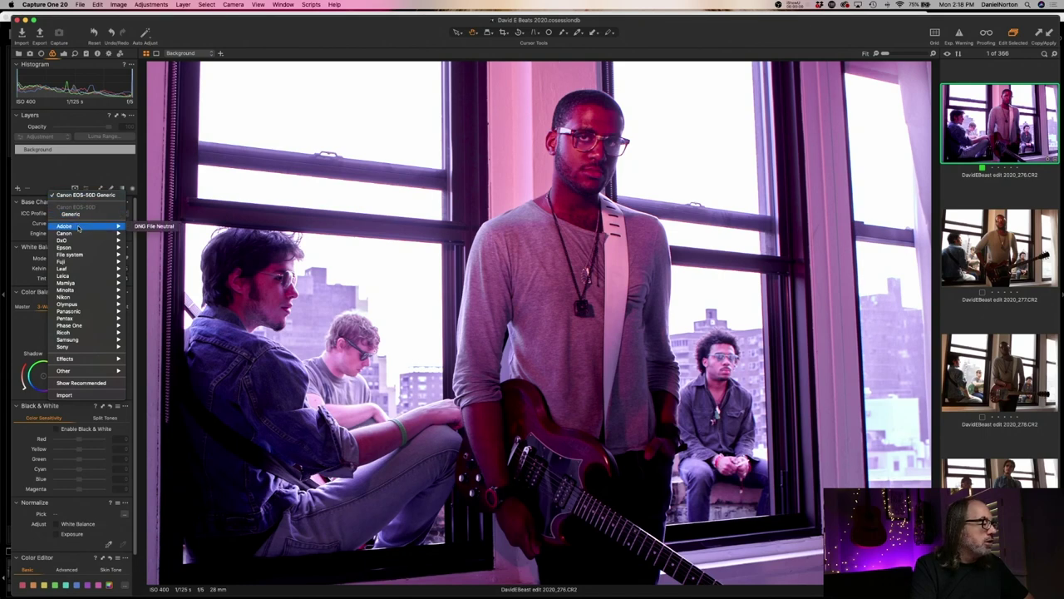
click(77, 176)
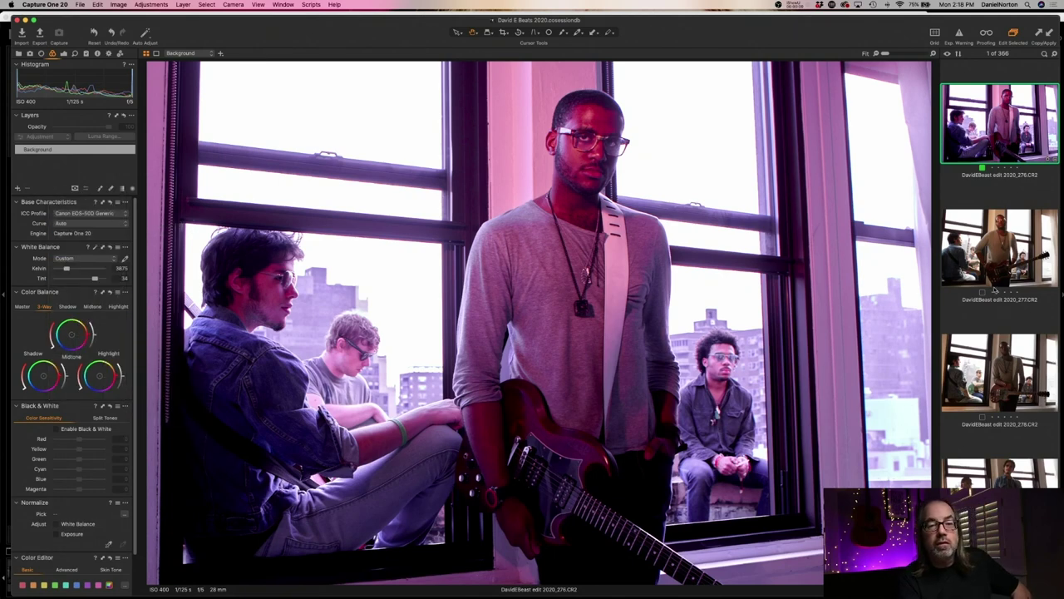
key(Down)
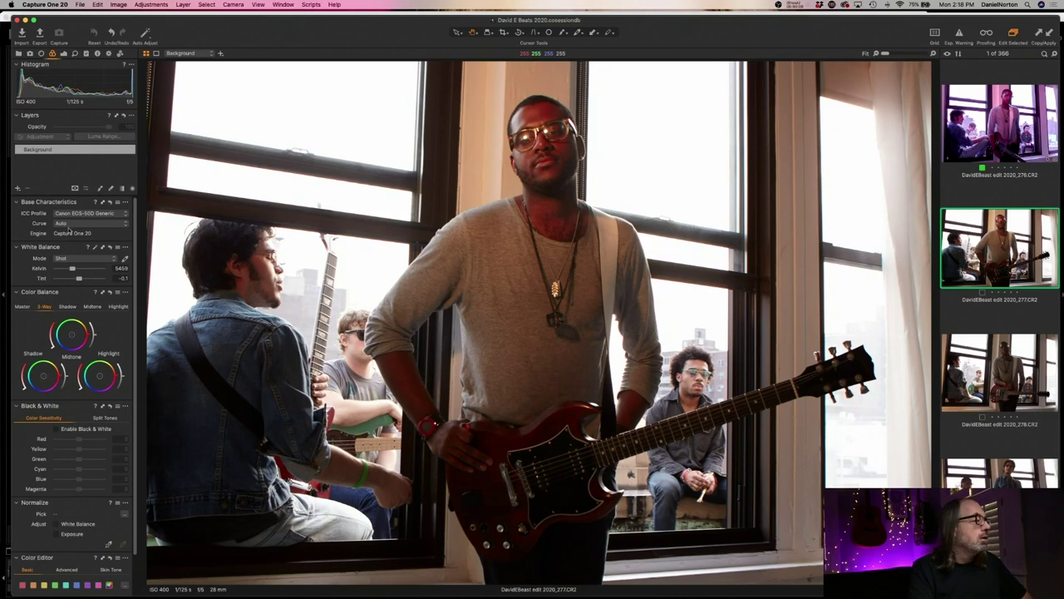
click(97, 215)
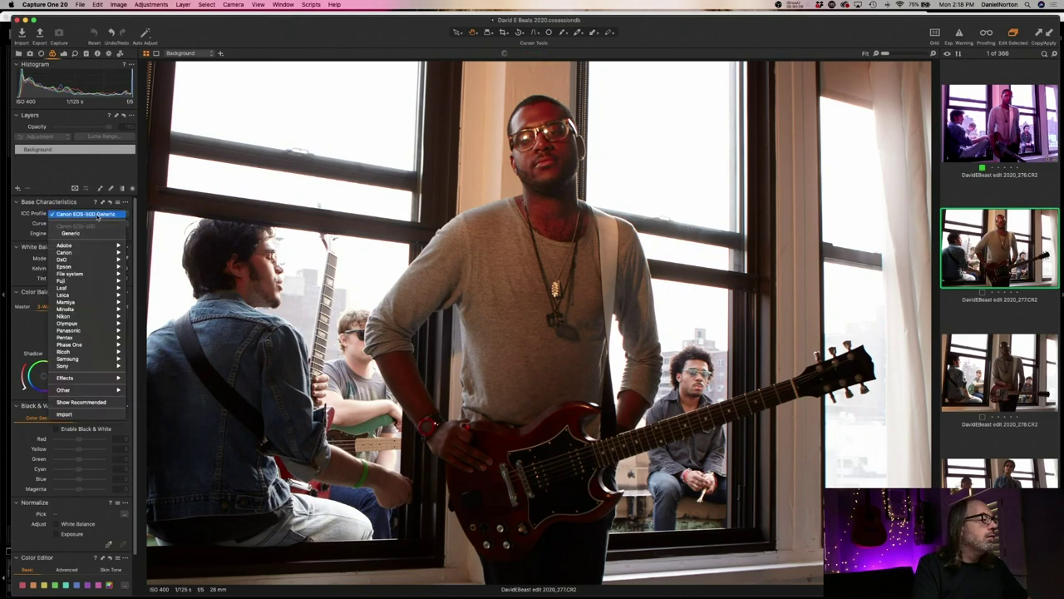
click(98, 217)
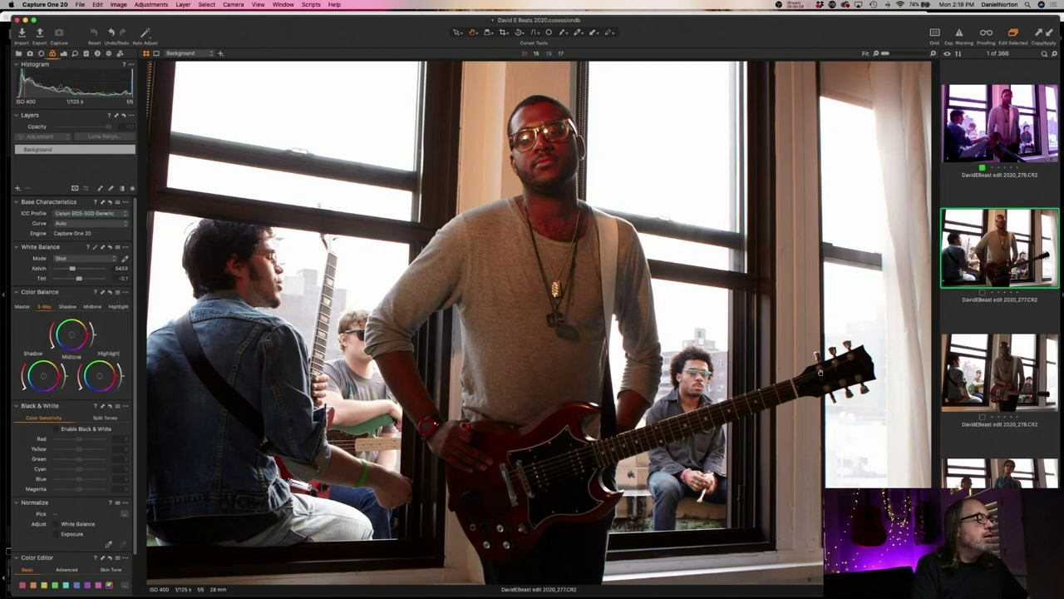
key(Up)
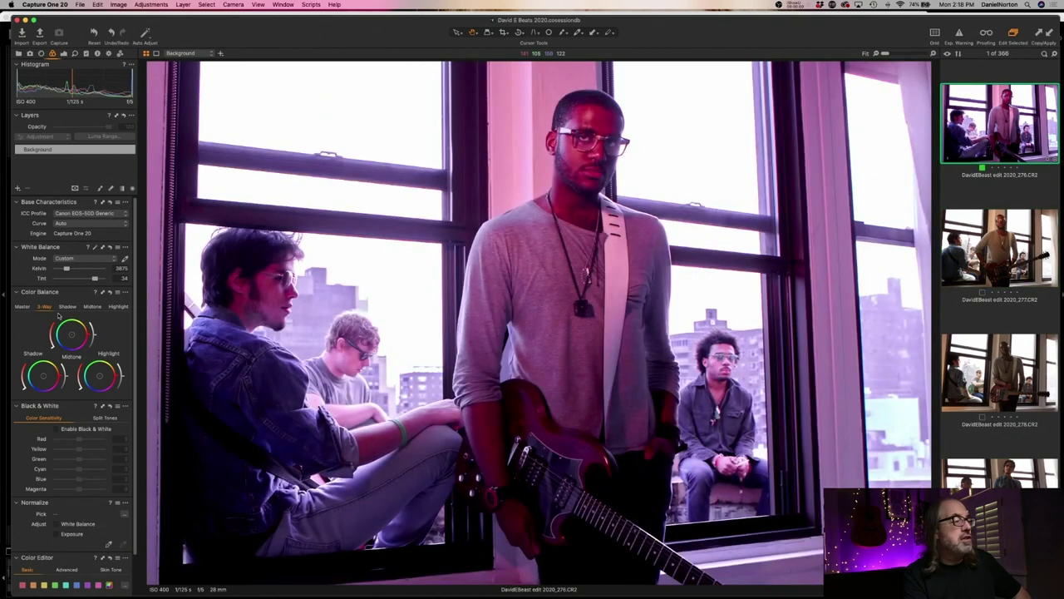
Cool and retint the band photo manually, setting the white balance to about 3672 Kelvin with a tint of 10.3
drag(95, 280, 81, 279)
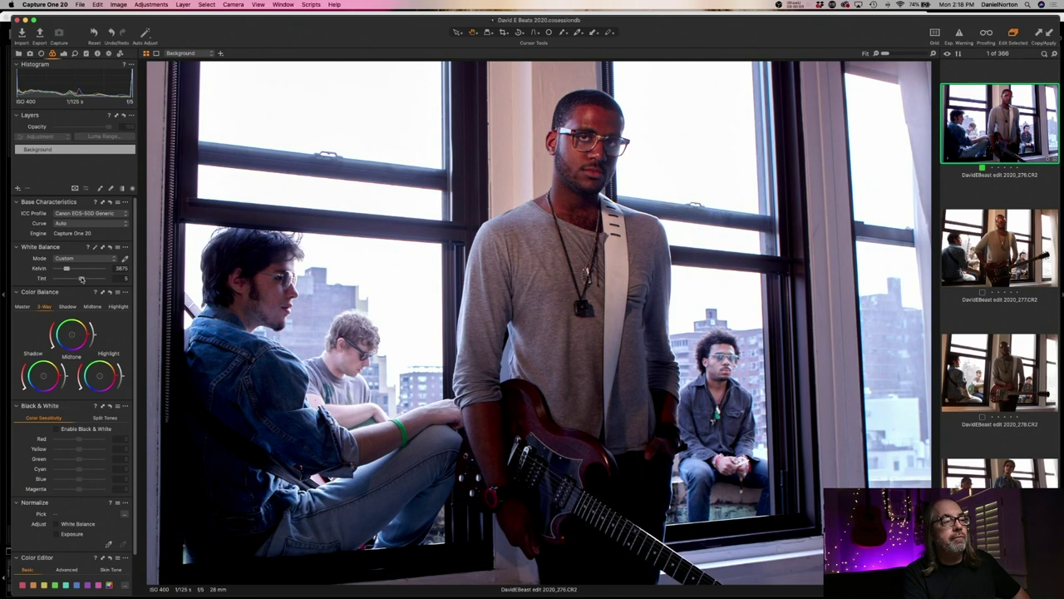
drag(82, 279, 62, 268)
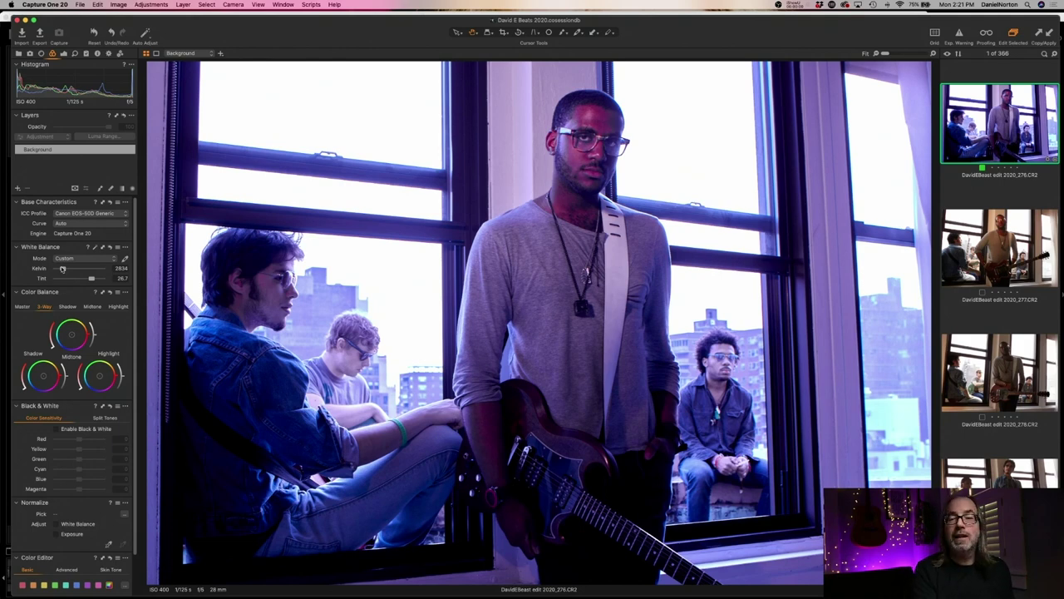
mouse_move(91, 280)
mouse_down()
mouse_move(61, 269)
mouse_move(84, 280)
mouse_up()
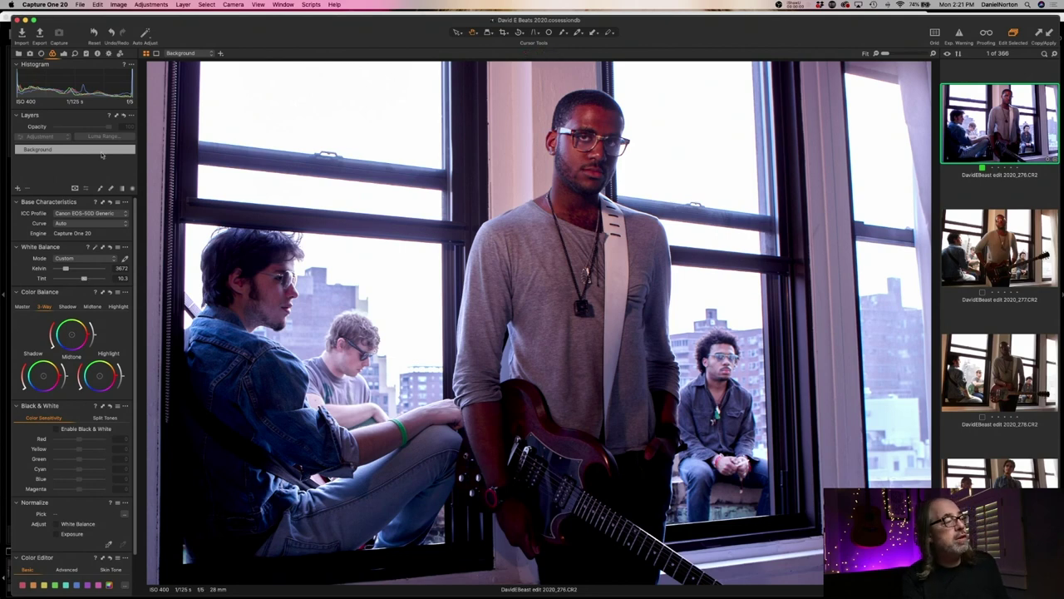
Sample the white balance from the wall beside the standing musician's neck and raise the tint to 8.4
click(125, 259)
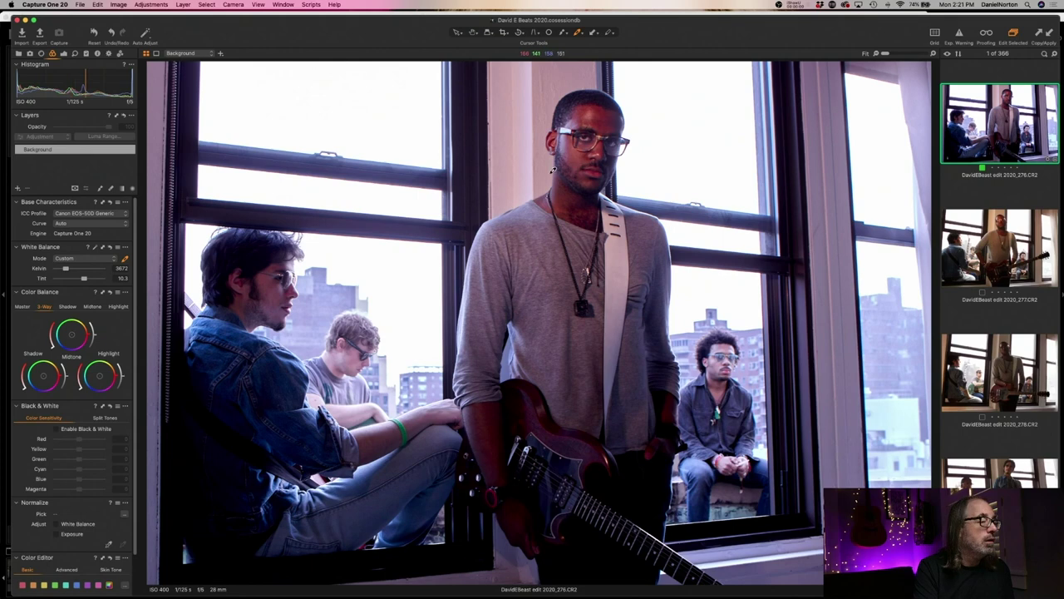
click(545, 172)
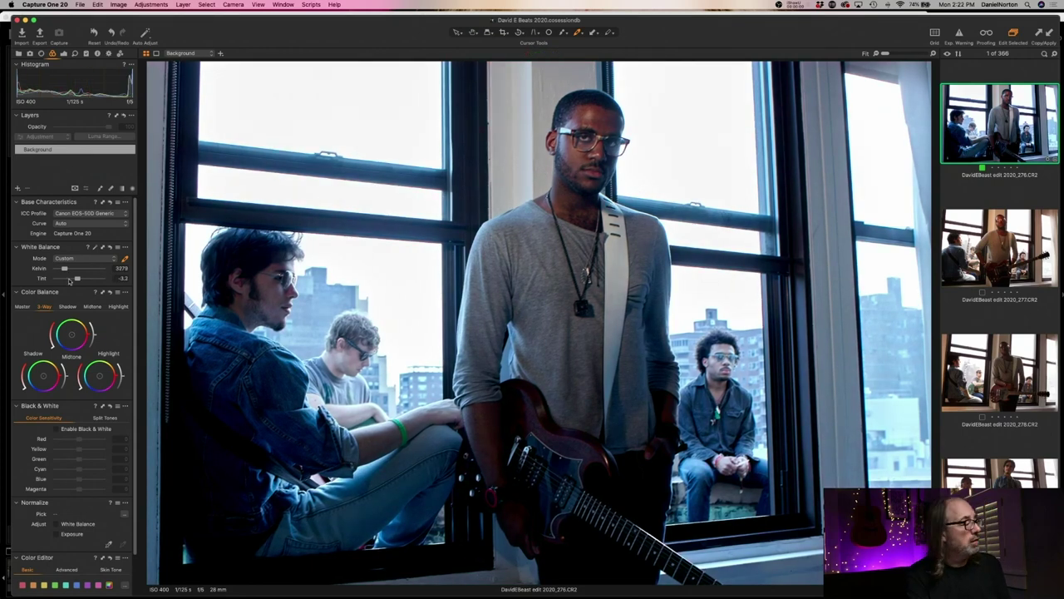
drag(77, 280, 84, 279)
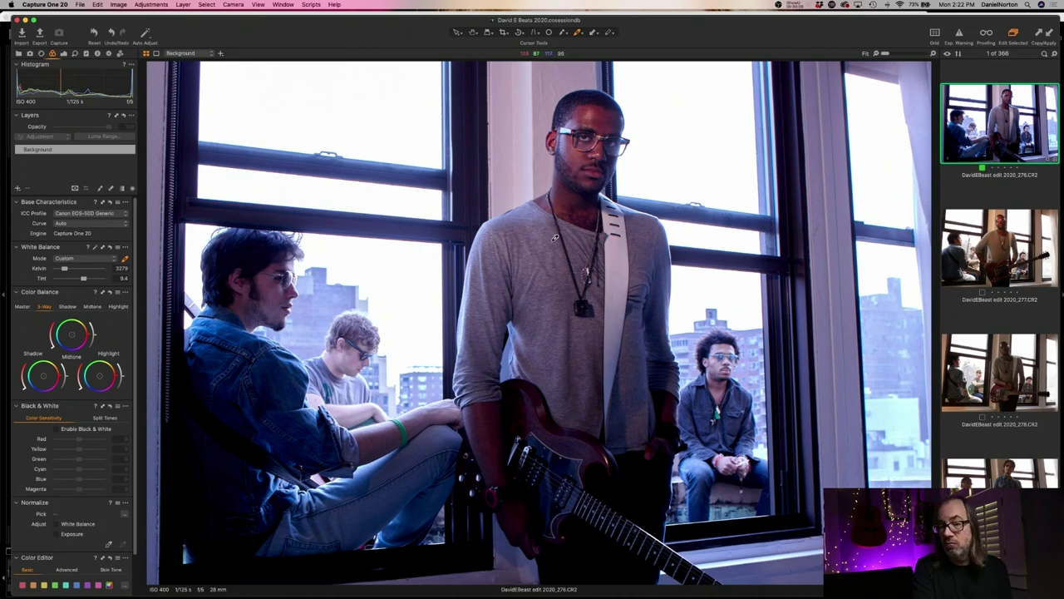
Resample the white balance from spots around the standing musician's face and shirt, reaching 3297 Kelvin, and set the tint to 6.2
click(544, 173)
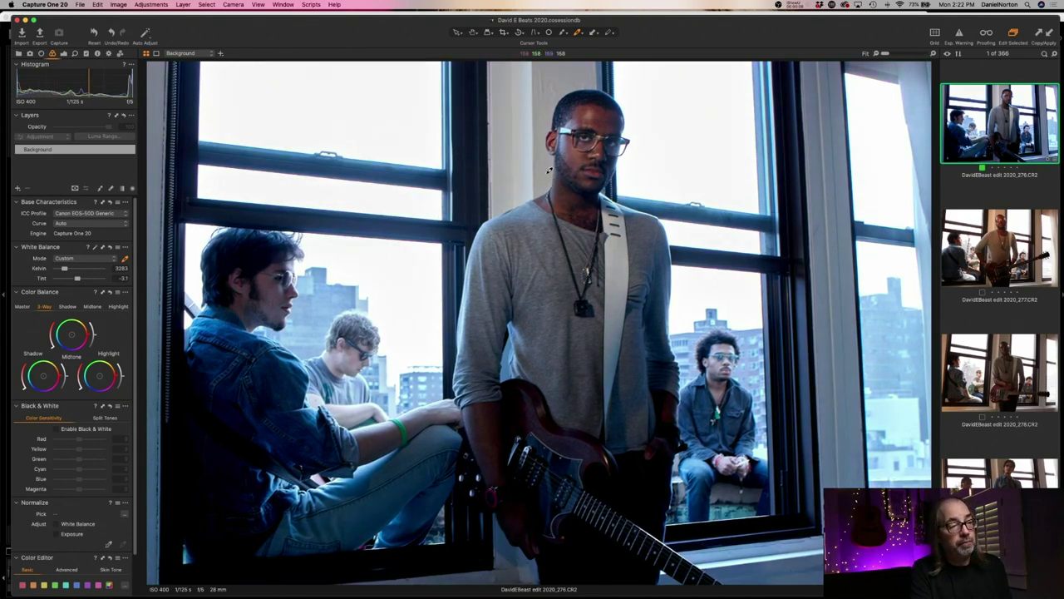
click(592, 131)
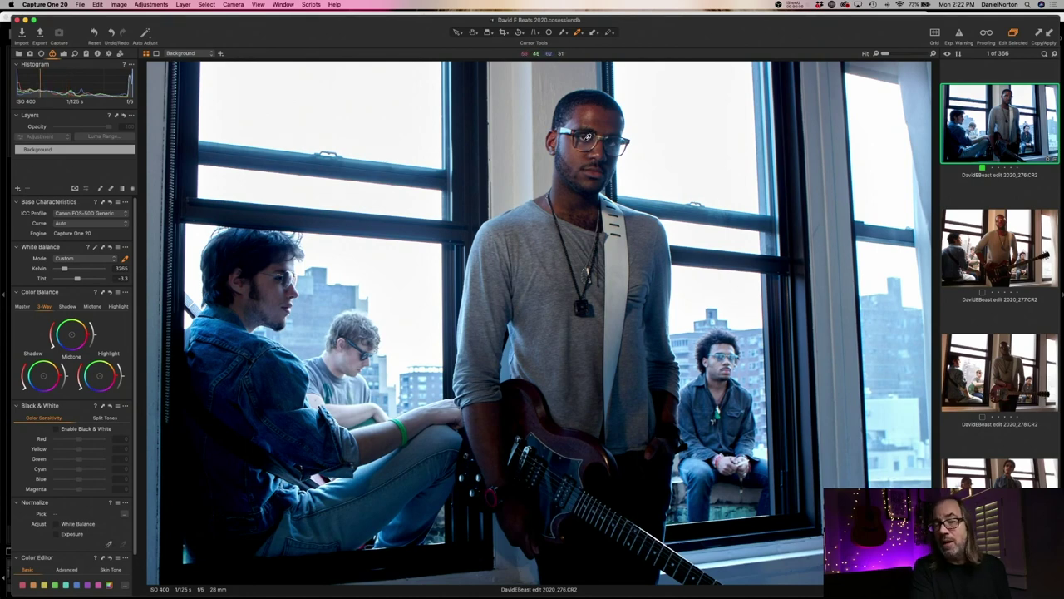
click(550, 167)
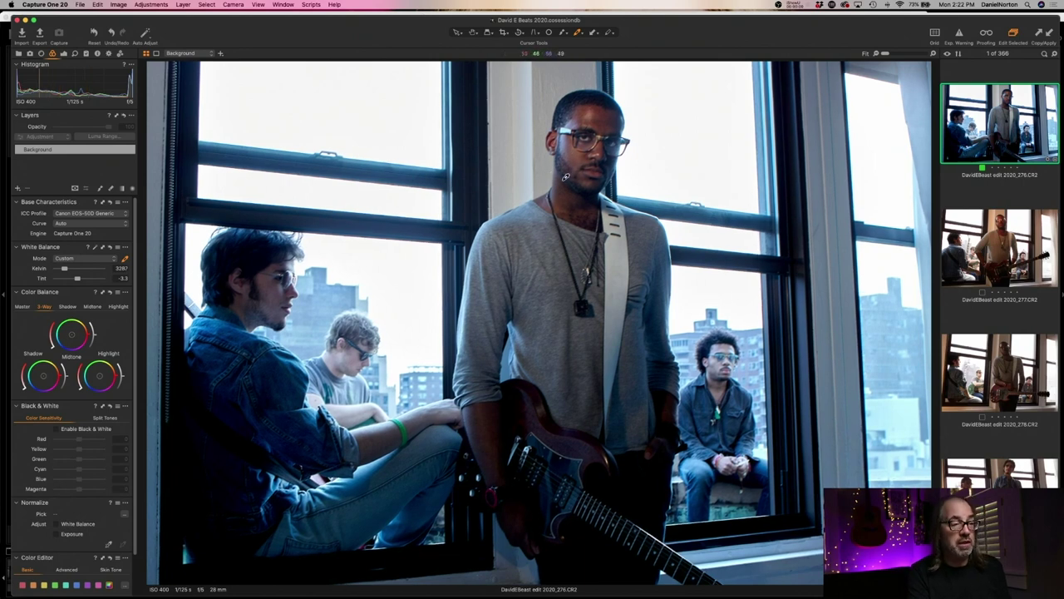
click(629, 238)
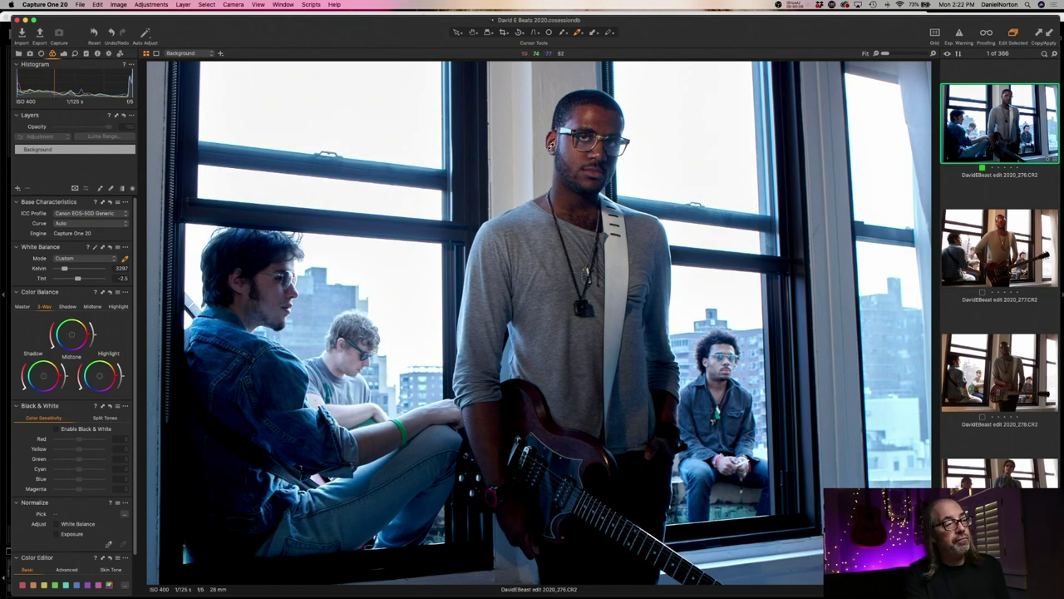
drag(76, 282, 82, 279)
Raise the band photo's exposure to 0.75
scroll(75, 374, down, 2)
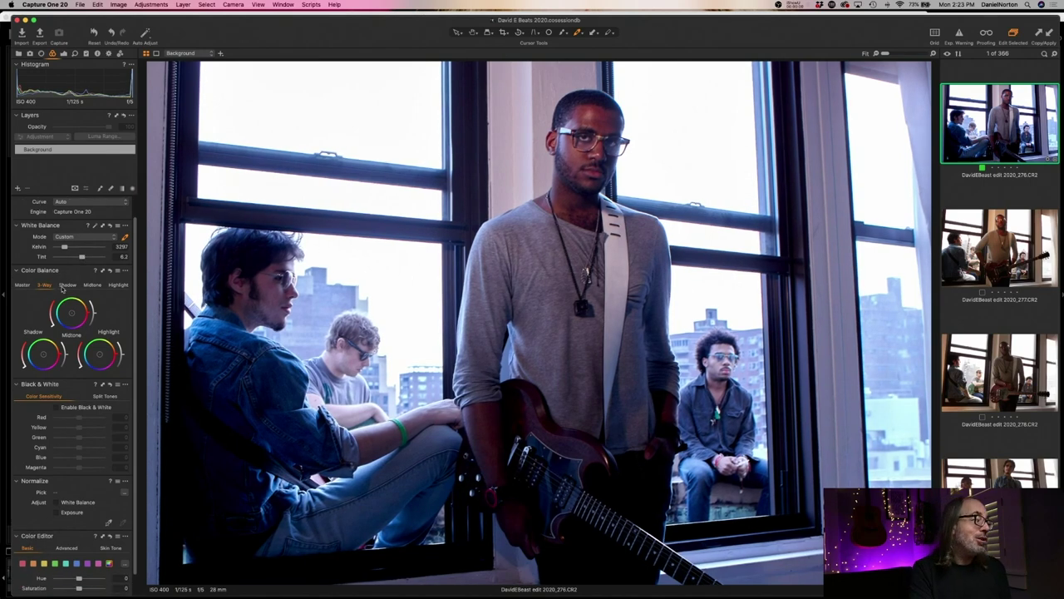
scroll(75, 375, up, 3)
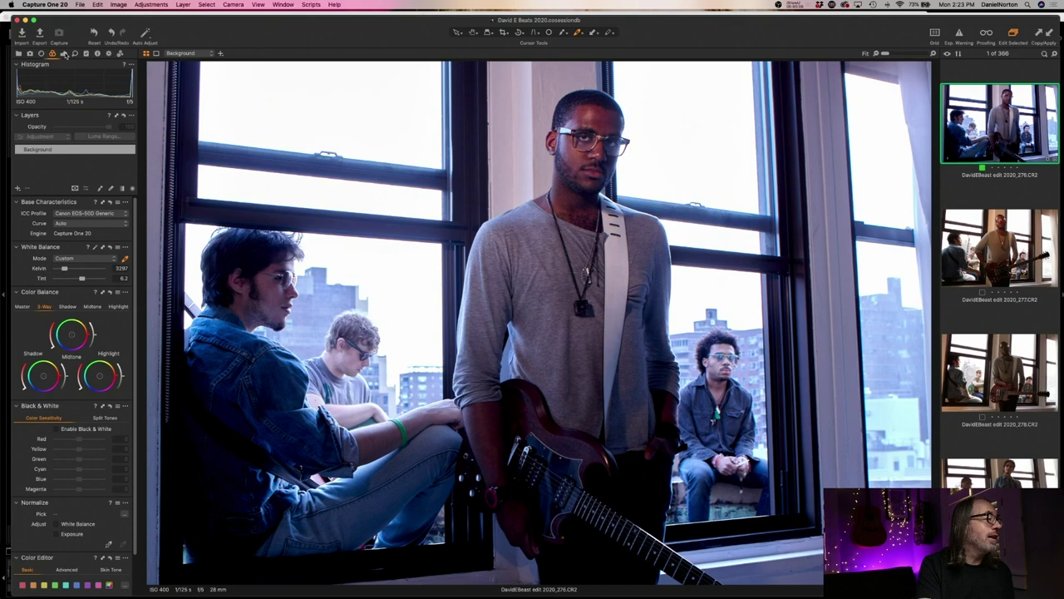
click(63, 53)
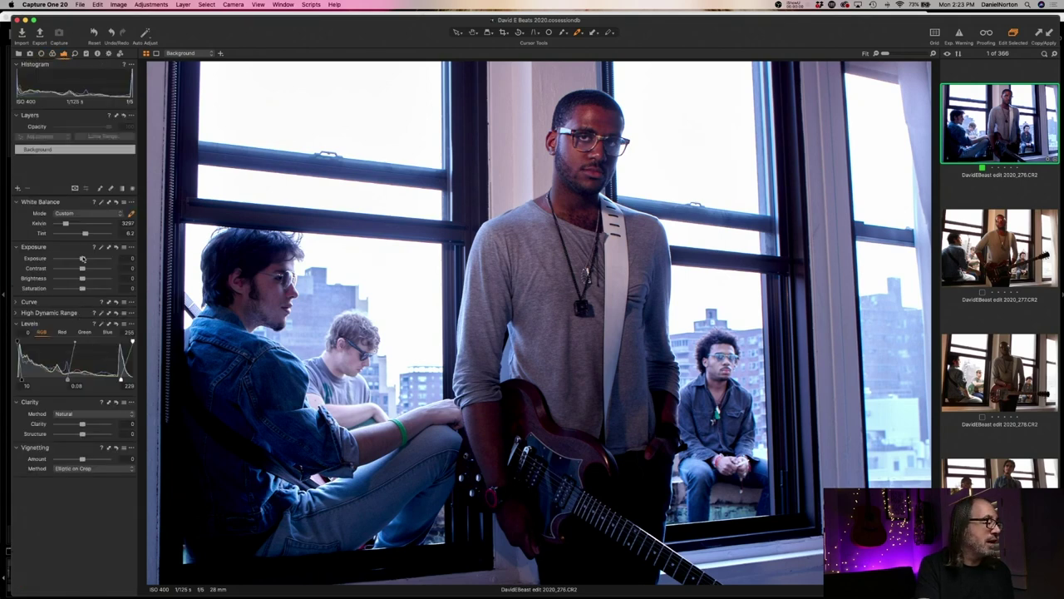
drag(81, 260, 87, 260)
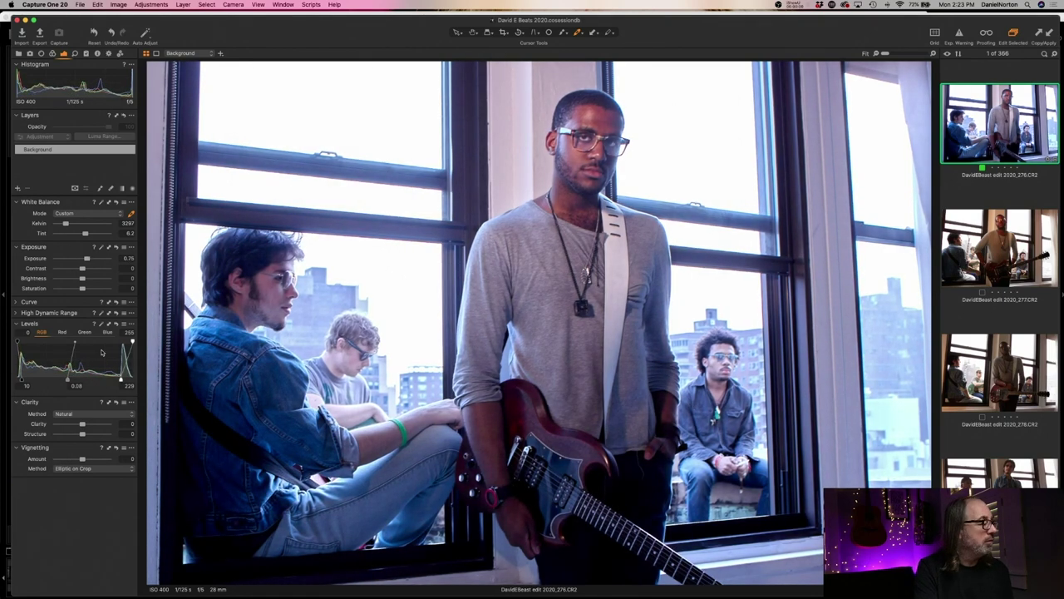
Set the RGB input levels of the band photo to 23 for shadows and 217 for highlights
drag(21, 381, 75, 378)
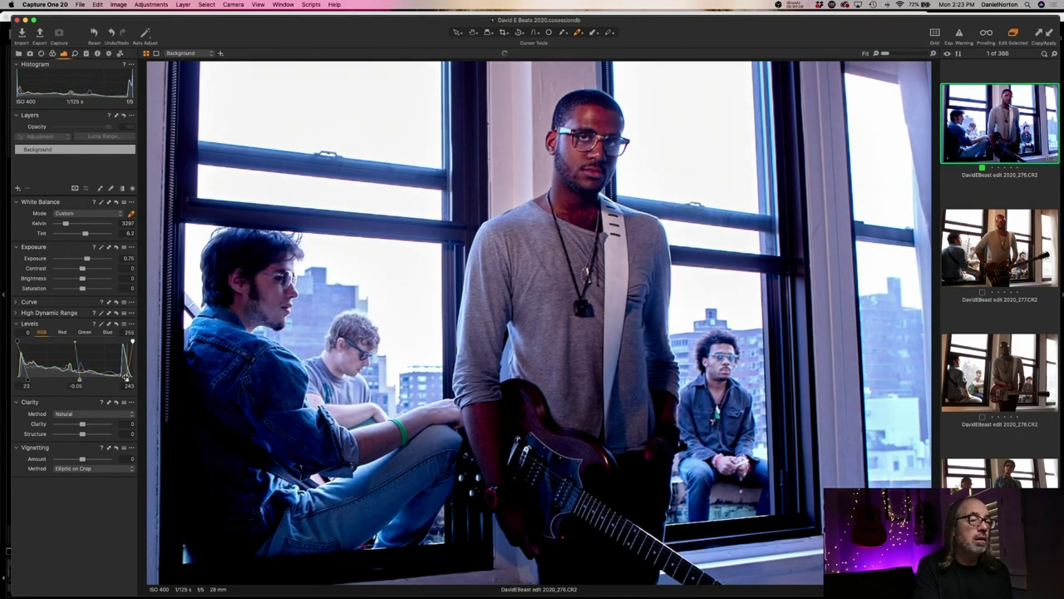
drag(121, 376, 74, 378)
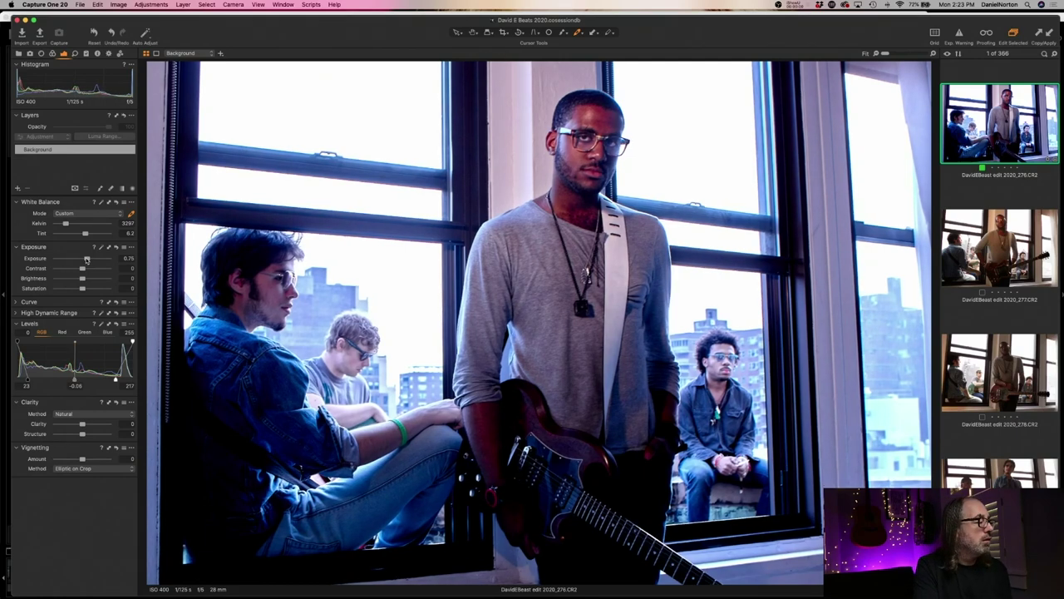
drag(86, 260, 86, 260)
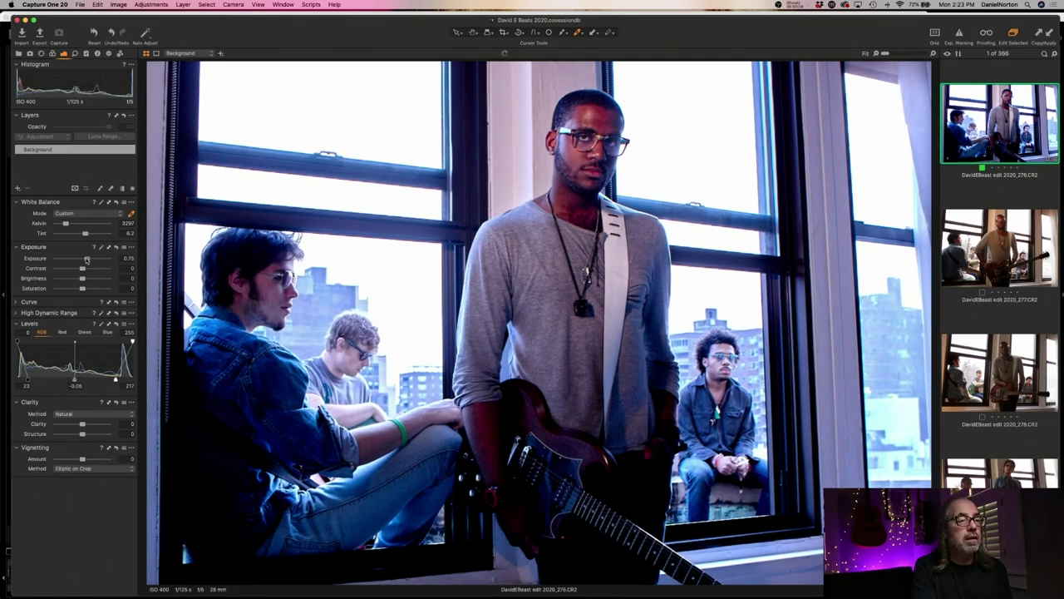
Set the contrast to 3 and fine-tune the RGB levels to a midtone of -0.09 and a shadow input of 21
drag(82, 269, 83, 268)
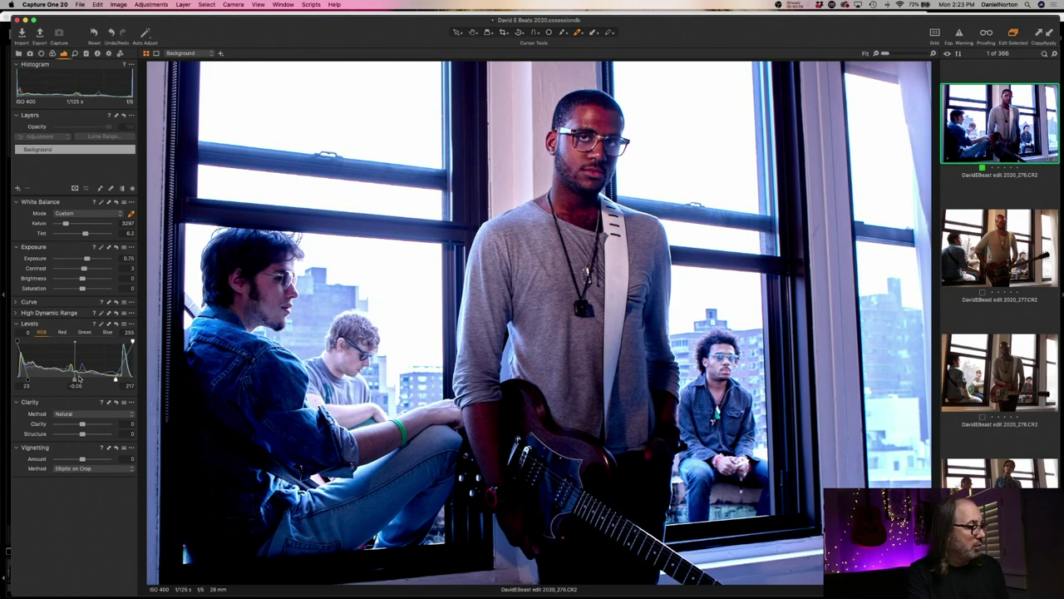
drag(74, 380, 74, 378)
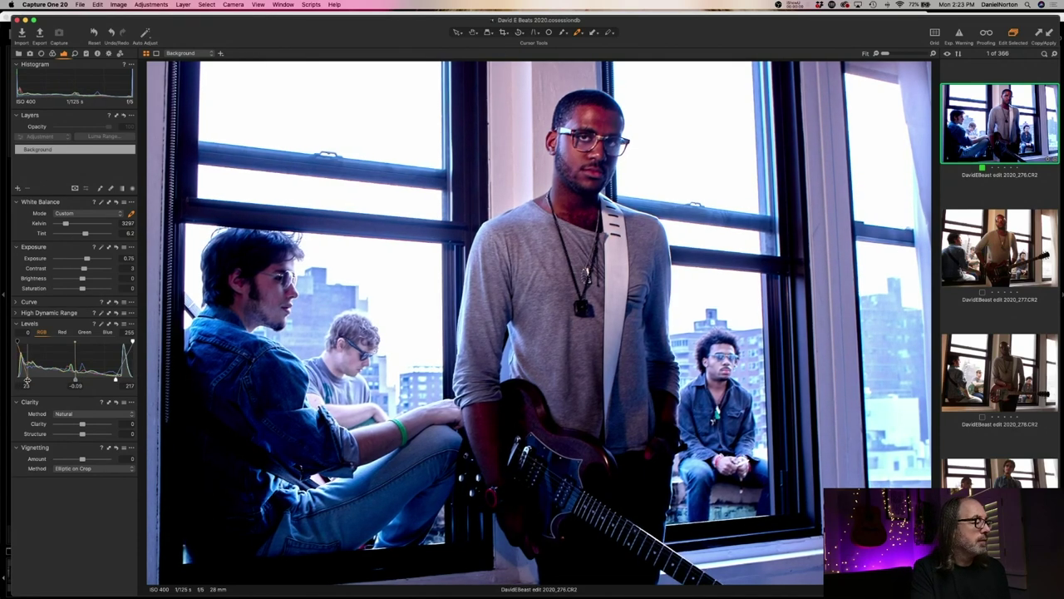
drag(26, 380, 26, 379)
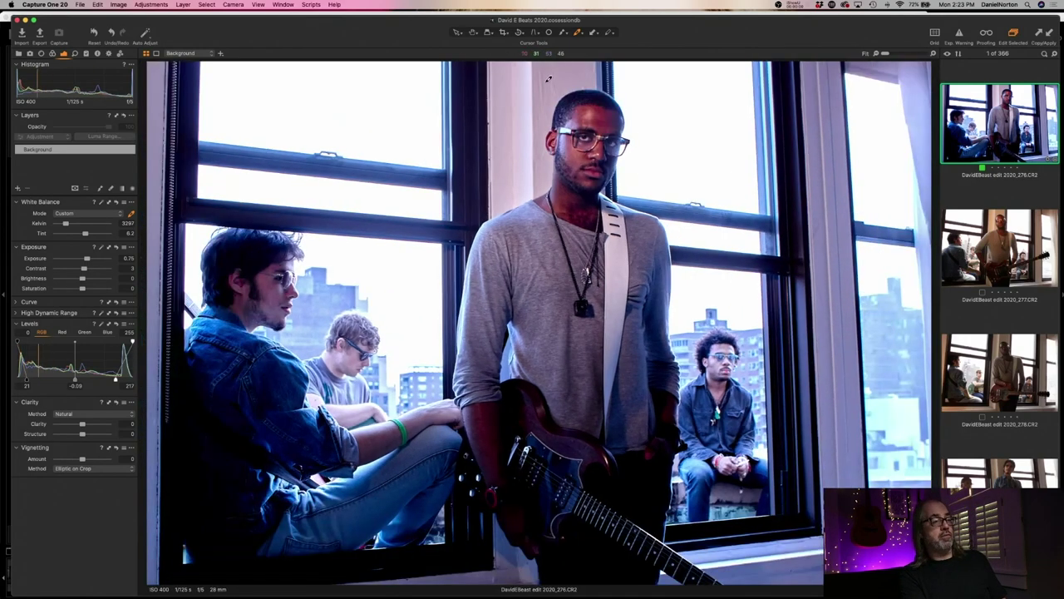
Switch to Lightroom Classic and collapse the original photo's Basic adjustments
drag(436, 25, 443, 157)
click(386, 18)
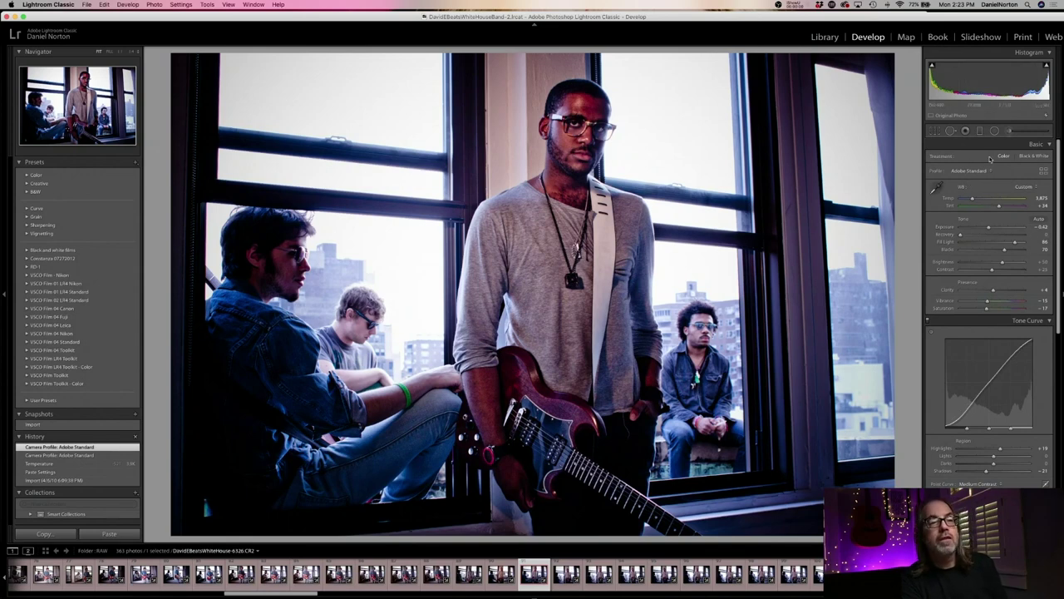
click(944, 147)
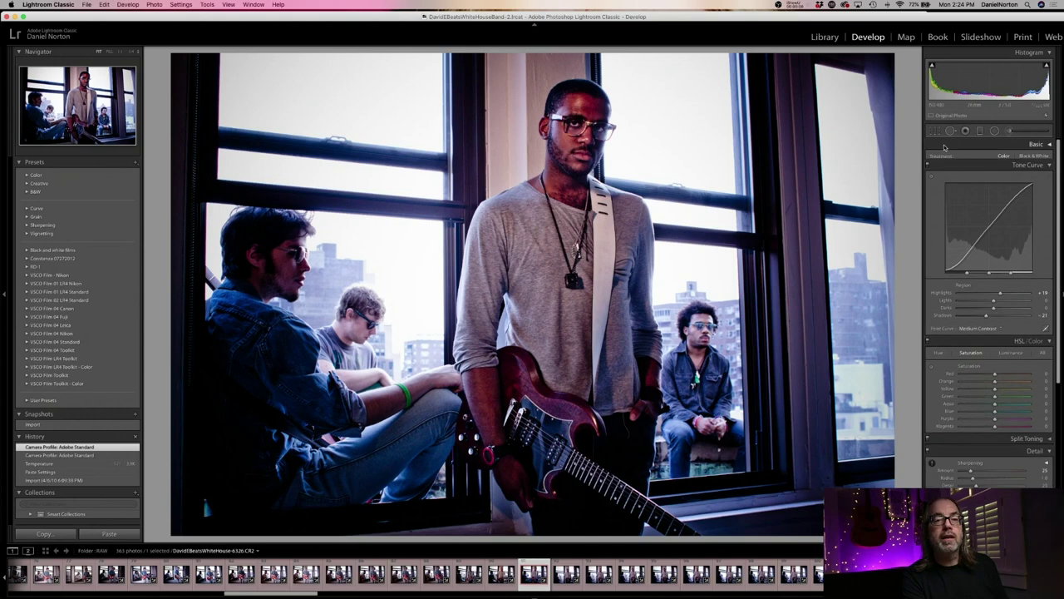
Undo the last two Adobe Standard camera profile changes on the original photo
key(super+z)
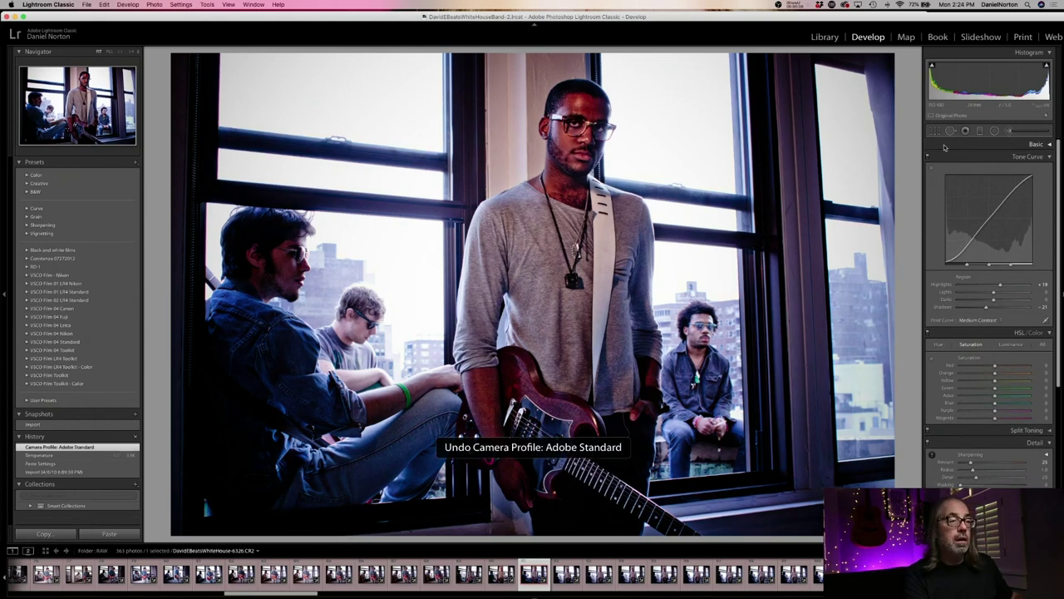
key(super+z)
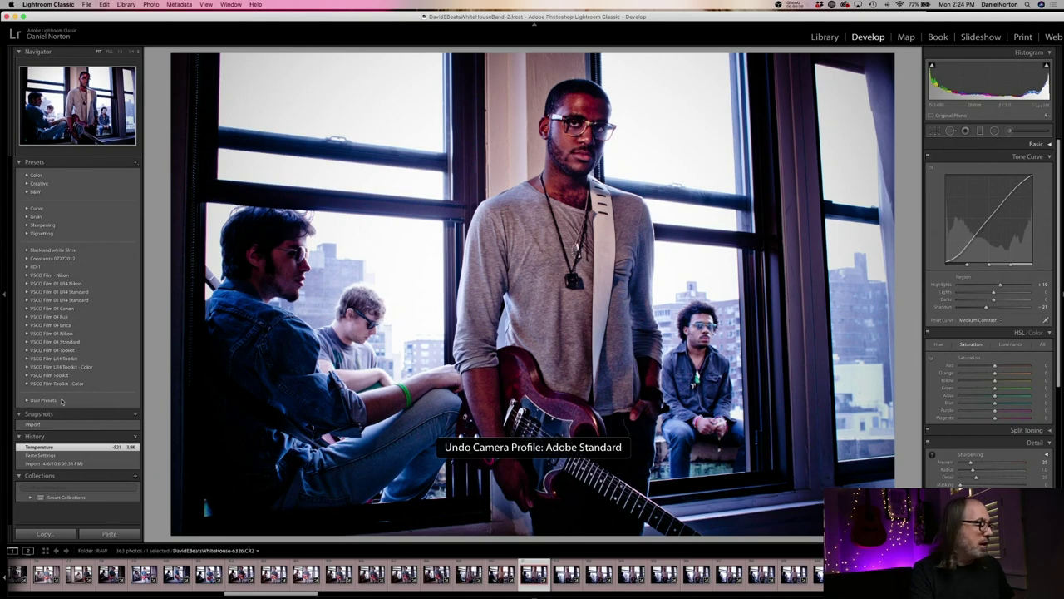
Inspect the original band photo enlarged in the Library and Develop modules, and return it to full view
key(e)
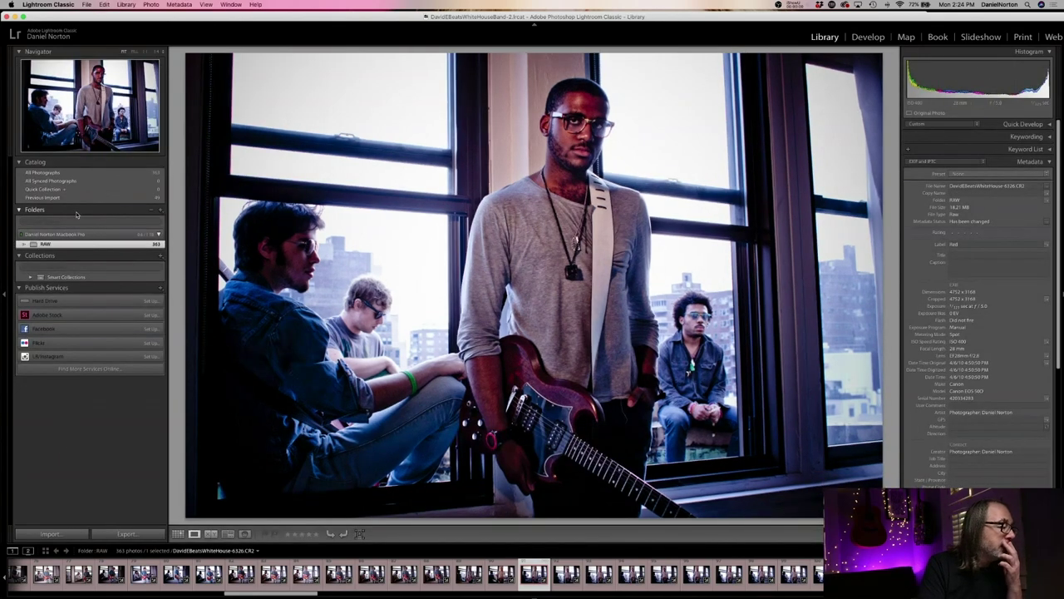
click(40, 265)
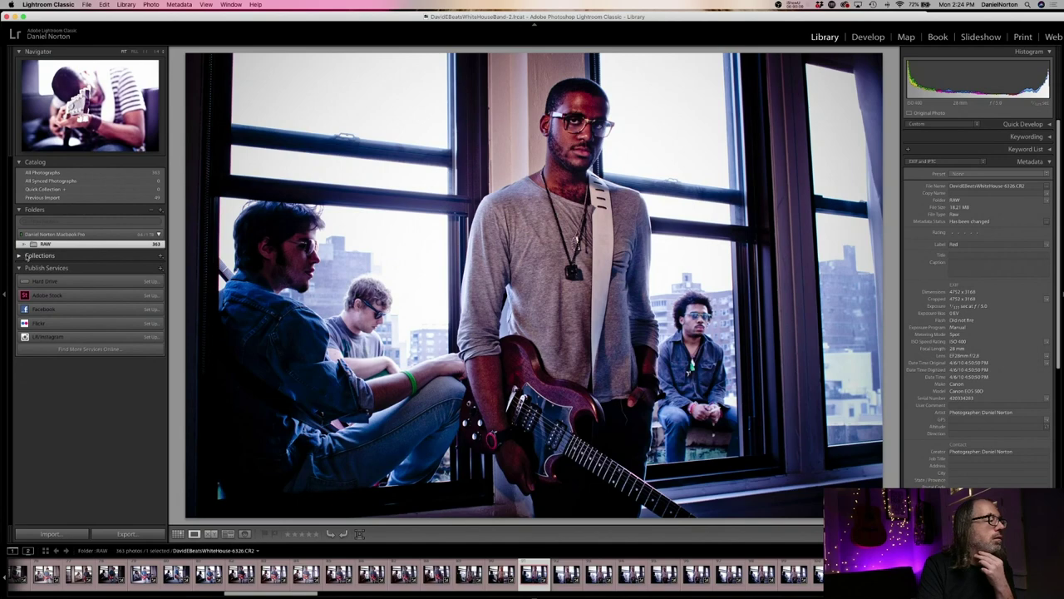
click(623, 270)
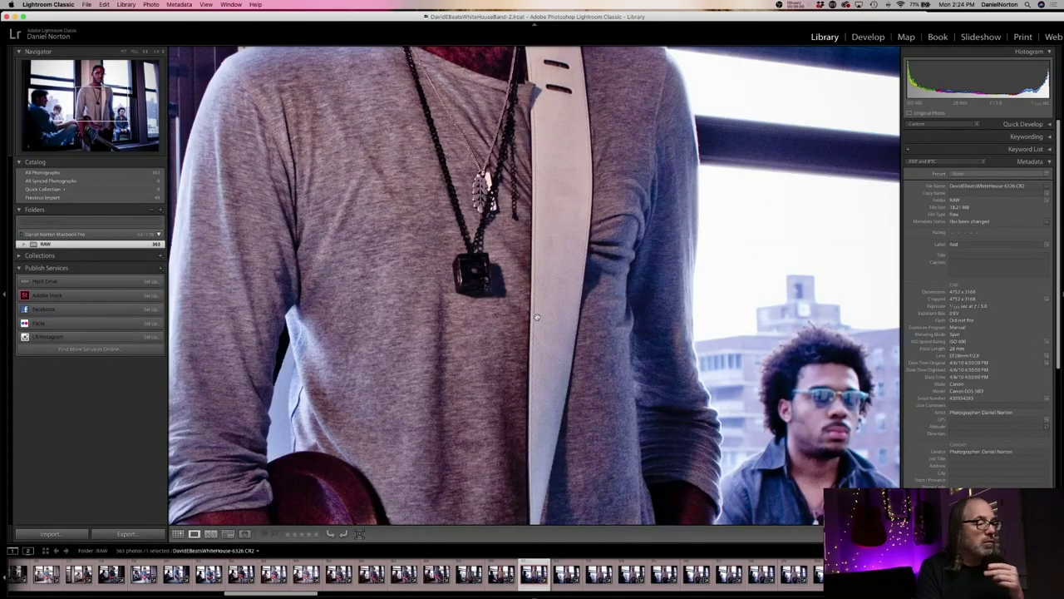
click(871, 38)
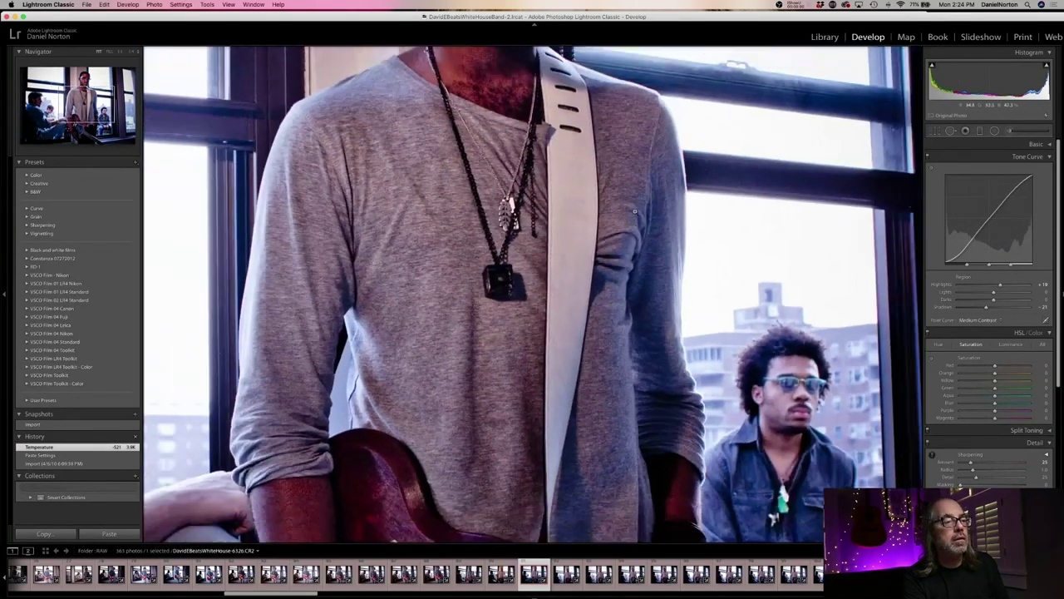
click(634, 212)
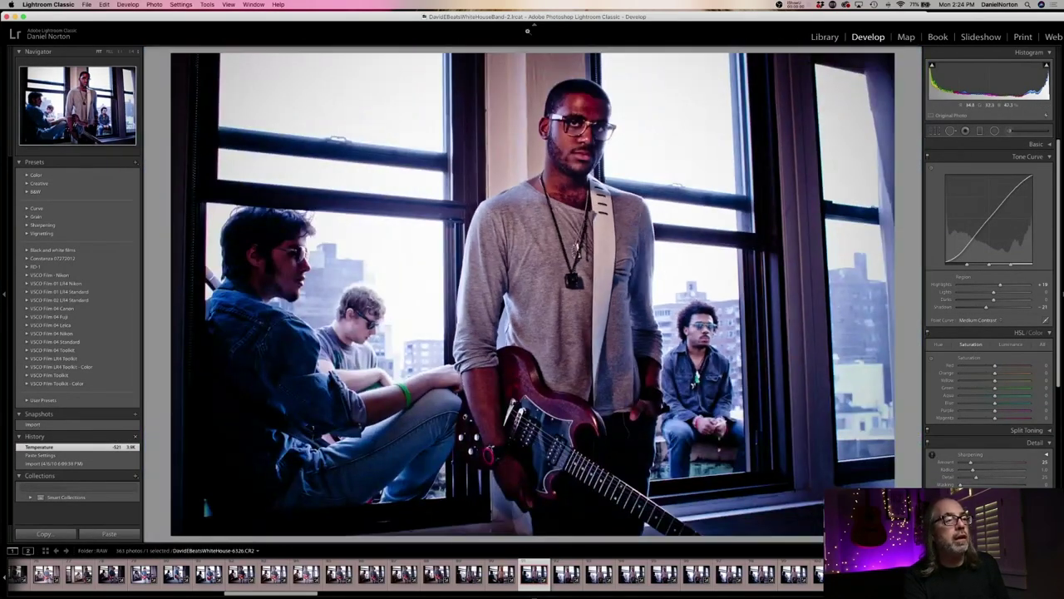
Switch to Capture One and reposition its window over Lightroom to compare the two edits of the band photo
drag(408, 12, 404, 36)
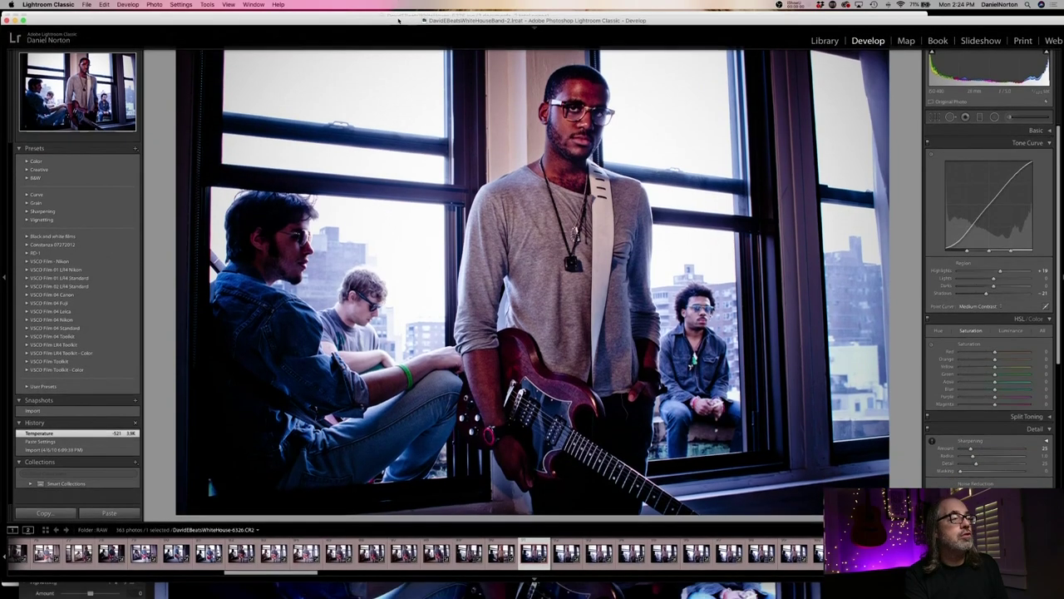
drag(395, 41, 385, 11)
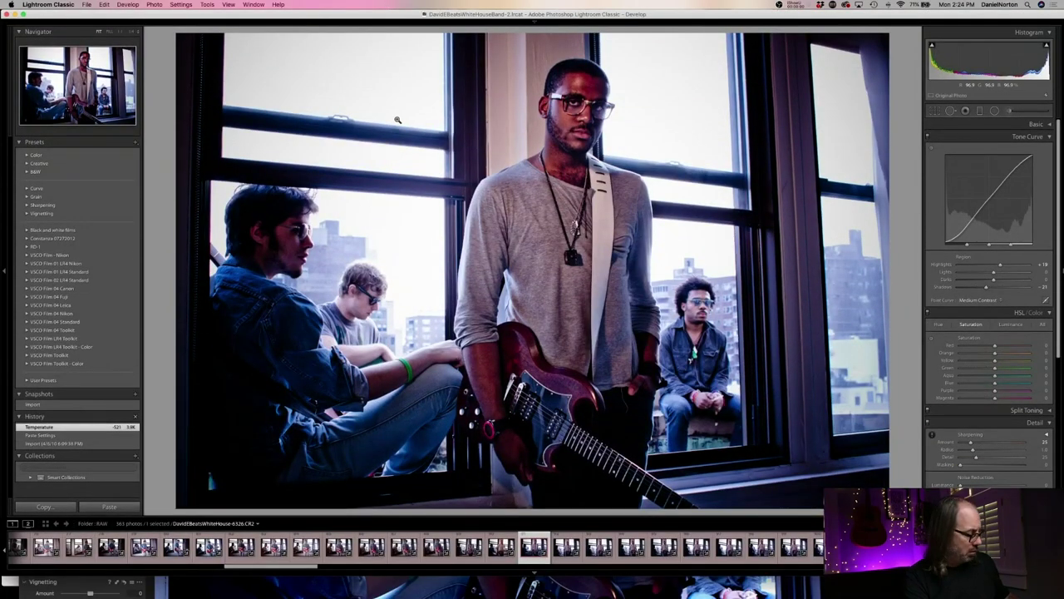
key(super+Tab)
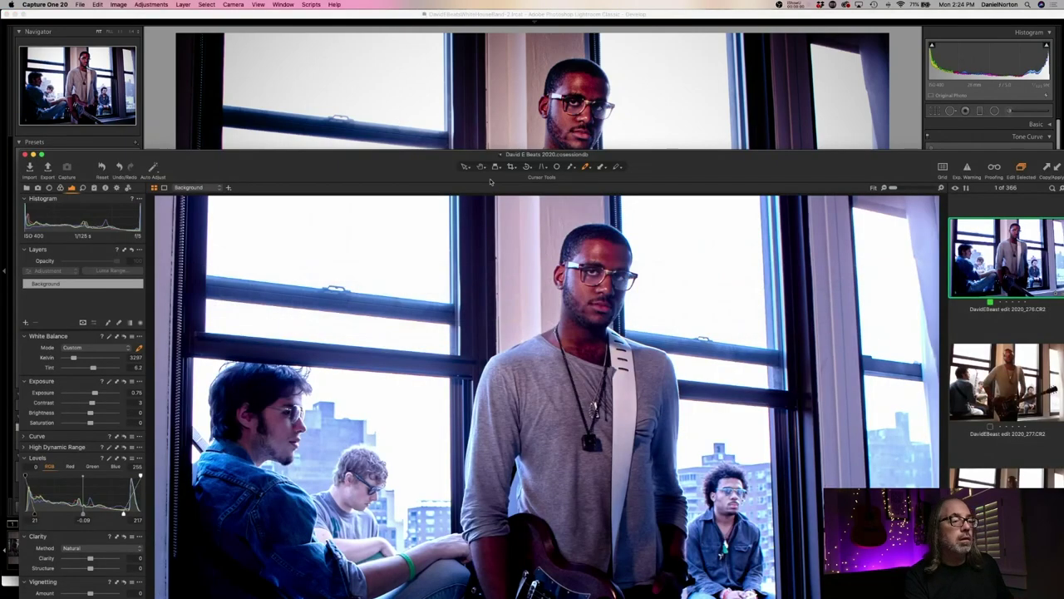
drag(441, 160, 433, 204)
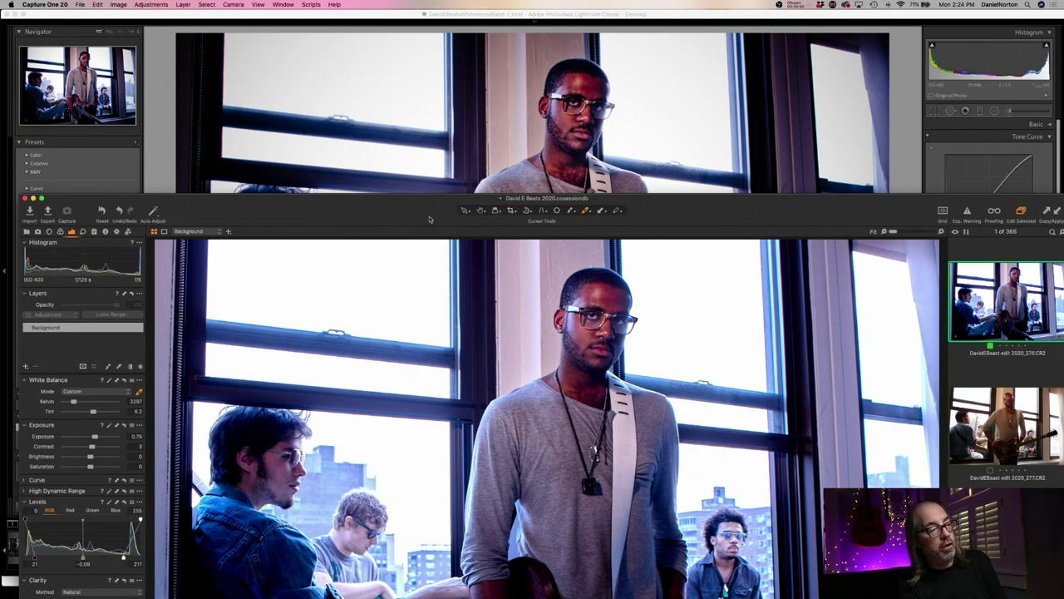
drag(445, 212, 458, 430)
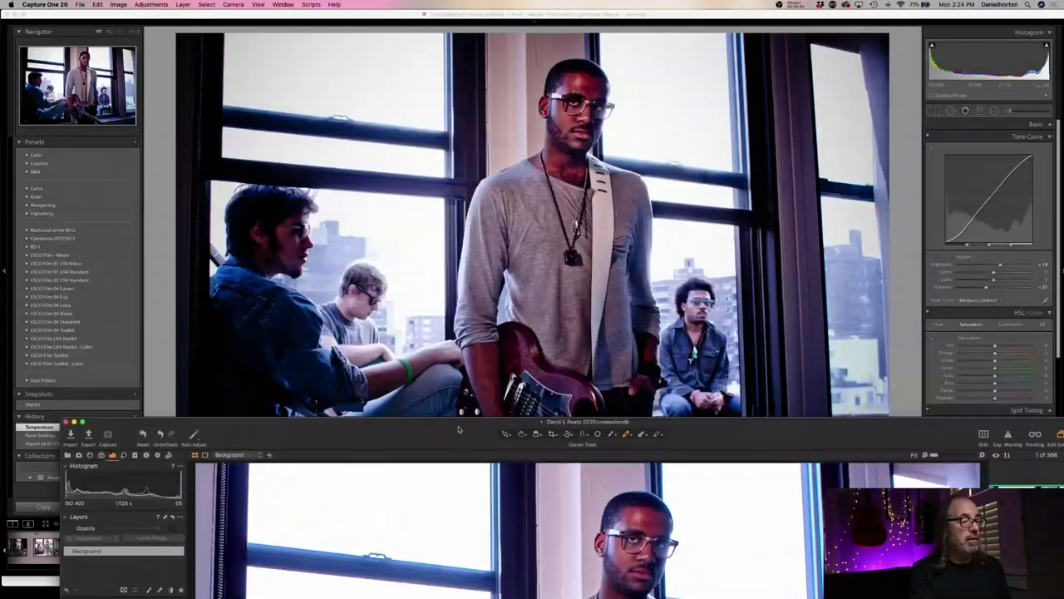
drag(458, 431, 415, 20)
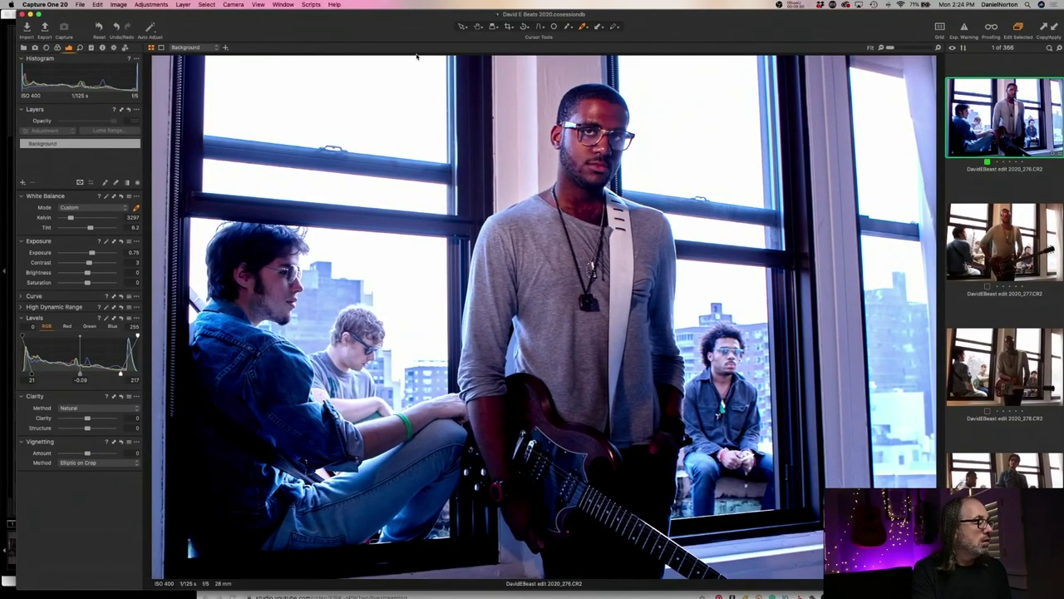
Try High Dynamic Range values of -100 for white, -100 for black and -39 for shadow on the band photo
click(21, 307)
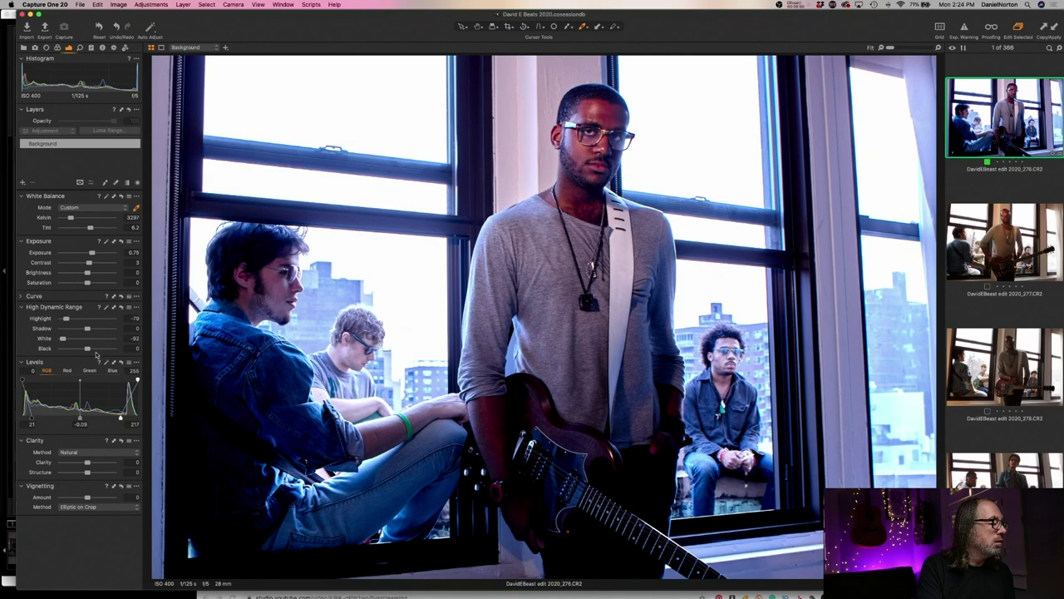
mouse_move(64, 341)
mouse_down()
mouse_move(80, 349)
mouse_move(60, 349)
mouse_up()
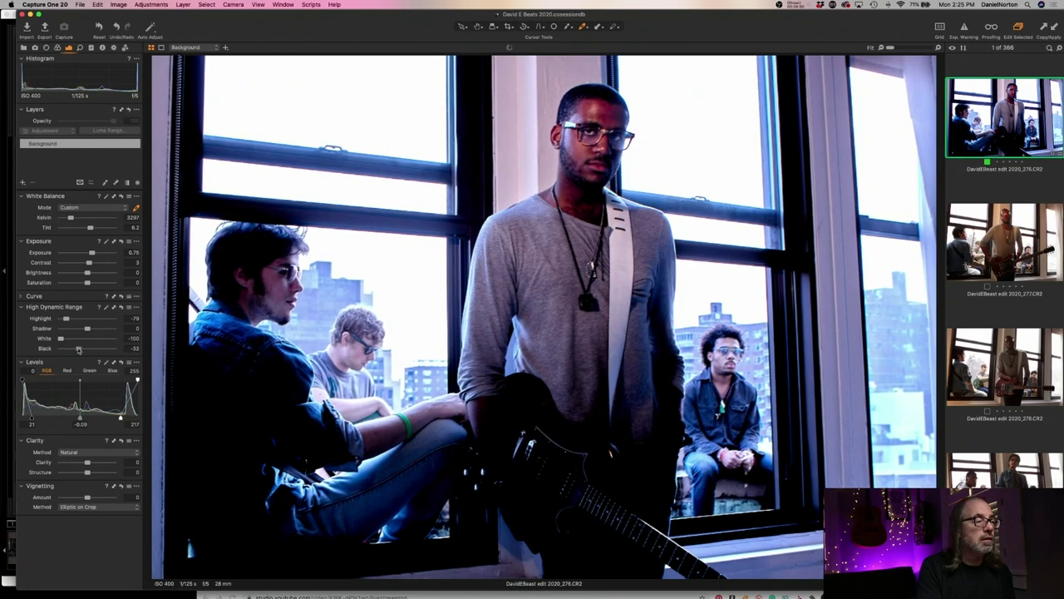
drag(88, 331, 75, 330)
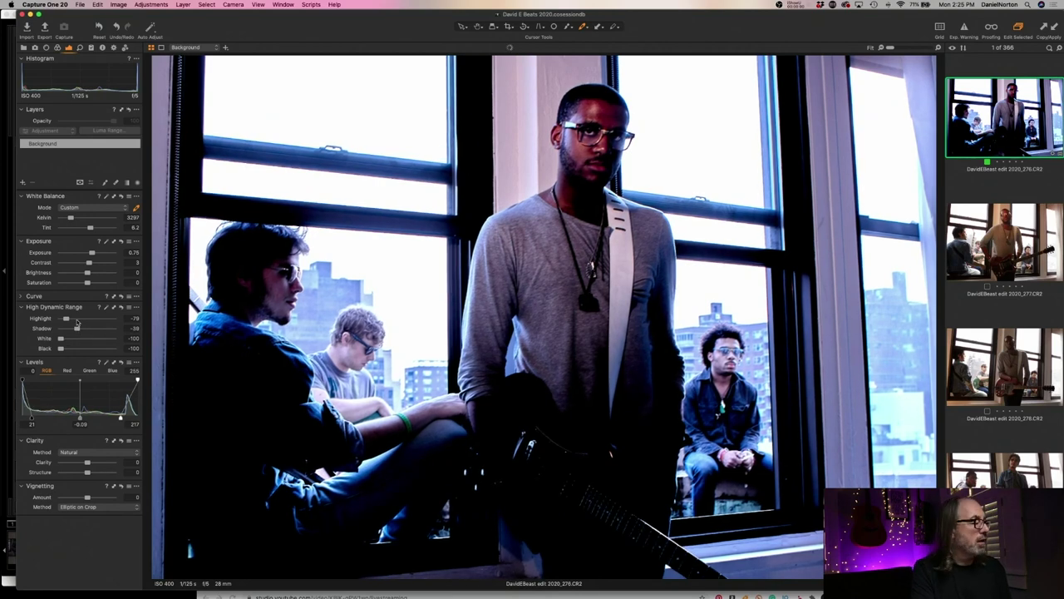
Try an RGB levels midtone of 0.32 with exposure at 0.98, and undo both changes
drag(79, 417, 61, 415)
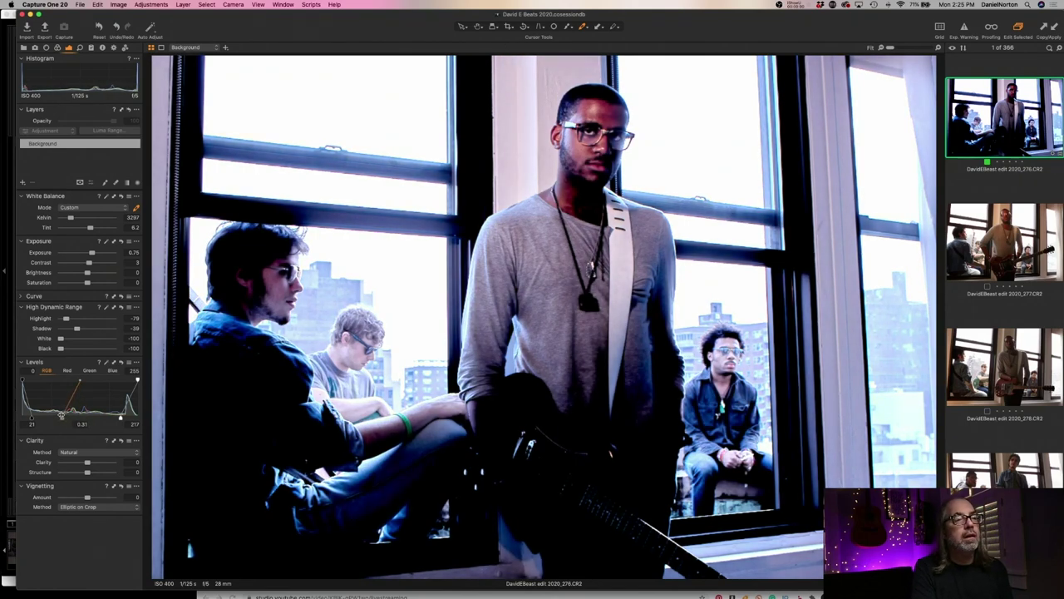
drag(91, 254, 94, 254)
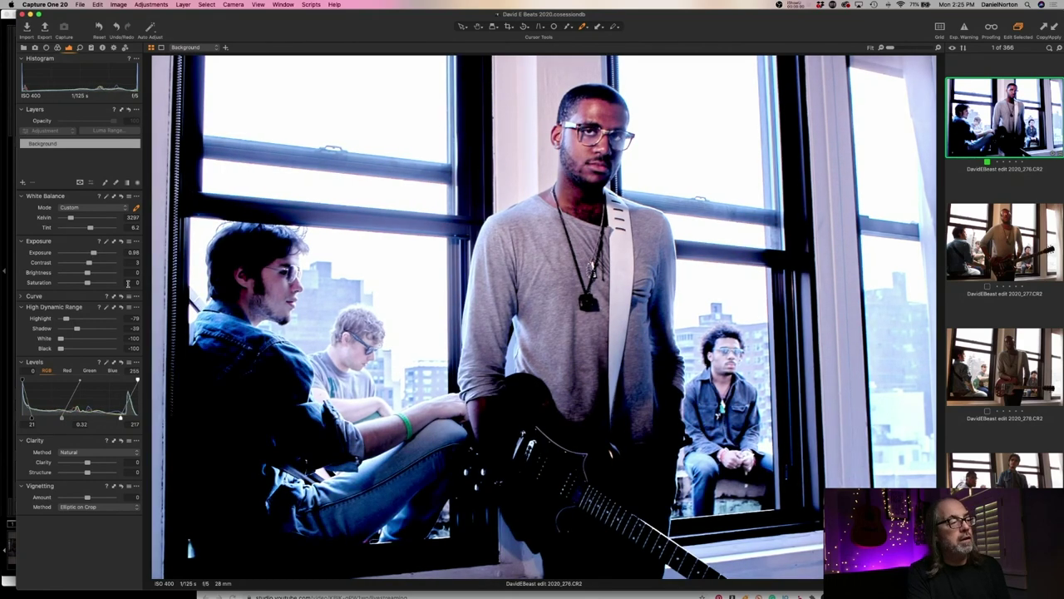
key(super+z)
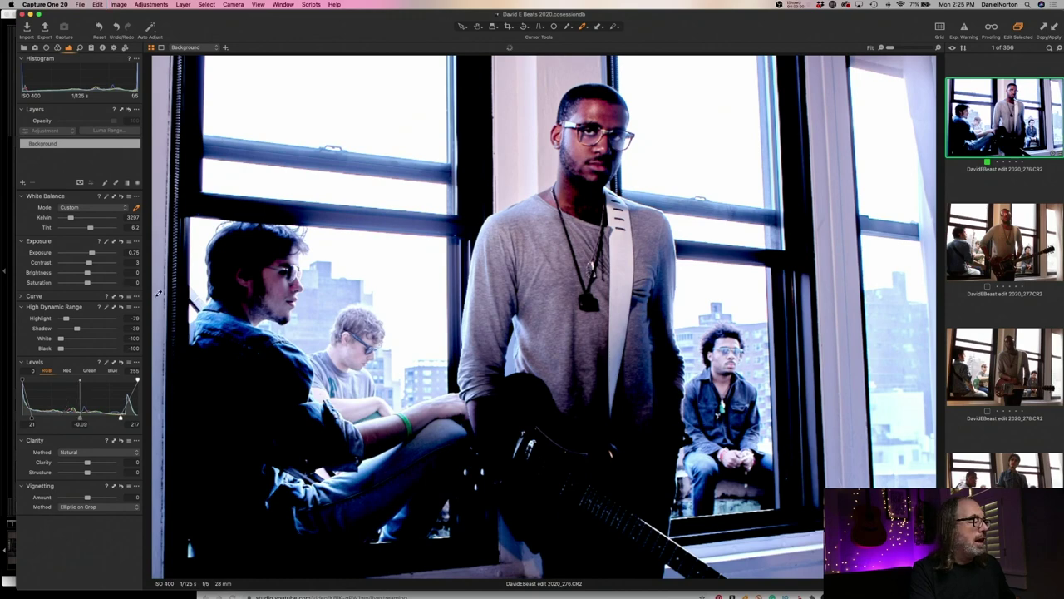
Reset the High Dynamic Range adjustments, set highlight and white to -100, and set the RGB levels midtone to -0.04
click(120, 308)
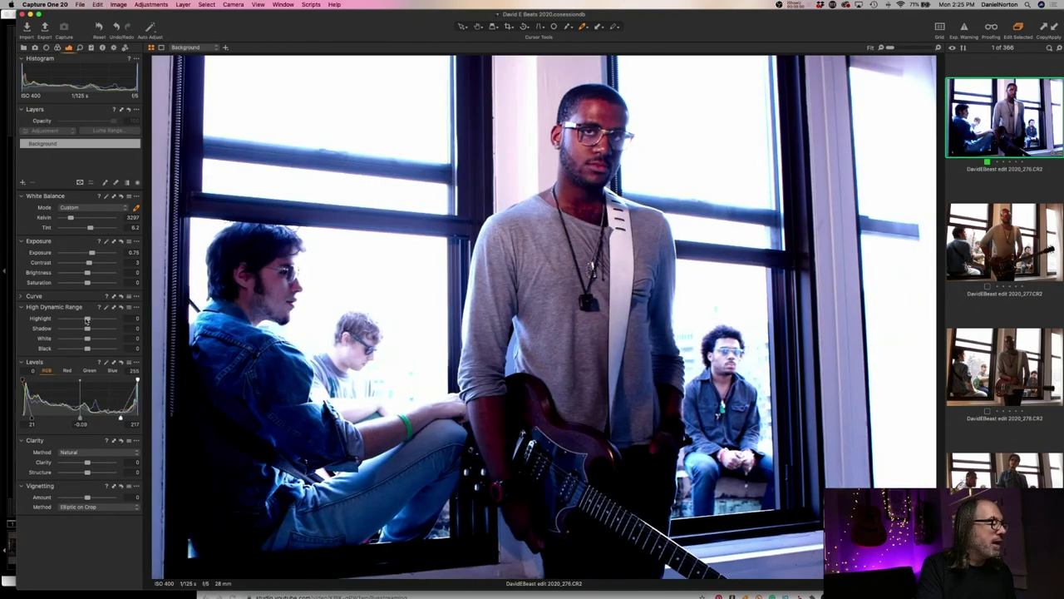
drag(85, 339, 60, 340)
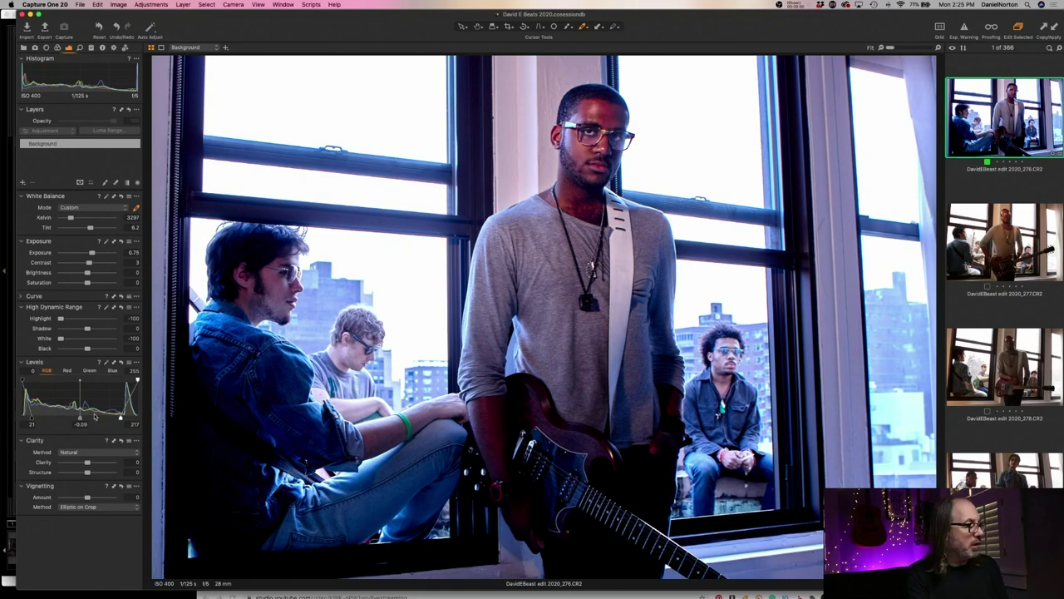
drag(79, 420, 79, 420)
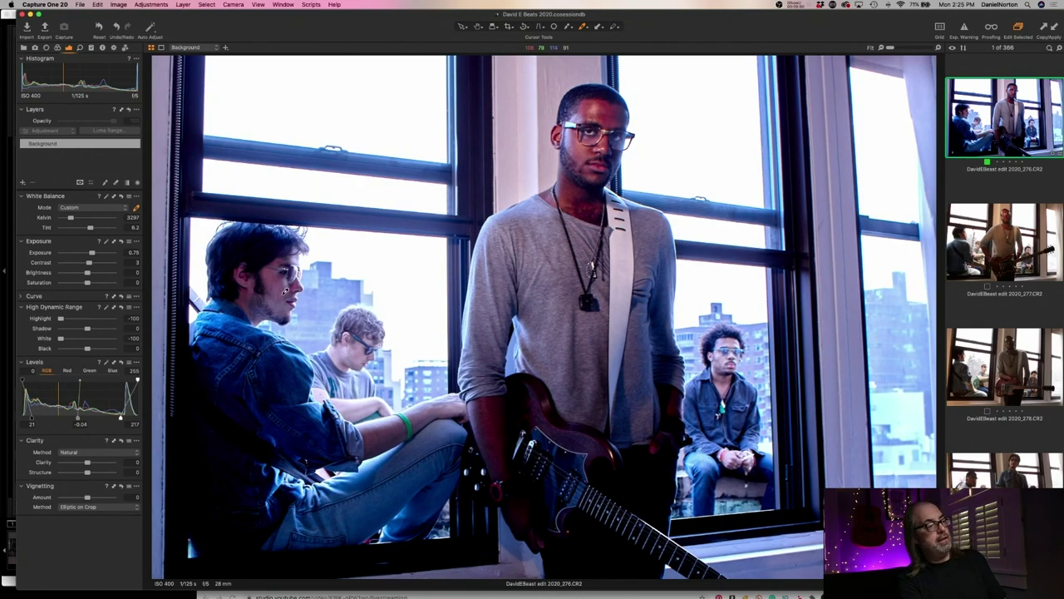
Compare the adjusted photo with the Lightroom original by moving both windows, and return to Capture One
drag(396, 24, 377, 181)
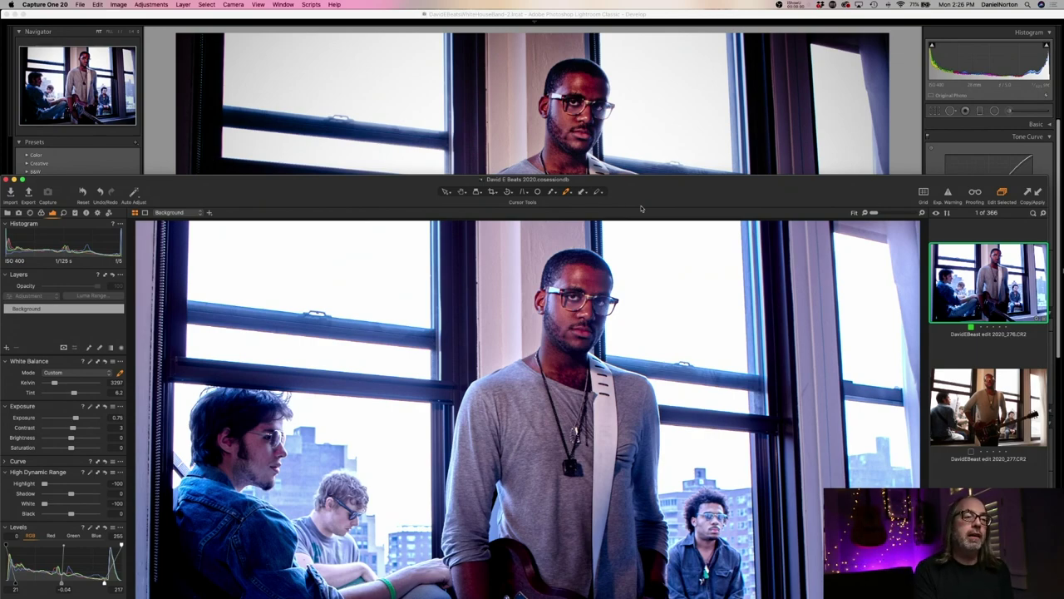
drag(355, 189, 352, 29)
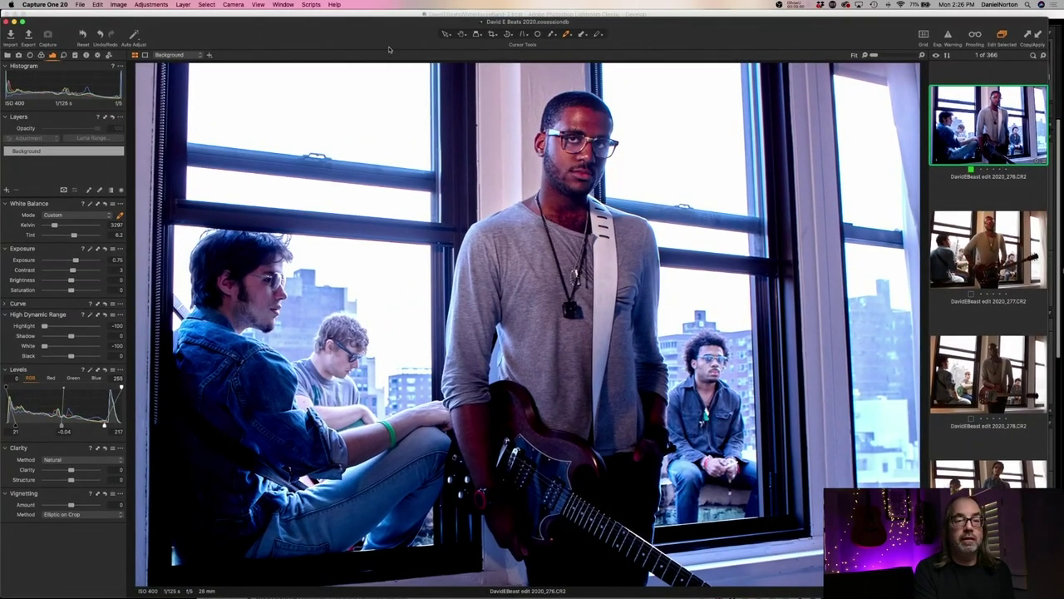
click(85, 15)
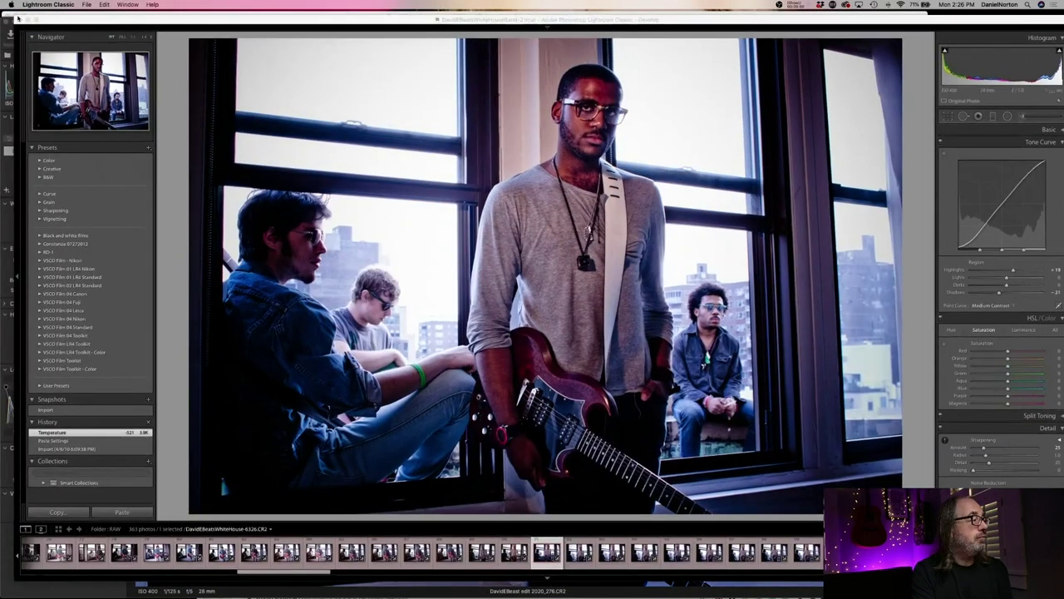
drag(92, 17, 49, 15)
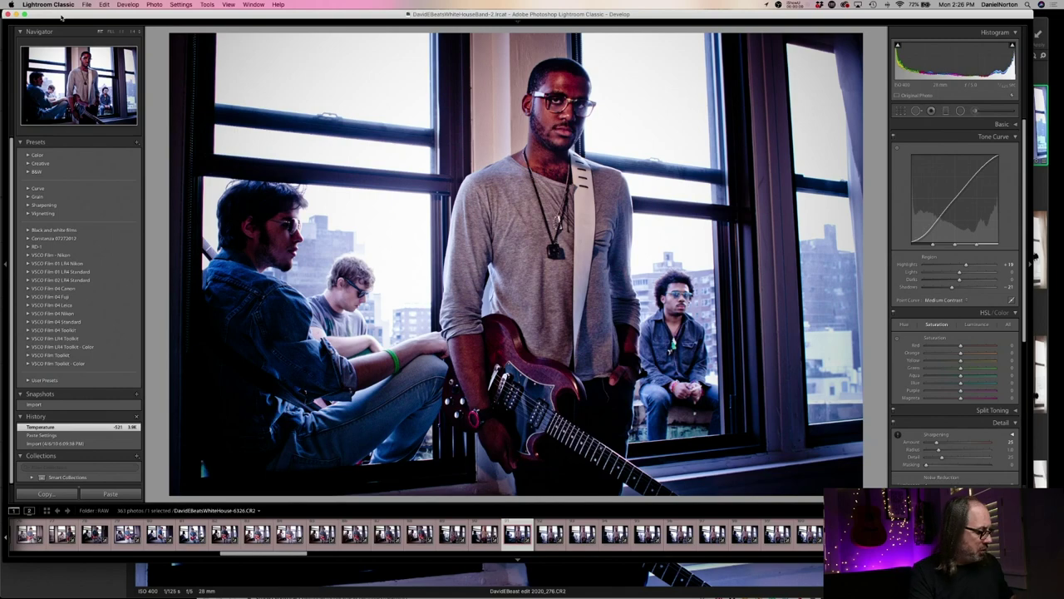
key(super+Tab)
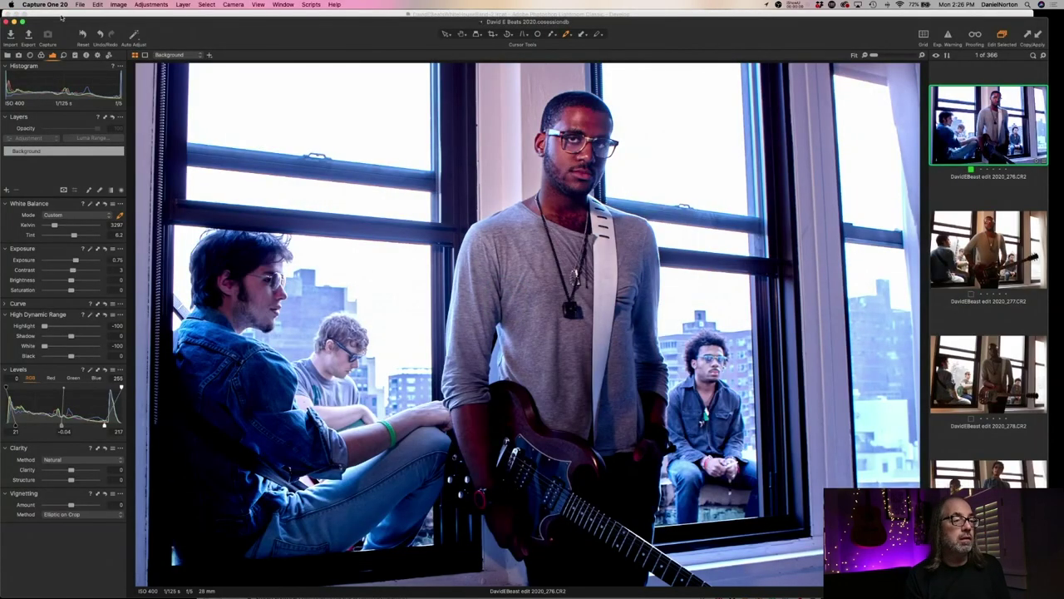
drag(237, 24, 237, 17)
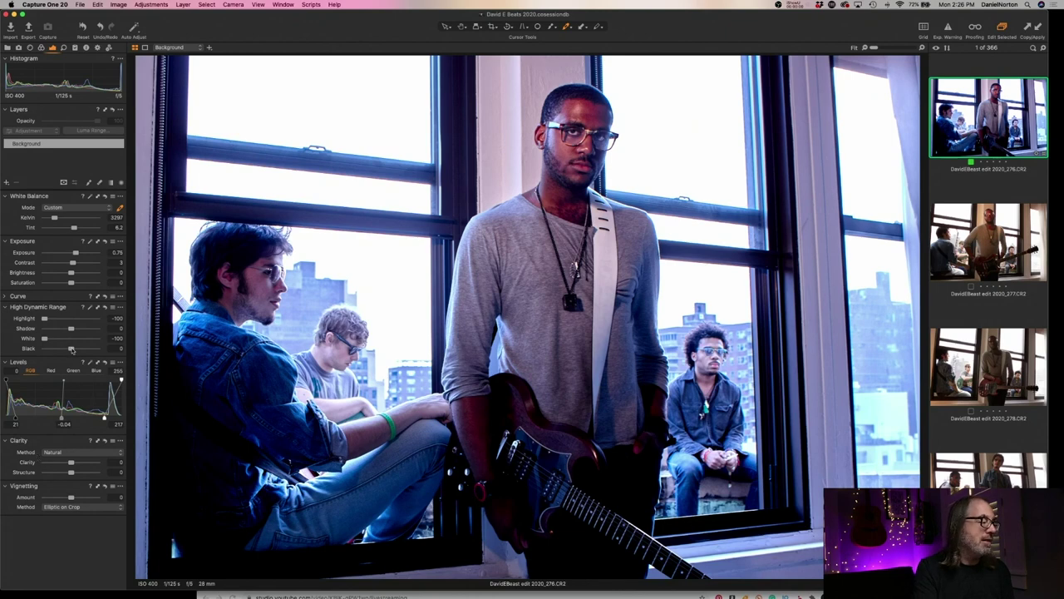
Try a darker High Dynamic Range black, reset it, and set the shadow to -12
drag(72, 350, 59, 349)
double_click(58, 348)
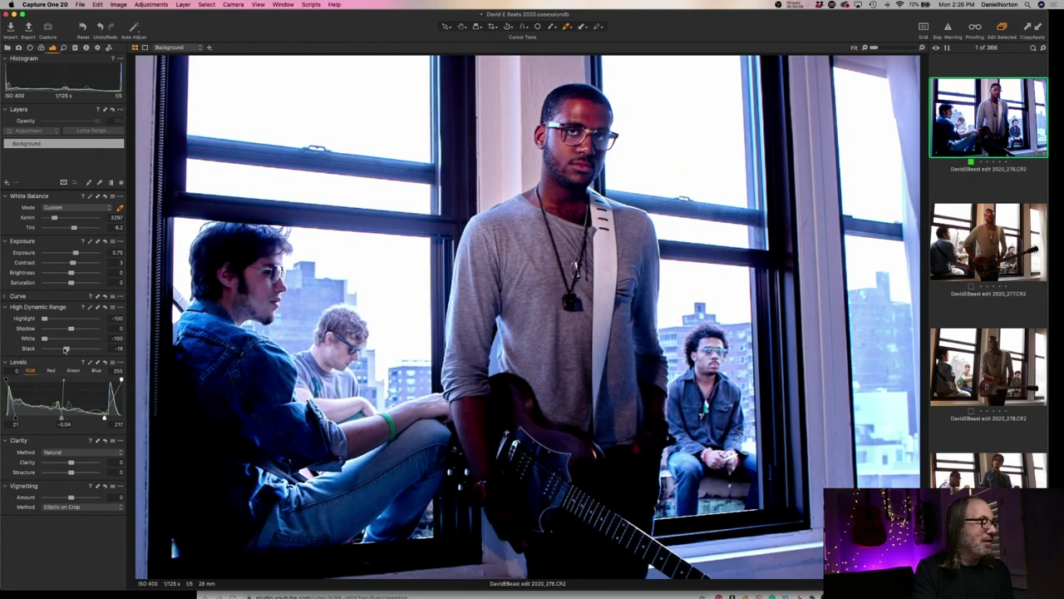
drag(70, 329, 67, 329)
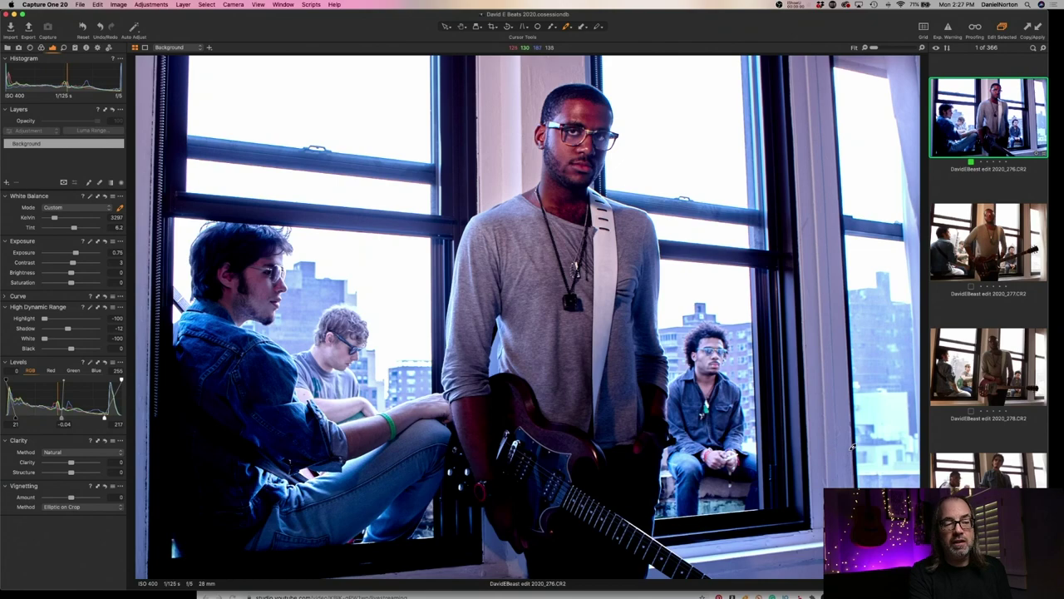
click(348, 211)
click(493, 108)
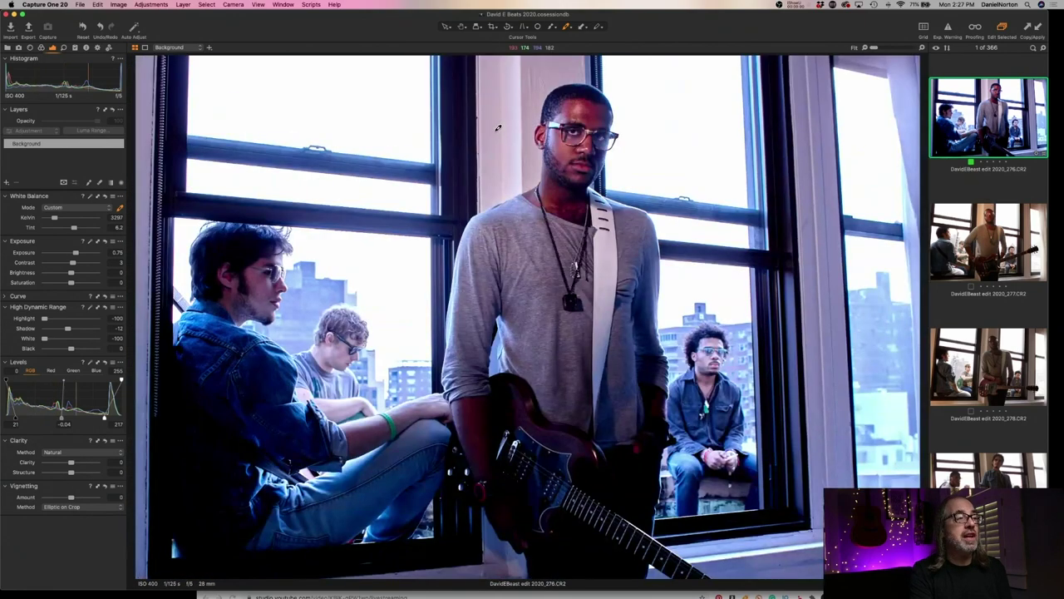
Open the reference image Wow-2501.jpg from the standard folder inside the screen savers folder
mouse_move(811, 592)
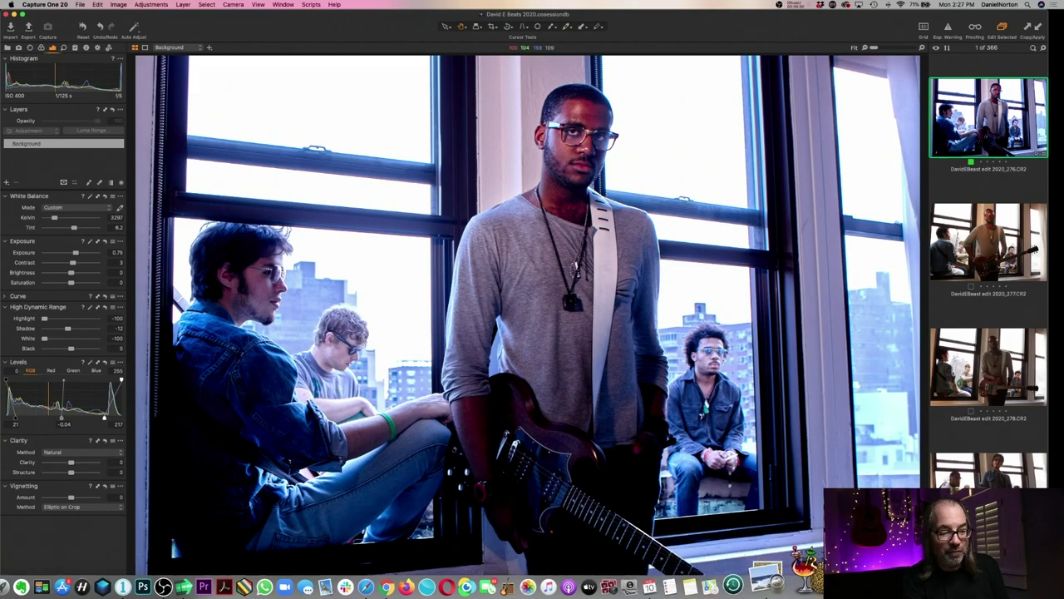
mouse_move(1063, 1)
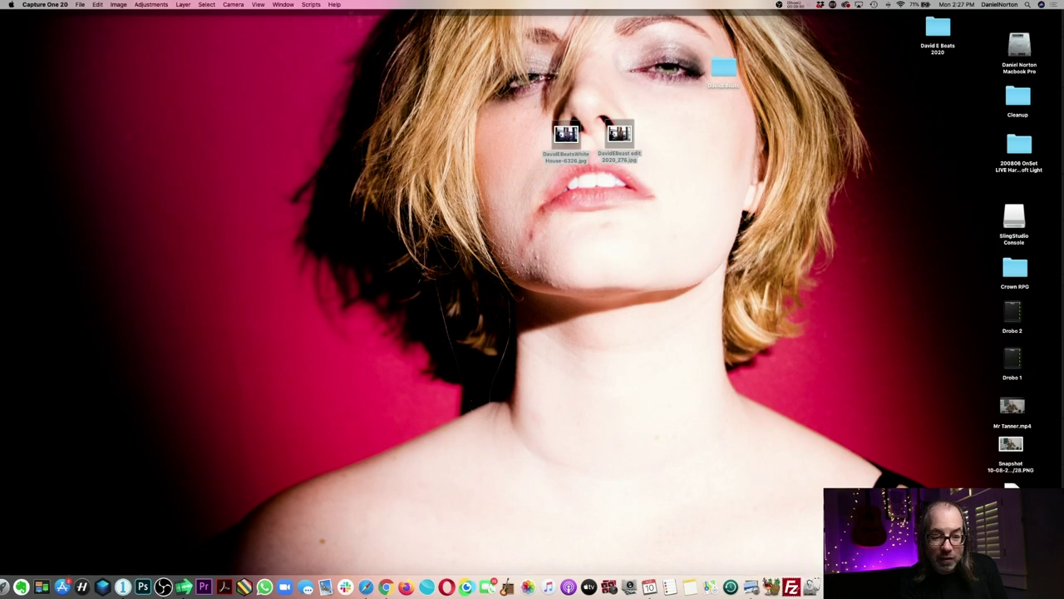
key(F11)
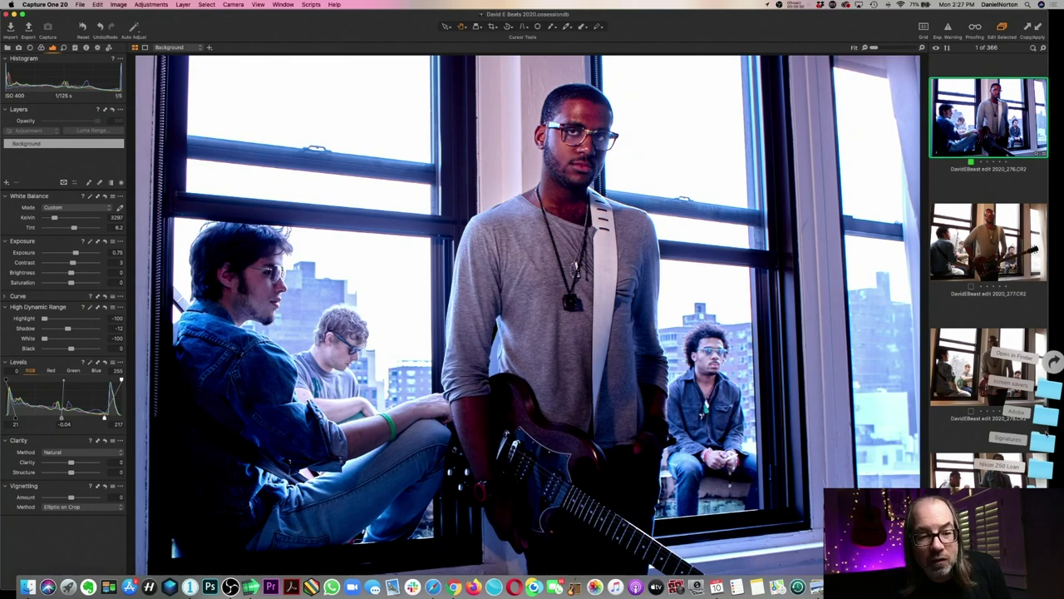
double_click(1049, 398)
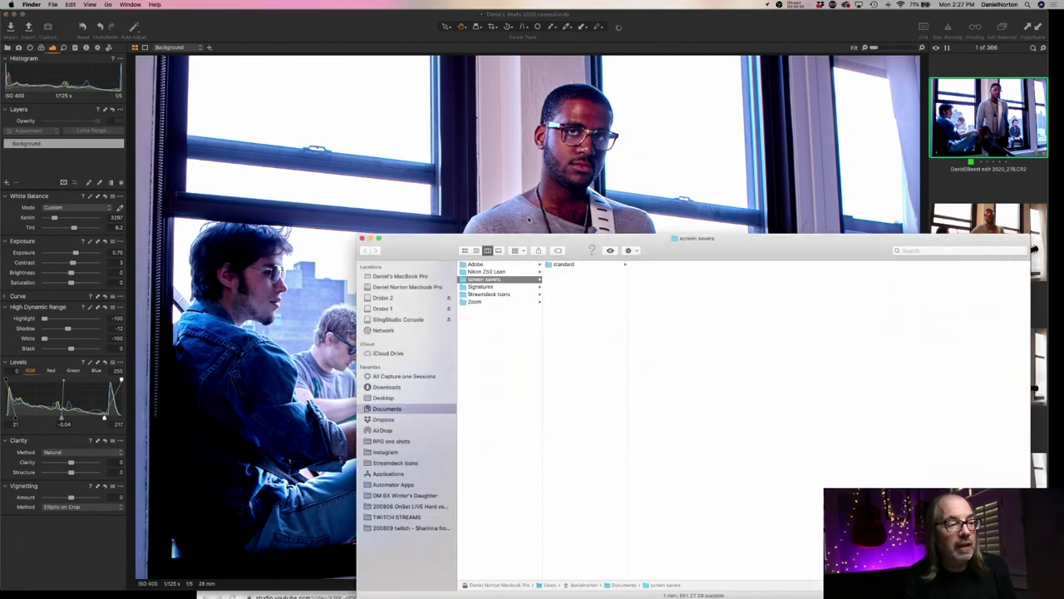
drag(671, 240, 384, 100)
click(337, 125)
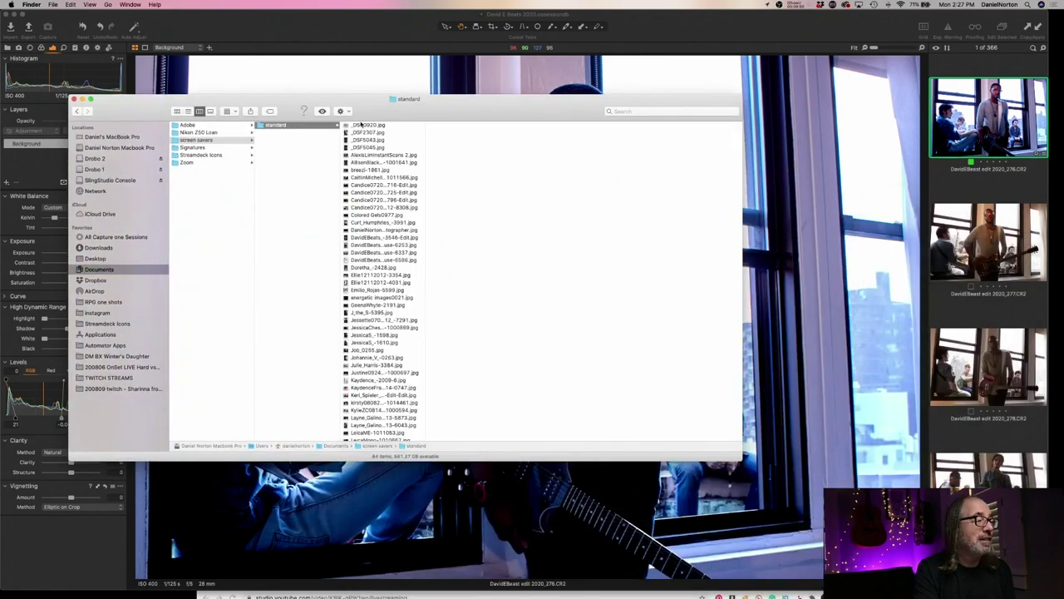
scroll(399, 319, down, 10)
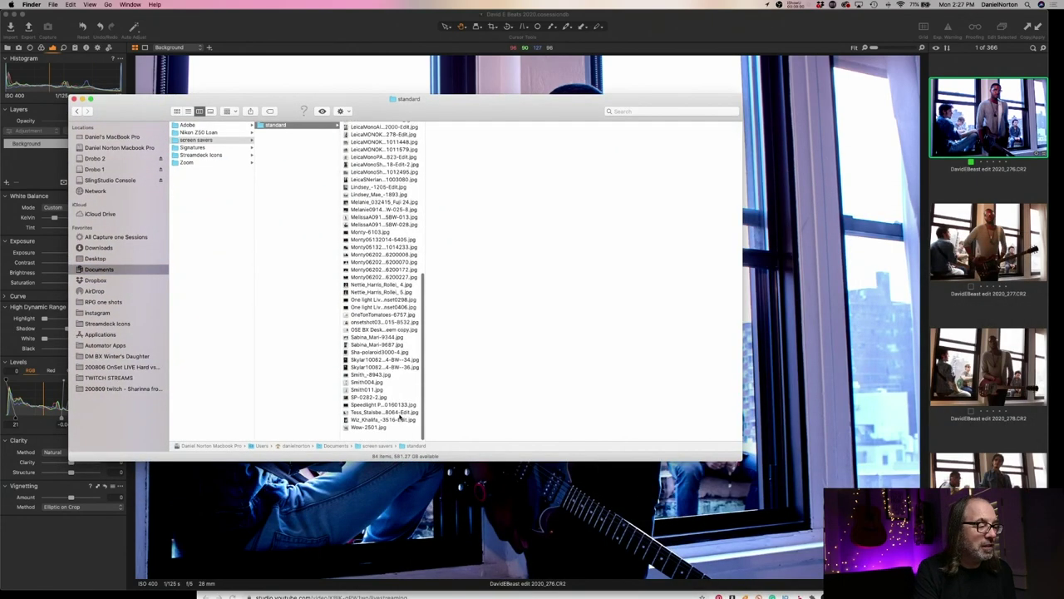
click(381, 435)
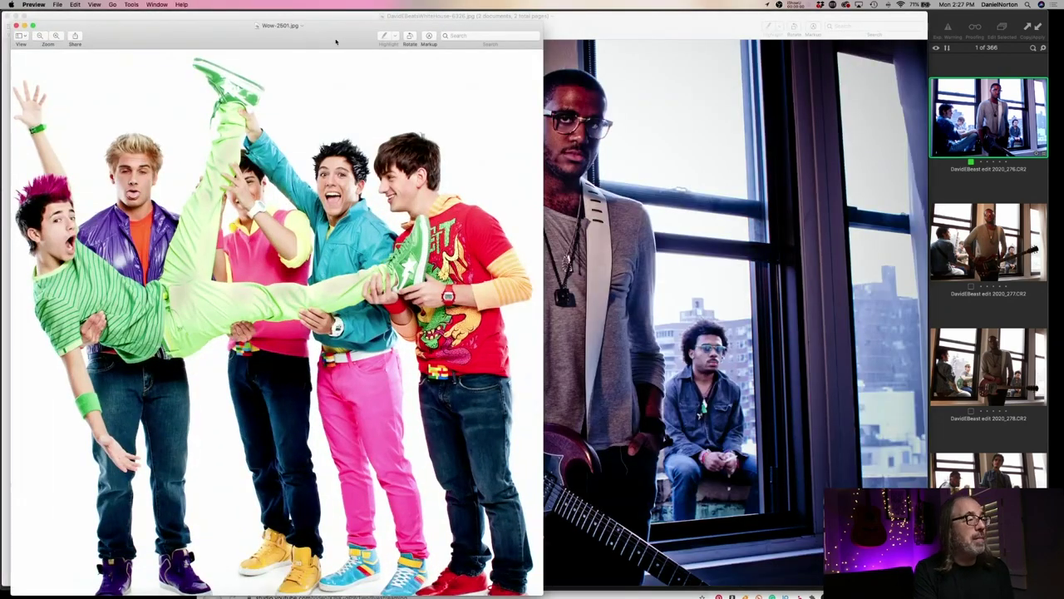
Examine Wow-2501.jpg in front of the Lightroom band photo, and close both previews to return to Capture One
drag(336, 41, 671, 28)
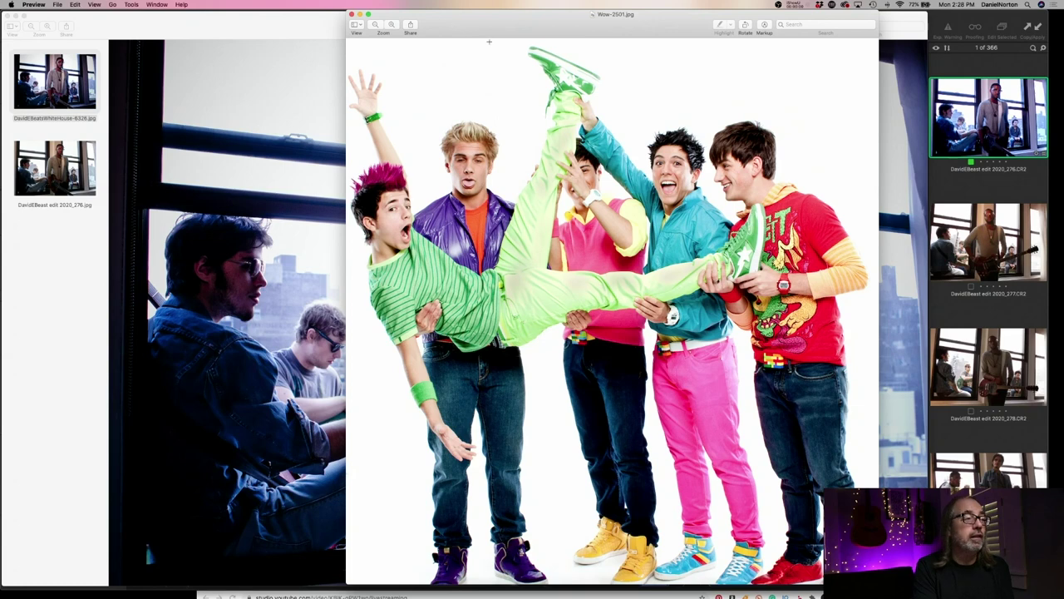
drag(498, 36, 456, 37)
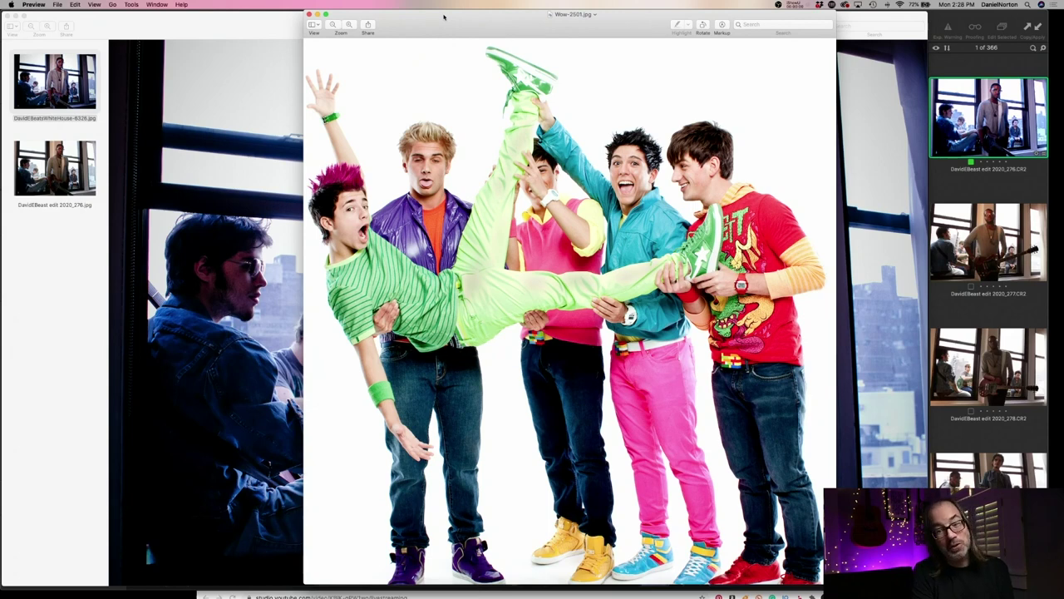
drag(444, 16, 417, 16)
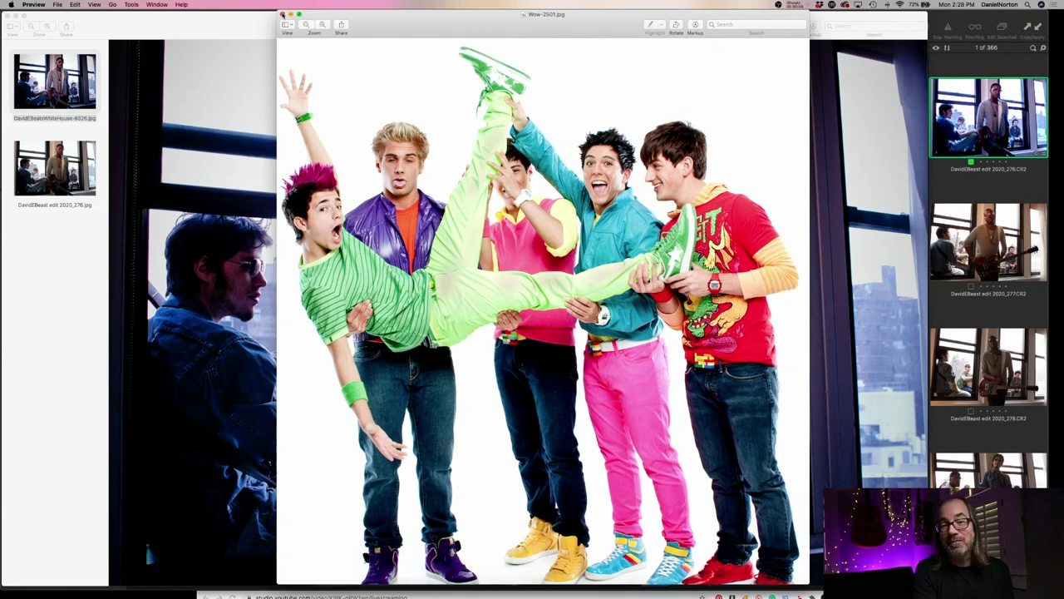
click(283, 14)
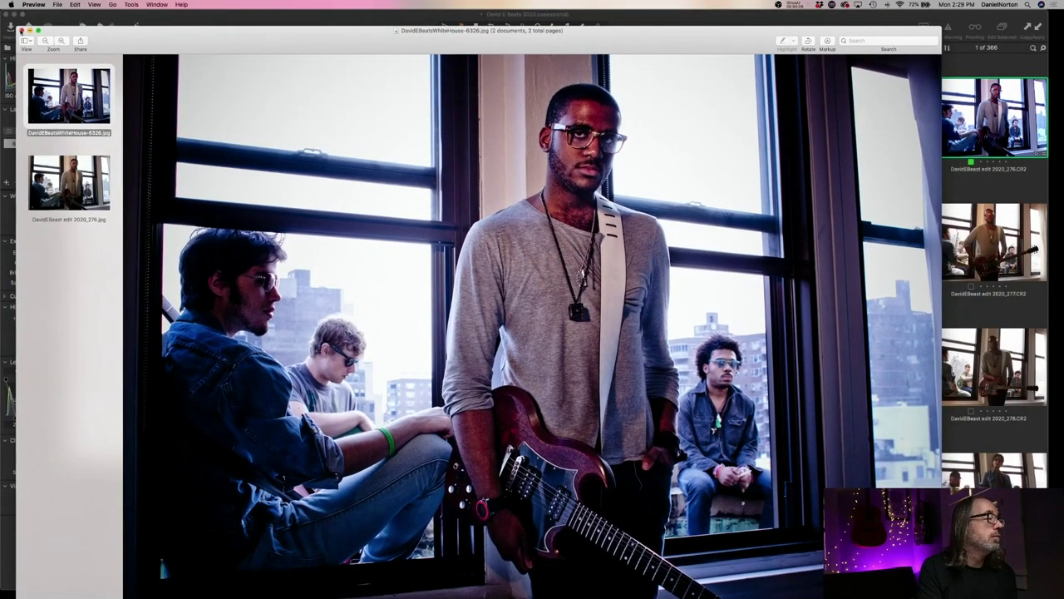
click(22, 30)
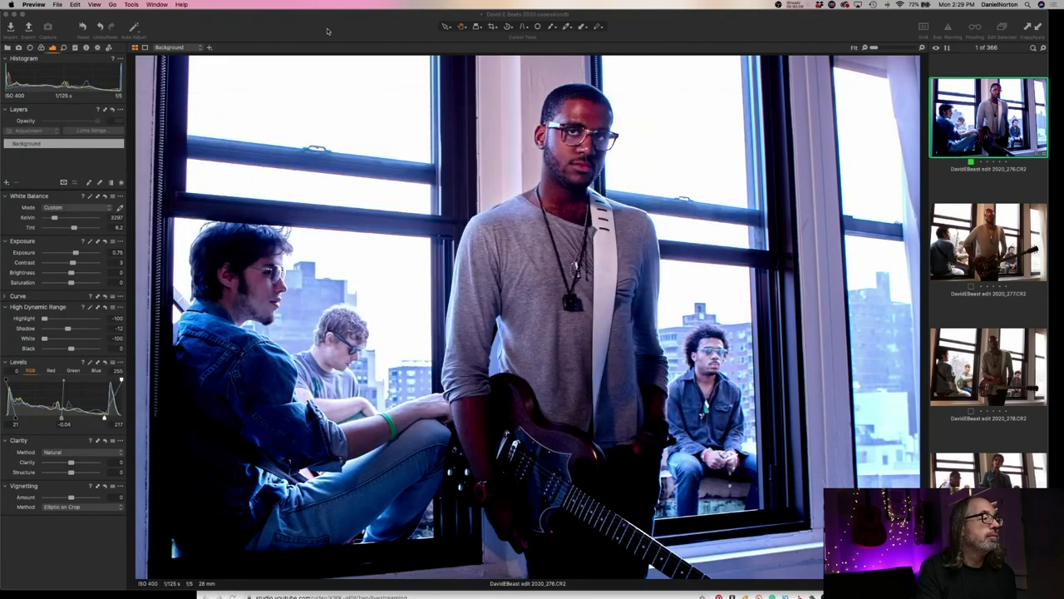
click(328, 33)
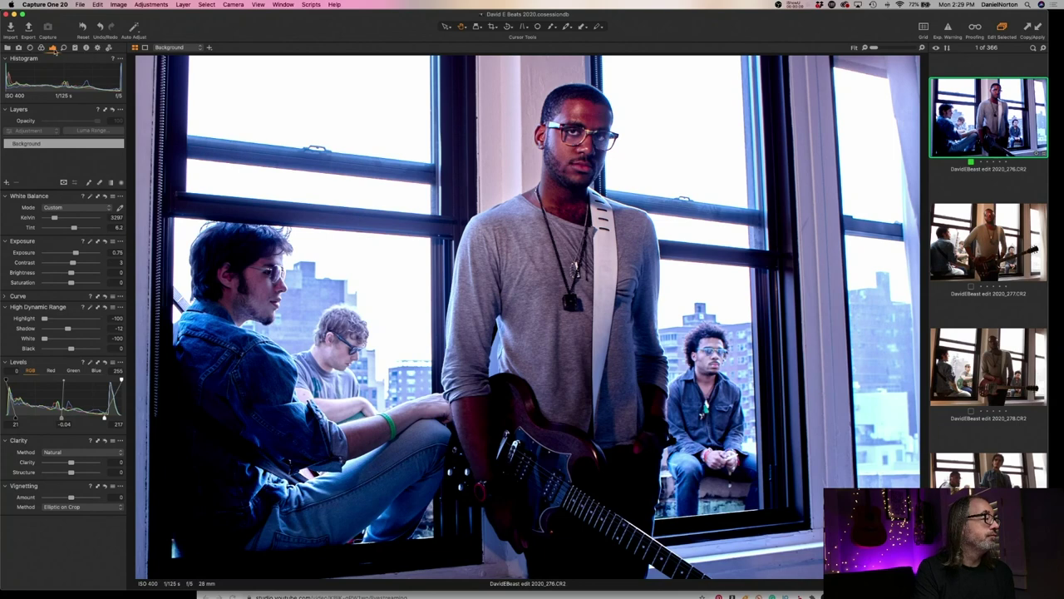
Set the Base Characteristics curve of the band photo to Film Standard
click(71, 208)
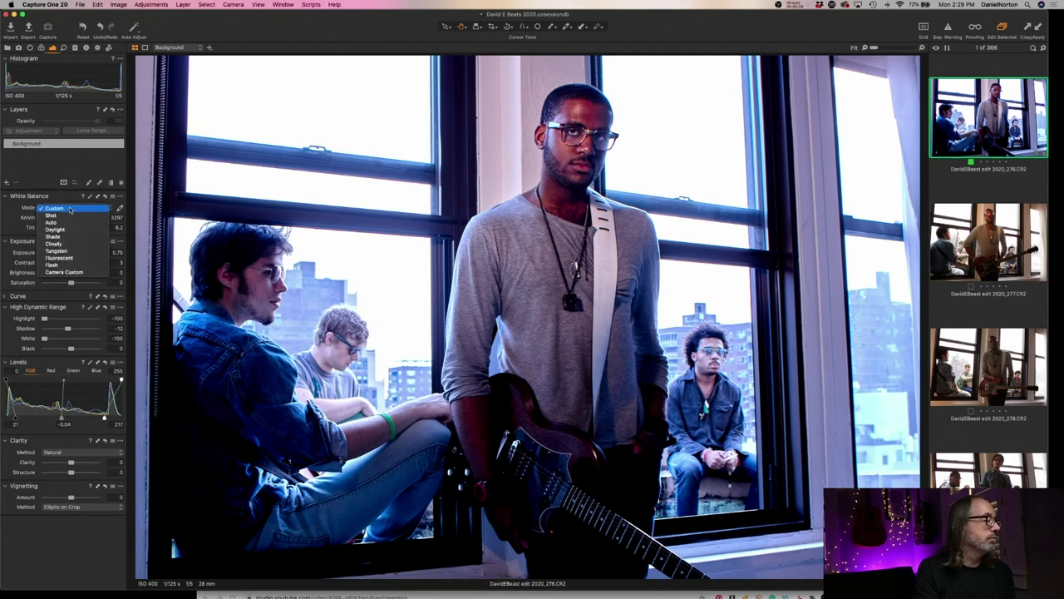
click(173, 229)
click(31, 47)
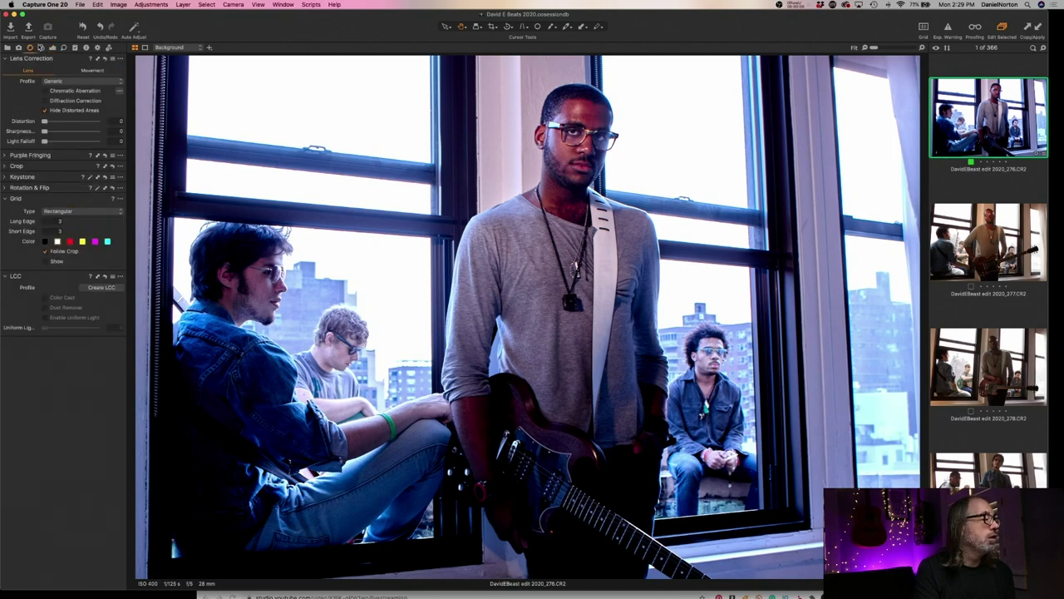
click(40, 48)
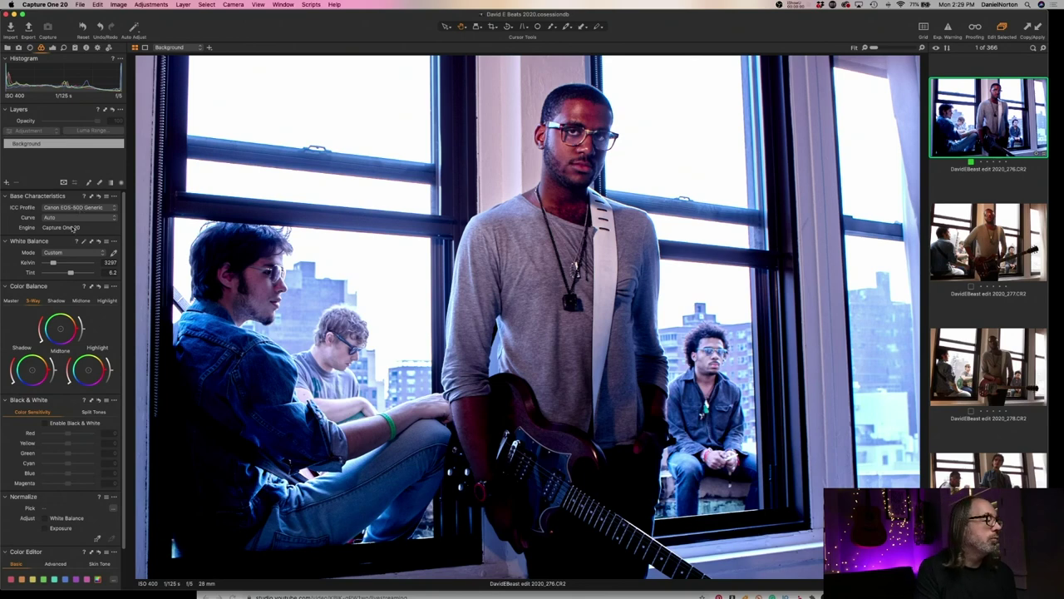
click(71, 219)
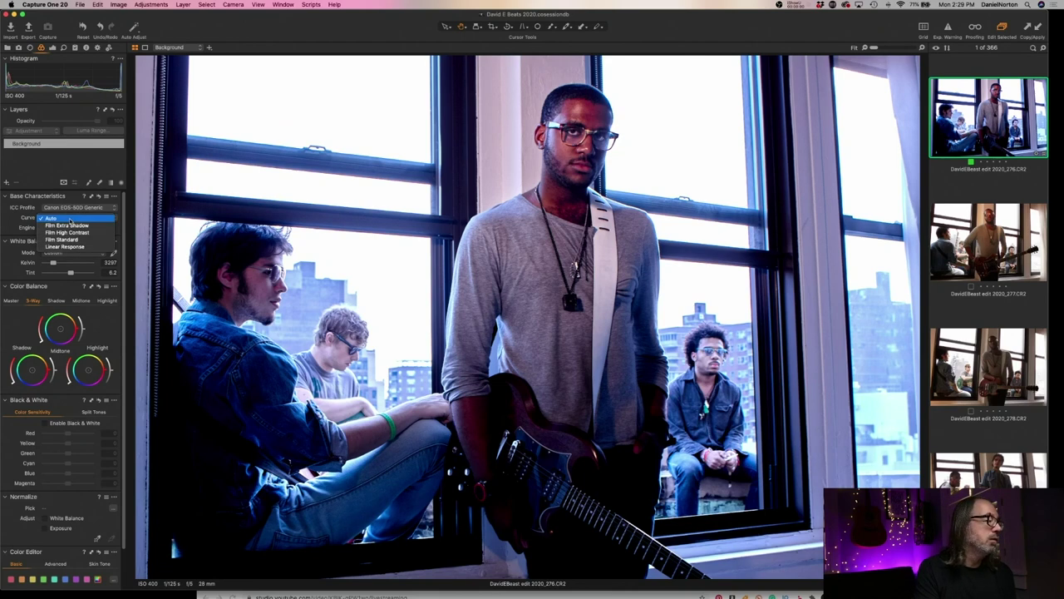
click(68, 240)
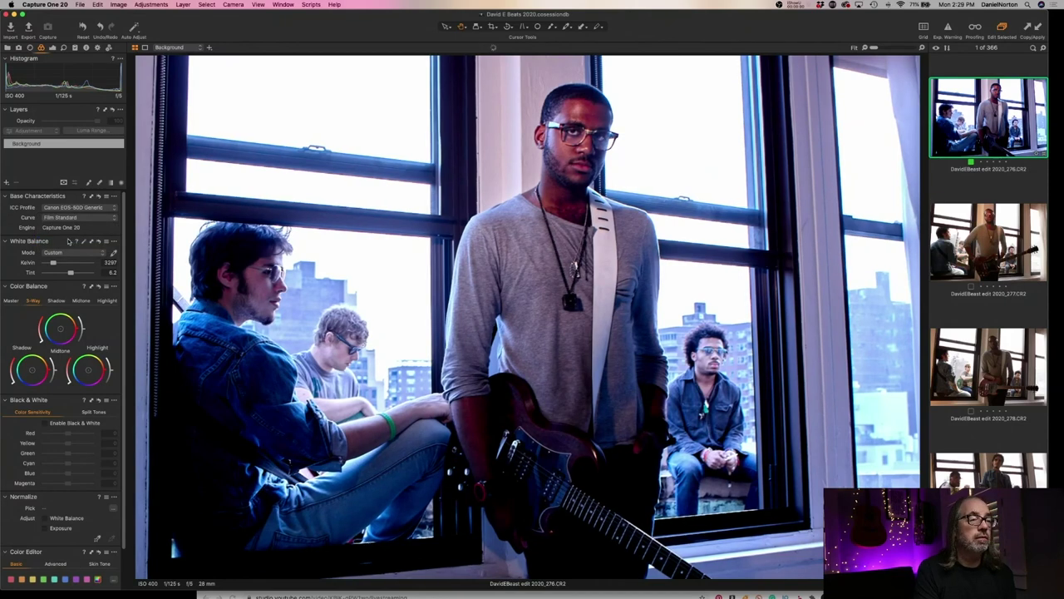
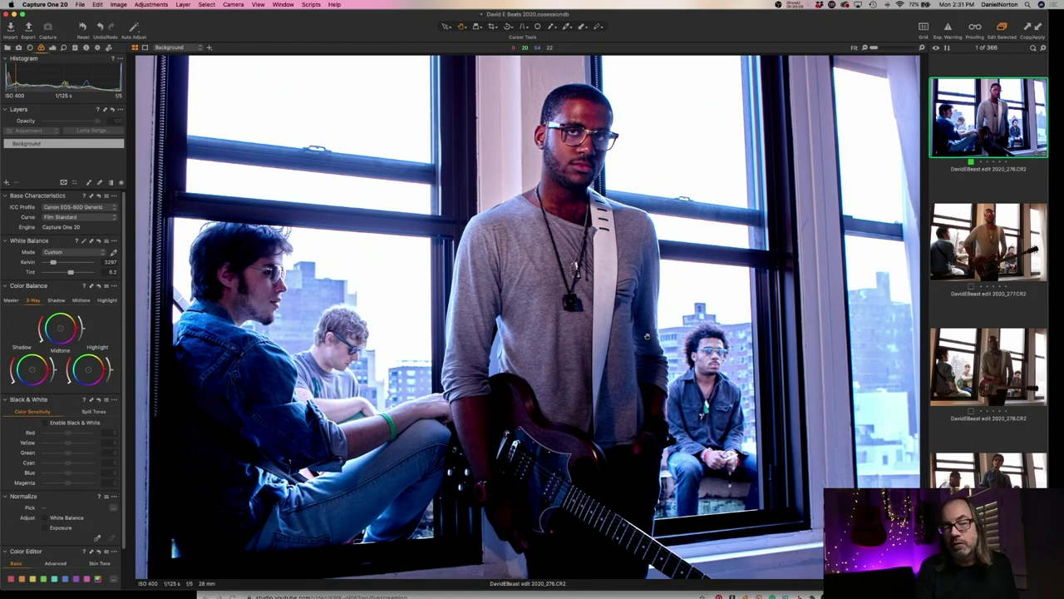
Browse back through the earlier session photos from the edited image 276 to portrait 241
key(Right)
key(Left)
key(Left)
key(Left)
key(Left)
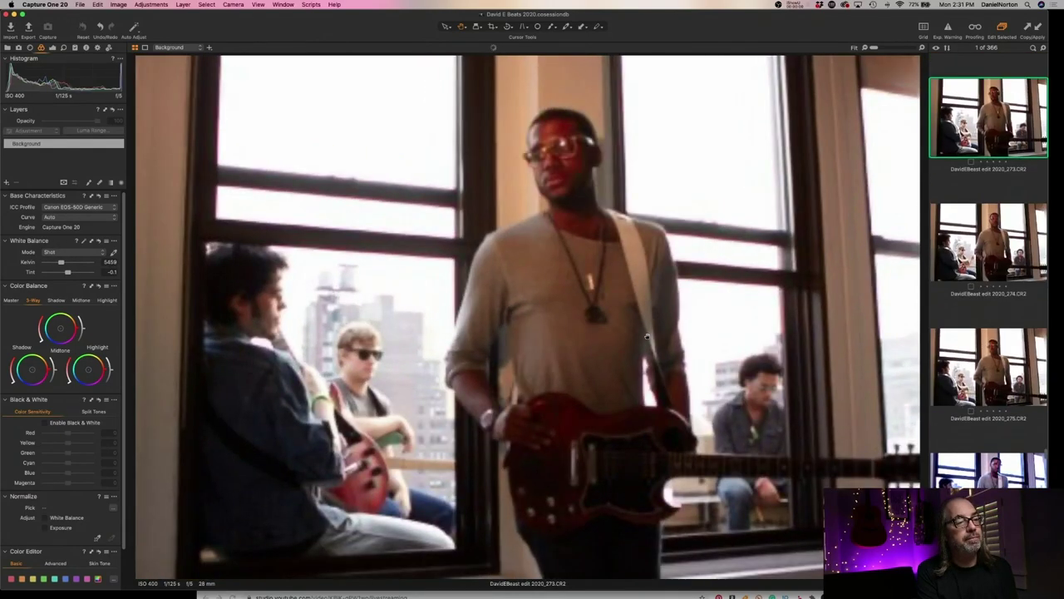
key(Left)
key(Left)
key(Left)
key(Left)
key(Left)
key(Left)
key(Left)
key(Left)
key(Left)
key(Left)
key(Left)
key(Left)
key(Left)
key(Left)
key(Left)
key(Left)
key(Left)
key(Left)
key(Left)
key(Left)
key(Left)
key(Left)
key(Left)
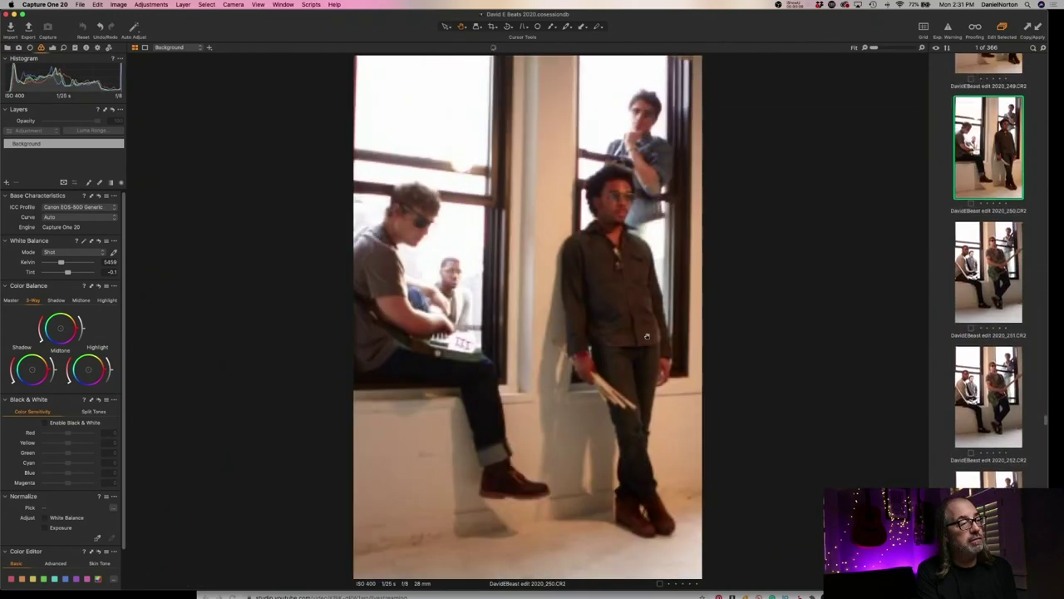
key(Left)
key(Left)
key(Left)
key(Left)
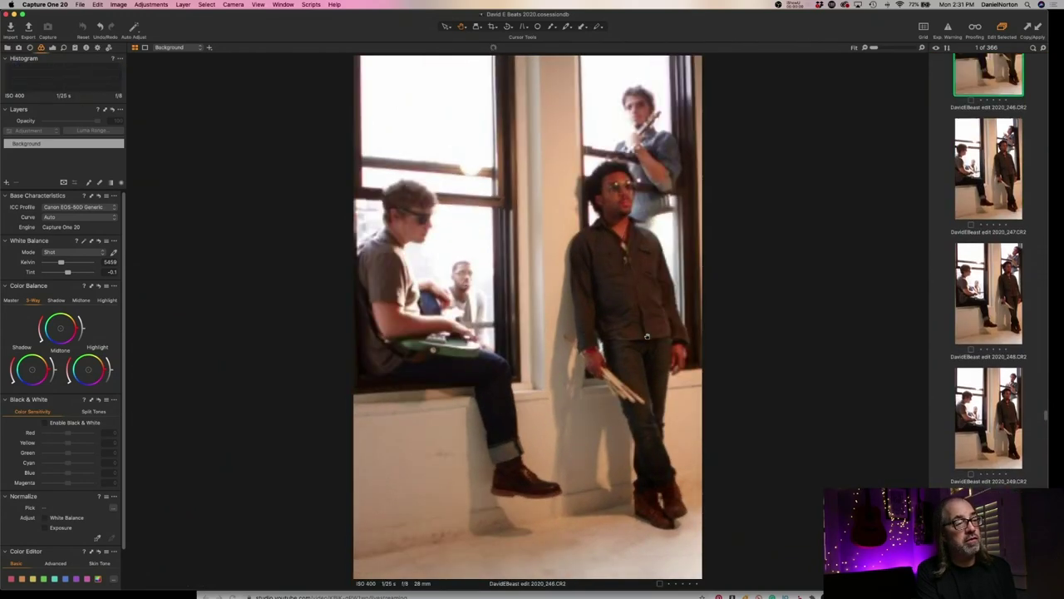
key(Left)
key(Left)
key(Left)
key(Left)
key(Left)
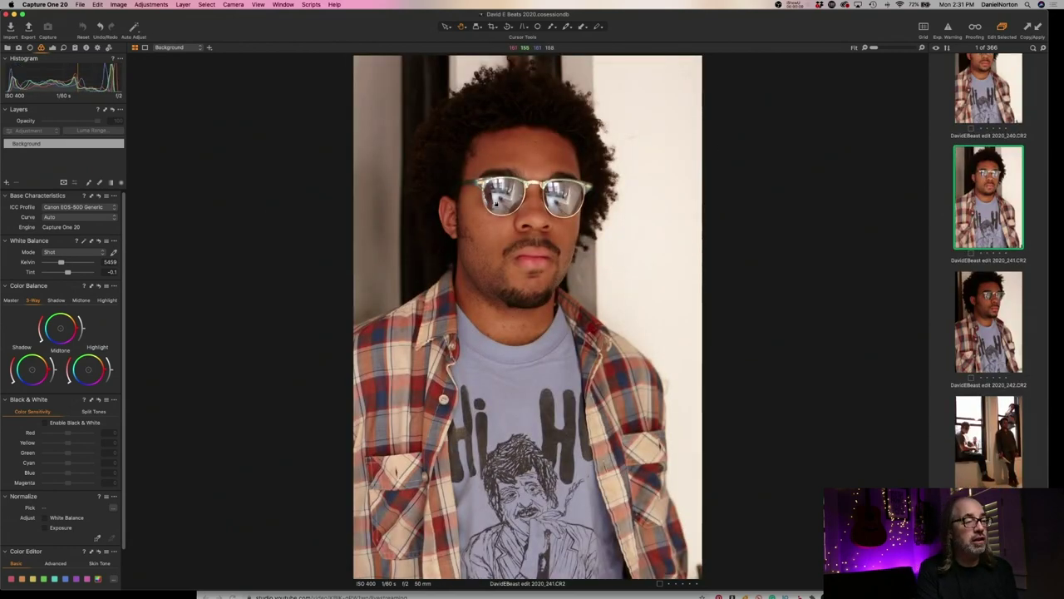
Inspect the reflection in the sunglasses of portrait 241 at up to 400%, and return to the fitted view
key(z)
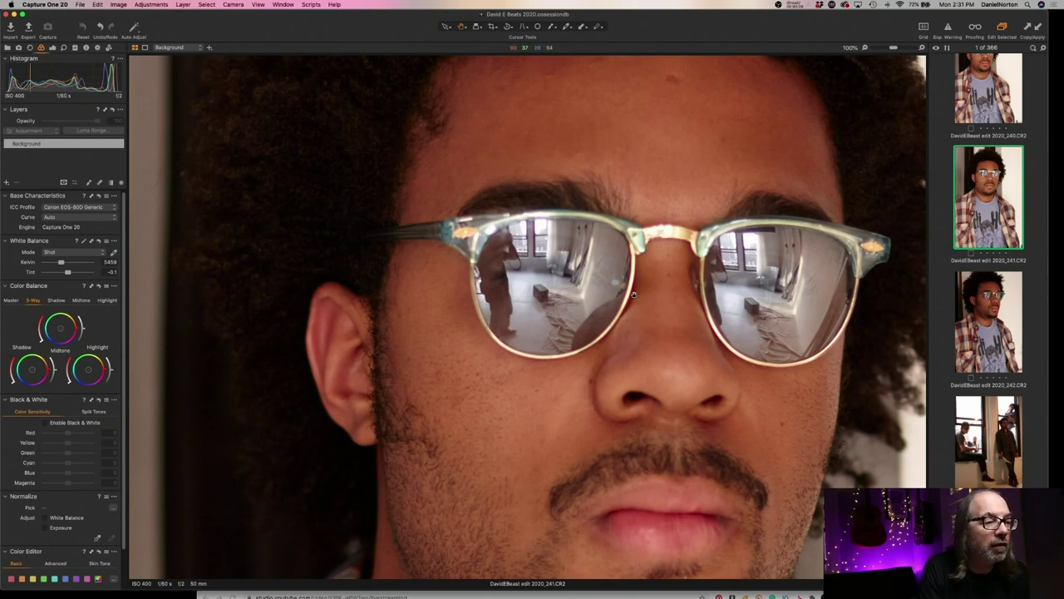
scroll(553, 300, up, 2)
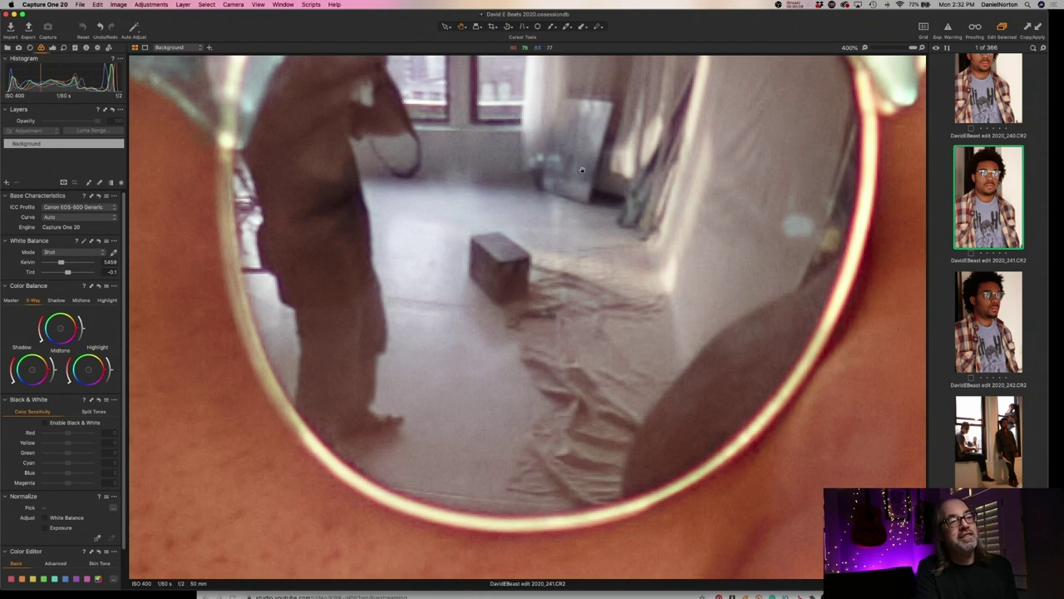
click(517, 270)
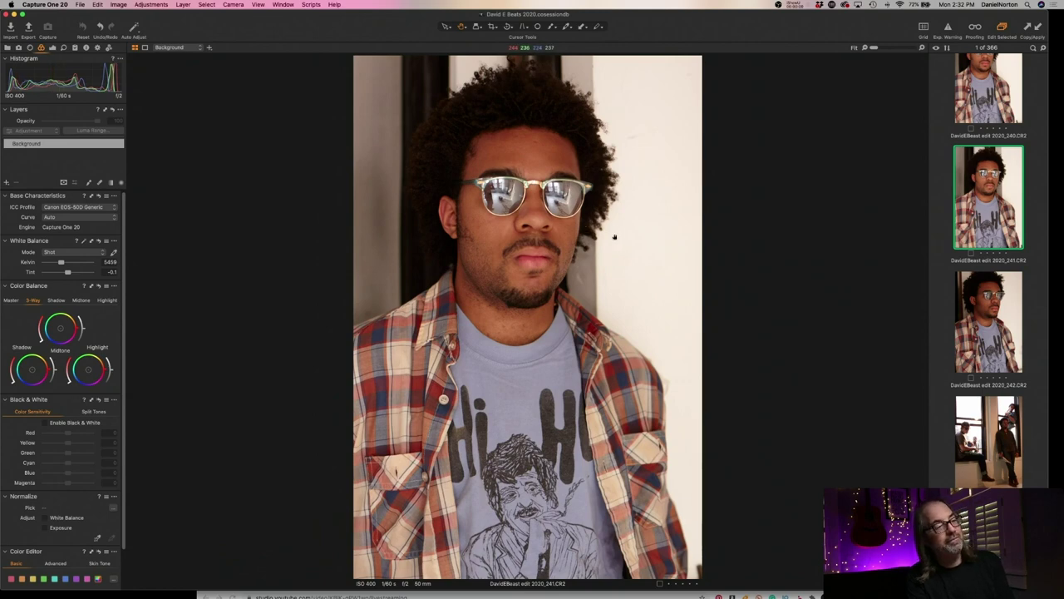
View portrait 242 and profile shot 239, and go back to street group photo 237
click(983, 303)
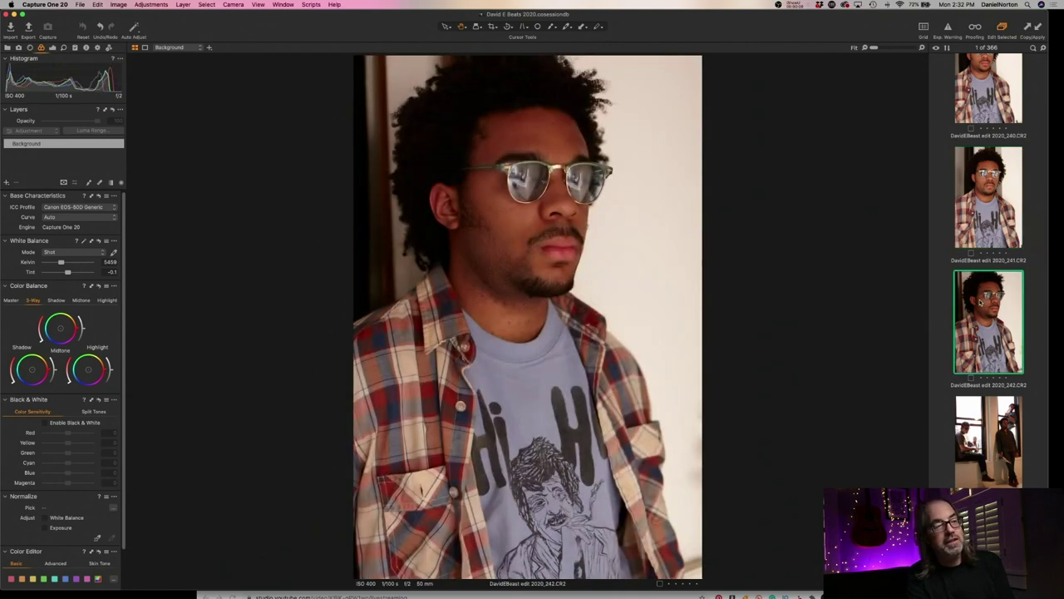
click(984, 212)
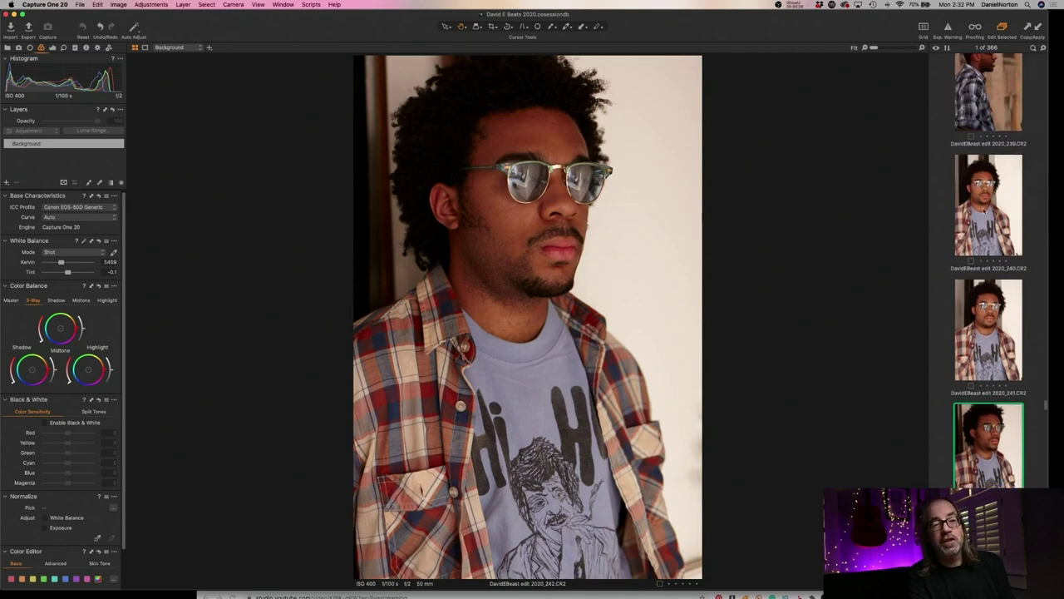
click(984, 212)
key(Left)
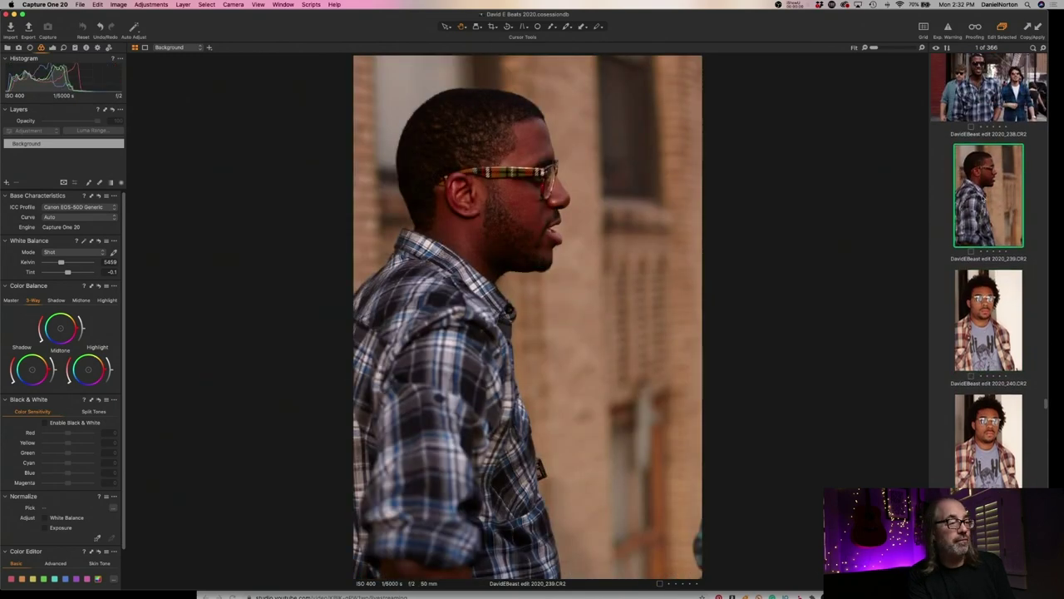
key(Left)
key(Left)
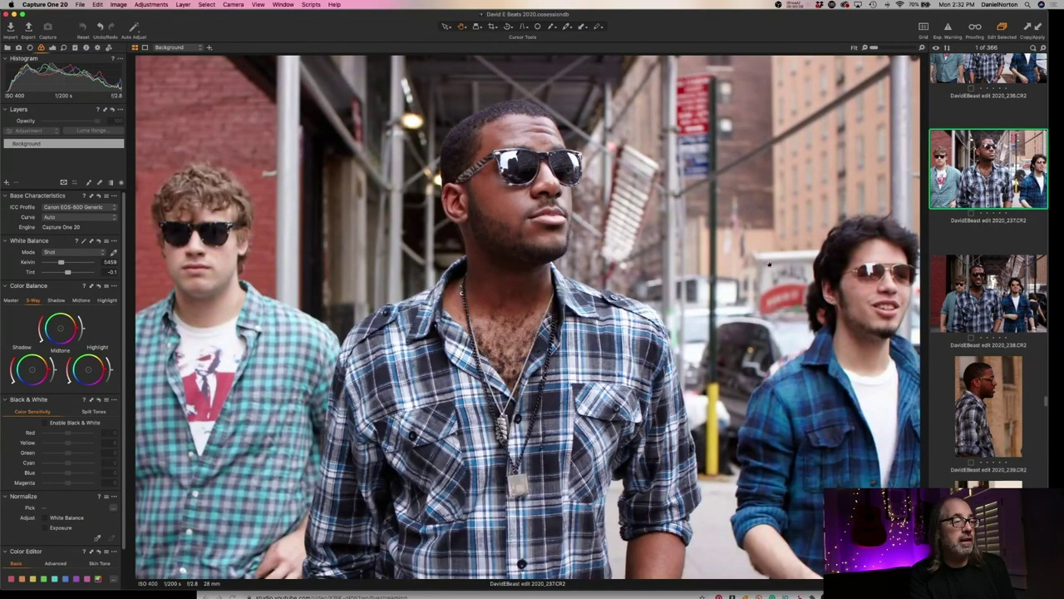
View street group photo 235, and browse back through the session to the smoking portrait 085
scroll(999, 213, down, 5)
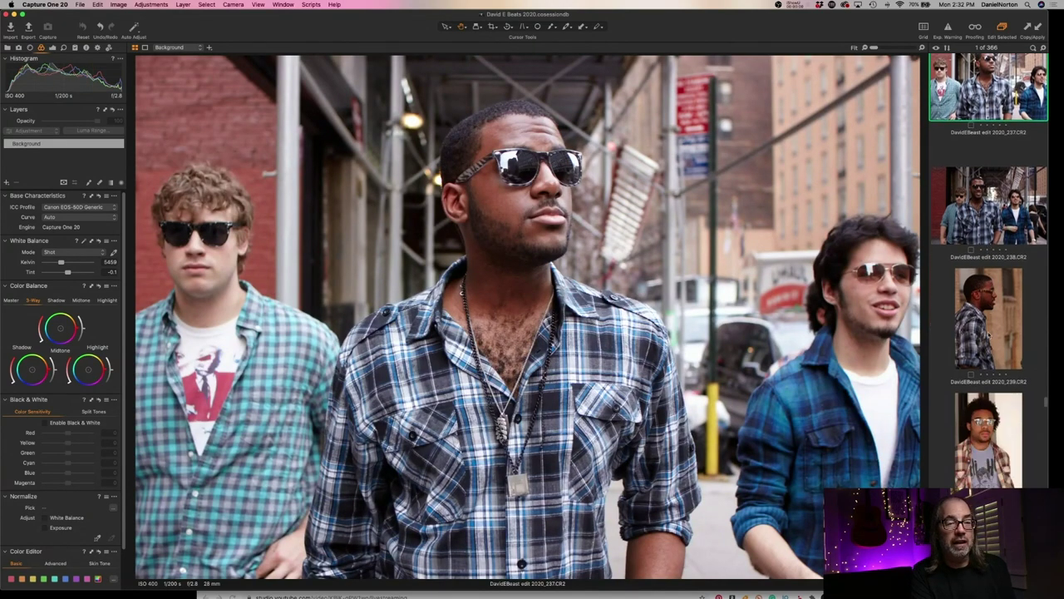
scroll(1000, 213, up, 5)
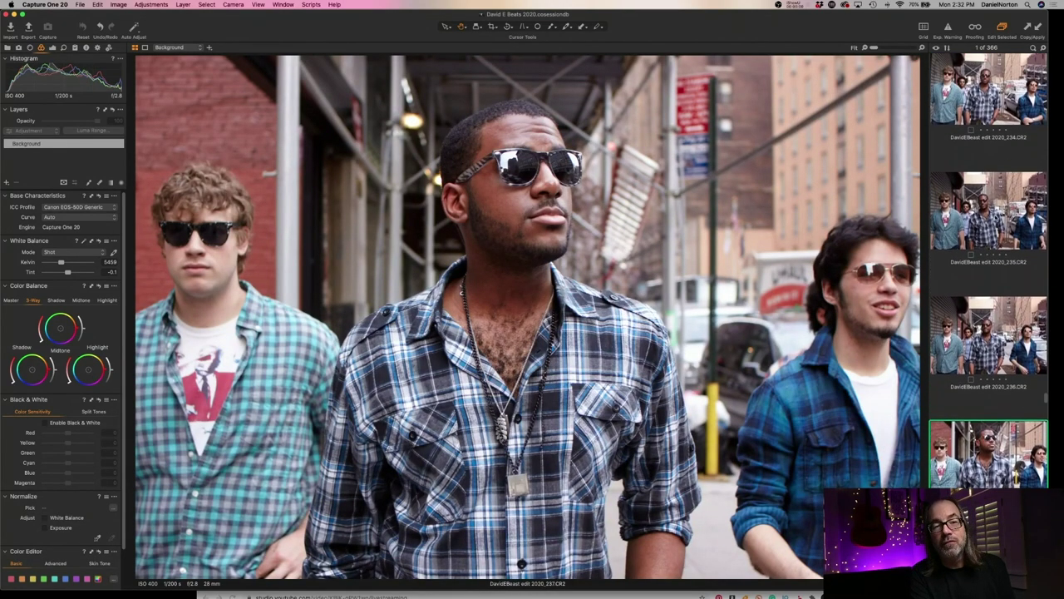
click(998, 212)
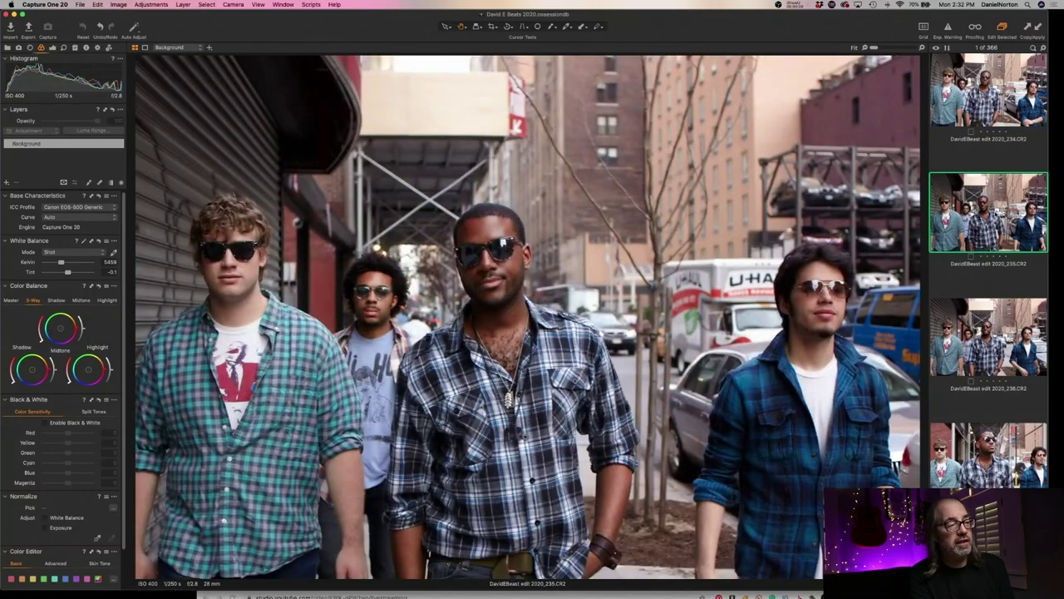
scroll(998, 212, up, 10)
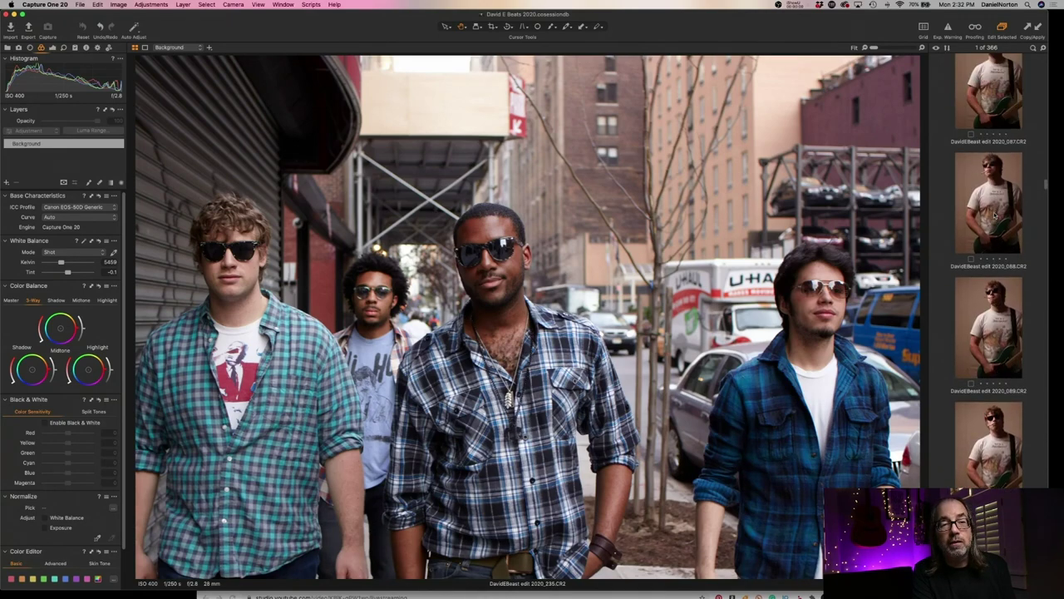
scroll(994, 214, up, 8)
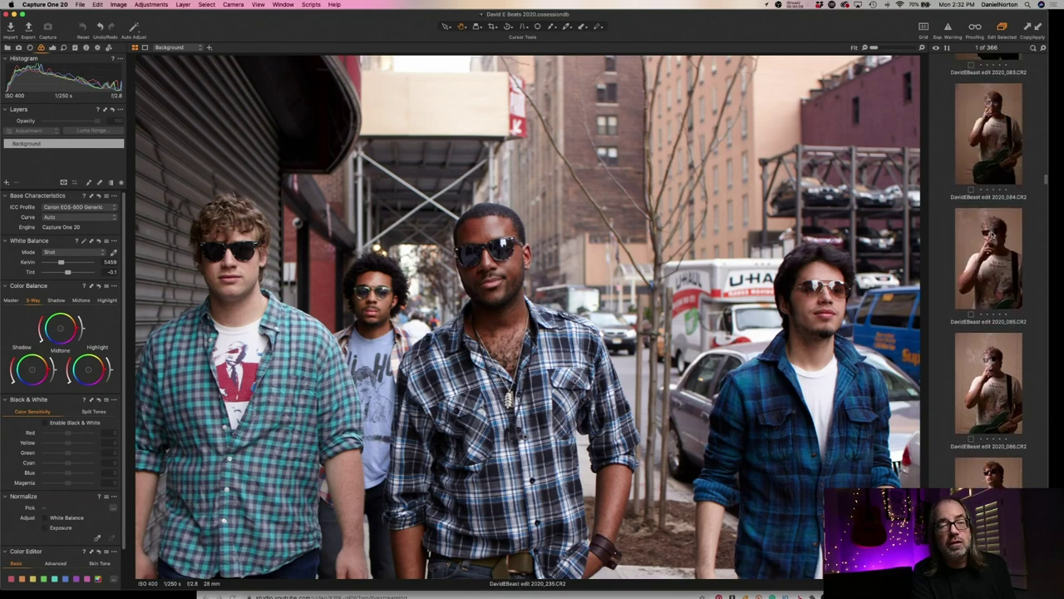
click(989, 250)
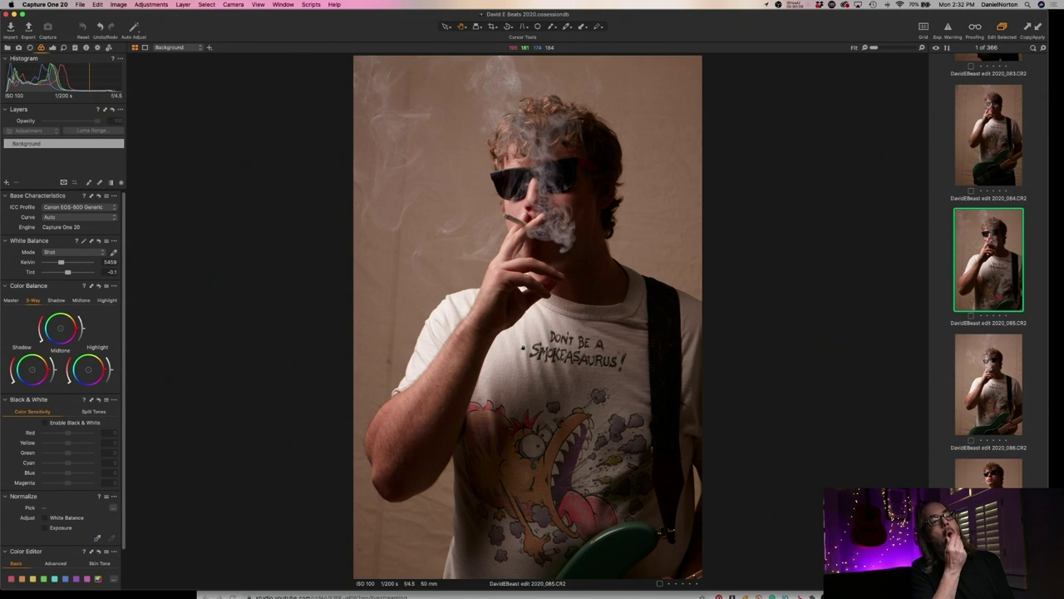
scroll(522, 348, up, 3)
scroll(265, 297, down, 3)
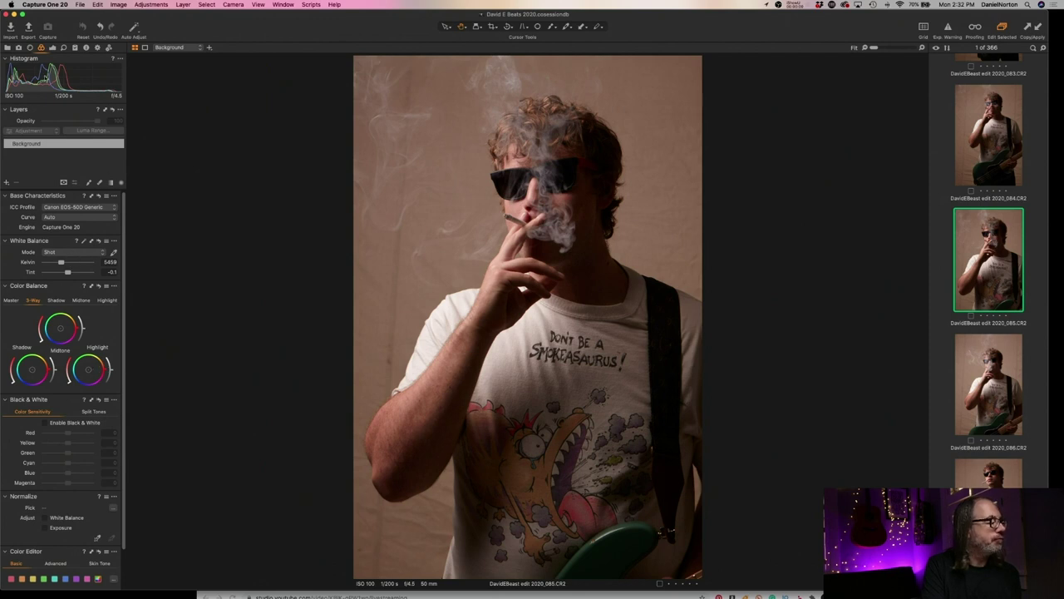
Set portrait 085's exposure to 1.31 and its High Dynamic Range to highlight -10, shadow -32 and black -47
click(53, 48)
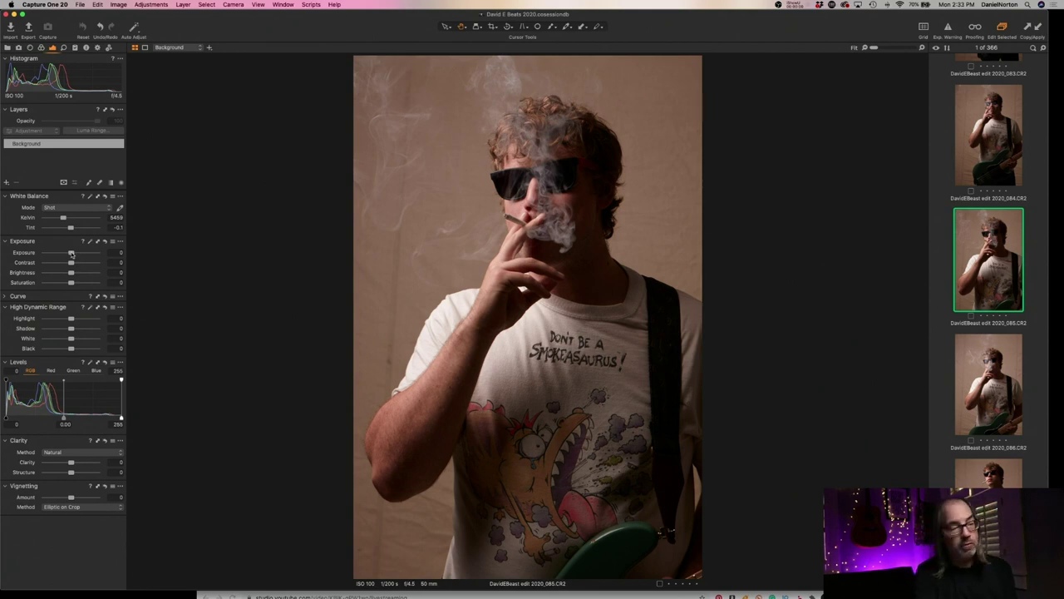
drag(70, 253, 80, 253)
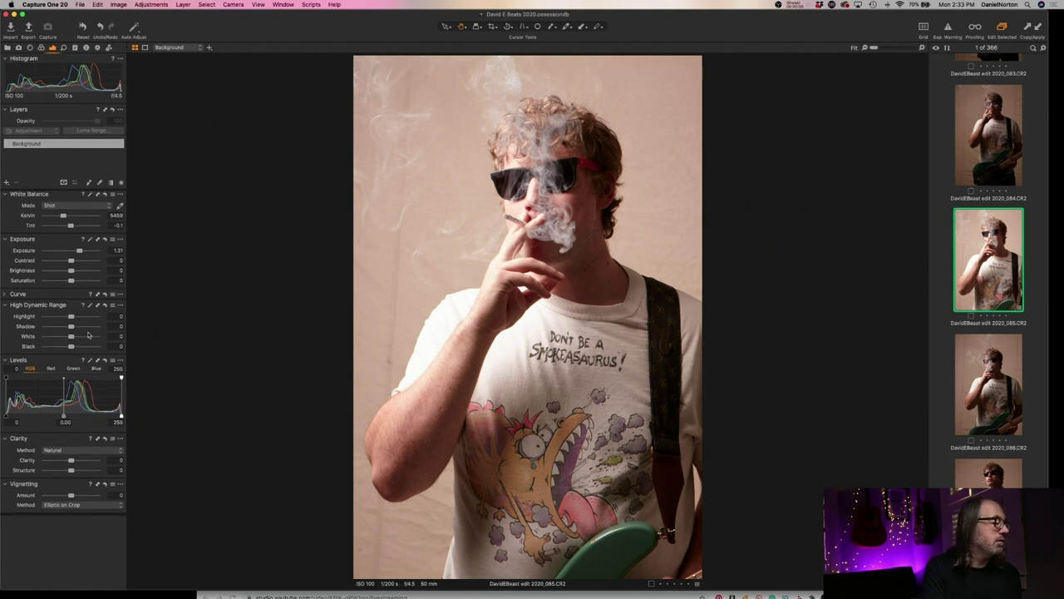
click(6, 298)
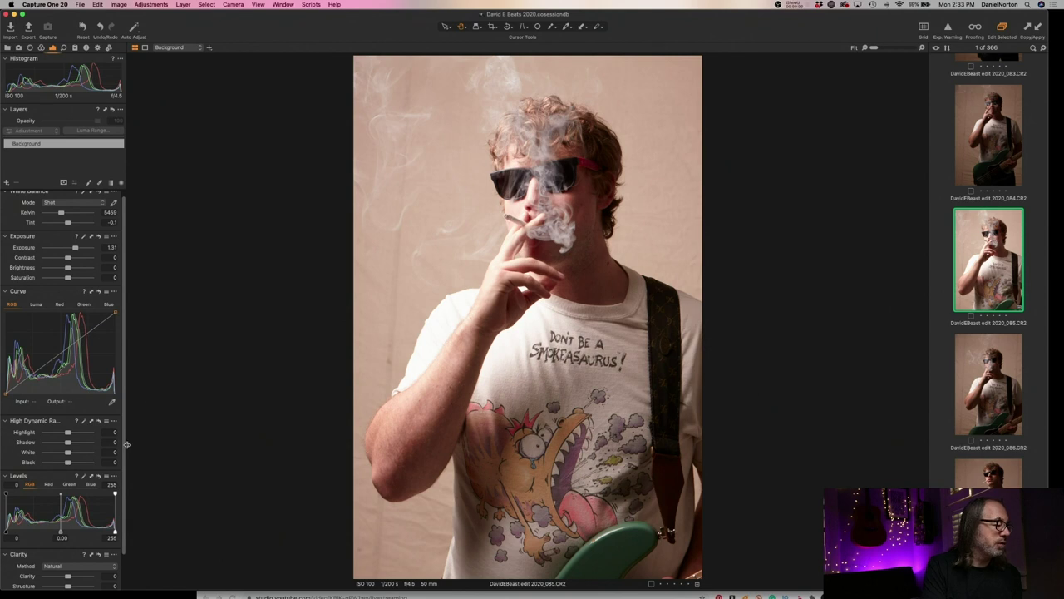
drag(68, 463, 66, 433)
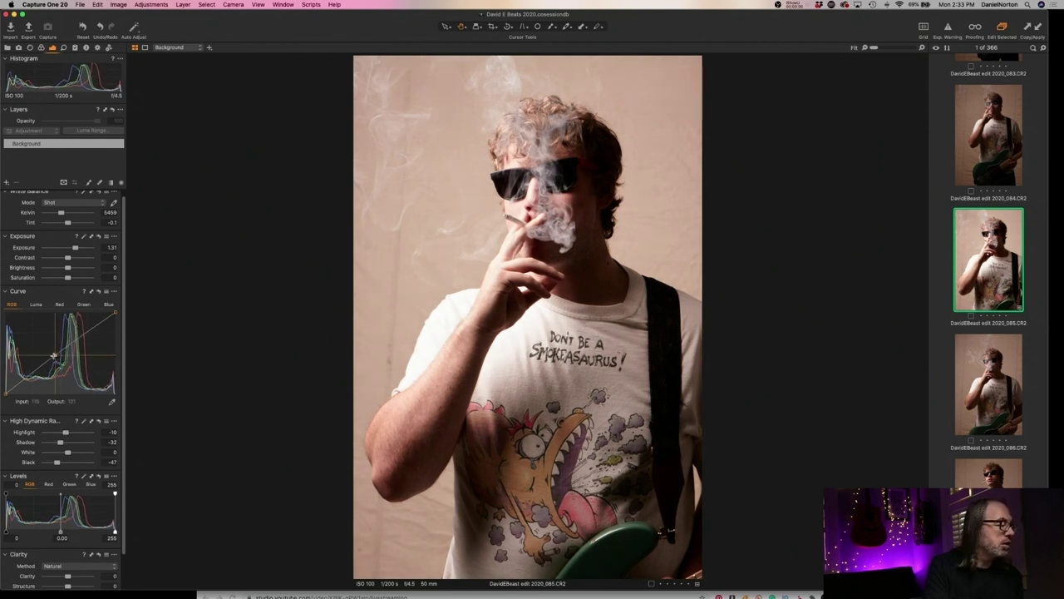
Give portrait 085 a contrasty S-shaped RGB curve, and mute and cool its color with saturation -22, Kelvin 4715 and tint 0.6
drag(90, 334, 88, 327)
click(28, 381)
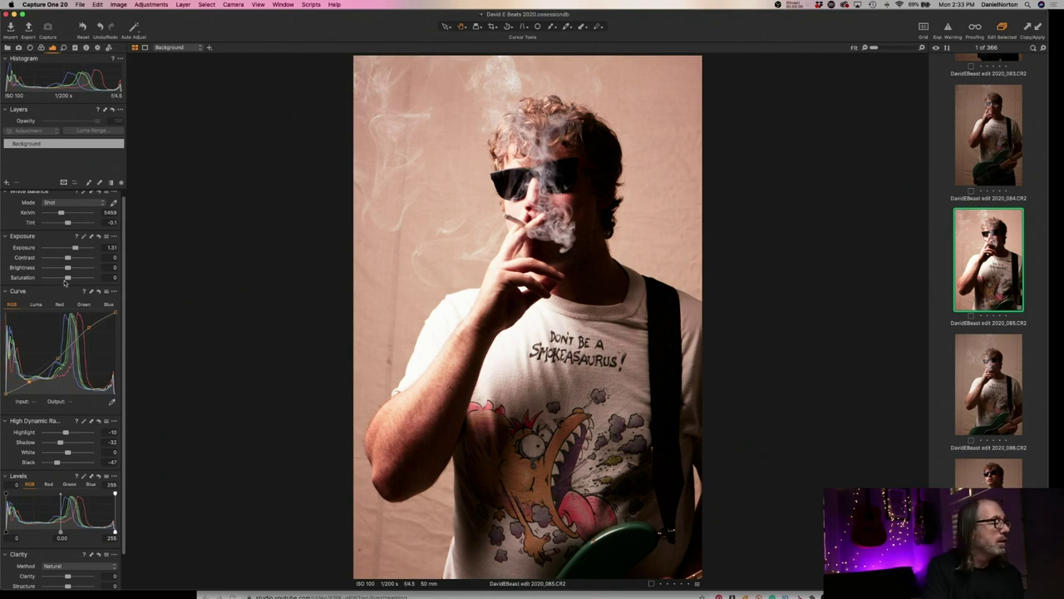
drag(68, 278, 62, 280)
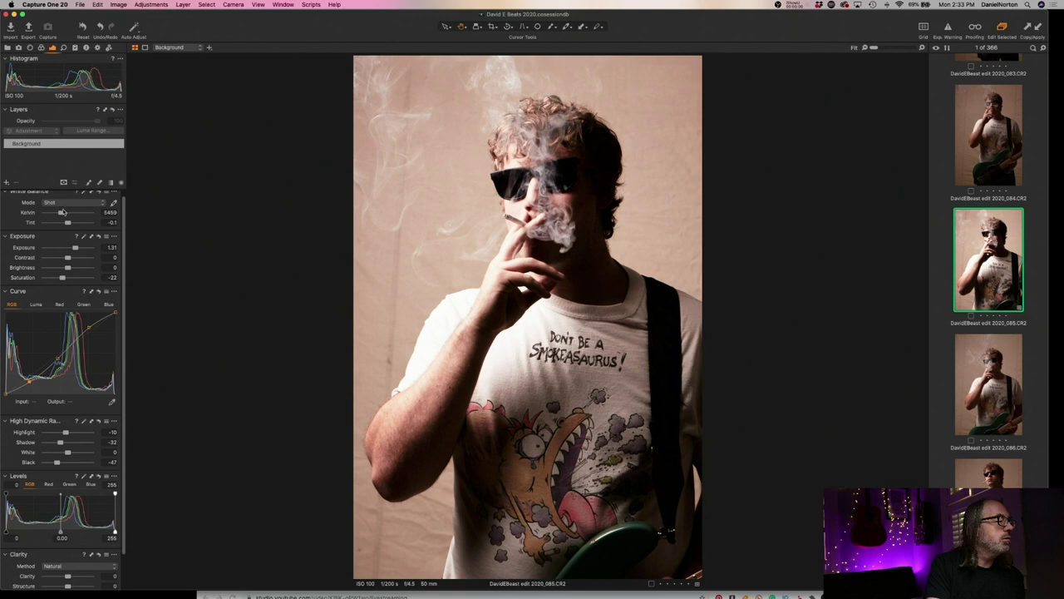
mouse_move(61, 213)
mouse_down()
mouse_move(50, 214)
mouse_move(68, 223)
mouse_up()
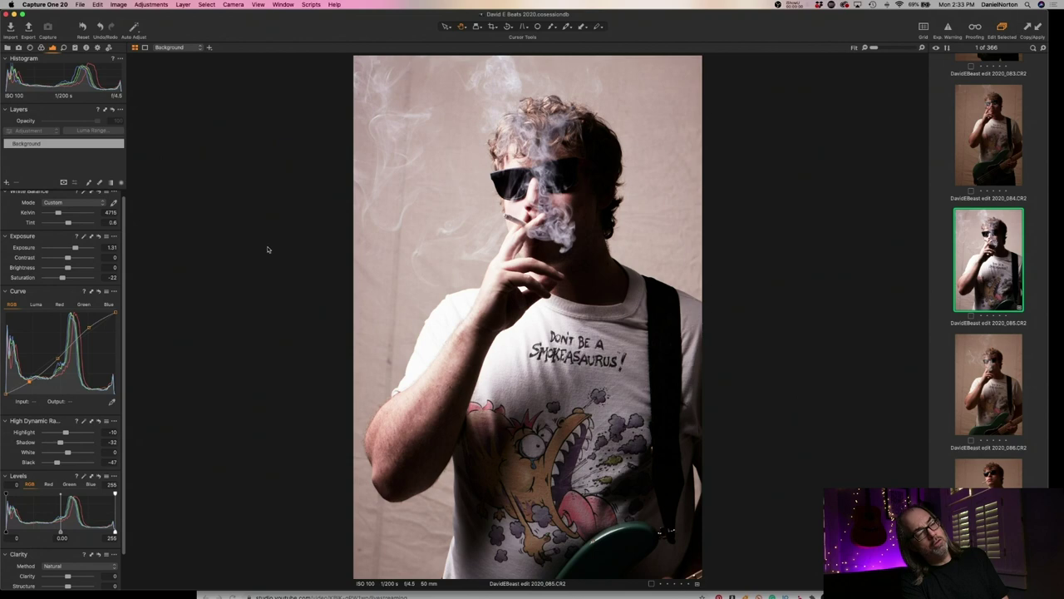
Inspect the smoke around the sunglasses and cigarette of portrait 085 at 100%, and return to the fitted view
click(537, 192)
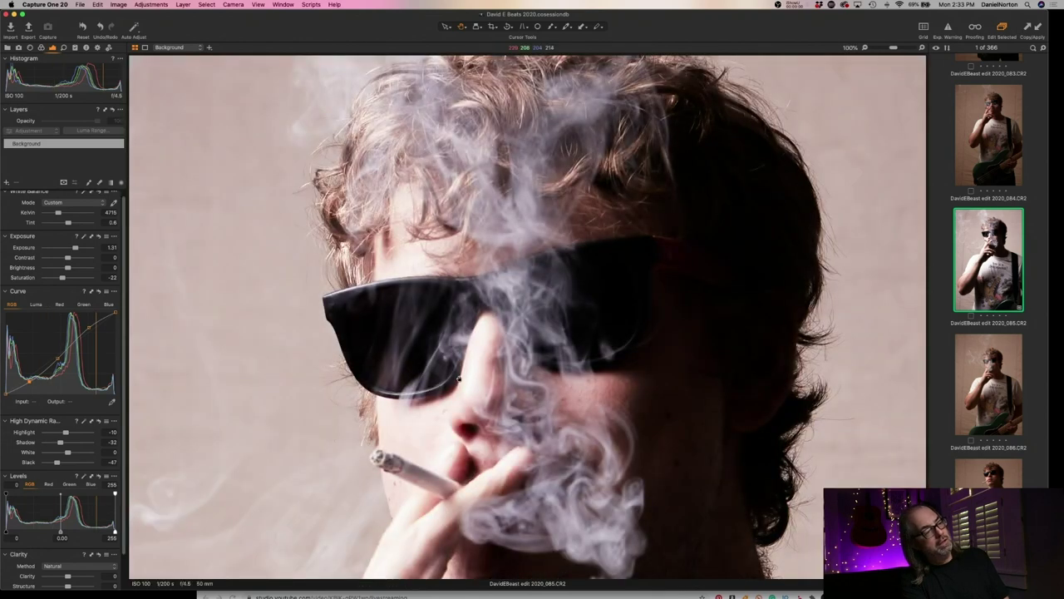
scroll(509, 276, up, 3)
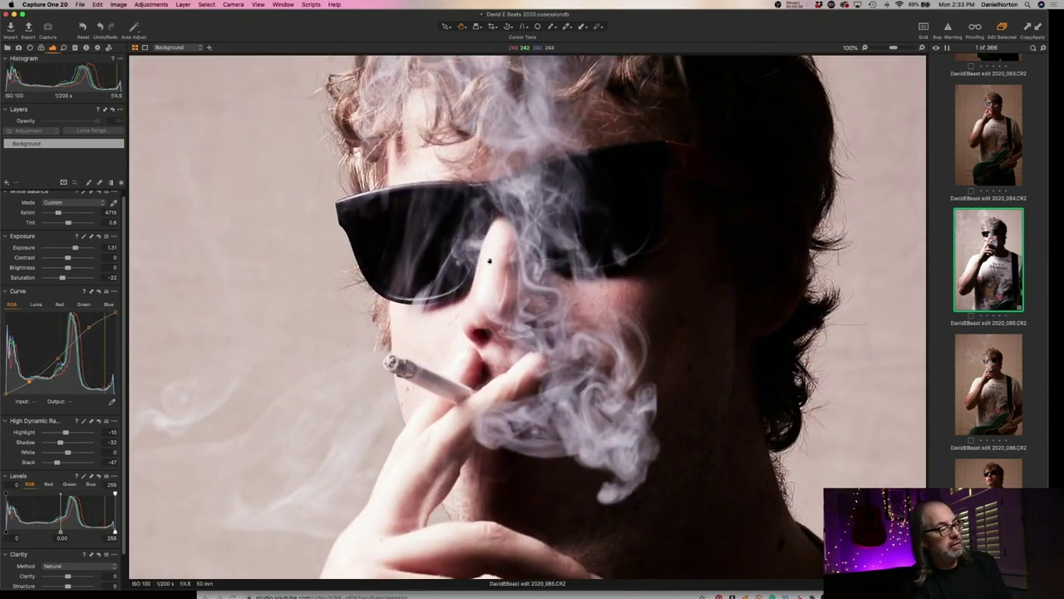
click(494, 247)
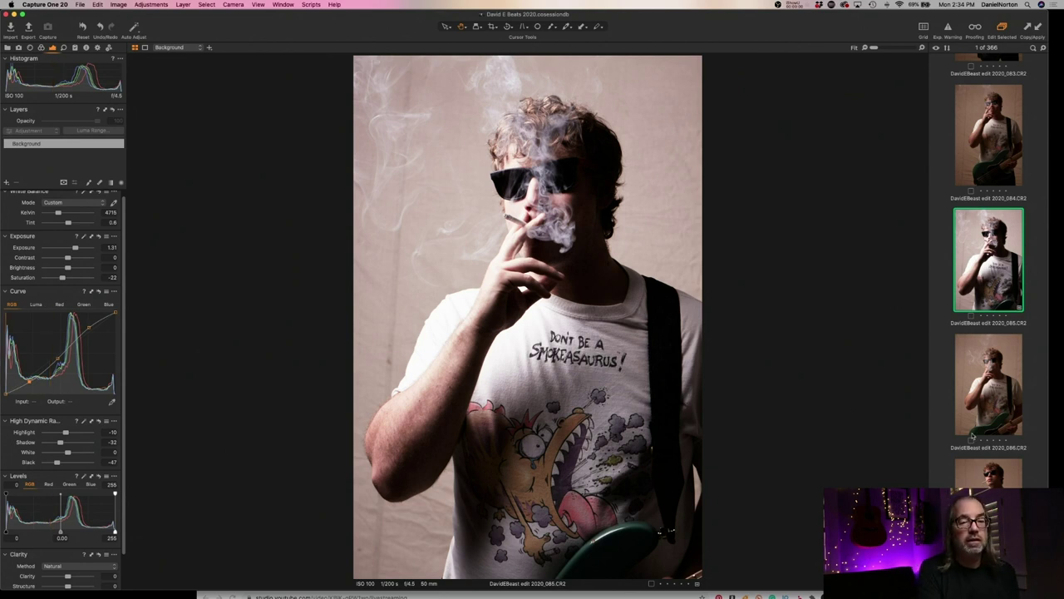
View the bass player portrait 081 and the warm dressing-room photo 064
scroll(952, 376, up, 5)
scroll(952, 375, up, 3)
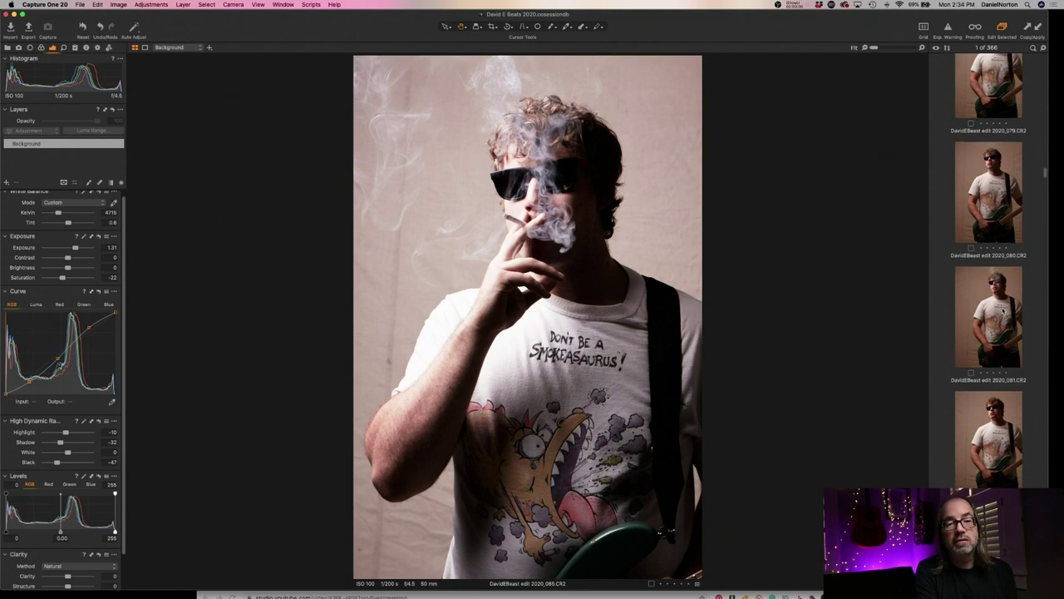
click(989, 357)
scroll(992, 316, up, 10)
scroll(991, 317, up, 8)
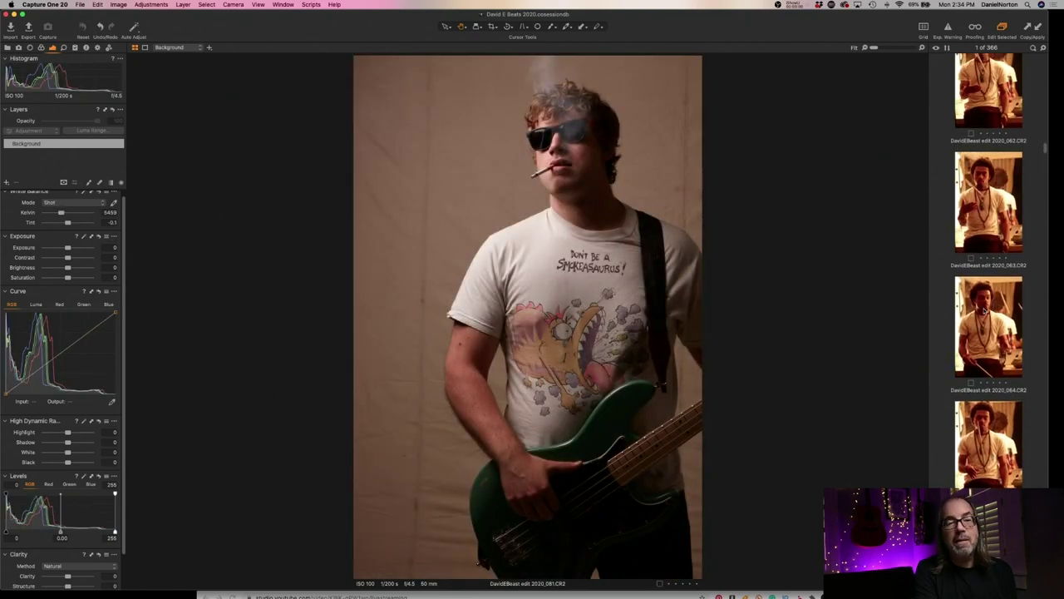
click(981, 317)
View guitarist photo 037, and browse the session's earliest group shots and back down past the rooftop photos
scroll(982, 308, up, 15)
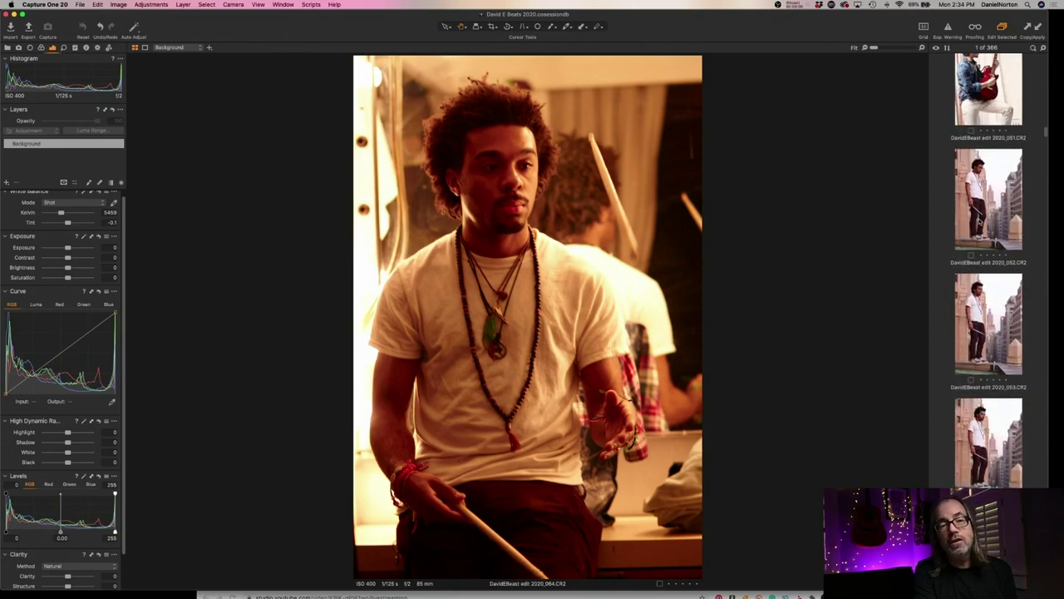
scroll(980, 221, up, 12)
scroll(980, 269, up, 4)
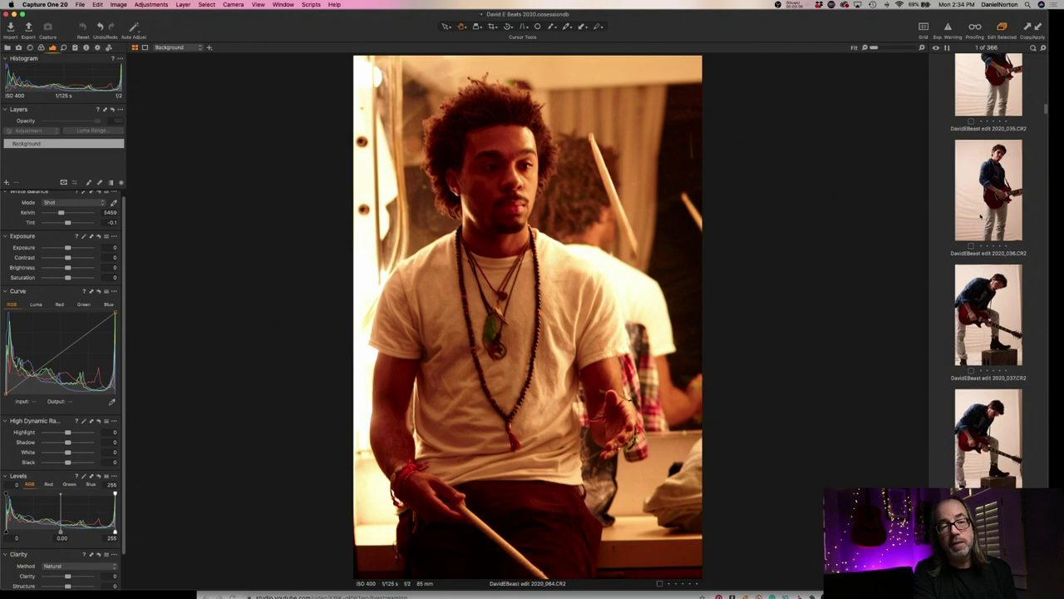
click(989, 316)
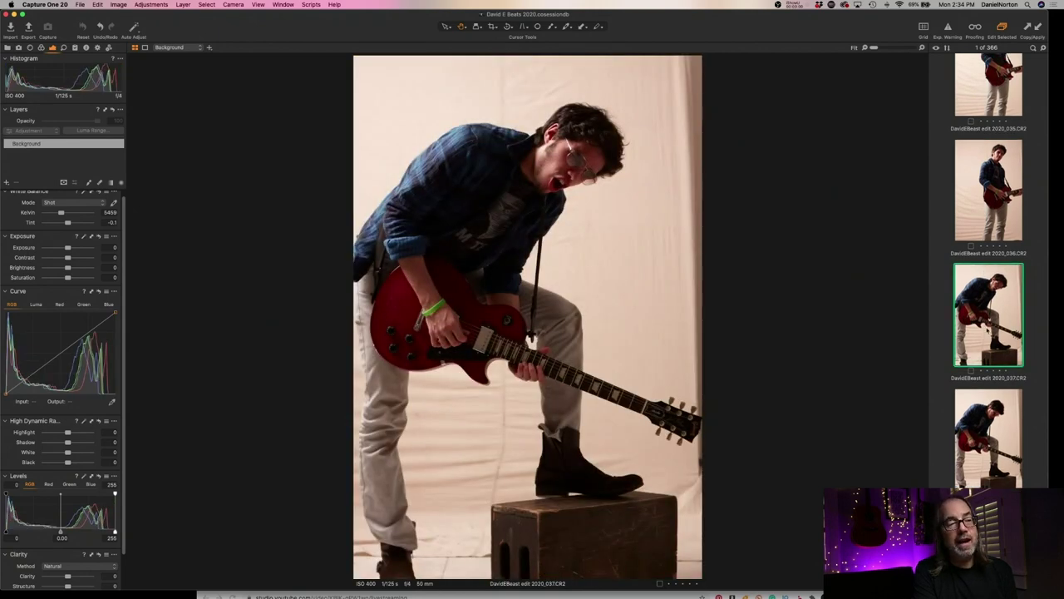
scroll(993, 193, up, 16)
scroll(993, 193, up, 15)
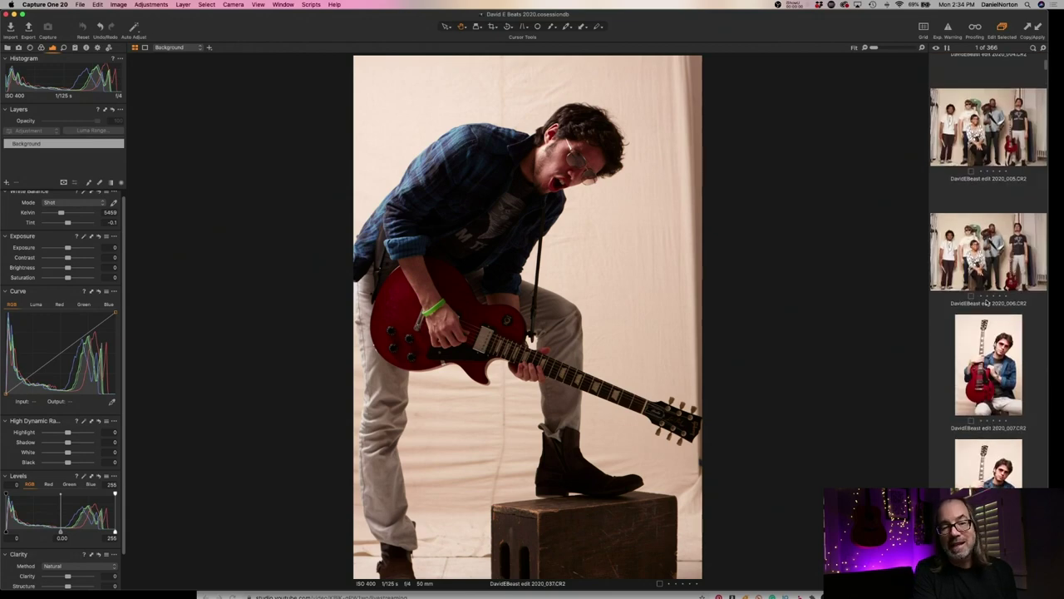
scroll(992, 329, down, 20)
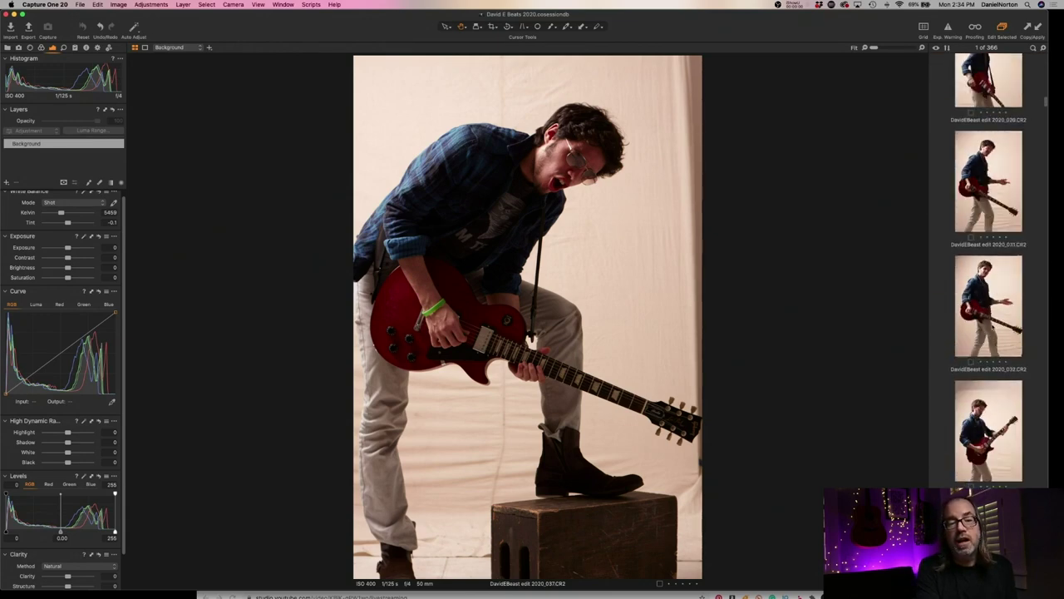
scroll(992, 327, down, 20)
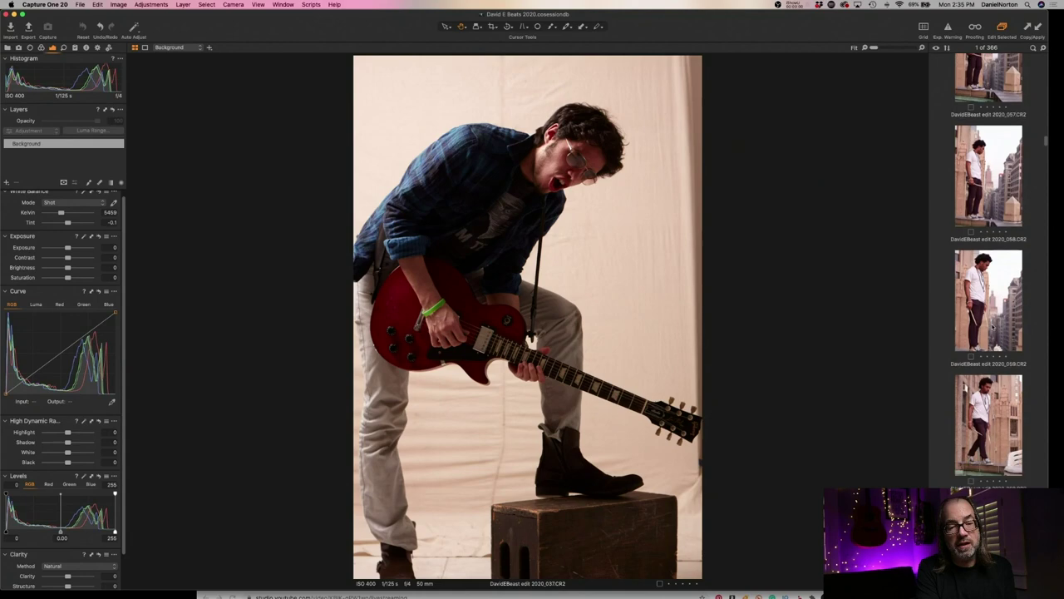
Open dressing-room photo 062, try a cool white balance of about 2172 Kelvin, and set it to 5059 Kelvin
click(988, 328)
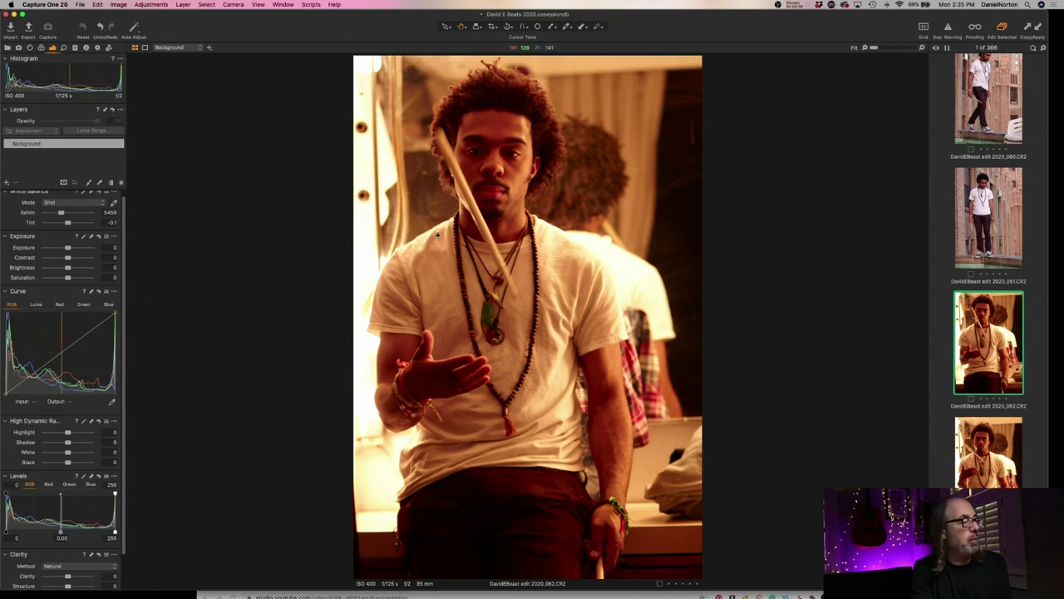
drag(60, 212, 48, 213)
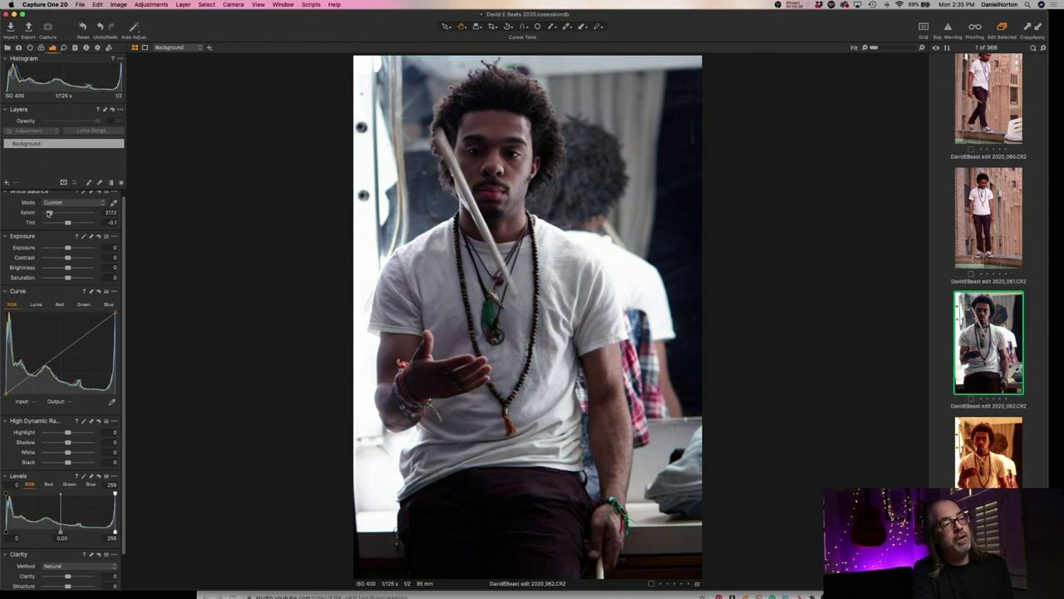
drag(49, 213, 60, 214)
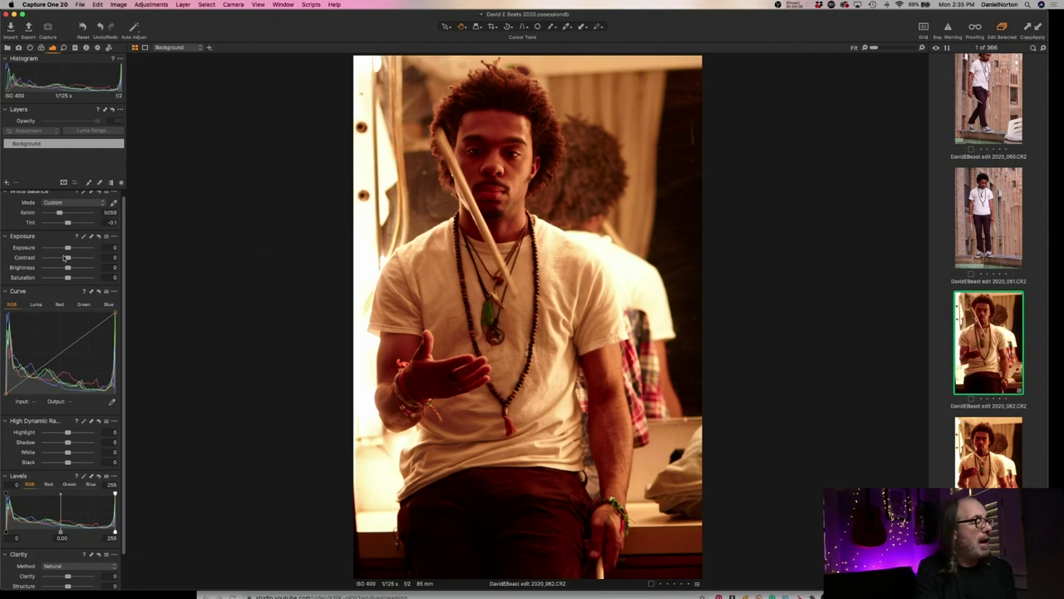
Set the dressing-room photo's saturation to -23 and its exposure to 0.03
drag(67, 278, 61, 278)
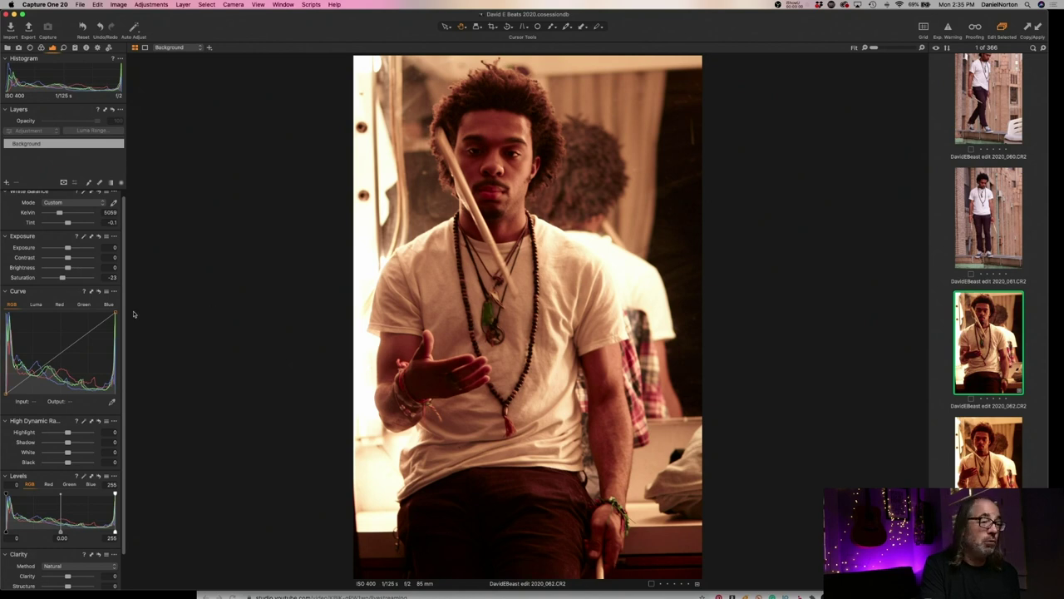
scroll(75, 431, down, 1)
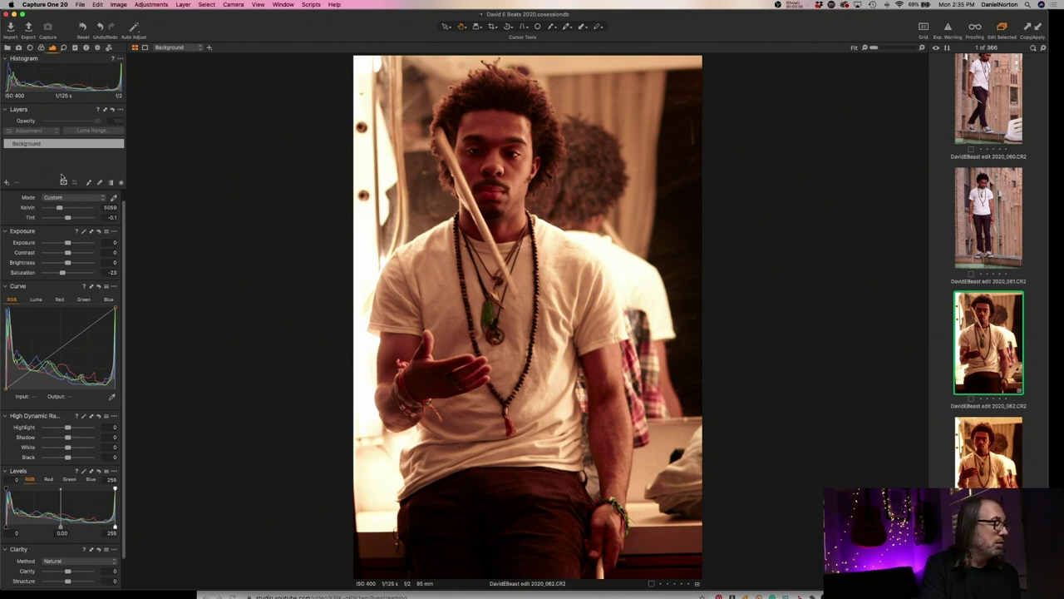
drag(68, 242, 68, 242)
scroll(59, 341, down, 2)
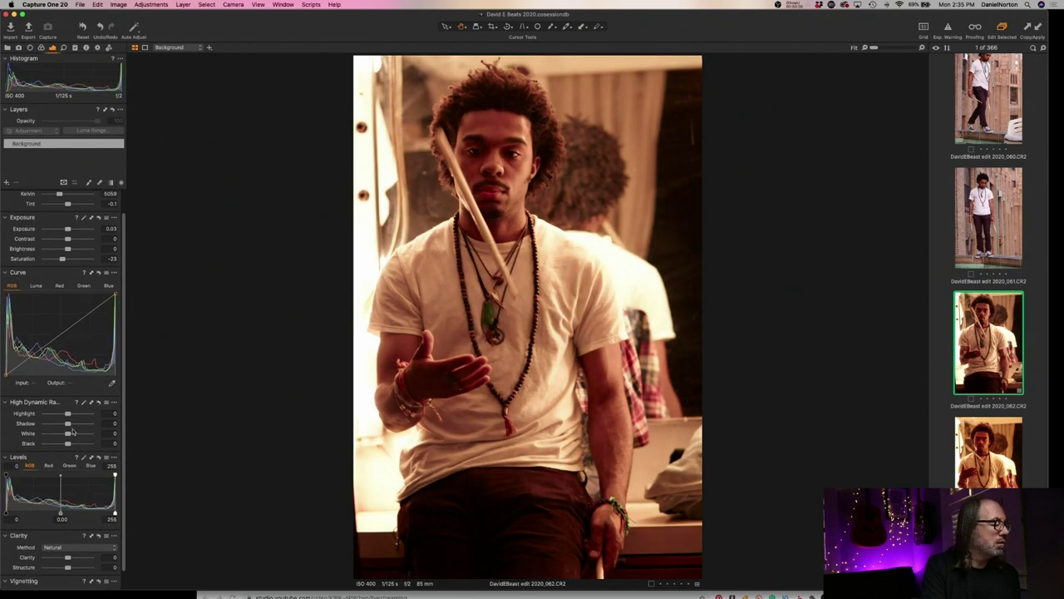
Shape an S-curve on the dressing-room photo's RGB channel, anchoring the midtones, lifting the highlights and lowering the shadows
scroll(59, 349, down, 1)
drag(55, 336, 87, 304)
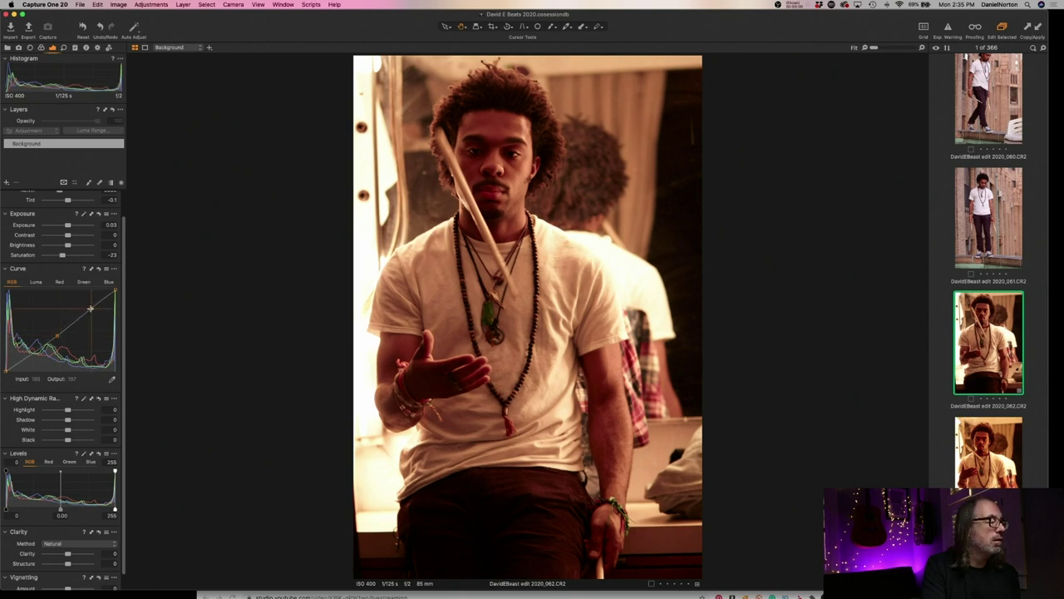
drag(23, 365, 18, 357)
drag(21, 362, 26, 360)
Lower the dressing-room photo's saturation to -41 and set its white balance to Kelvin 4919 and tint 8
drag(63, 255, 57, 256)
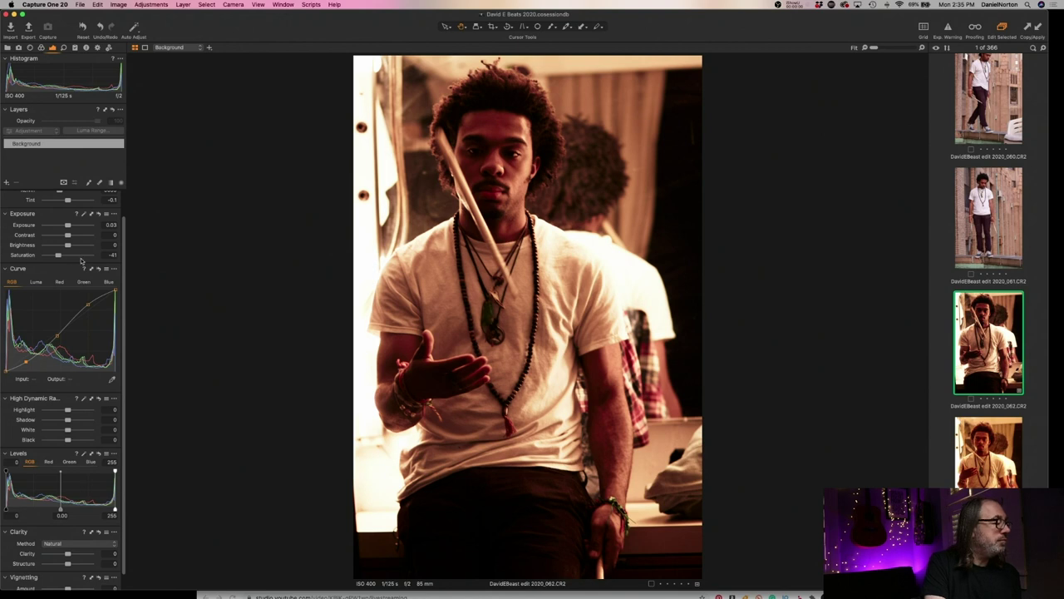
scroll(79, 254, up, 3)
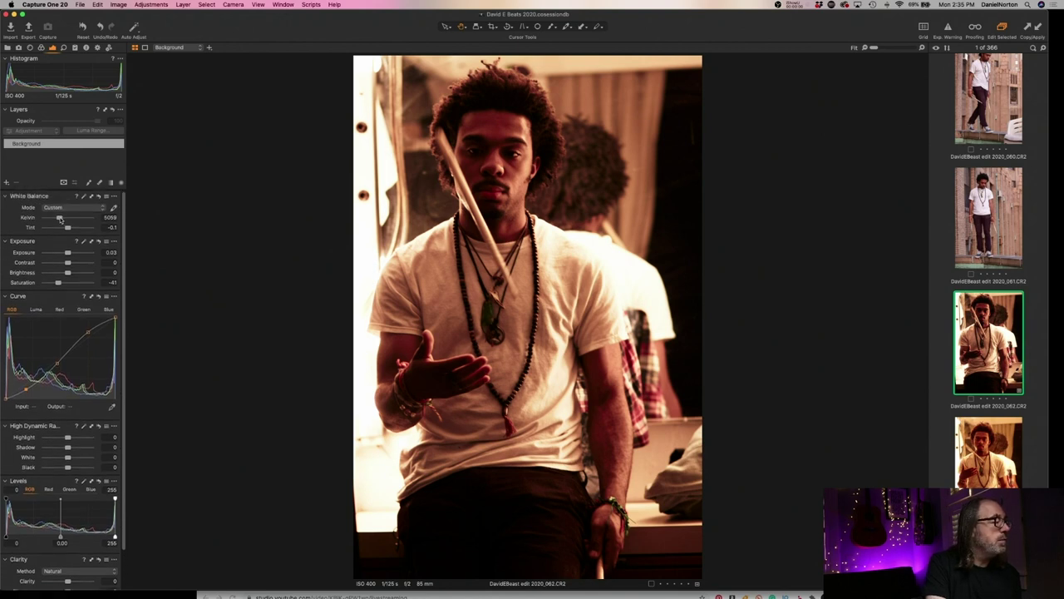
drag(59, 218, 71, 229)
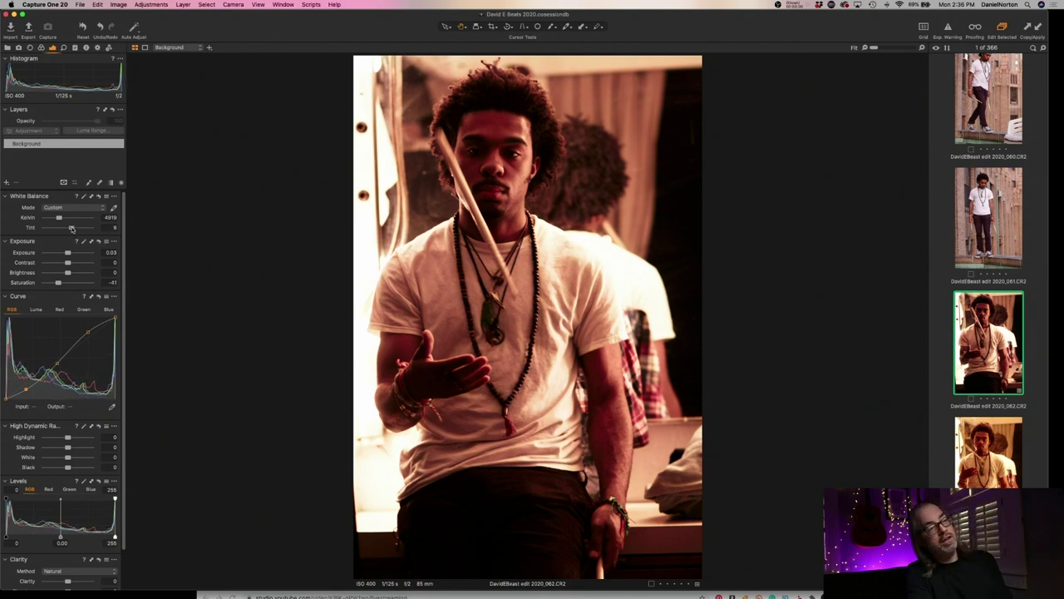
Set the dressing-room photo's tint to 6.7 and inspect the face, hand and shirt up close
drag(72, 229, 71, 228)
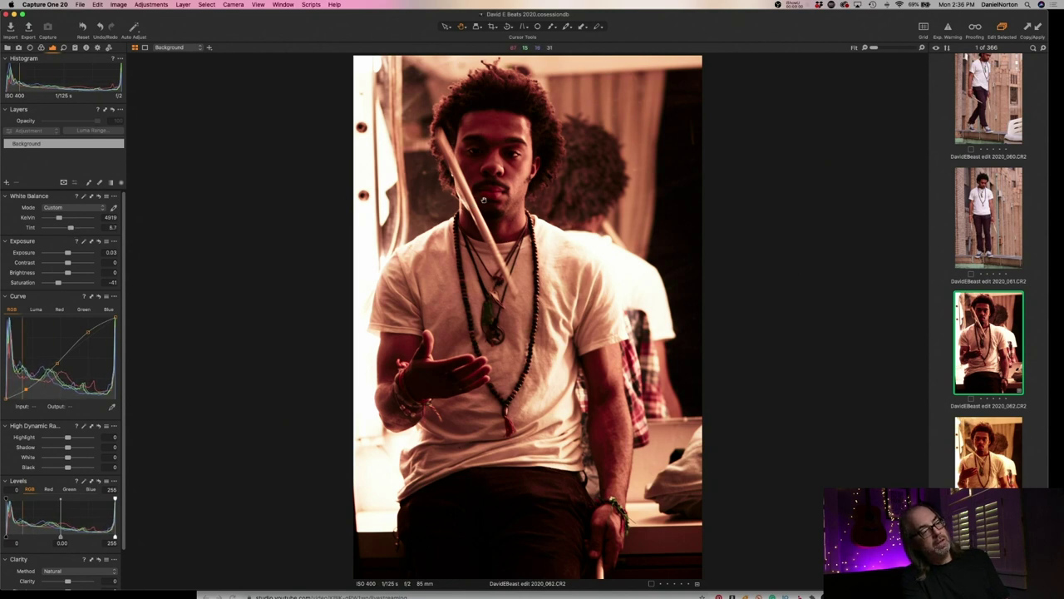
click(513, 159)
scroll(518, 371, up, 2)
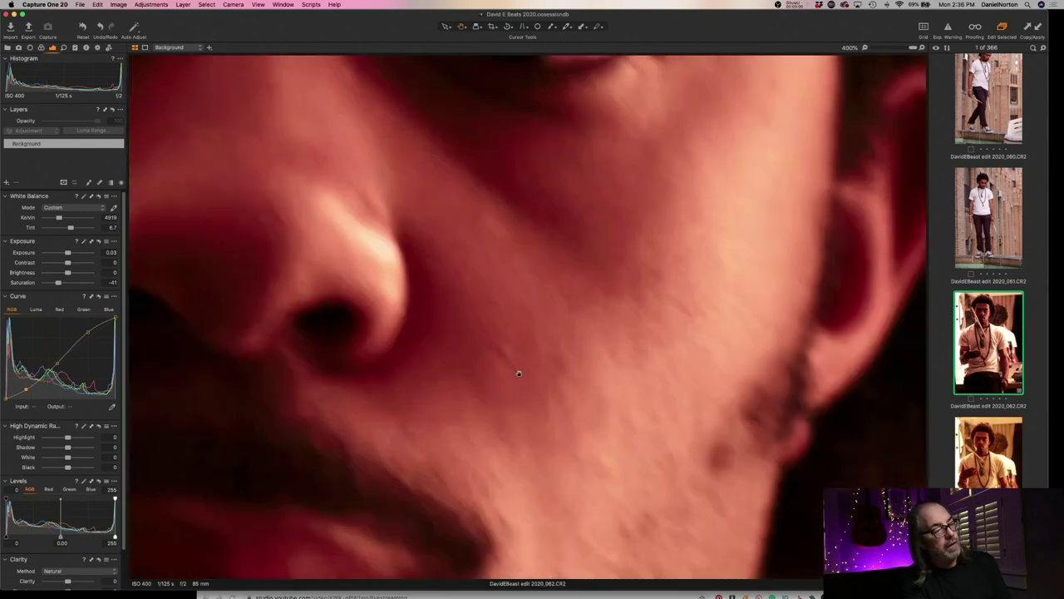
click(518, 372)
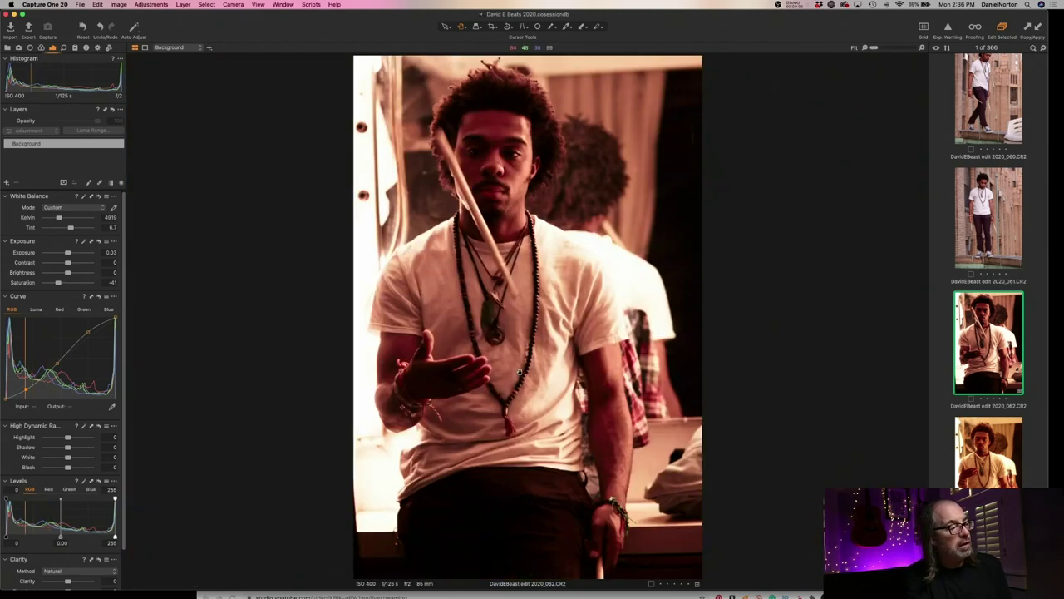
click(474, 372)
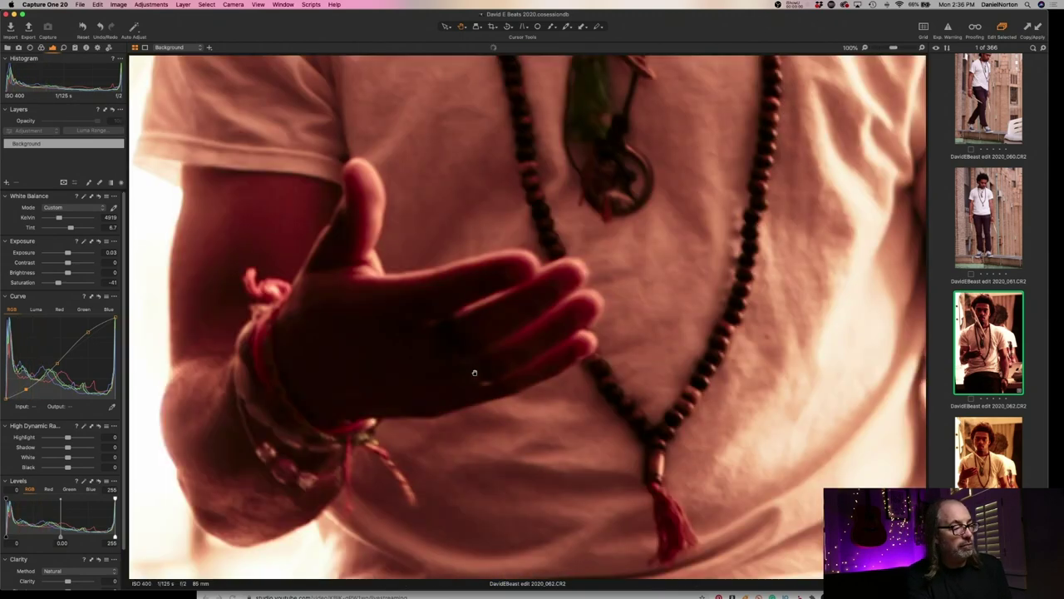
click(602, 271)
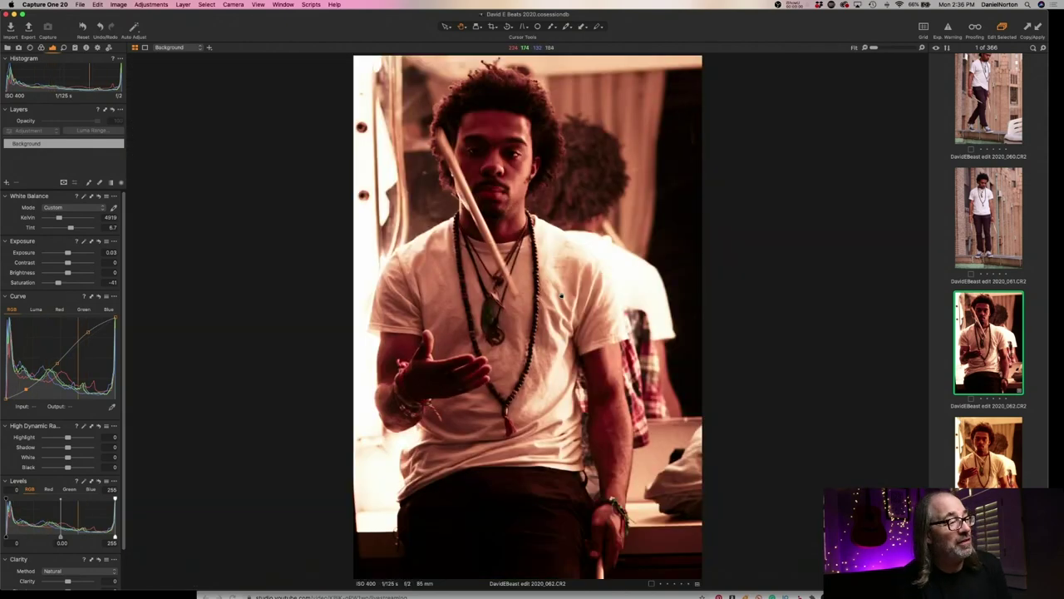
click(562, 296)
click(542, 224)
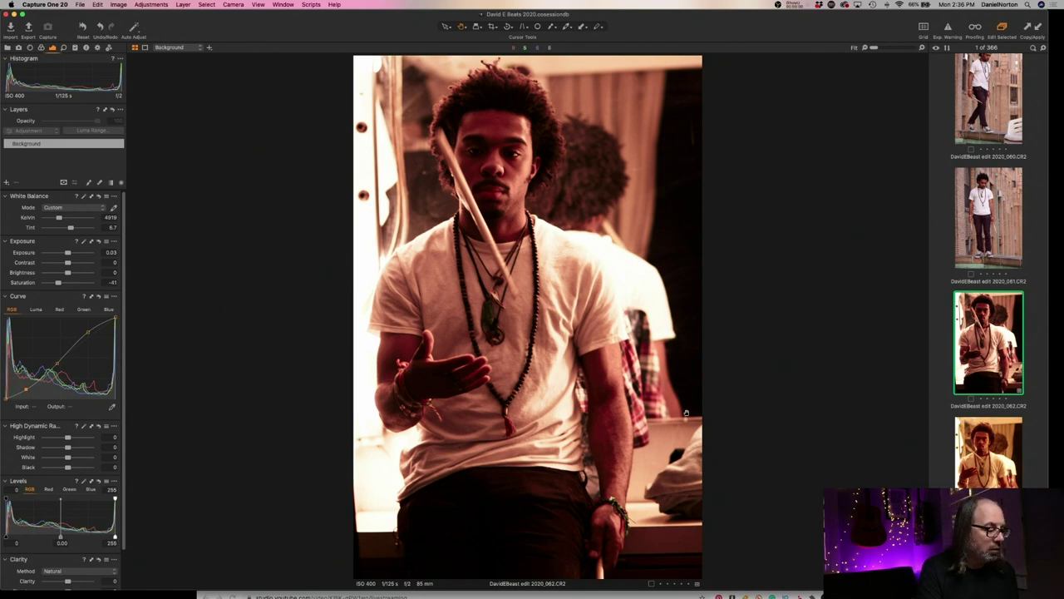
Browse the session for the band's group shots against the studio backdrop, viewing photos 302, 329 and 342
scroll(1007, 244, up, 10)
scroll(1007, 244, up, 6)
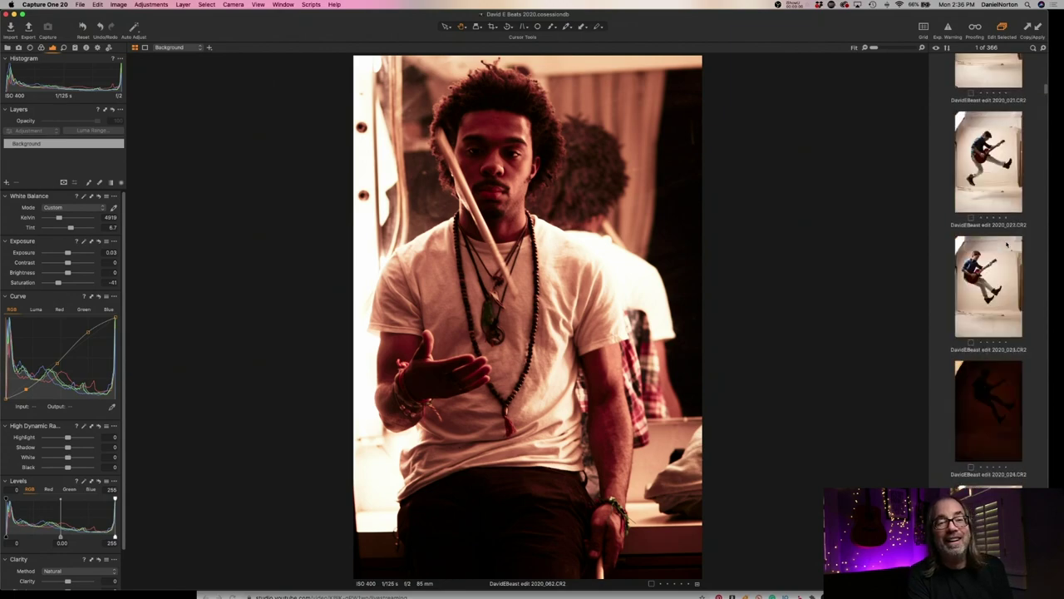
click(988, 245)
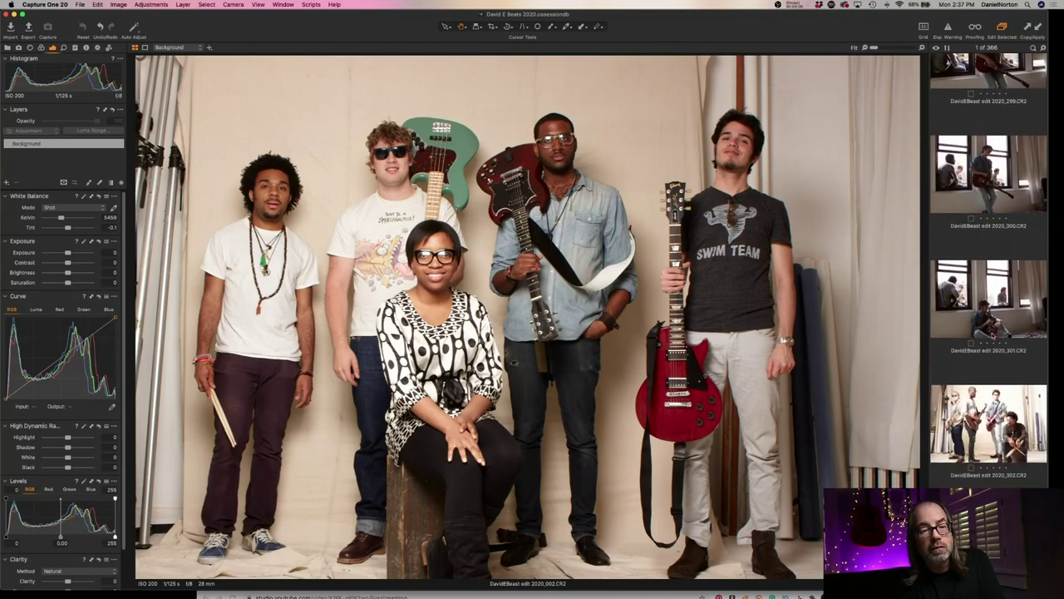
click(983, 387)
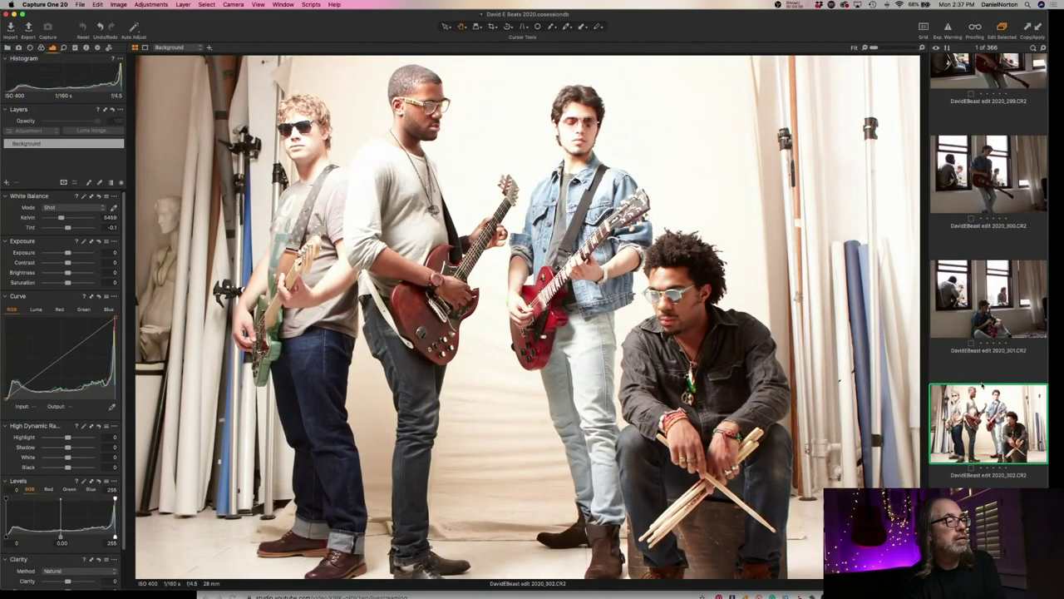
scroll(983, 388, down, 4)
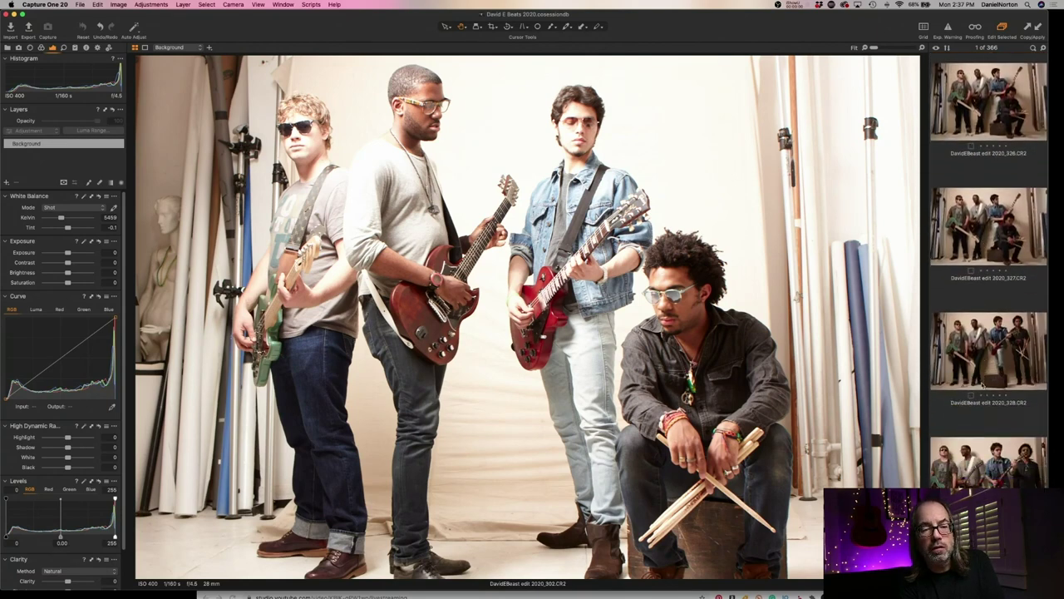
click(974, 339)
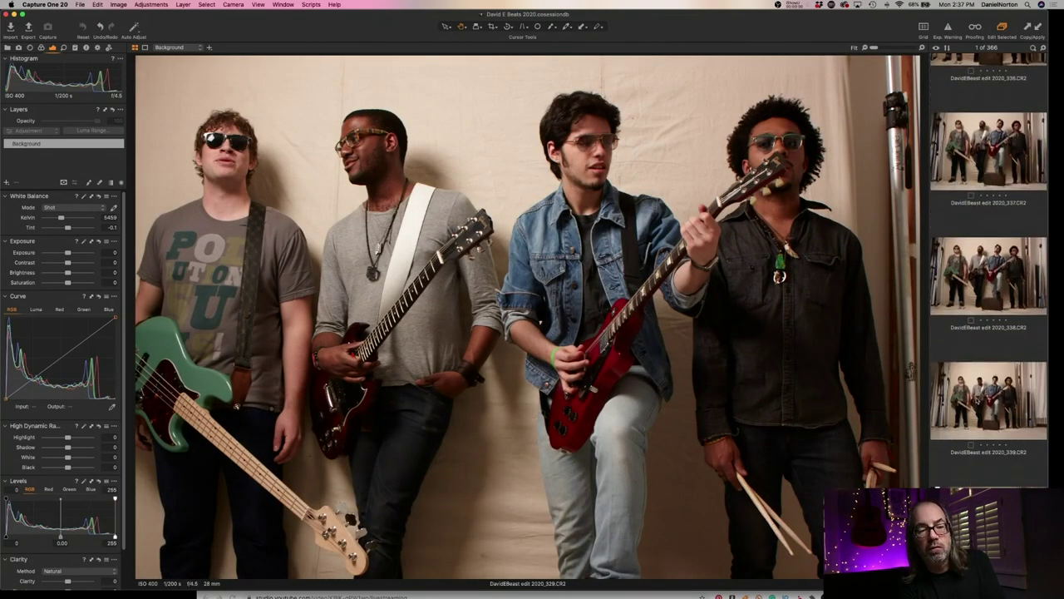
click(973, 235)
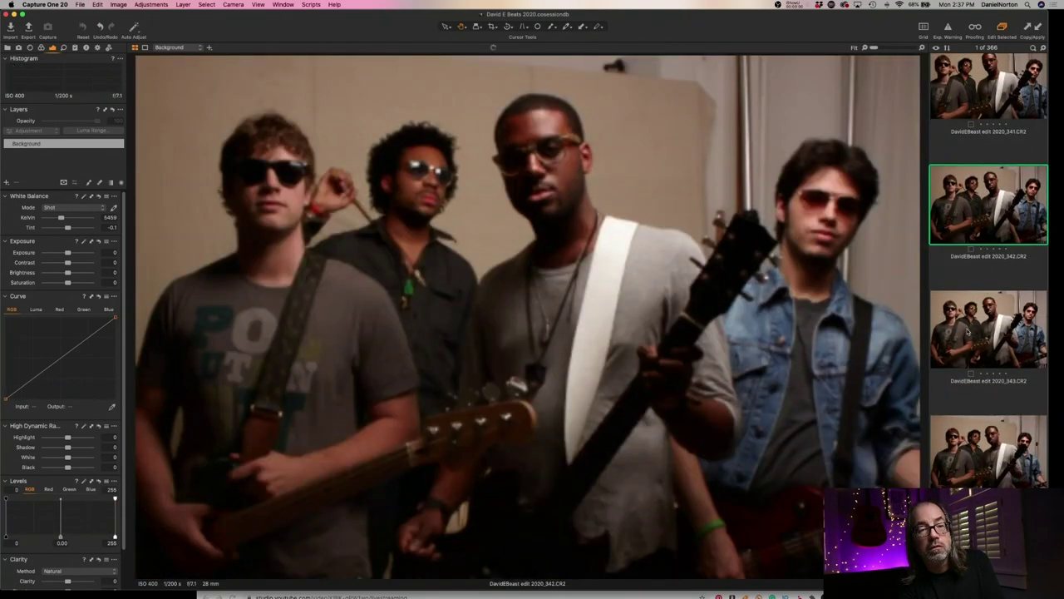
Look through the candid rehearsal shots near the end of the session, viewing photos 355, 359 and 363
scroll(967, 350, down, 10)
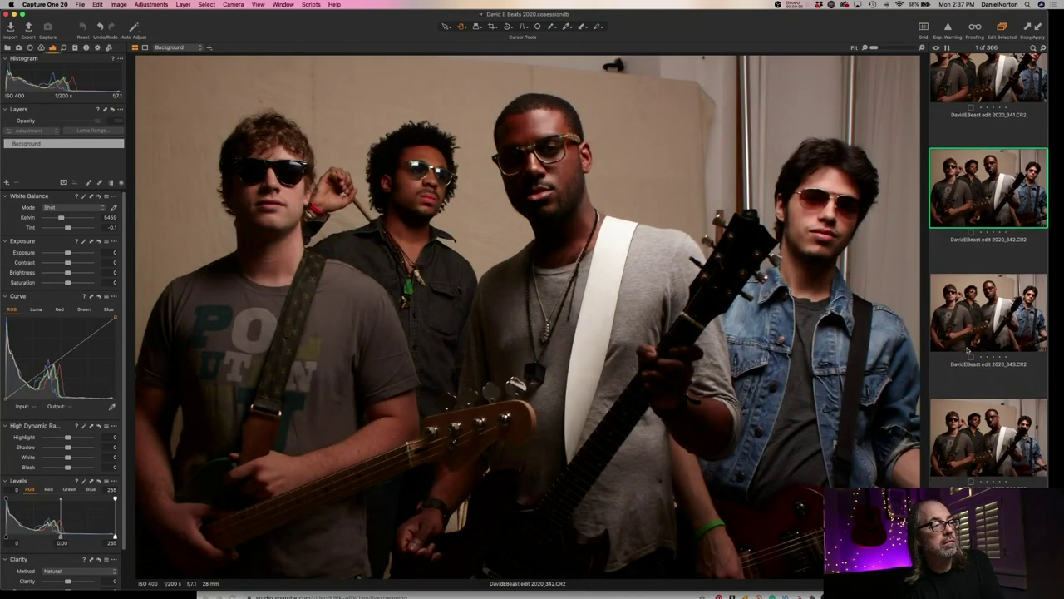
scroll(967, 350, down, 10)
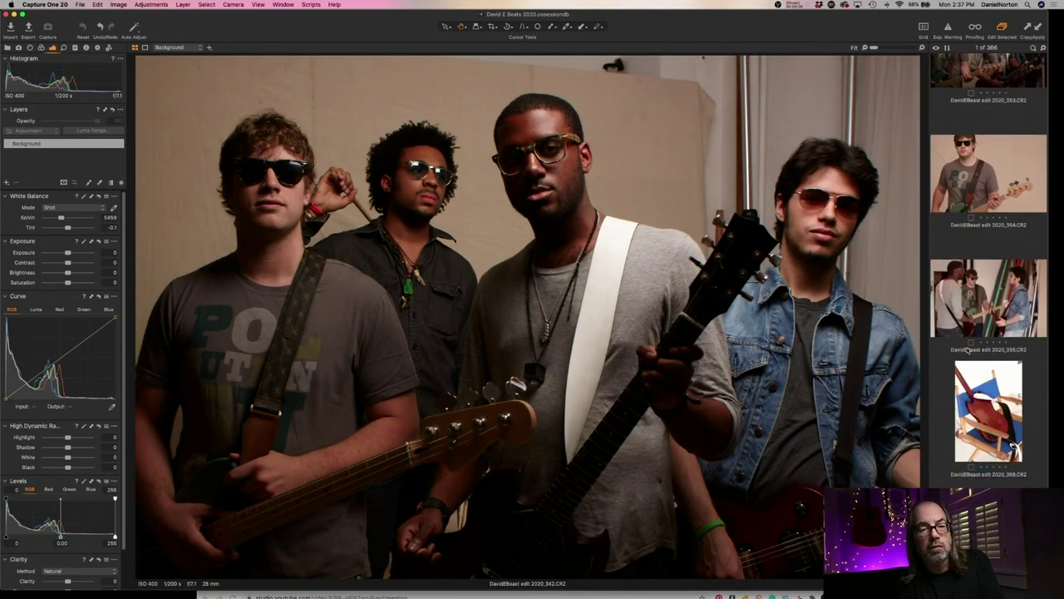
click(967, 284)
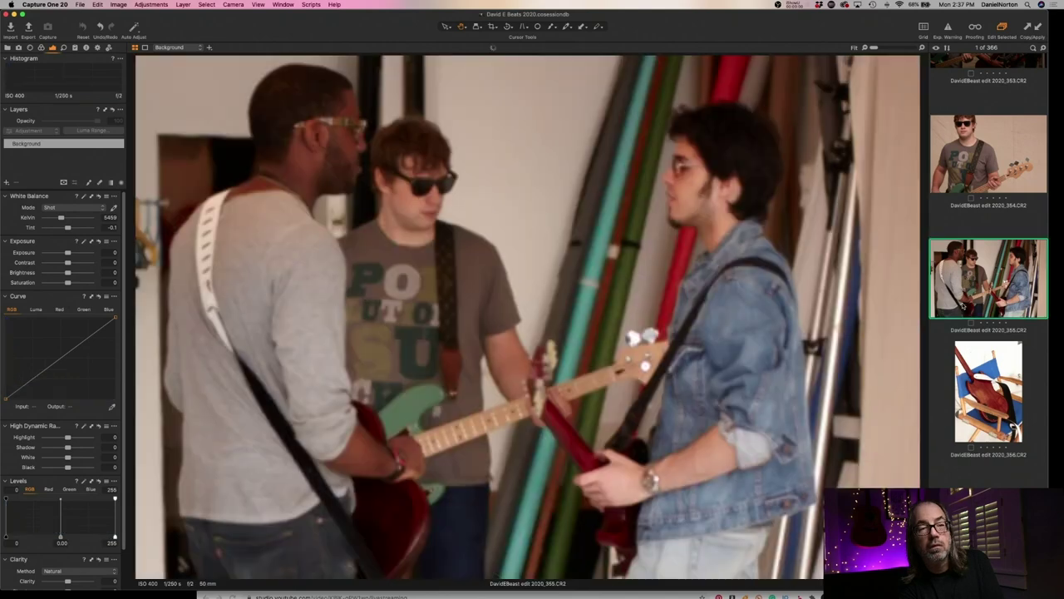
scroll(964, 349, down, 7)
scroll(958, 388, down, 2)
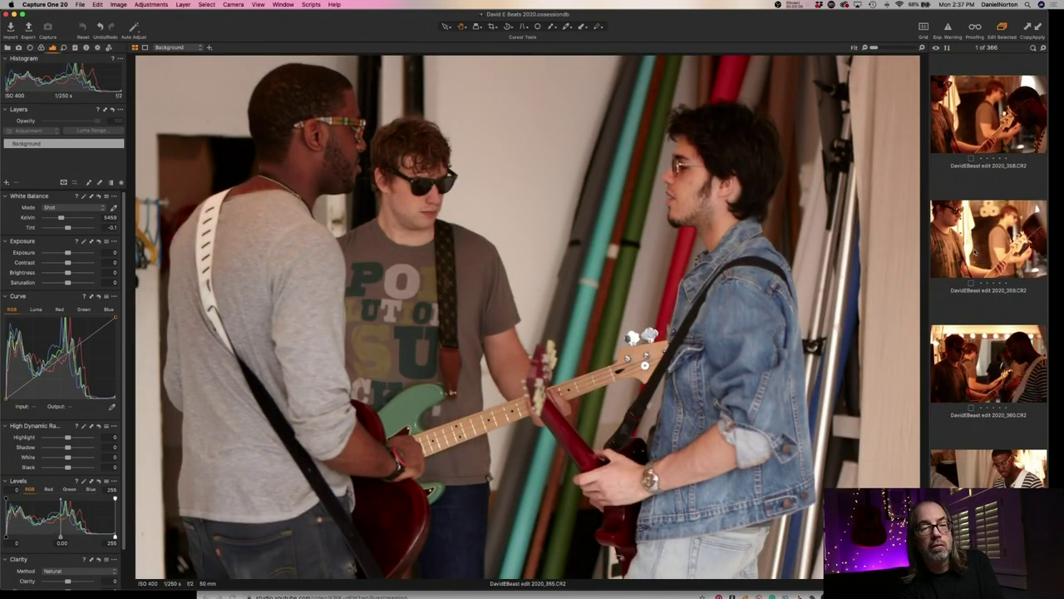
click(971, 277)
scroll(965, 329, down, 6)
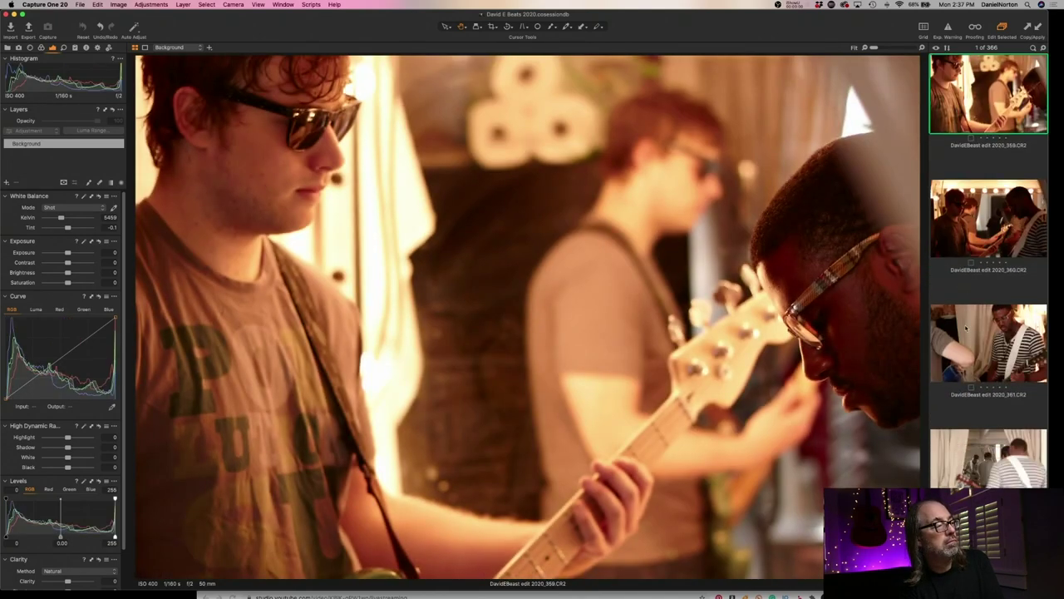
scroll(967, 328, up, 3)
click(969, 366)
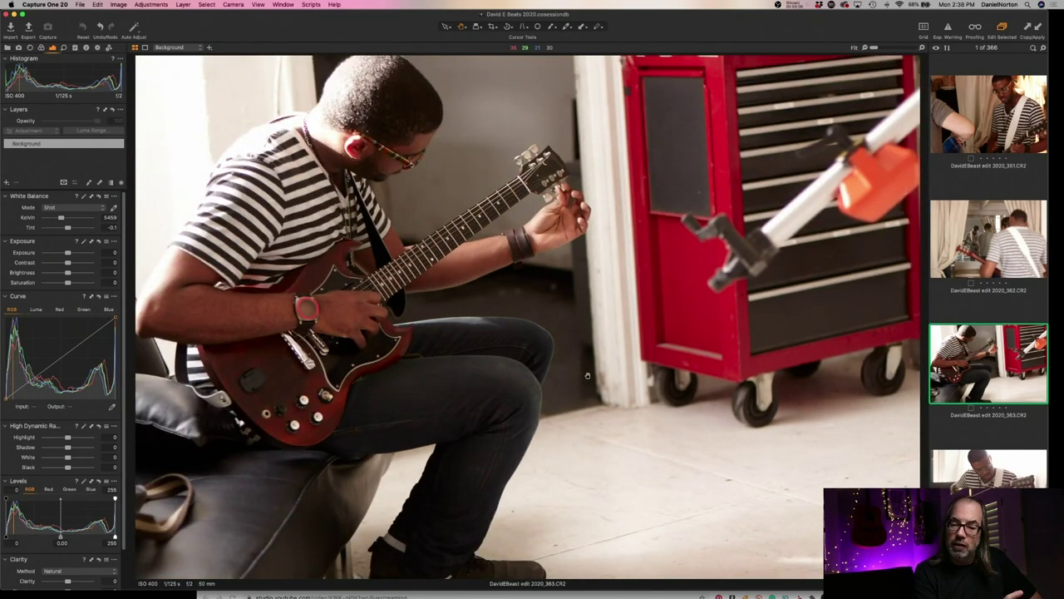
Examine photo 363 of the guitarist beside the red tool chest and view guitar portraits 364 through 366
click(587, 376)
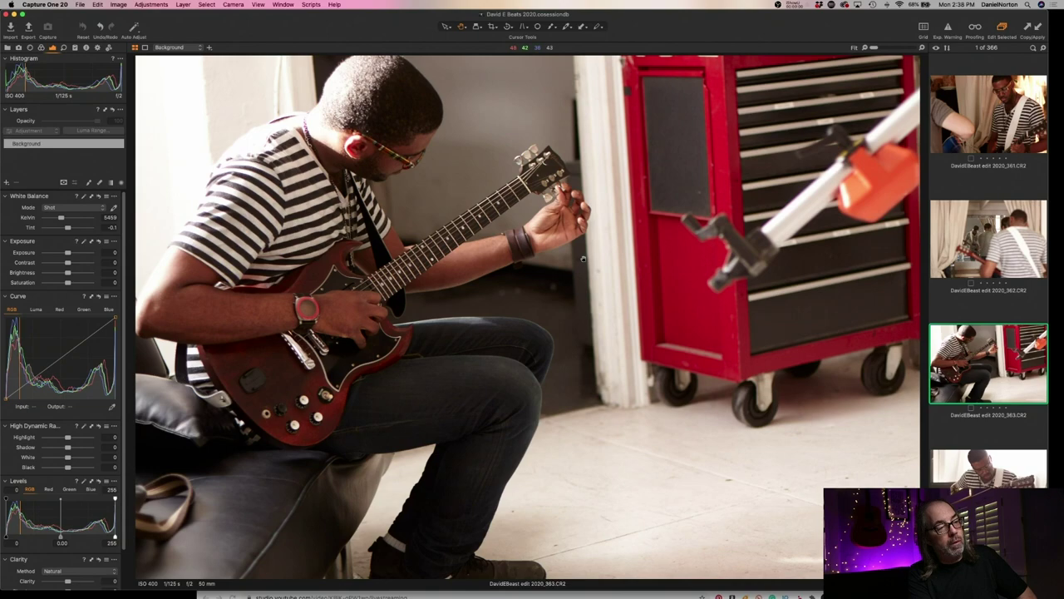
click(513, 301)
click(512, 301)
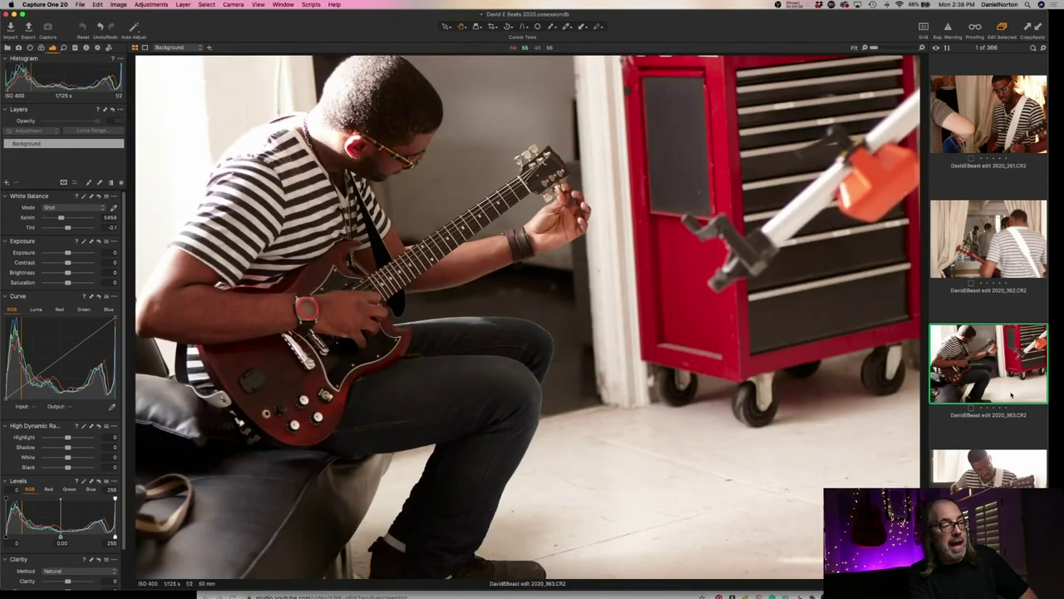
click(1004, 449)
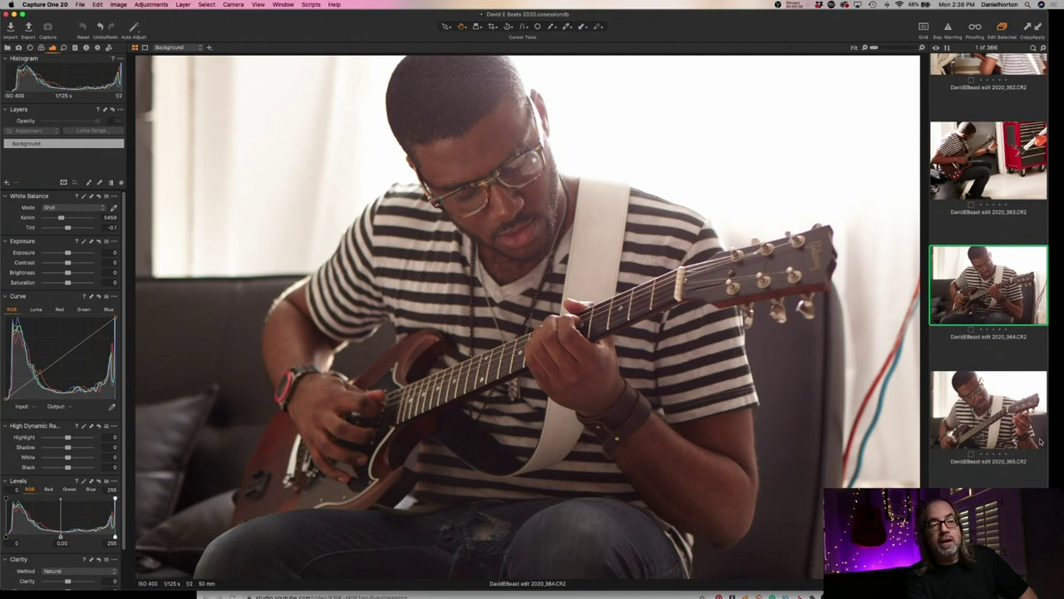
key(Right)
key(Right)
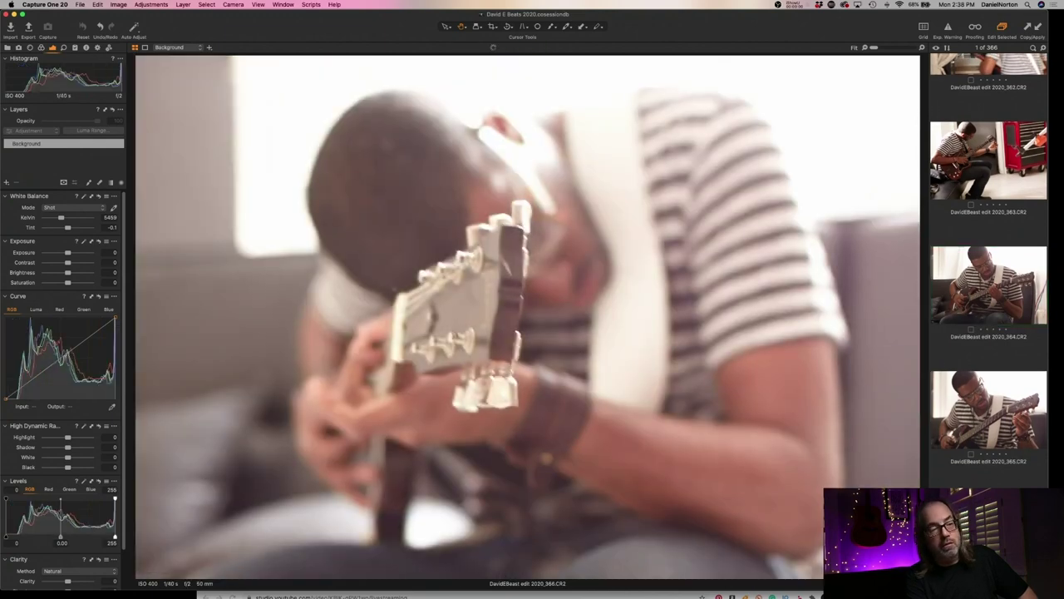
Go back to the series with the band at the open windows and view photos 293, 291 and 285
scroll(963, 479, up, 15)
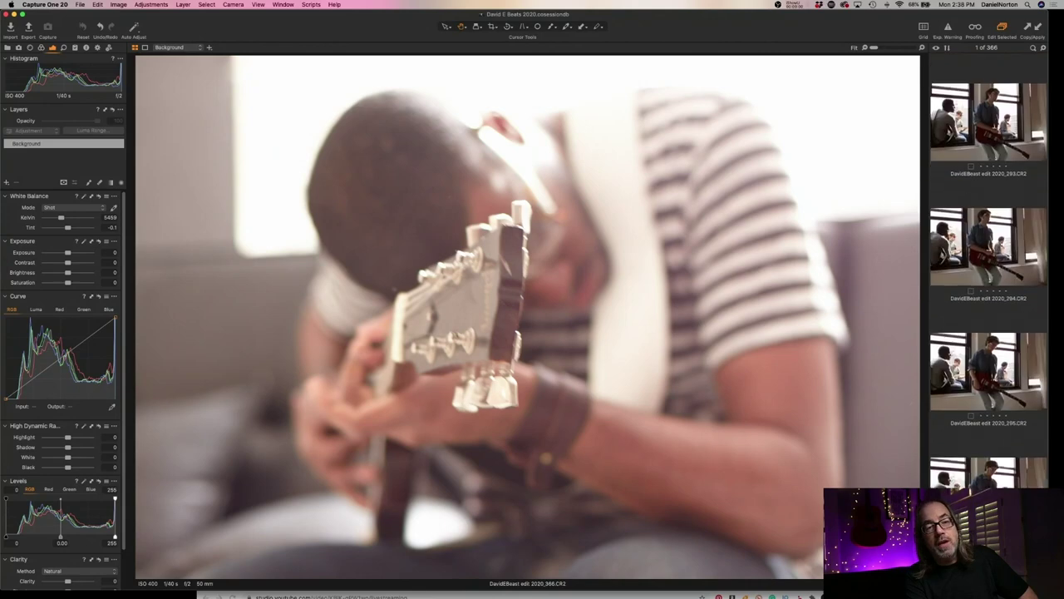
click(975, 432)
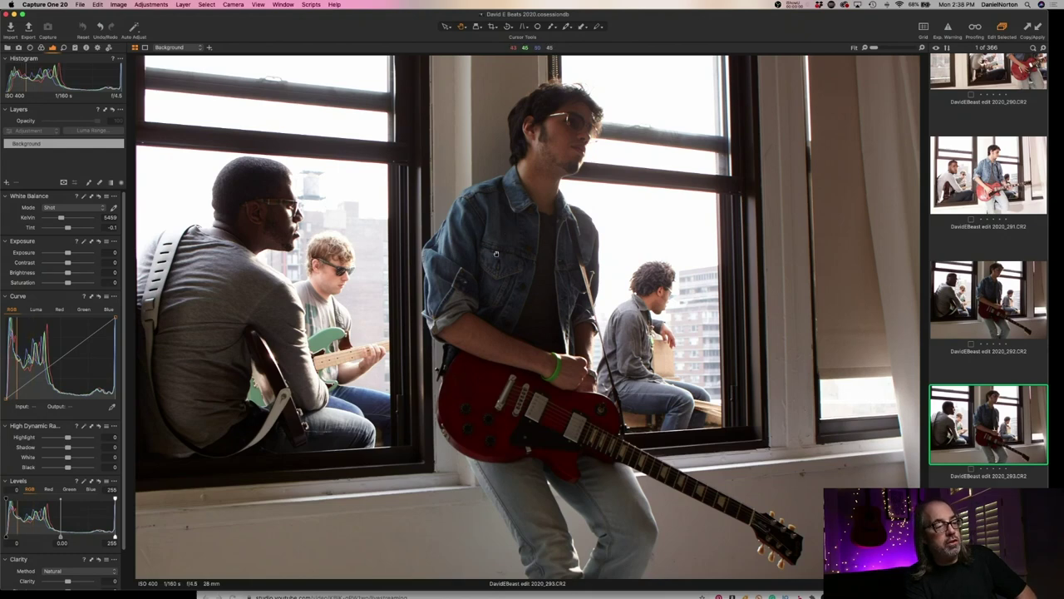
scroll(989, 324, up, 3)
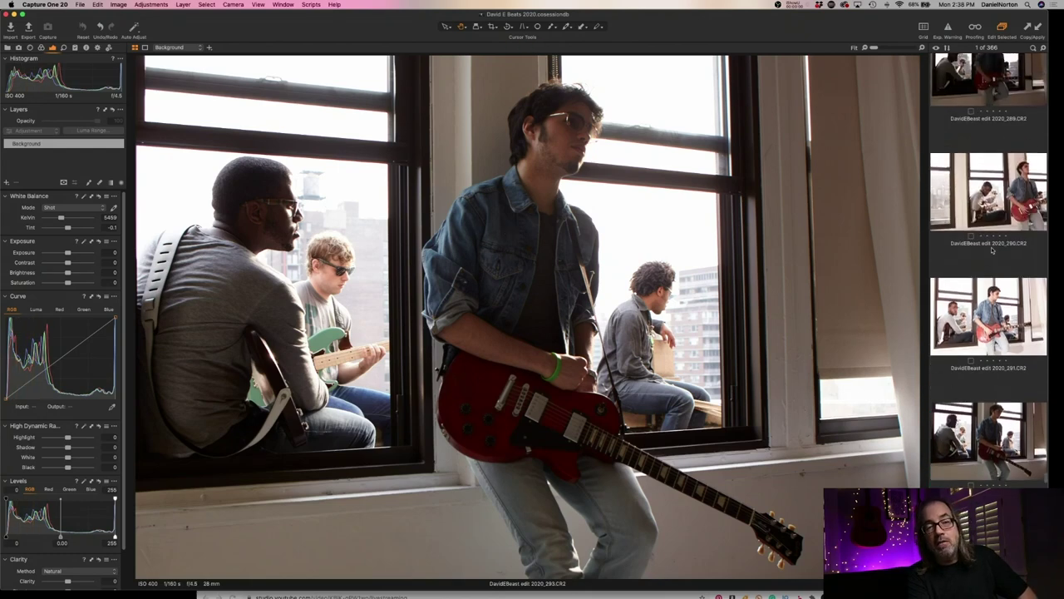
click(986, 357)
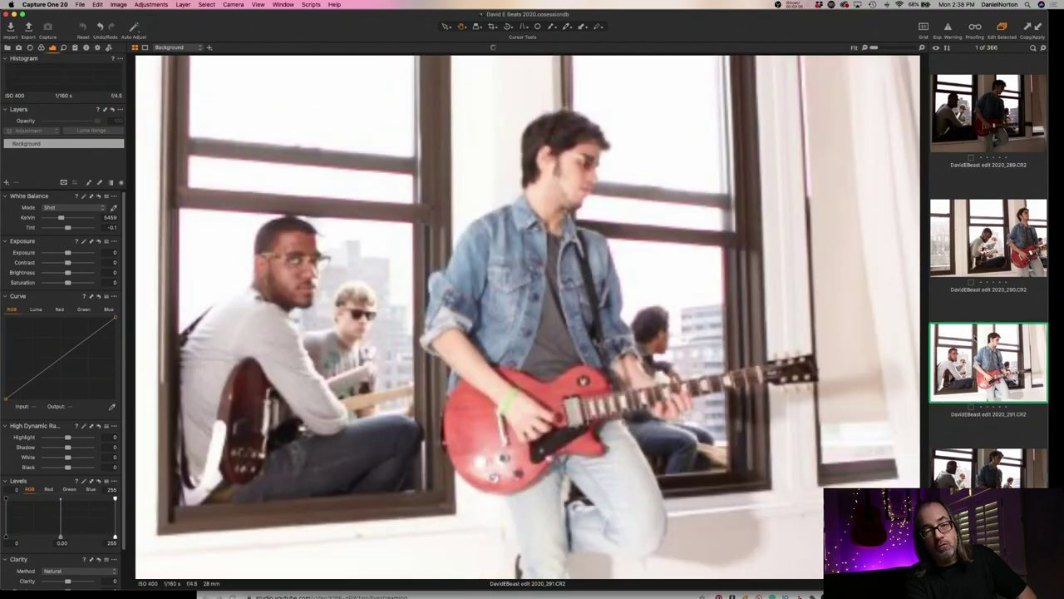
scroll(990, 316, up, 5)
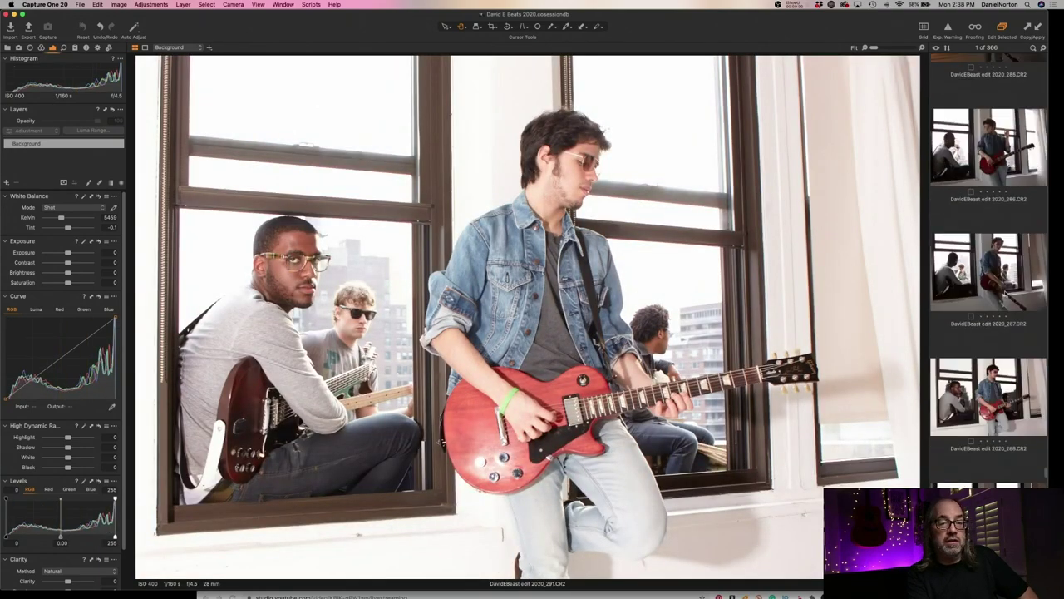
click(993, 284)
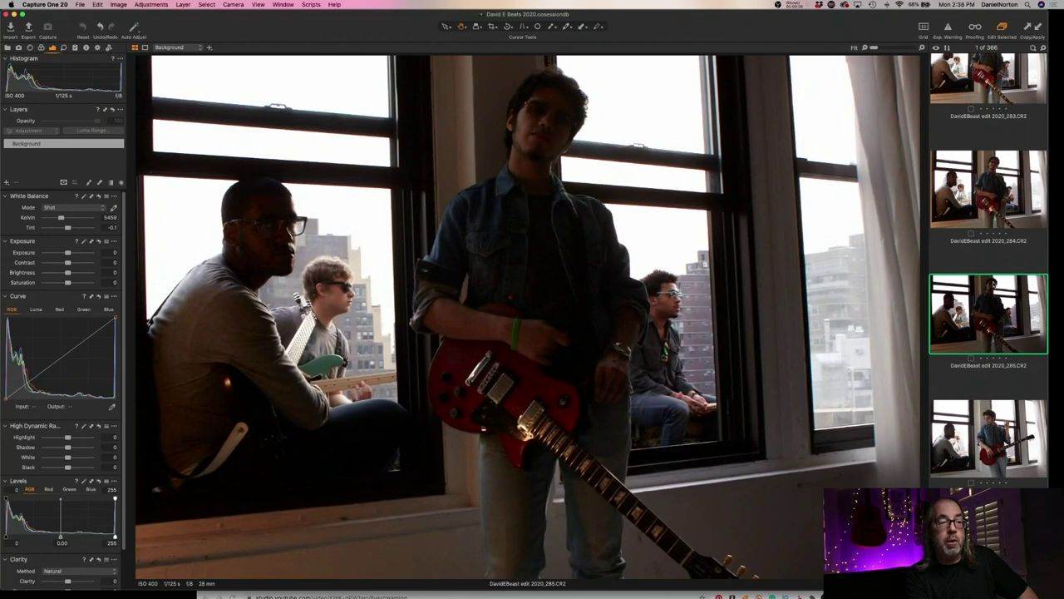
Compare the window photos 285 and 287 side by side
scroll(1023, 408, down, 3)
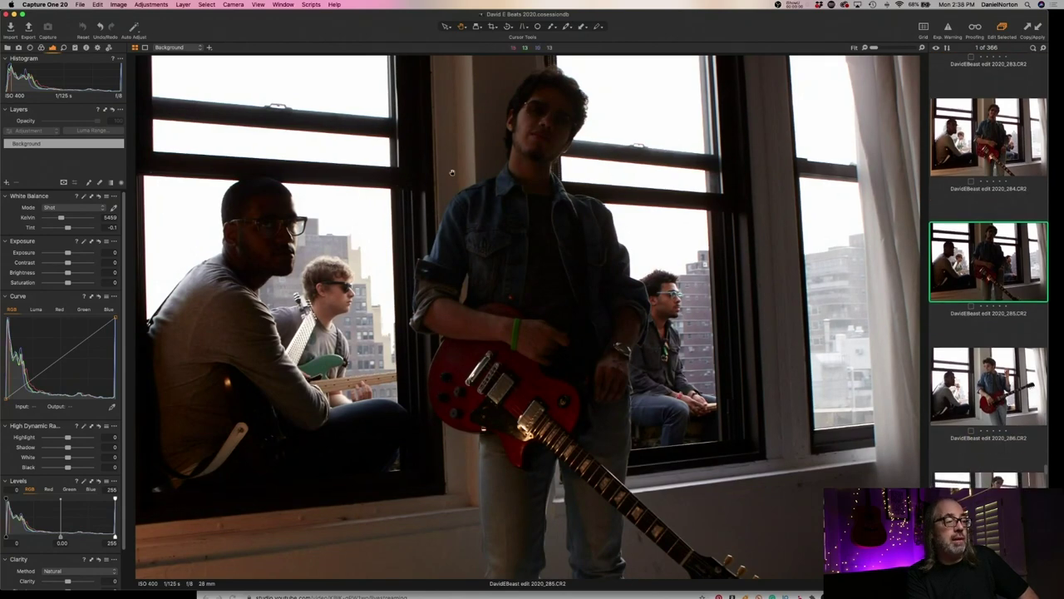
scroll(1023, 408, down, 2)
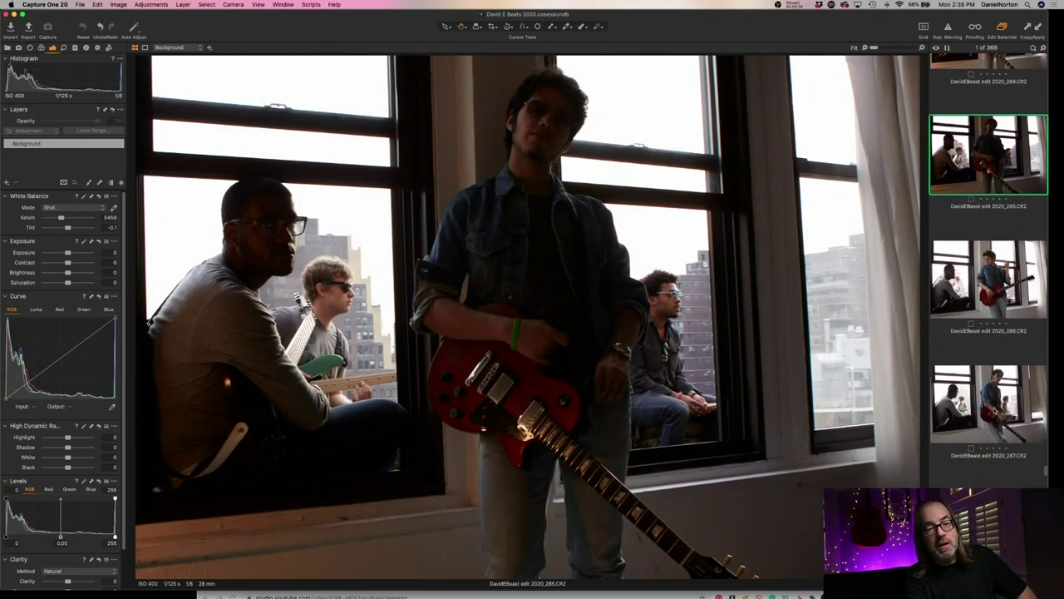
super+click(996, 411)
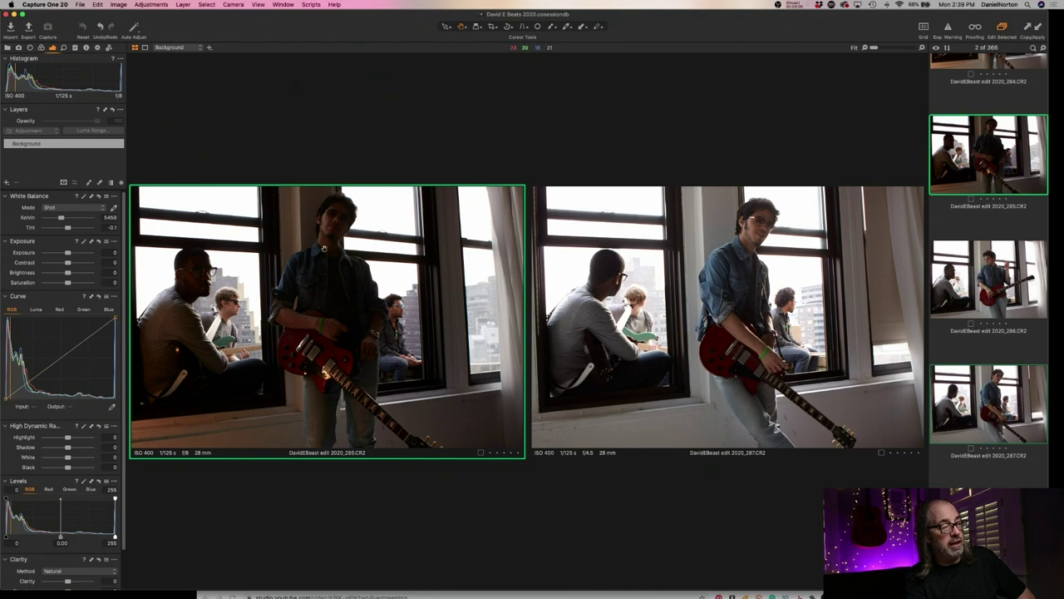
View window photos 288 and 290 one at a time
scroll(988, 291, down, 3)
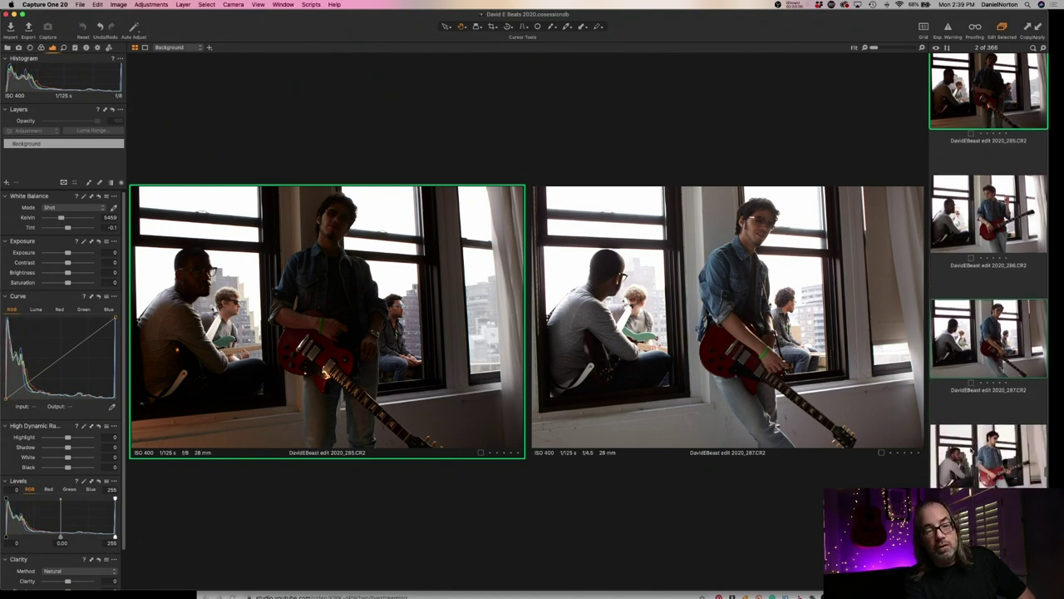
click(980, 478)
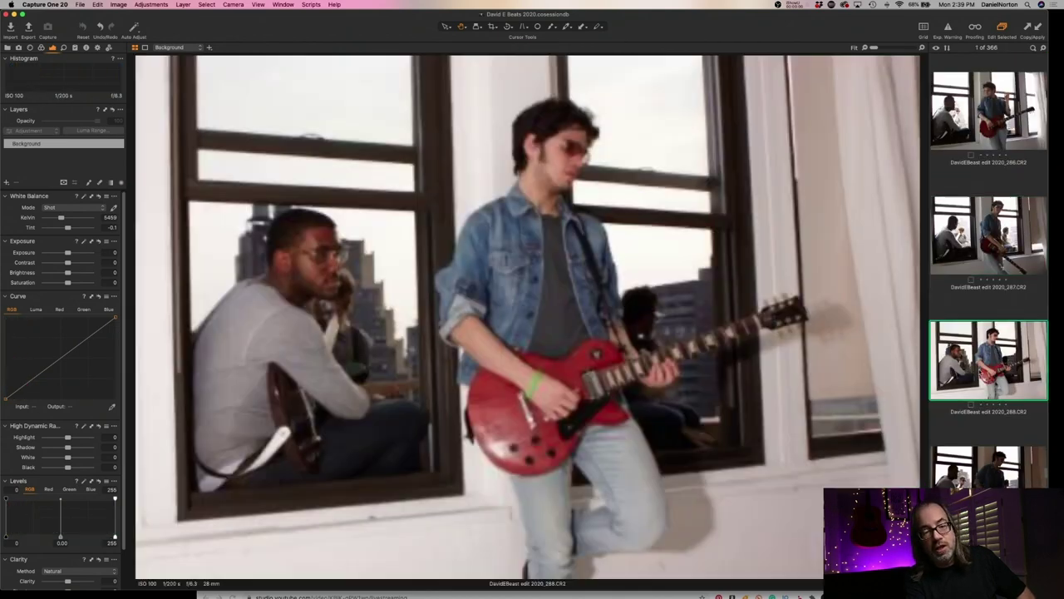
click(986, 425)
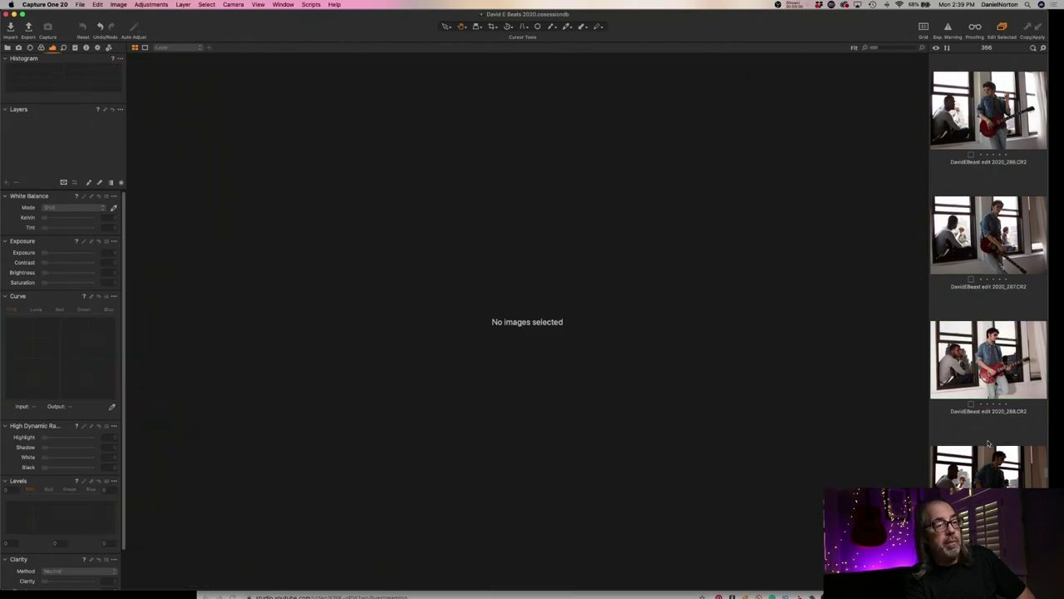
click(987, 443)
key(Down)
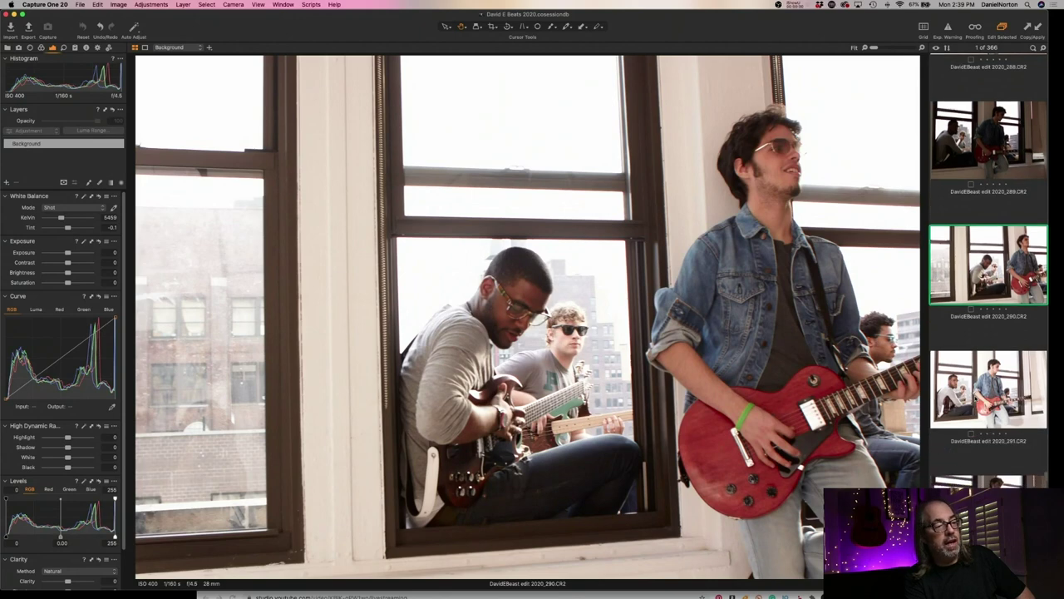
View window photos 291 through 293, and open studio group photo 305 of the band in front of the canvas backdrop
key(Down)
key(Down)
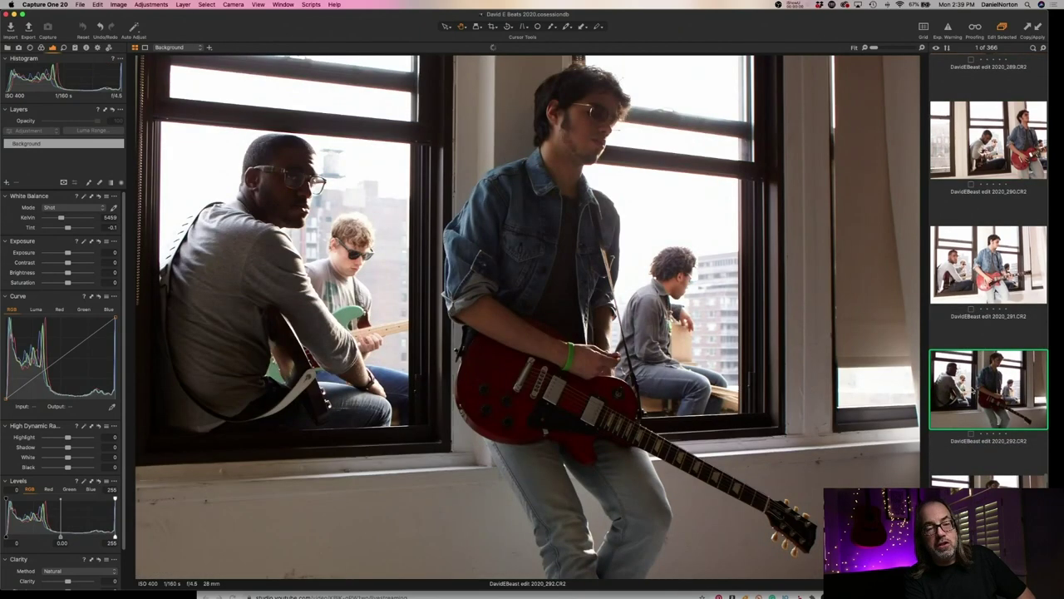
key(Down)
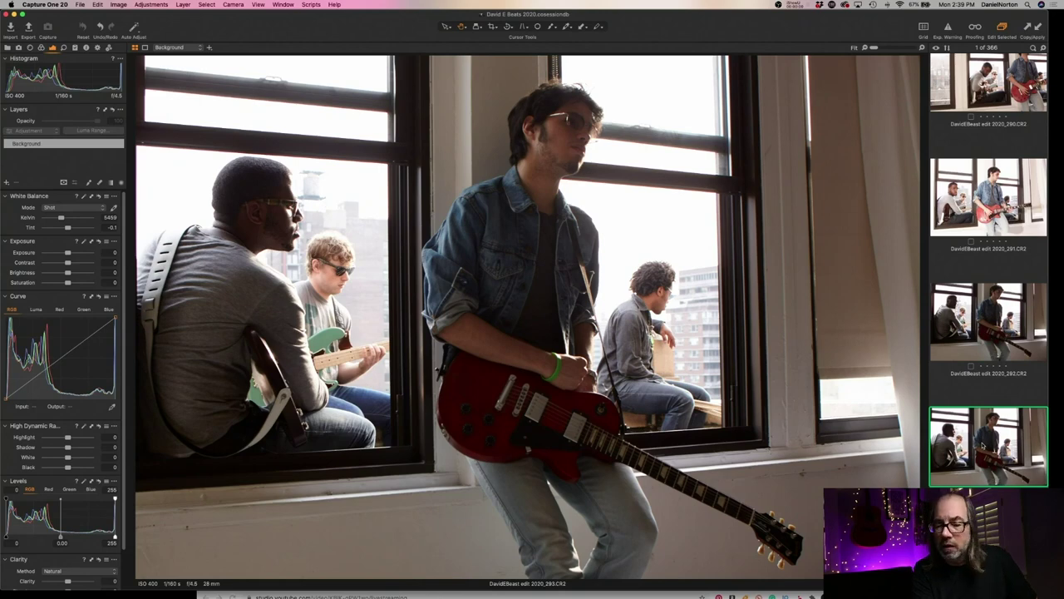
scroll(984, 446, down, 15)
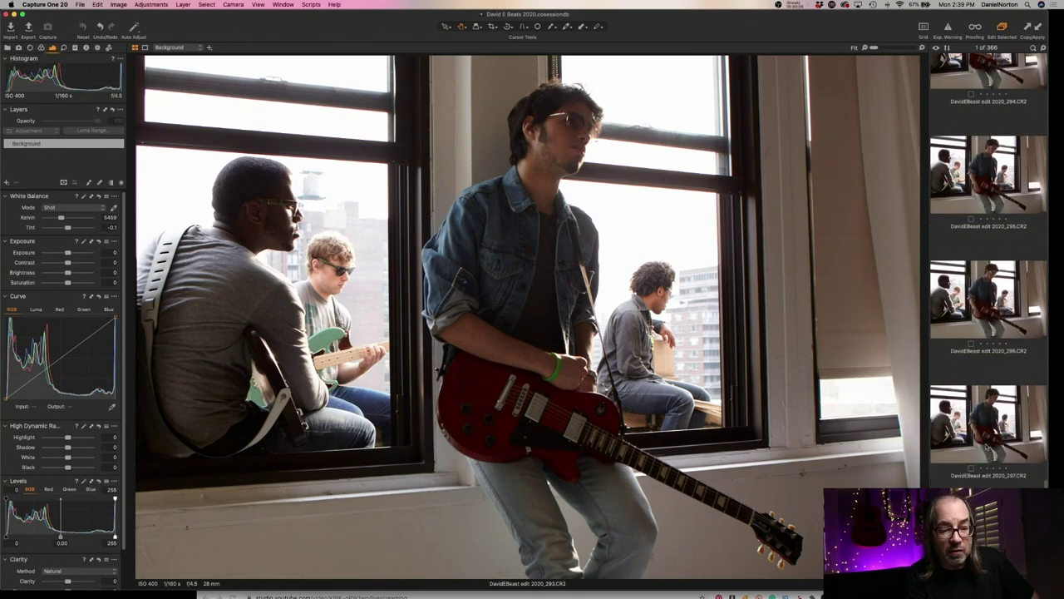
click(982, 391)
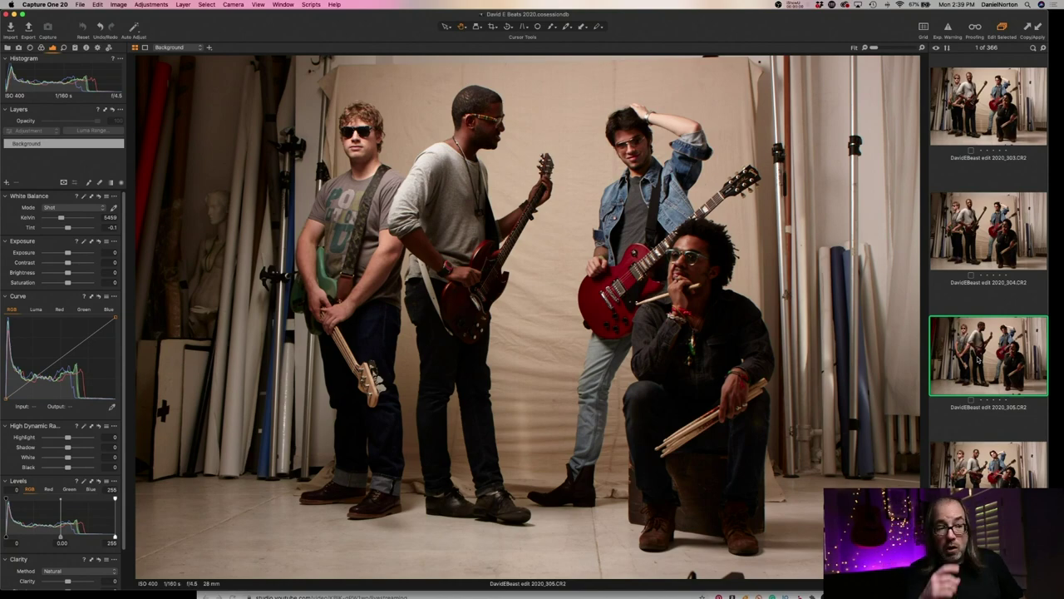
Look back through the earlier thumbnails, from the window series past the street photos to the band lineup shots around 162 to 164
scroll(976, 297, up, 15)
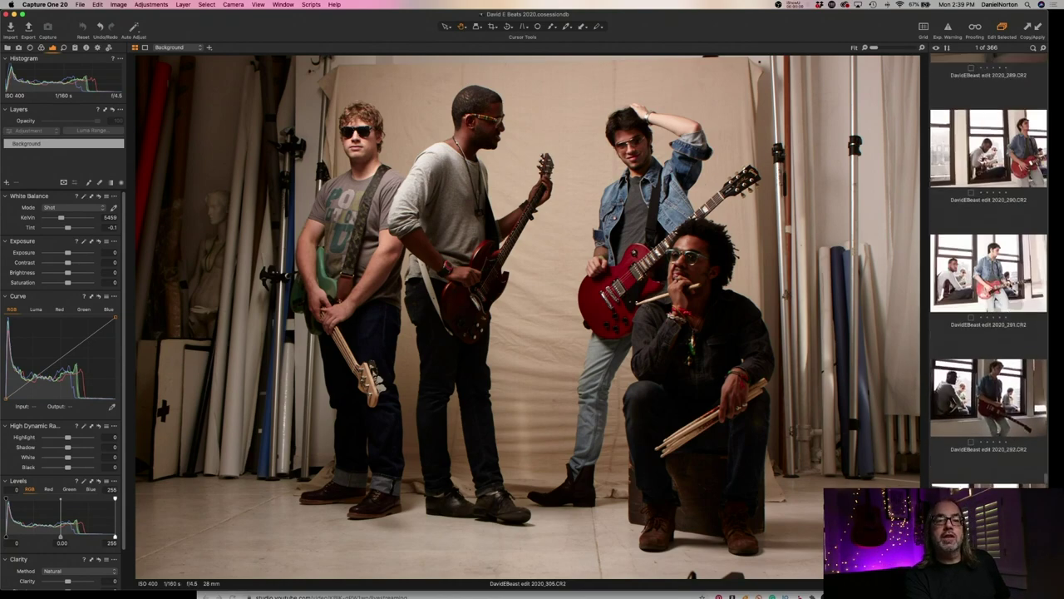
scroll(1007, 289, up, 10)
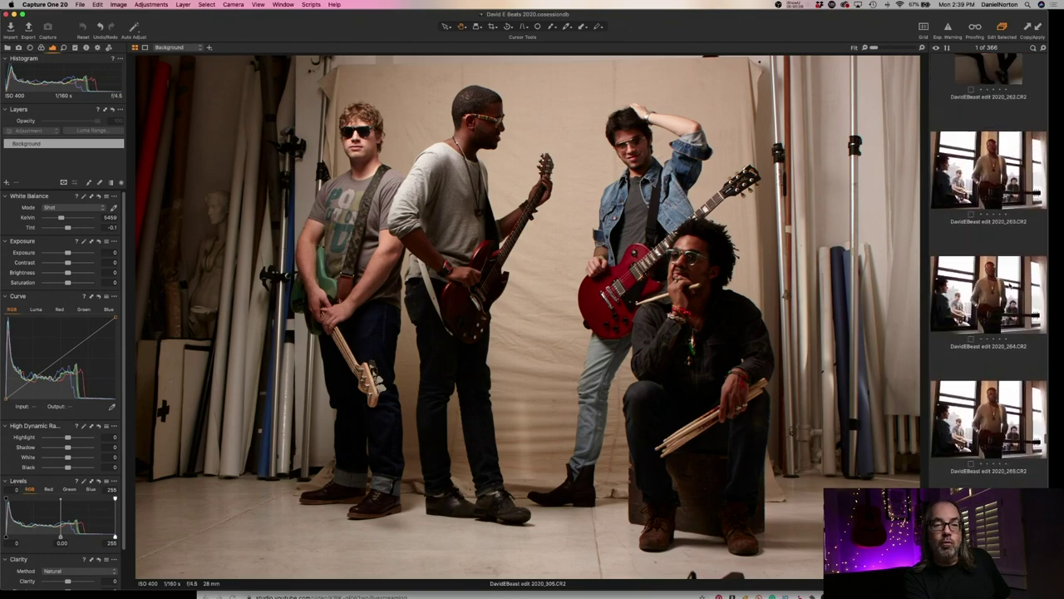
scroll(1008, 289, up, 7)
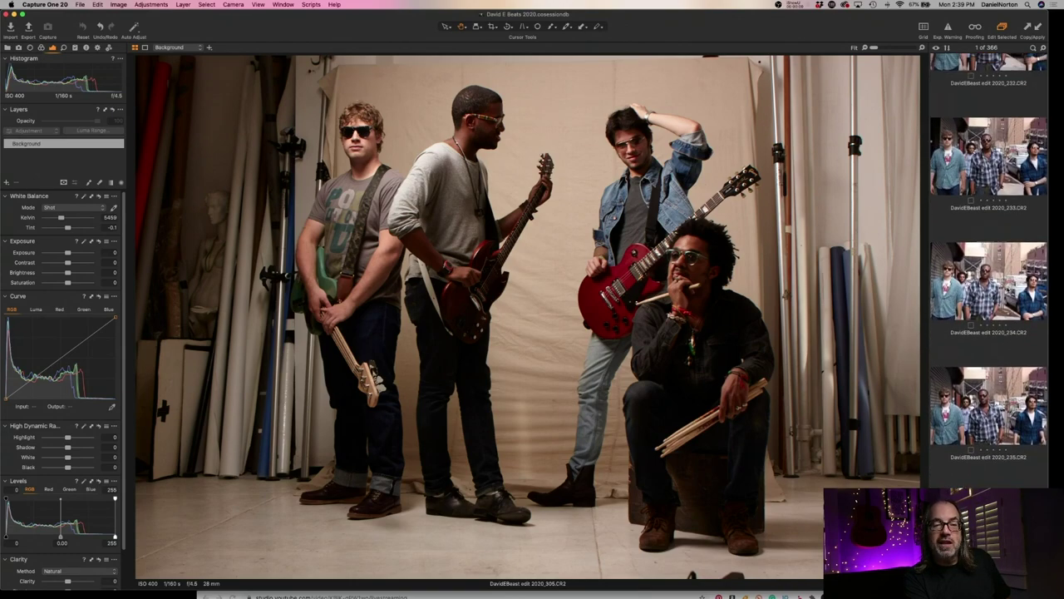
scroll(1008, 288, up, 5)
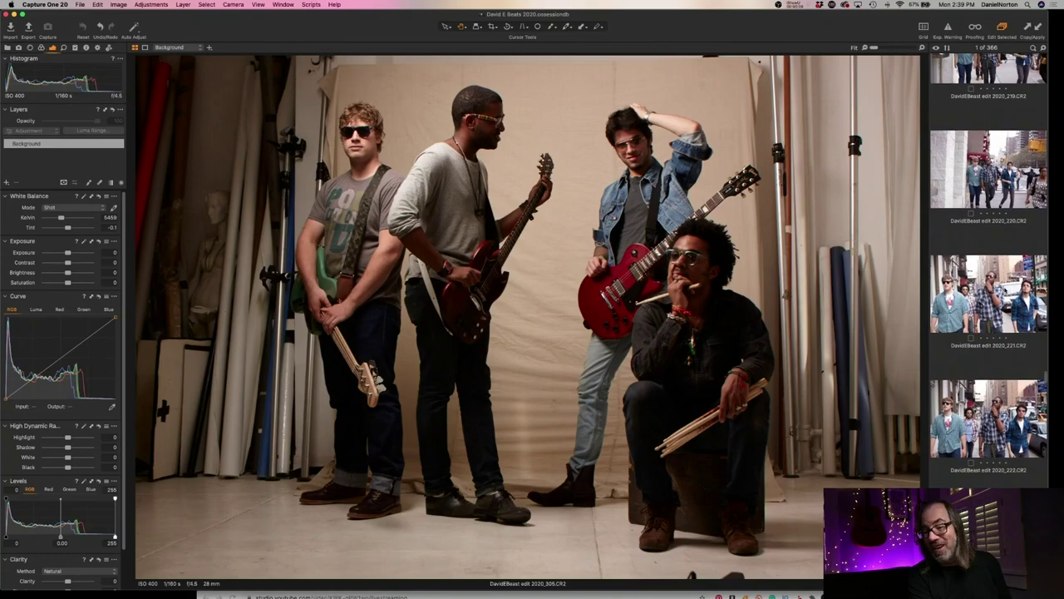
scroll(1004, 290, up, 10)
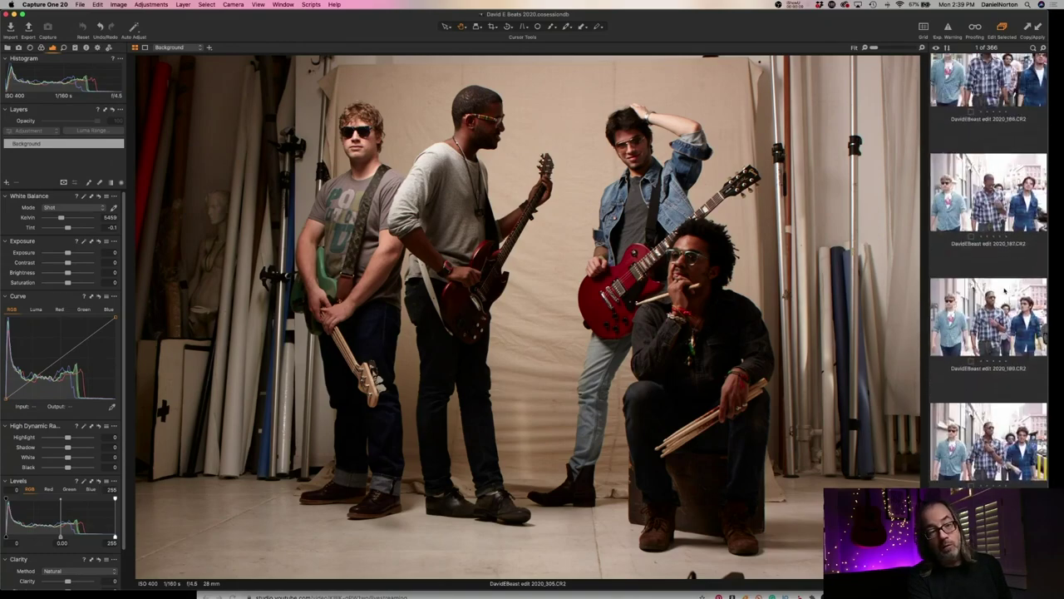
scroll(990, 271, up, 6)
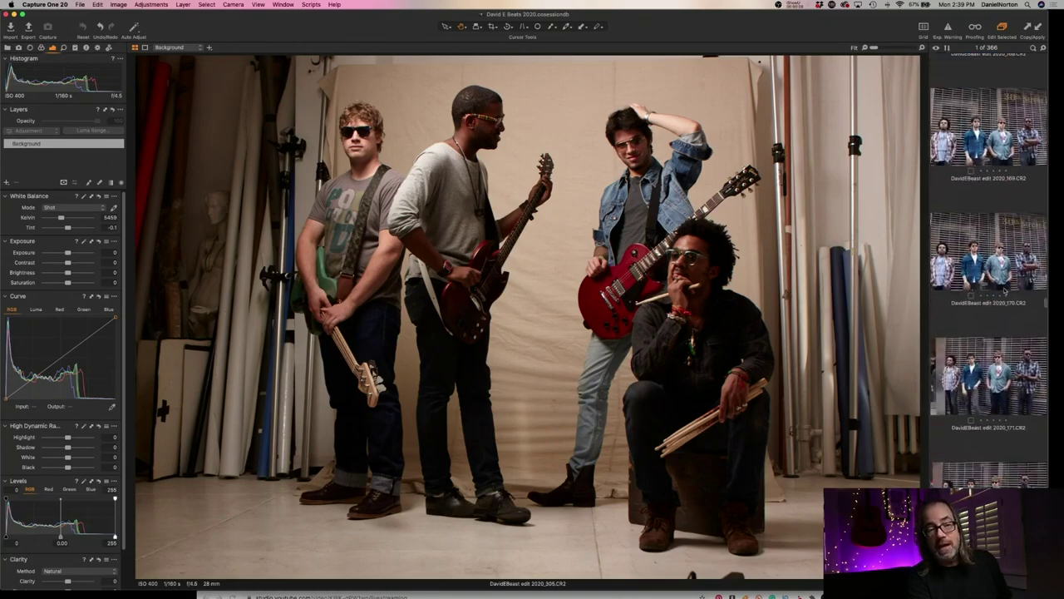
scroll(1004, 289, up, 3)
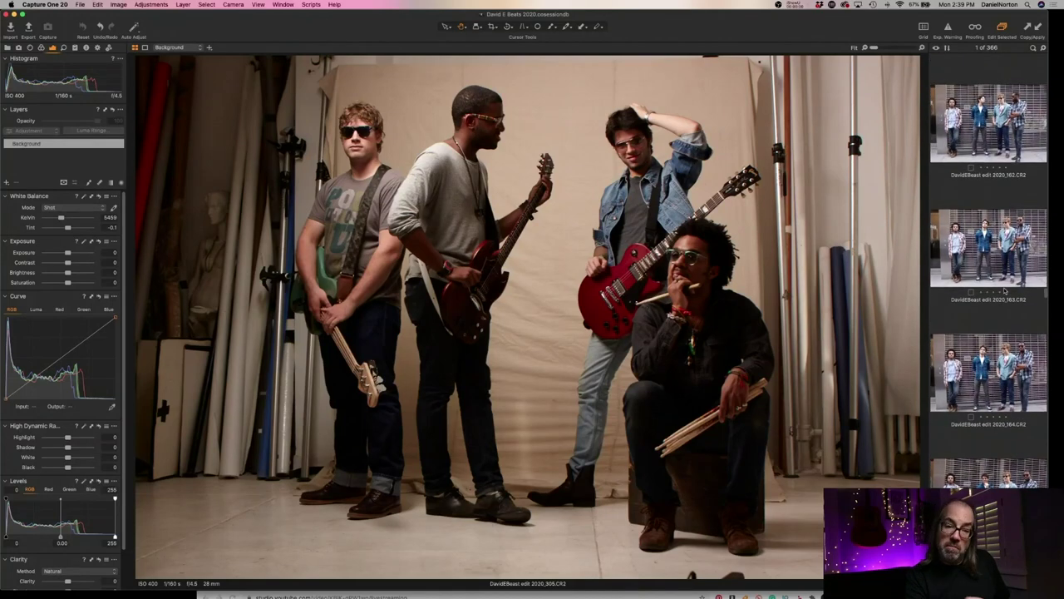